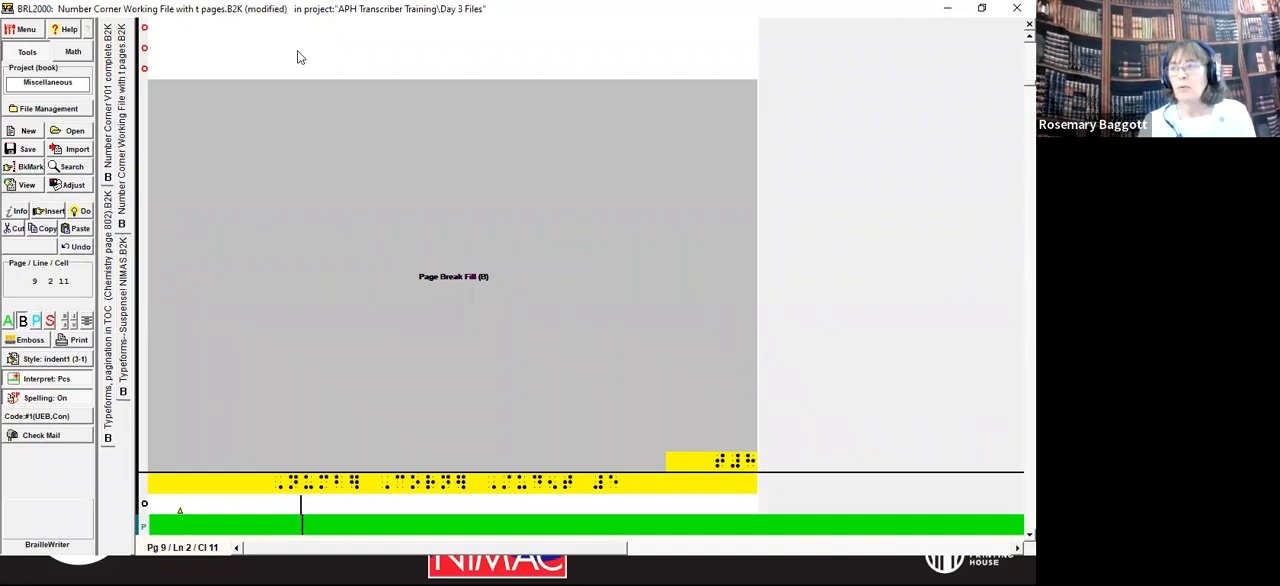
Step: Set the starting braille page number to p1 in the page numbering control for the contents page
key(alt+d)
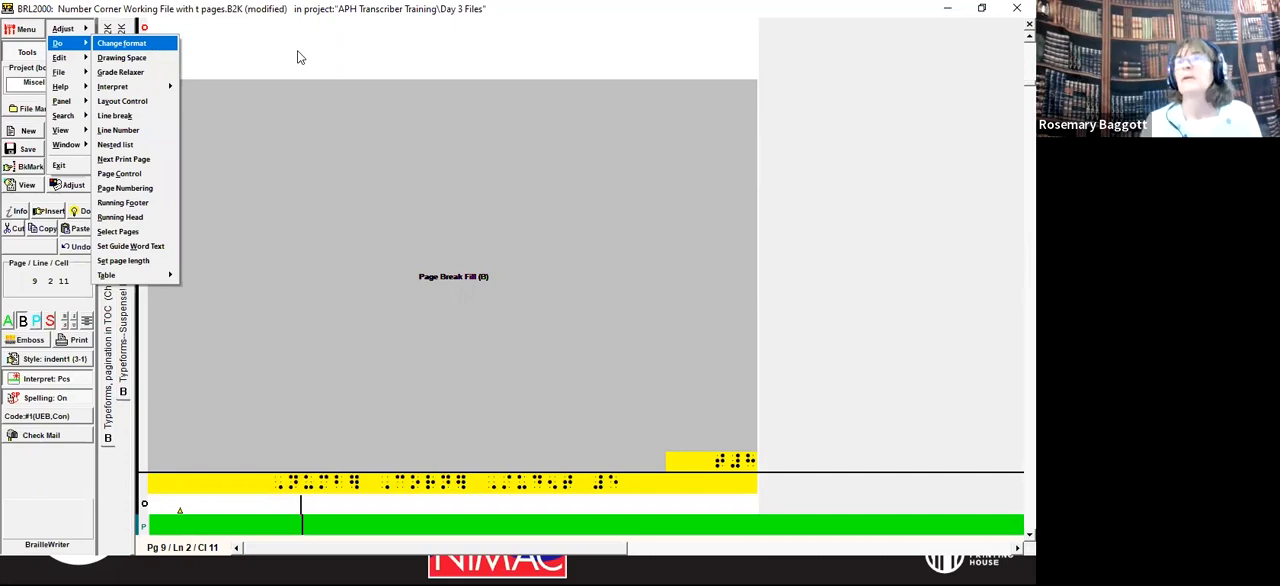
key(p)
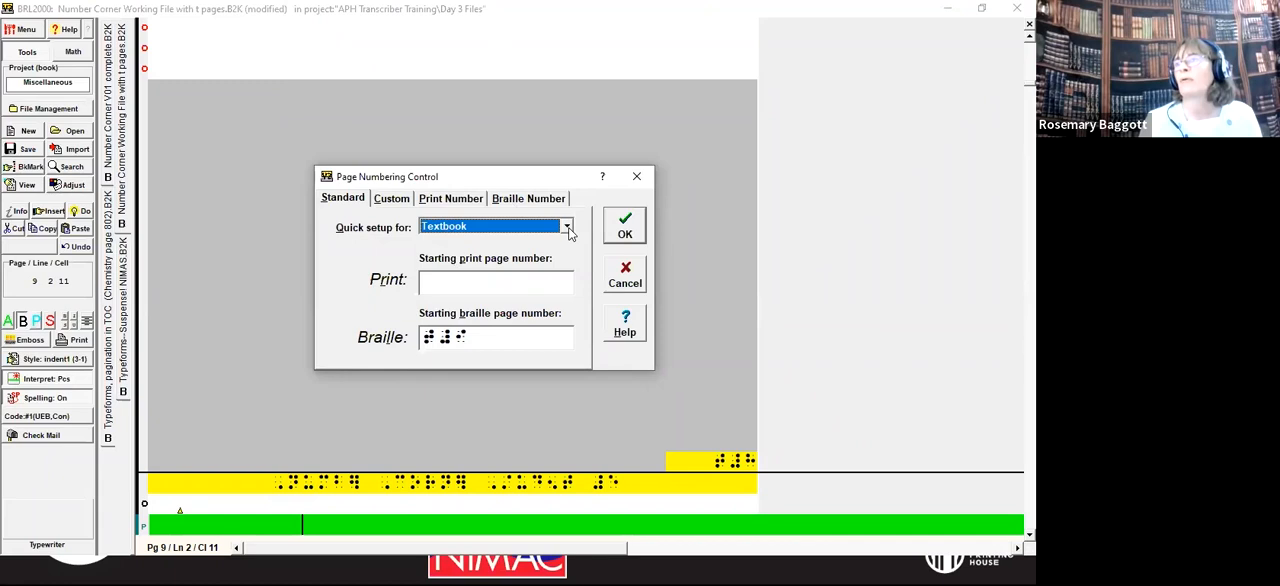
click(480, 340)
key(shift+Left)
key(shift+Left)
key(shift+Left)
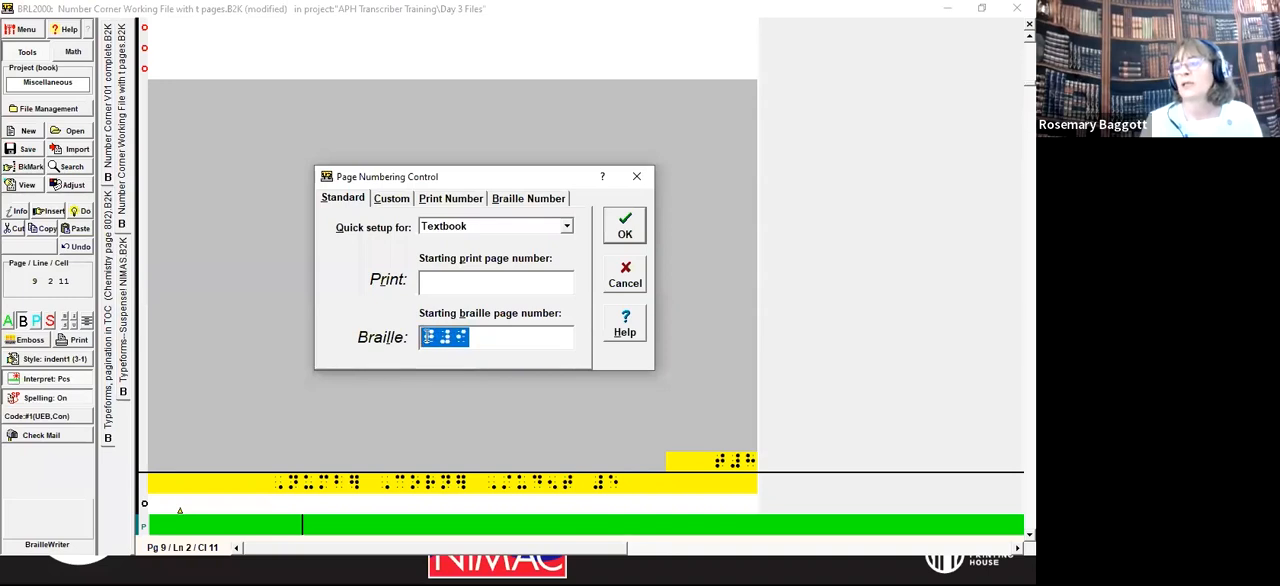
text(p#a)
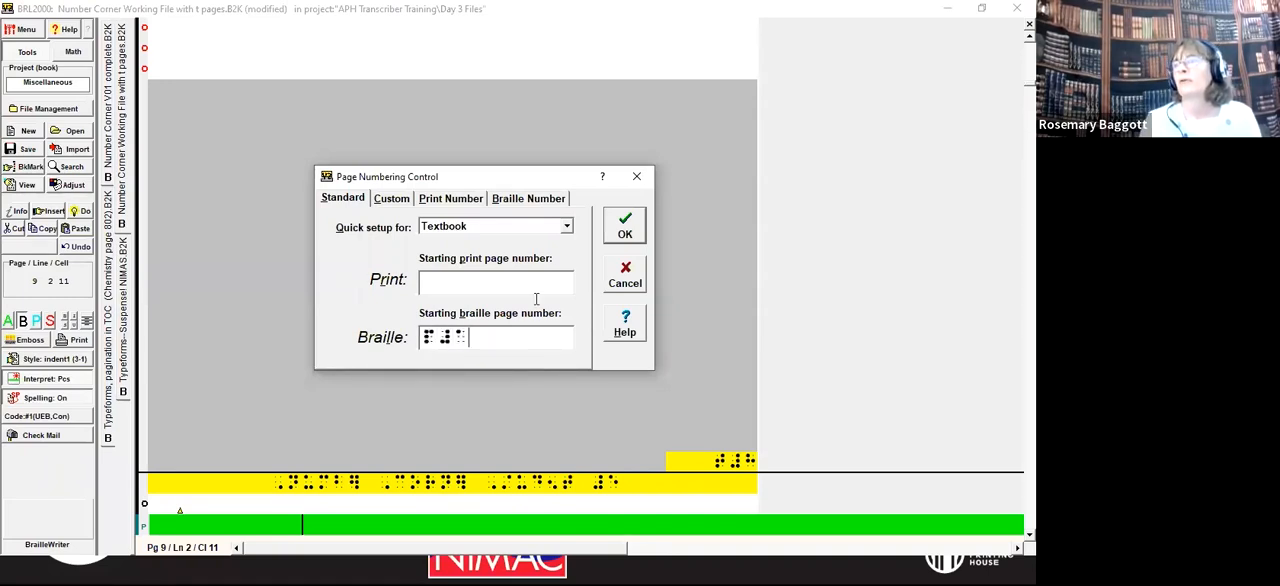
Step: Set the starting print page number to iii, apply the page numbering, and add a blank line beneath it
click(470, 282)
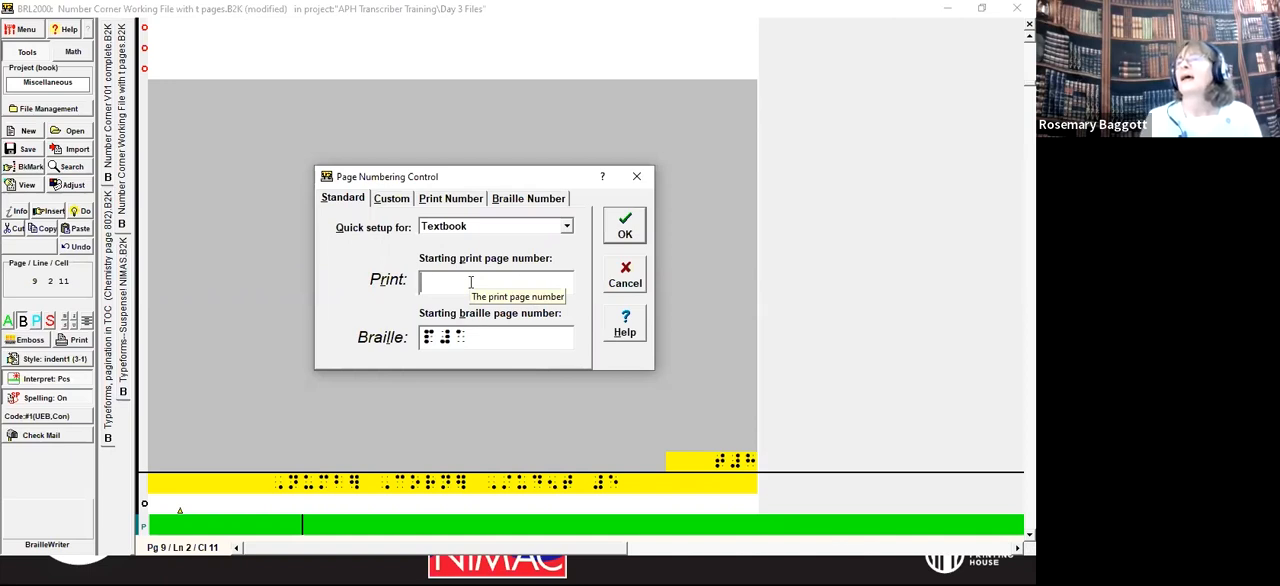
text(iii)
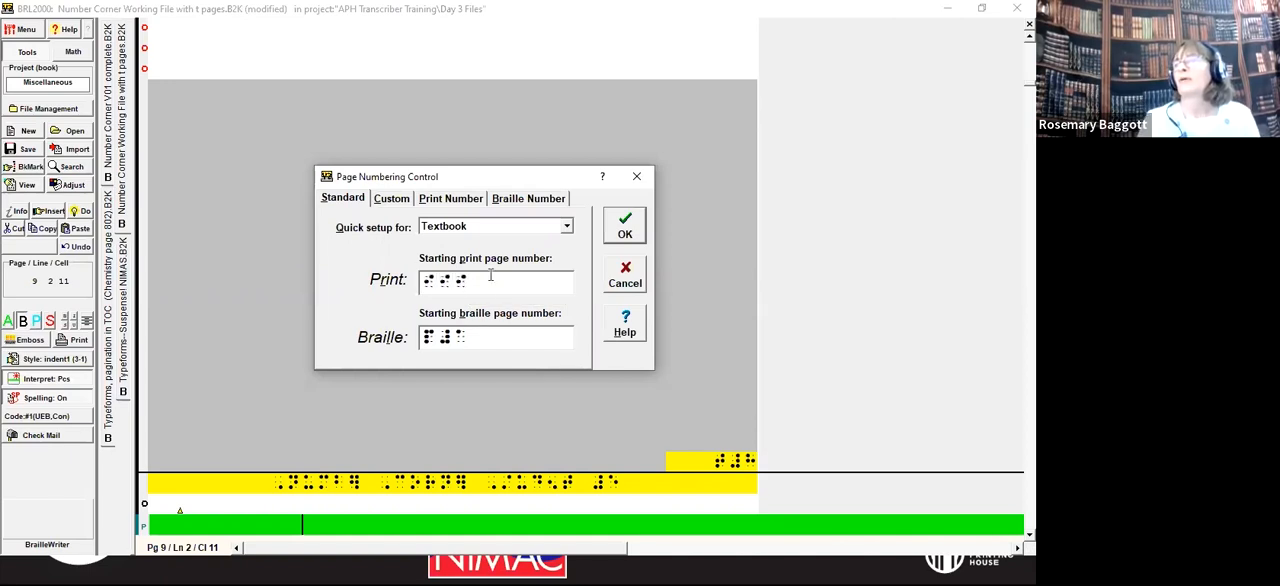
click(625, 232)
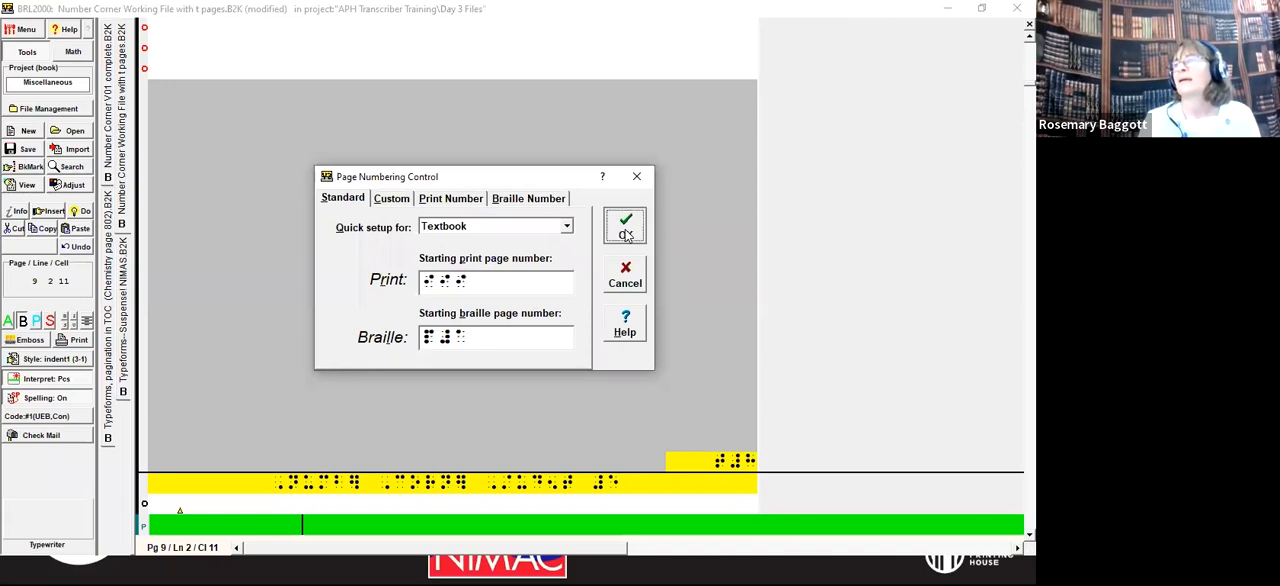
key(Return)
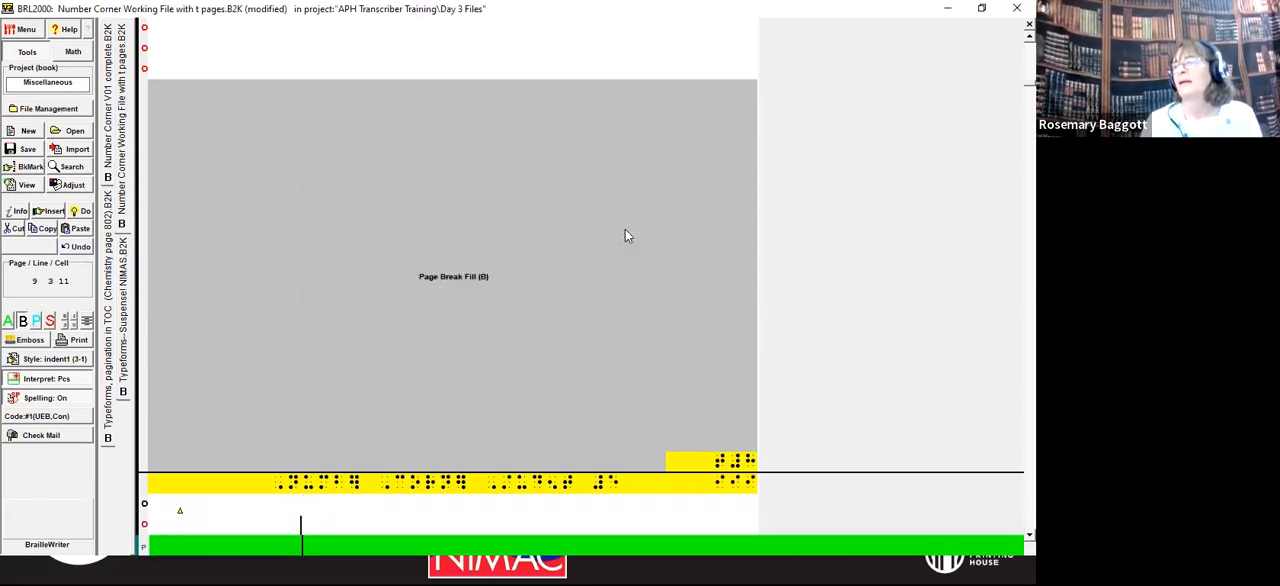
Step: Check the braille and print page numbers around the first contents page break, comparing the print and simbraille views
key(Down)
key(Down)
key(Down)
key(Down)
key(Down)
key(Down)
key(Down)
key(Down)
key(Down)
key(Down)
key(Down)
key(Down)
key(Down)
key(Down)
key(Down)
key(Down)
key(Down)
key(Down)
key(Down)
key(Down)
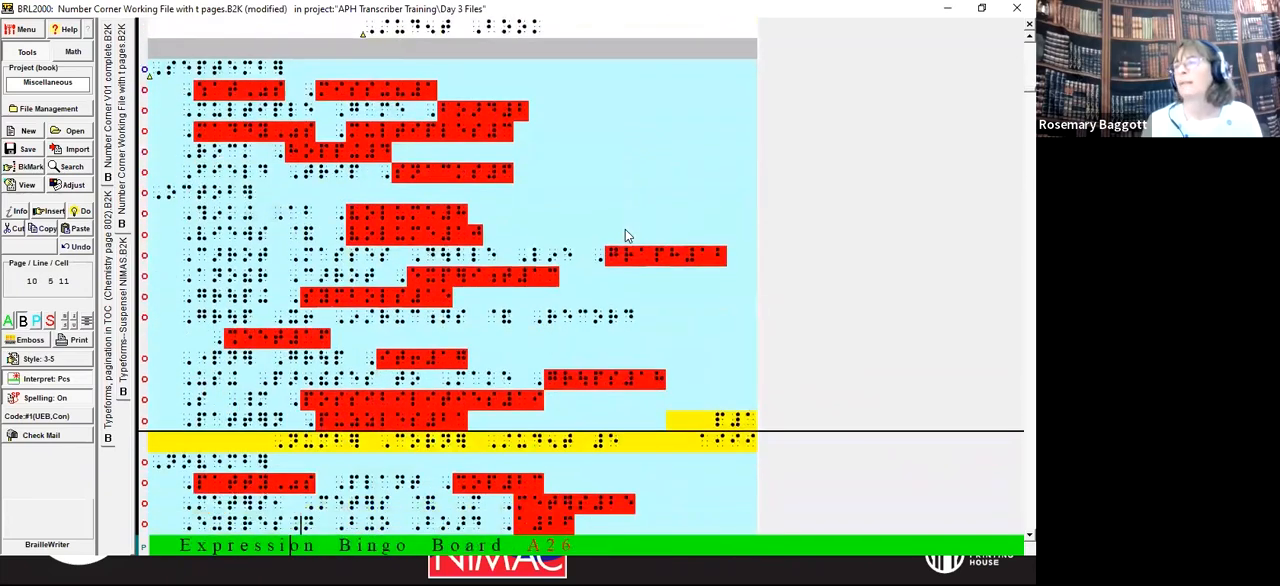
key(Up)
key(Up)
key(Up)
key(Up)
key(Up)
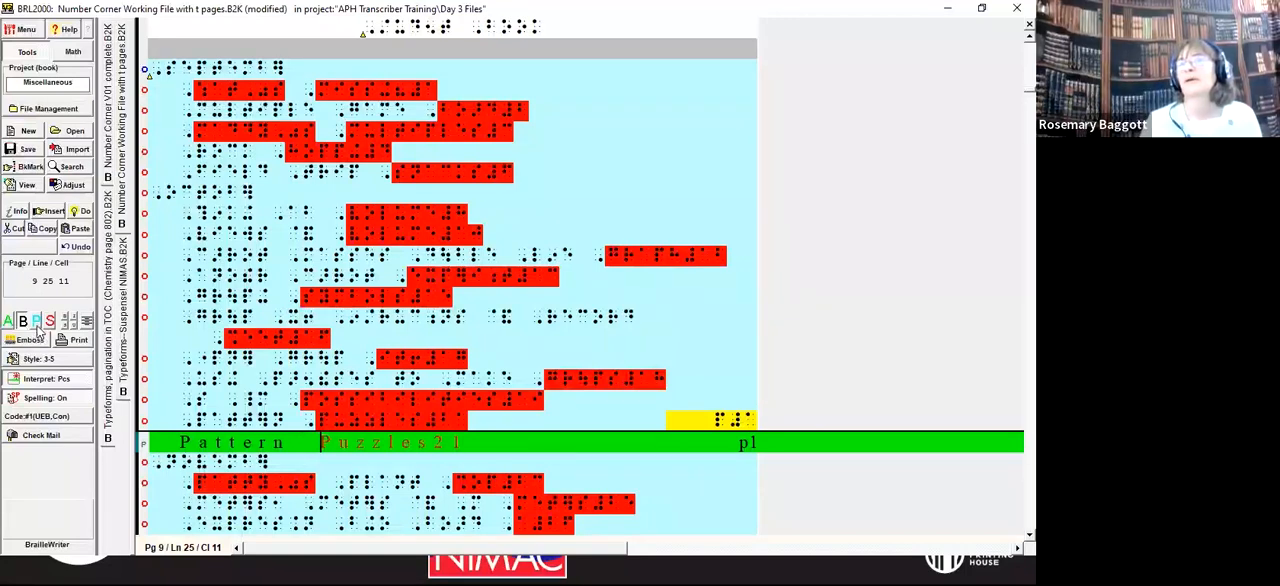
click(36, 322)
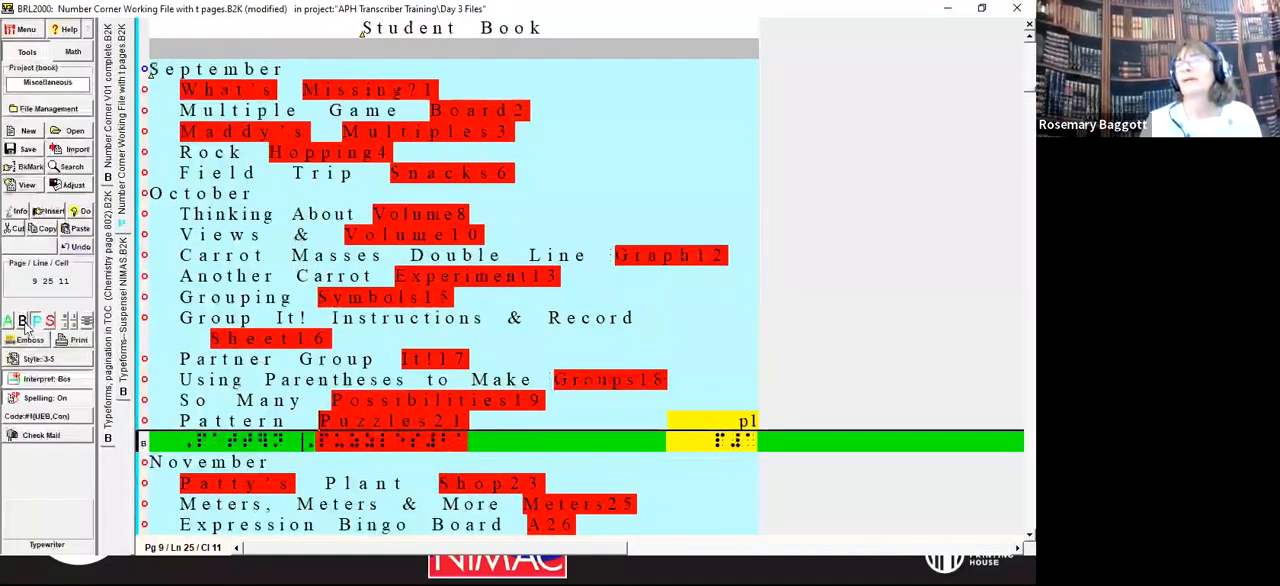
click(21, 322)
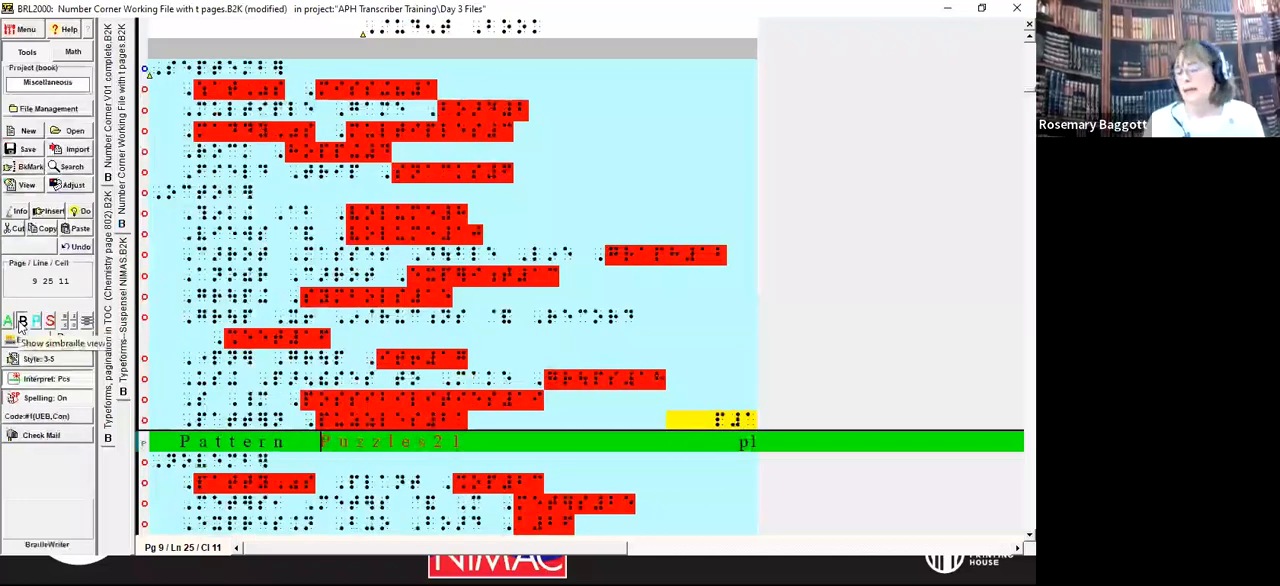
key(Down)
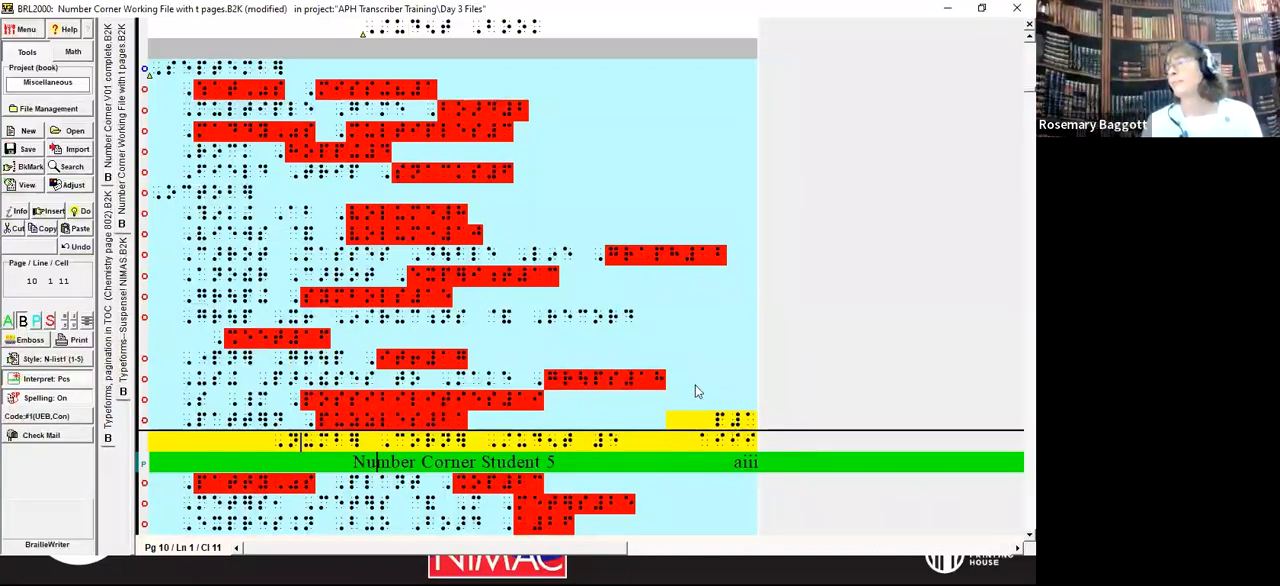
mouse_move(727, 452)
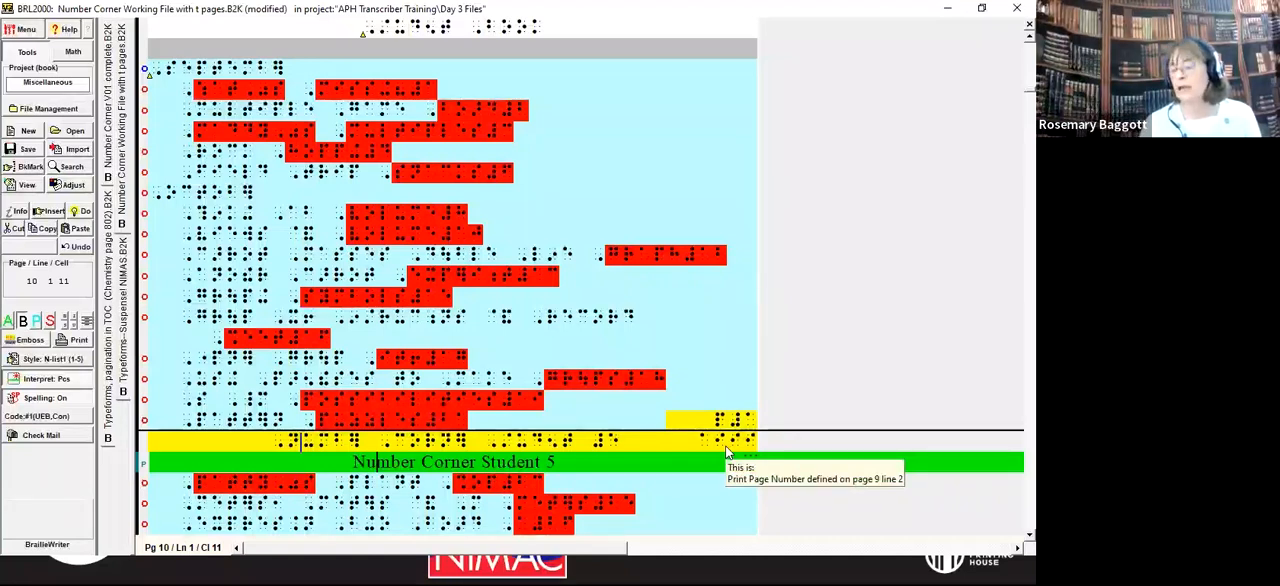
Step: Page through the contents and the following pages to examine the page numbering, and return to the first contents page
key(Up)
key(Up)
key(Up)
key(Up)
key(Up)
key(Up)
key(Up)
key(Up)
key(Up)
key(Up)
key(Up)
key(Up)
key(Up)
key(Up)
key(Up)
key(Up)
key(Up)
key(Up)
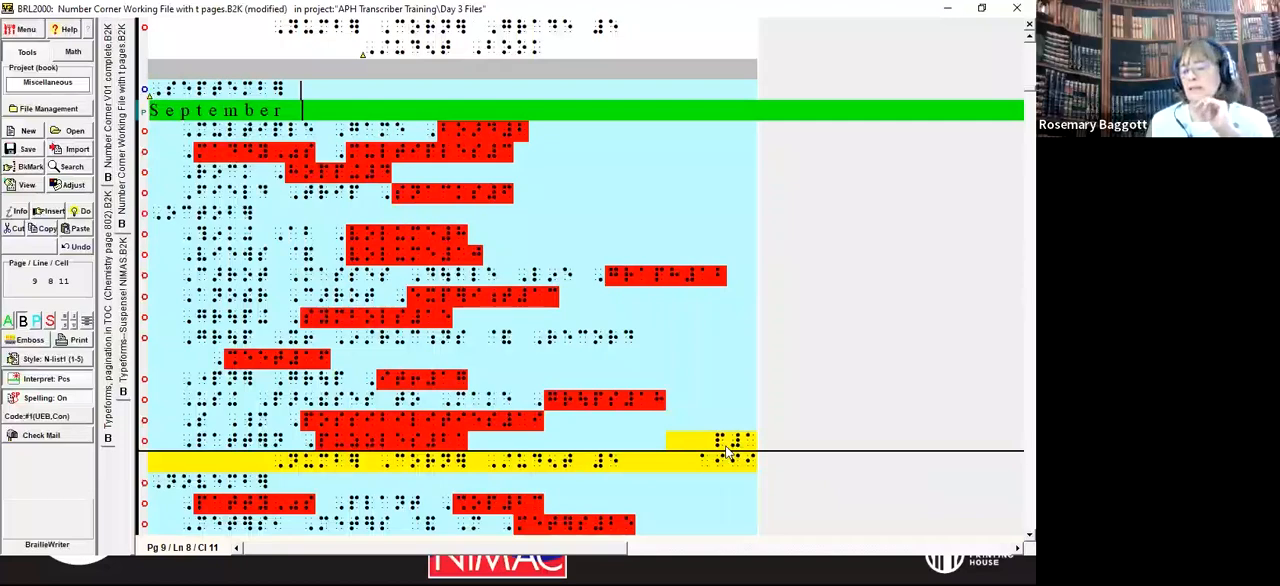
key(Page_Down)
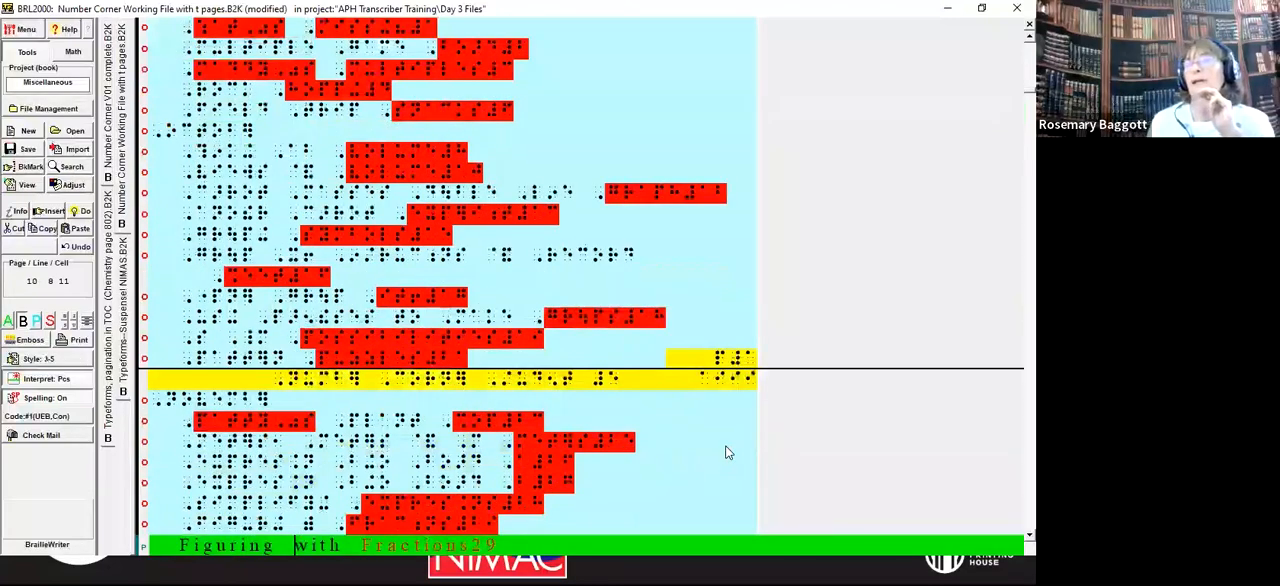
key(Page_Down)
key(Page_Down)
key(Page_Down)
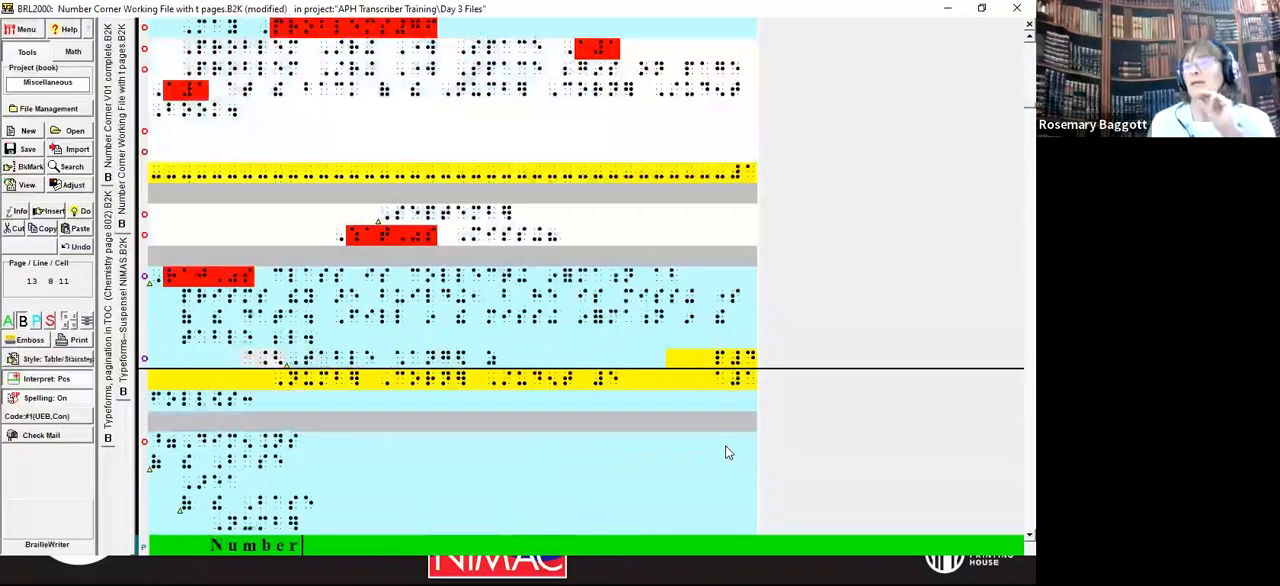
key(Page_Up)
key(Page_Up)
key(Page_Up)
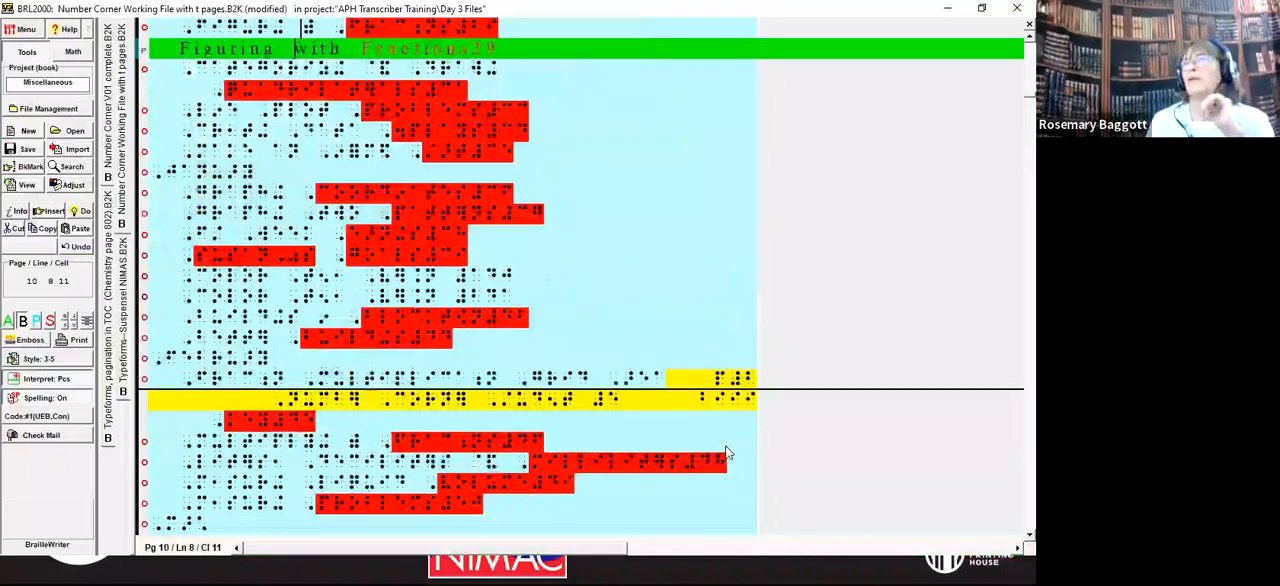
key(Page_Up)
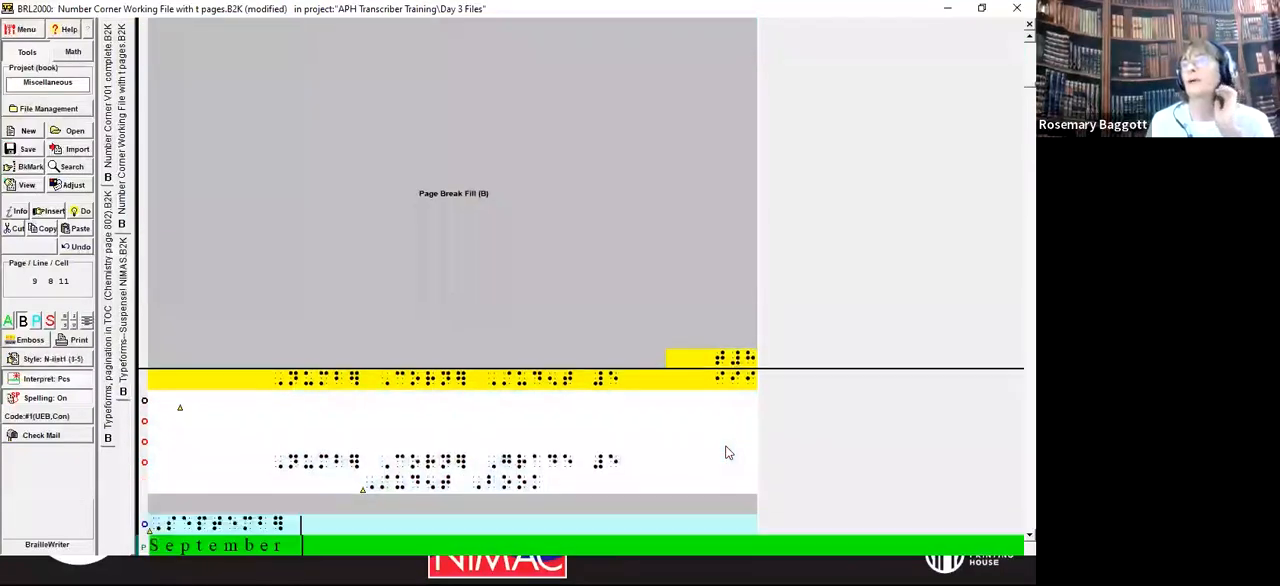
Step: Examine the contents entries under September and October, and return the cursor to the start of the September heading
key(Down)
key(Down)
key(Up)
key(Up)
key(Home)
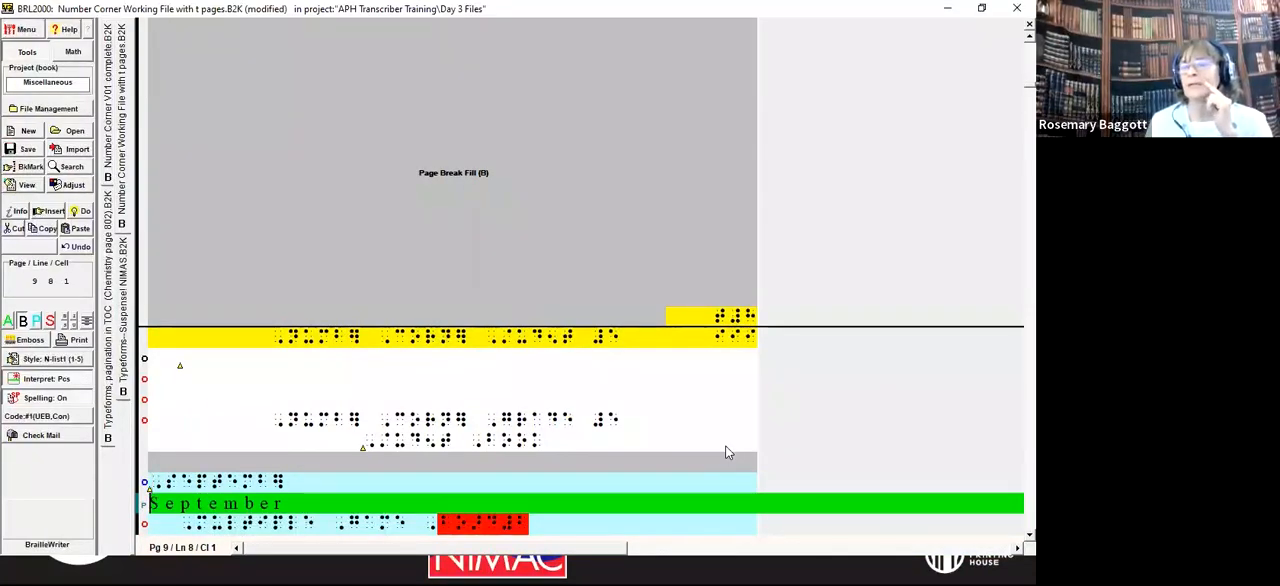
key(Down)
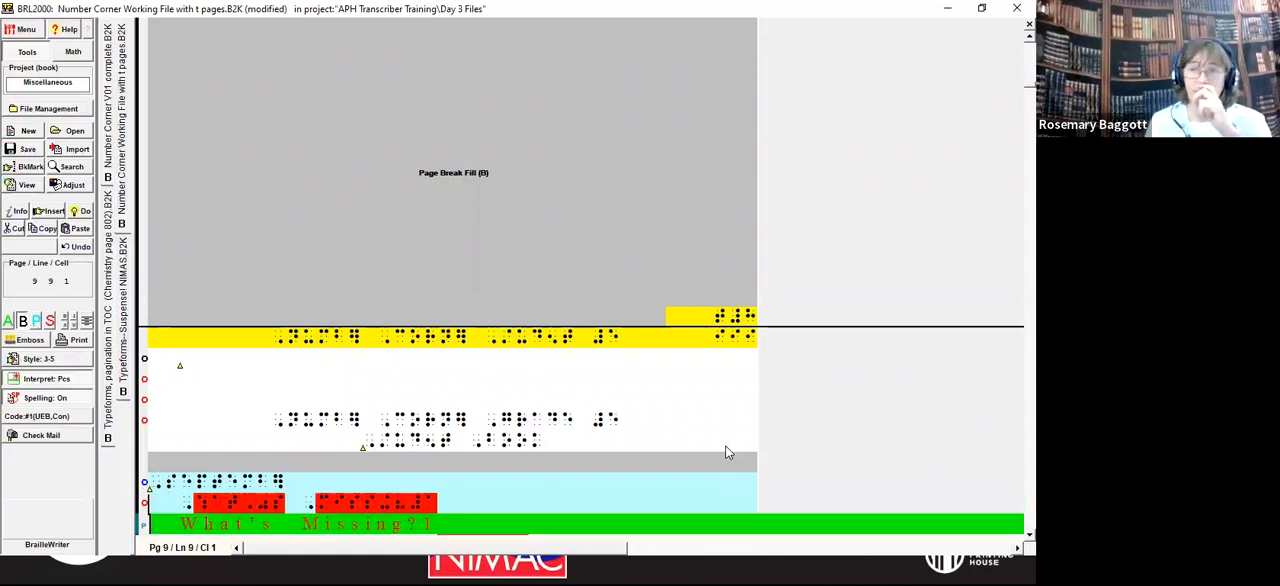
key(Down)
key(Down)
key(Down)
key(Down)
key(Down)
key(Down)
key(Down)
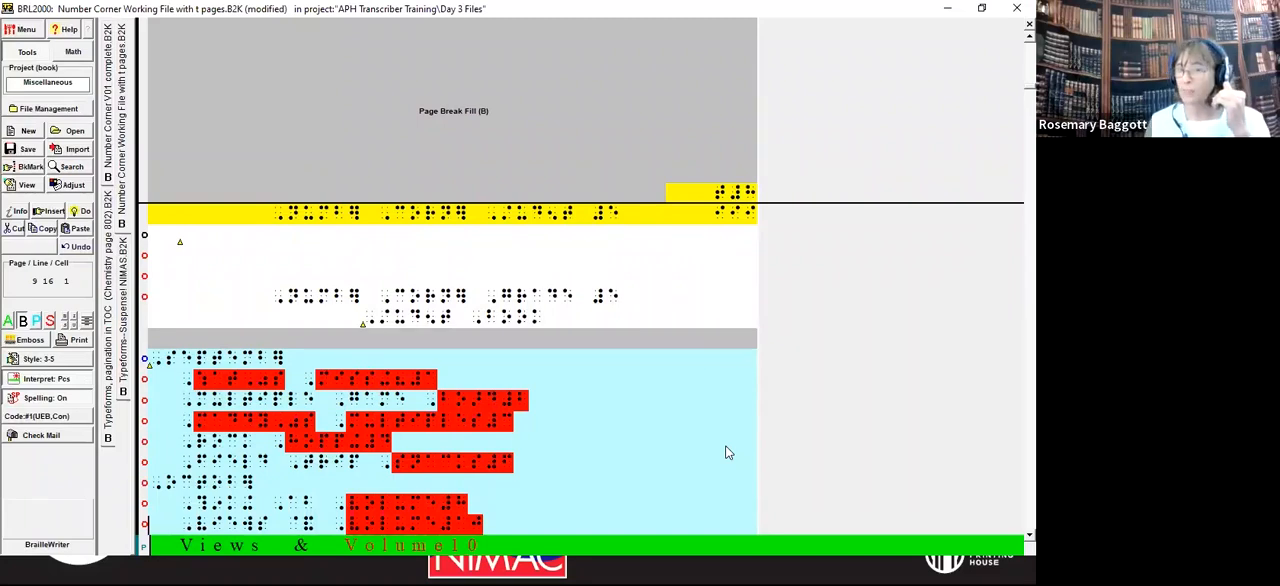
key(Down)
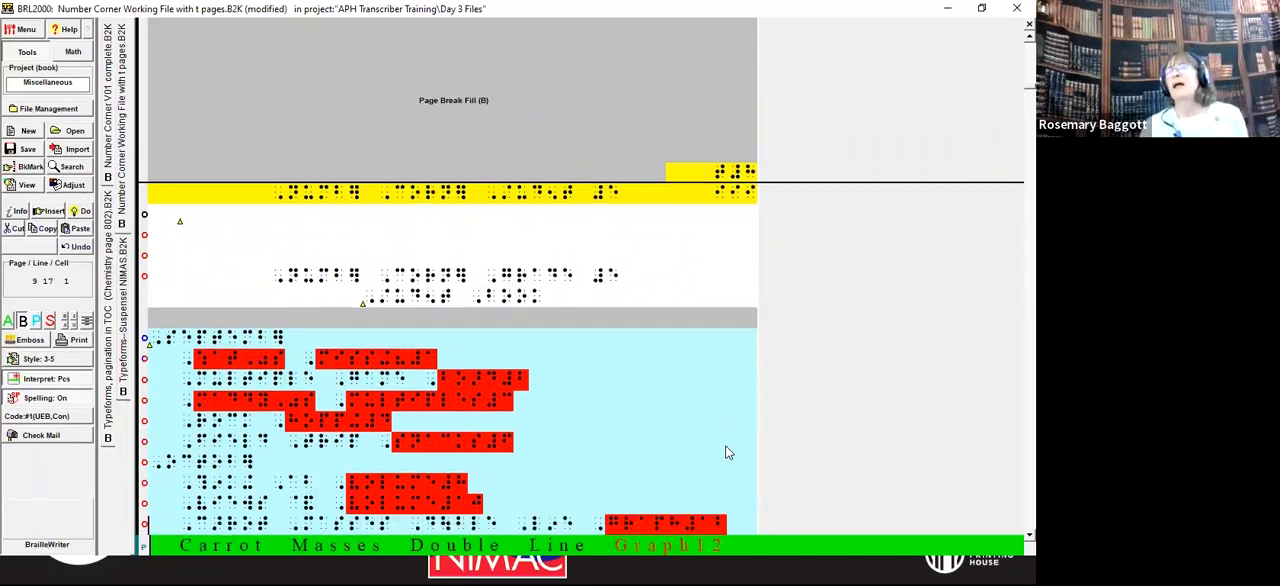
key(Up)
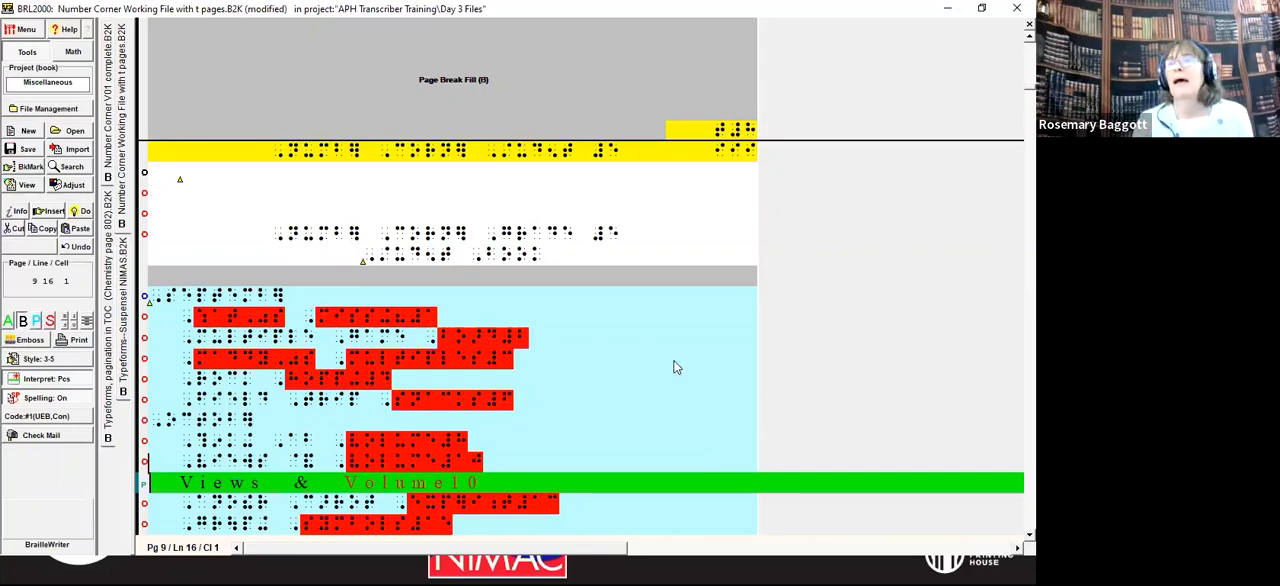
click(287, 298)
key(Home)
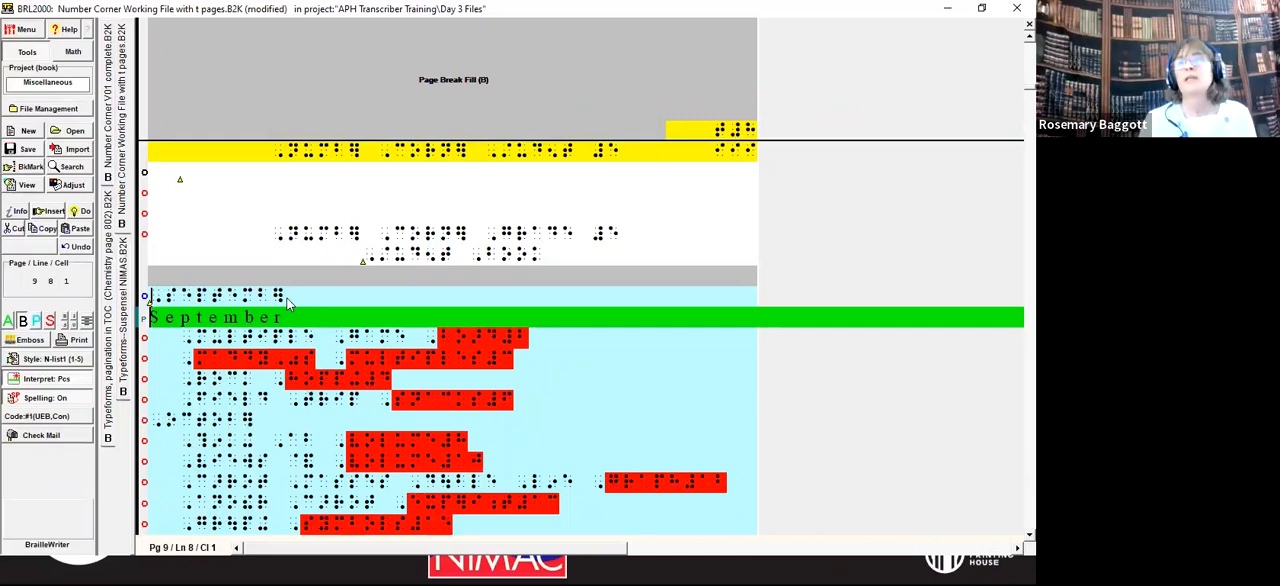
Step: Change the Block Text (b) background colour to LtGreen in the display settings
key(alt+d)
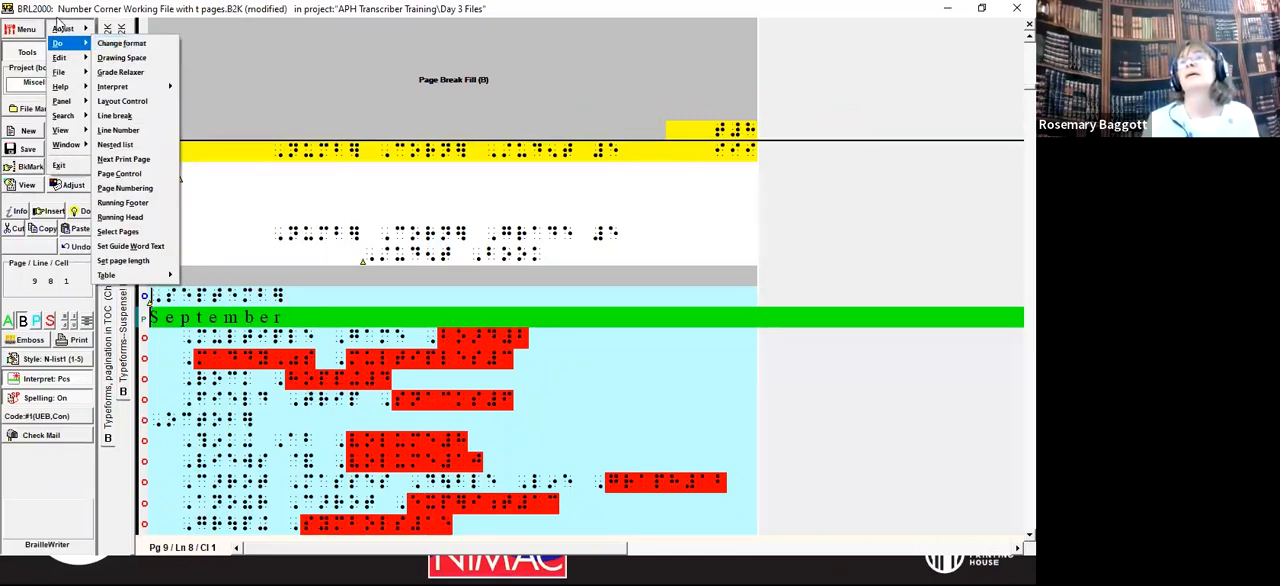
mouse_move(62, 30)
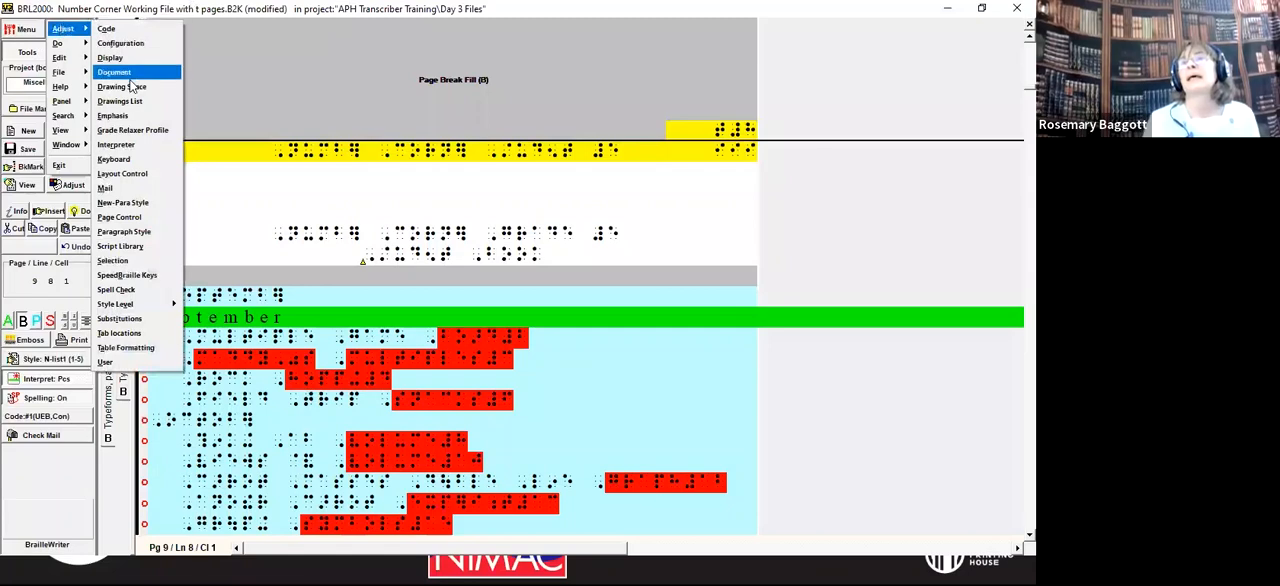
click(110, 58)
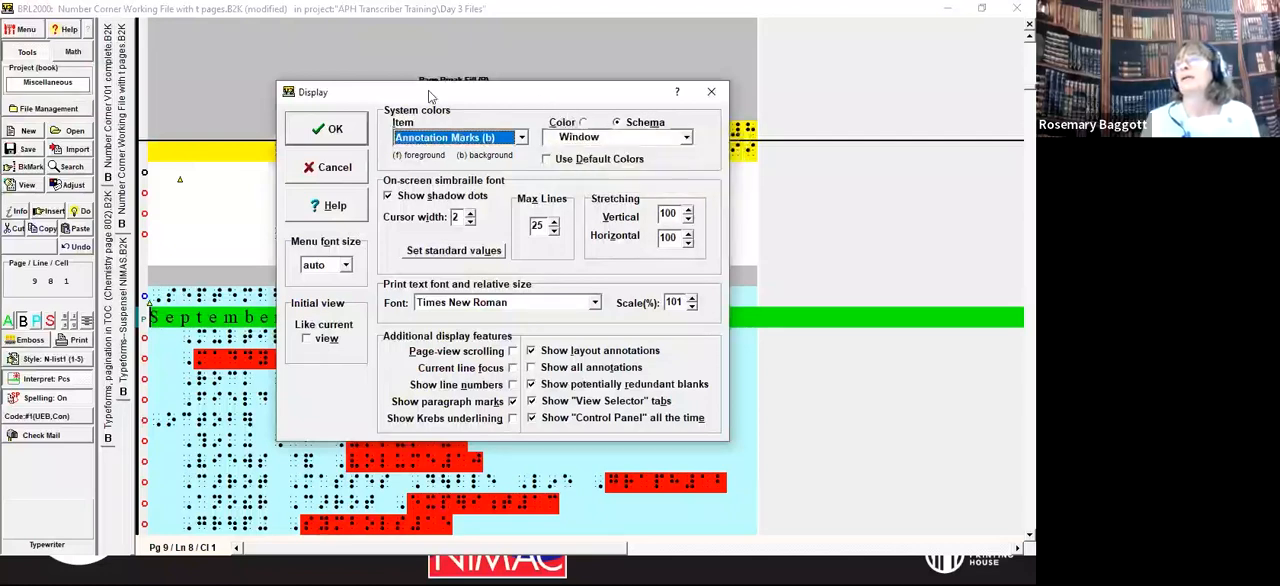
click(548, 160)
click(548, 160)
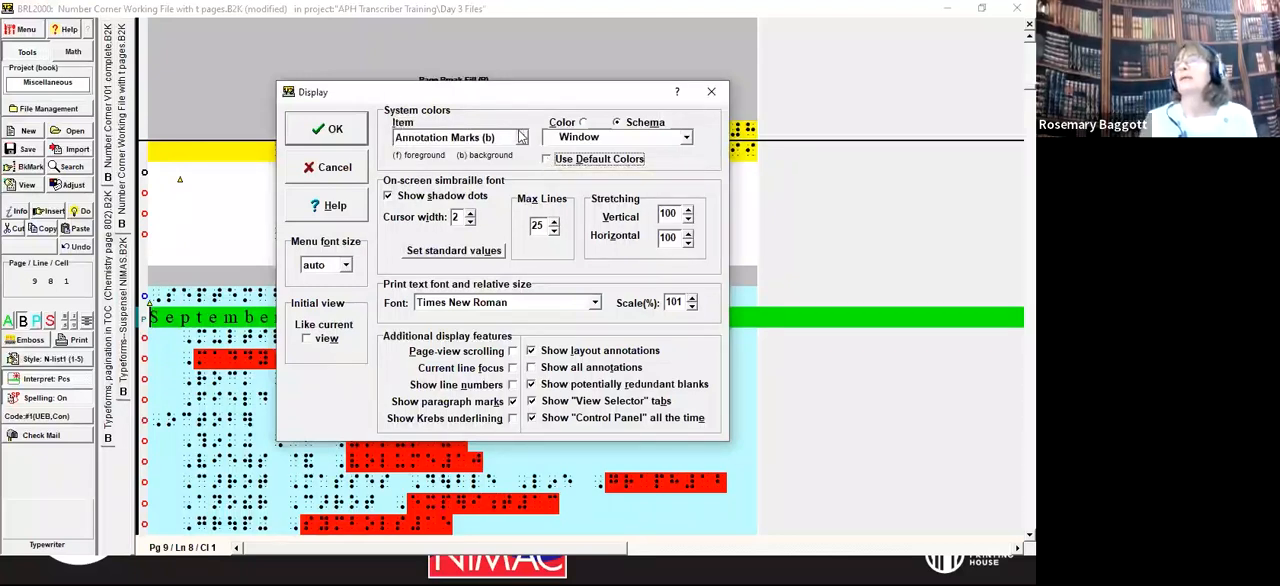
click(522, 139)
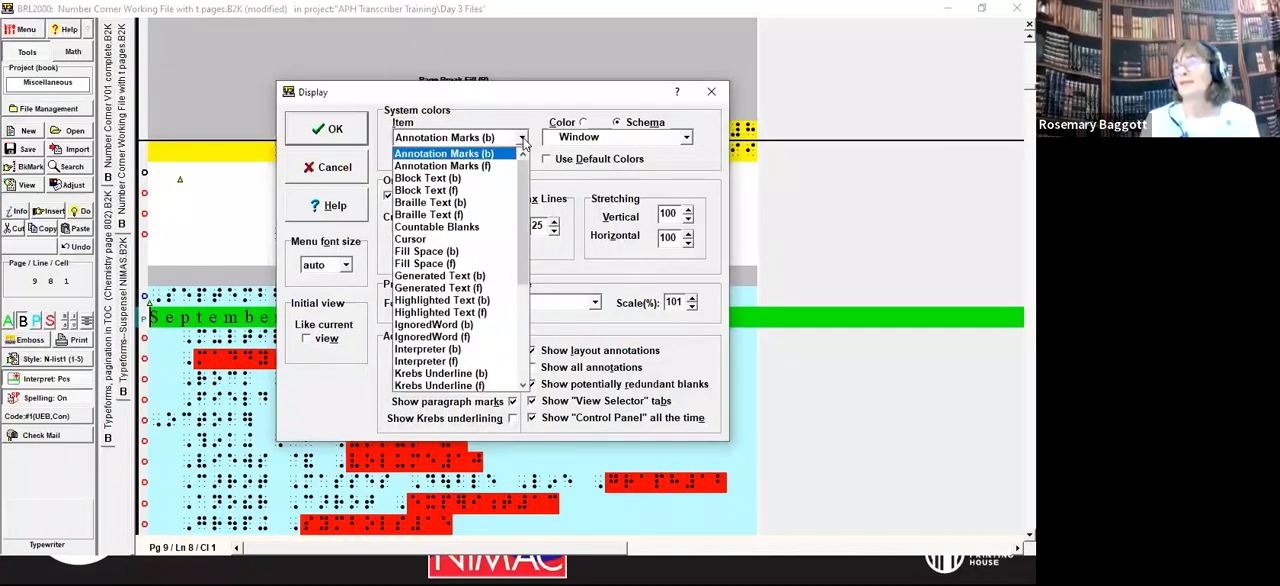
click(432, 178)
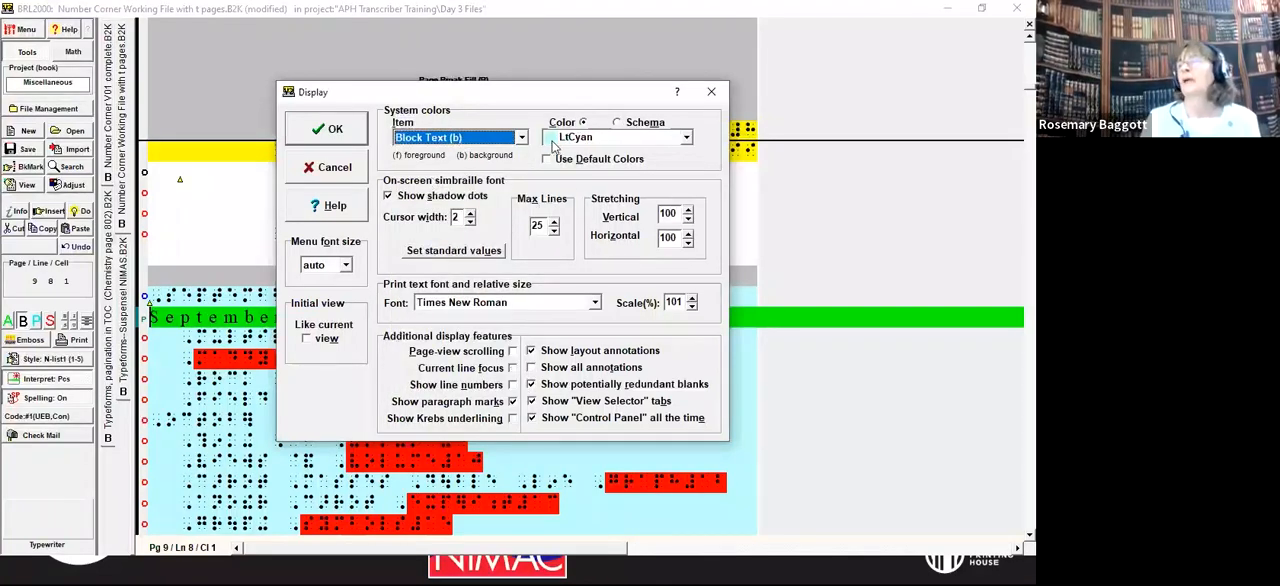
click(686, 139)
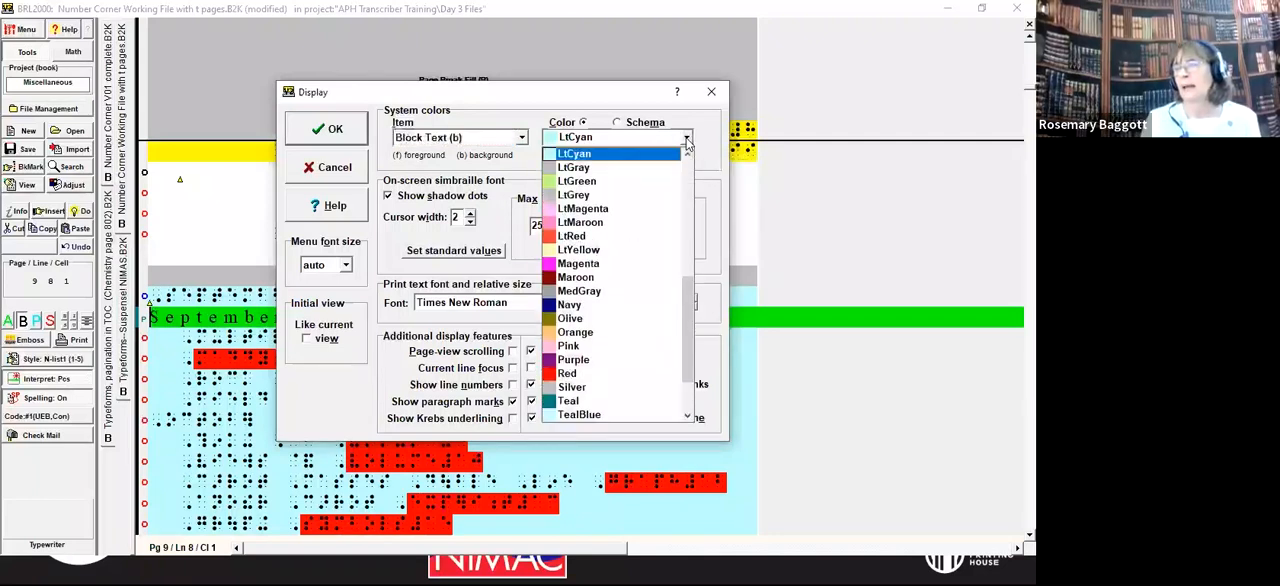
click(576, 181)
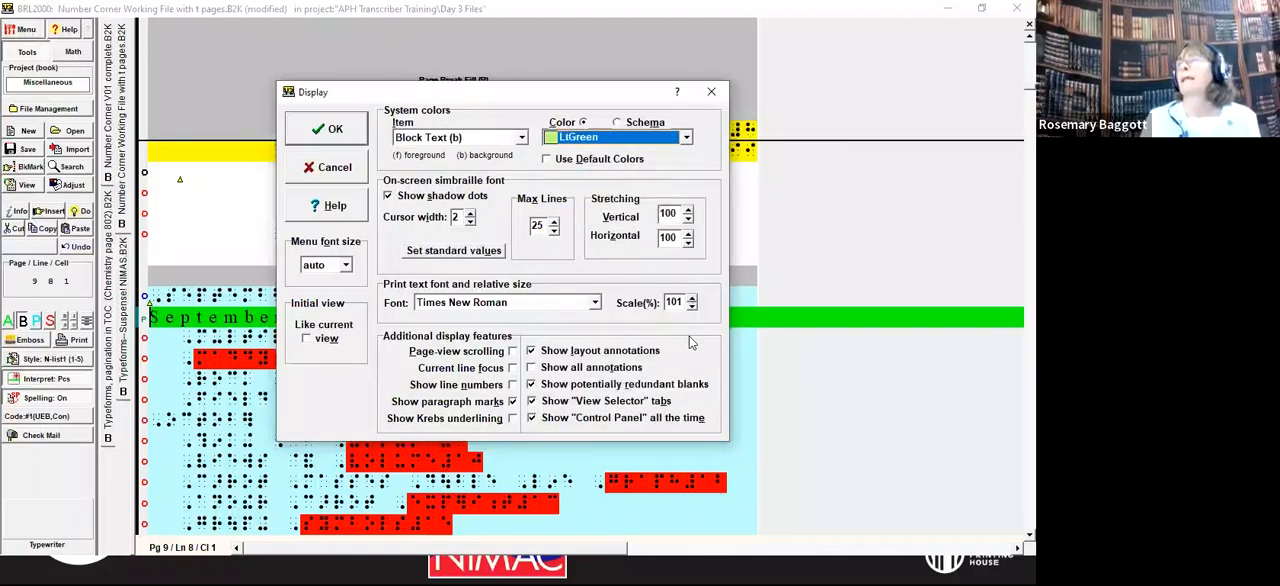
click(324, 129)
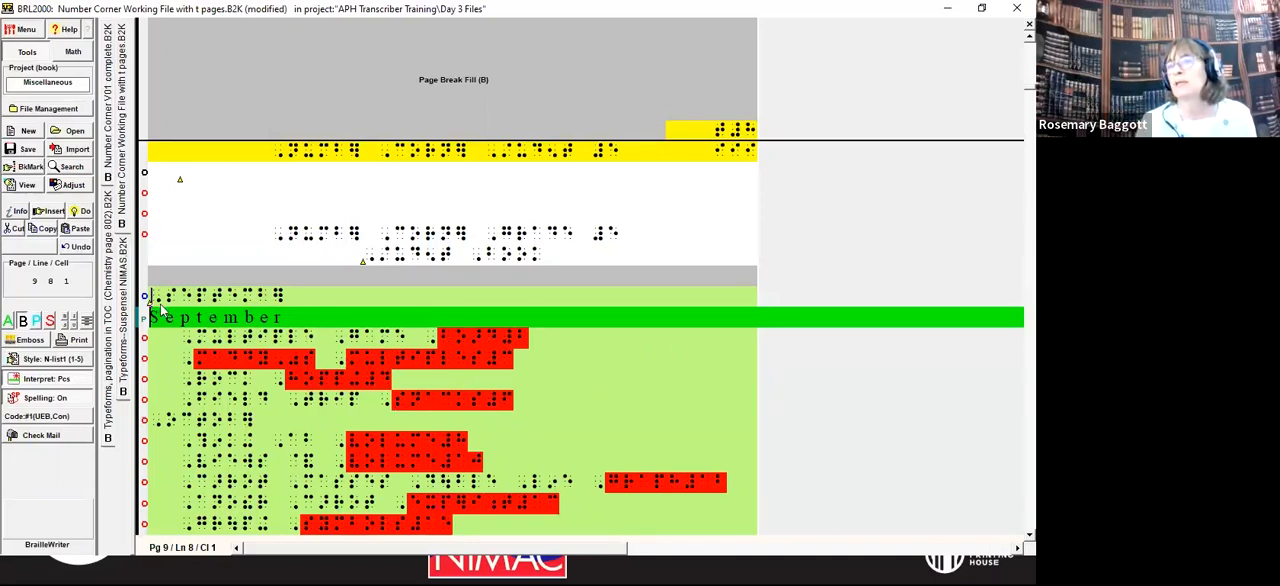
mouse_move(155, 308)
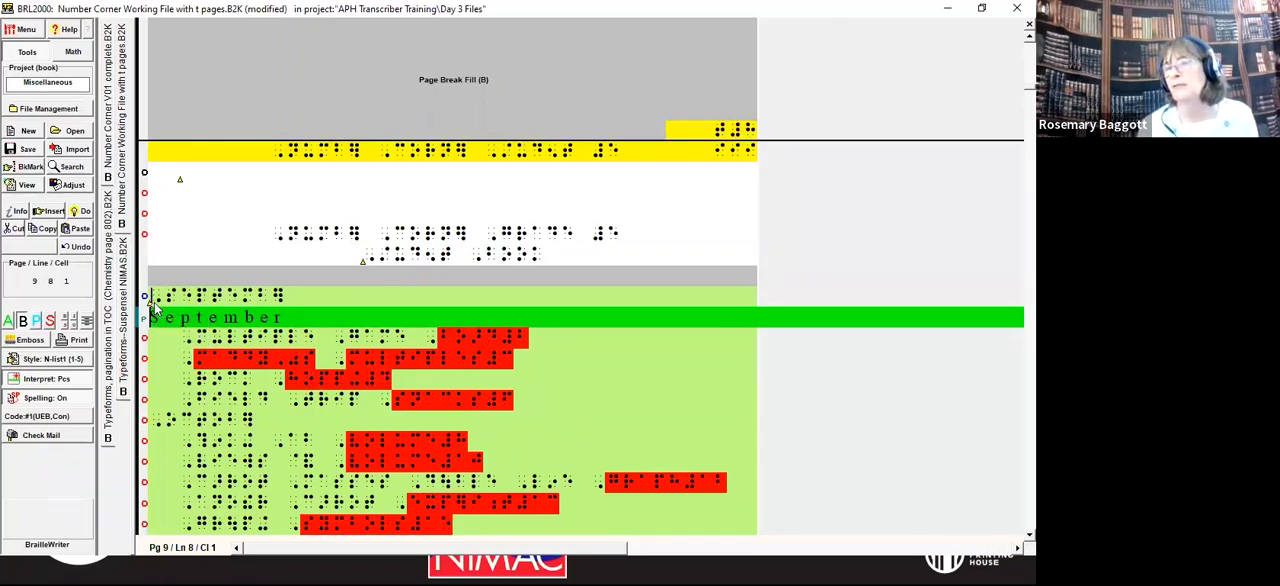
Step: Convert the contents entries from the September heading through May Problems from block text to plain text
key(shift+Page_Down)
key(shift+Page_Down)
key(shift+Down)
key(shift+Down)
key(shift+Down)
key(shift+Down)
key(shift+Down)
key(shift+Down)
key(shift+Down)
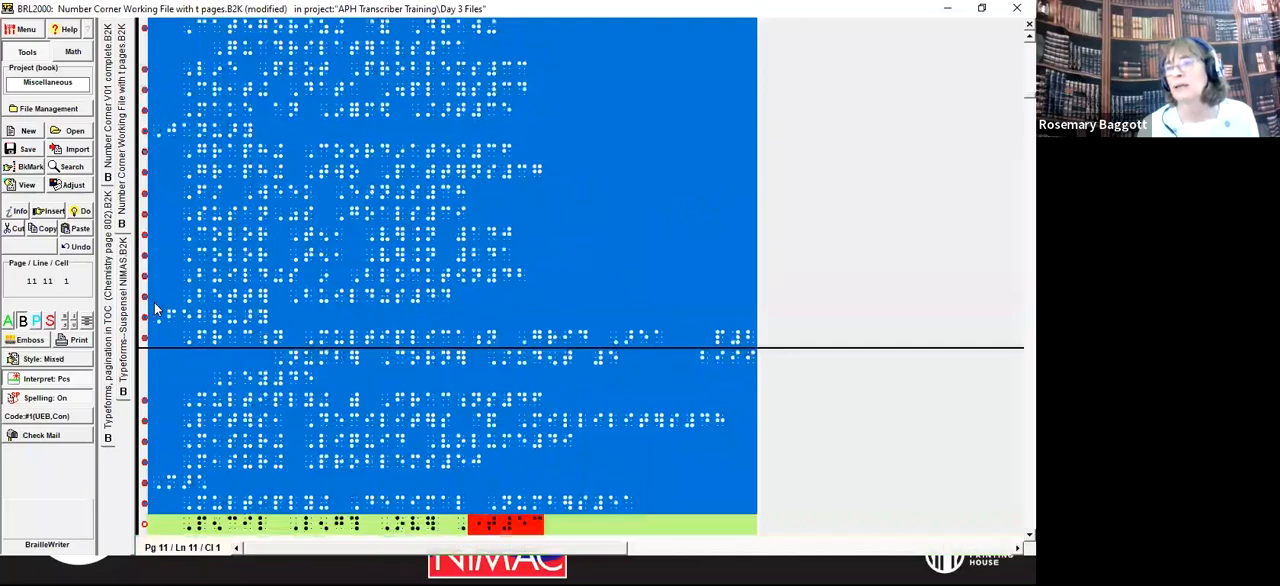
key(shift+Down)
key(shift+Down)
key(shift+Down)
key(shift+Down)
key(shift+Down)
key(shift+Down)
key(shift+Down)
key(shift+Down)
key(shift+Down)
key(shift+Down)
key(shift+Down)
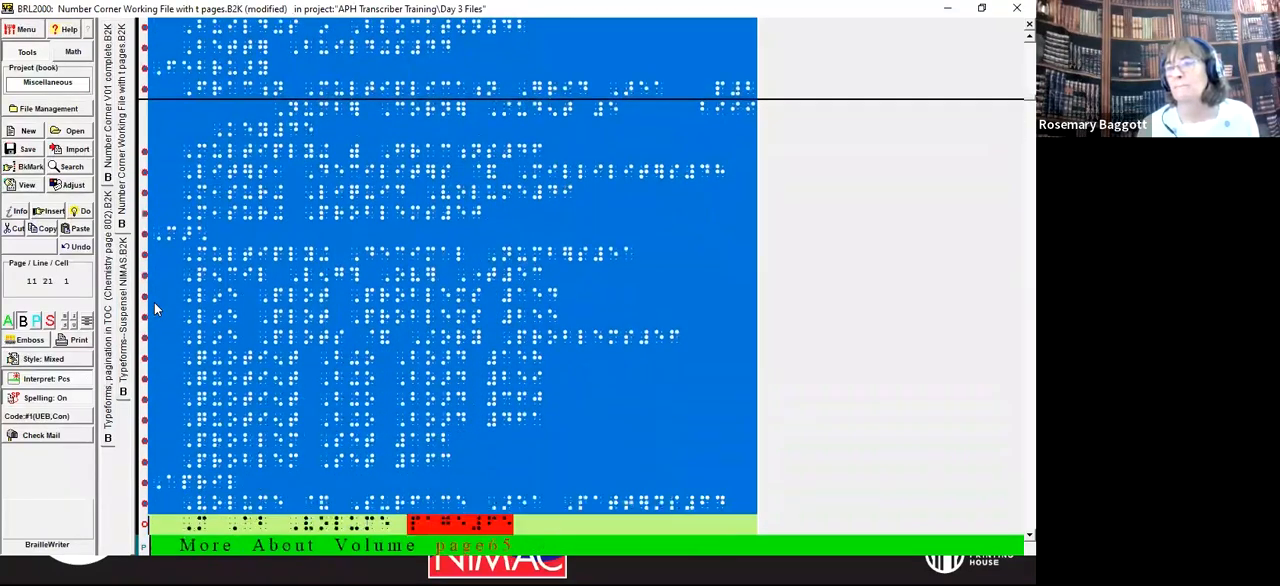
key(shift+Down)
key(shift+Down)
key(shift+Down)
key(shift+Down)
key(shift+Down)
key(shift+Down)
key(shift+Down)
key(shift+Down)
key(shift+Down)
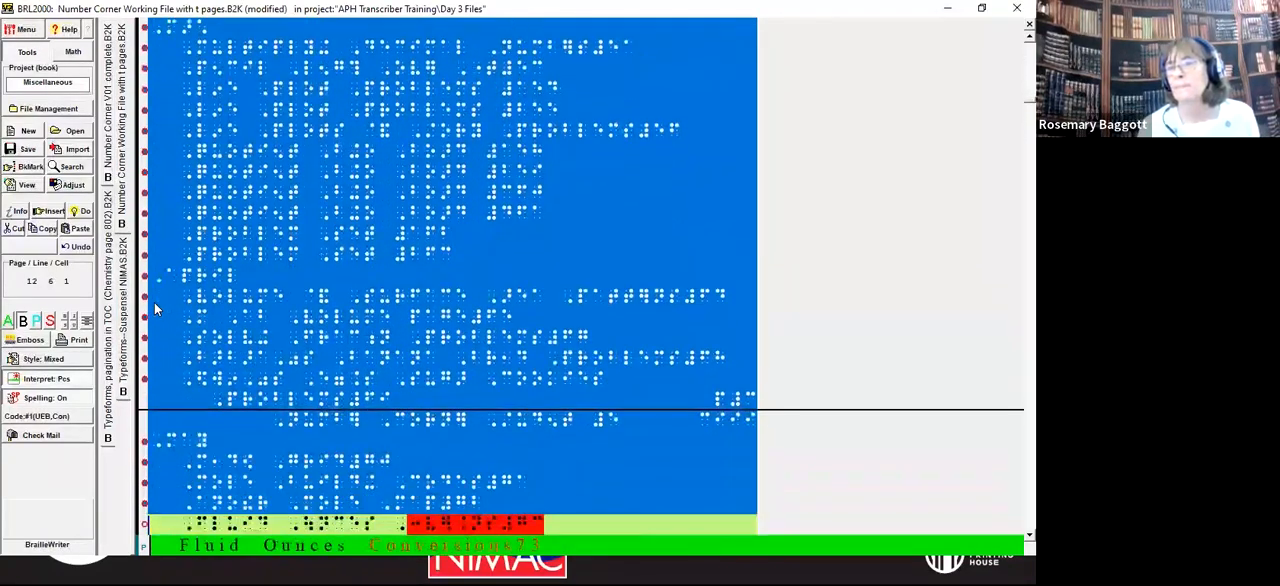
key(shift+Down)
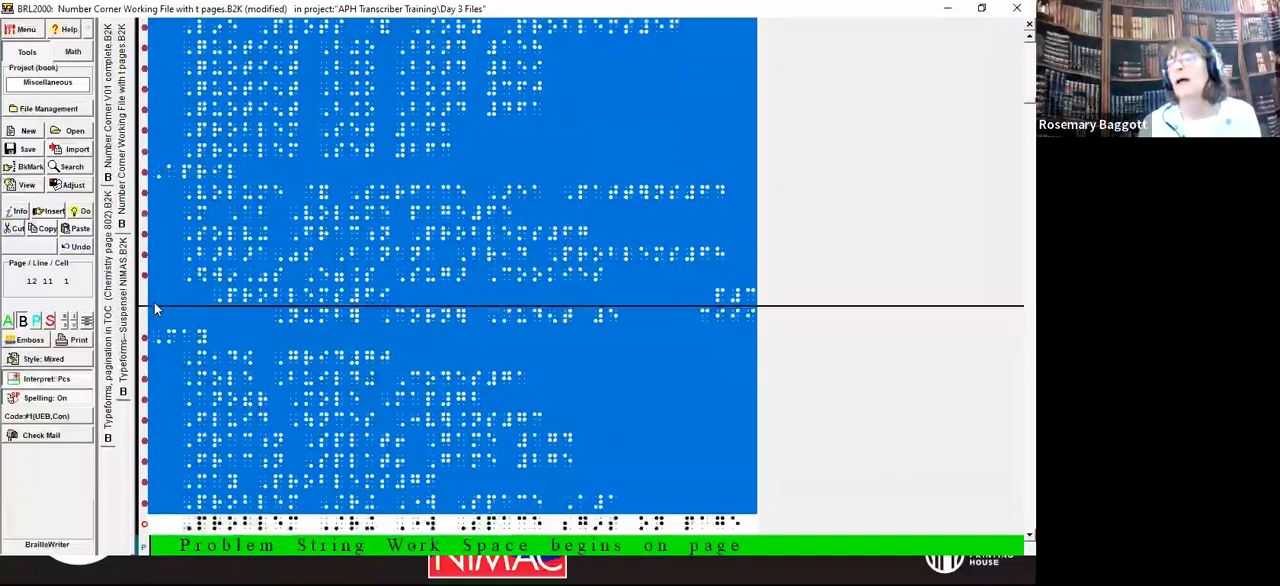
key(shift+Up)
key(shift+Up)
key(shift+Up)
key(shift+Down)
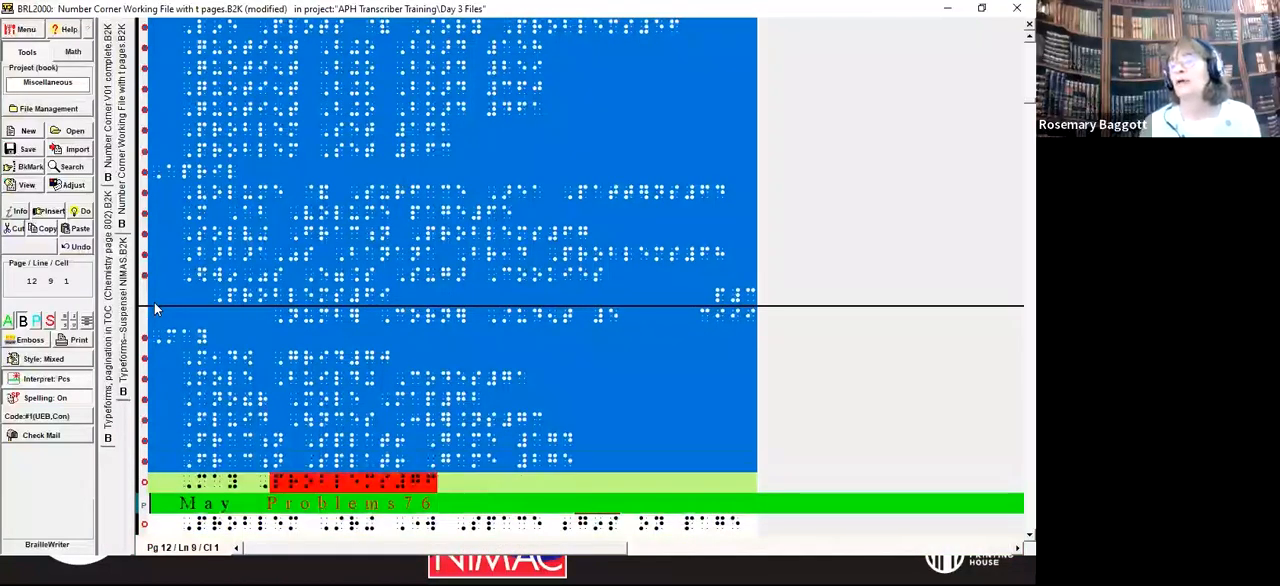
key(shift+Down)
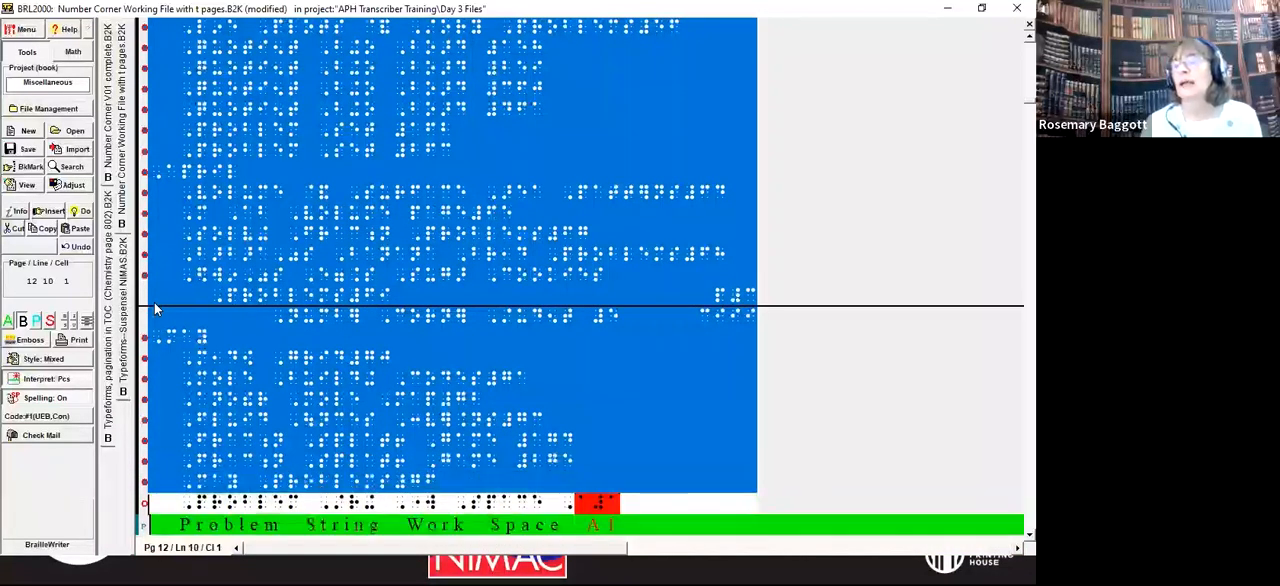
key(shift+Down)
key(shift+Up)
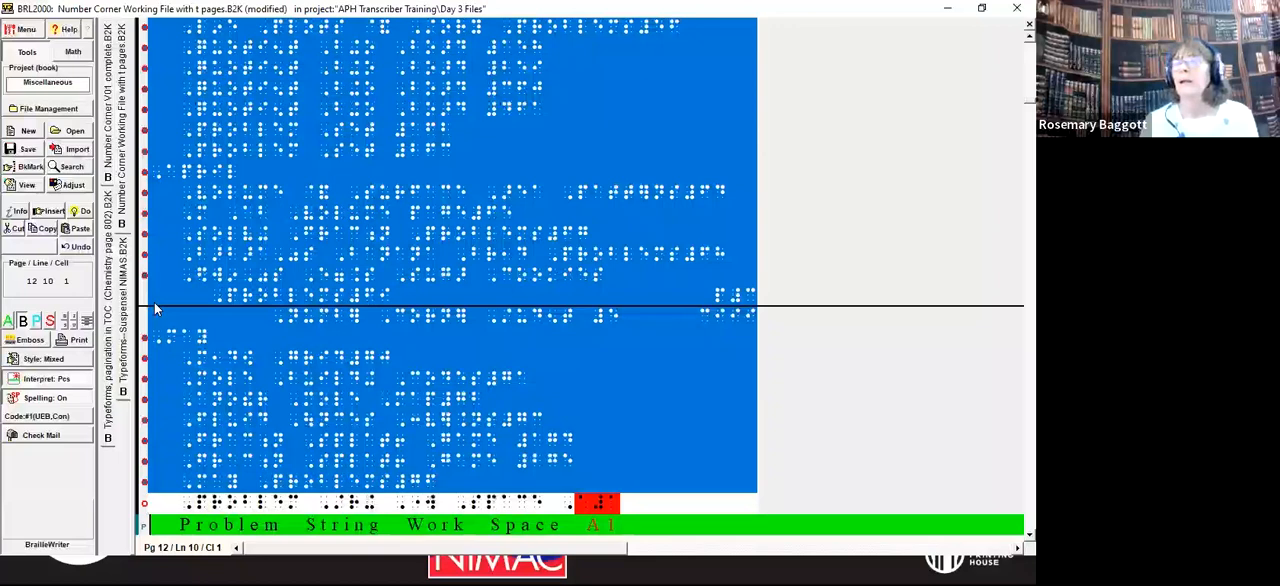
key(alt+d)
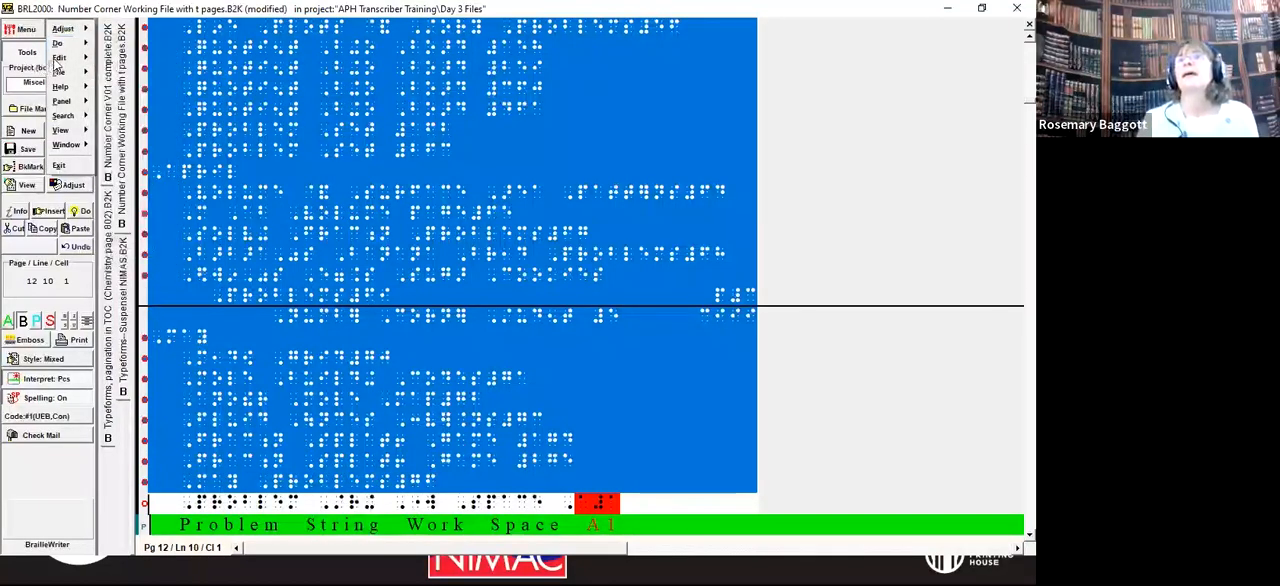
mouse_move(59, 60)
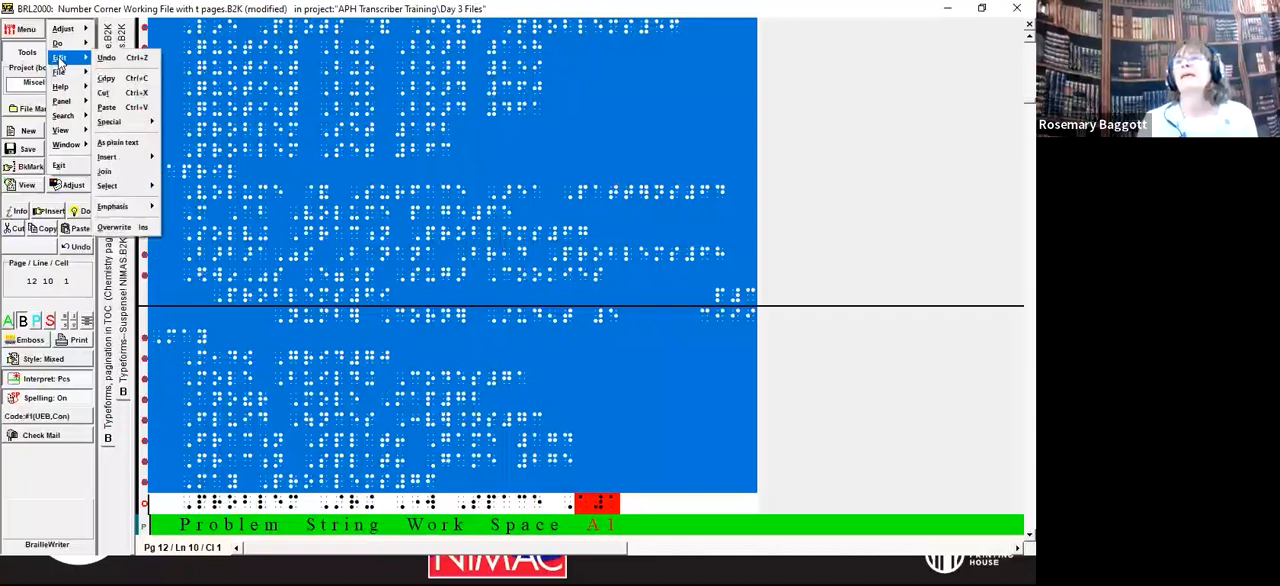
click(121, 145)
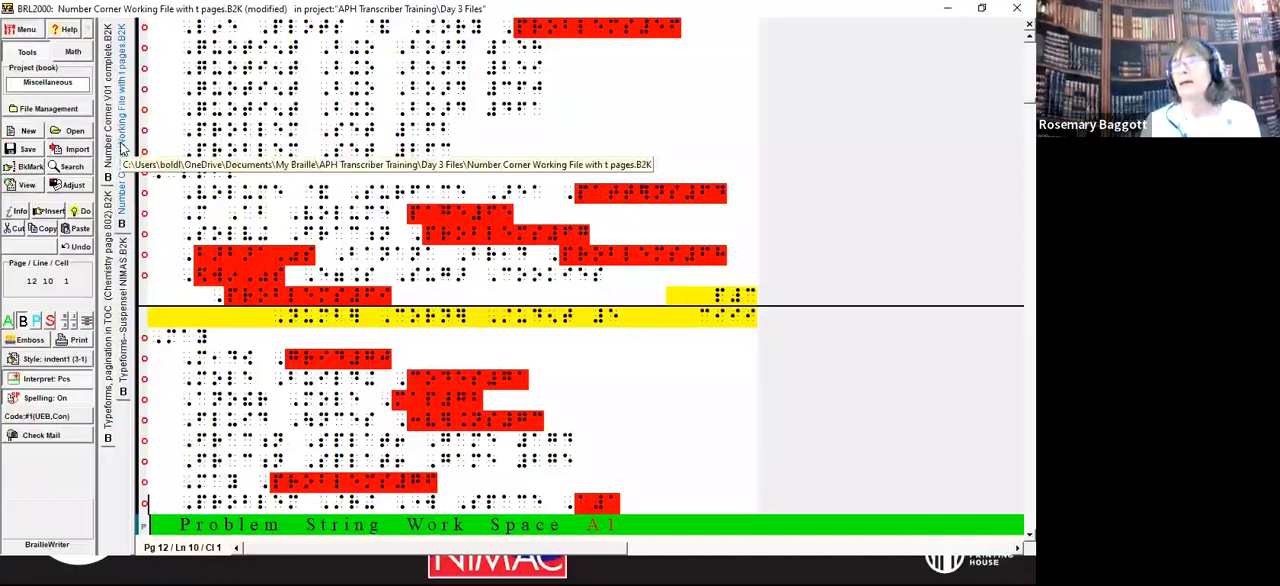
Step: Review the converted contents entries and their styles back to the Number Corner Grade 5 title and the September heading
key(Up)
key(Up)
key(Up)
key(Up)
key(Up)
key(Up)
key(Up)
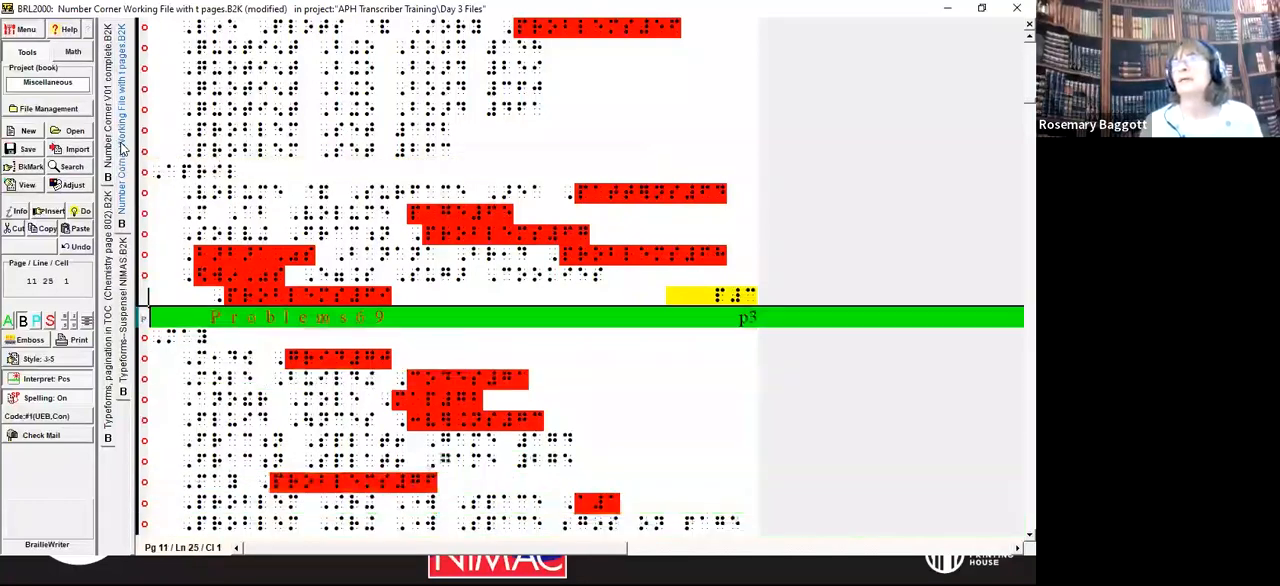
key(Up)
key(Up)
key(Up)
key(Up)
key(Up)
key(Up)
key(Up)
key(Up)
key(Up)
key(Up)
key(Up)
key(Up)
key(Up)
key(Up)
key(Up)
key(Up)
key(Up)
key(Up)
key(Up)
key(Up)
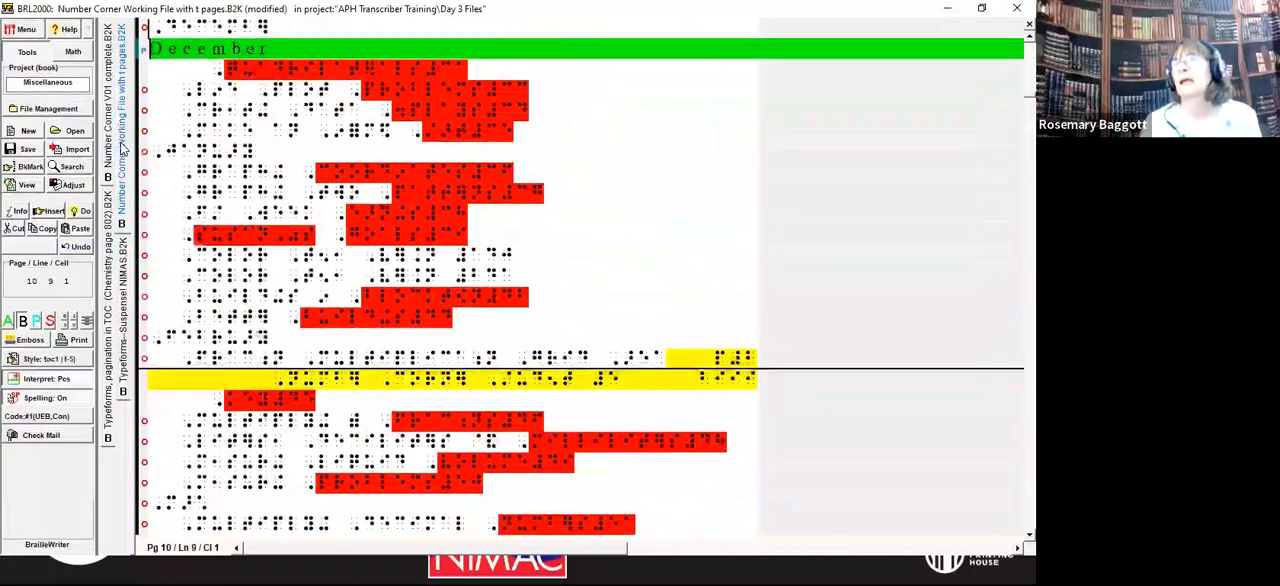
key(Up)
key(Up)
key(Up)
key(Up)
key(Up)
key(Up)
key(Up)
key(Up)
key(Up)
key(Up)
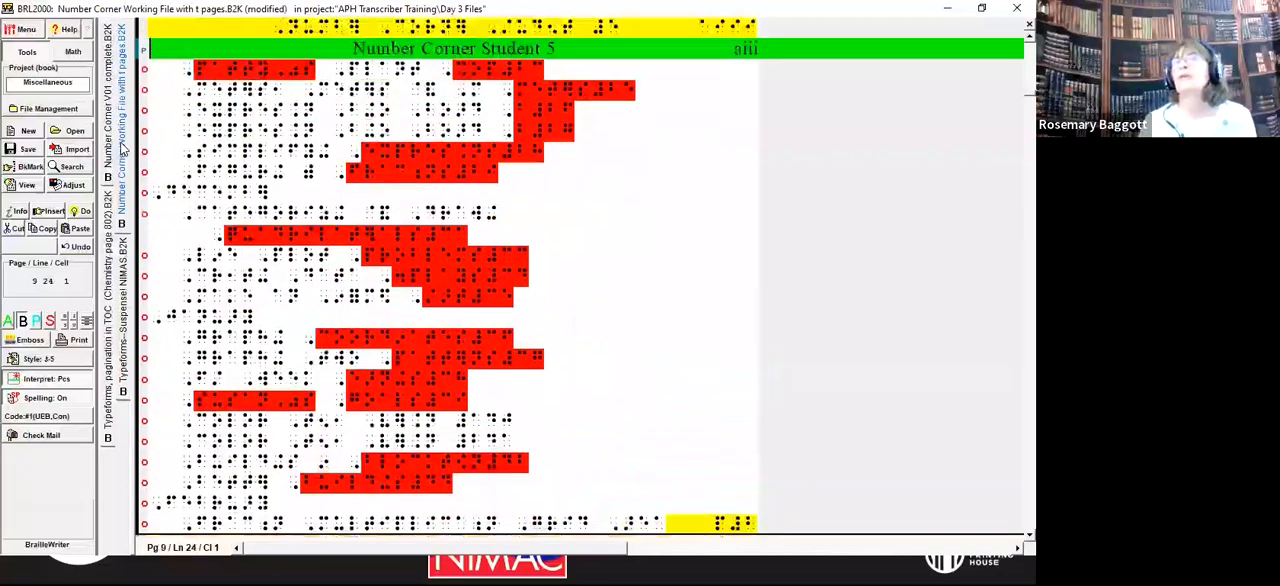
key(Up)
key(Up)
key(Up)
key(Up)
key(Up)
key(Up)
key(Up)
key(Up)
key(Up)
key(Up)
key(Up)
key(Up)
key(Up)
key(Up)
key(Up)
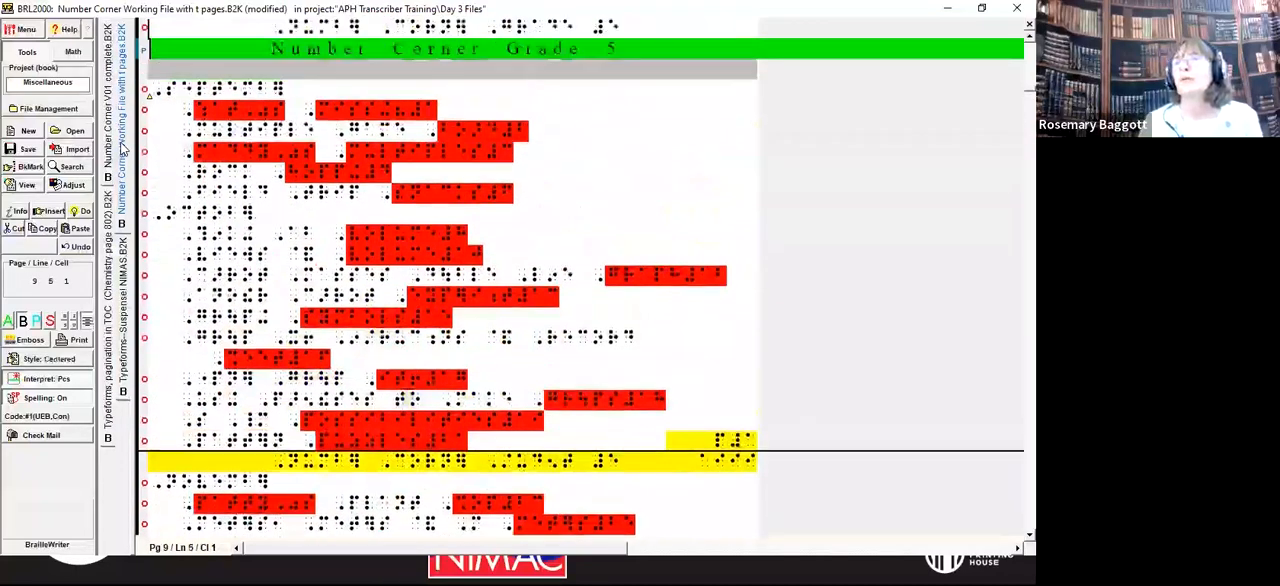
key(Down)
key(Down)
key(Down)
key(Down)
key(Down)
key(Down)
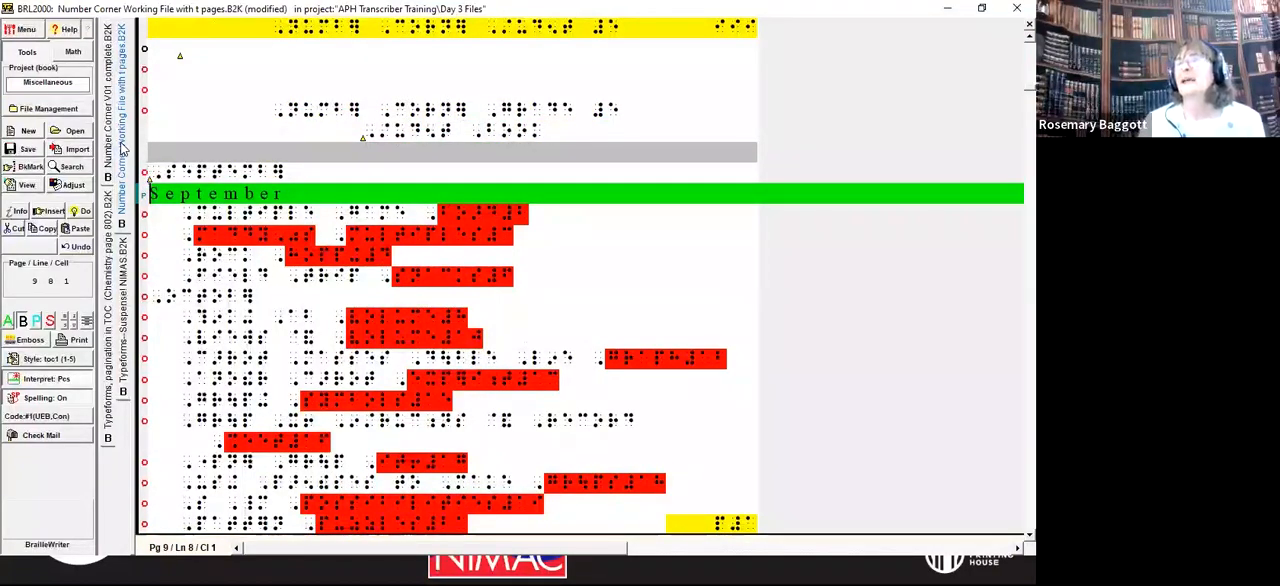
Step: Delete the two extra blank lines above the Number Corner Grade 5 title on the first contents page
key(Up)
key(Up)
key(Up)
key(Up)
key(Up)
key(Up)
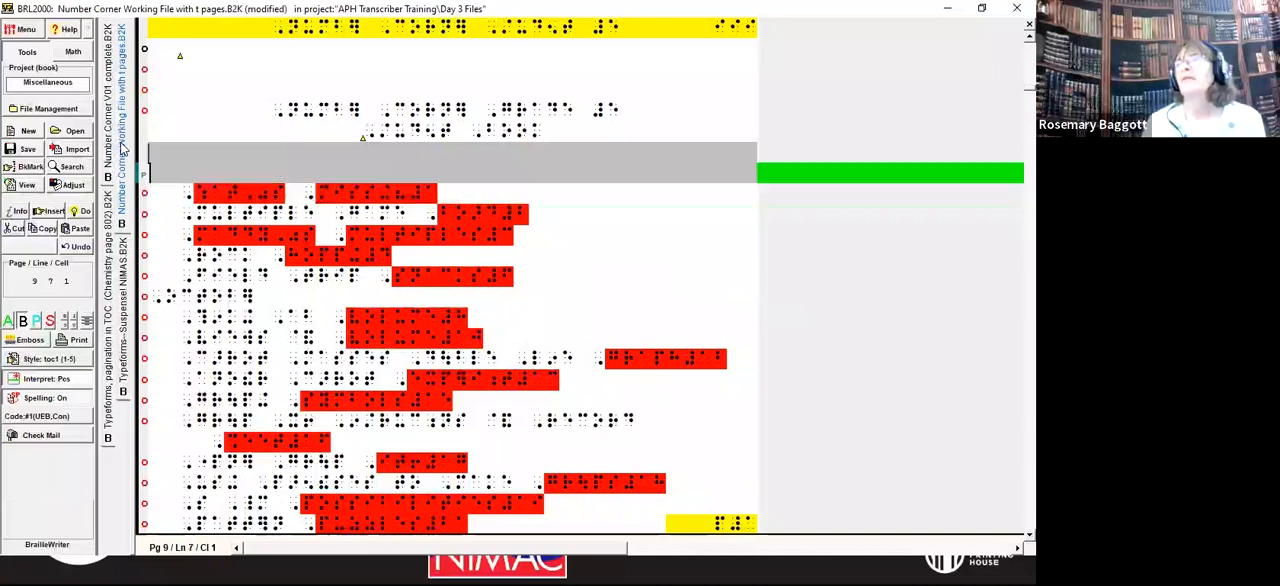
key(Down)
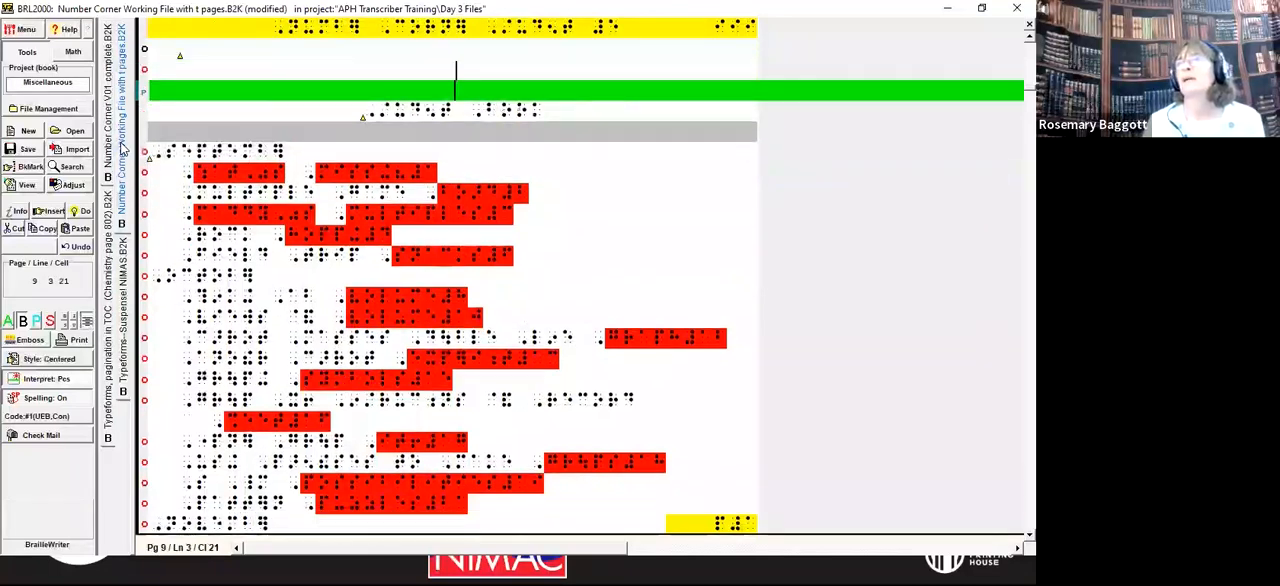
key(Down)
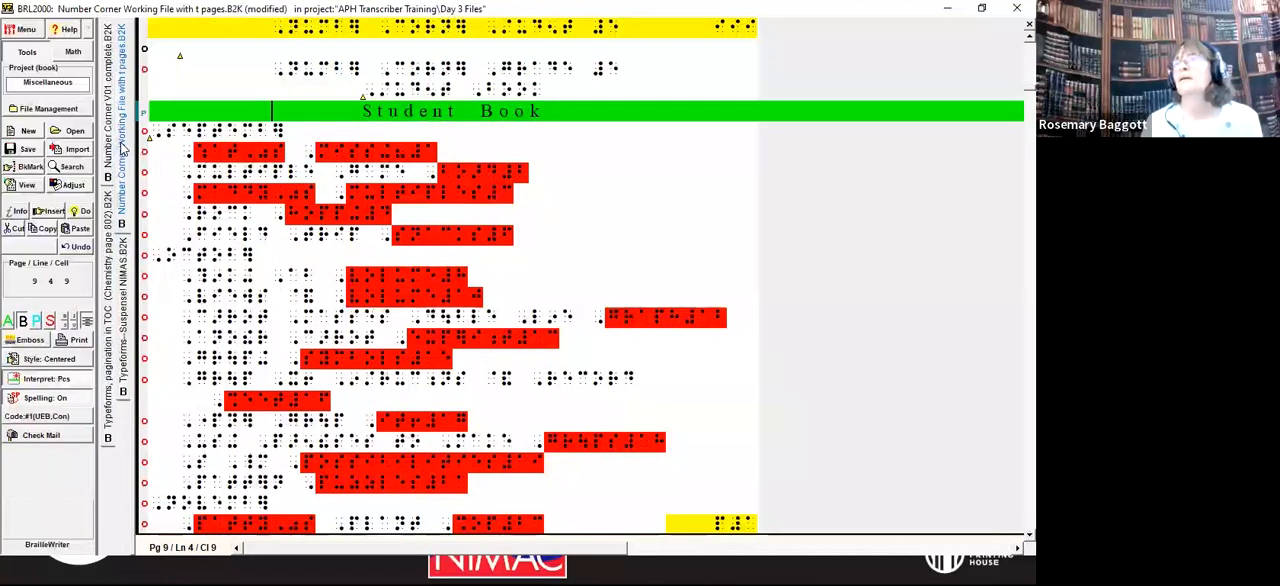
key(Down)
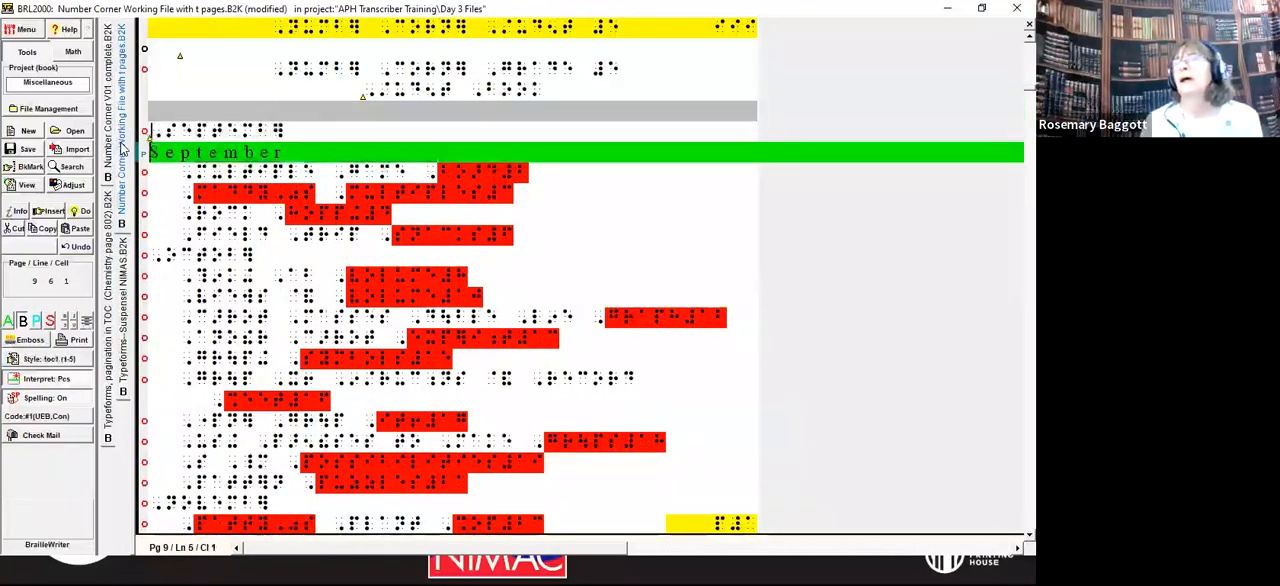
Step: Compare the "What's Missing?" entry under September in the print and simbraille views to check its apostrophe
key(Down)
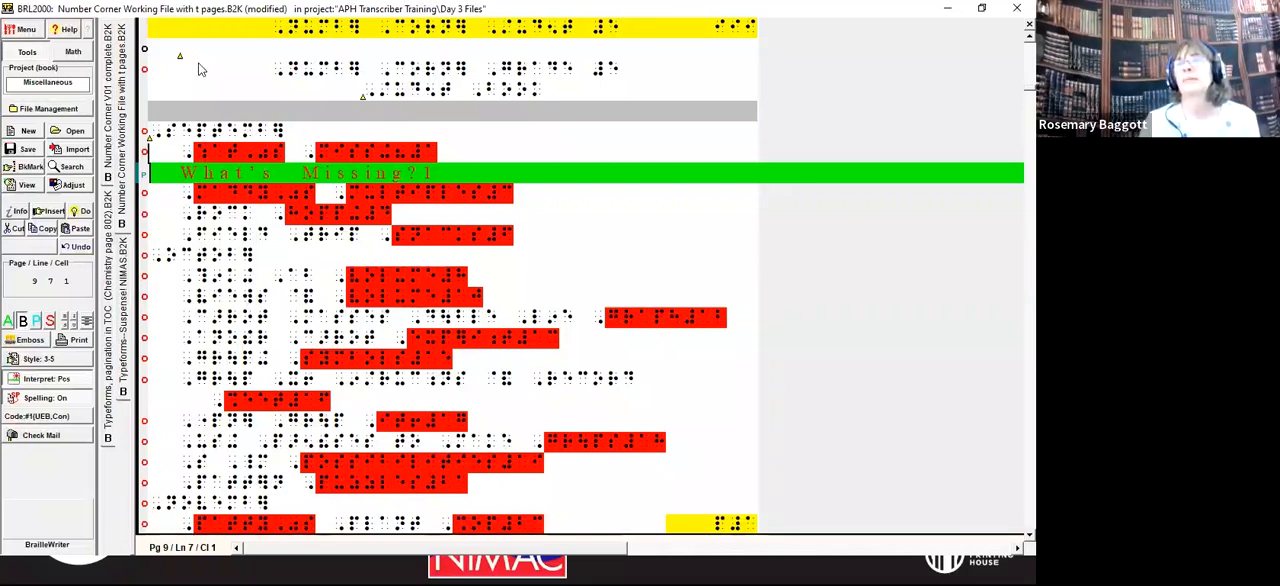
click(36, 321)
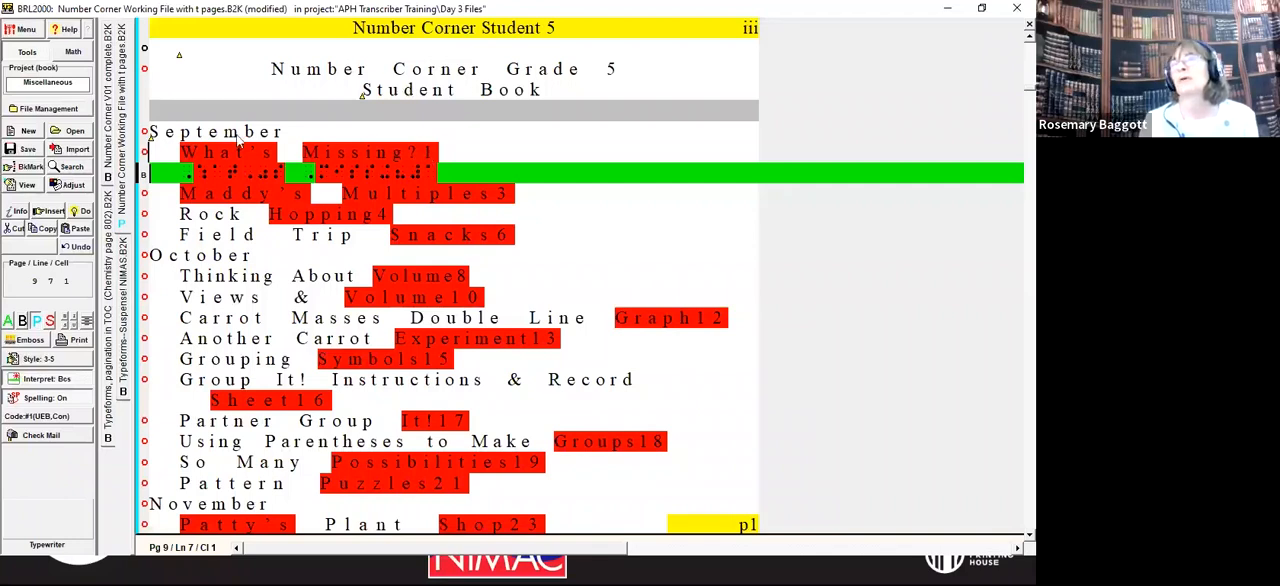
click(23, 323)
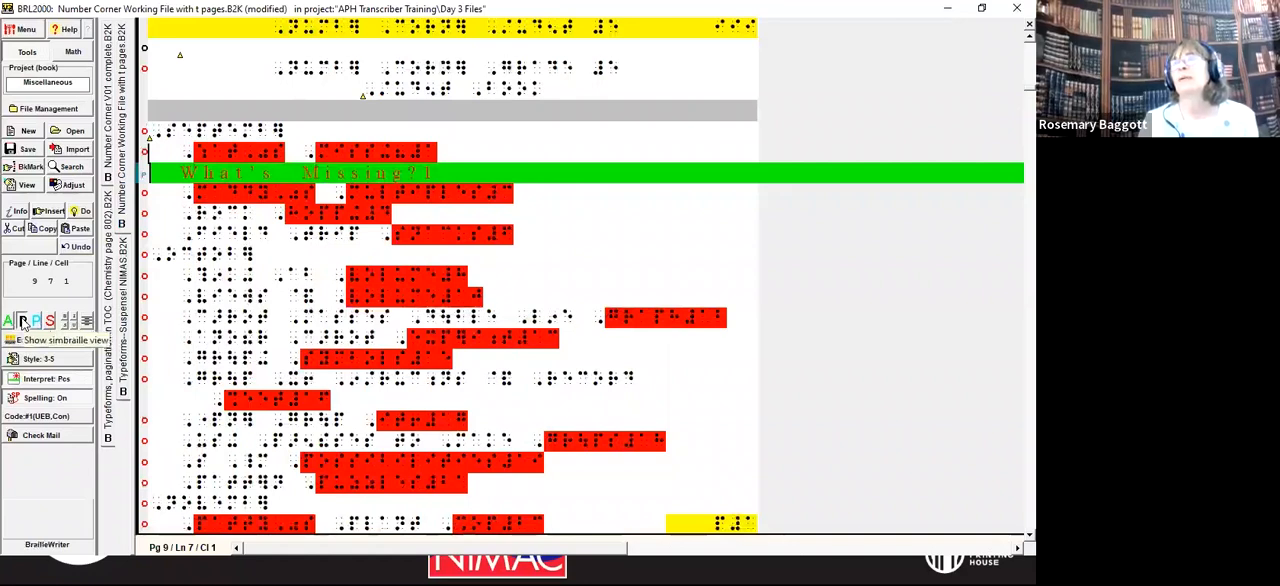
key(Up)
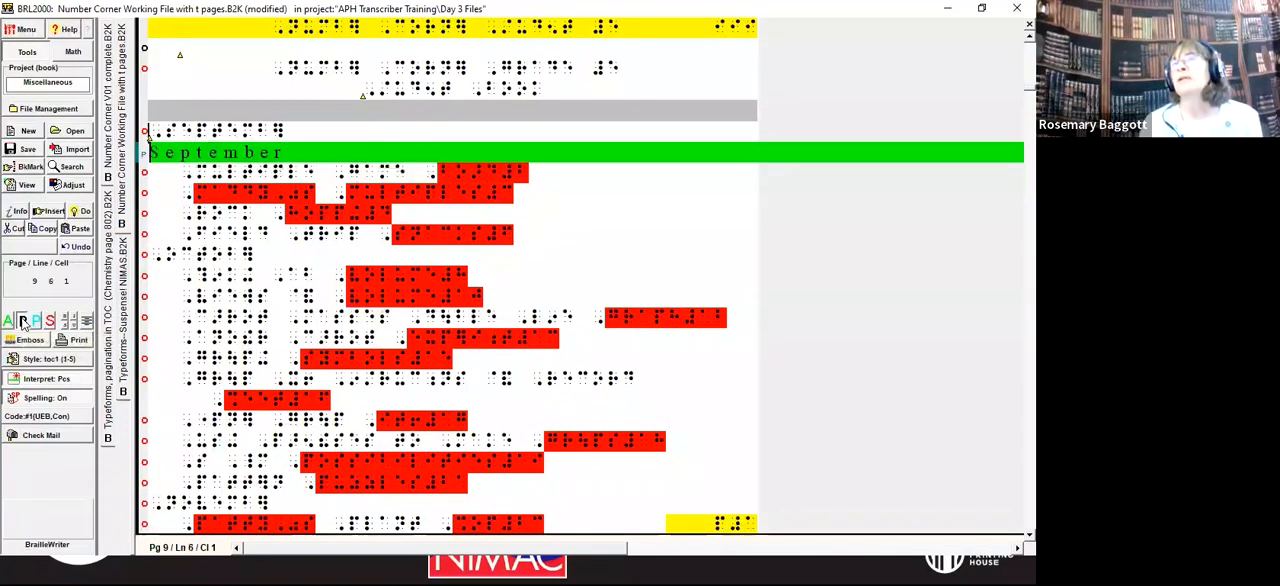
key(Down)
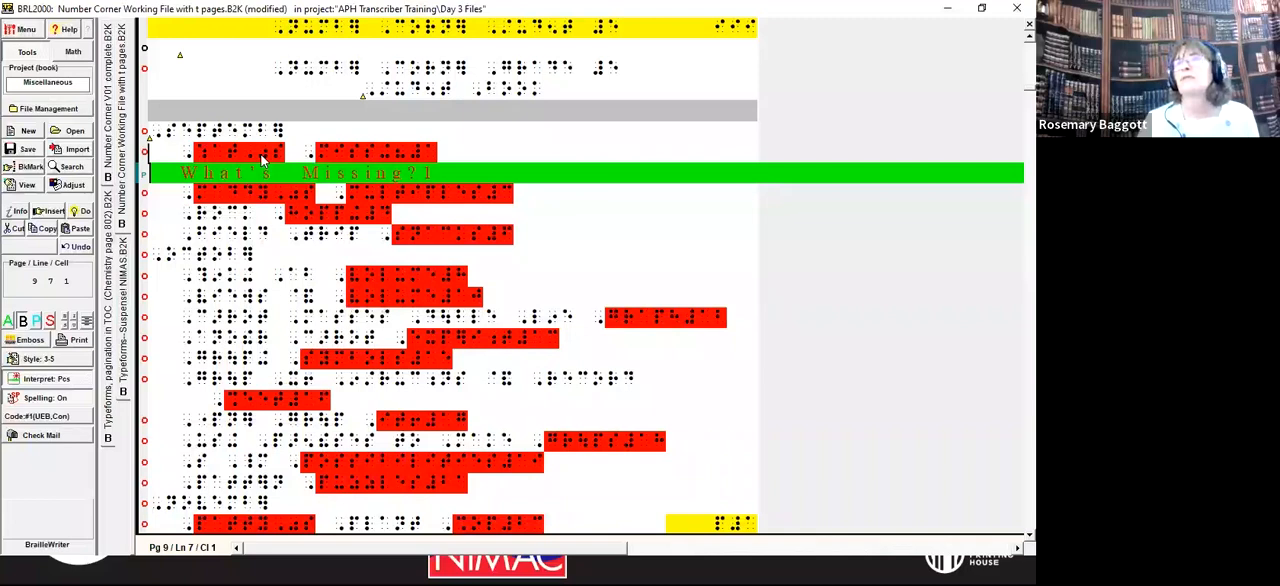
Step: Replace every closing single quotation mark (dot 6, dots 3-5-6) in the whole file with an apostrophe (dot 3)
key(ctrl+a)
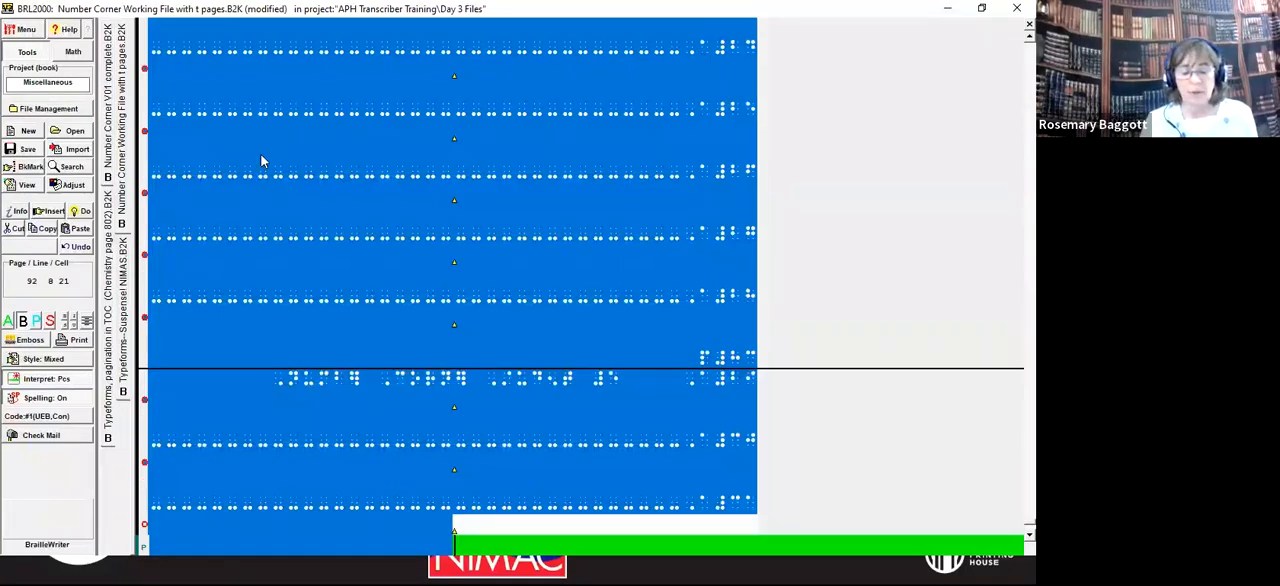
key(ctrl+f)
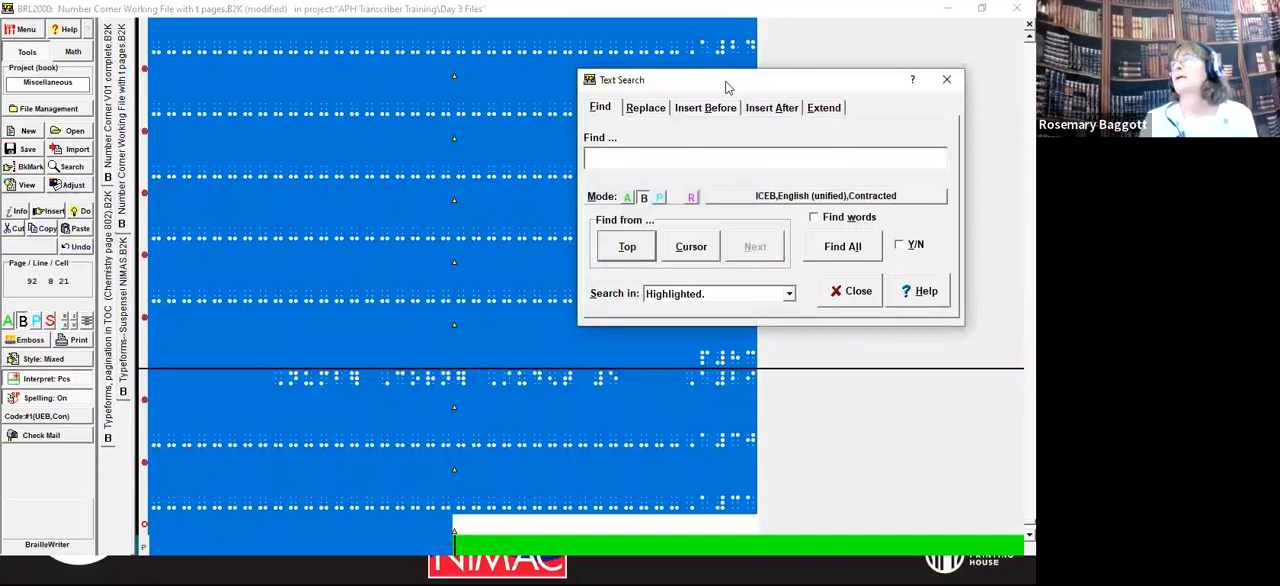
drag(688, 78, 457, 68)
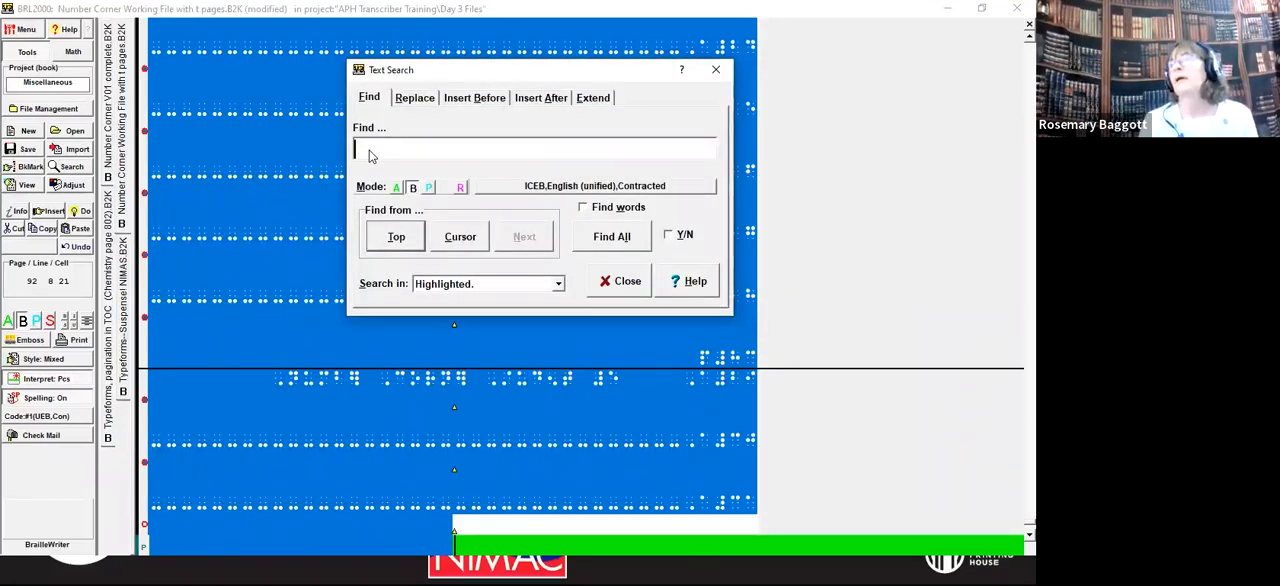
text(l)
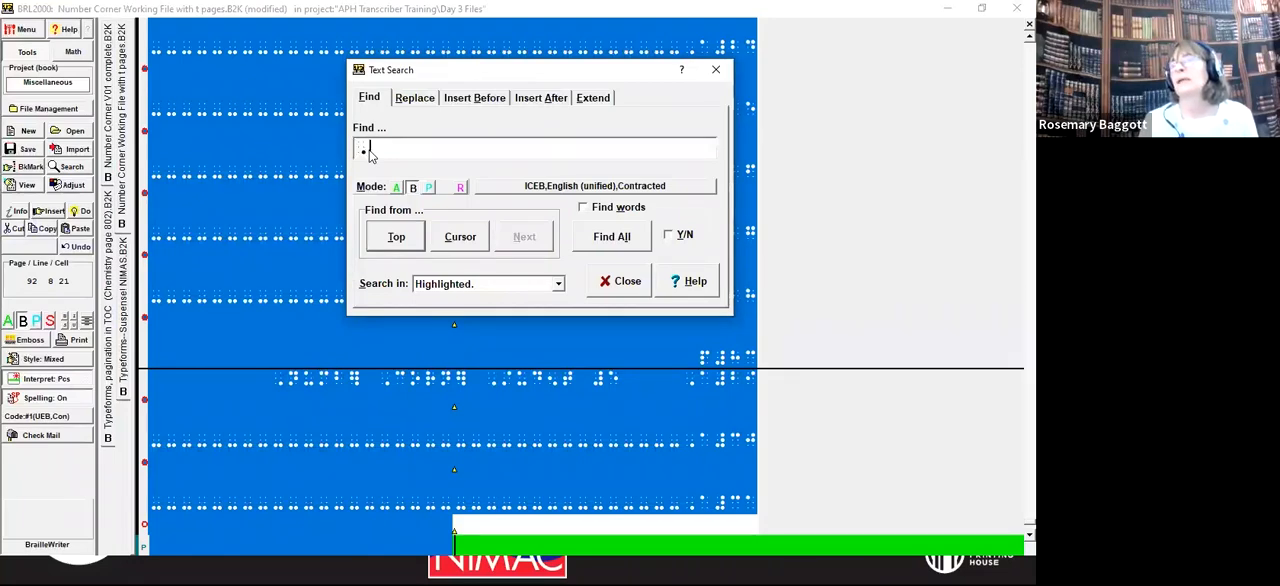
text(skl)
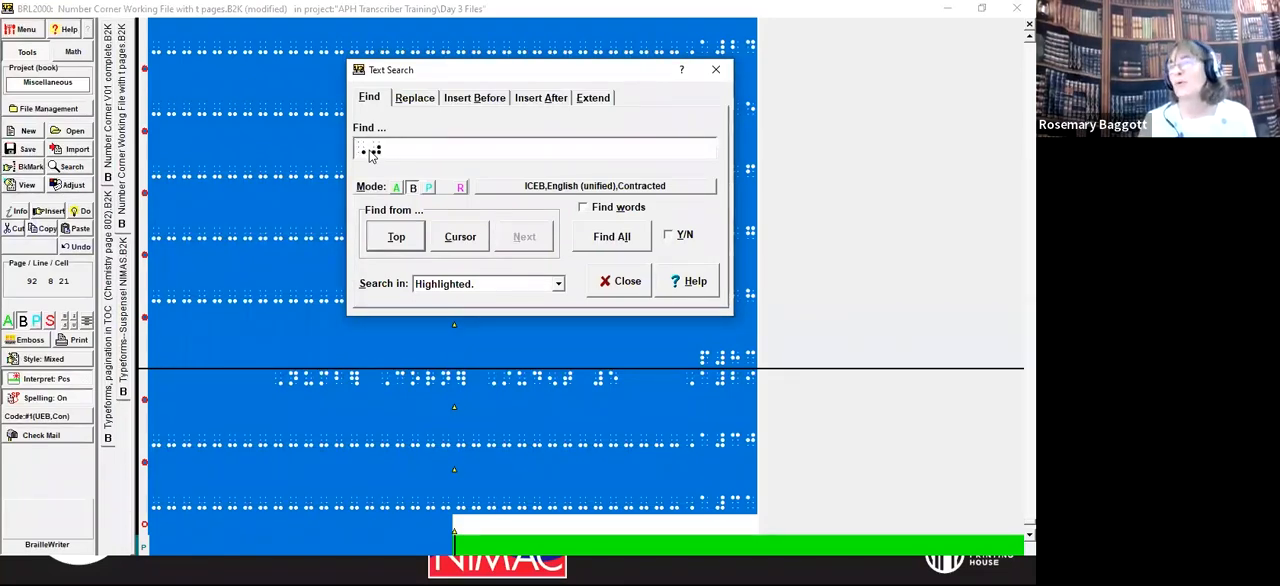
click(416, 99)
text(s)
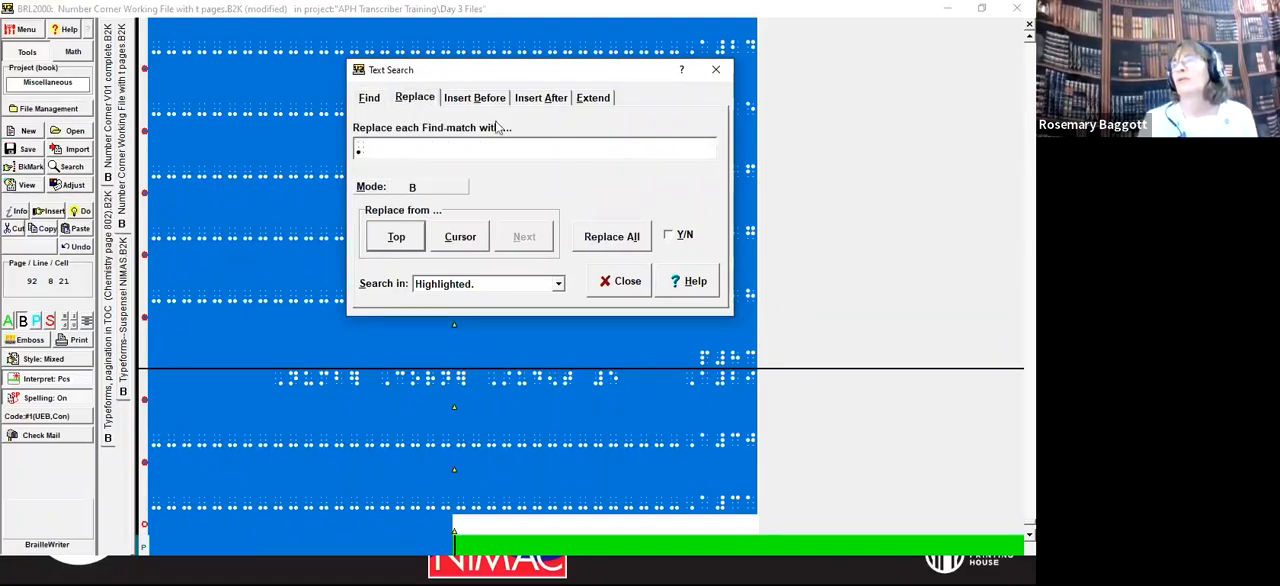
click(613, 238)
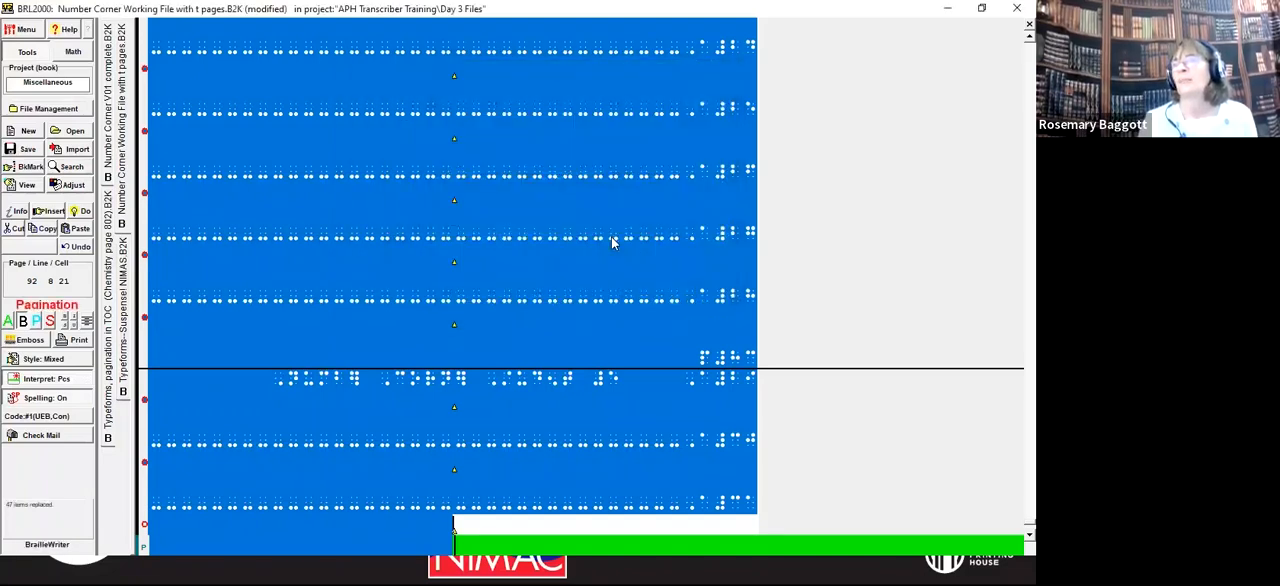
click(337, 135)
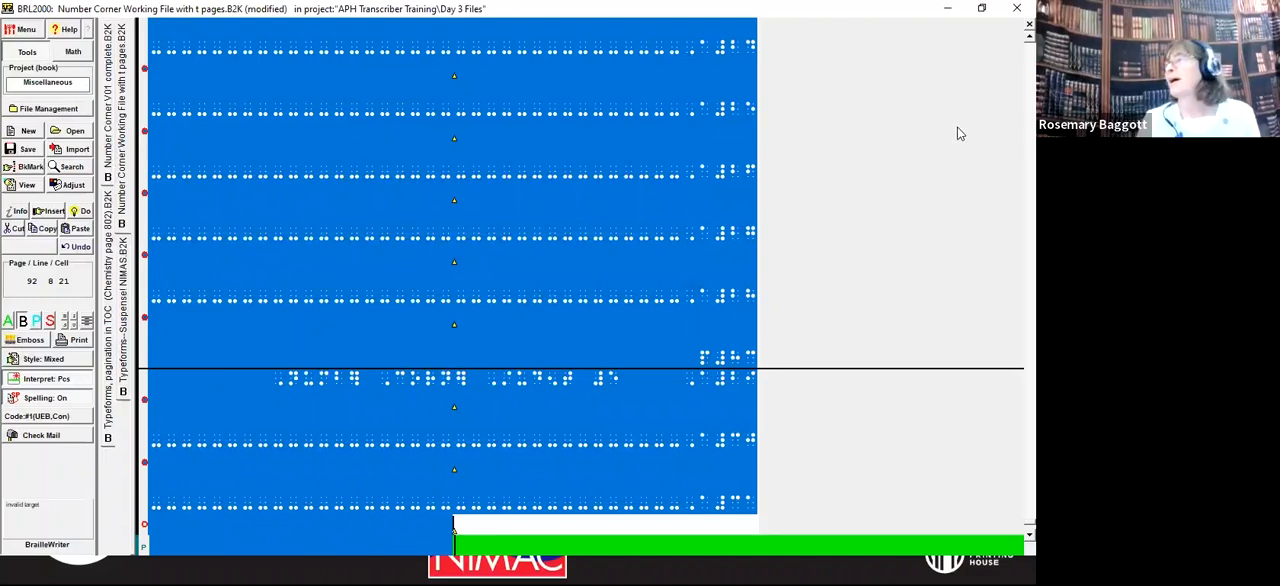
click(947, 9)
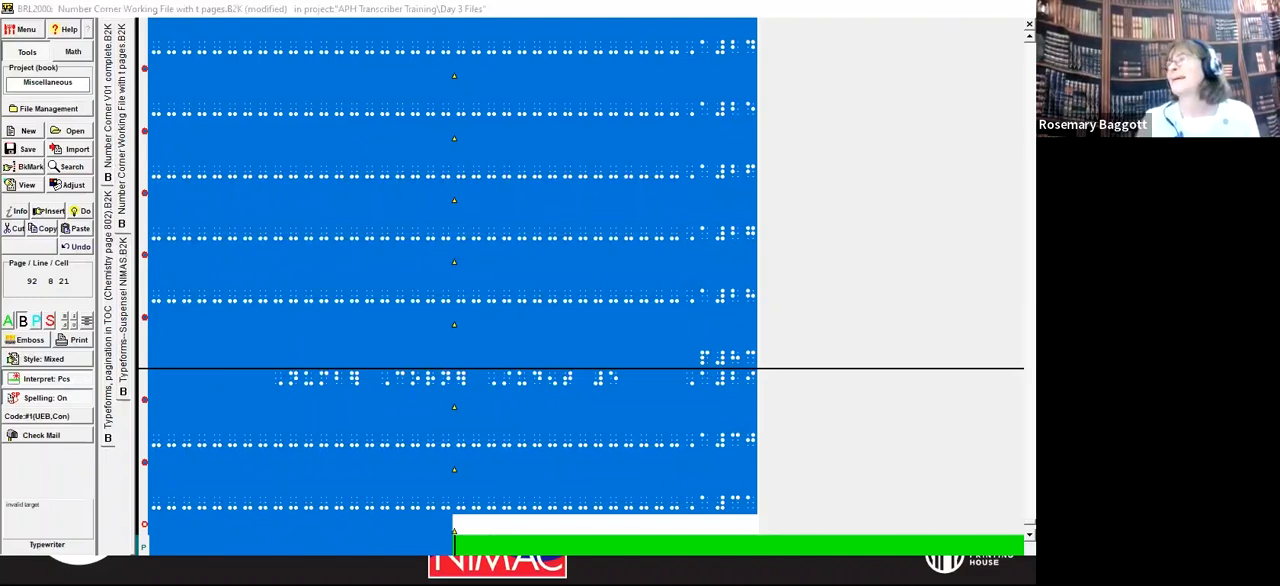
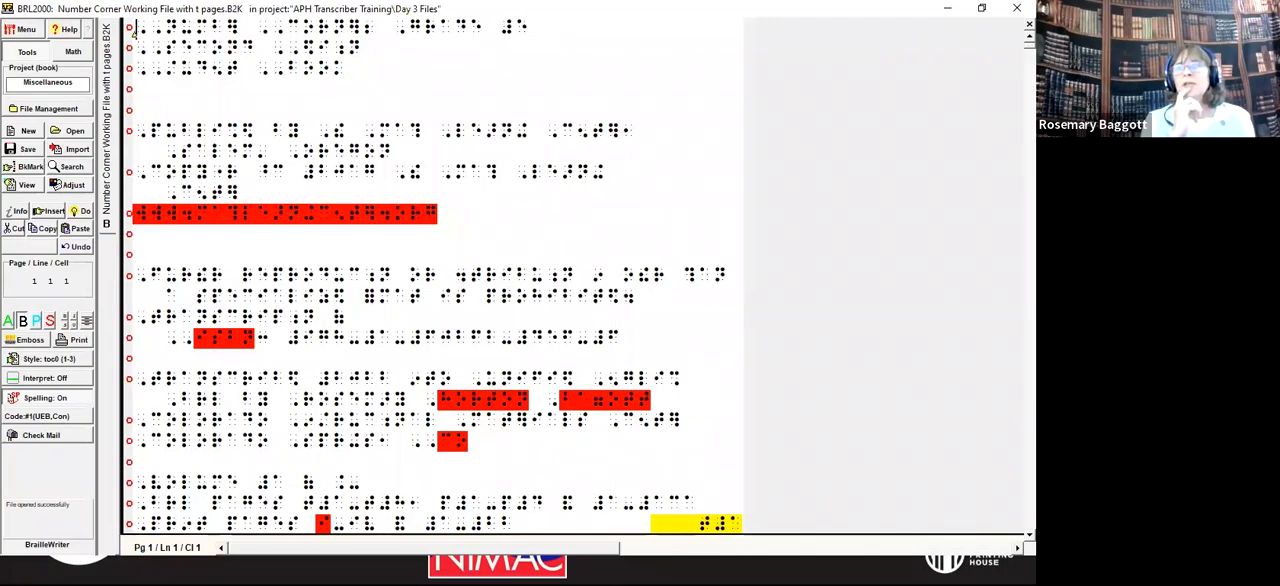
Step: Examine the contents pages from the Number Corner Grade 5 title through the last contents lines before the student book text
key(Page_Down)
key(Page_Down)
key(Page_Down)
key(Page_Down)
key(Page_Down)
key(Page_Down)
key(Page_Down)
key(Page_Down)
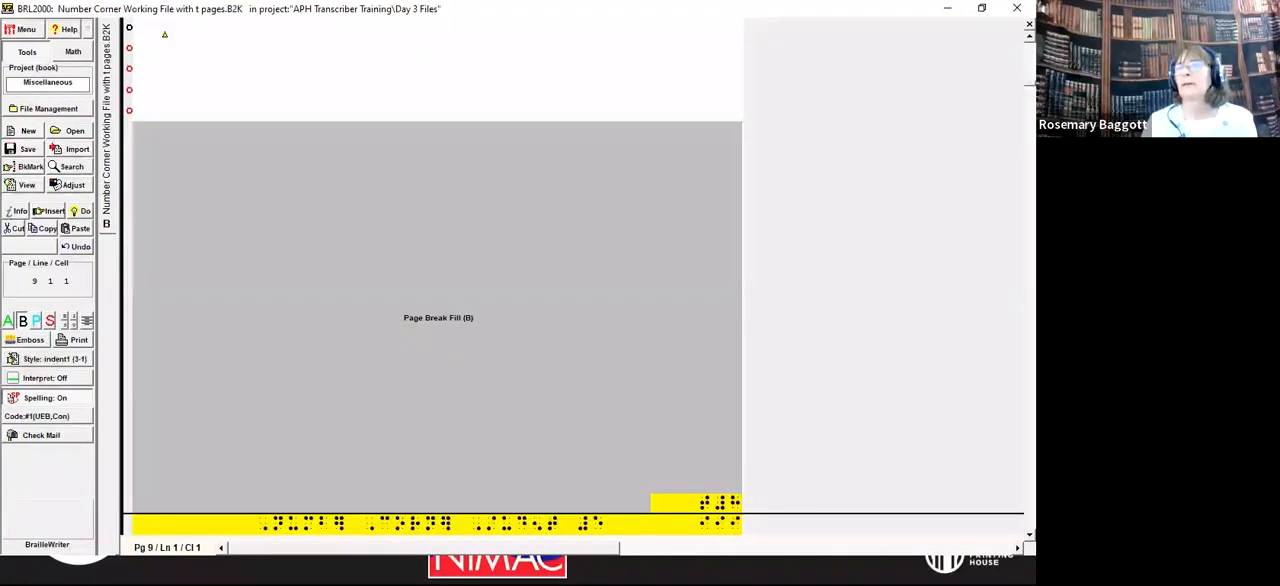
key(Page_Down)
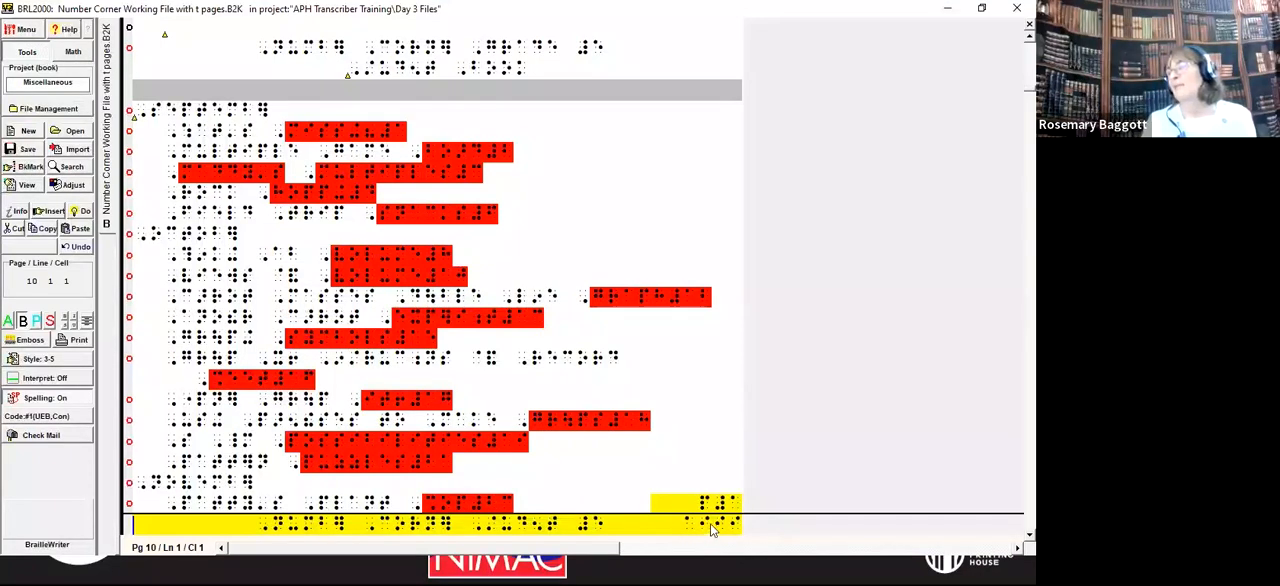
key(Page_Down)
key(Page_Down)
key(Page_Down)
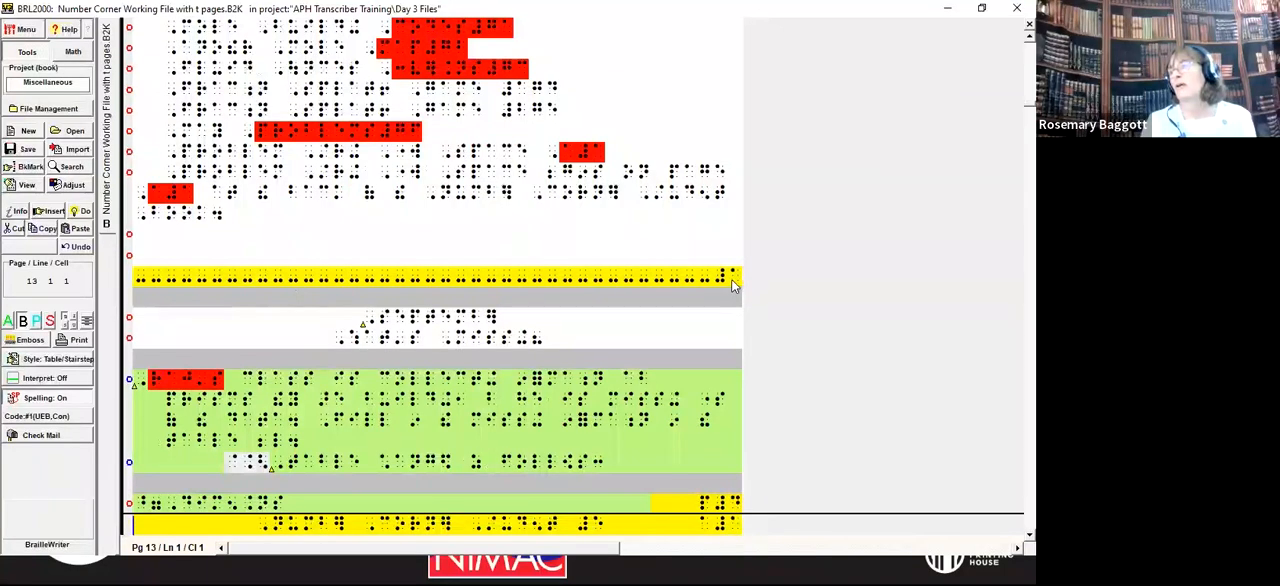
mouse_move(728, 284)
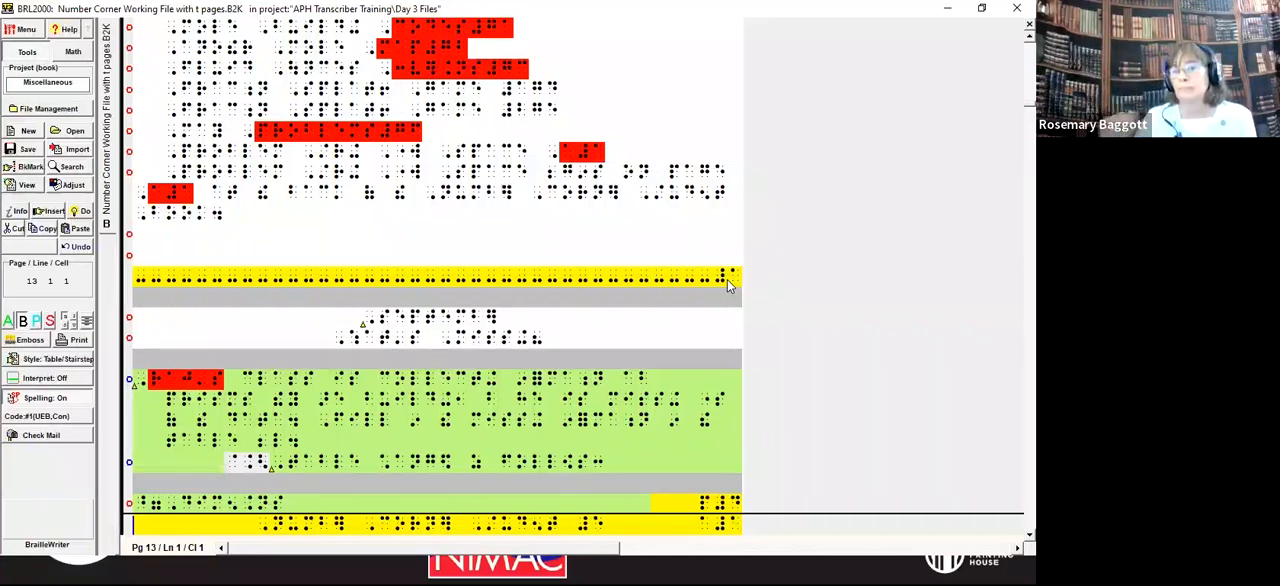
click(646, 229)
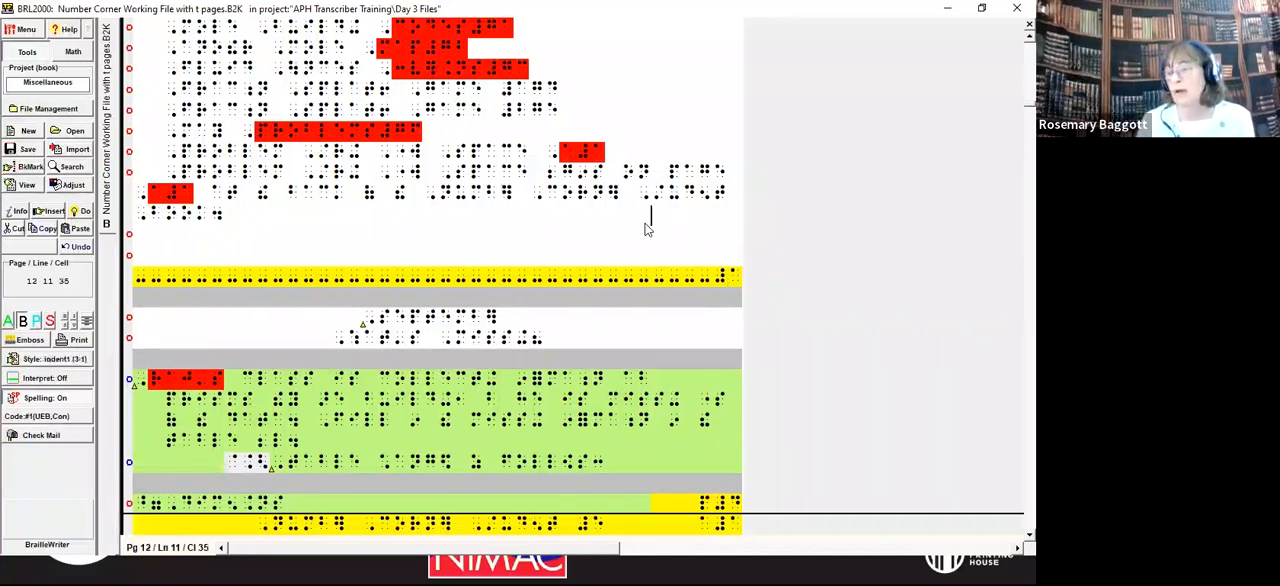
Step: Replace every numeric indicator (dots 3-4-5-6) in the contents entries from September through May Problems with a space and a numeric indicator
key(Page_Up)
key(Page_Up)
key(Page_Up)
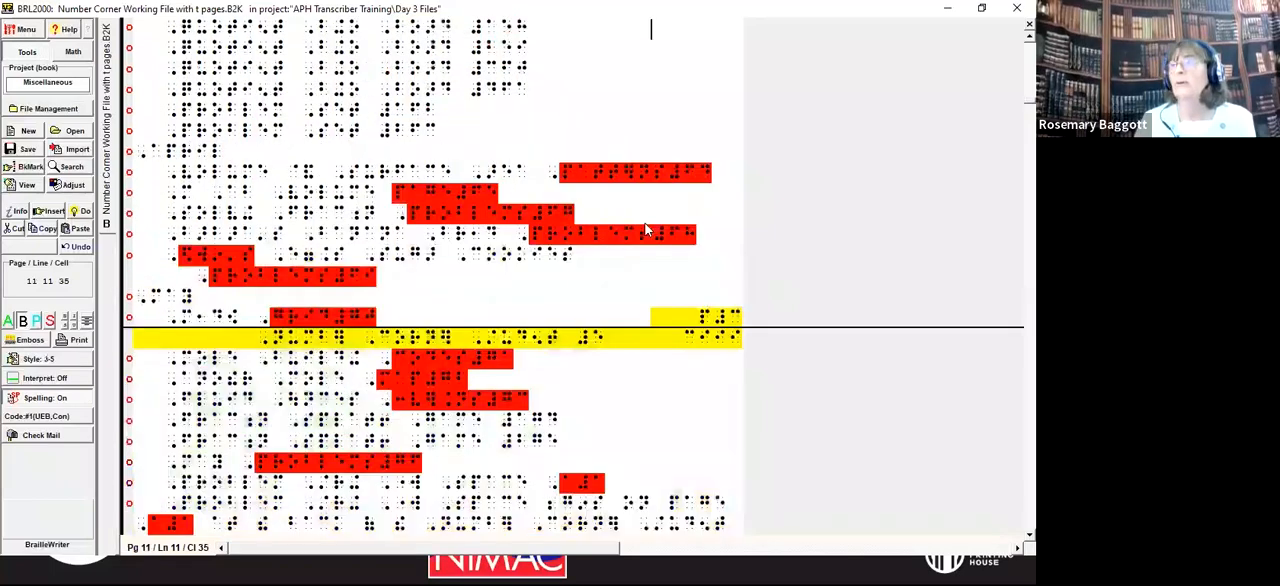
key(Page_Up)
key(Page_Up)
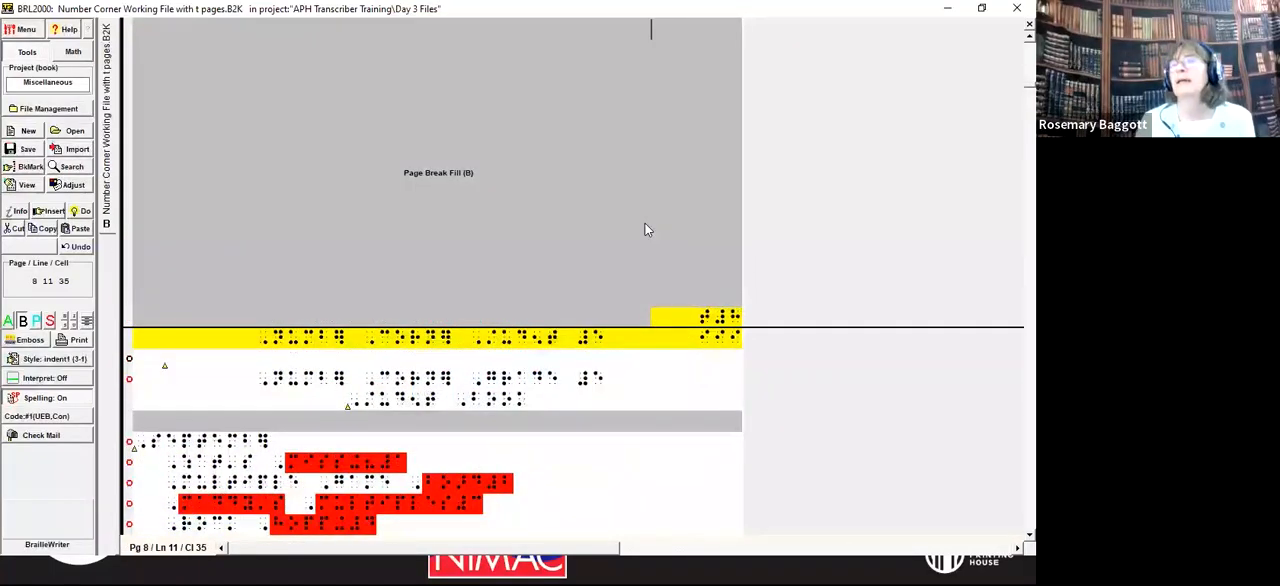
key(Down)
key(Down)
key(Down)
key(Down)
key(Down)
key(Down)
key(Down)
key(Down)
key(Down)
key(Down)
key(Down)
key(Down)
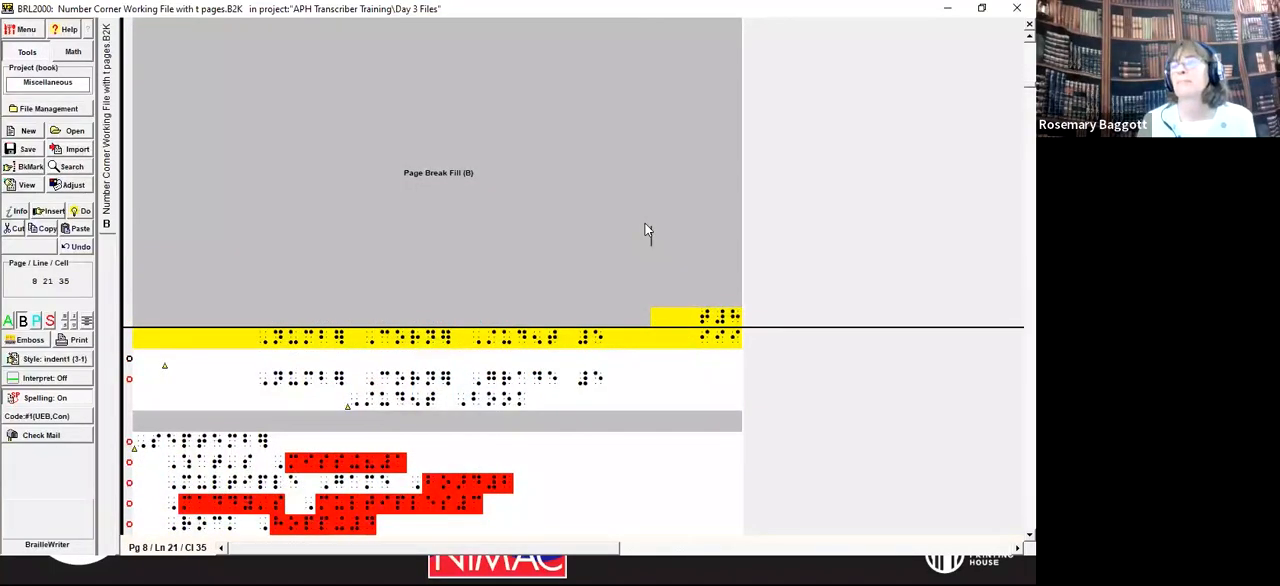
key(Down)
key(Down)
key(Down)
key(Down)
key(Down)
key(Down)
key(Down)
key(Home)
key(shift+Down)
key(shift+Down)
key(shift+Down)
key(shift+Down)
key(shift+Down)
key(shift+Down)
key(shift+Down)
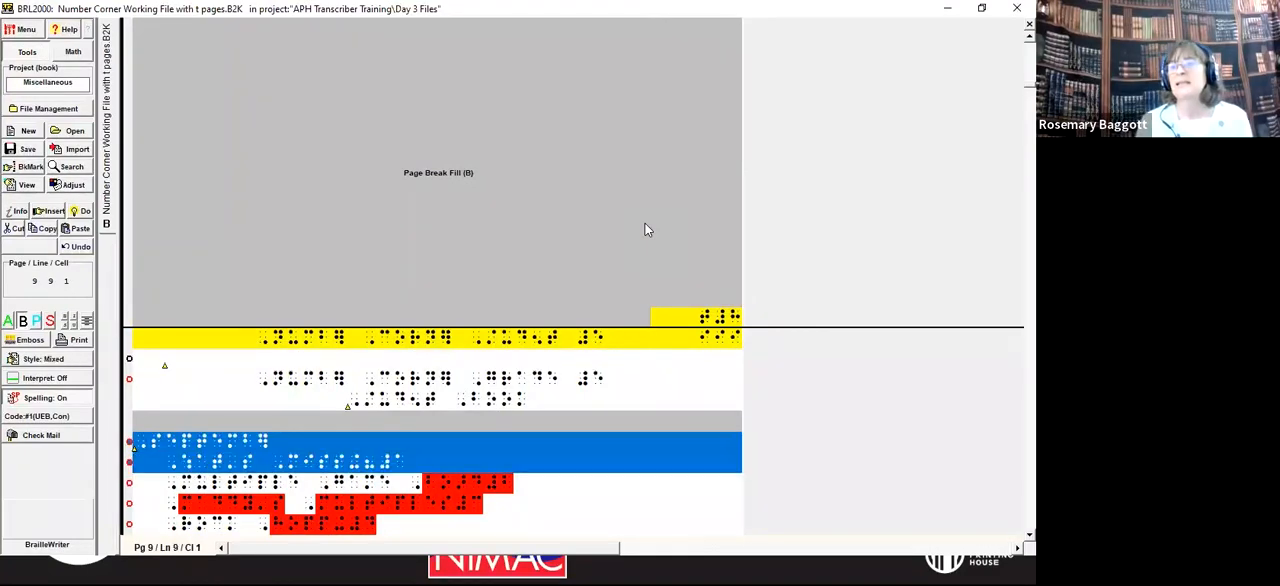
key(shift+Down)
key(shift+Down)
key(shift+Down)
key(shift+Down)
key(shift+Down)
key(shift+Down)
key(shift+Down)
key(shift+Down)
key(shift+Down)
key(shift+Down)
key(shift+Down)
key(shift+Down)
key(shift+Down)
key(shift+Down)
key(shift+Down)
key(shift+Down)
key(shift+Down)
key(shift+Down)
key(shift+Down)
key(shift+Down)
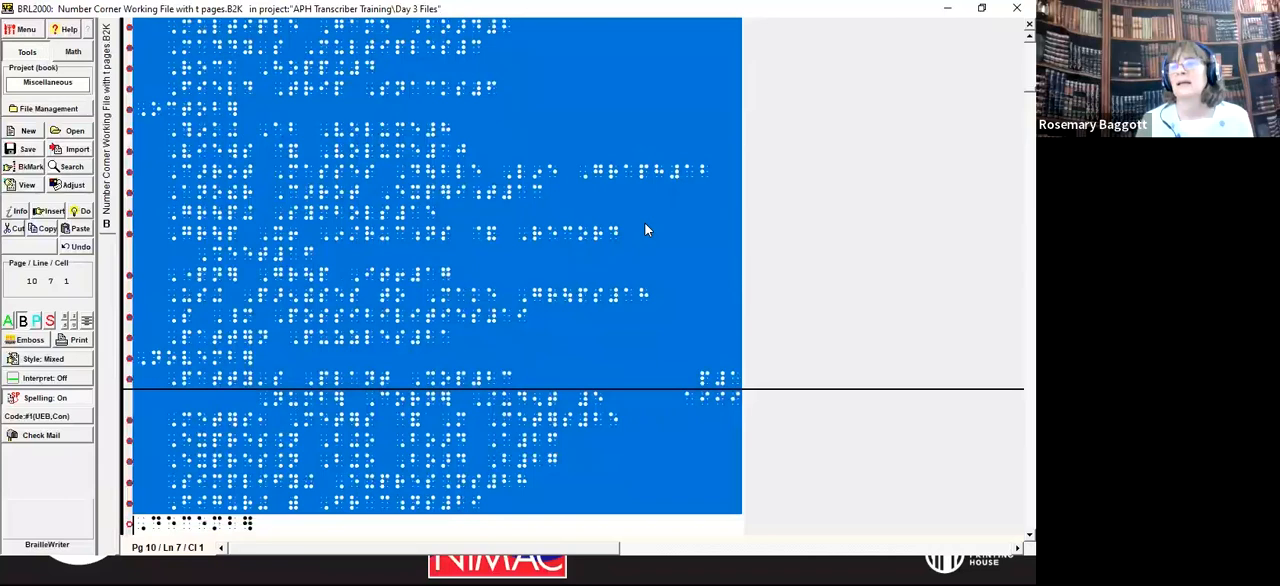
key(shift+Down)
key(shift+Down)
key(shift+Down)
key(shift+Down)
key(shift+Down)
key(shift+Down)
key(shift+Down)
key(shift+Down)
key(shift+Down)
key(shift+Down)
key(shift+Down)
key(shift+Down)
key(shift+Down)
key(shift+Down)
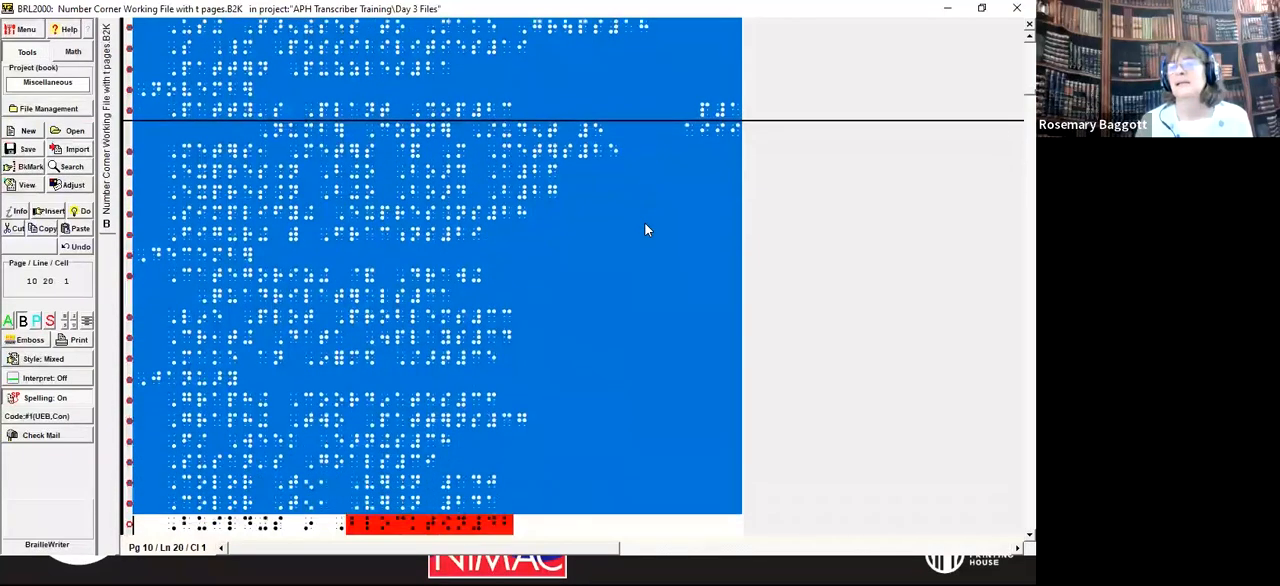
key(shift+Down)
key(shift+Down)
key(shift+Down)
key(shift+Down)
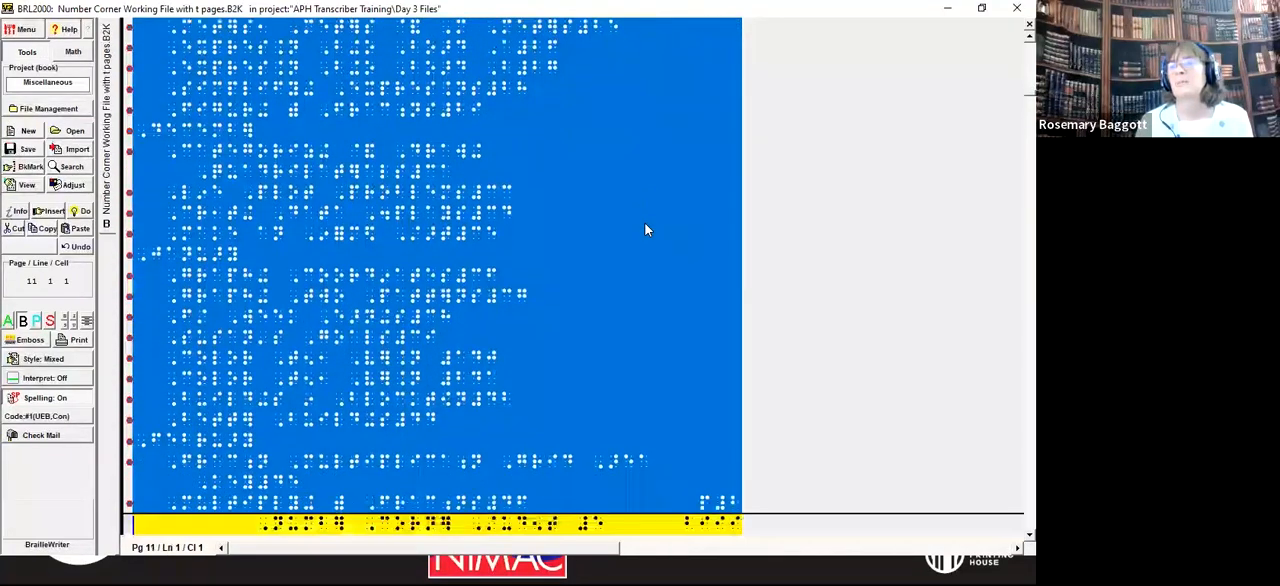
key(shift+Up)
key(shift+Up)
key(shift+Up)
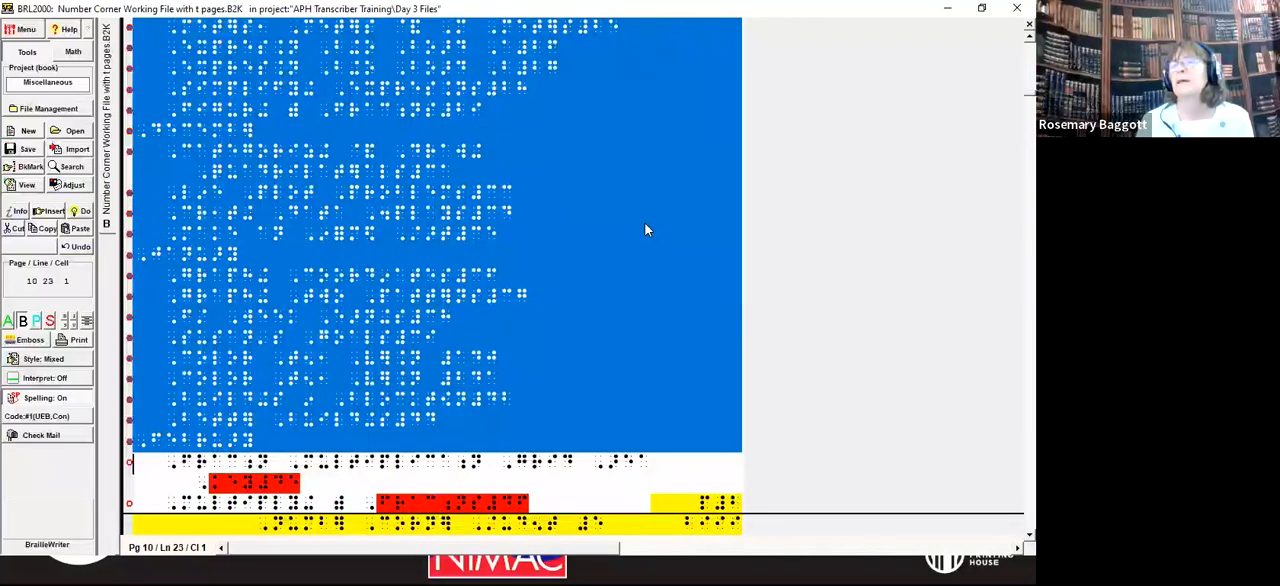
key(shift+Down)
key(shift+Down)
key(shift+Down)
key(shift+Down)
key(shift+Down)
key(shift+Down)
key(shift+Down)
key(shift+Down)
key(shift+Down)
key(shift+Down)
key(shift+Down)
key(shift+Down)
key(shift+Down)
key(shift+Down)
key(shift+Down)
key(shift+Down)
key(shift+Down)
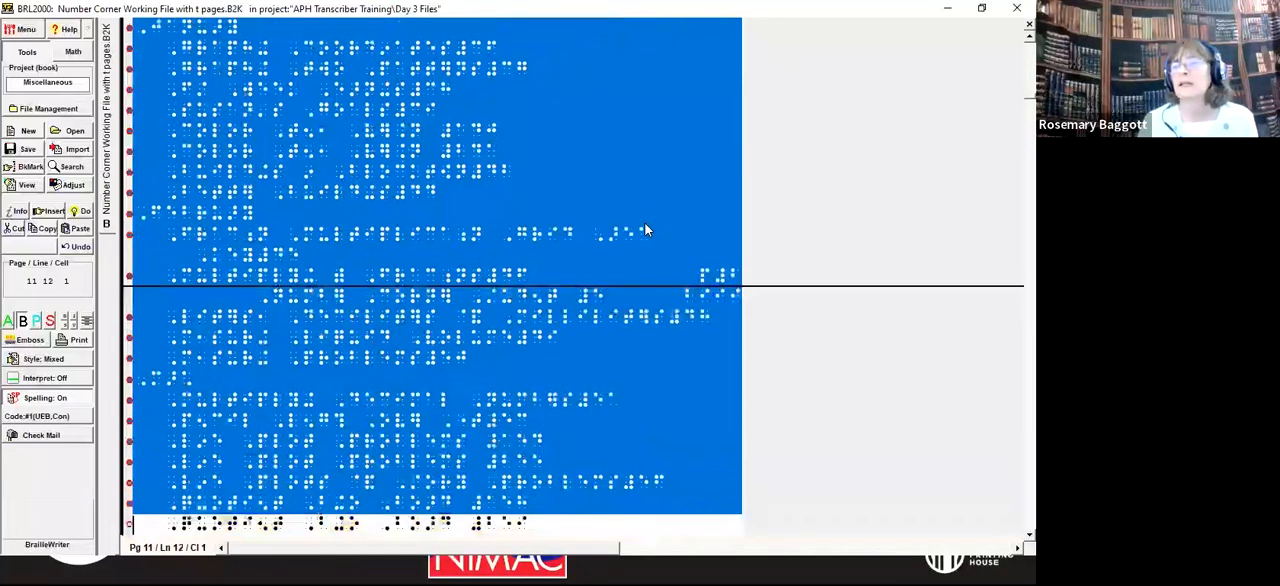
key(shift+Down)
key(shift+Down)
key(shift+Down)
key(shift+Down)
key(shift+Down)
key(shift+Down)
key(shift+Down)
key(shift+Down)
key(shift+Down)
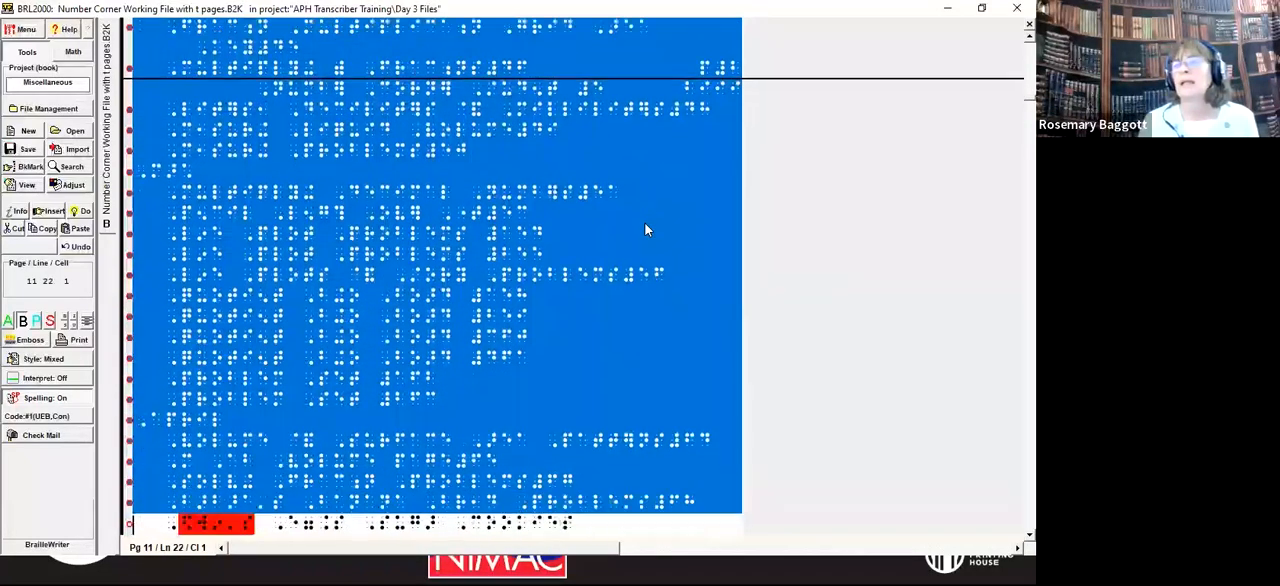
key(shift+Down)
key(shift+Down)
key(shift+Down)
key(shift+Down)
key(shift+Down)
key(shift+Down)
key(shift+Down)
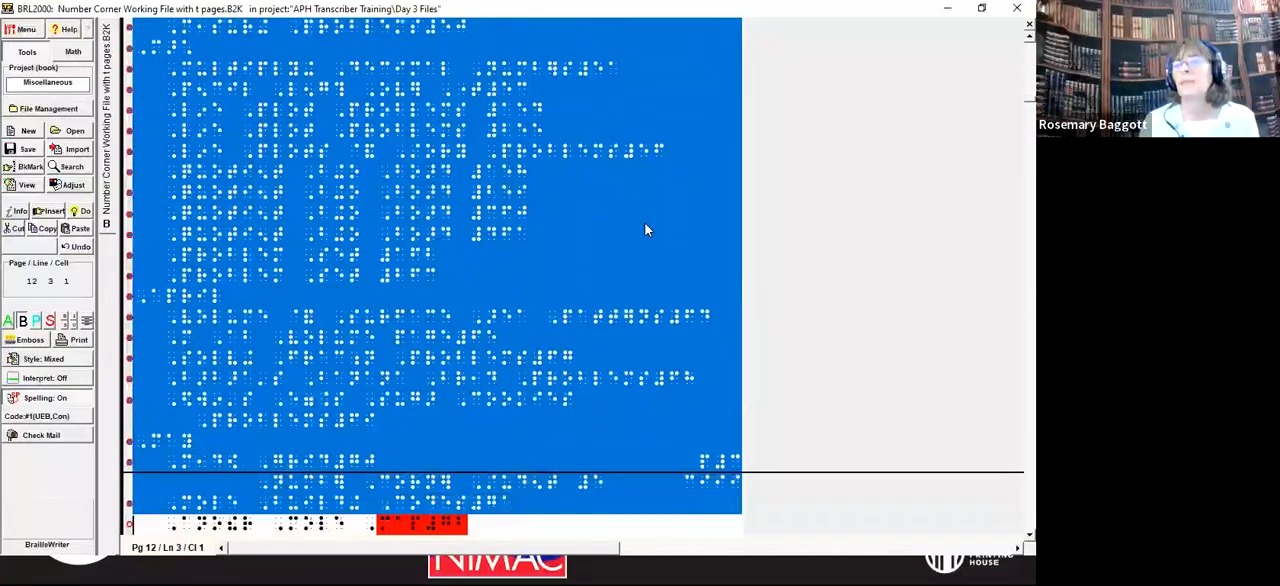
key(shift+Down)
key(shift+Down)
key(shift+Down)
key(shift+Down)
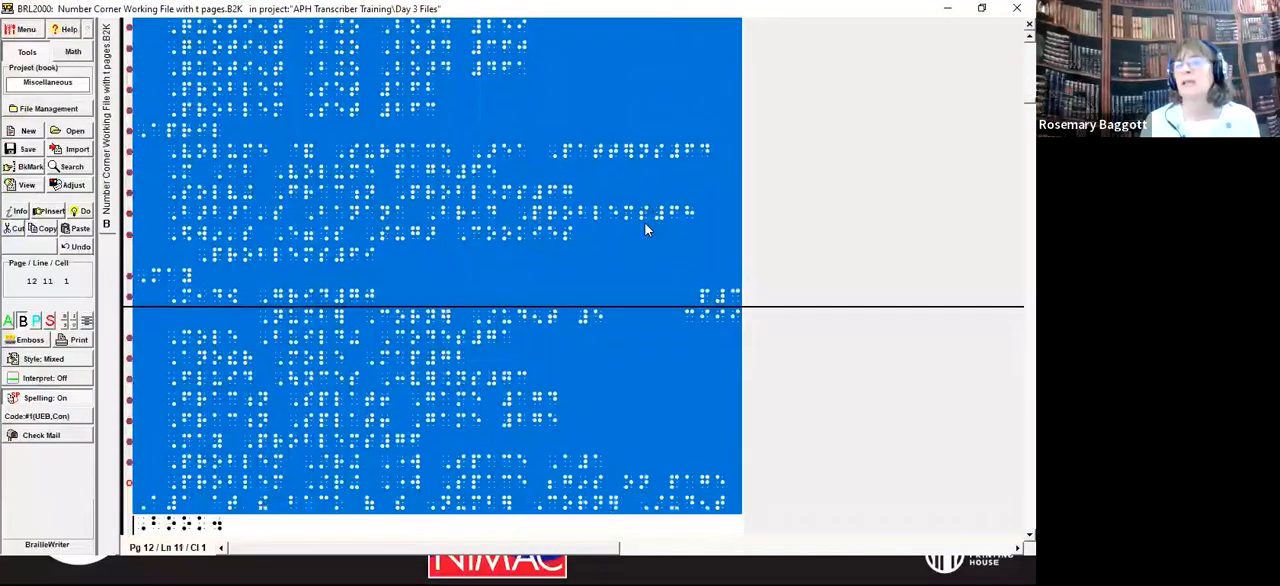
key(shift+Up)
key(shift+Up)
key(shift+Up)
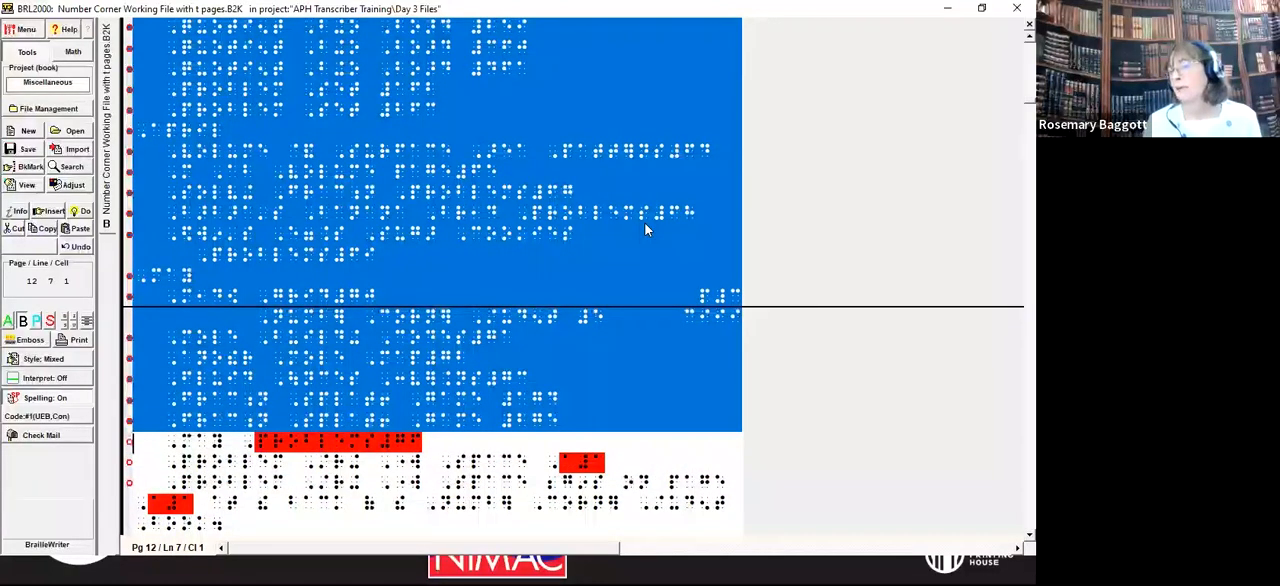
key(shift+Down)
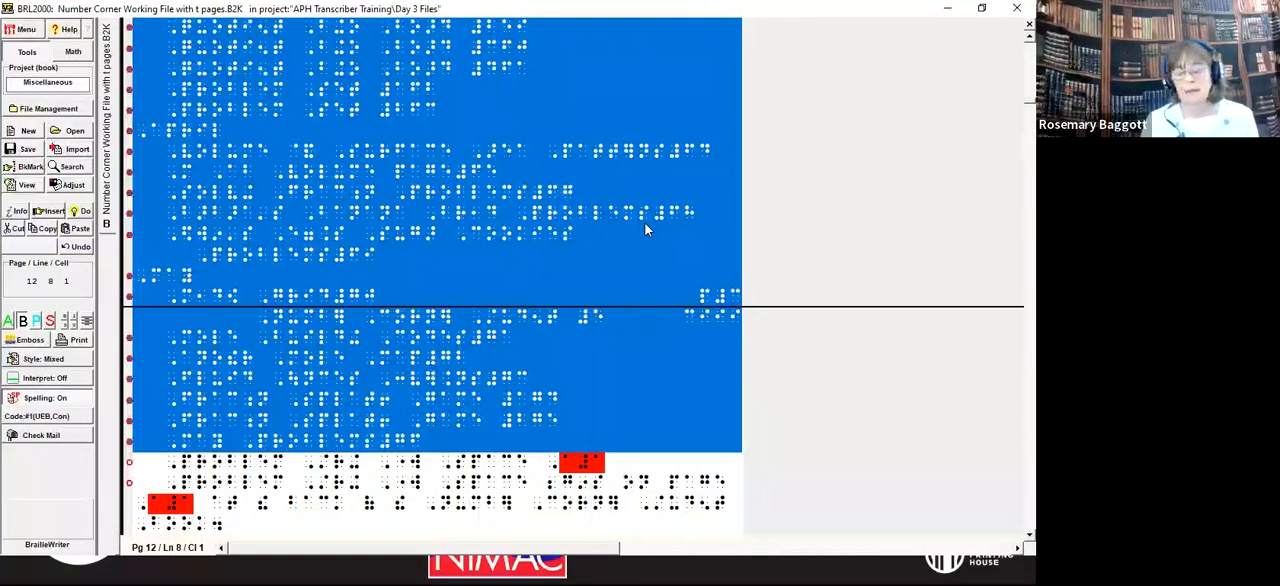
key(ctrl+f)
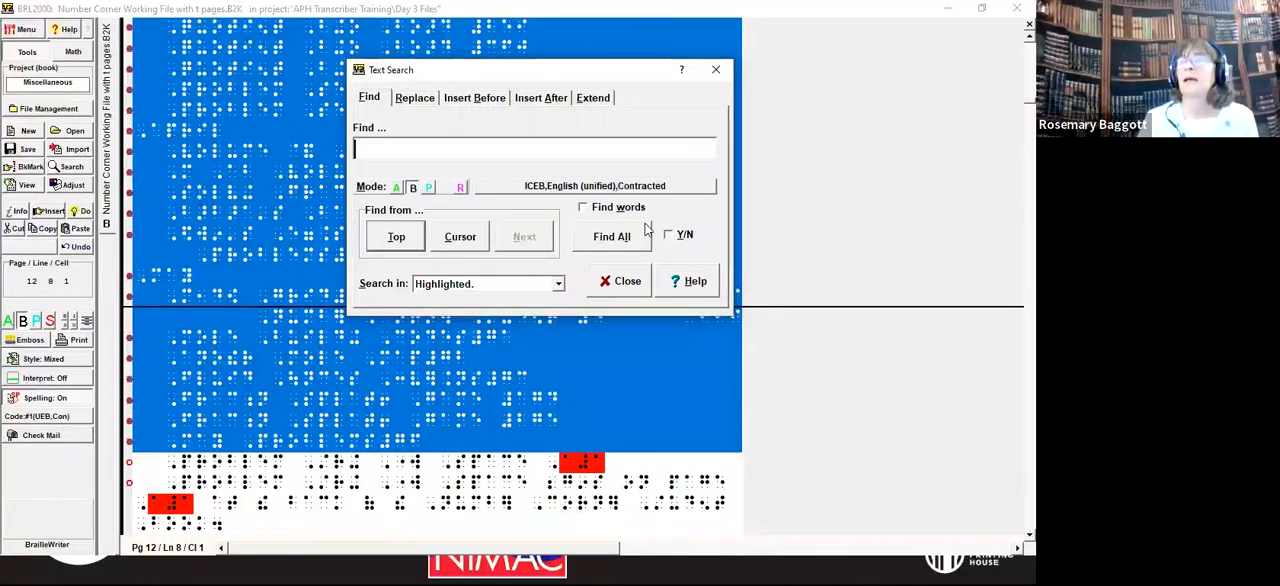
text(#)
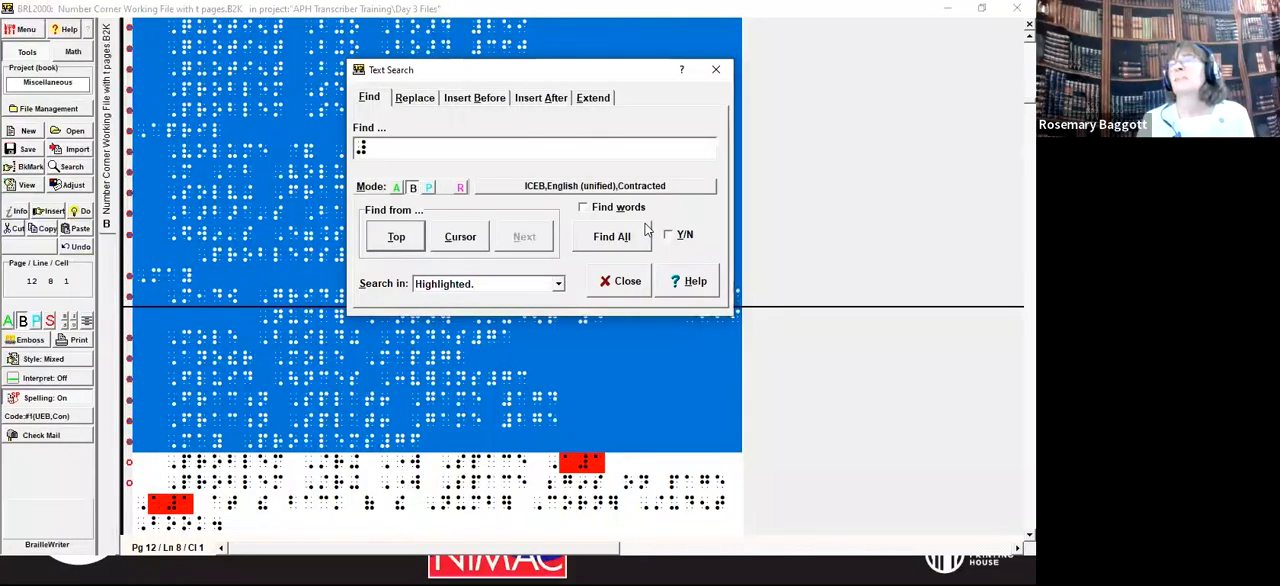
key(ctrl+Tab)
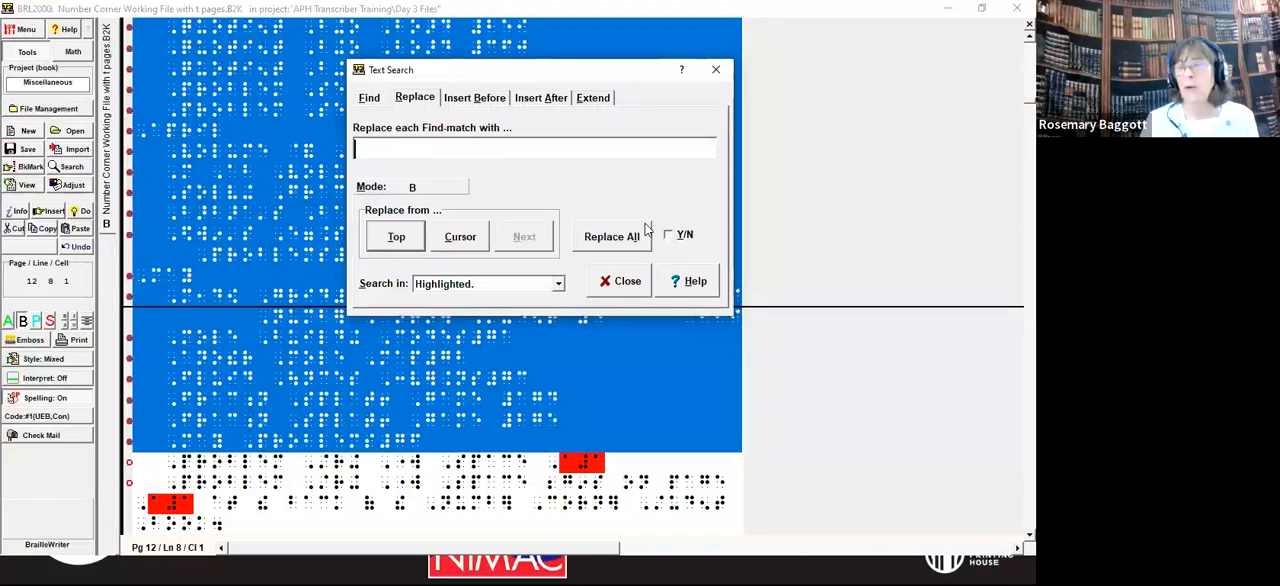
text(#)
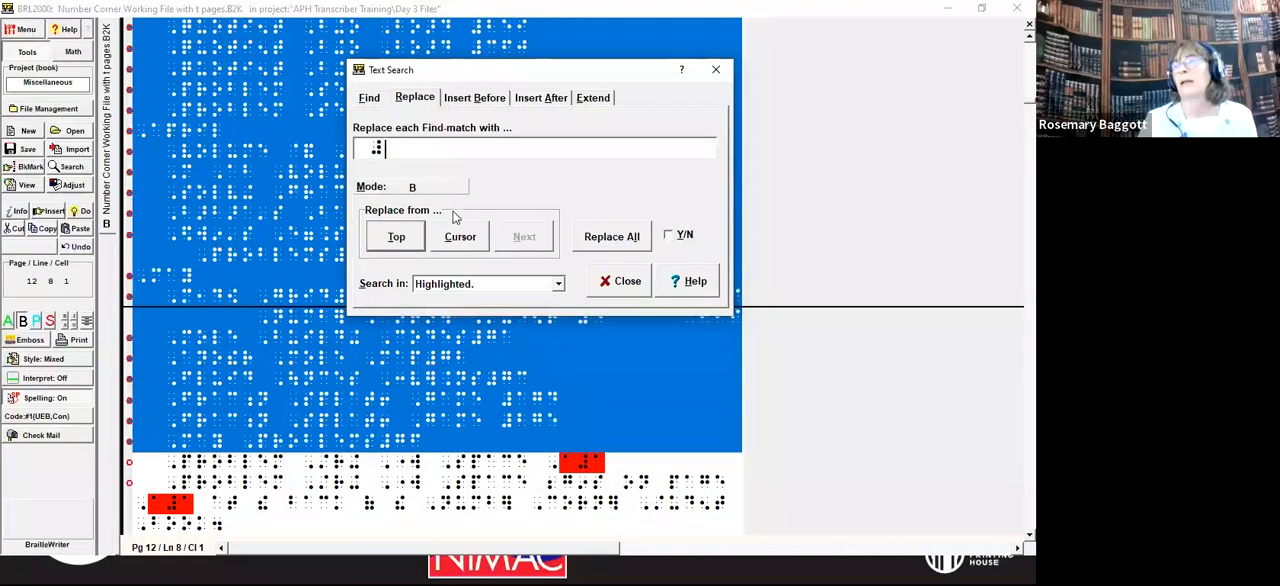
click(612, 238)
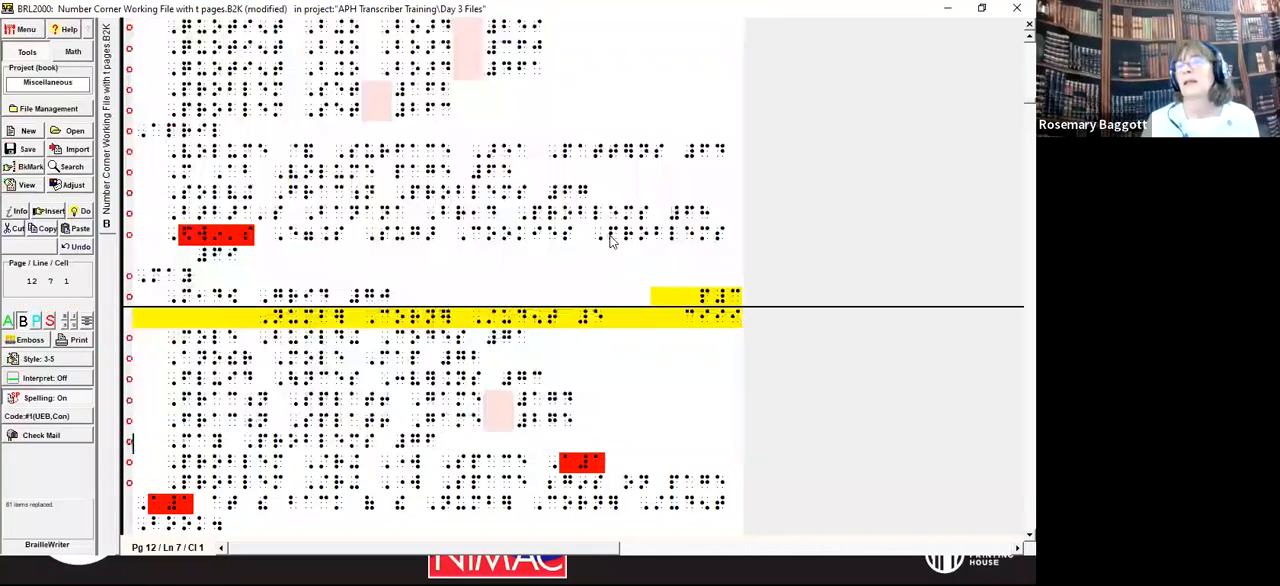
Step: Set the interpretation mode to Pcs for the contents line Buildings in Blocktown
scroll(610, 242, up, 5)
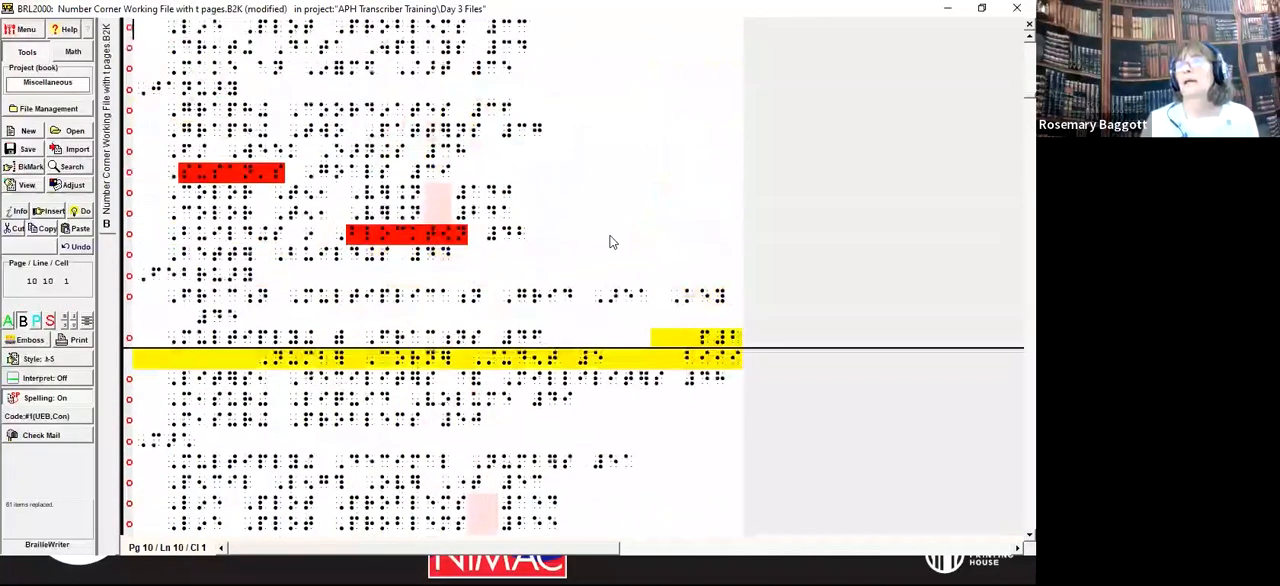
click(608, 238)
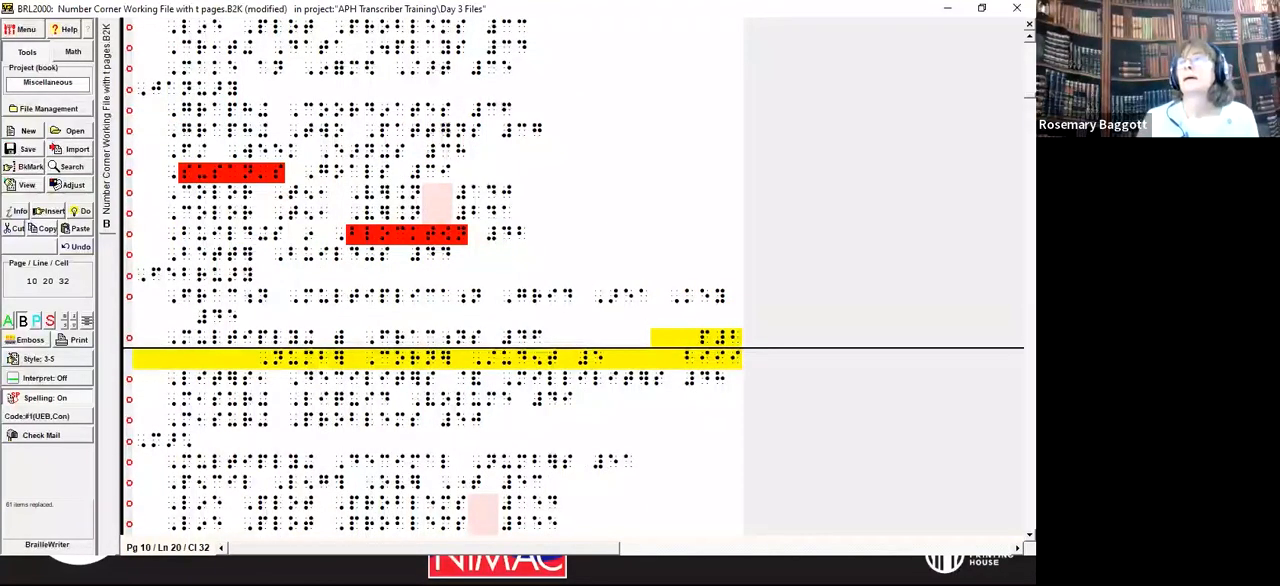
click(55, 381)
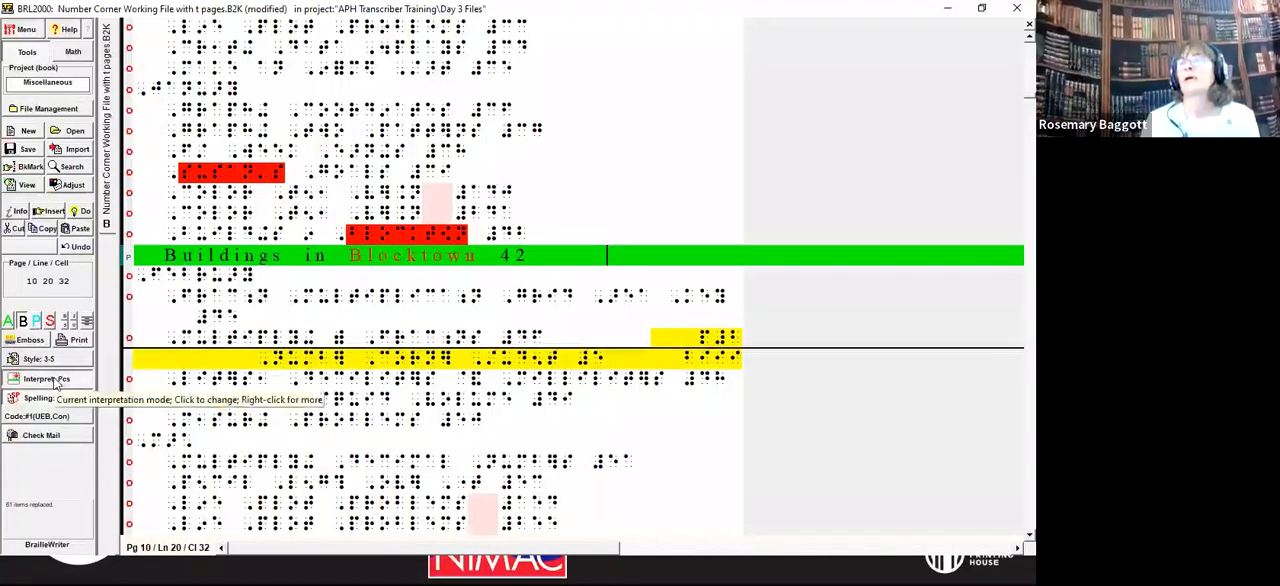
Step: Check the spacing before the page numbers in the contents entries from Buildings in Blocktown back to the Number Corner Grade 5 title
key(Up)
key(Up)
key(Up)
key(Up)
key(Up)
key(Up)
key(Up)
key(Up)
key(Up)
key(Up)
key(Up)
key(Up)
key(Up)
key(Up)
key(Up)
key(Up)
key(Up)
key(Up)
key(Up)
key(Up)
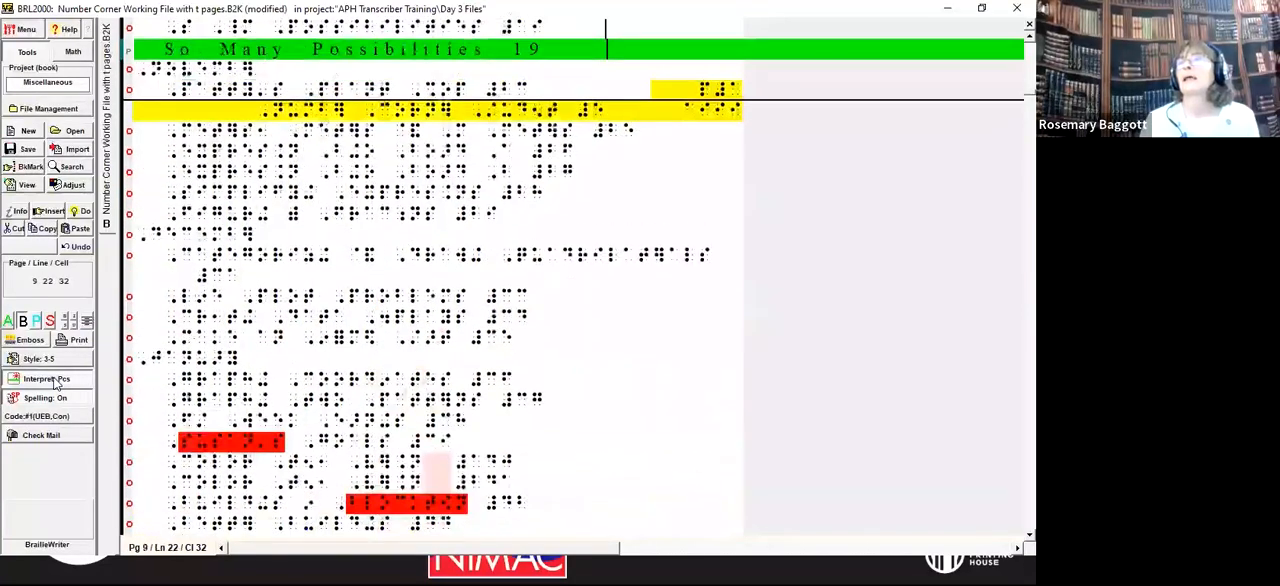
key(Up)
key(Up)
key(Up)
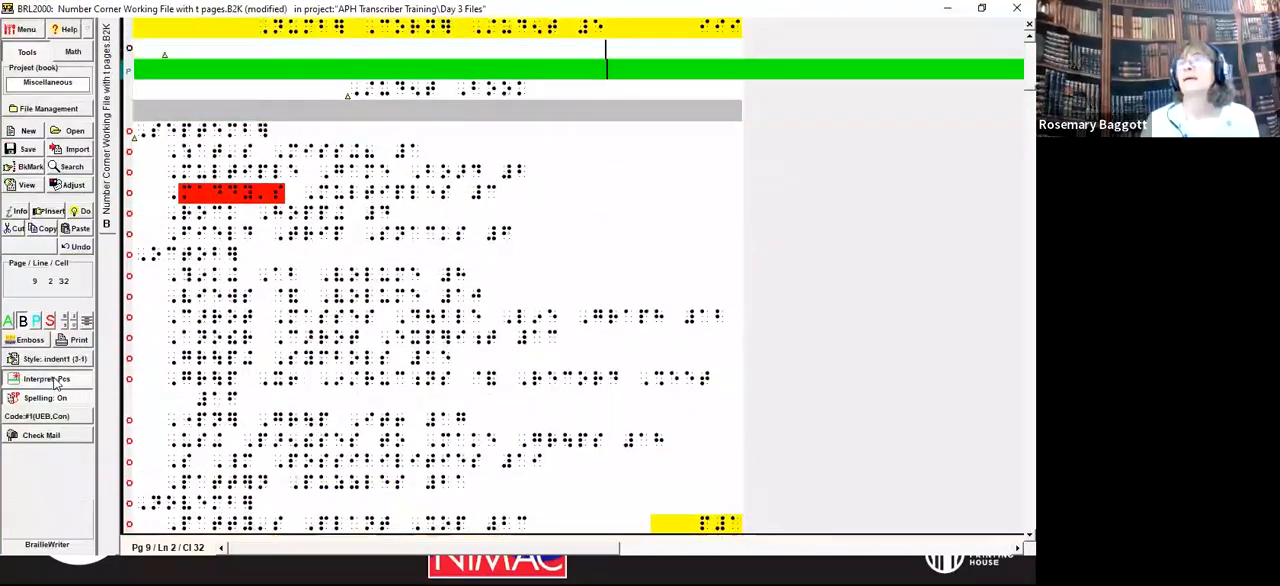
Step: Read the interpreted September and October entries, consult the photo of the printed contents page, and switch back to BRL2000
key(Down)
key(Down)
key(Down)
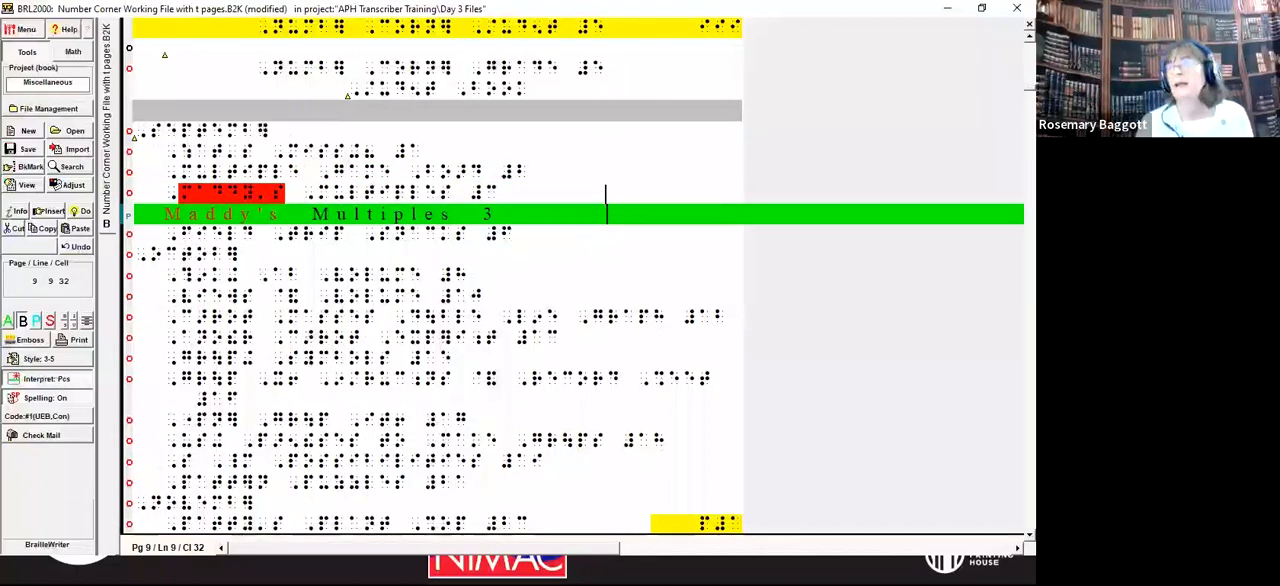
key(Up)
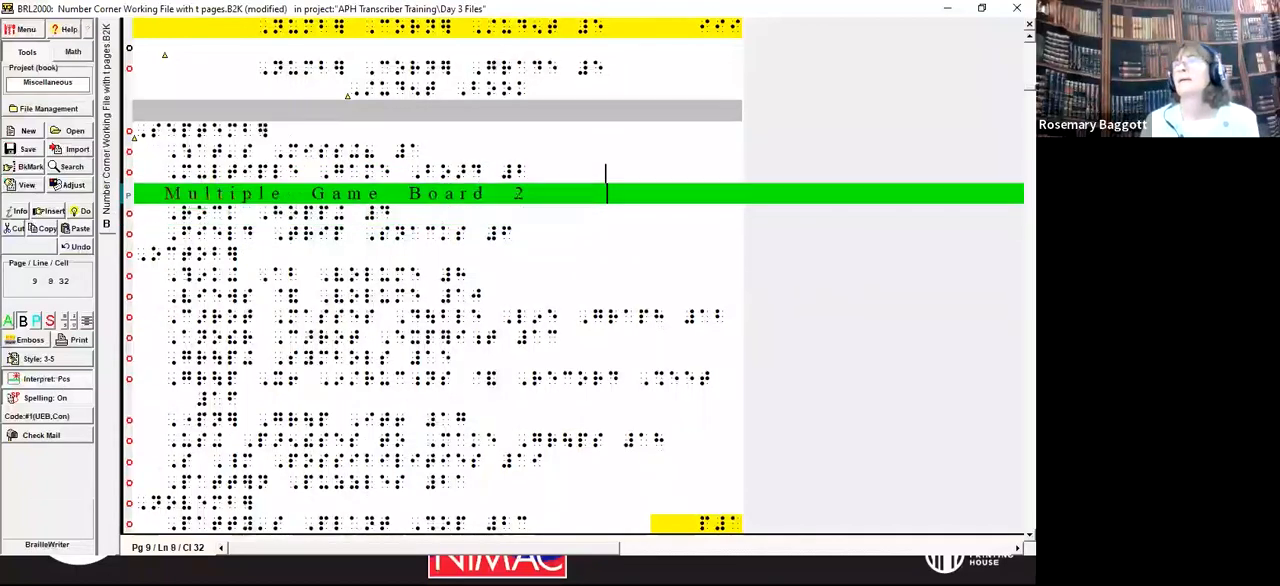
key(Down)
key(Down)
key(Down)
key(Down)
key(Down)
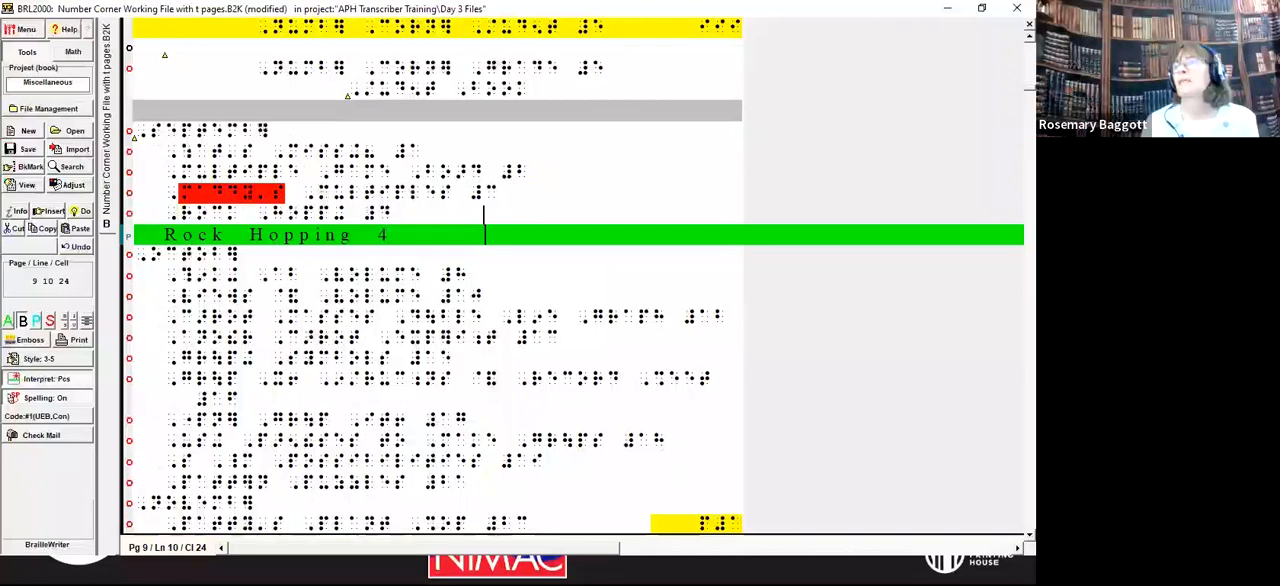
key(Down)
key(Down)
key(Down)
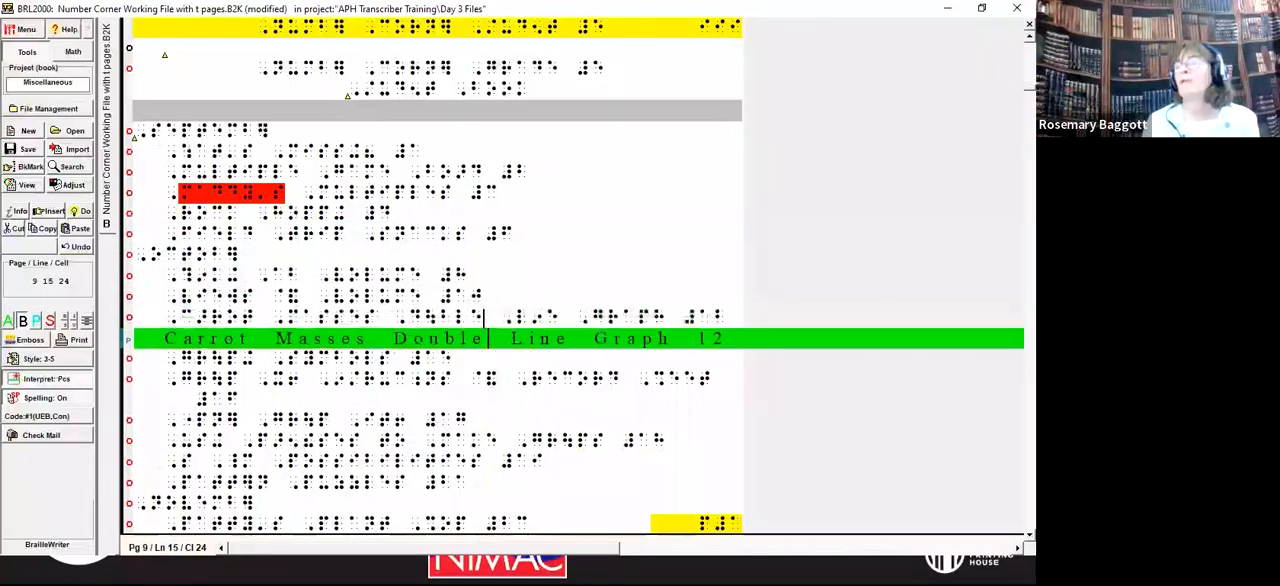
key(Down)
key(Down)
key(Down)
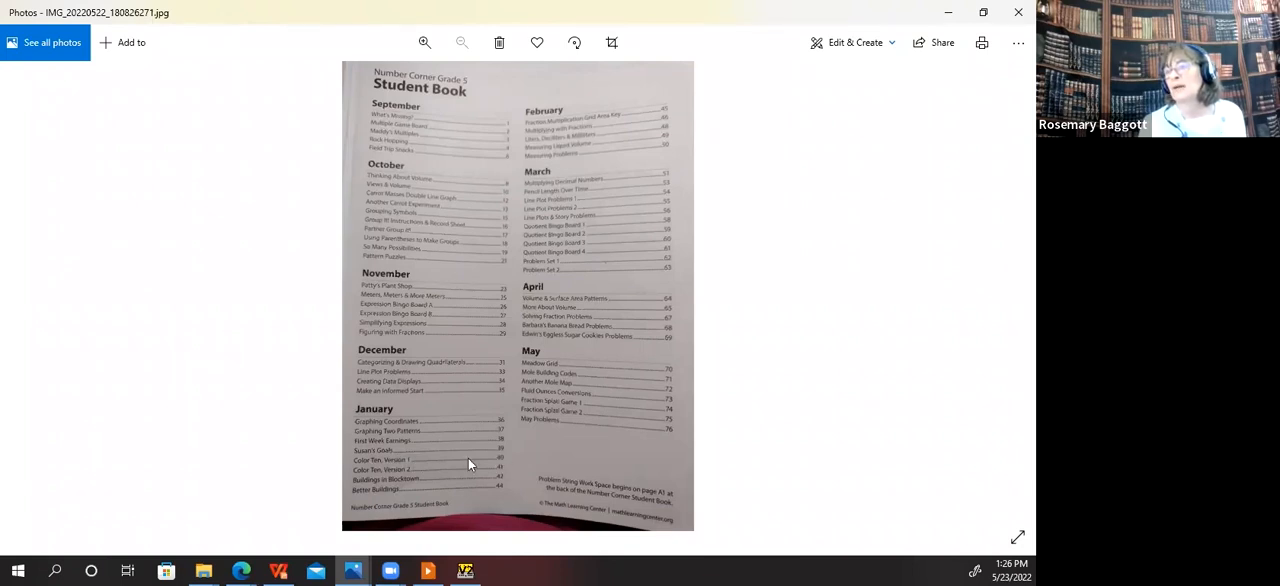
click(465, 569)
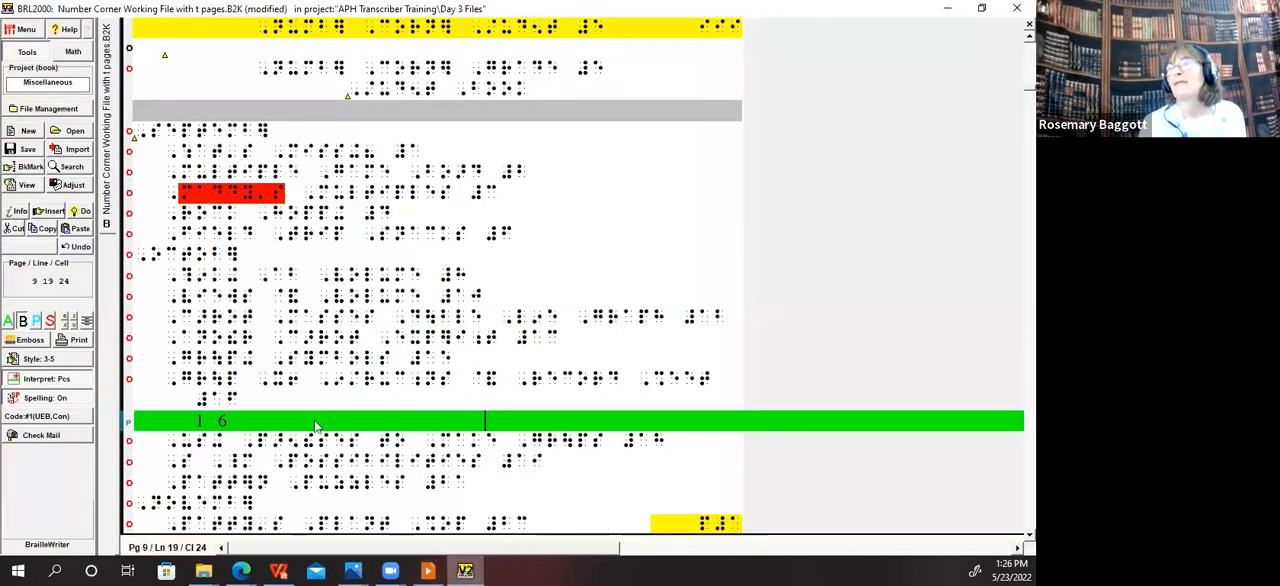
Step: In the Color Ten, Version 1 contents entry, close up the extra space and separate the version number from page number 40
key(Page_Down)
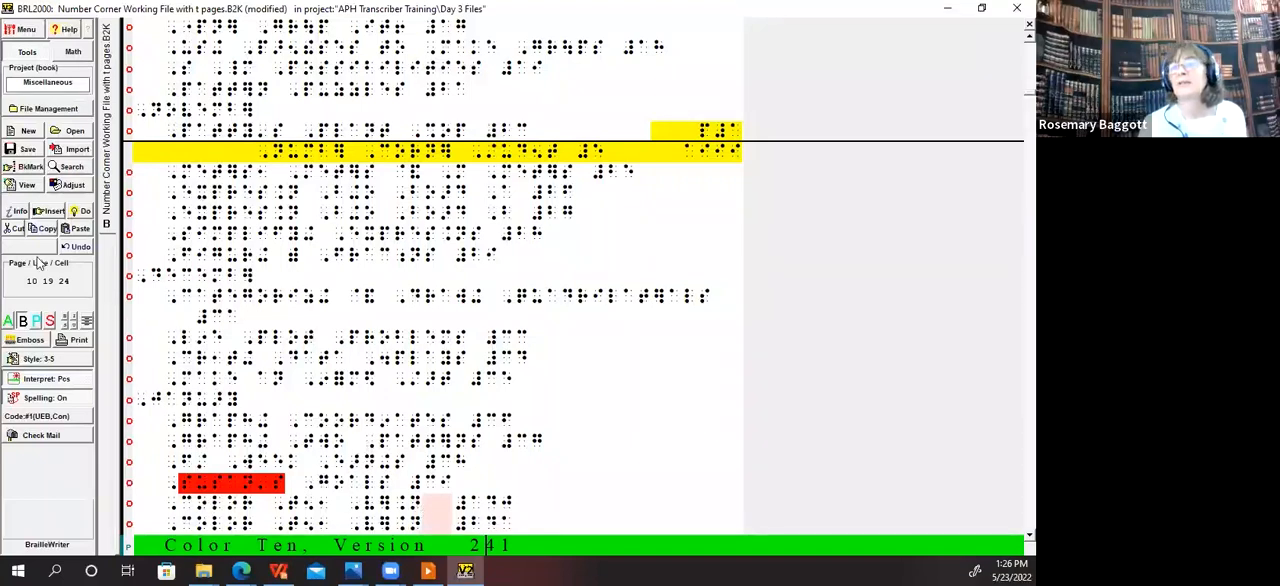
click(36, 321)
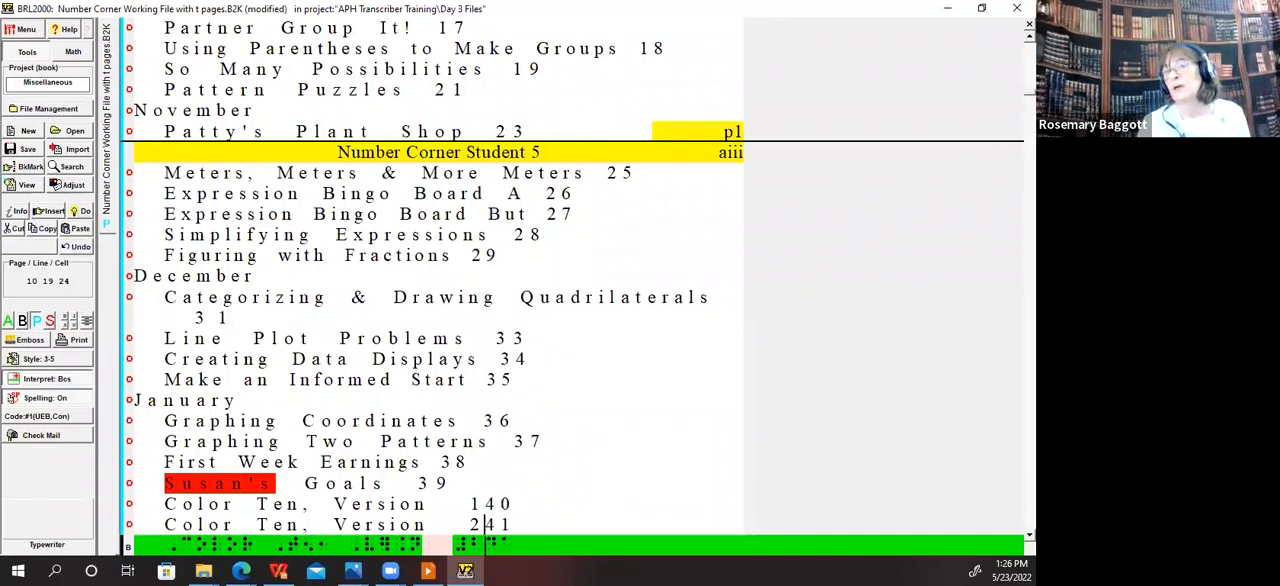
click(23, 320)
key(Up)
key(ctrl+Left)
key(ctrl+Right)
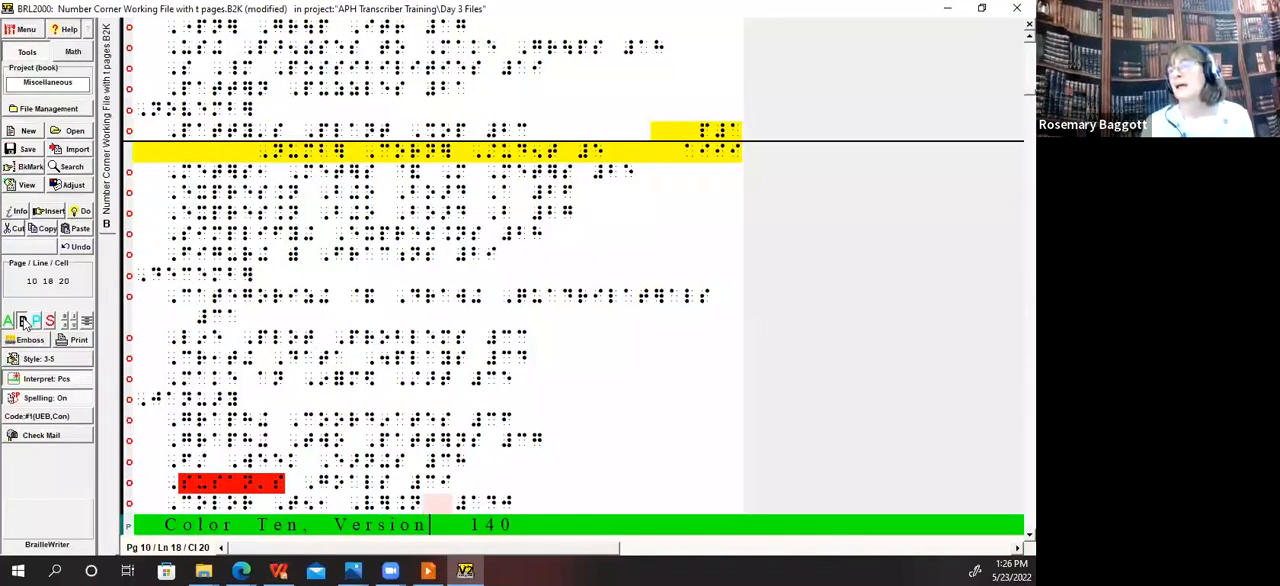
key(Right)
key(Right)
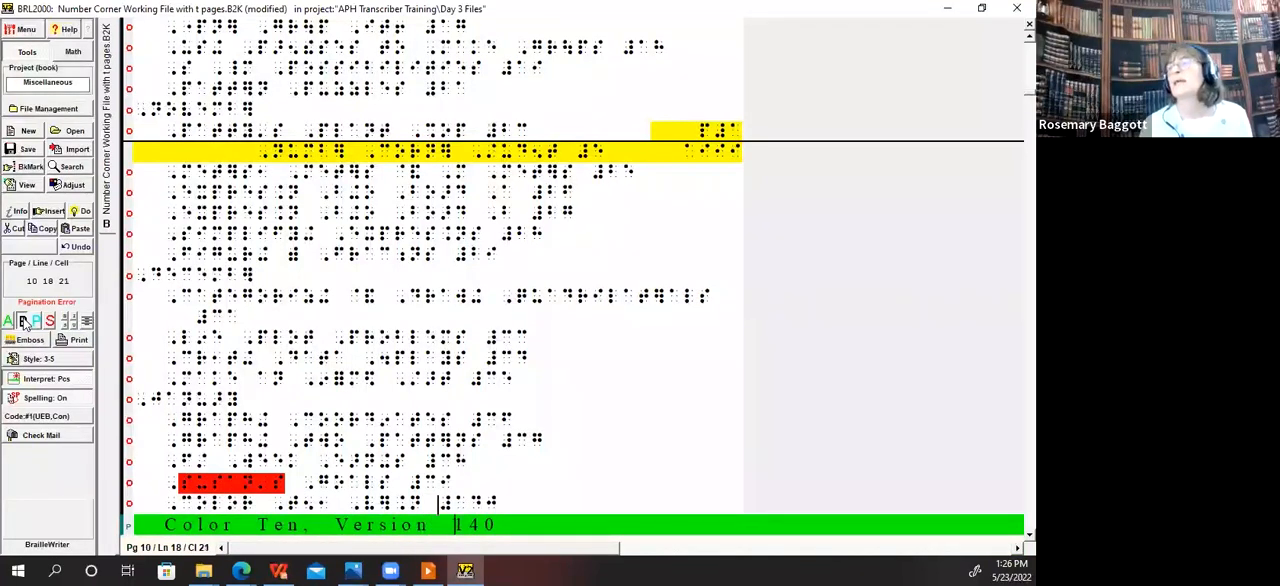
key(Right)
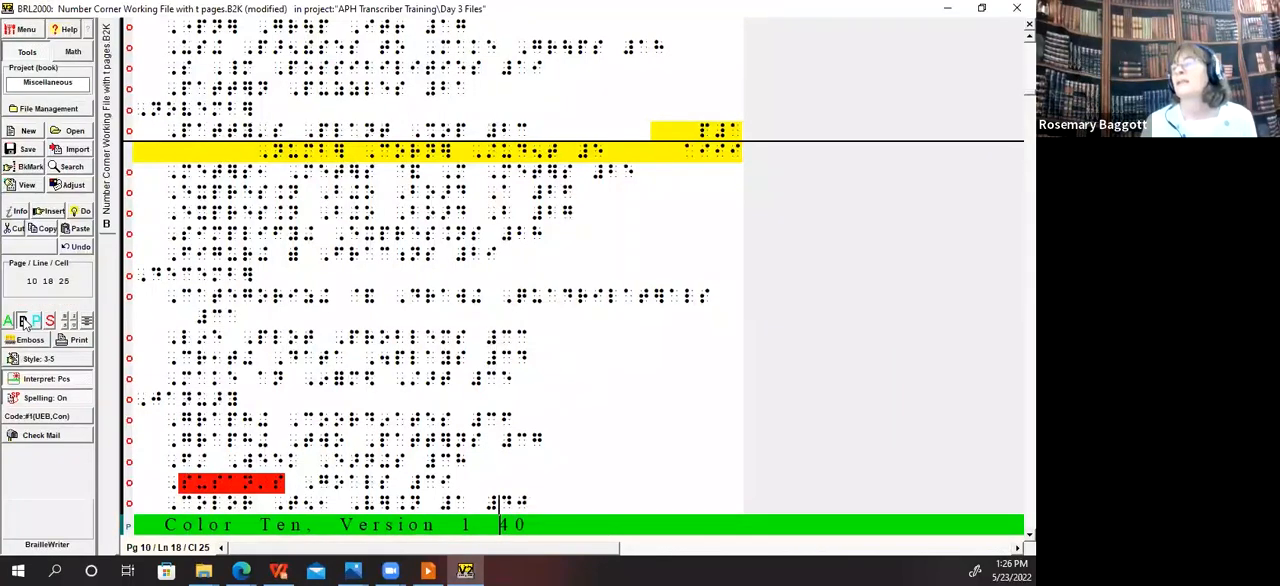
Step: Fix the spacing in the Color Ten, Version 2 entry so the version number stands apart from page number 41
key(Down)
key(BackSpace)
key(BackSpace)
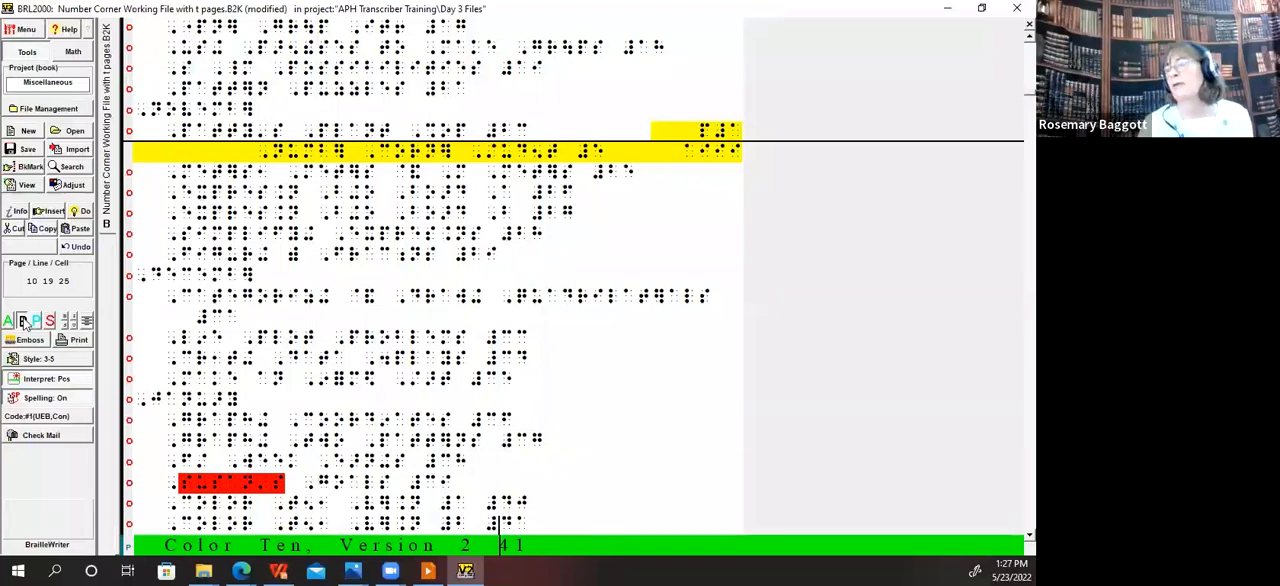
Step: Check the page number spacing in the contents entries from Buildings in Blocktown to Pencil Length Over Time
key(Down)
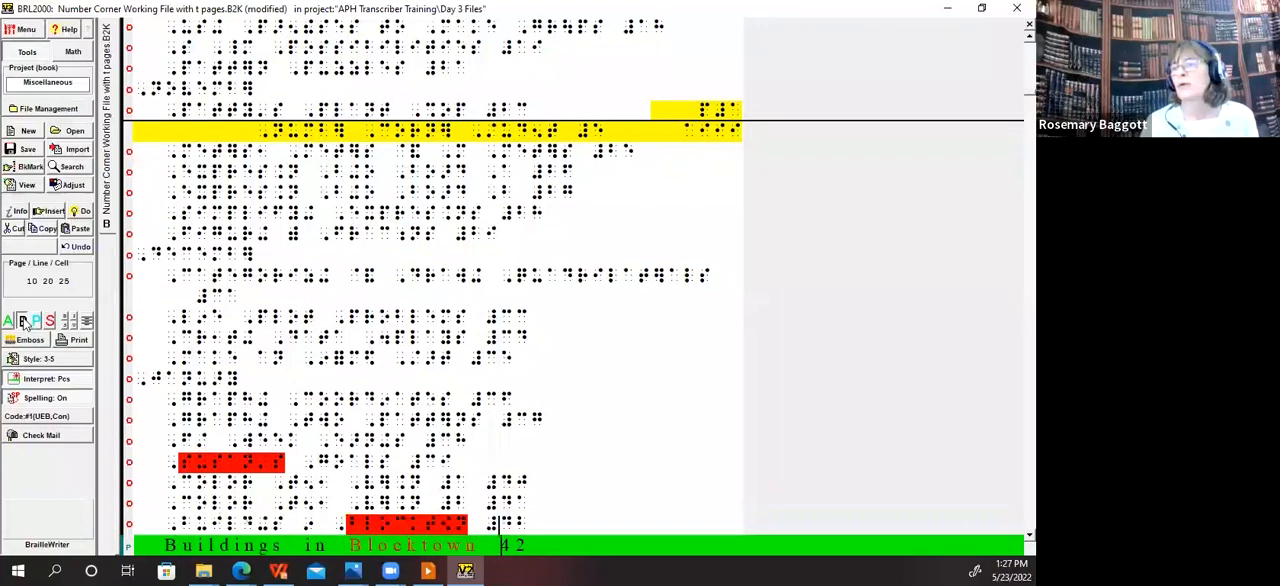
key(Down)
key(Down)
key(Down)
key(Down)
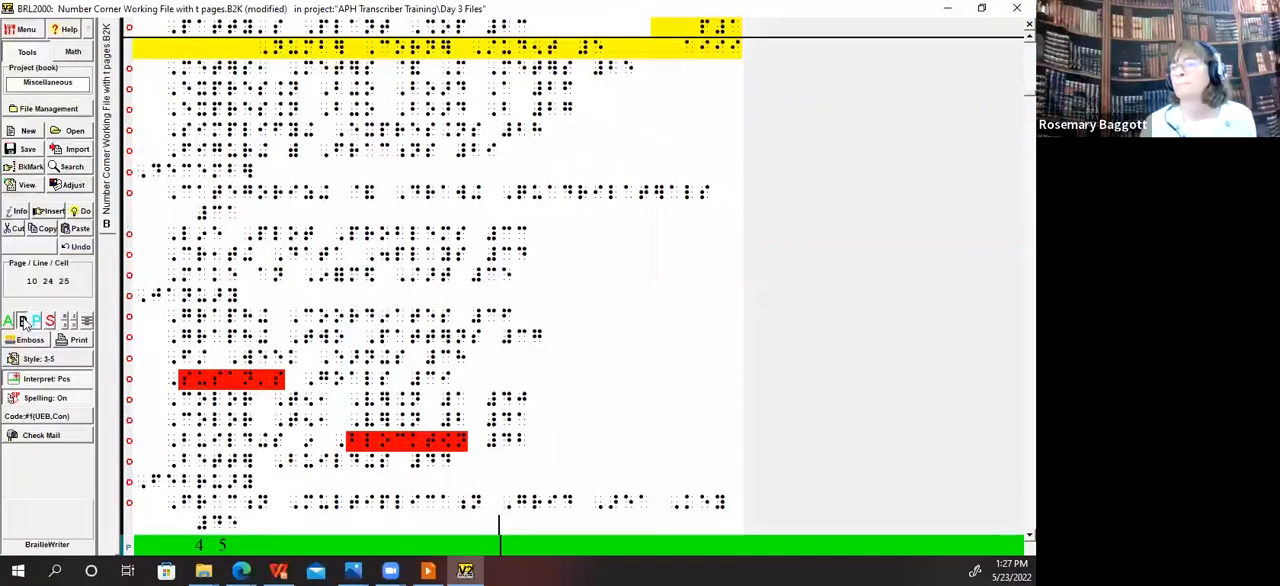
key(Down)
key(Down)
key(Down)
key(Down)
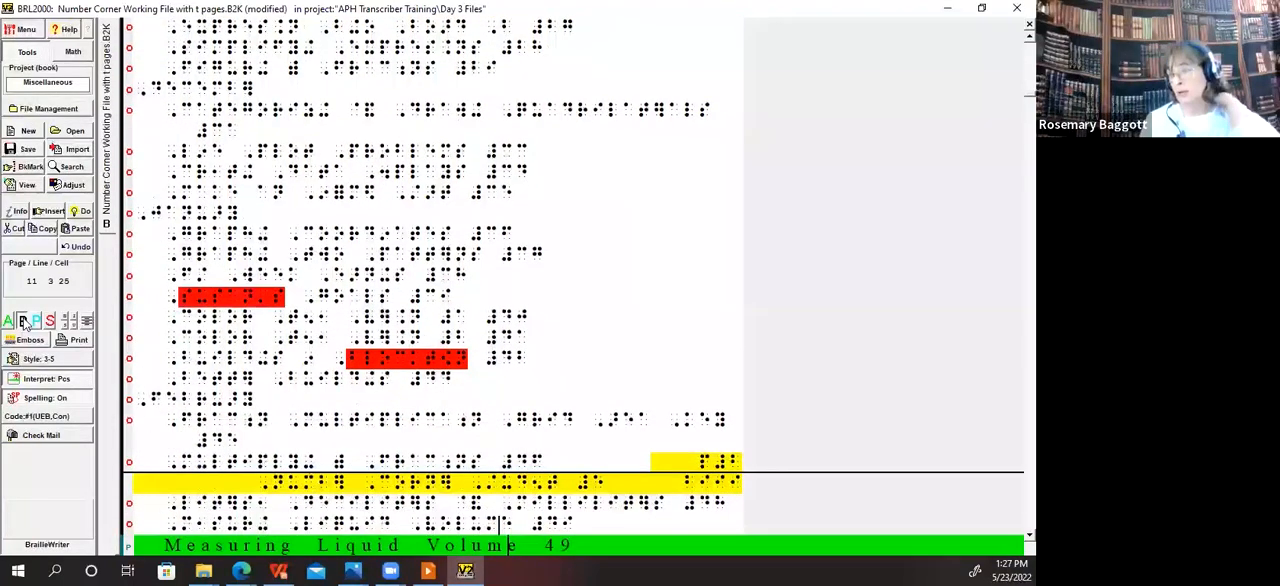
key(Down)
key(Down)
key(Down)
key(Down)
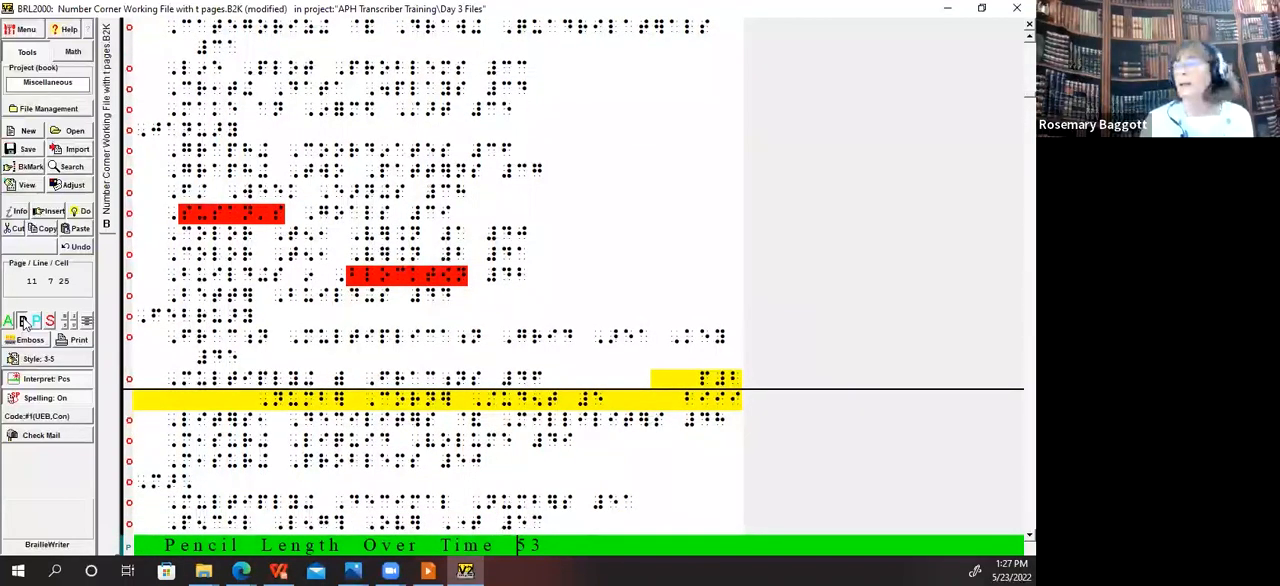
Step: Separate the problem numbers 1 and 2 from page numbers 54 and 55 in the two Line Plot Problems entries
key(Down)
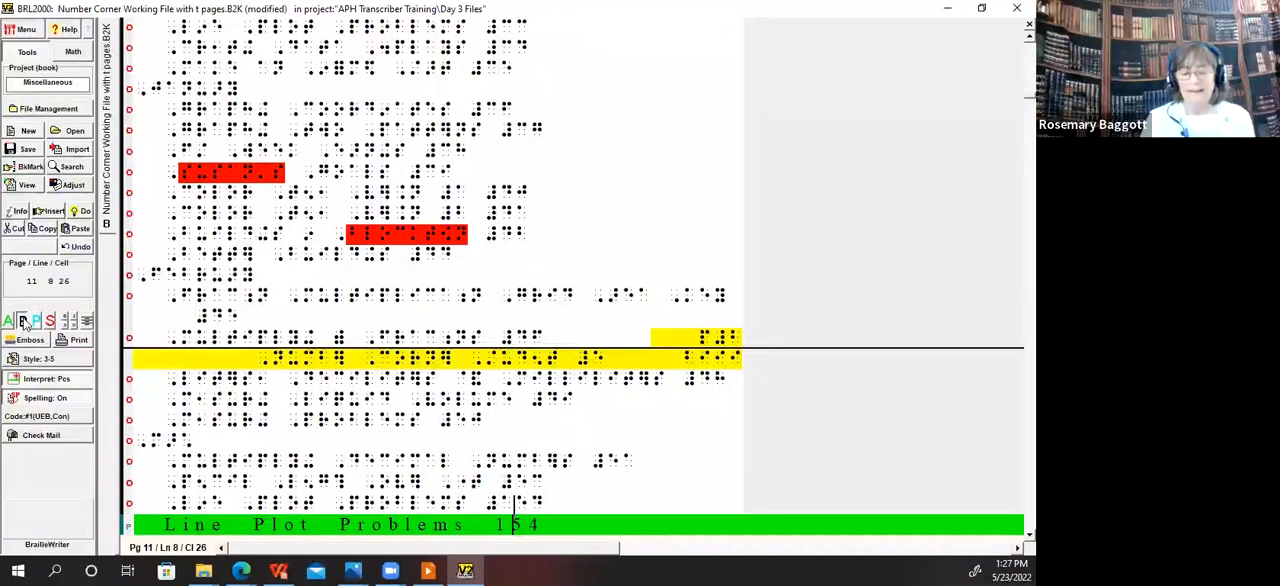
key(Down)
key(Left)
key(Left)
key(Delete)
key(Right)
key(Right)
key(Right)
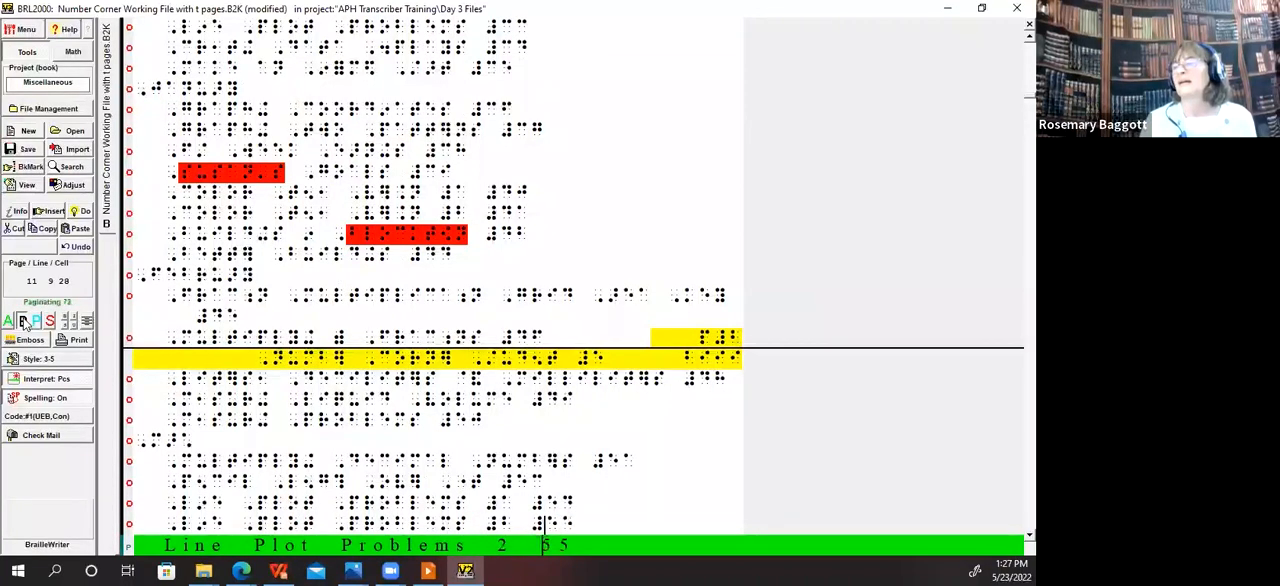
Step: In the Quotient Bingo Board 1 entry, remove the extra space and set page number 58 apart with a space and numeric indicator
key(Down)
key(Down)
key(Left)
key(Left)
key(Left)
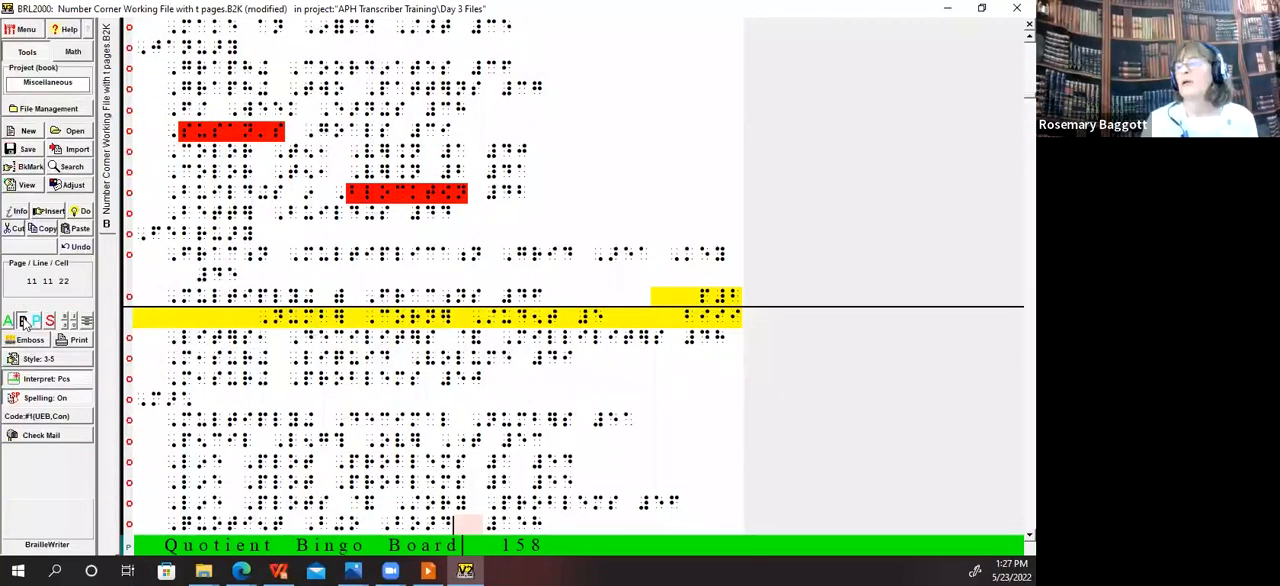
text(#)
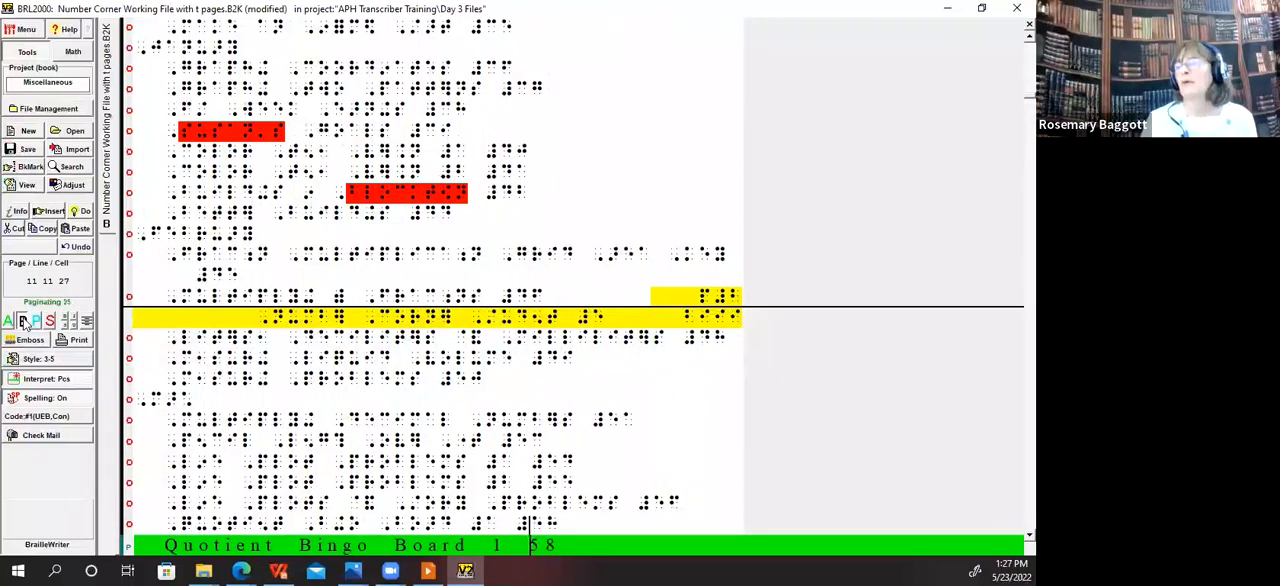
Step: Separate the board number from the page number in the Quotient Bingo Board 2 entry with a space and numeric indicator
key(Down)
key(Down)
key(Up)
key(Left)
key(Left)
text(#)
Step: Space the board numbers apart from the page numbers in the Quotient Bingo Board 3 and 4 entries, adding numeric indicators
key(Down)
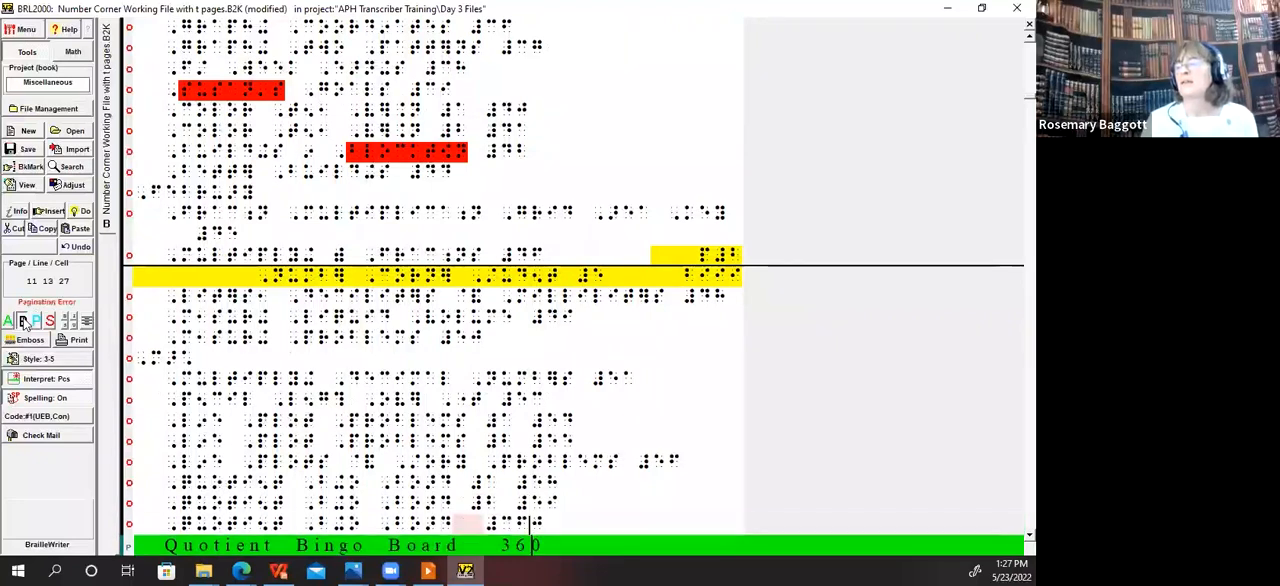
key(Left)
key(Left)
key(Left)
key(Left)
key(Left)
key(Right)
key(Right)
key(Right)
text(#)
key(Down)
key(Left)
key(Left)
text(#)
Step: In the Problem Set 1 entry, delete the extra space and set page number 62 apart with a space and numeric indicator
key(Down)
key(Down)
key(Up)
key(ctrl+Left)
key(ctrl+Left)
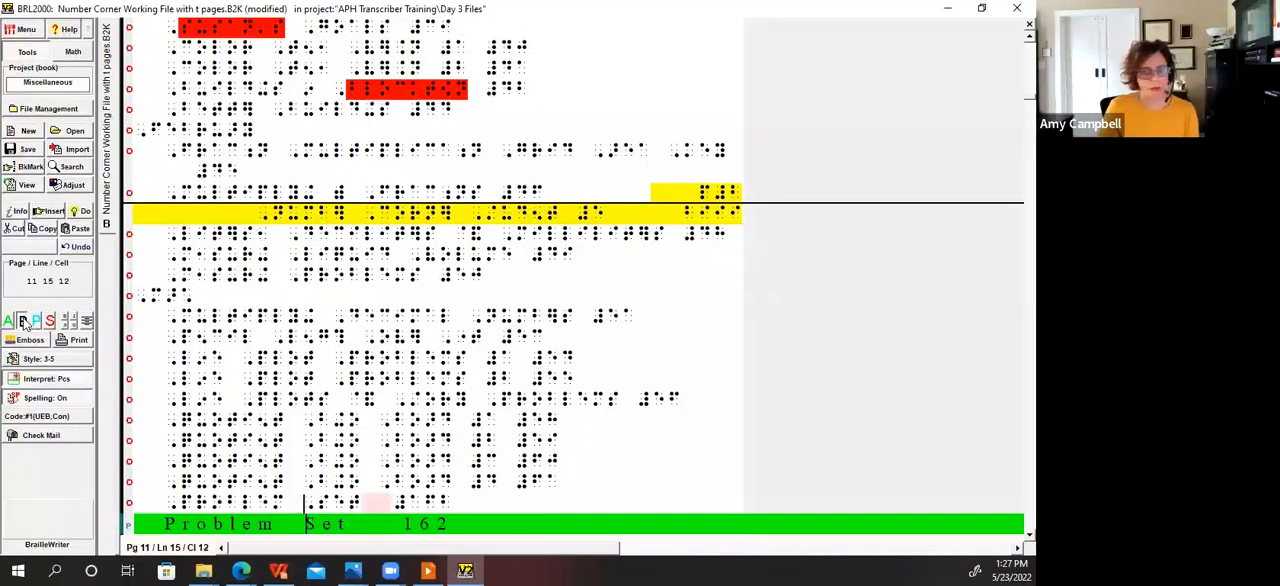
key(ctrl+Right)
key(Delete)
key(Right)
key(Right)
Step: In the Problem Set 2 entry, delete the extra space and set page number 63 apart with a space and numeric indicator
key(Right)
text(#)
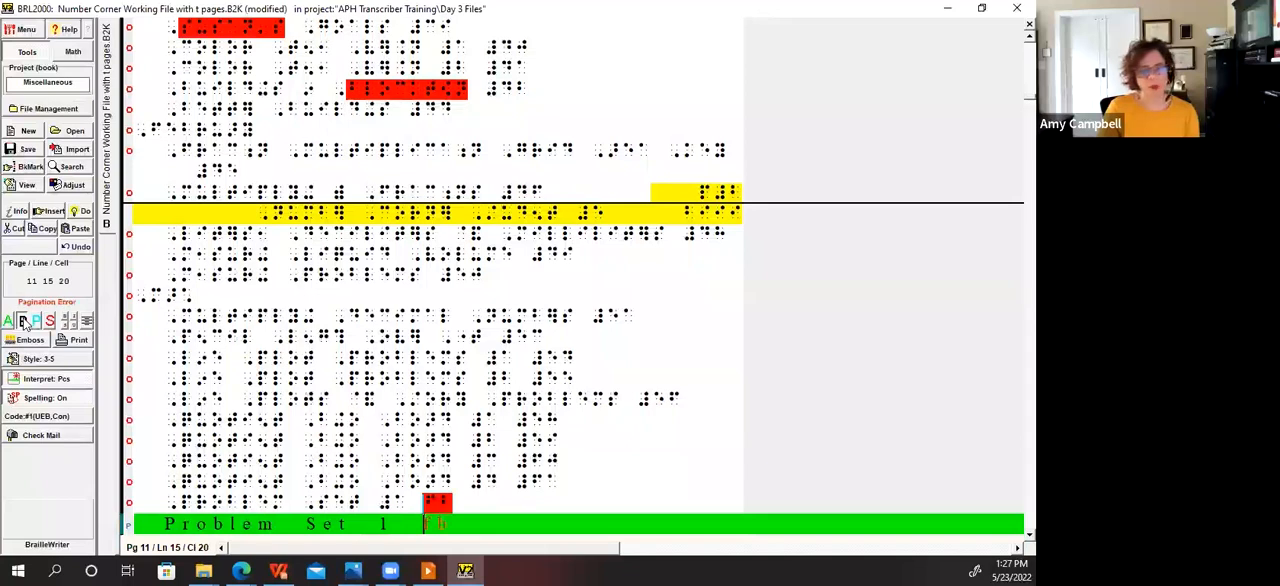
key(Down)
key(ctrl+Left)
key(ctrl+Right)
key(Delete)
key(Right)
key(Right)
key(Right)
key(Right)
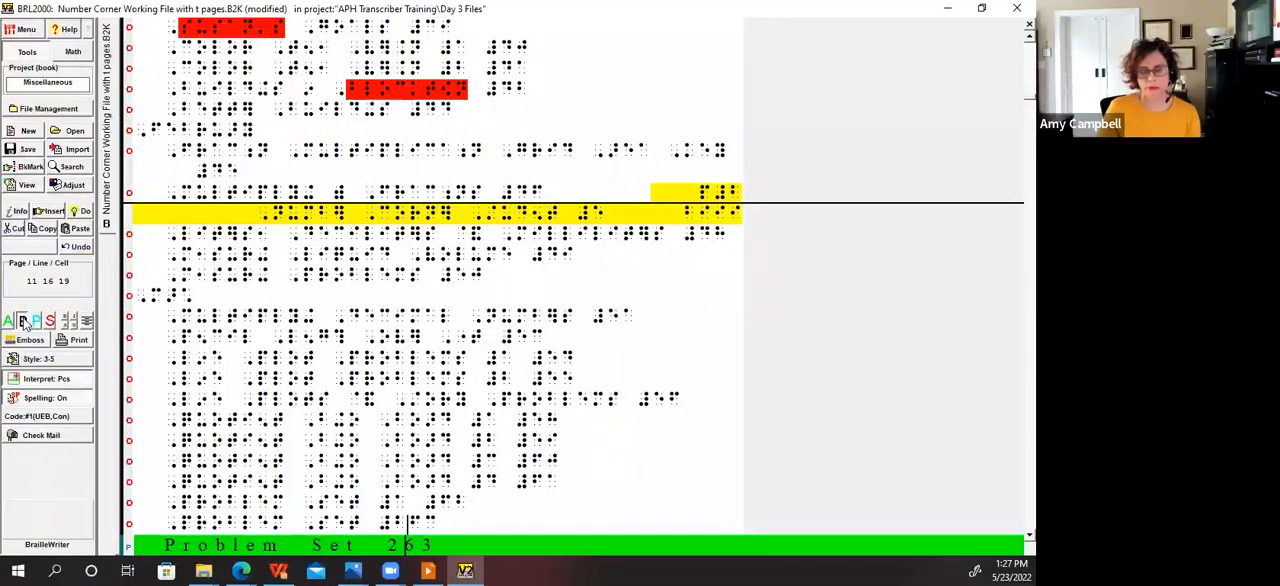
text(#)
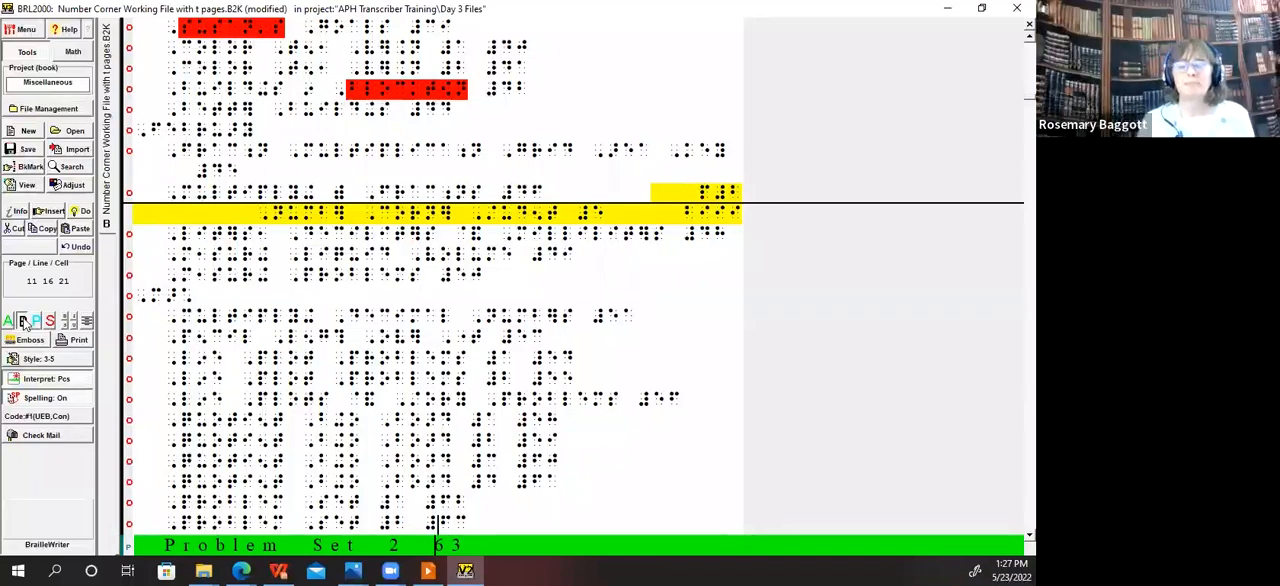
Step: Check the page number spacing in the April and May entries, down to the Problem String Work Space note
key(Down)
key(Down)
key(Down)
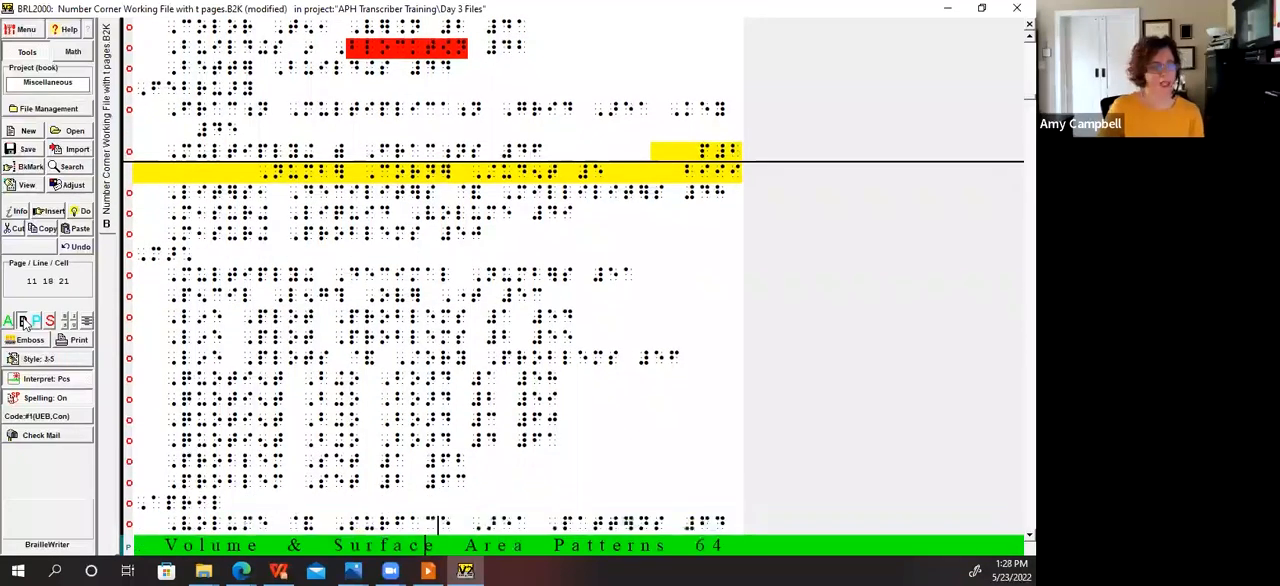
key(Down)
key(Down)
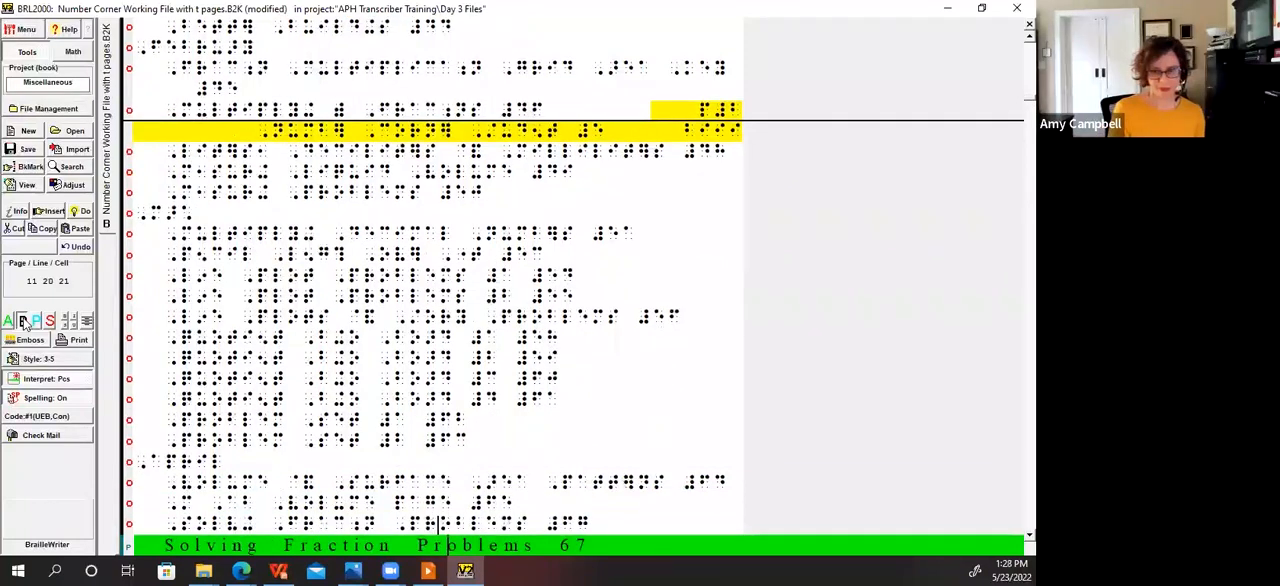
key(Down)
key(Down)
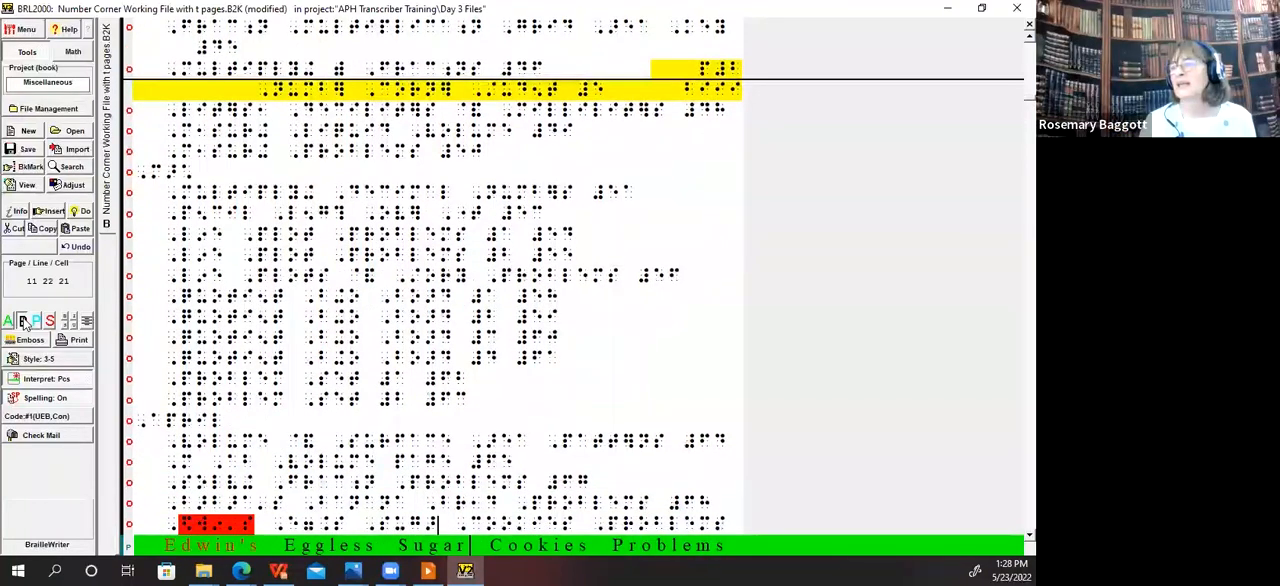
key(Down)
key(Down)
key(Down)
key(Down)
key(Down)
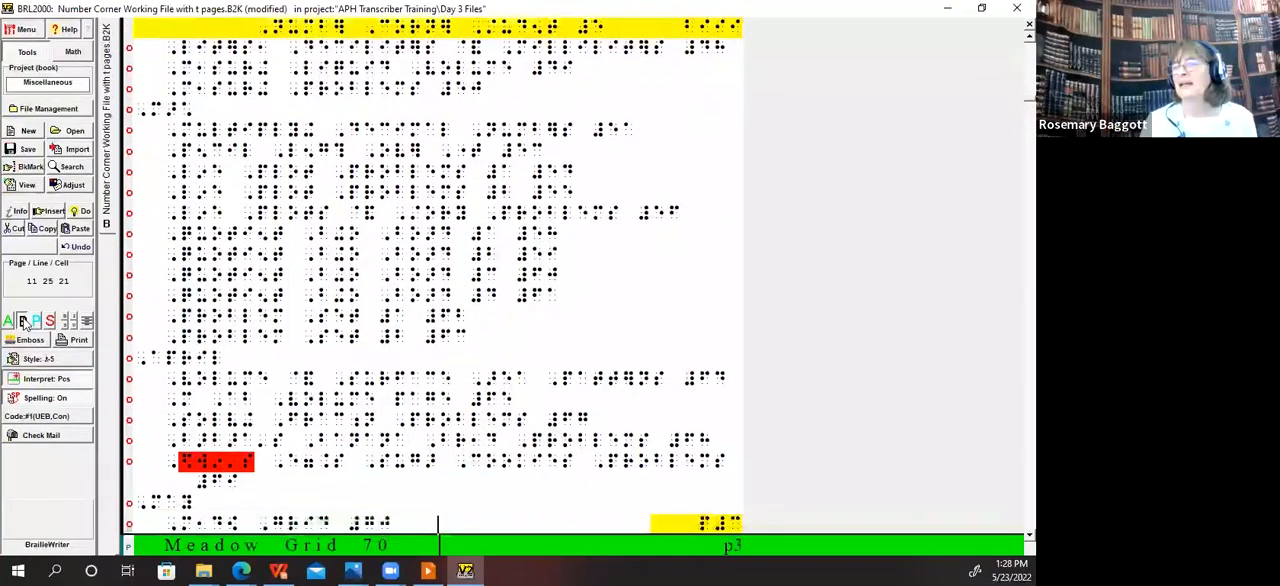
key(Down)
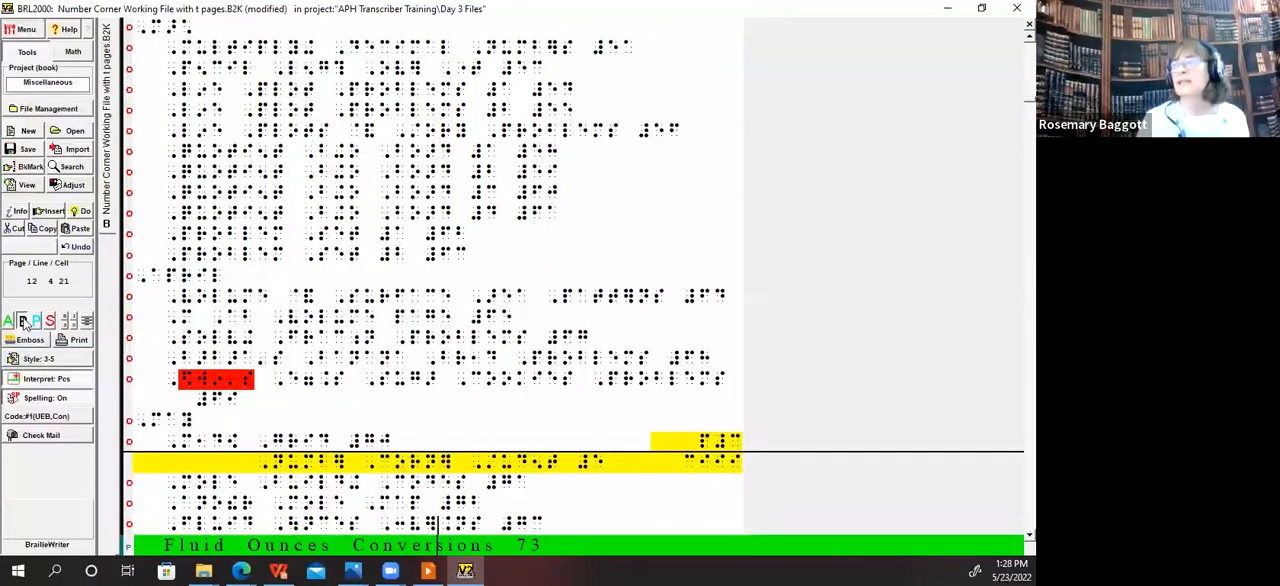
key(Down)
key(Down)
key(Down)
key(Down)
key(Down)
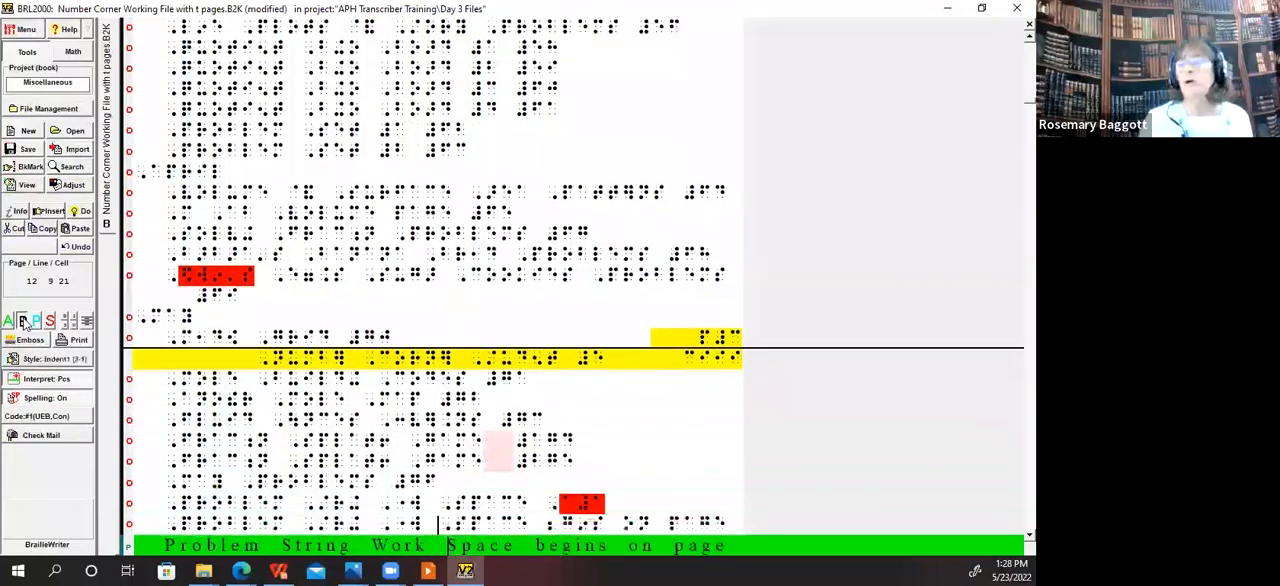
Step: In the Fraction Splat! Game 1 entry, delete the extra space and set page number 74 apart with a space and numeric indicator
key(Up)
key(Up)
key(Up)
key(Up)
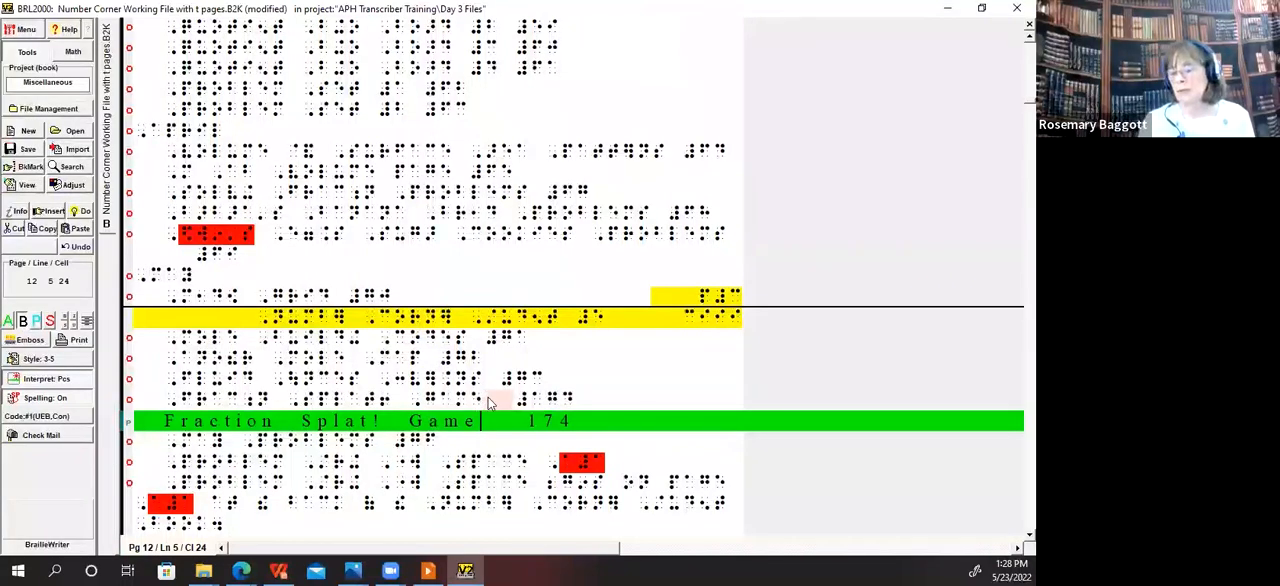
key(Delete)
key(Right)
key(Right)
key(Right)
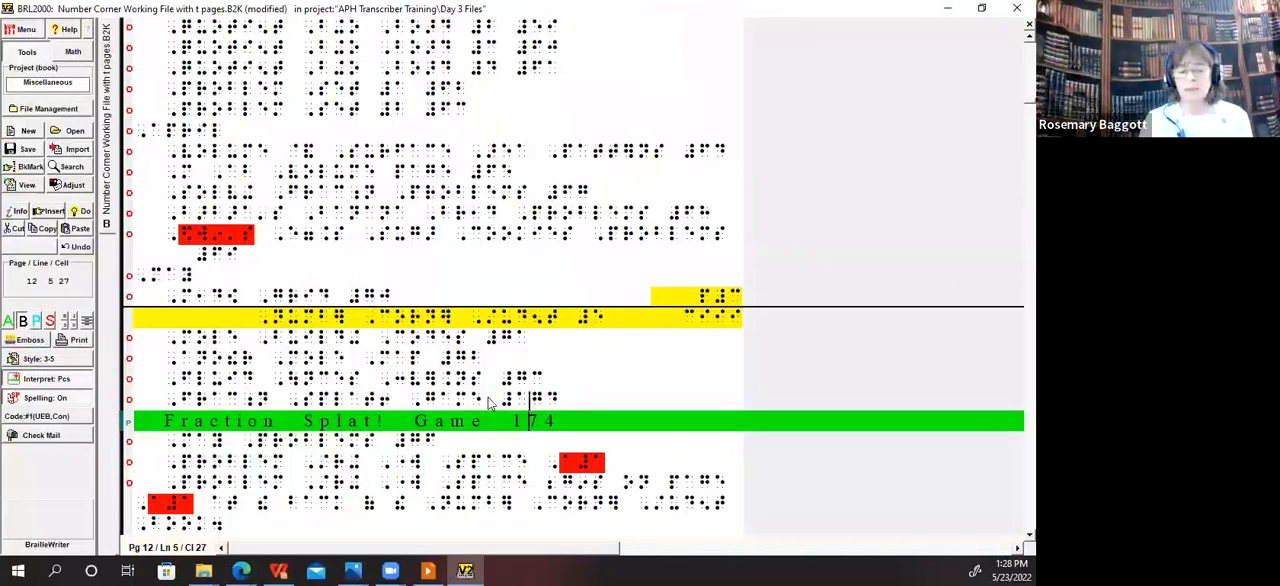
text(#)
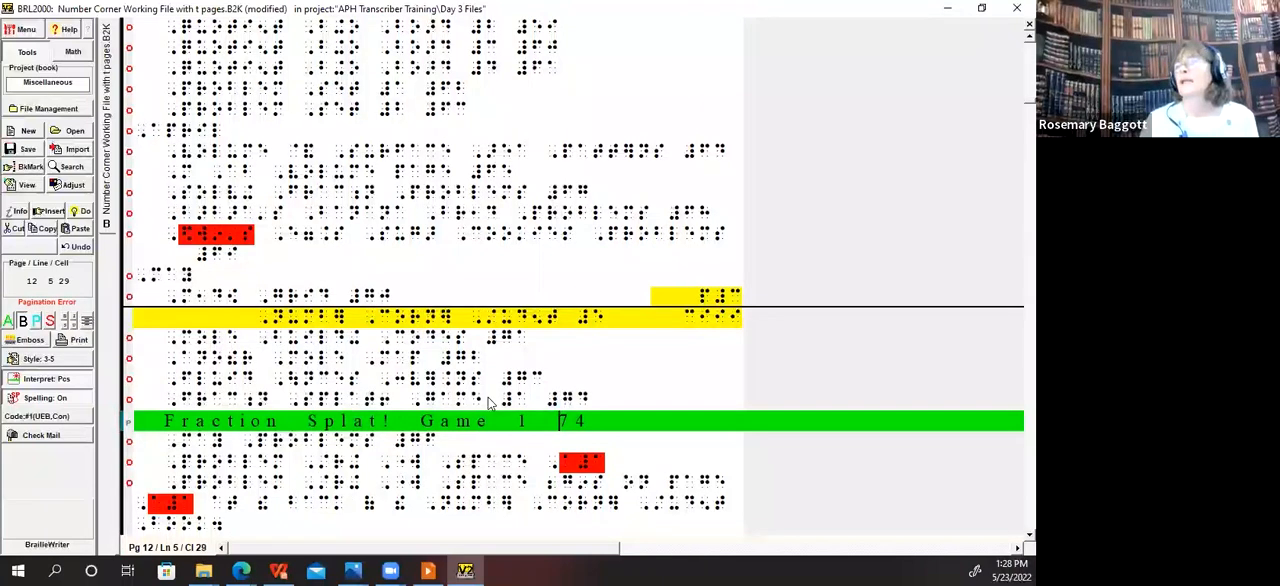
Step: In the Fraction Splat! Game 2 entry, delete the extra space and separate the game number from page number 75
key(Down)
key(ctrl+Left)
key(ctrl+Left)
key(ctrl+Right)
key(Delete)
key(Right)
key(Right)
key(Right)
key(Right)
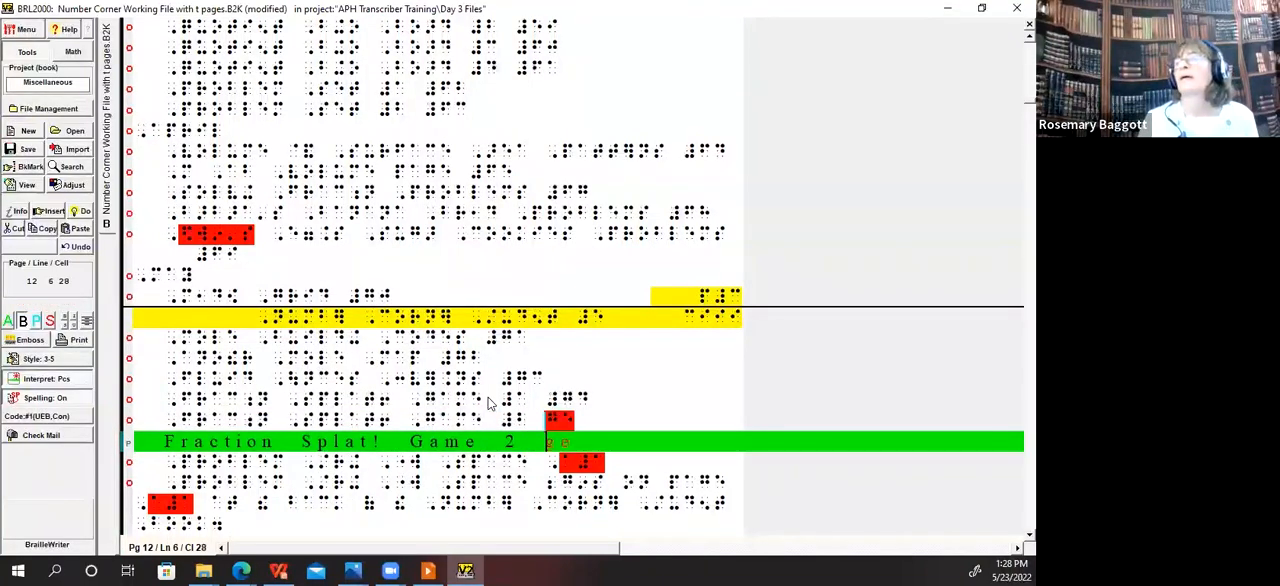
Step: Insert a blank line between the May Problems entry and the Problem String Work Space note
key(Down)
key(Down)
key(Down)
key(Down)
key(Up)
key(Up)
key(Up)
key(Down)
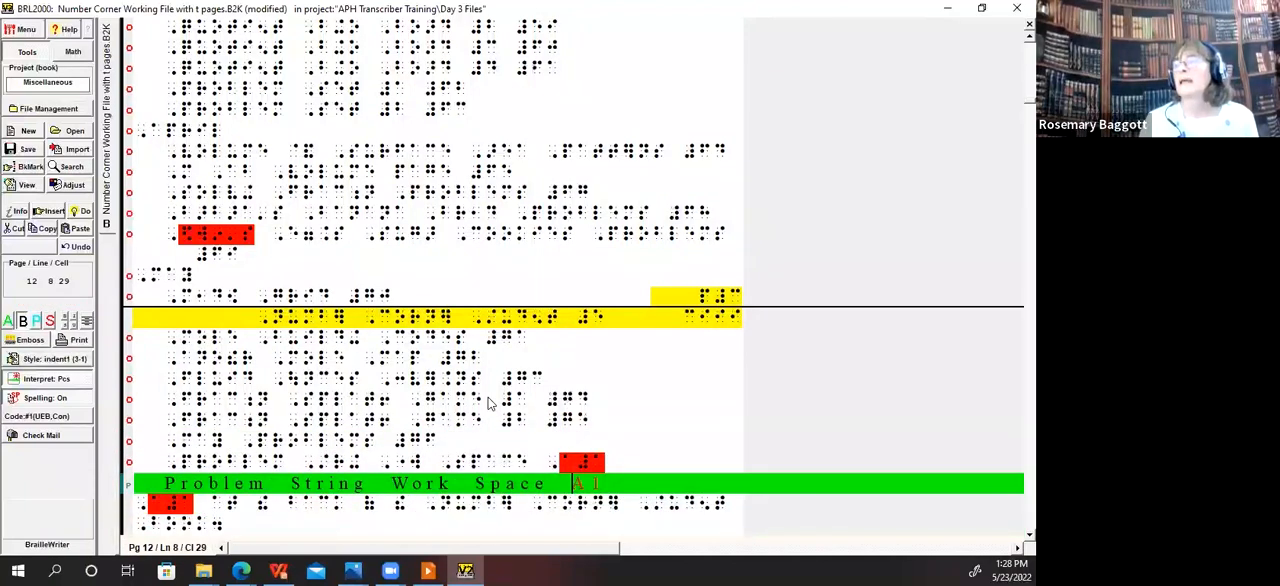
key(Up)
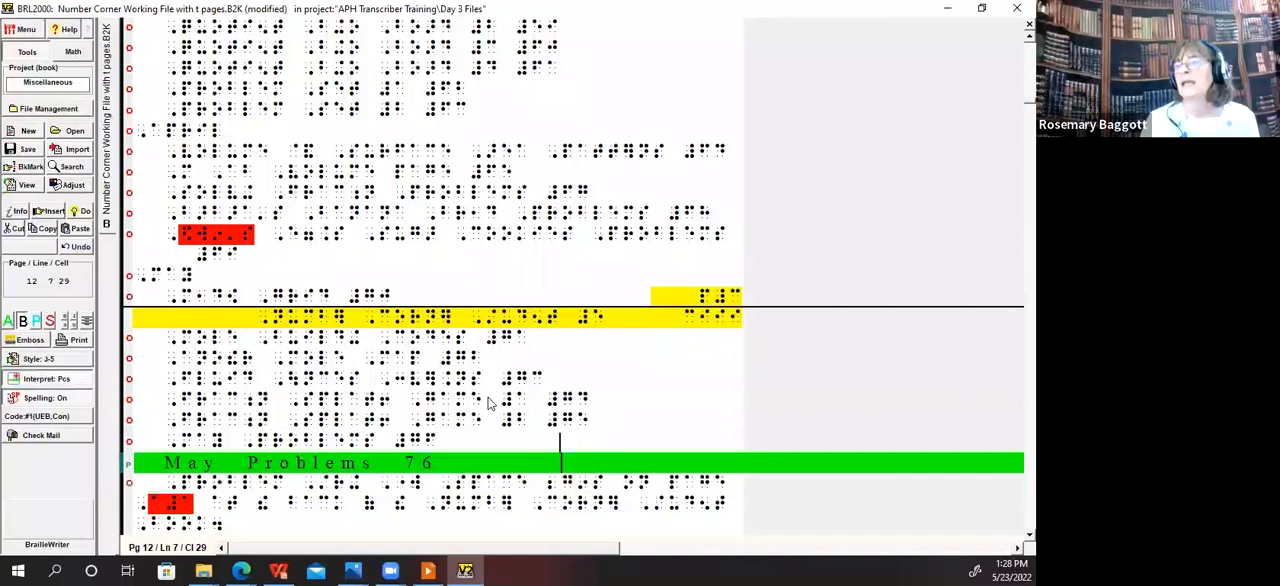
key(Return)
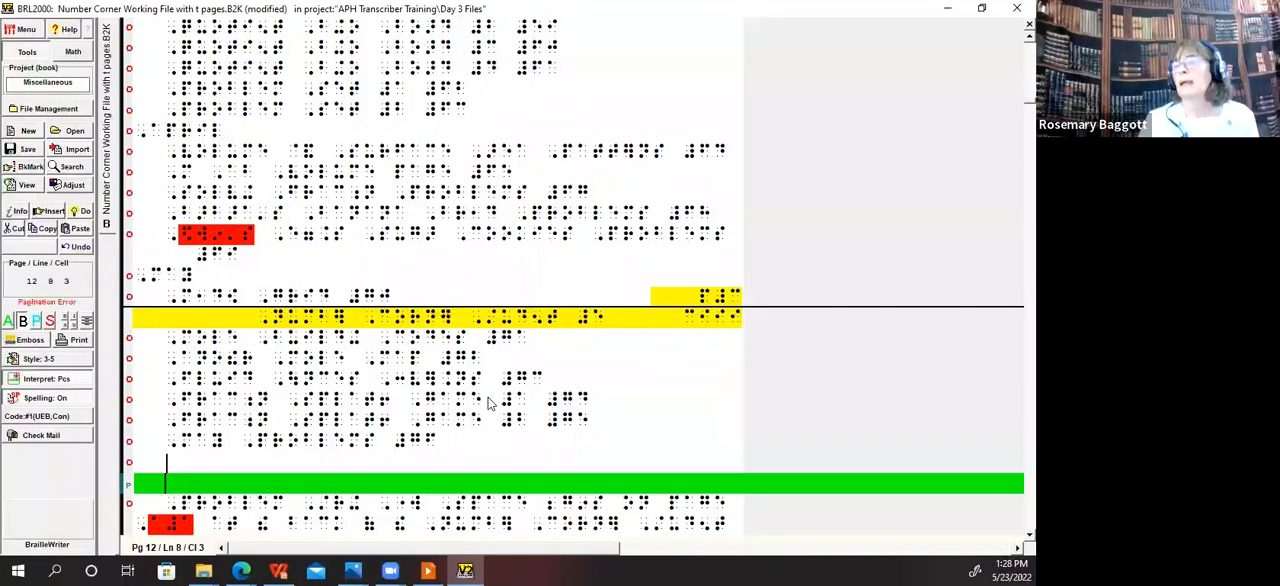
Step: Read the Problem String Work Space note and compare it with the photo of the printed contents page
key(Down)
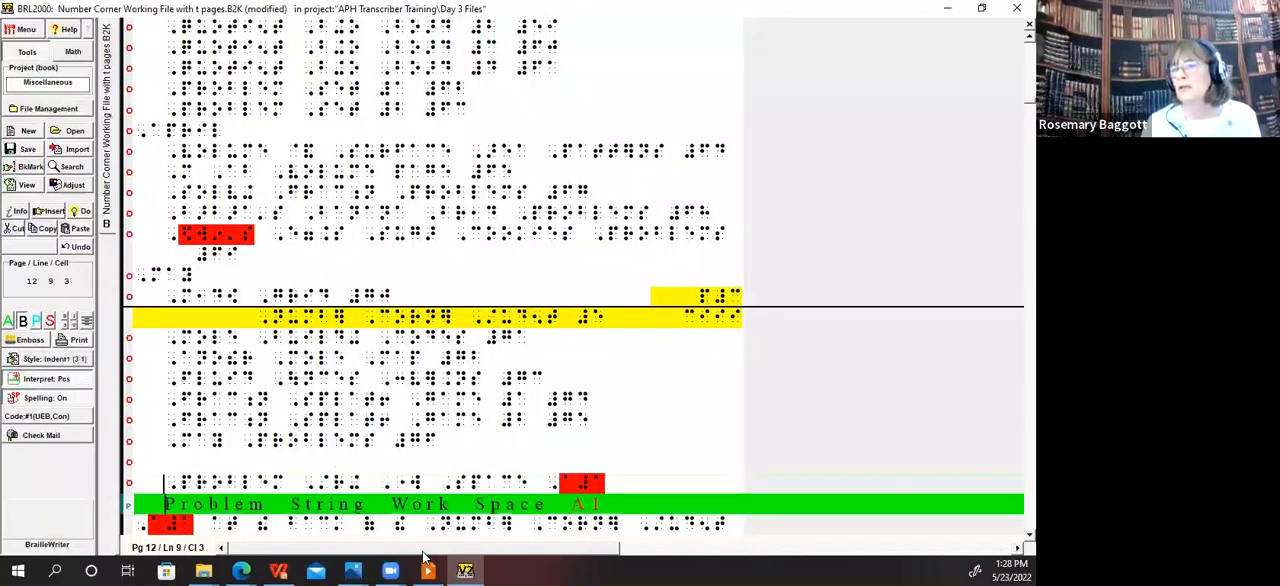
key(Down)
key(Down)
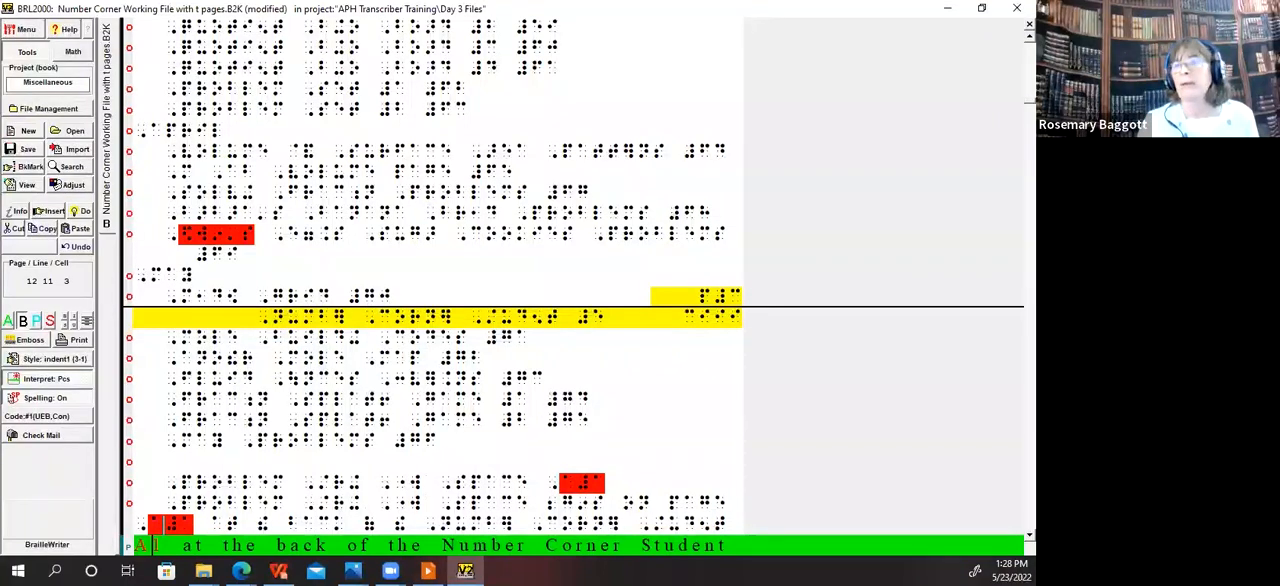
key(alt+Tab)
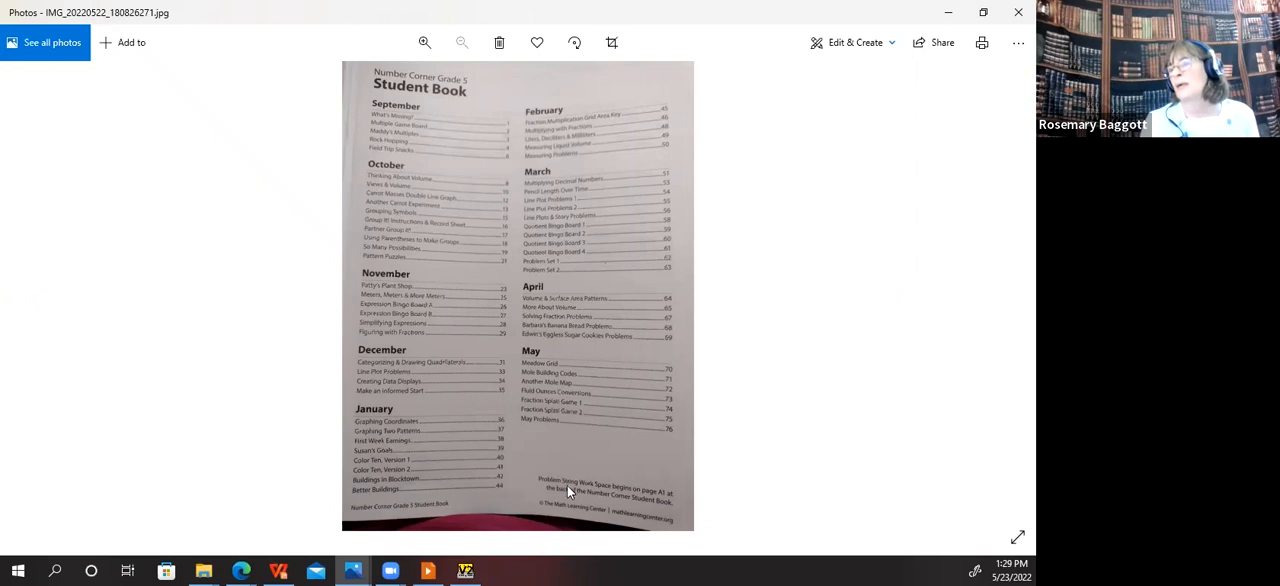
Step: Return to the braille file and reread the Problem String Work Space note below the May entries
click(465, 570)
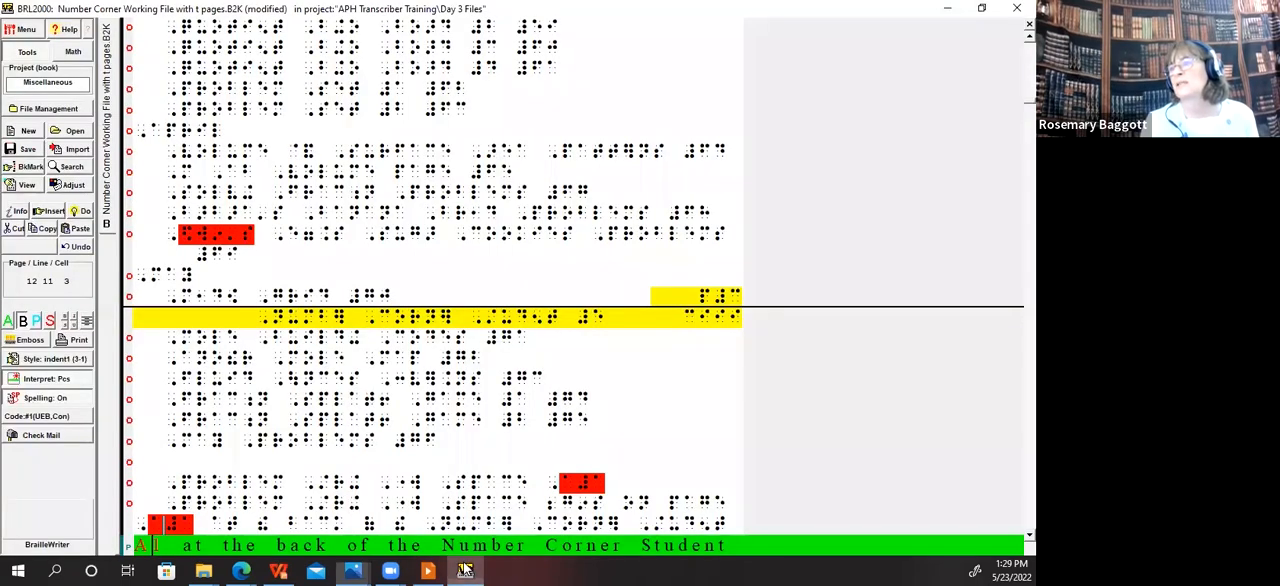
click(199, 484)
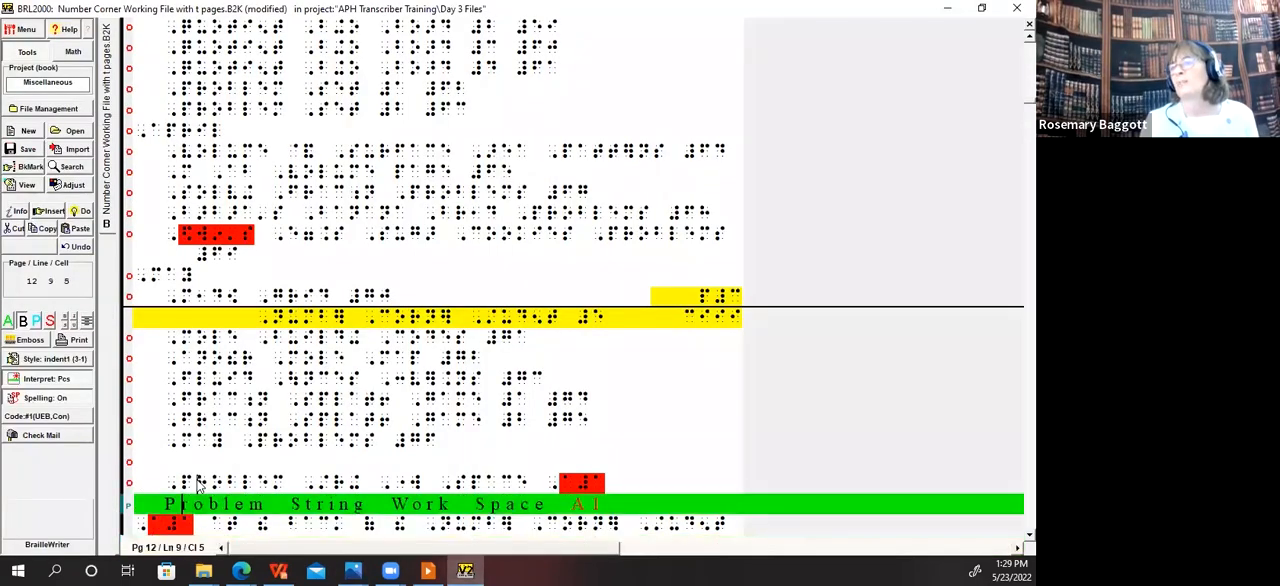
key(Down)
key(Down)
key(Down)
key(Down)
key(Down)
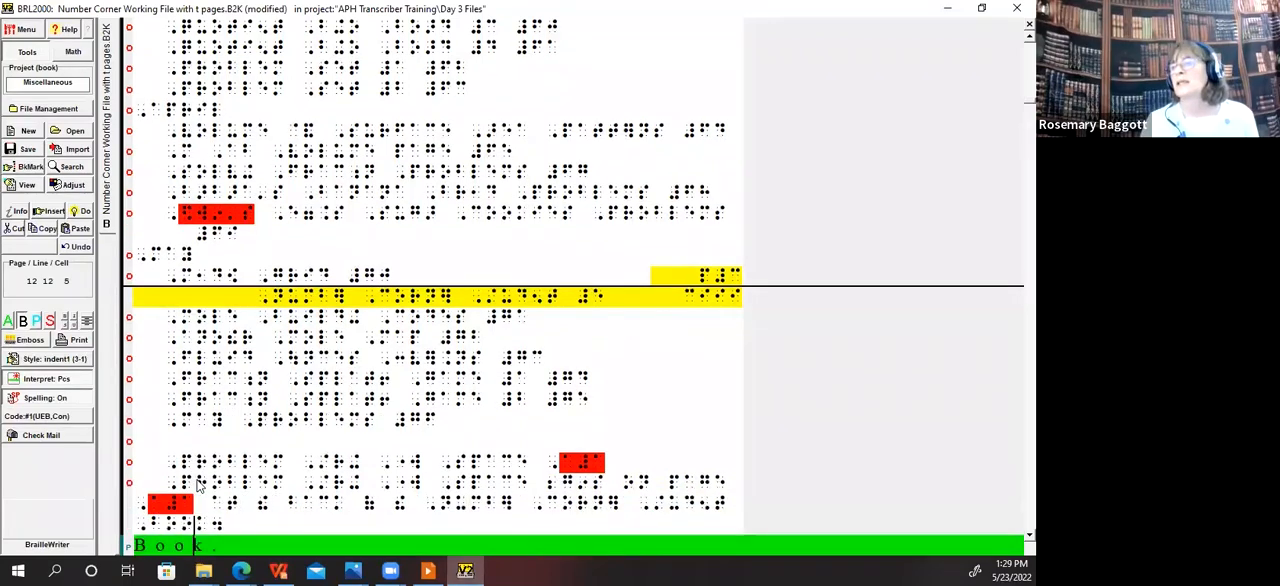
key(Up)
key(Up)
key(Up)
key(Up)
key(Up)
key(Up)
key(Up)
key(Up)
key(Up)
key(Up)
key(Up)
key(Up)
key(Up)
key(Up)
key(Up)
key(Up)
key(Up)
key(Up)
key(Up)
key(Up)
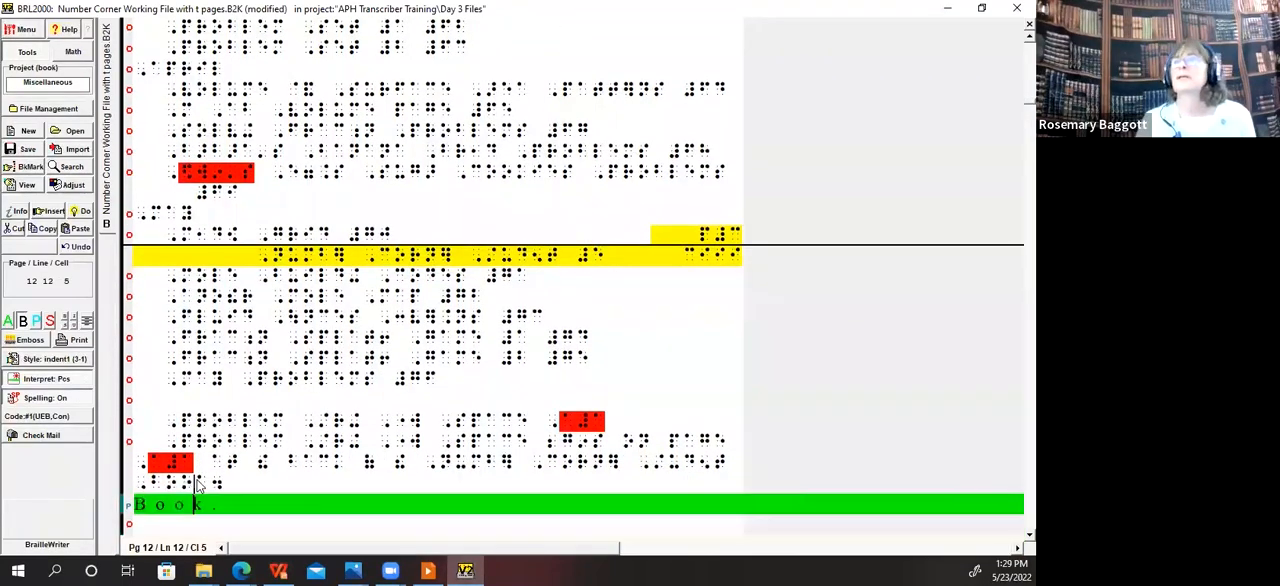
Step: Select the contents entries from the September heading through the May Problems entry, leaving out the Problem String Work Space note
key(Up)
key(Up)
key(Up)
key(Up)
key(Up)
key(Up)
key(Up)
key(Up)
key(Up)
key(Up)
key(Up)
key(Up)
key(Up)
key(Up)
key(Up)
key(Up)
key(Up)
key(Up)
key(Up)
key(Up)
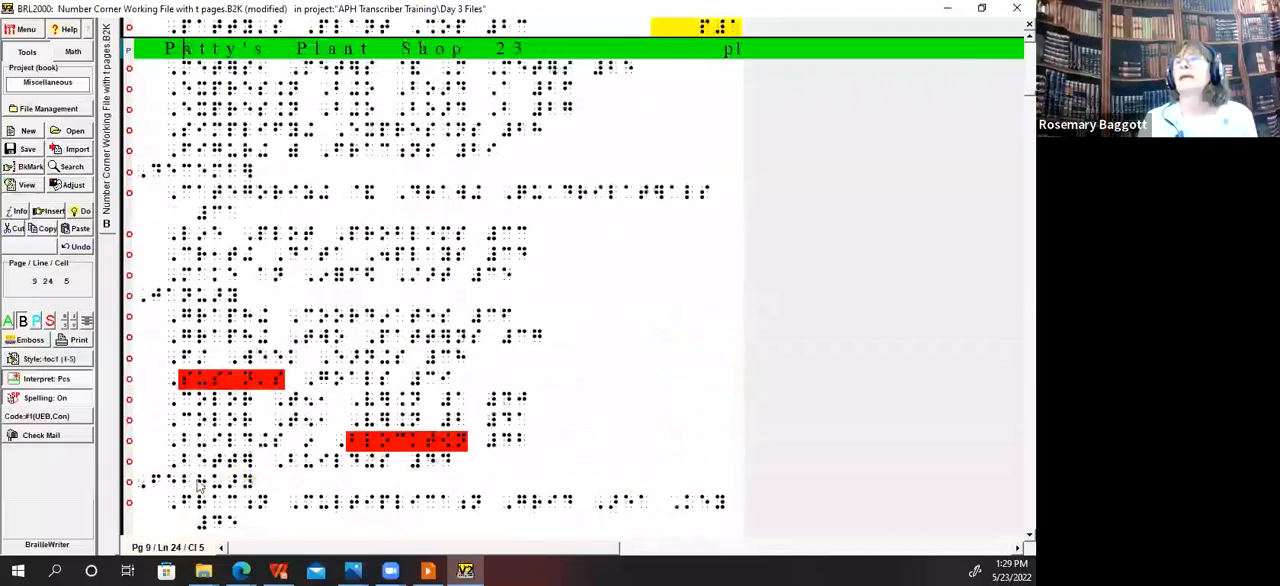
key(Up)
key(Up)
key(Up)
key(Up)
key(Up)
key(Up)
key(Up)
key(Up)
key(Up)
key(Up)
key(Up)
key(Up)
key(Up)
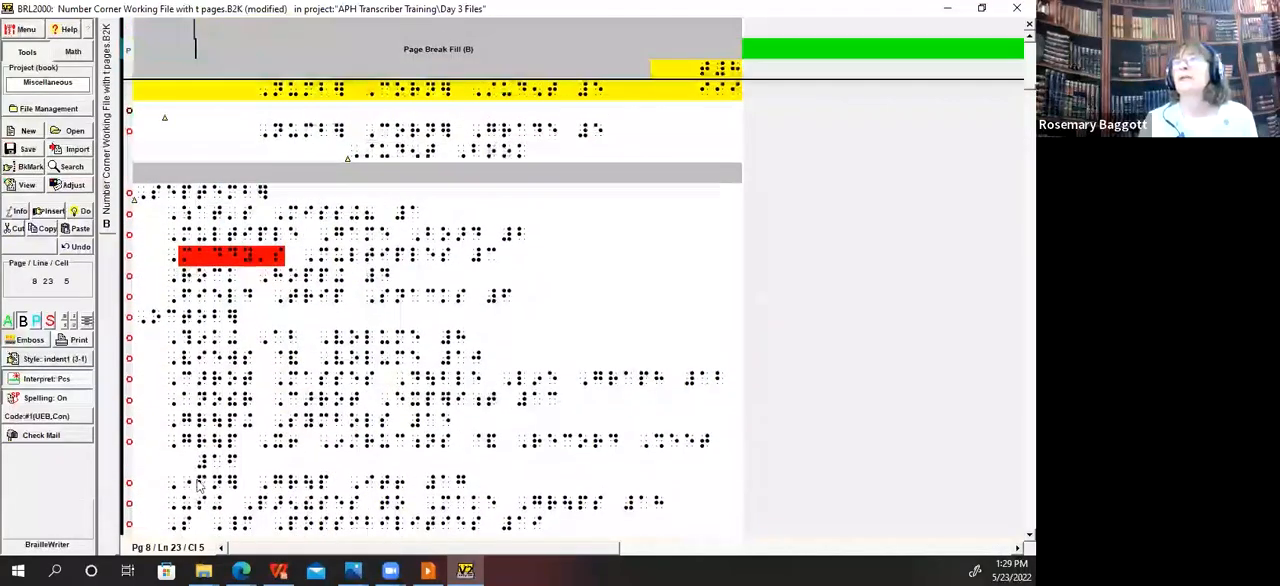
key(Down)
key(Down)
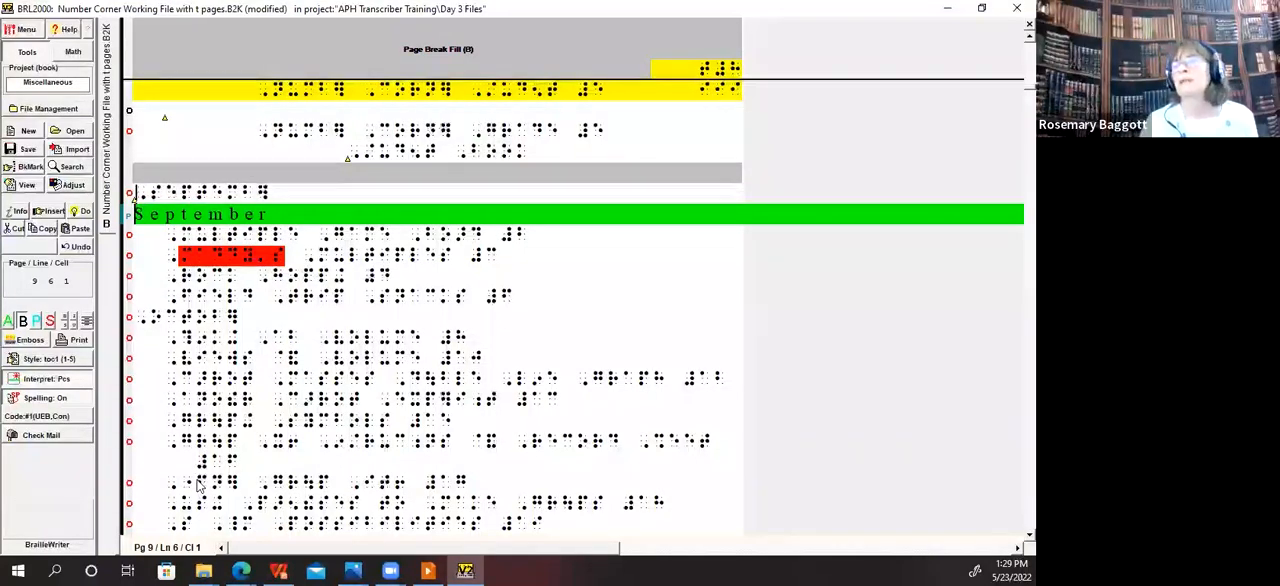
key(Down)
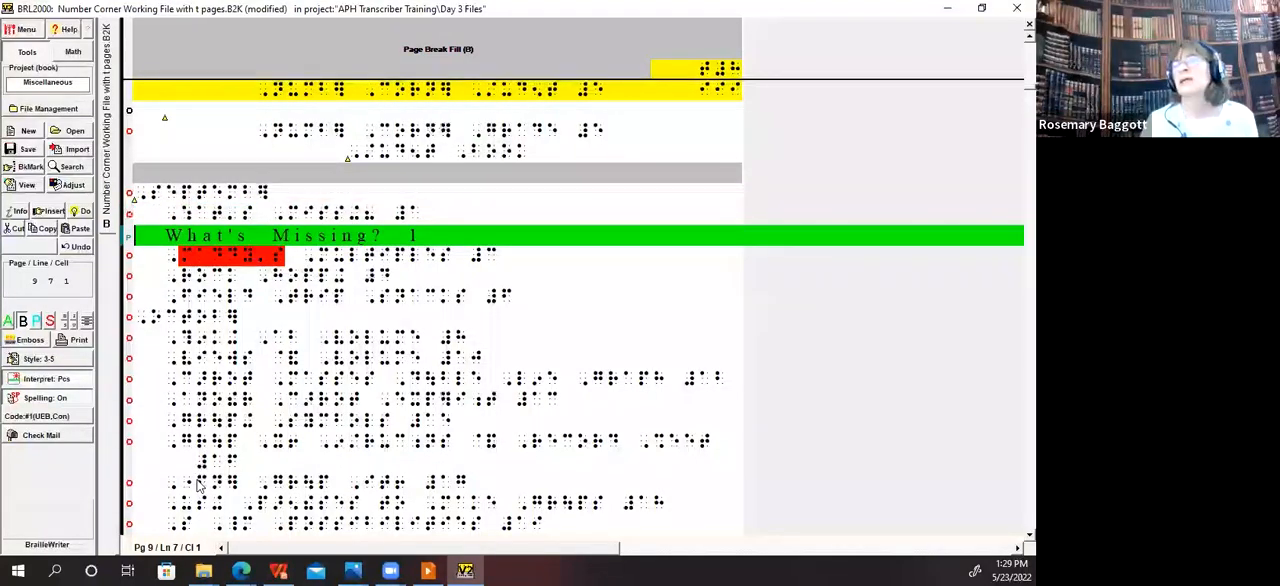
key(Up)
key(shift+Page_Down)
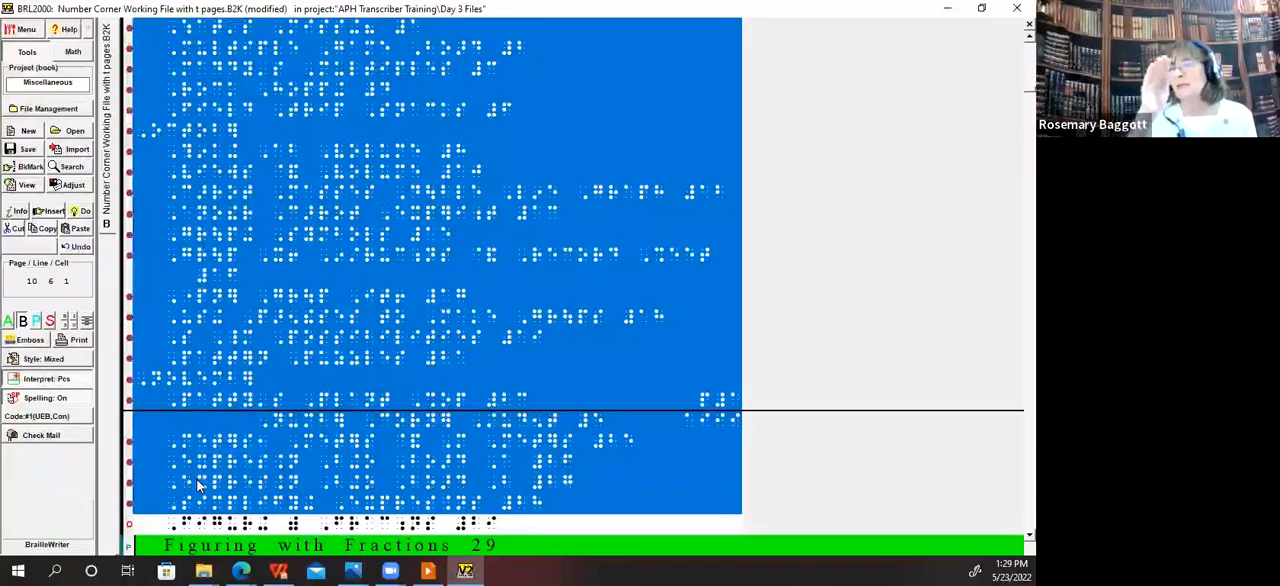
key(shift+Down)
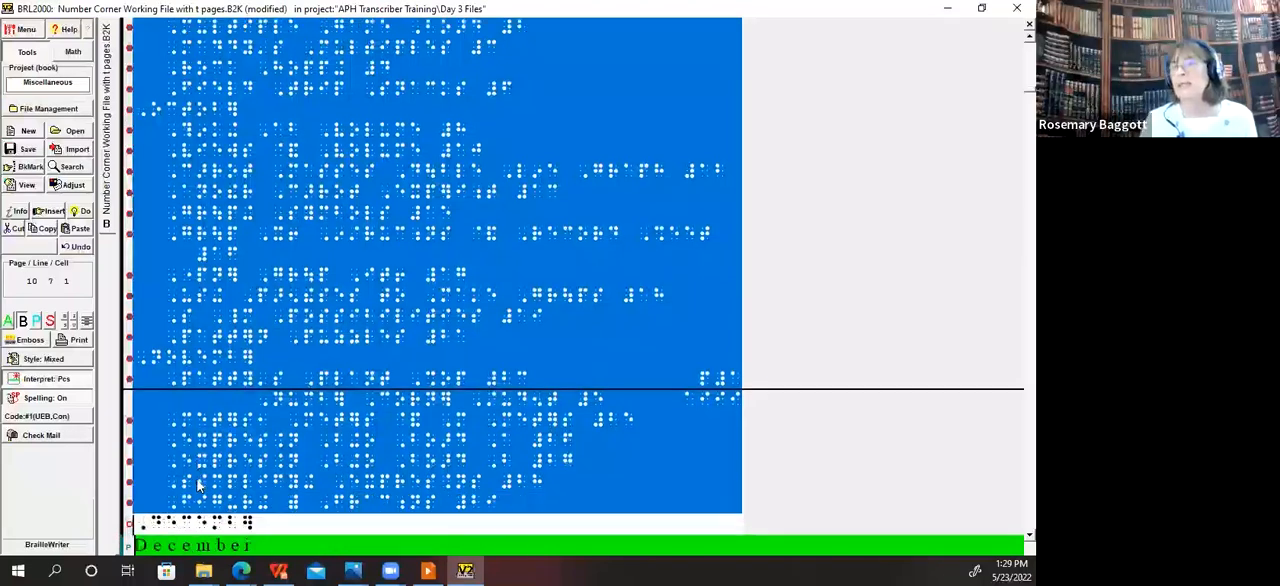
key(shift+Down)
key(shift+Down)
key(shift+Down)
key(shift+Down)
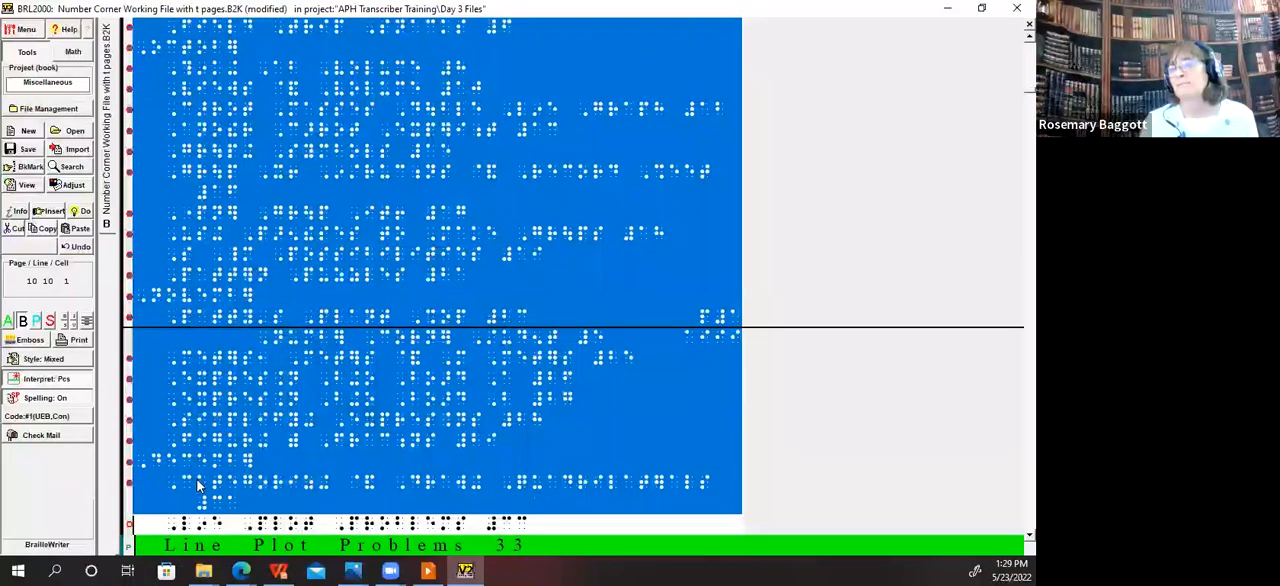
key(shift+Down)
key(shift+Down)
key(shift+Down)
key(shift+Down)
key(shift+Down)
key(shift+Down)
key(shift+Down)
key(shift+Down)
key(shift+Down)
key(shift+Down)
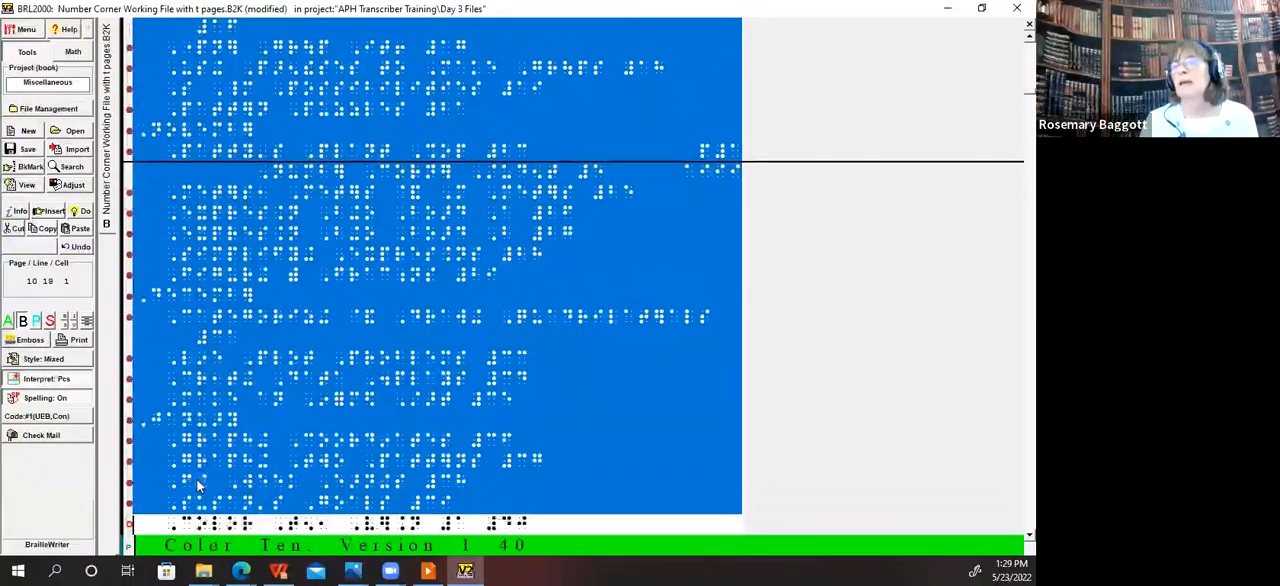
key(shift+Page_Down)
key(shift+Page_Down)
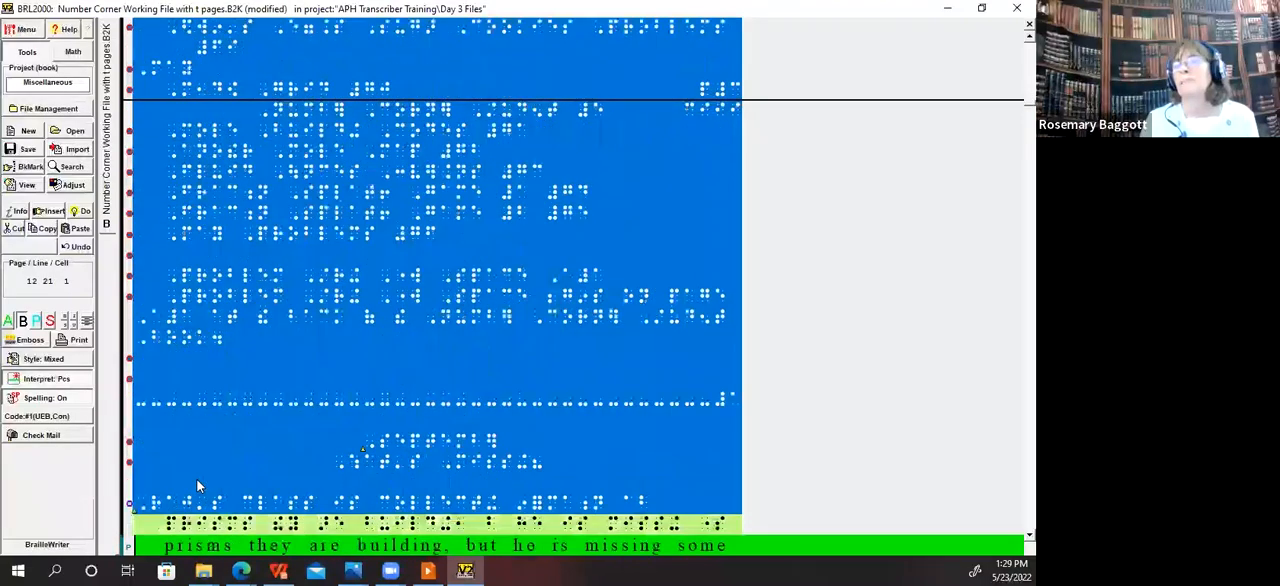
key(shift+Up)
key(shift+Up)
key(shift+Up)
key(shift+Up)
key(shift+Up)
key(shift+Up)
key(shift+Up)
key(shift+Up)
key(shift+Up)
key(shift+Up)
key(shift+Up)
key(shift+Up)
key(shift+Up)
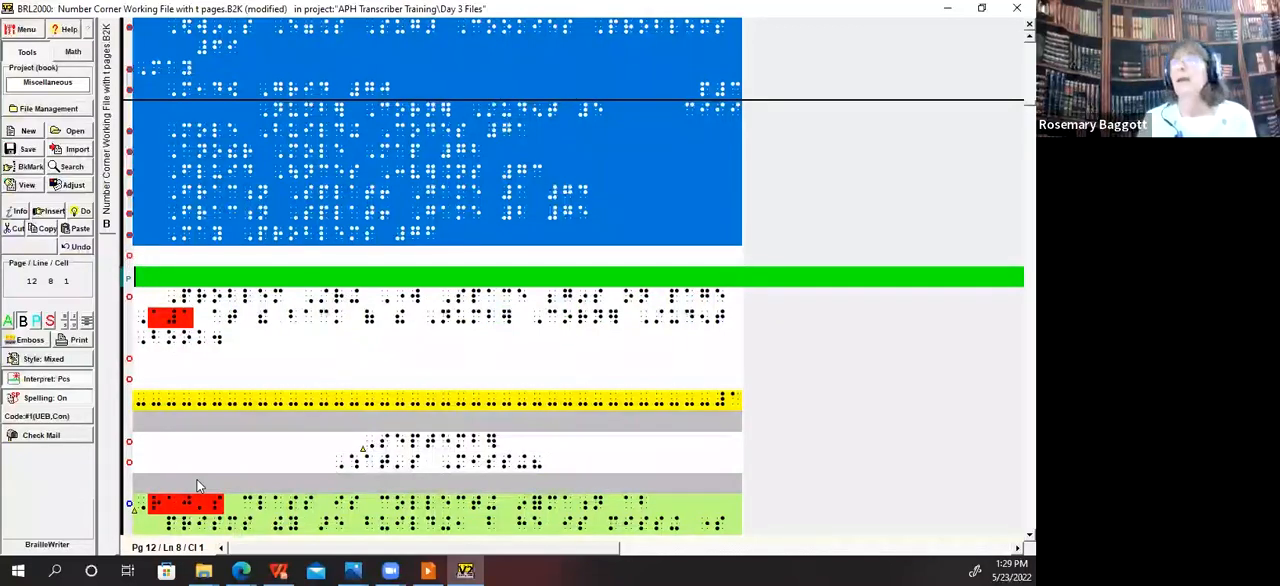
key(alt+d)
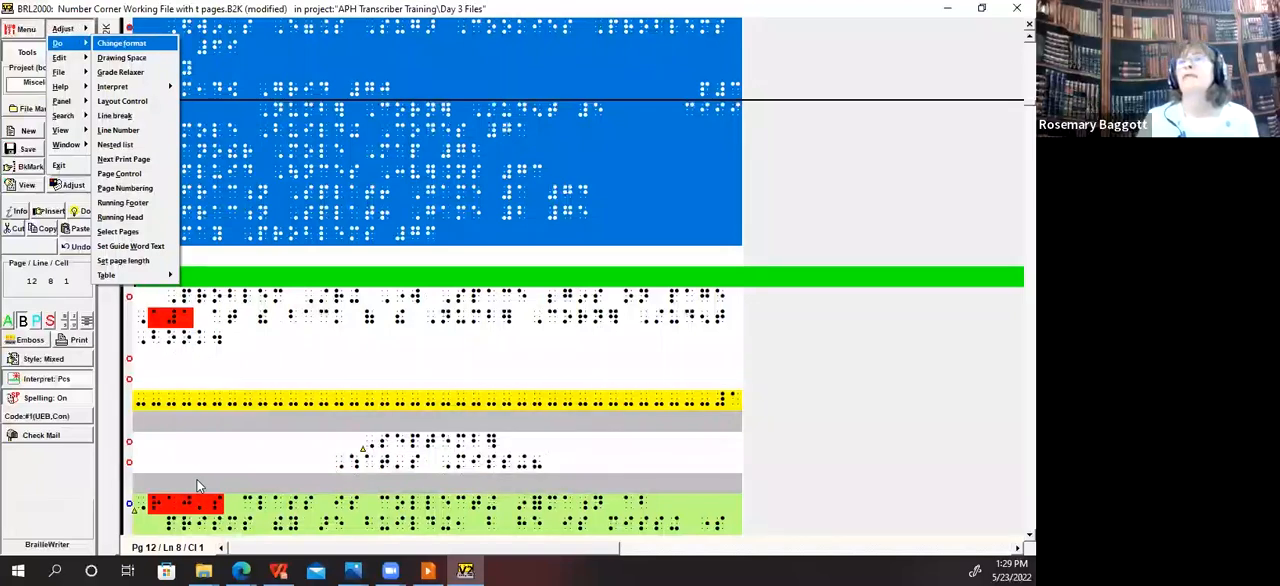
key(p)
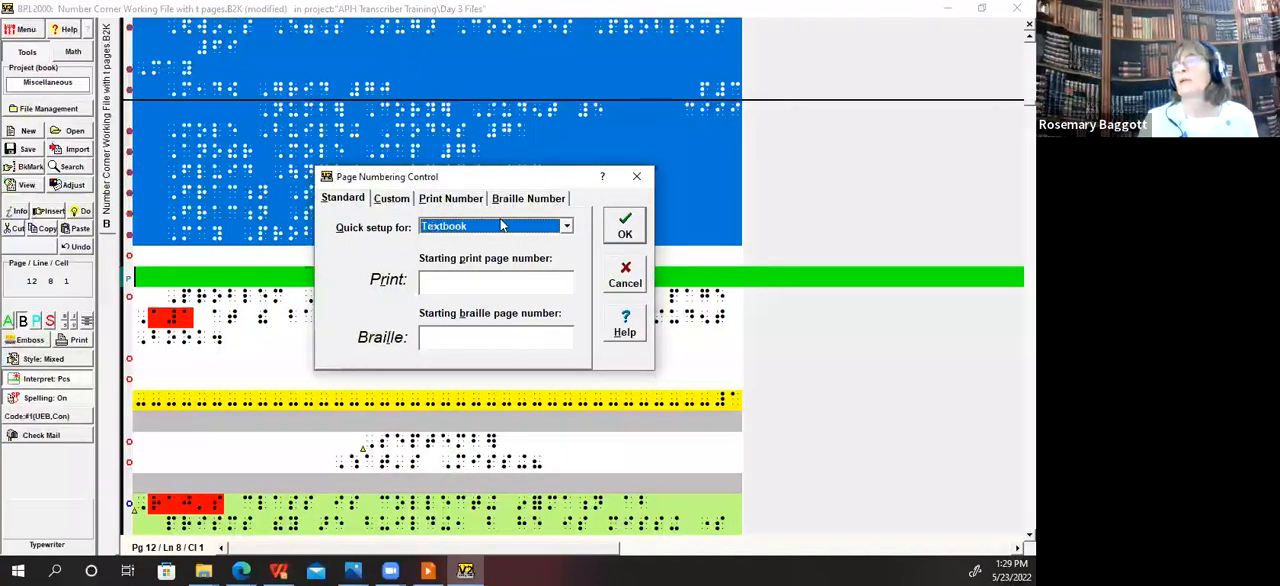
click(631, 278)
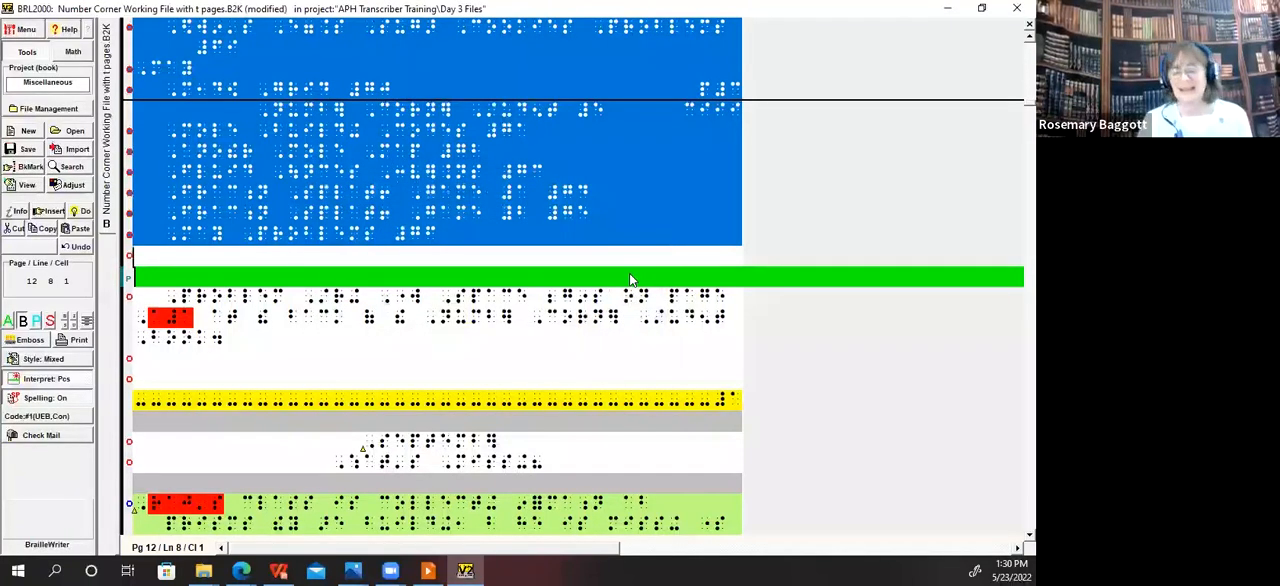
key(alt+s)
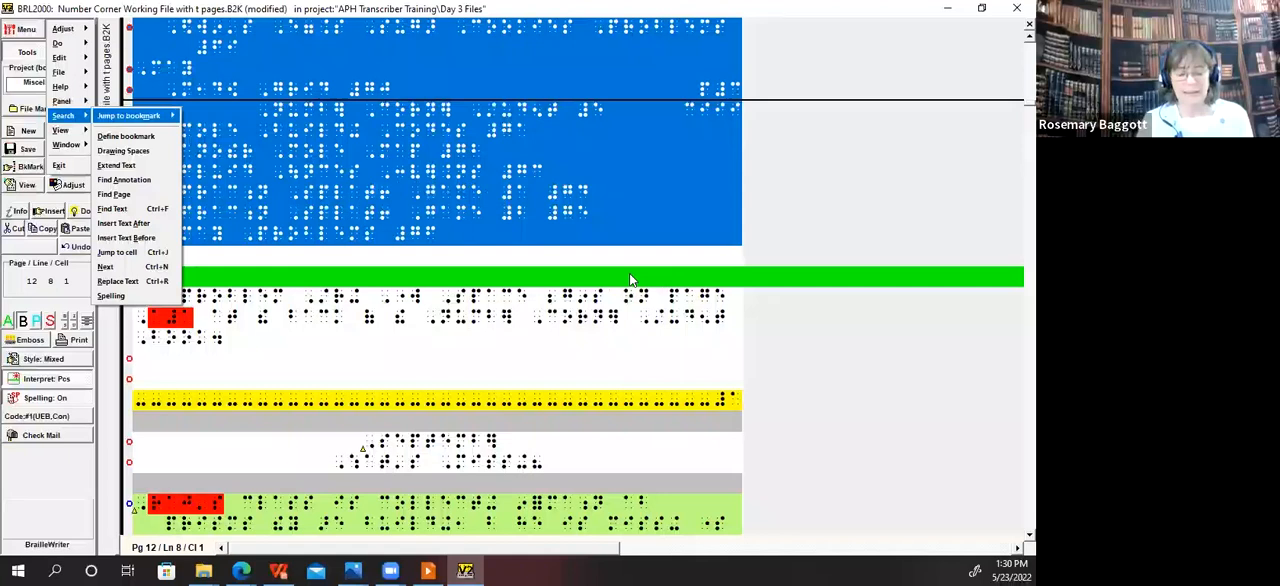
key(Escape)
Step: Open the line number settings for the selected entries and enable guide dots
key(ctrl+l)
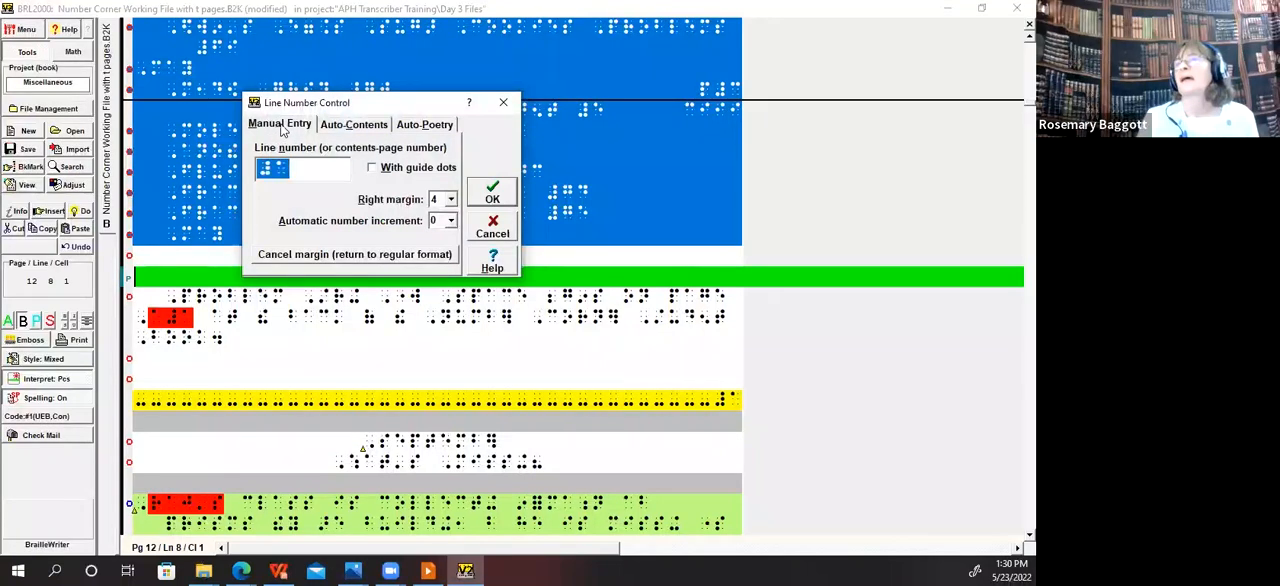
click(356, 126)
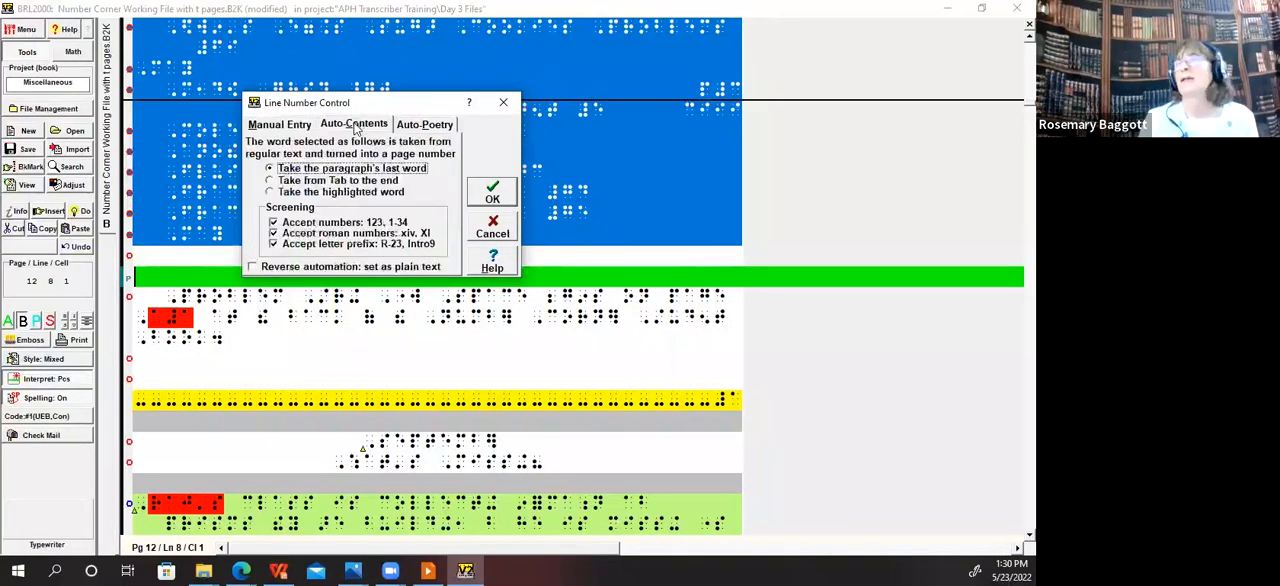
click(284, 125)
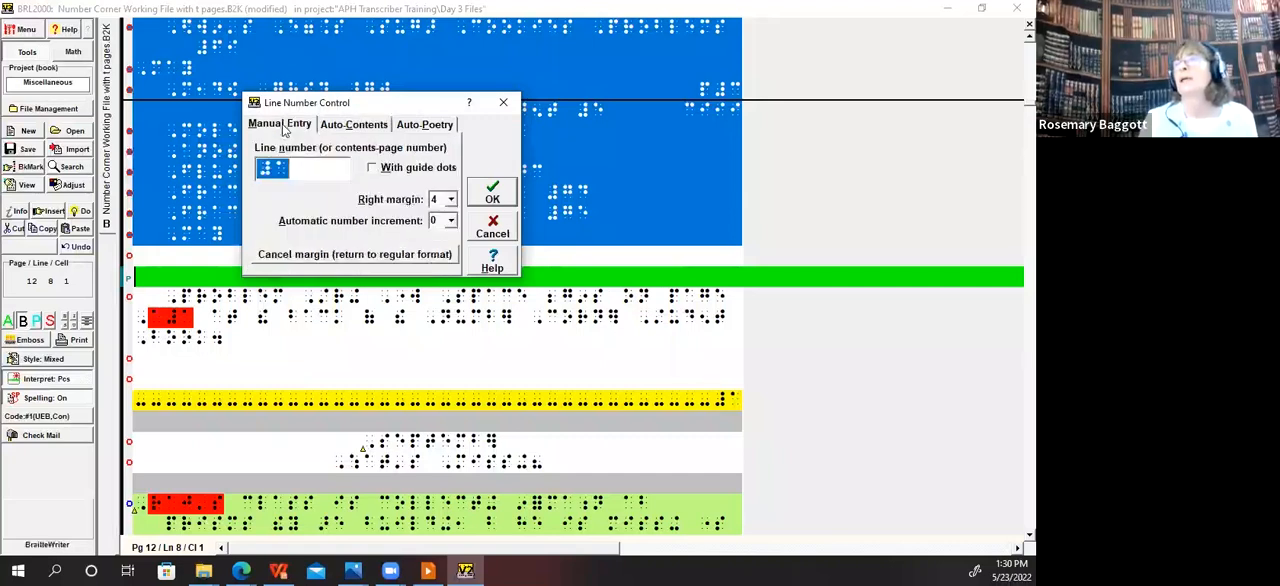
click(373, 170)
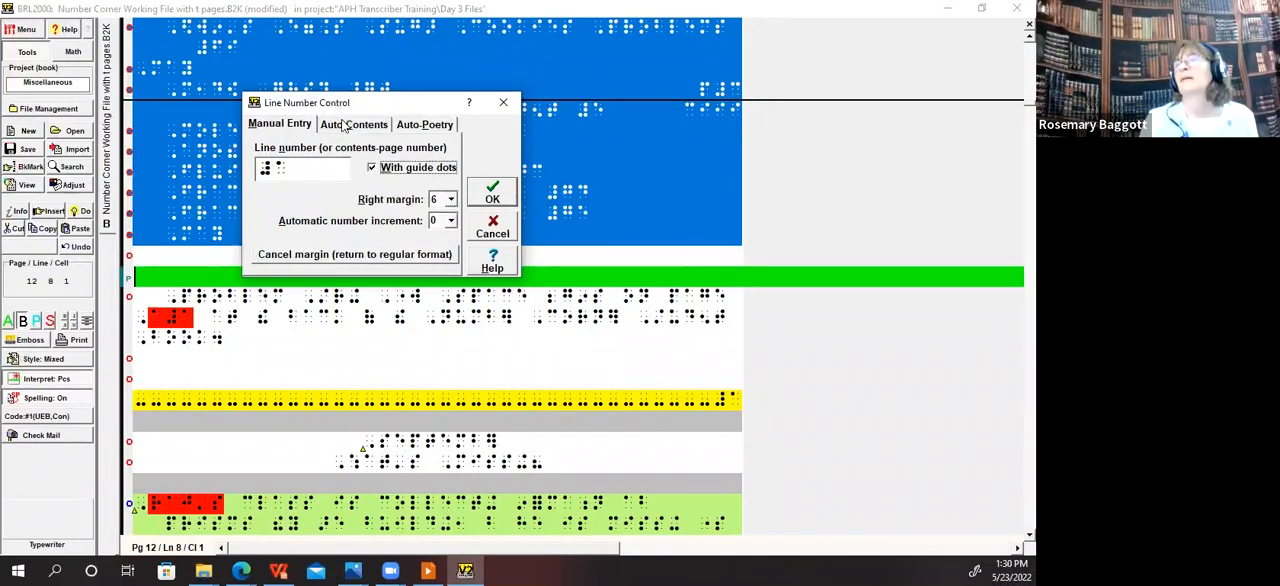
Step: Convert each selected paragraph's last word to a contents page number, accepting numbers but not roman numerals or letter prefixes, and save the file
click(345, 125)
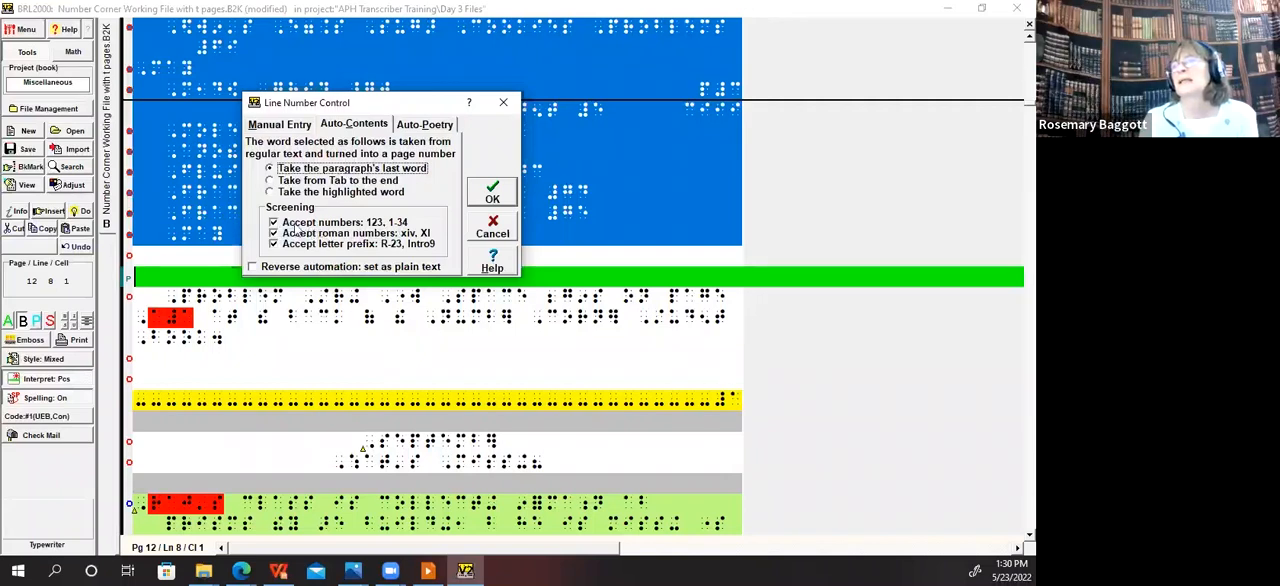
click(274, 233)
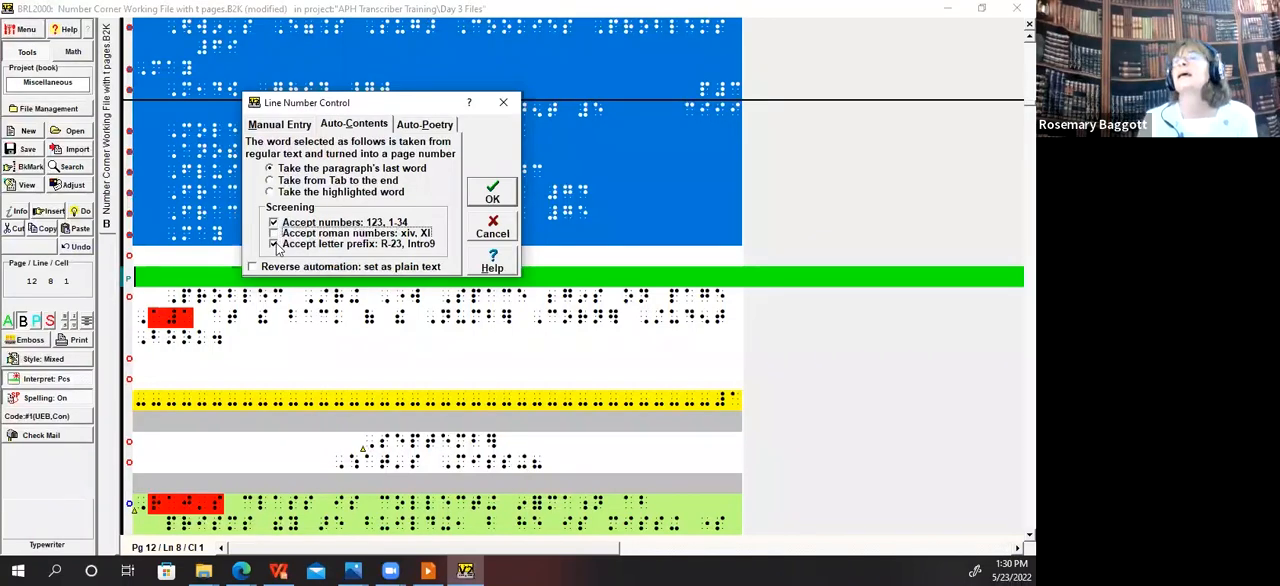
click(276, 245)
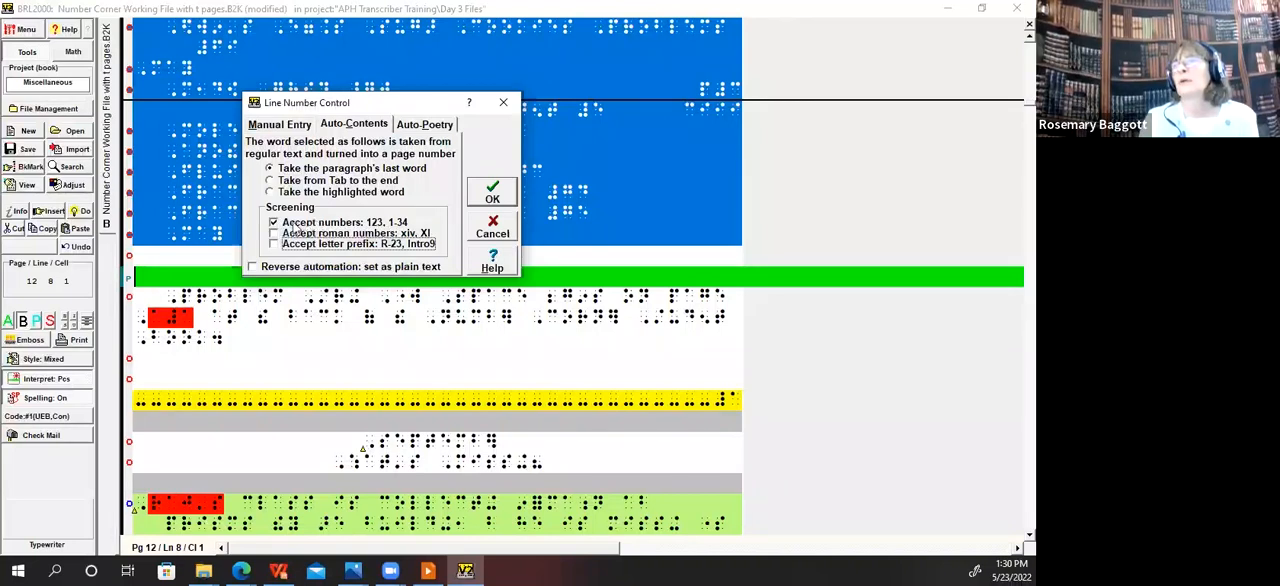
click(493, 193)
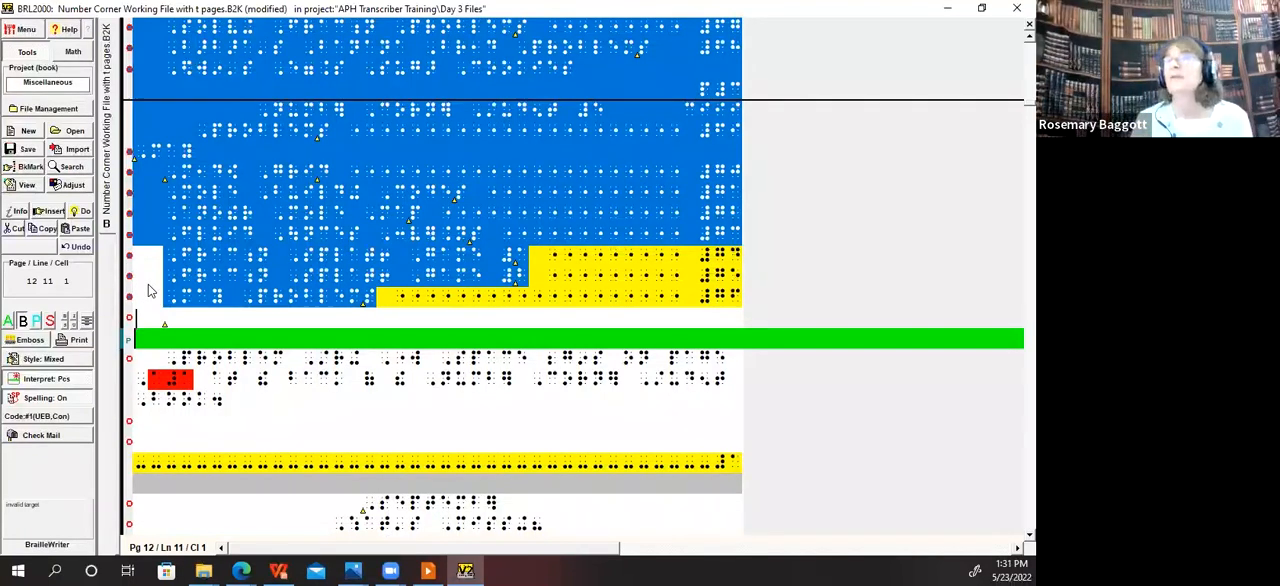
key(ctrl+s)
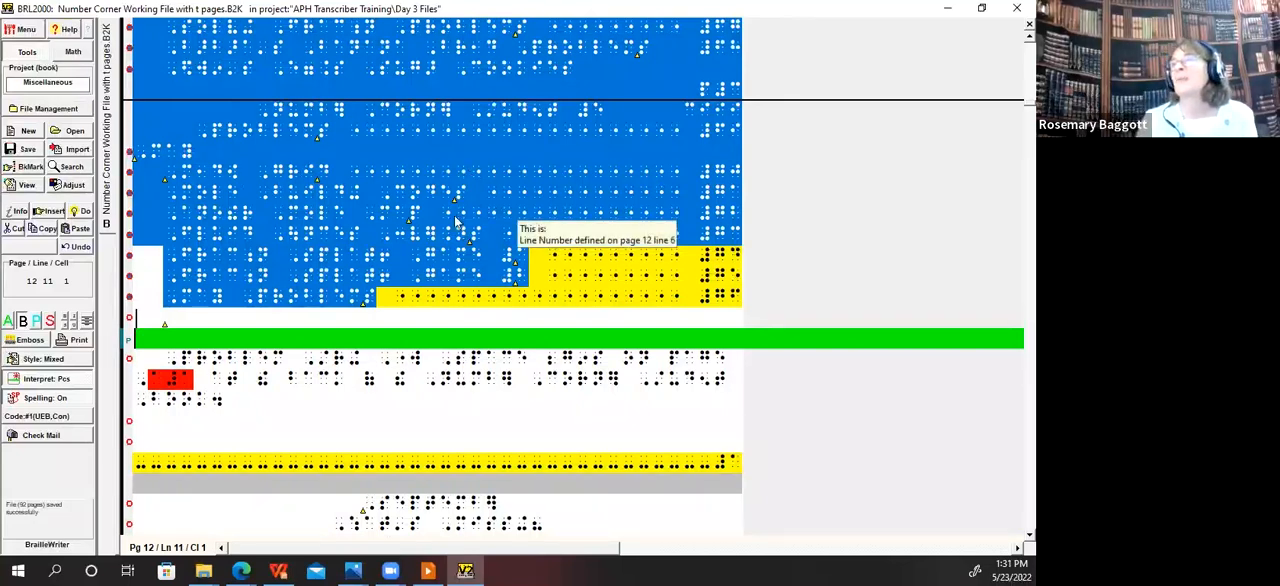
Step: Examine the formatted contents from the Problem String Work Space note back up to the September section
click(360, 333)
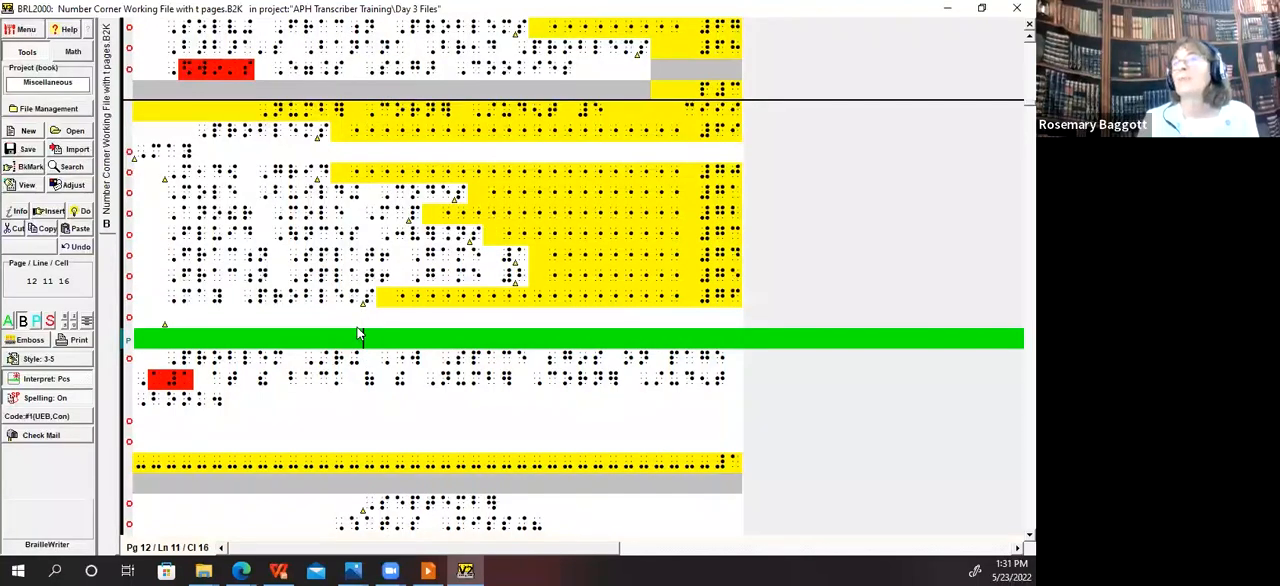
key(Down)
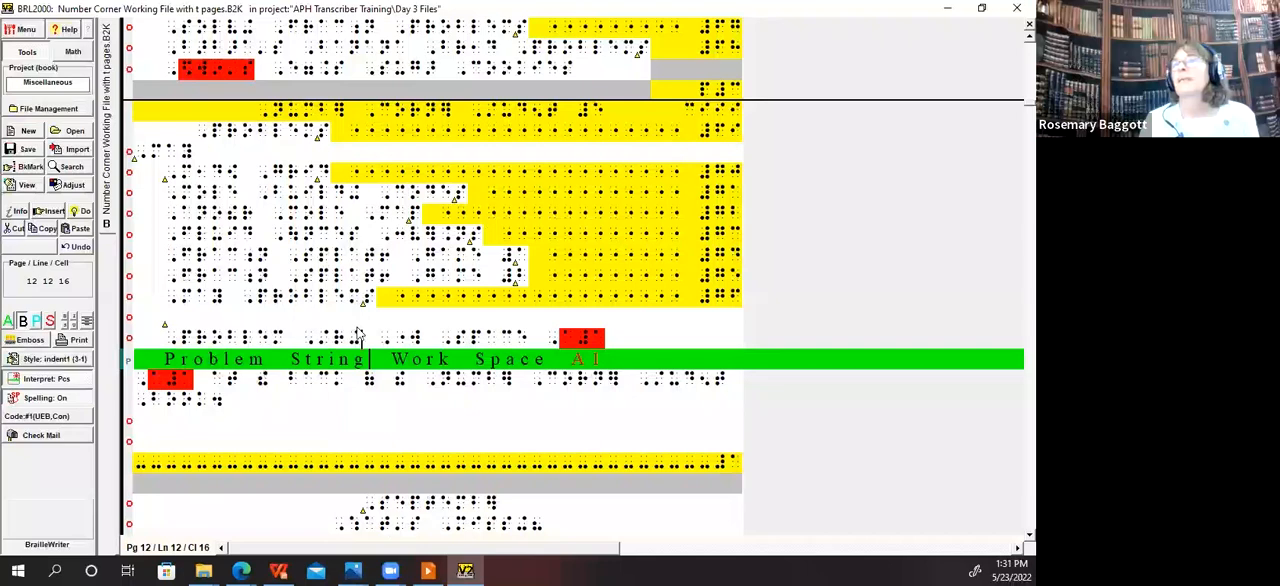
key(Home)
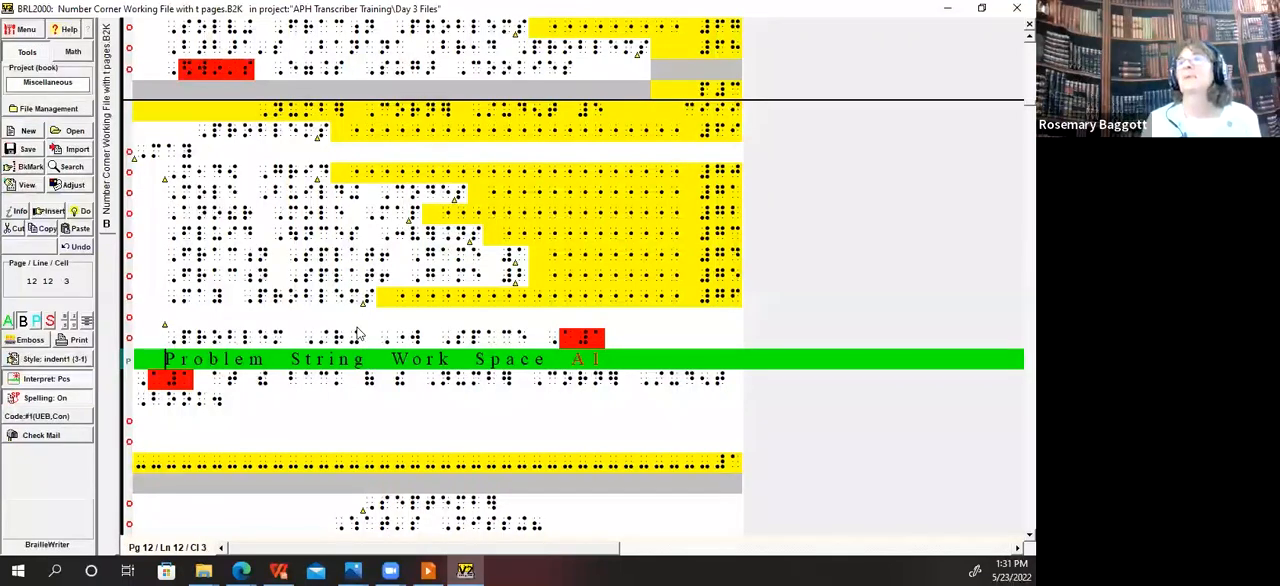
key(Up)
key(Up)
key(Up)
key(Up)
key(Up)
key(Up)
key(Up)
key(Up)
key(Page_Up)
key(Page_Up)
key(Page_Up)
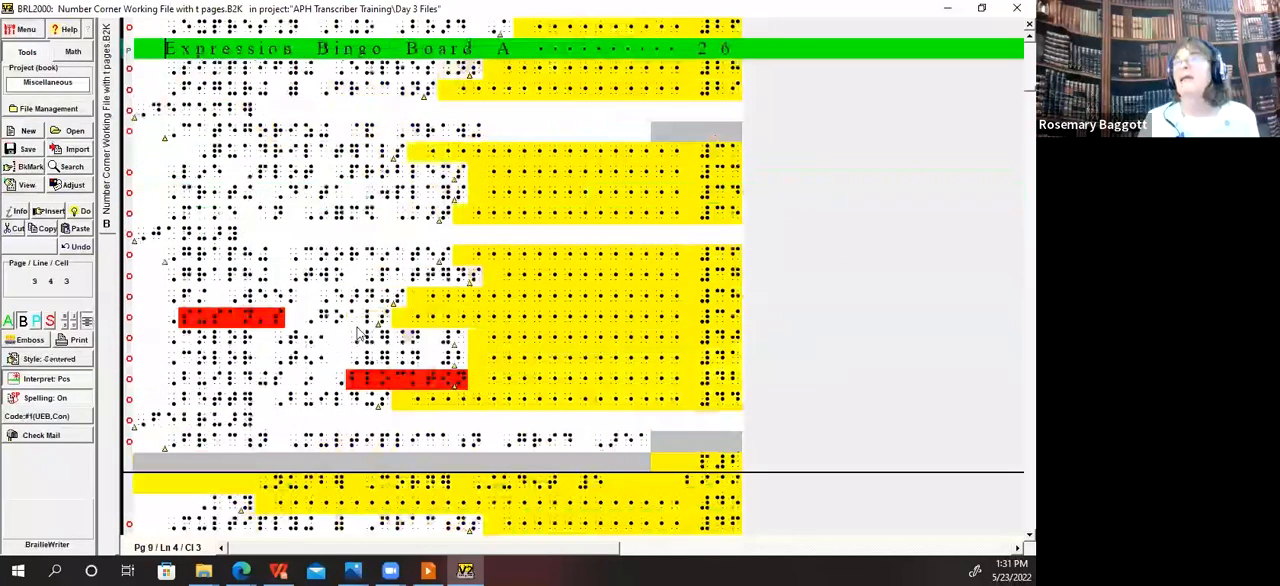
key(Down)
key(Down)
key(Down)
key(Down)
key(Down)
key(Down)
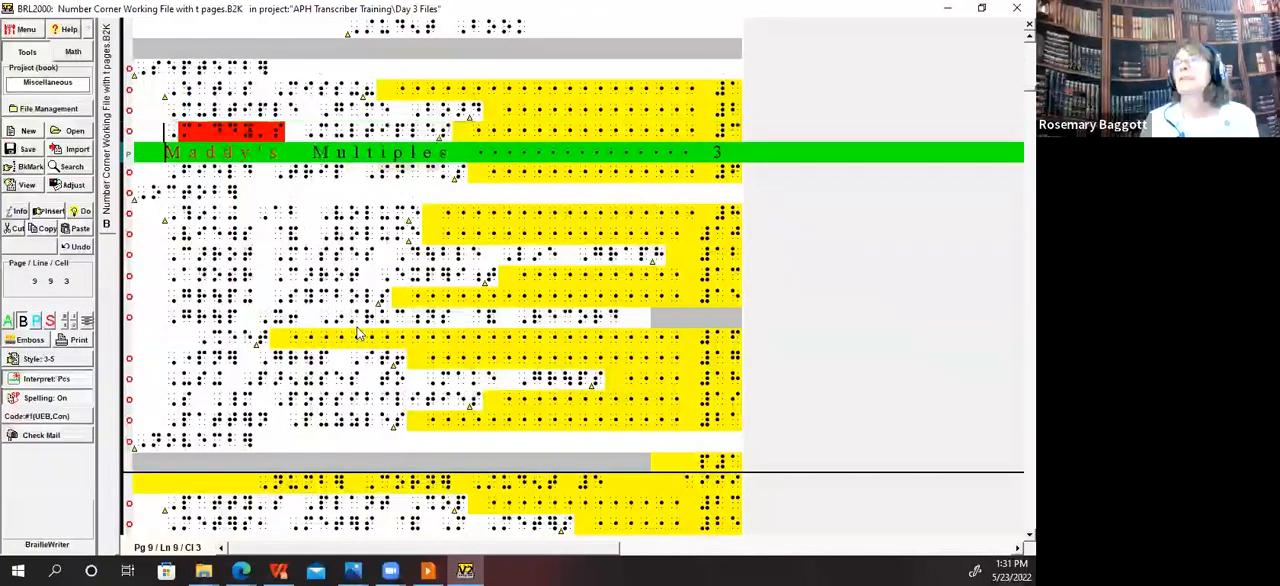
key(Up)
key(Up)
key(Up)
key(Up)
Step: Read down through the October entries and check the runover line of Group It! Instructions & Record Sheet
key(Down)
key(Down)
key(Down)
key(Down)
key(Down)
key(Down)
key(Down)
key(Down)
key(Down)
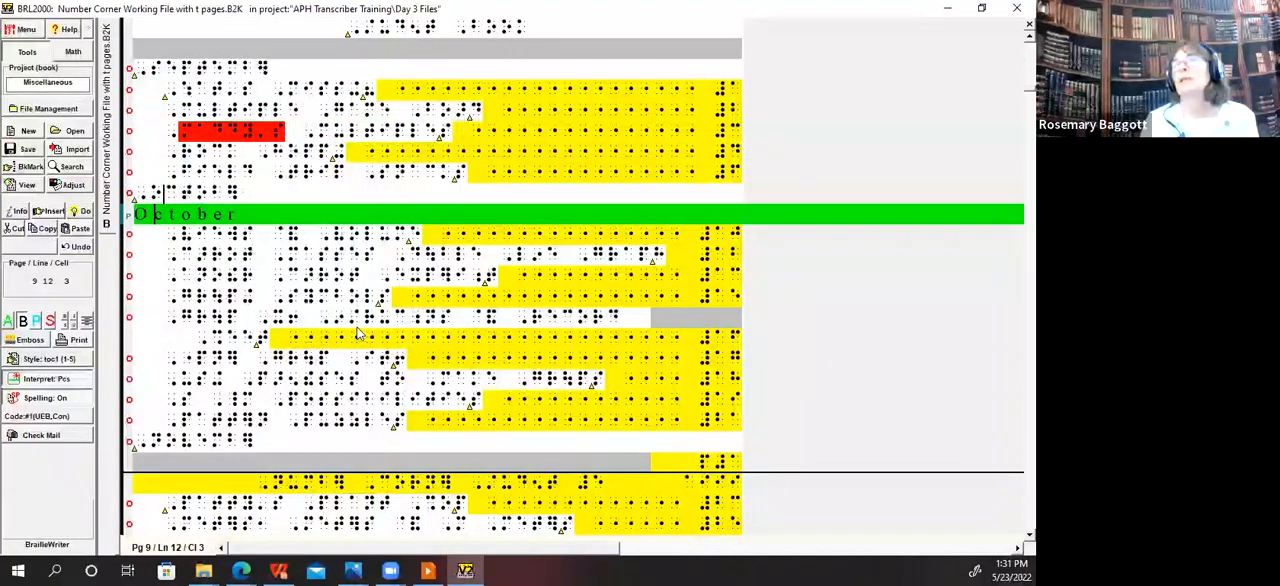
key(Down)
key(Down)
key(Down)
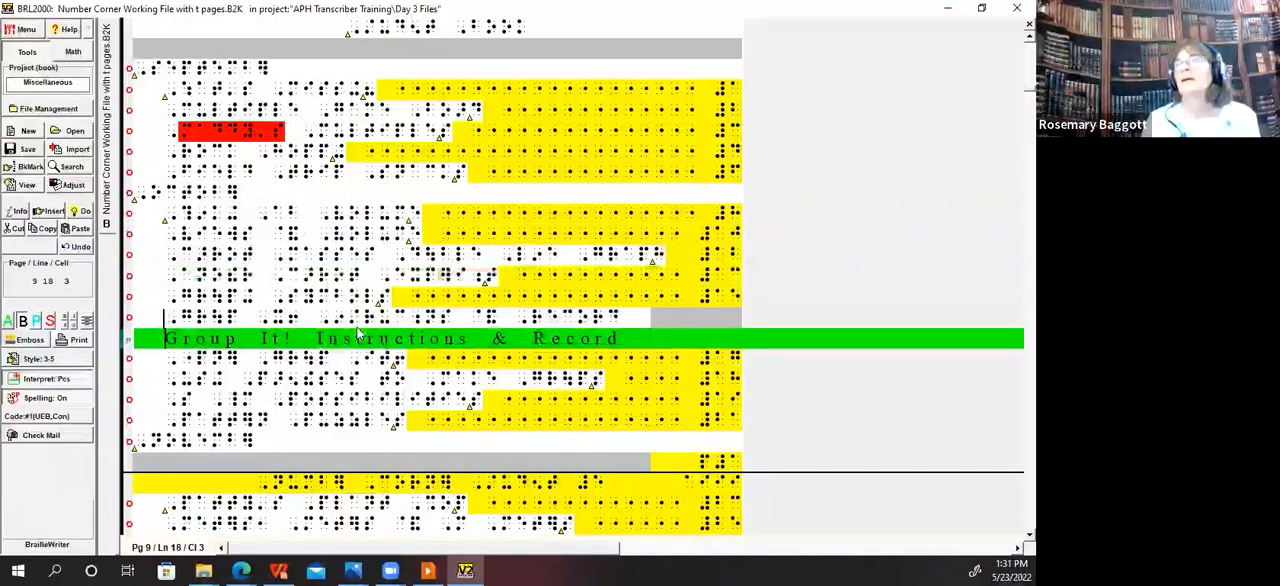
key(Down)
key(Up)
key(Down)
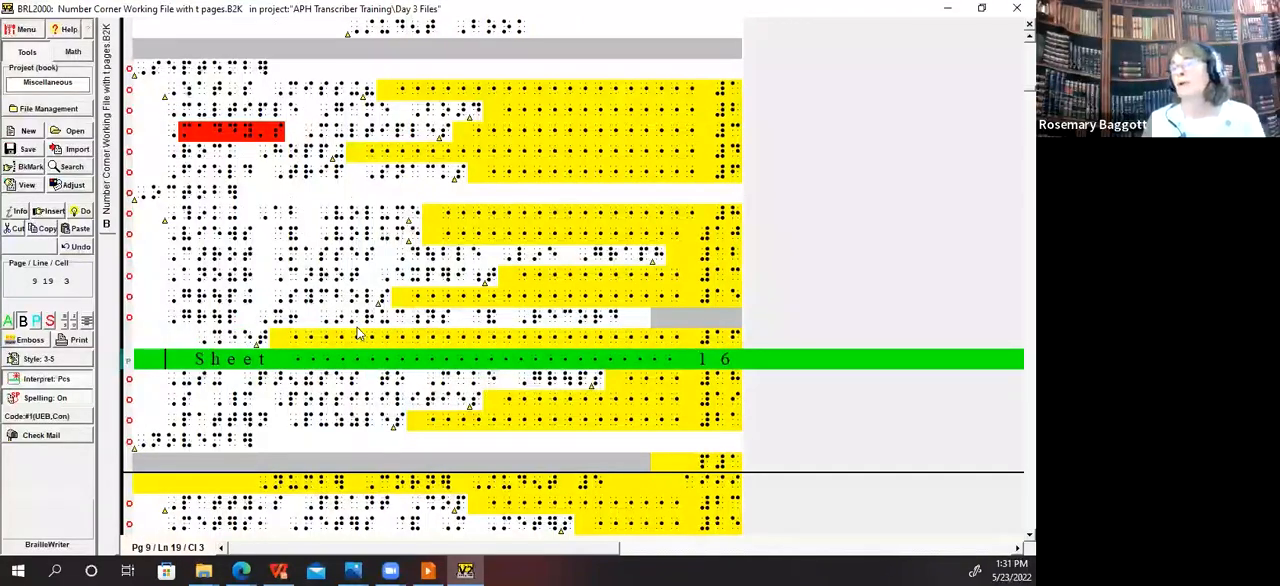
Step: Read down through the remaining October entries and the November and December sections to the January entry Color Ten, Version 2
key(Down)
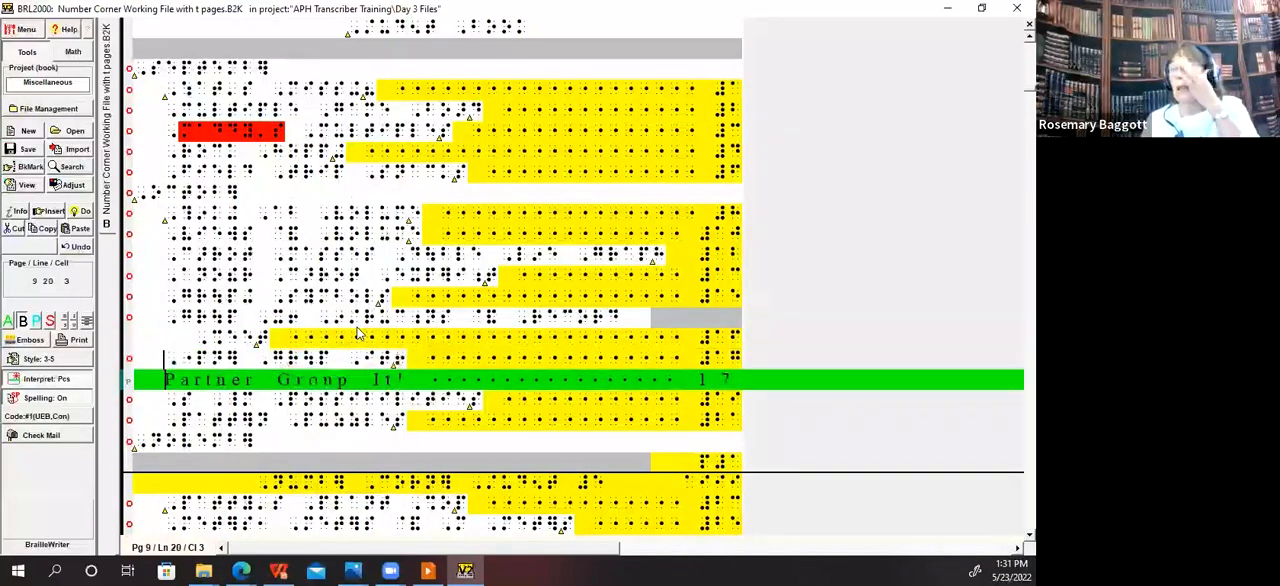
key(Down)
key(Down)
key(Down)
key(Down)
key(Down)
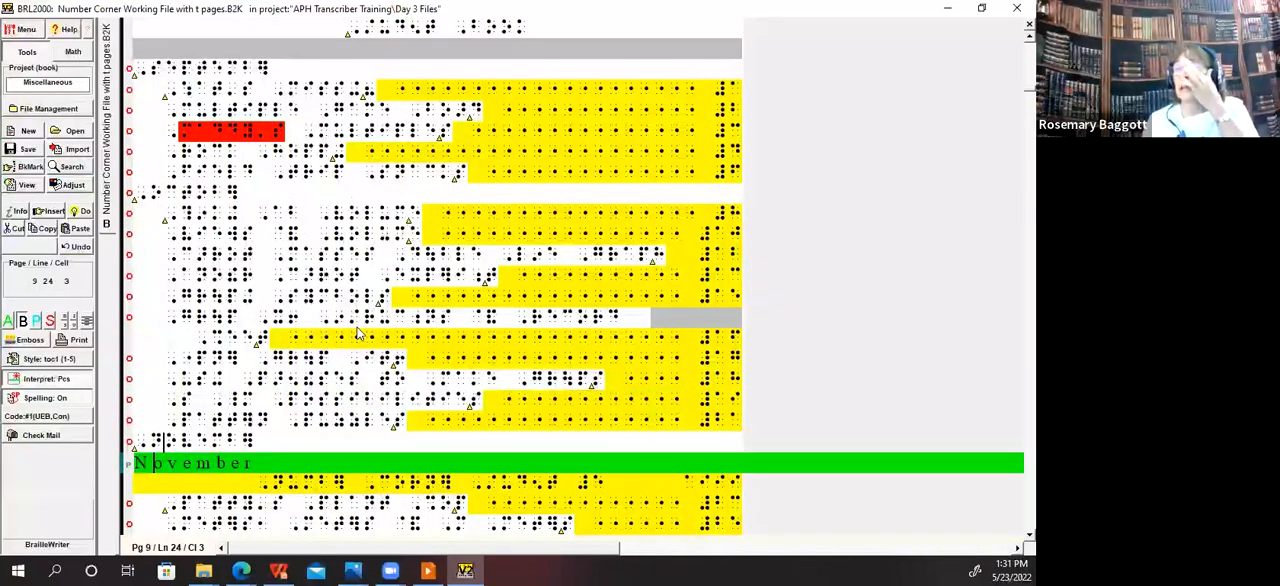
key(Down)
key(Down)
key(Down)
key(Down)
key(Up)
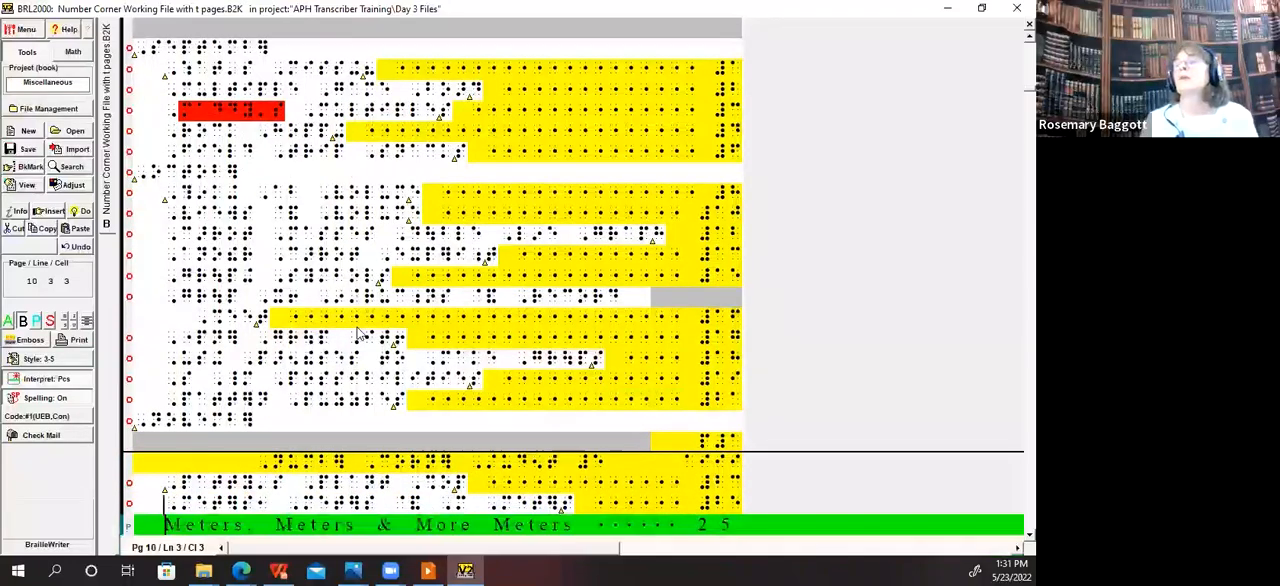
key(Up)
key(Down)
key(Down)
key(Down)
key(Down)
key(Down)
key(Down)
key(Down)
key(Down)
key(Down)
key(Down)
key(Down)
key(Down)
key(Down)
key(Down)
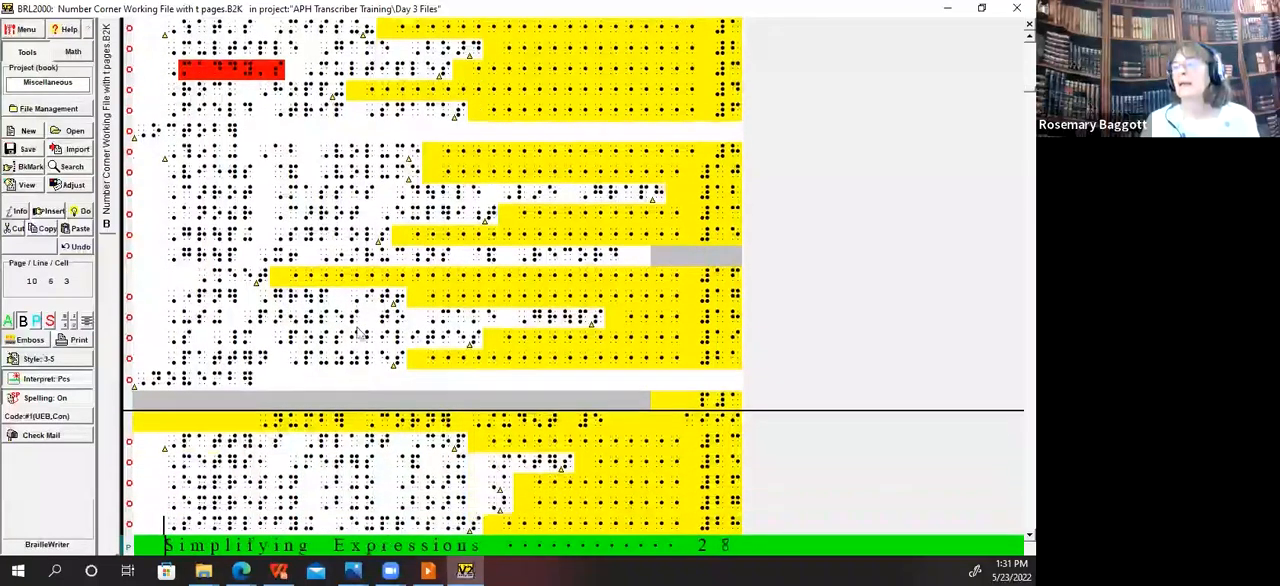
Step: Go back to the December section and check the runover line containing Quadrilaterals, its guide dots and its page number
key(Down)
key(Down)
key(Down)
key(Down)
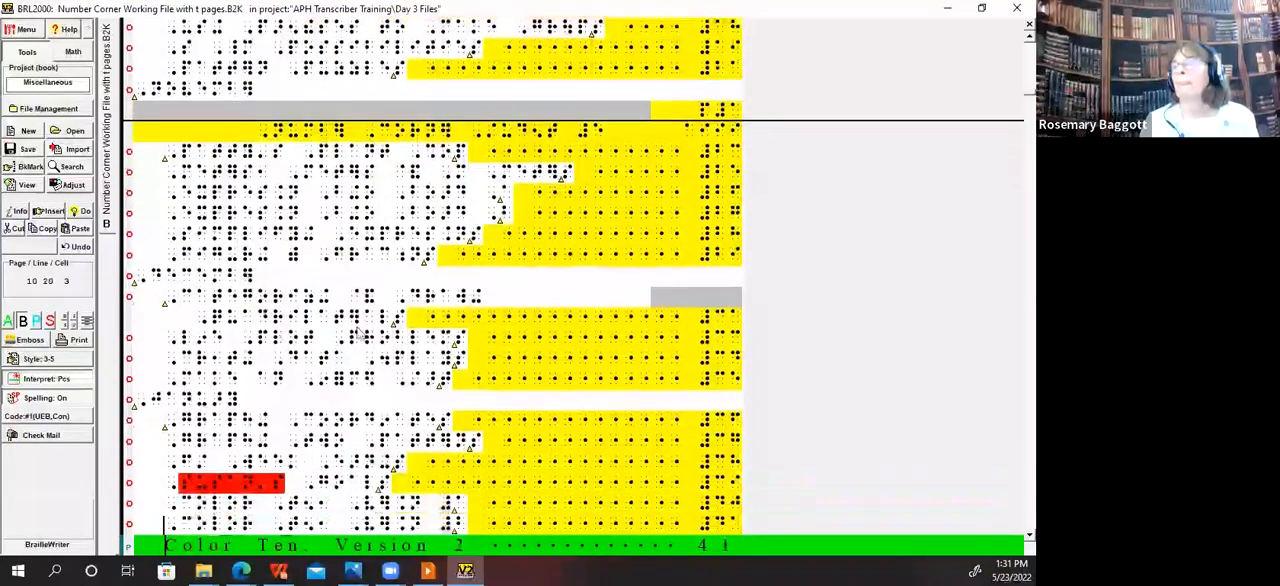
key(Up)
key(Up)
key(Up)
key(Up)
key(Up)
key(Up)
key(Up)
key(Up)
key(Up)
key(Up)
key(Up)
key(Up)
key(Up)
key(Up)
key(Down)
Step: Examine the remaining contents entries from December through May, down to the Problem String Work Space note
key(Down)
key(Down)
key(Down)
key(Right)
key(Right)
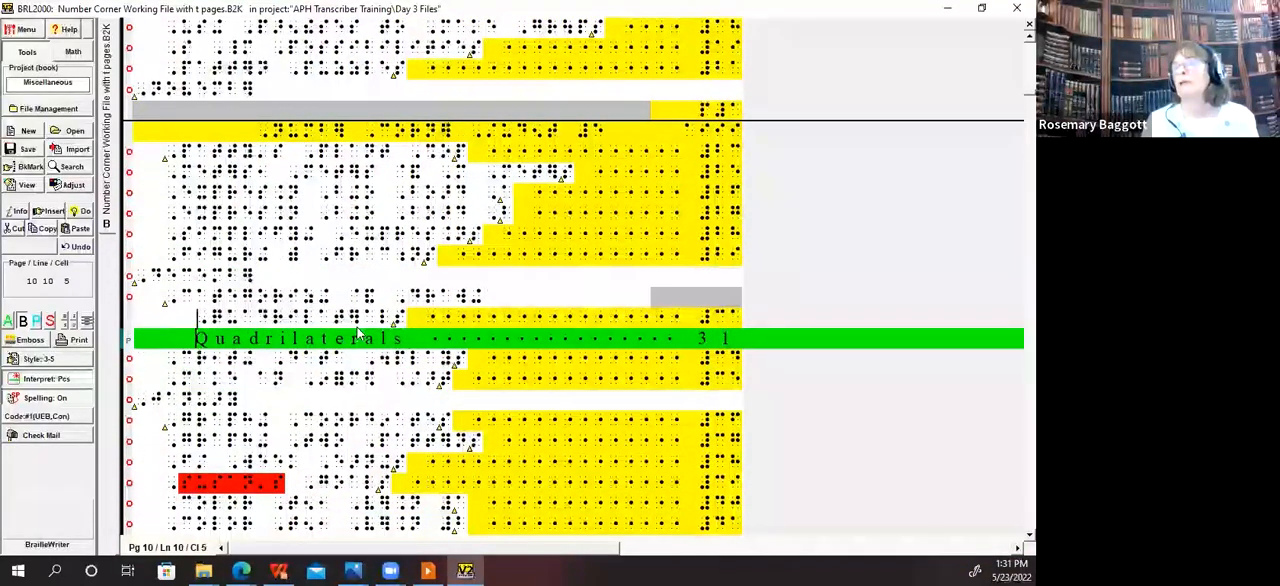
key(Down)
key(Down)
key(Down)
key(Down)
key(Down)
key(Down)
key(Down)
key(Down)
key(Down)
key(Down)
key(Down)
key(Down)
key(Down)
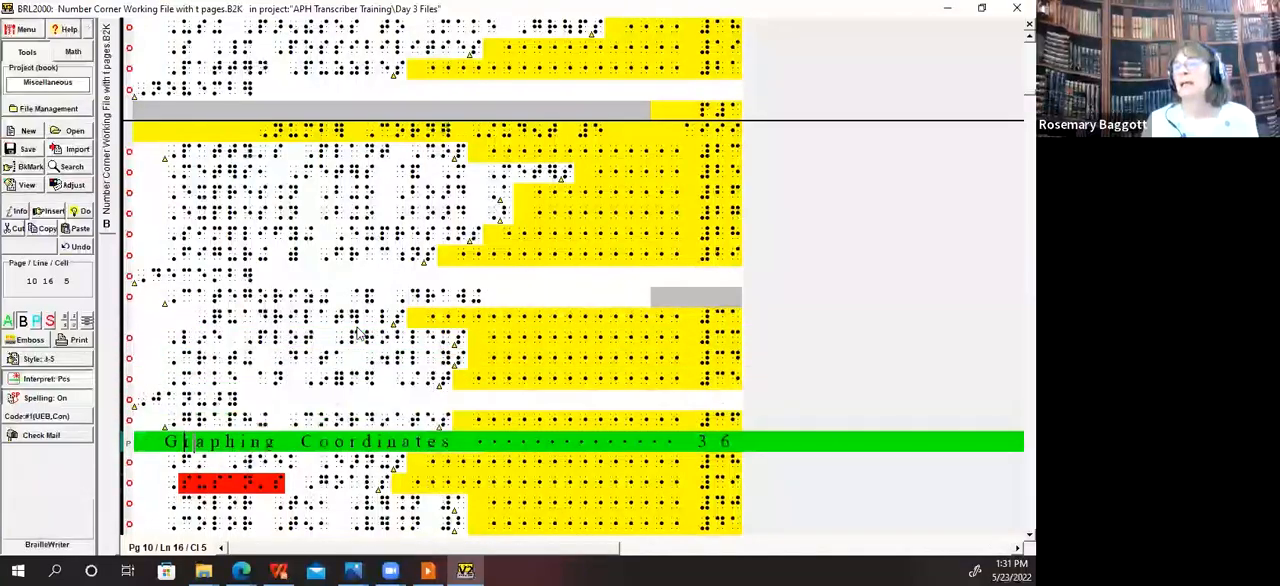
key(Down)
key(Down)
key(Down)
key(Down)
key(Down)
key(Down)
key(Down)
key(Down)
key(Down)
key(Down)
key(Down)
key(Down)
key(Down)
key(Down)
key(Down)
key(Down)
key(Down)
key(Down)
key(Down)
key(Down)
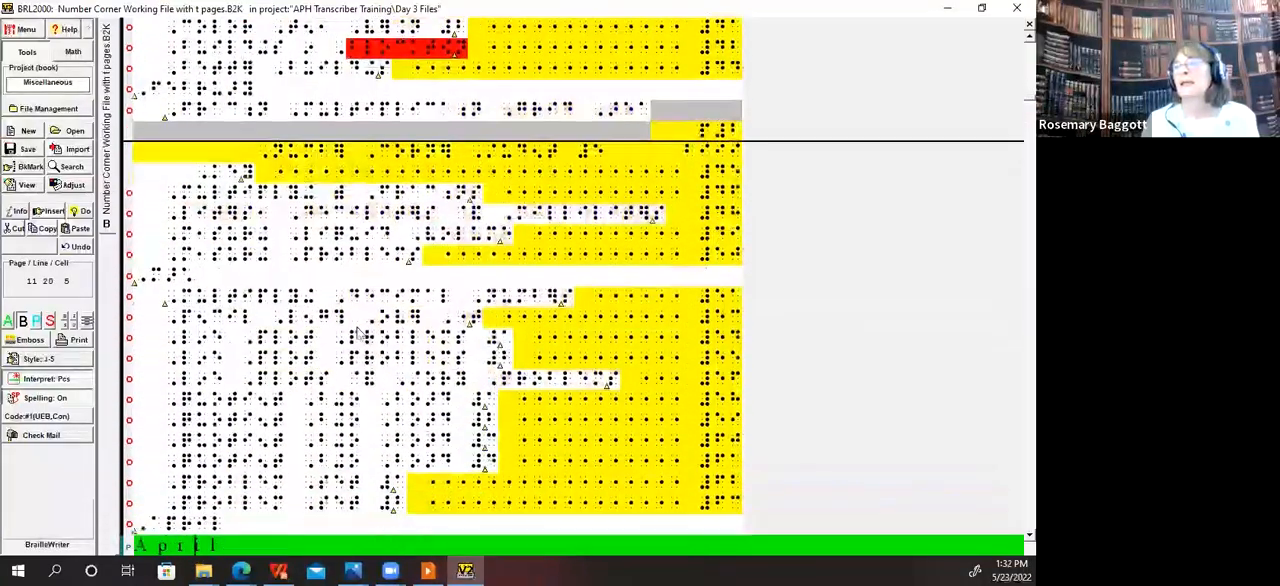
key(Down)
key(Down)
key(Down)
key(Down)
key(Down)
key(Down)
key(Down)
key(Down)
key(Down)
key(Down)
key(Down)
key(Down)
key(Down)
key(Down)
key(Down)
key(Down)
key(Down)
key(Down)
key(Down)
key(Down)
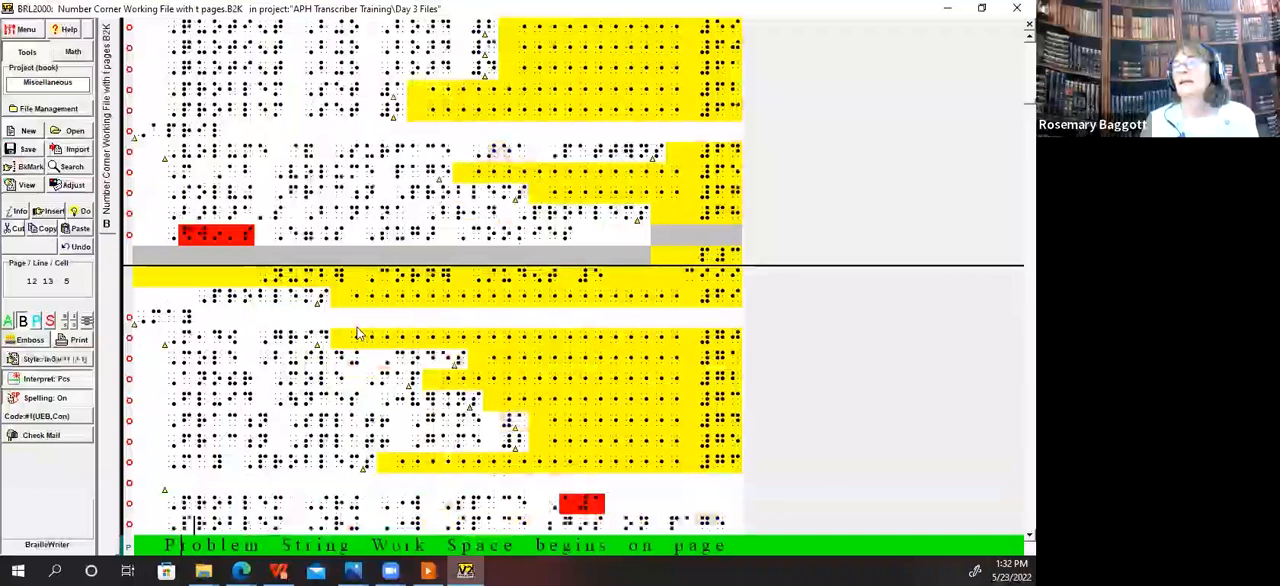
Step: Examine the Problem String Work Space A1 line and the sentence below it, checking the line's end and the blank line above
key(Down)
key(Down)
key(Down)
key(Down)
key(Down)
key(Down)
key(Down)
key(Up)
key(Up)
key(Up)
key(Up)
key(Up)
key(Up)
key(Up)
key(Up)
key(Up)
key(Up)
key(Up)
key(Up)
key(Up)
key(Up)
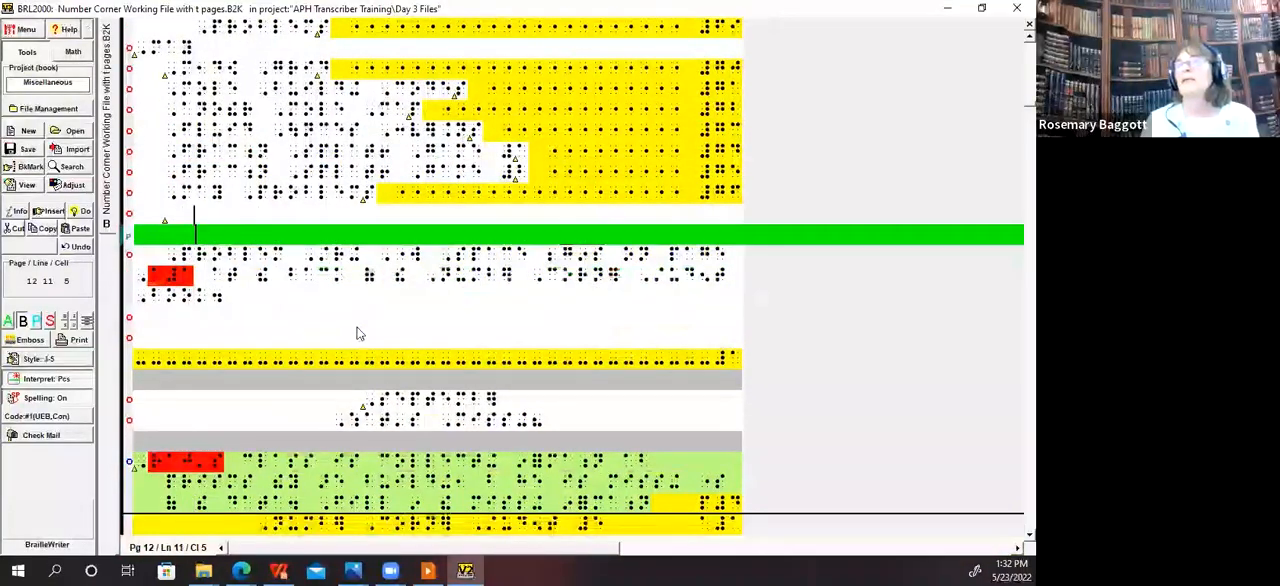
key(Down)
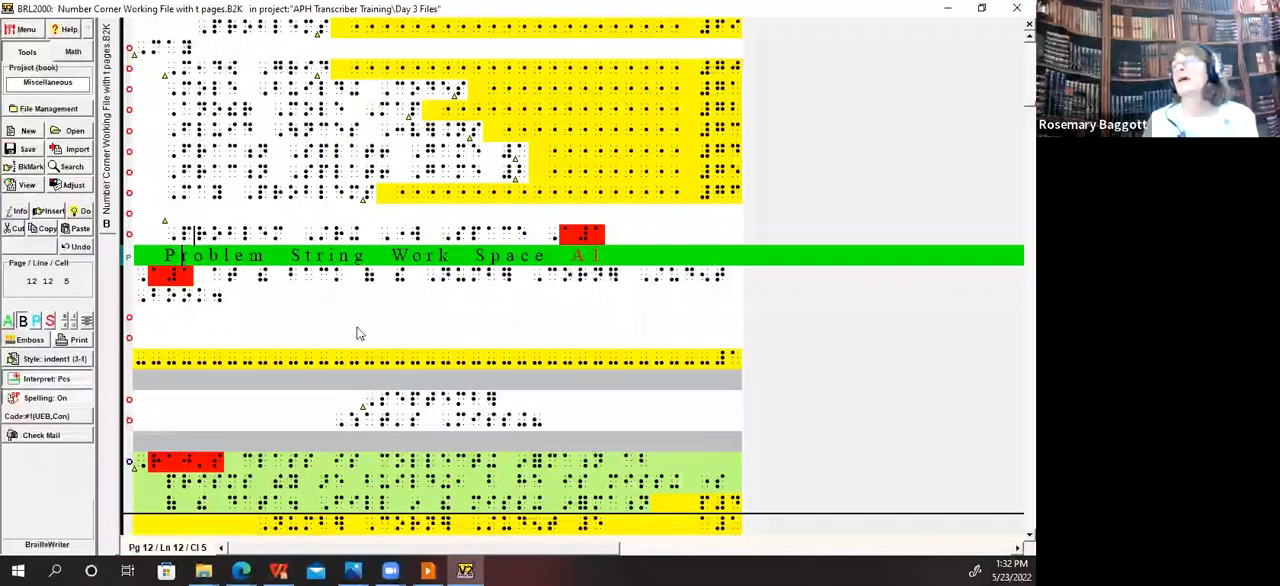
key(Down)
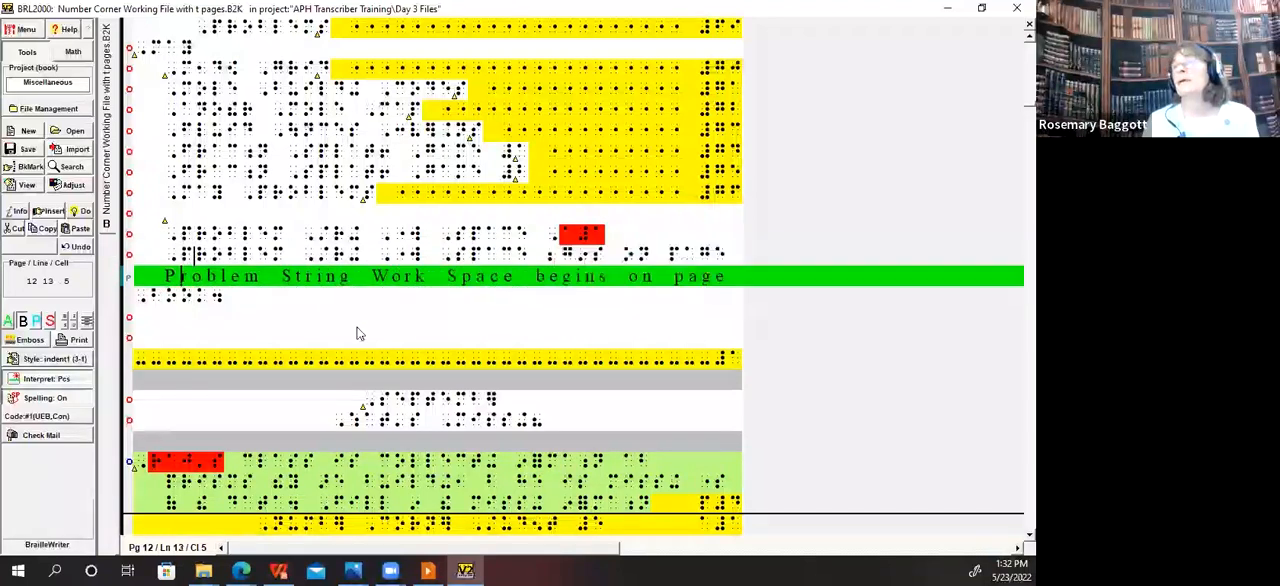
key(Up)
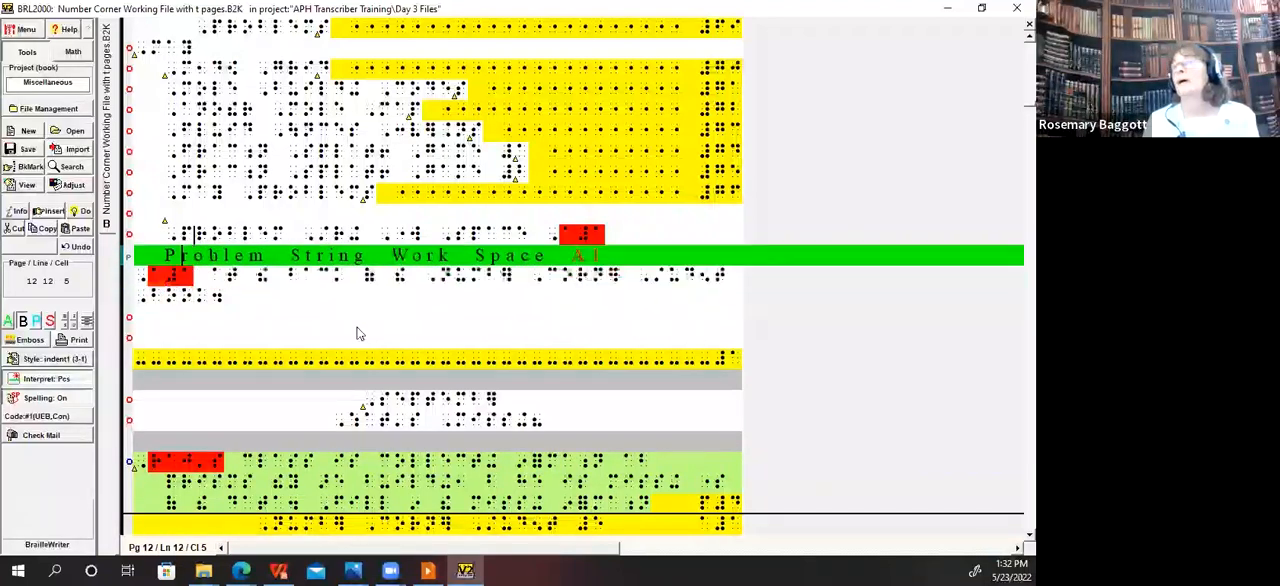
key(End)
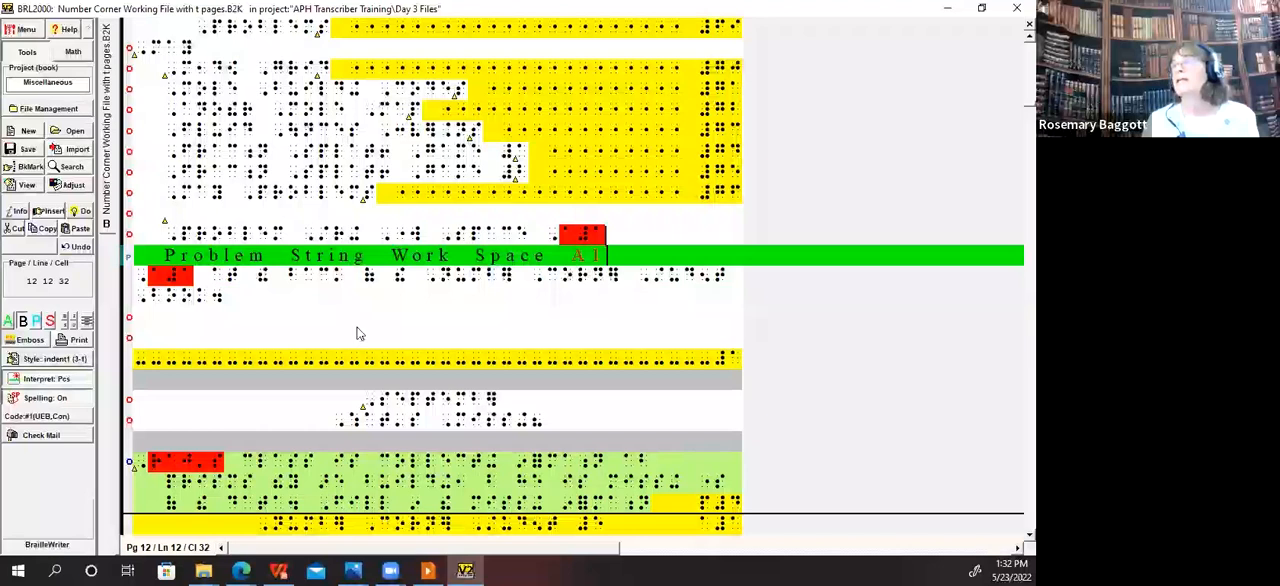
key(Up)
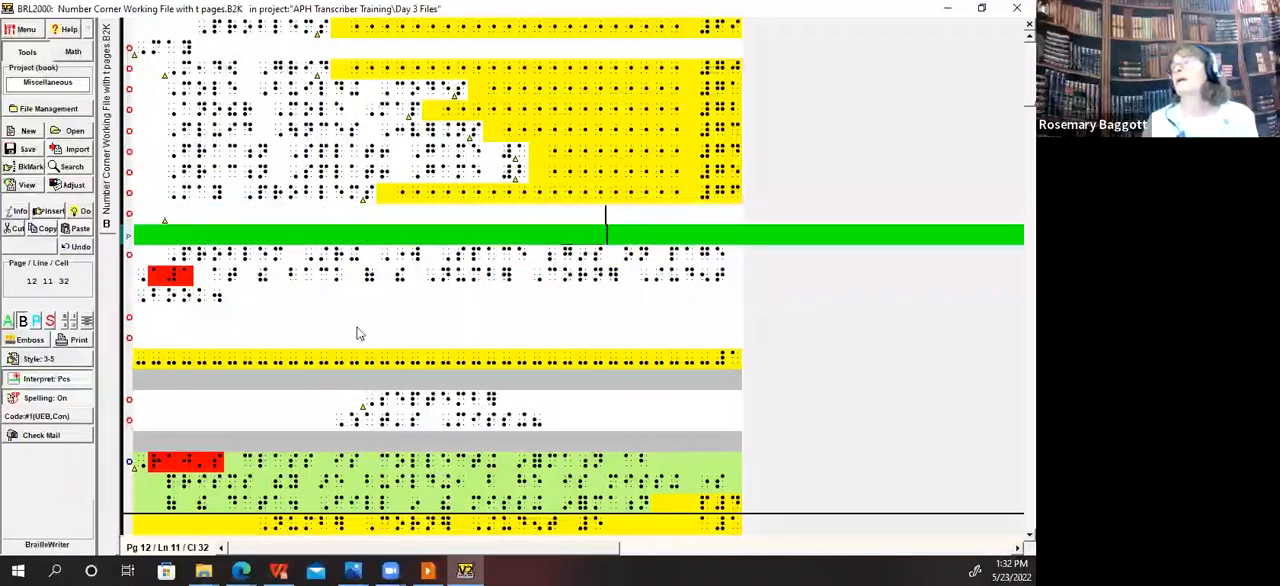
key(Down)
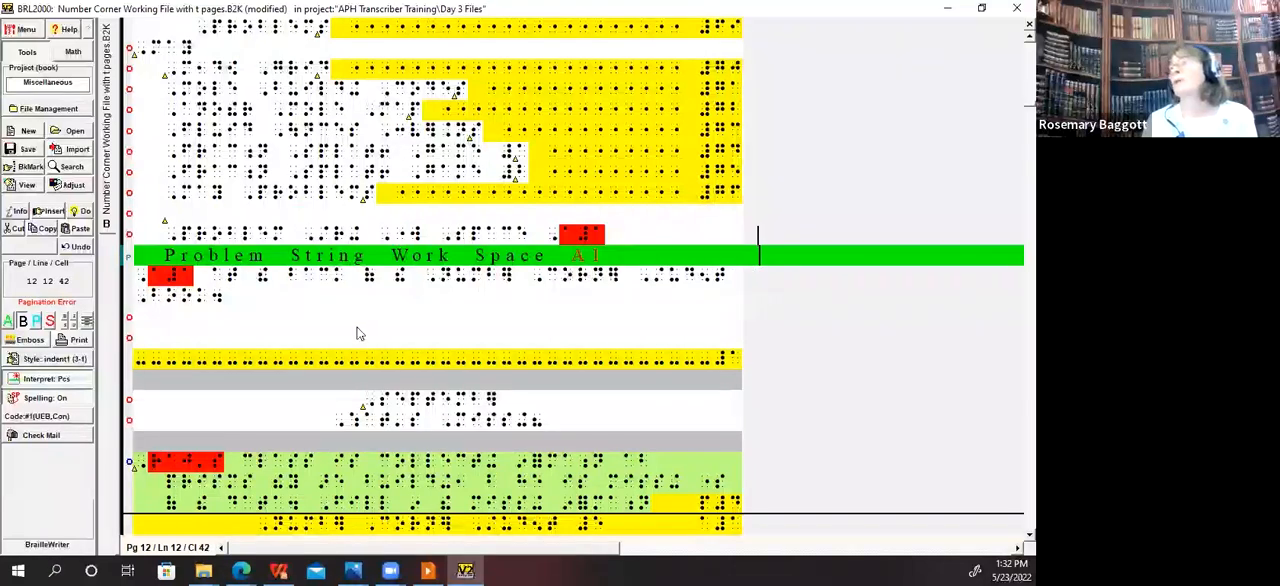
Step: Remove the extra blank cells after A1 on the first line of the Problem String Work Space note
key(BackSpace)
key(BackSpace)
key(BackSpace)
key(BackSpace)
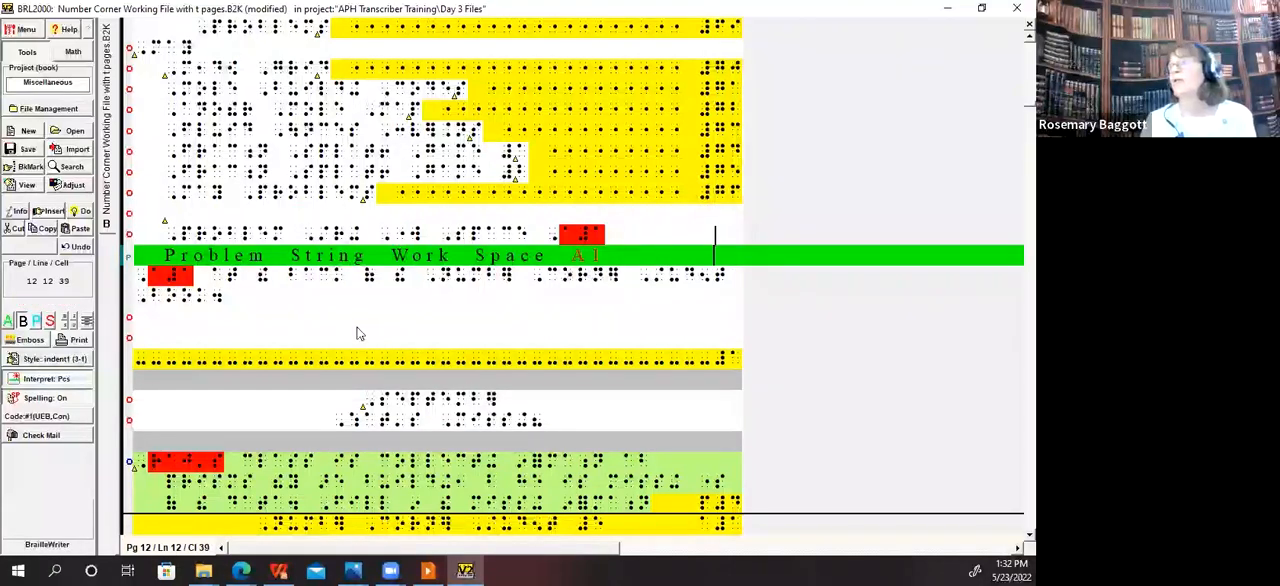
key(BackSpace)
key(BackSpace)
key(BackSpace)
Step: Move the word "page" down to the line with A1 and remove that line's indent so it starts in cell 1
key(Down)
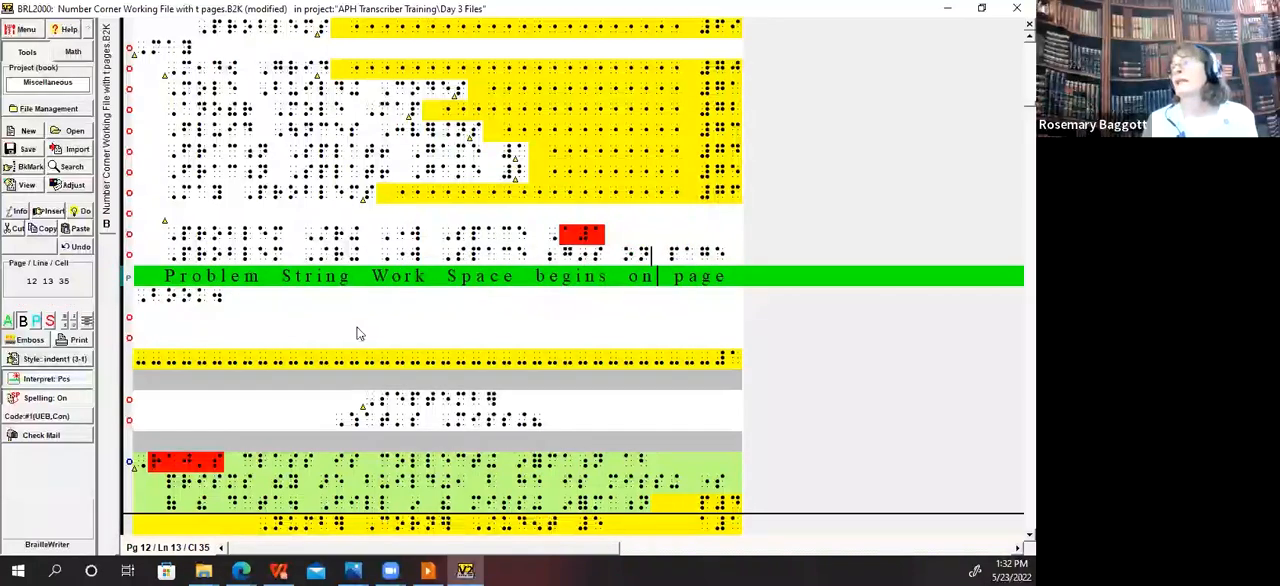
key(Down)
key(Home)
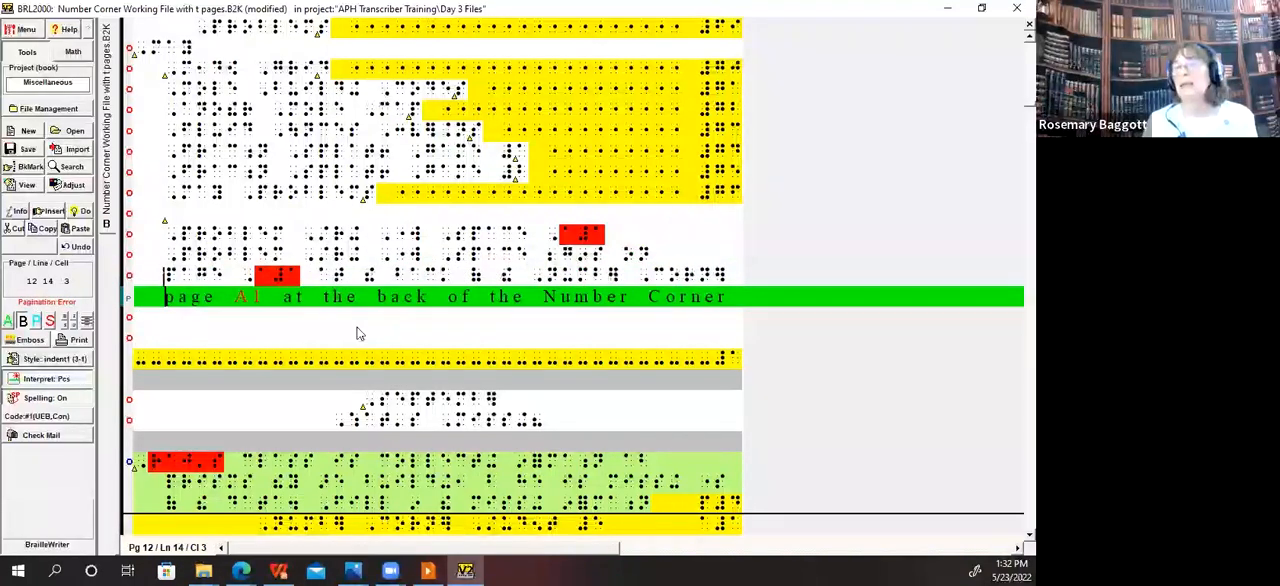
key(BackSpace)
key(BackSpace)
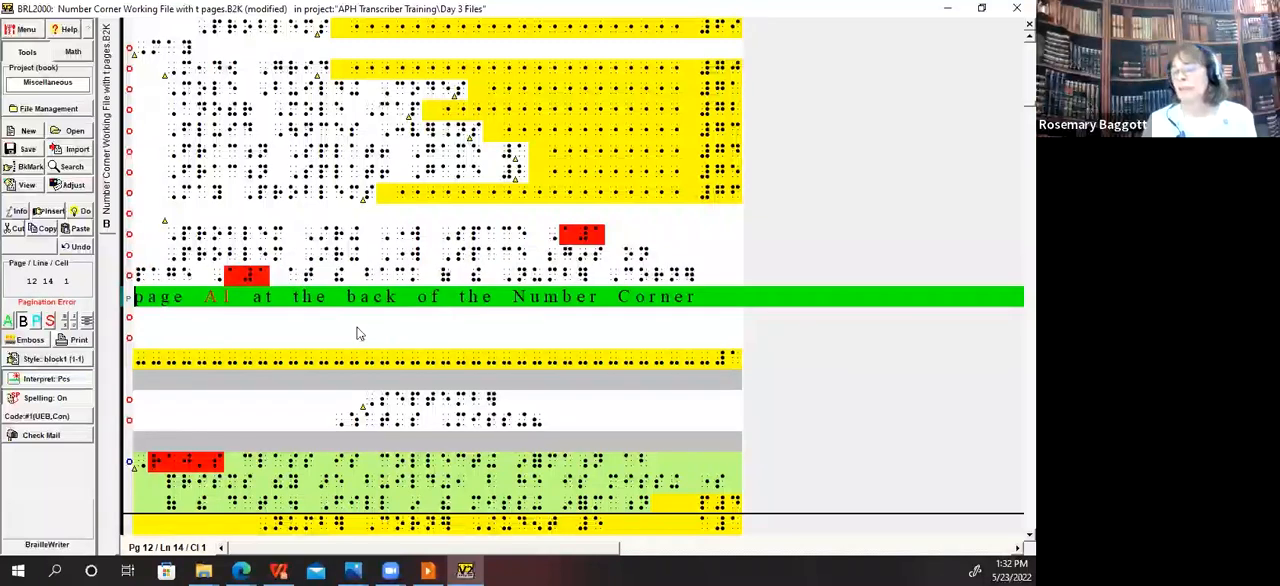
Step: Break the note's line before "Corner" so that word begins the last line with "Student Book."
key(End)
key(ctrl+Left)
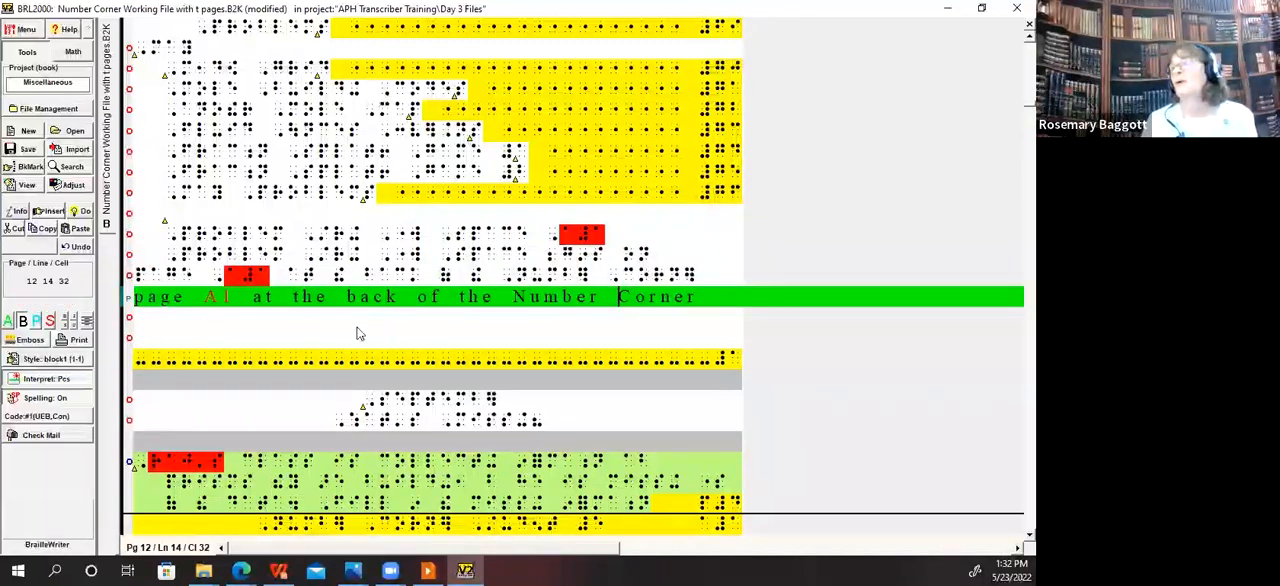
key(Return)
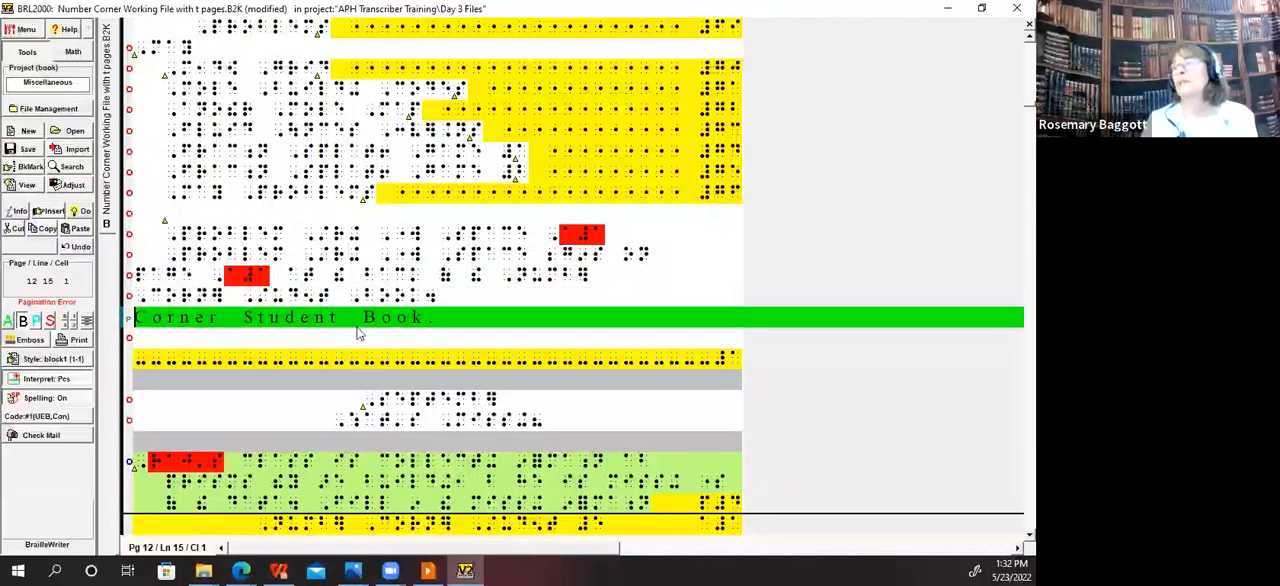
key(Return)
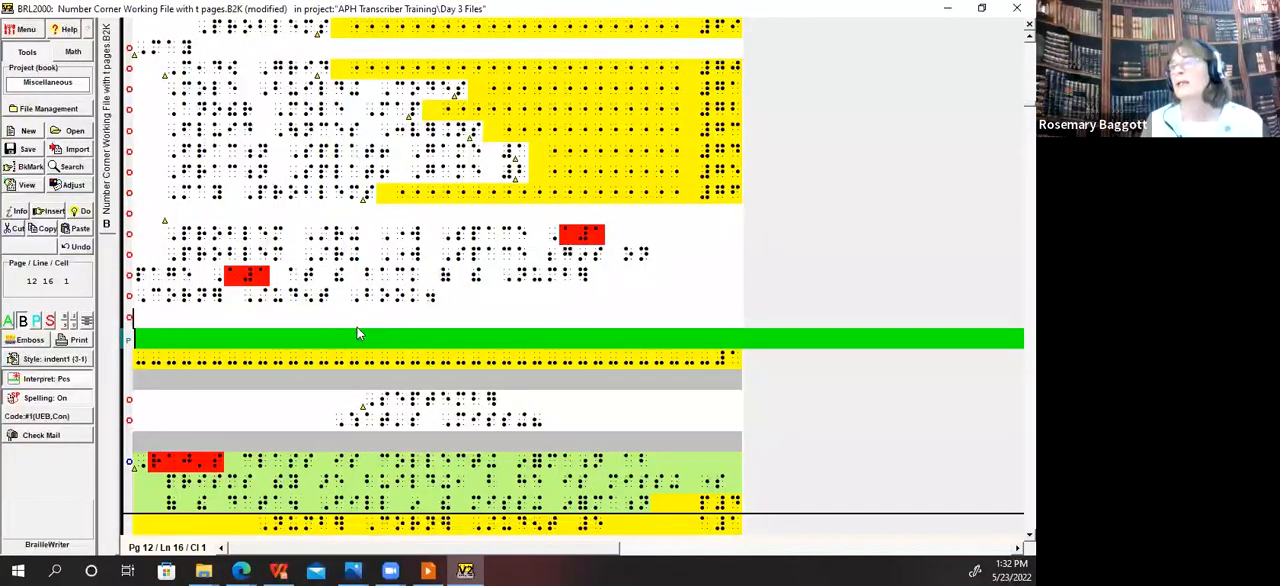
Step: Check the blank lines above the dashed page-change line after the note, and save the file
key(Down)
key(Down)
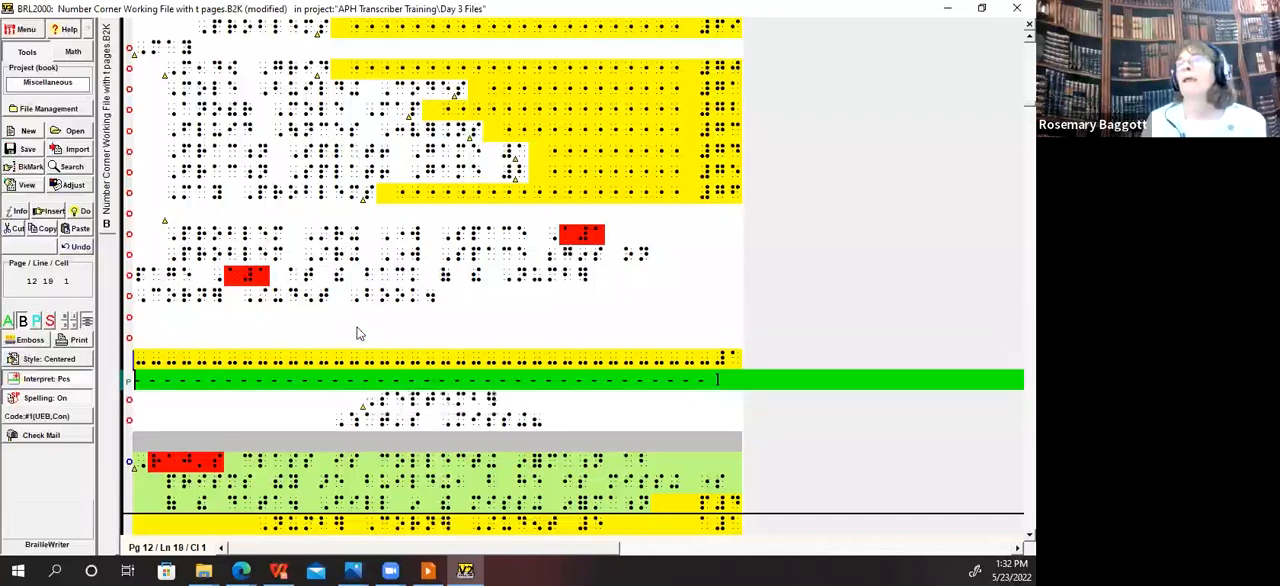
key(Up)
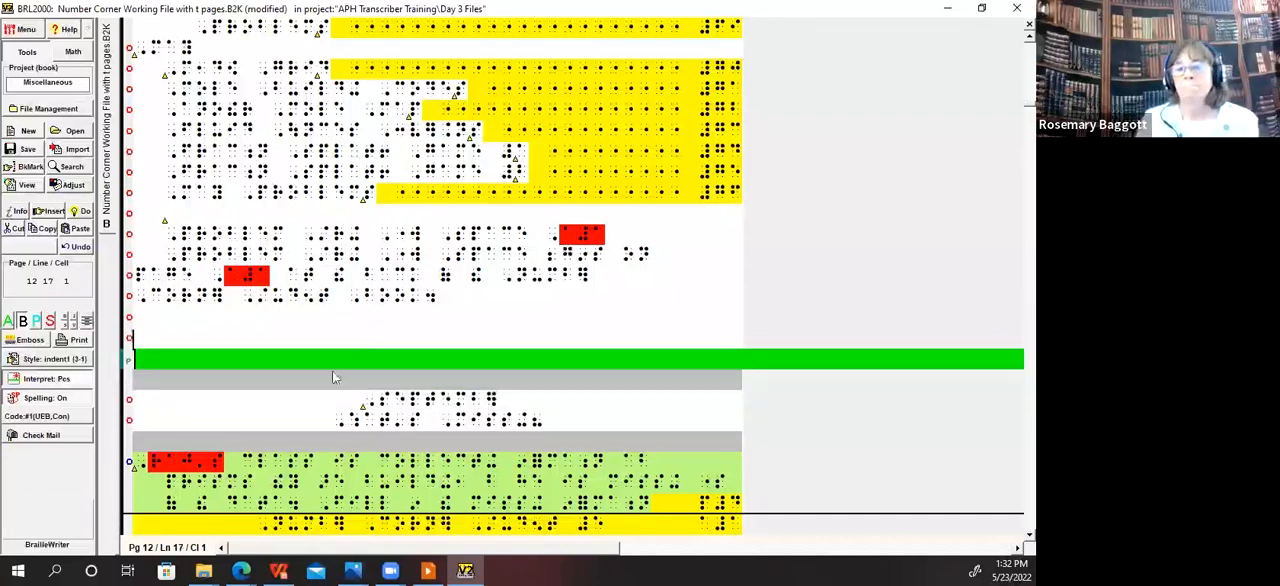
key(alt+f)
key(s)
key(Down)
key(Down)
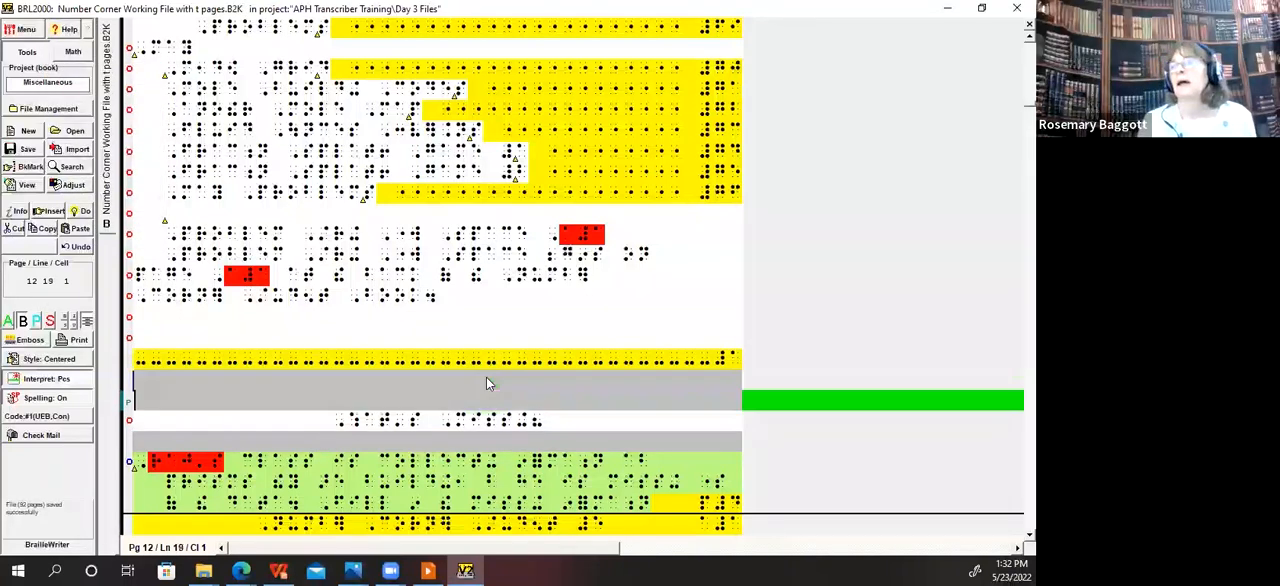
key(Up)
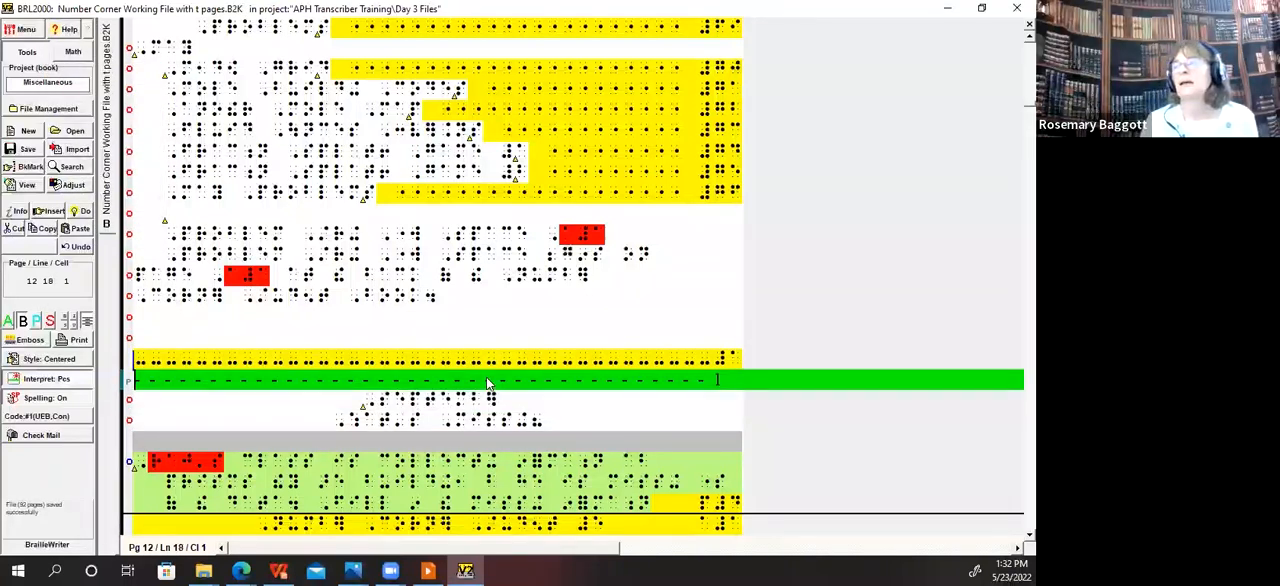
key(Up)
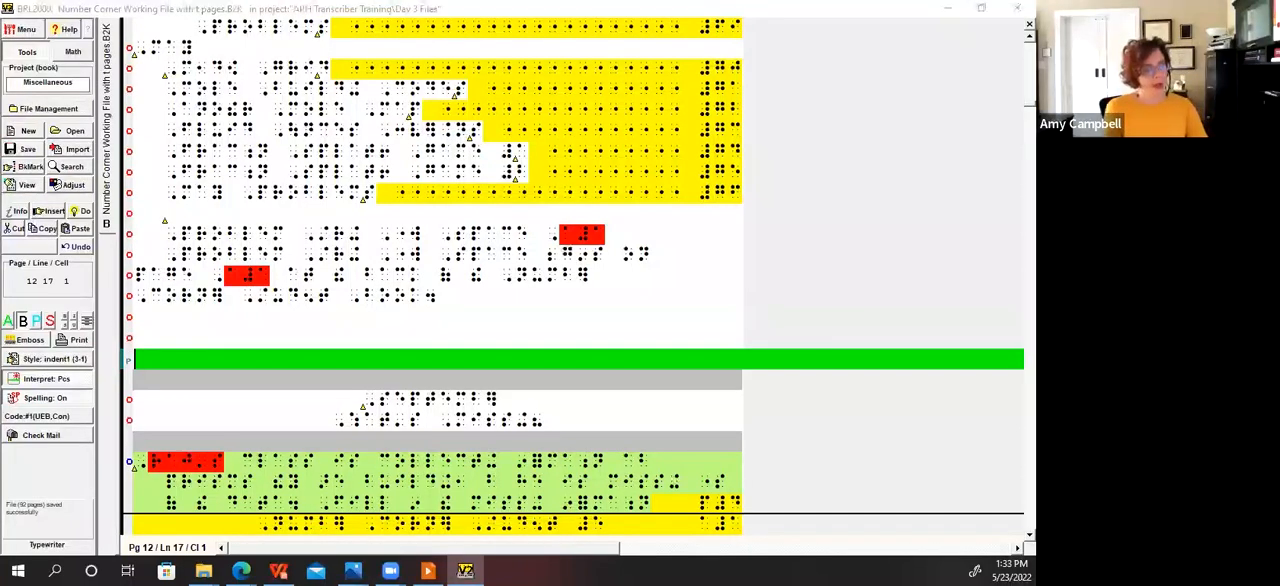
Step: Switch to the Photos window with the printed Student Book contents page and minimize it
key(alt+Tab)
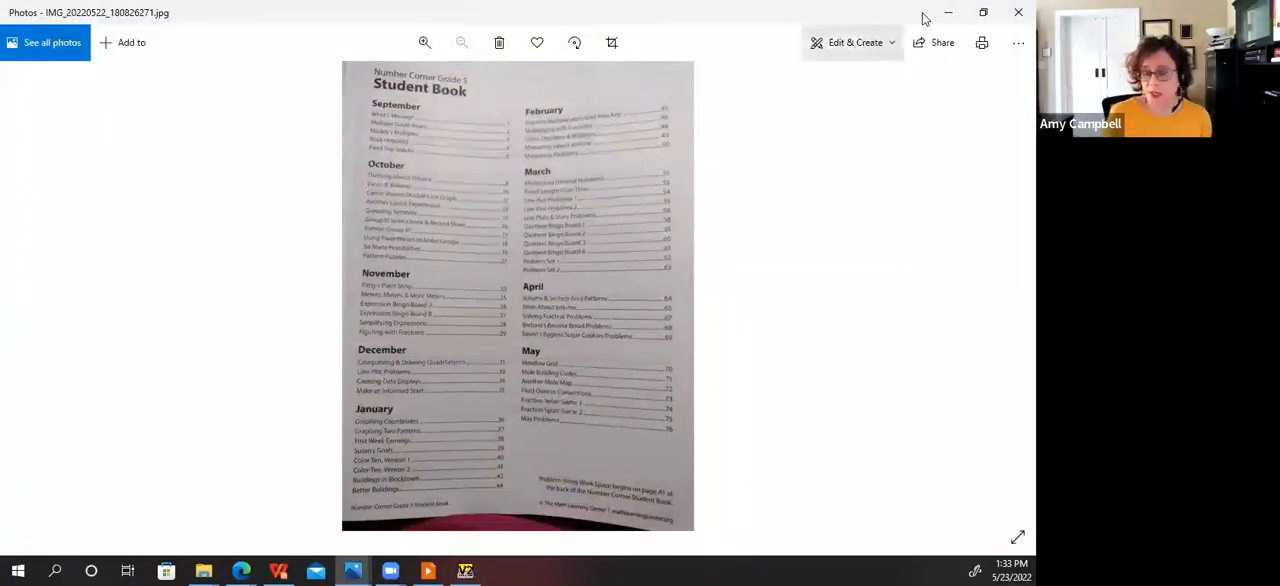
click(946, 11)
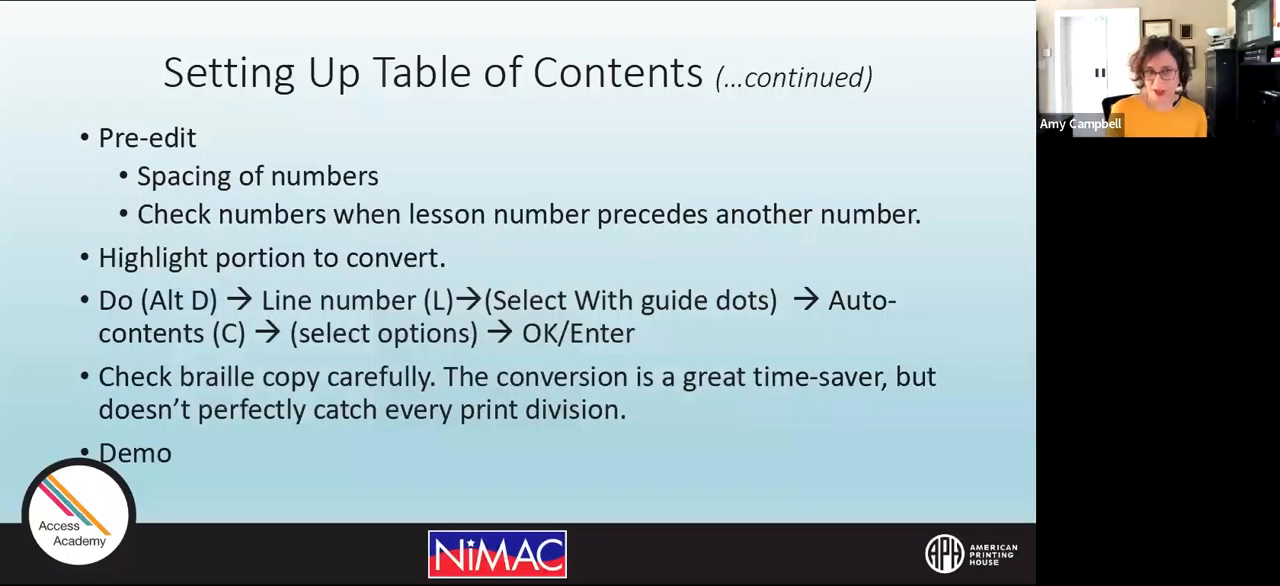
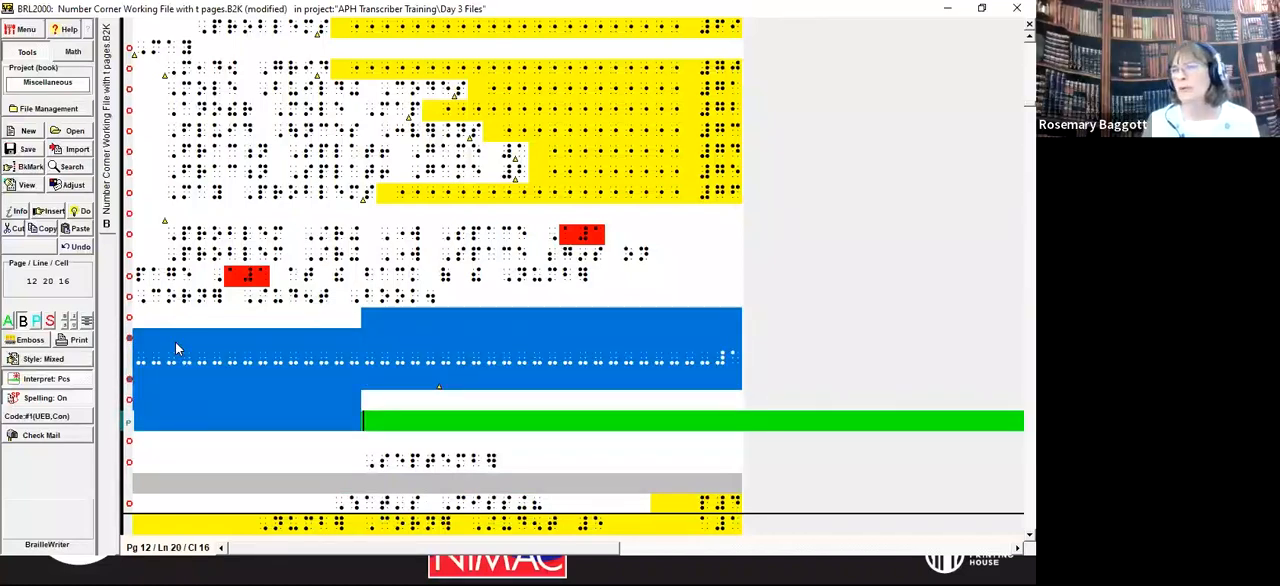
Step: Replace the selected page-change block after the closing note with the print page 1 dashed line, keeping one blank line above it
key(Delete)
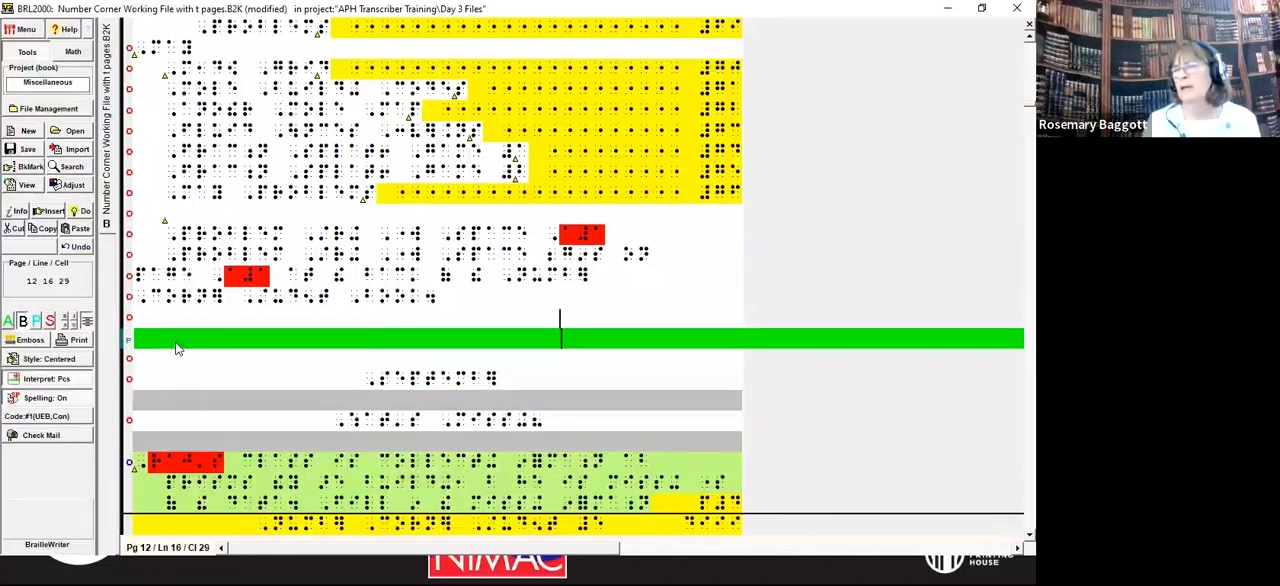
key(Return)
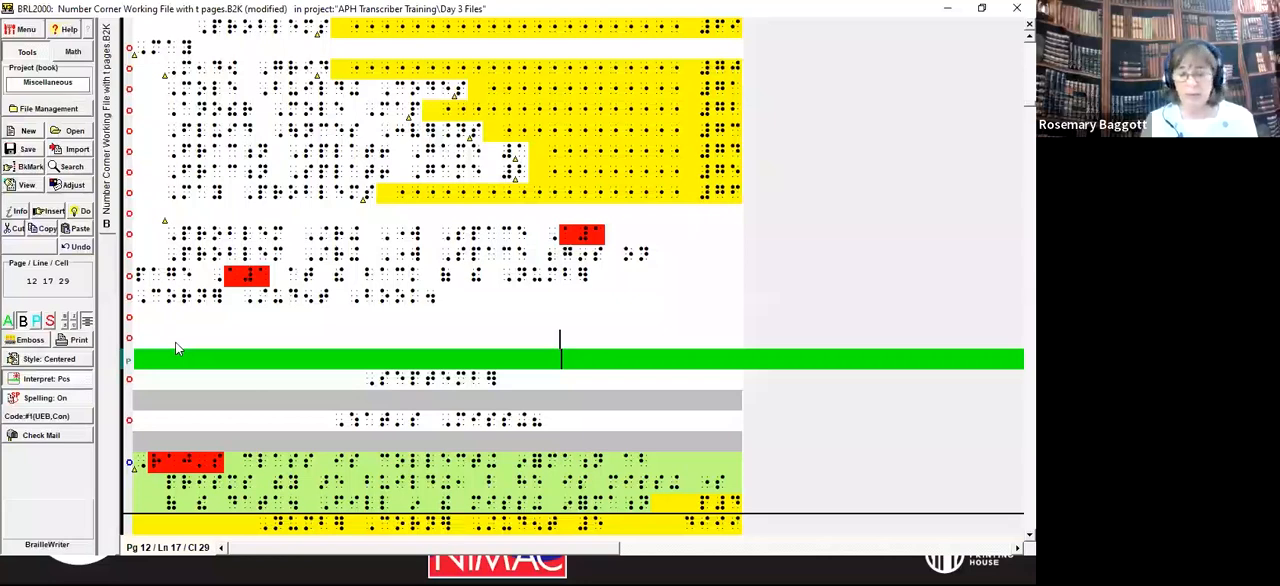
key(ctrl+v)
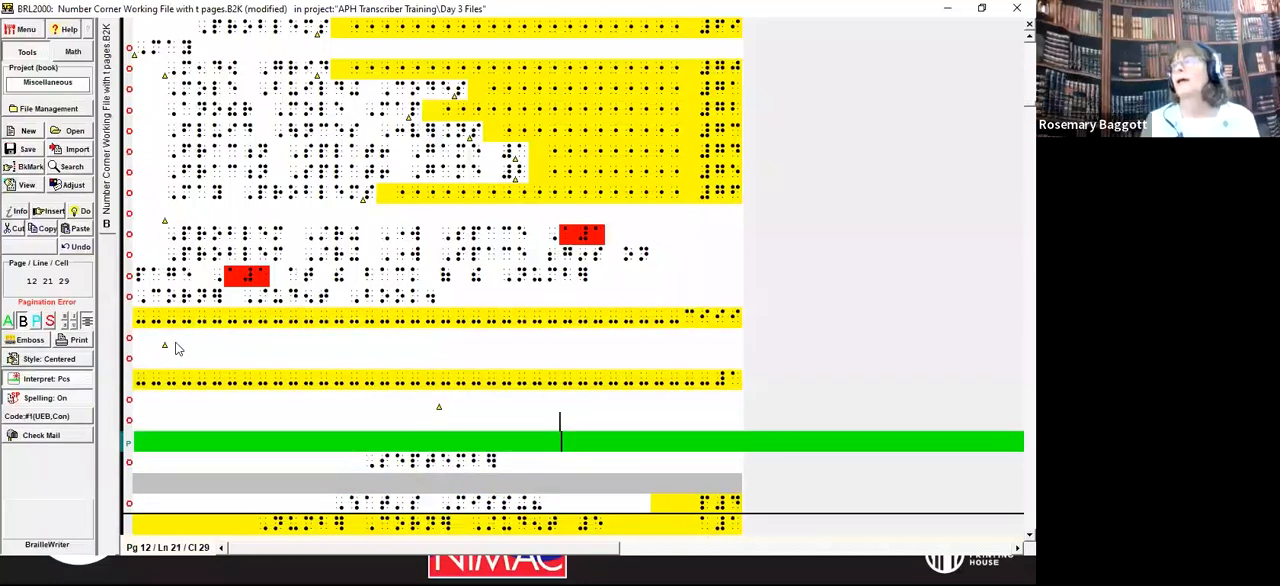
key(Up)
key(Up)
key(Up)
key(Up)
key(Up)
key(Up)
key(Return)
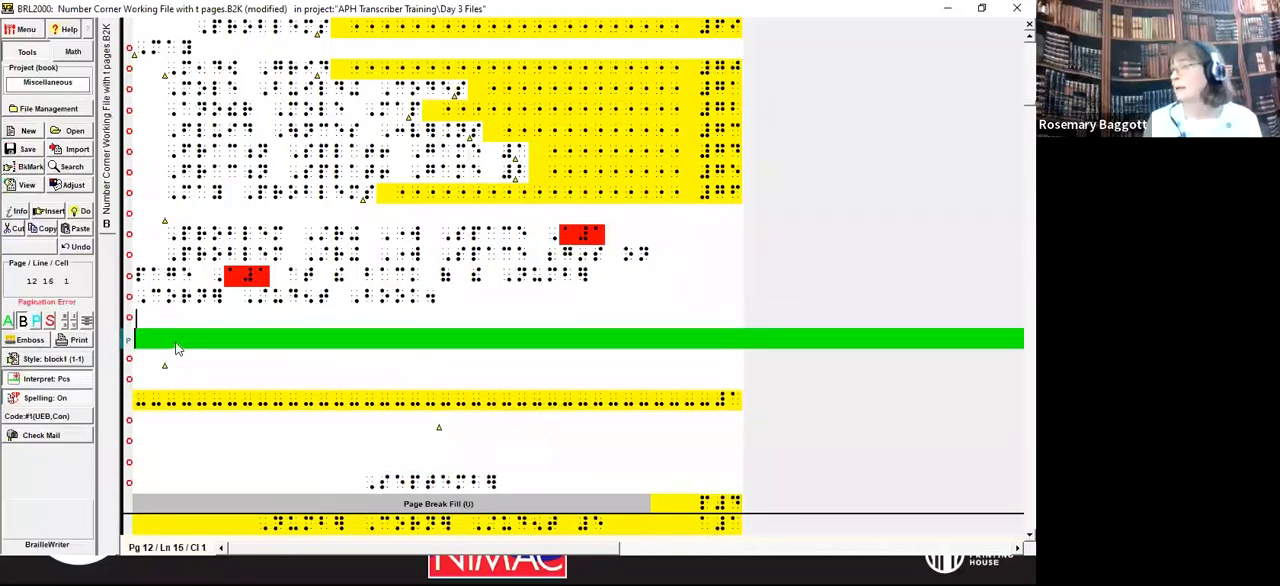
key(Return)
key(ctrl+v)
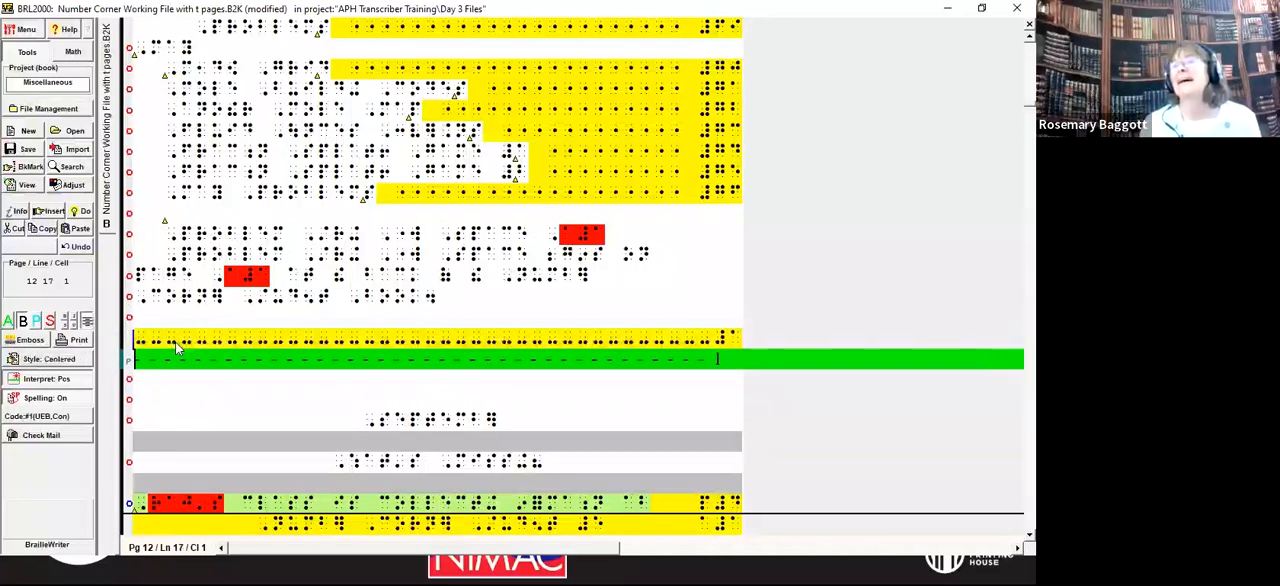
key(Down)
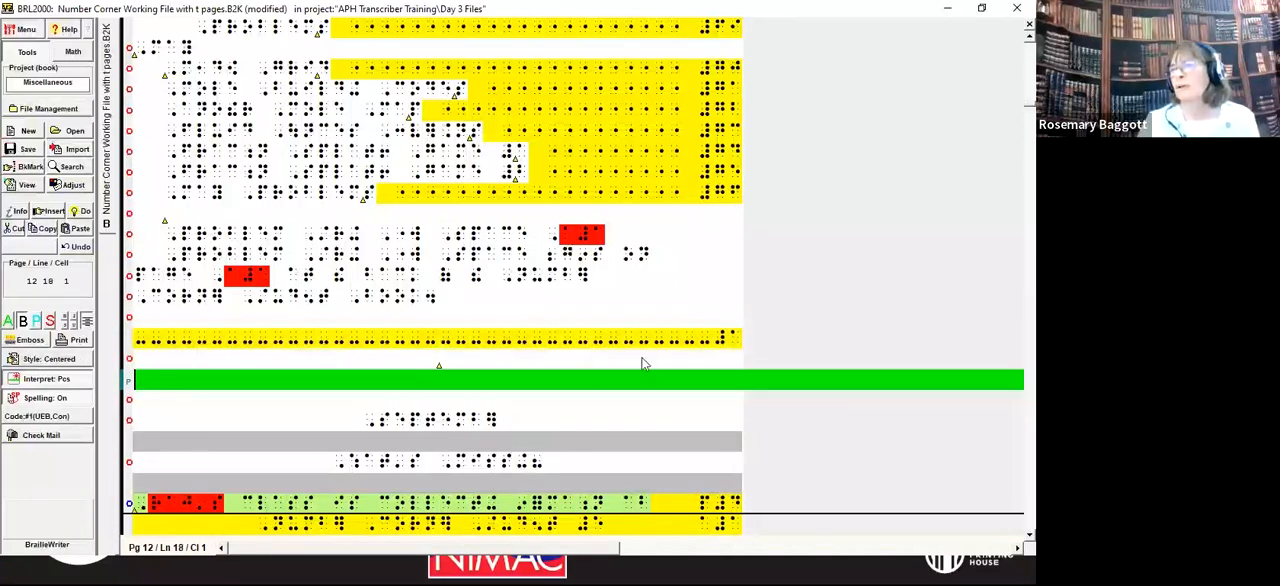
Step: Try removing the Print Page Number annotation below the dashed page-change line, and undo the removal
mouse_move(439, 366)
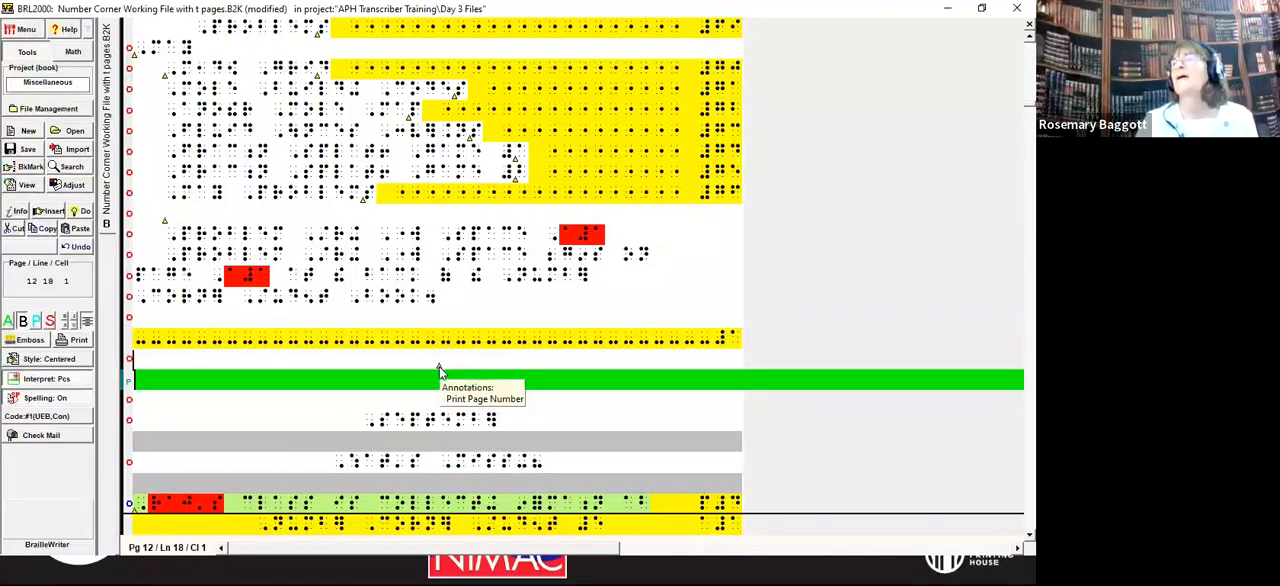
double_click(439, 366)
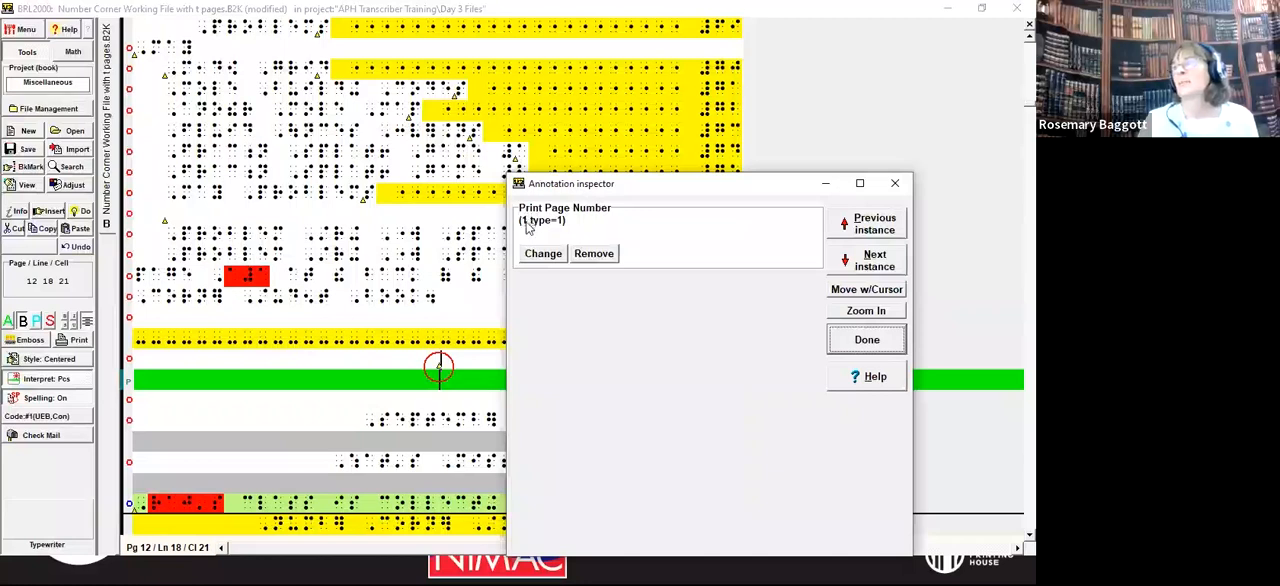
click(594, 254)
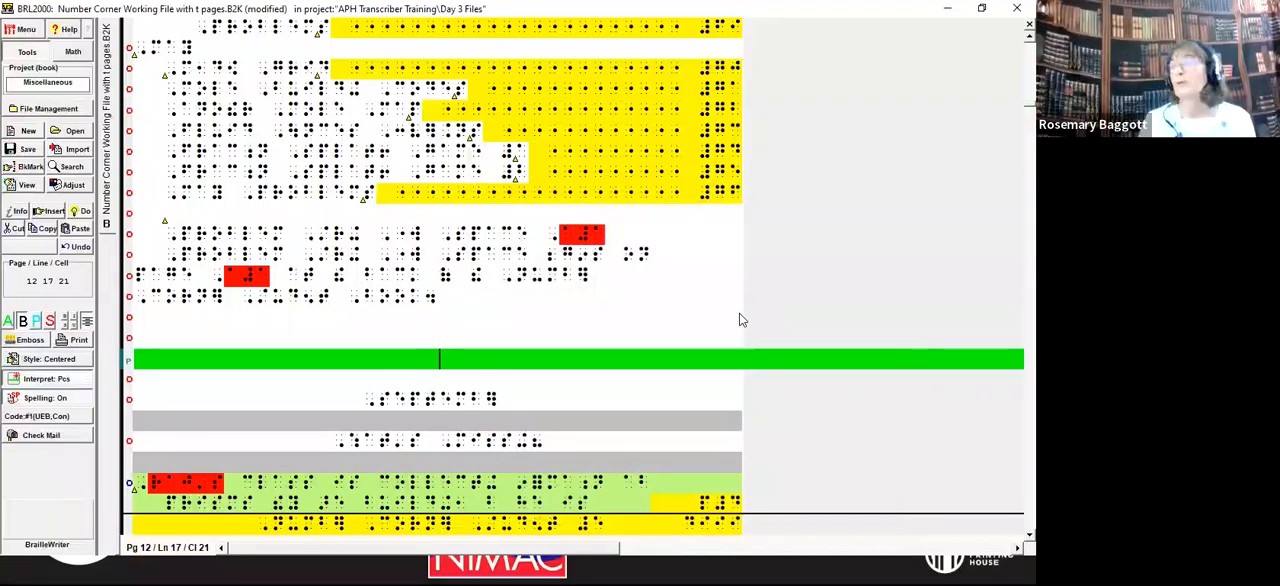
key(ctrl+z)
key(Down)
key(Up)
key(Up)
key(Down)
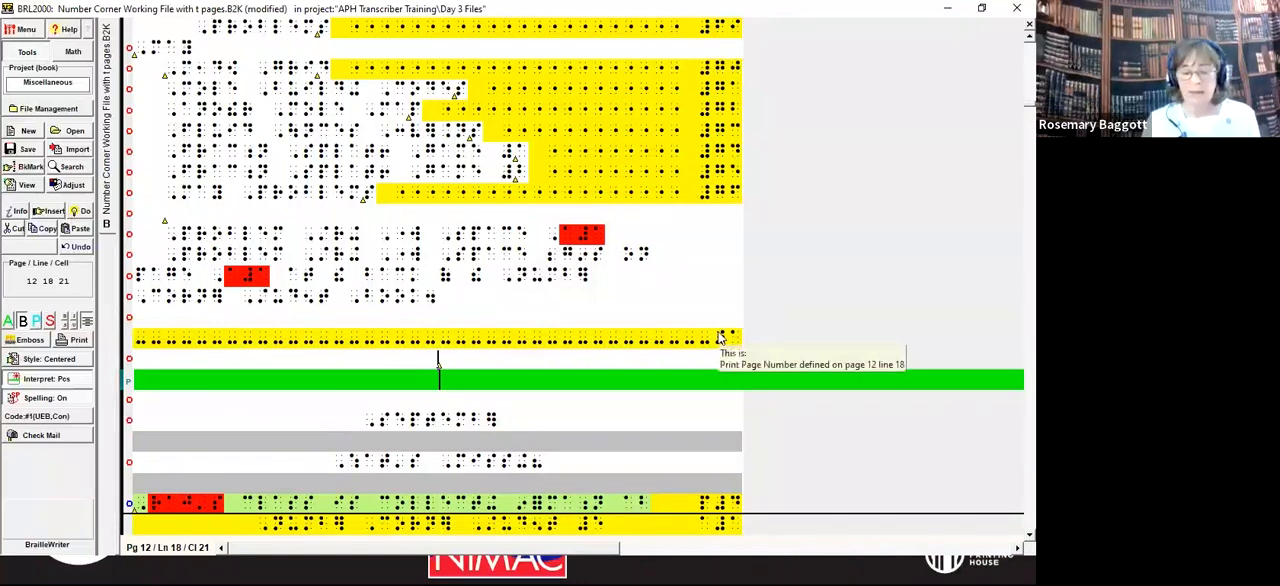
Step: Insert a page break to the next page at the print page 1 annotation and check the lines around the break
key(alt+d)
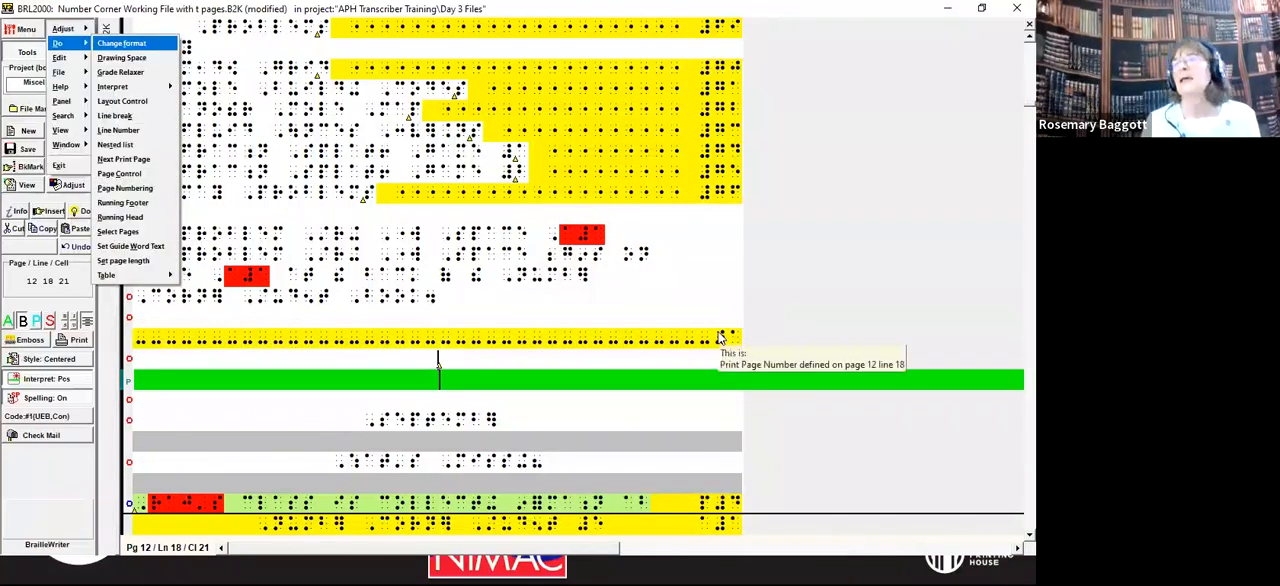
key(p)
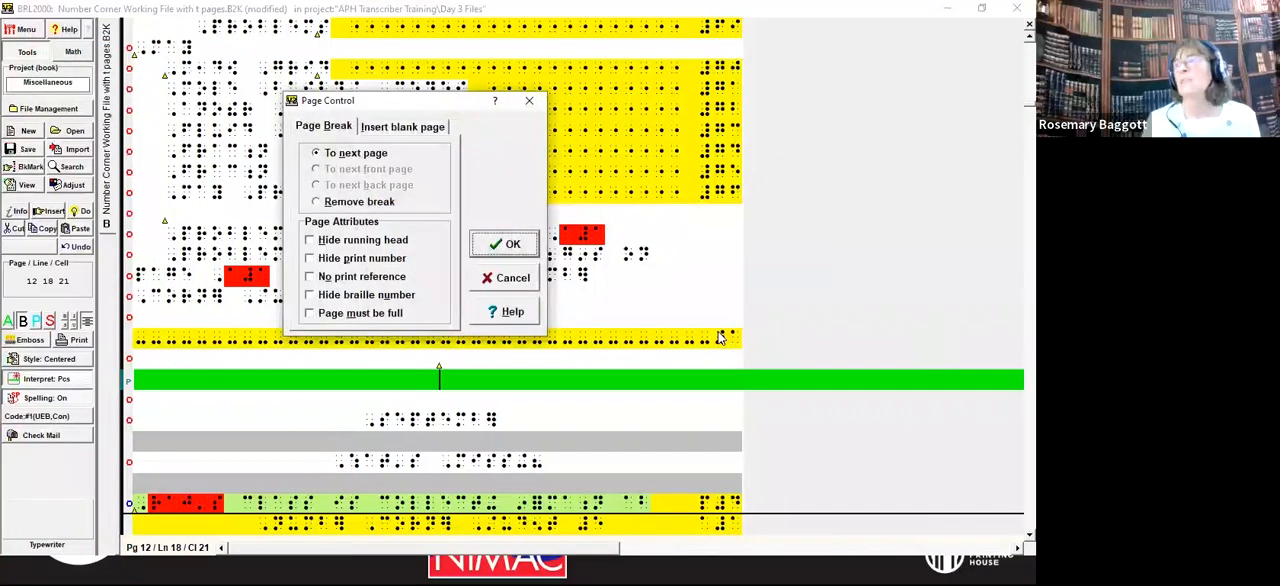
key(Return)
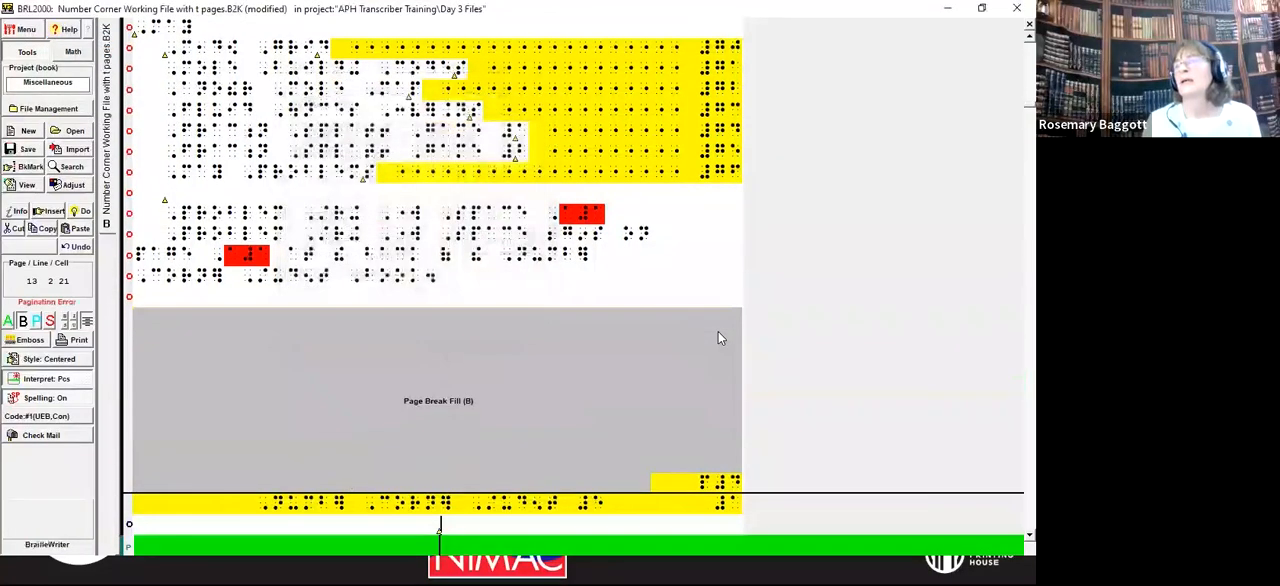
key(Down)
key(Down)
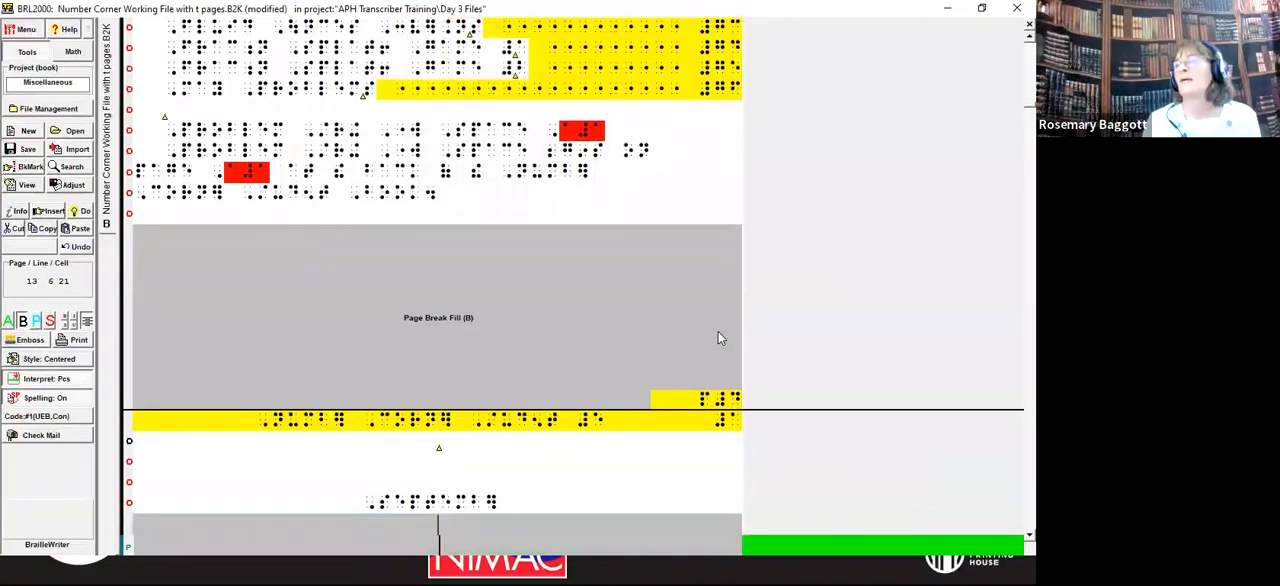
key(Up)
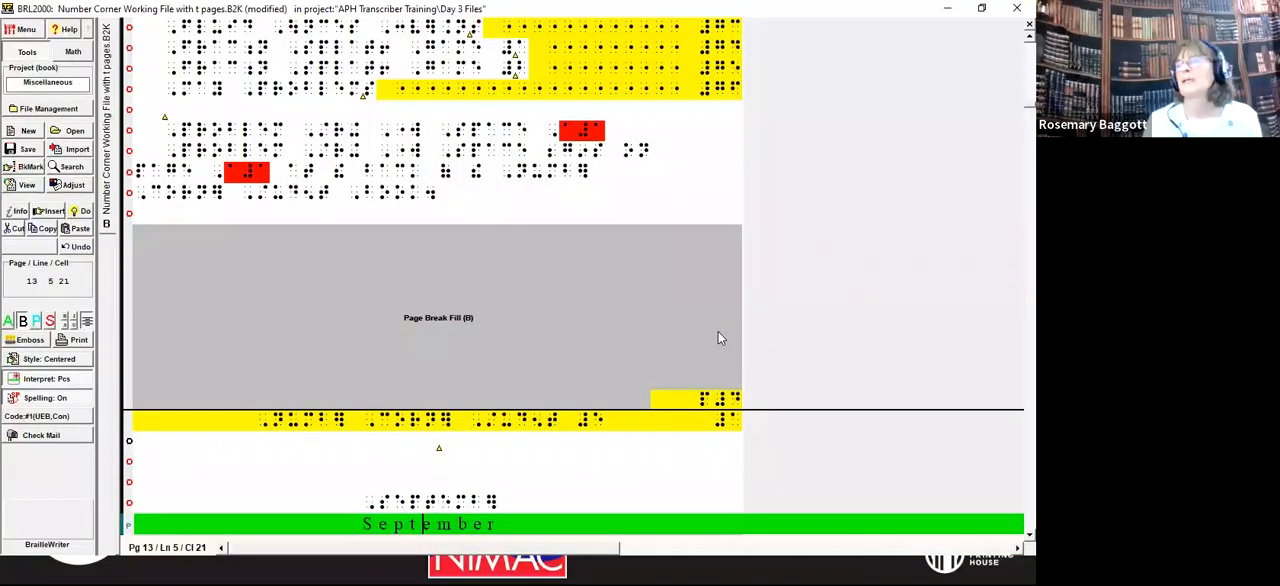
key(Down)
key(Down)
key(Down)
key(Down)
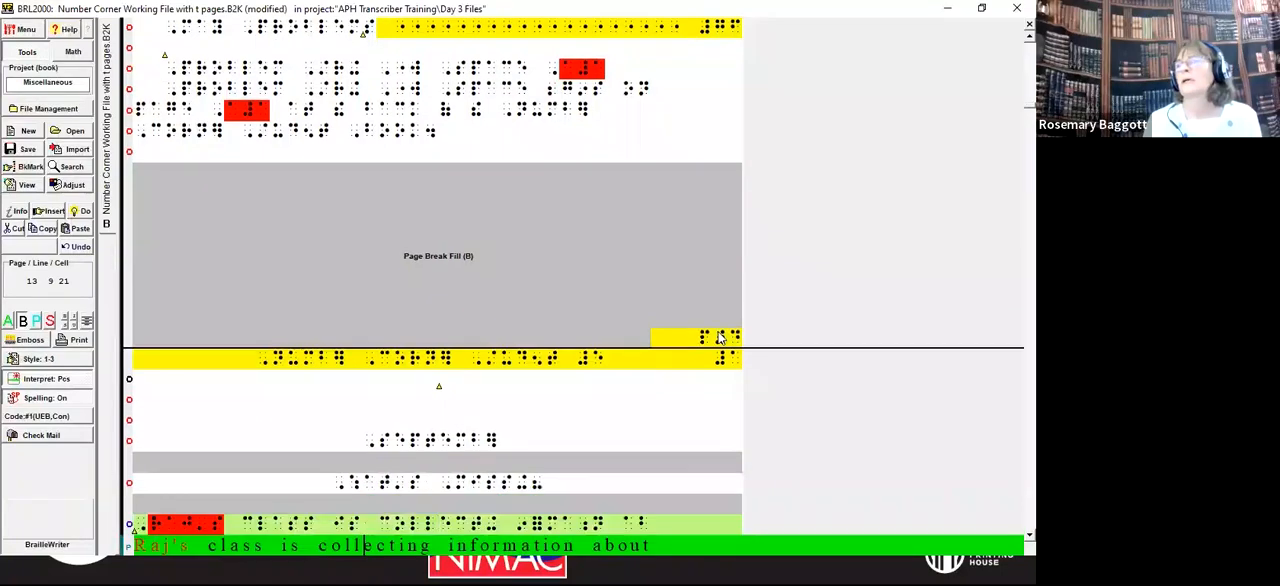
key(Up)
key(Up)
key(Up)
key(Up)
key(Up)
key(Up)
key(Up)
key(Up)
key(Up)
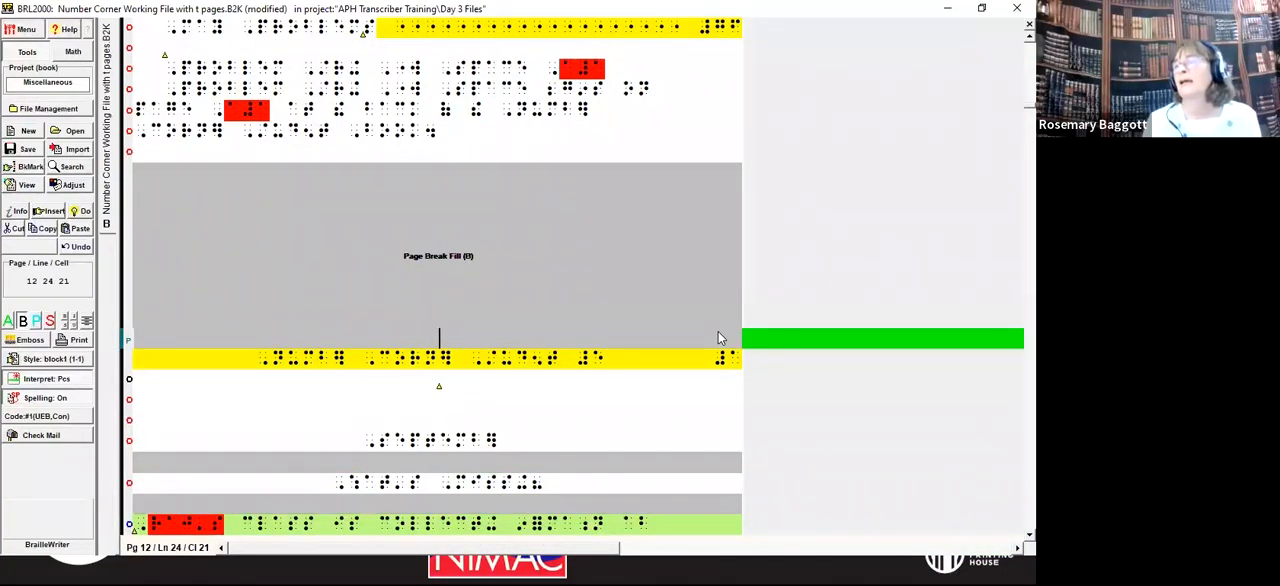
Step: Delete the page break between the closing note and print page 1
key(Up)
key(Up)
key(Up)
key(Up)
key(Up)
key(Up)
key(Up)
key(Up)
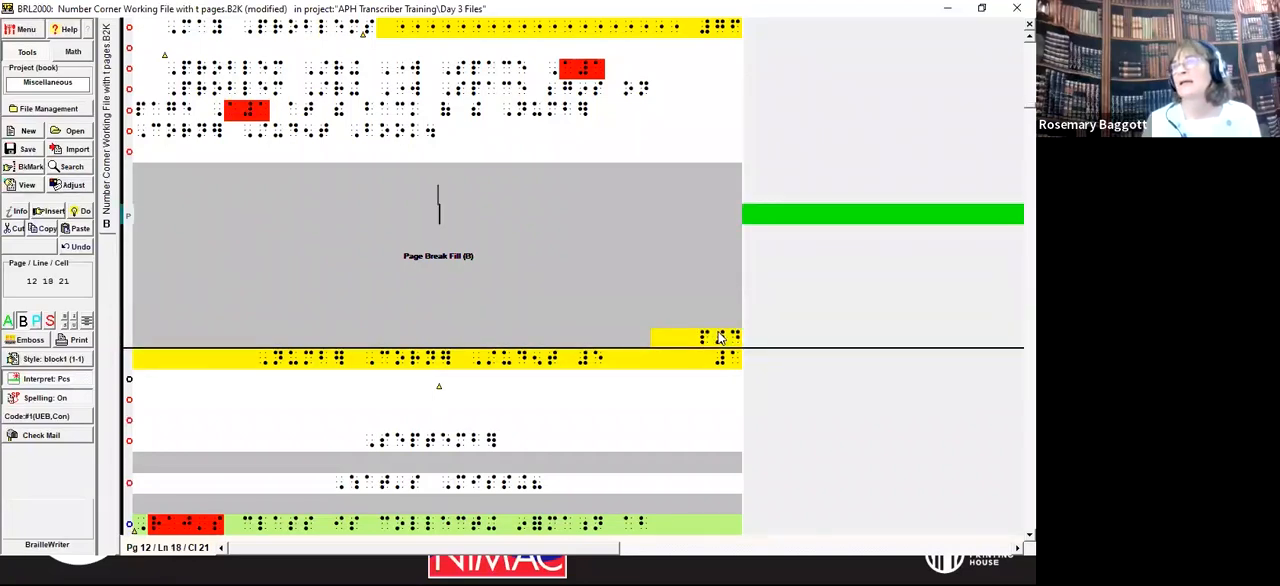
key(Down)
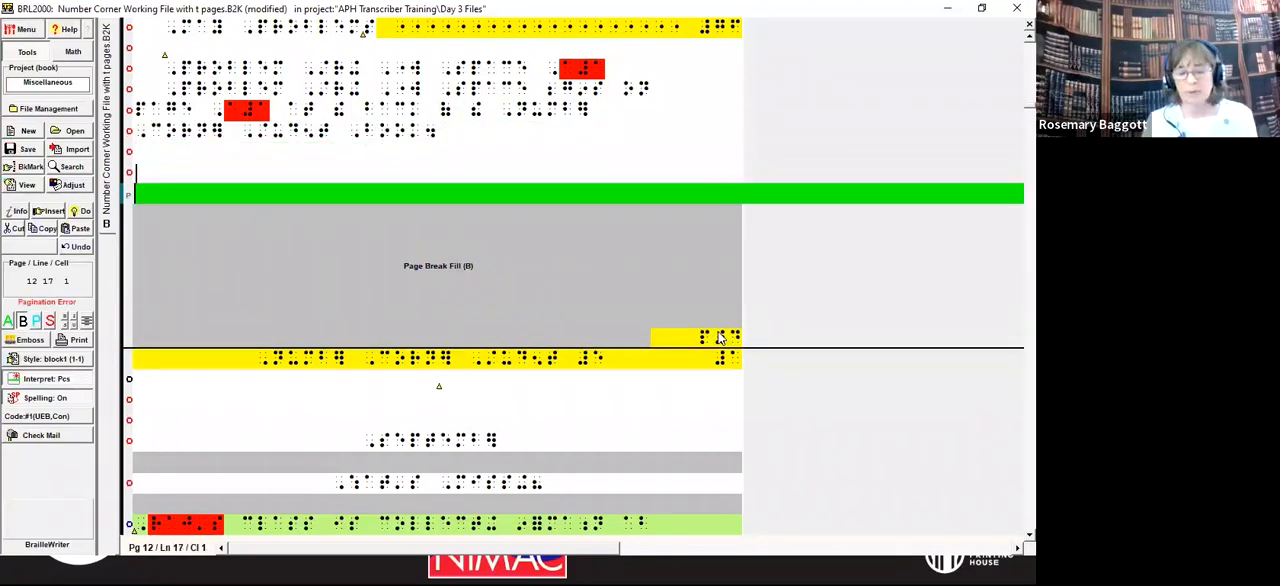
key(Delete)
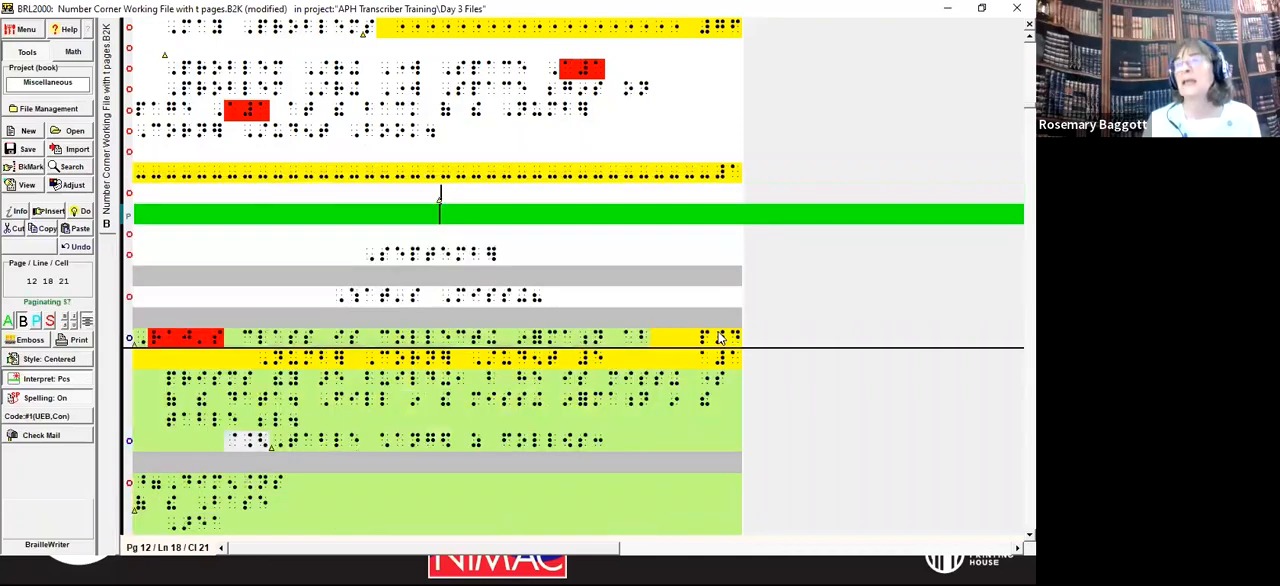
Step: Insert a page break to the next page at the print page 1 annotation, with the running head hidden
key(alt+d)
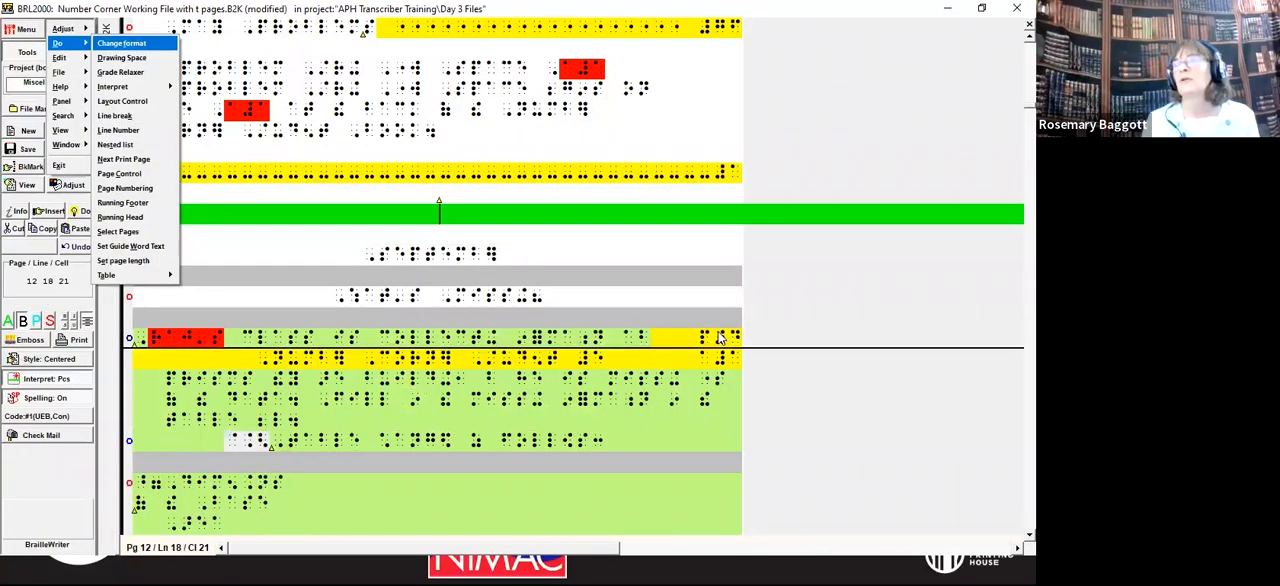
key(p)
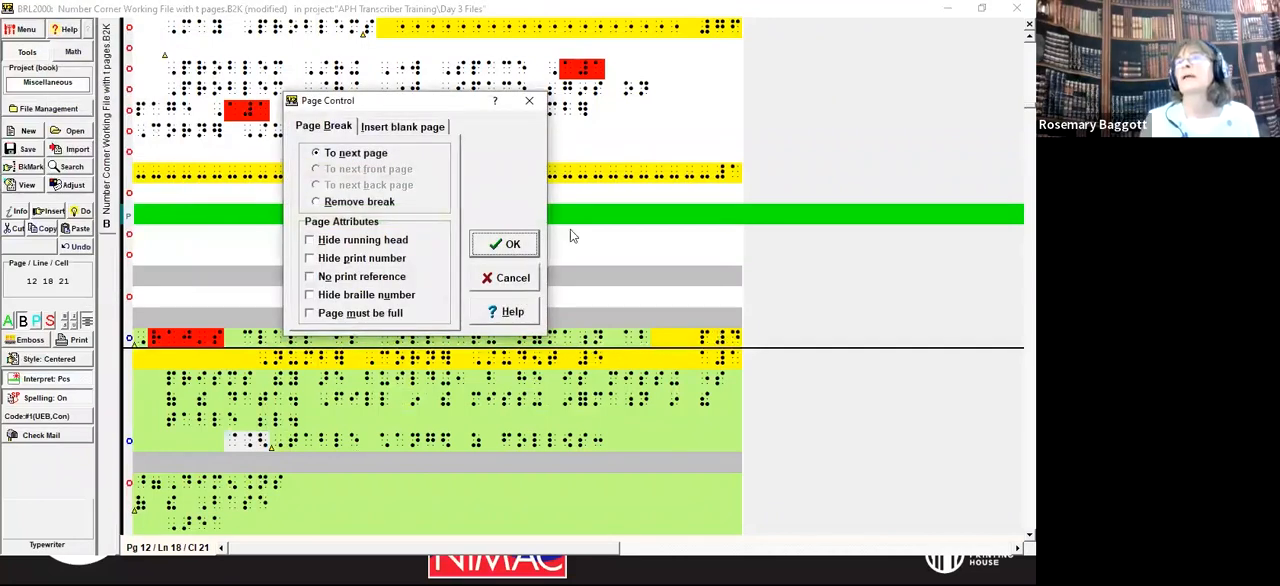
click(310, 242)
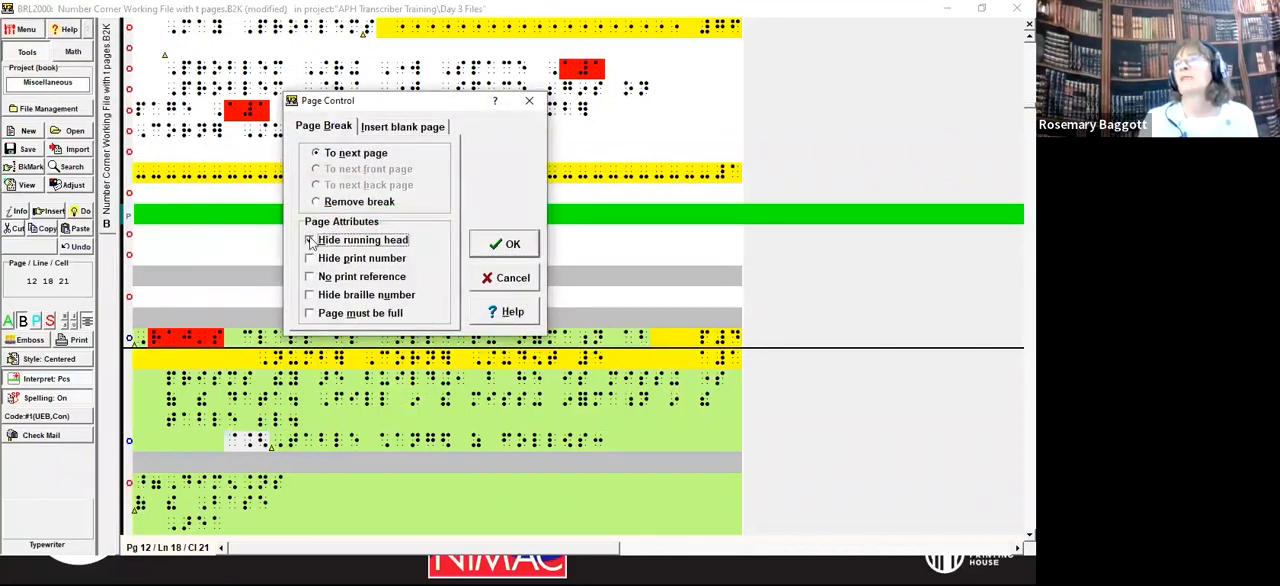
click(512, 245)
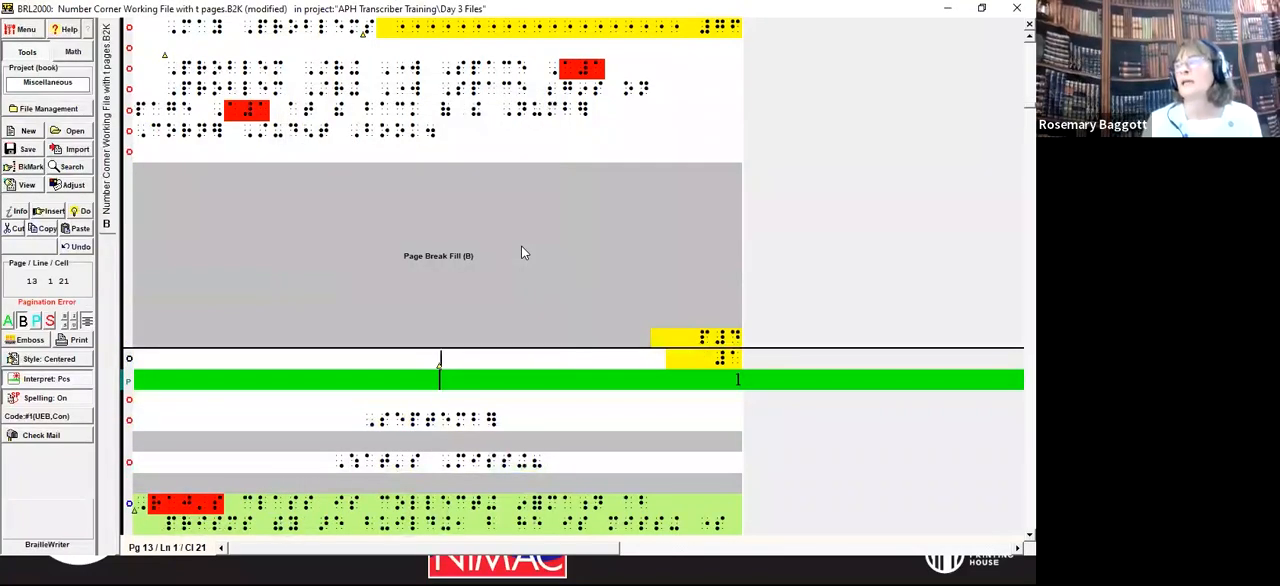
Step: Enter the centered title "Number Corner" on line 2 of the new page and add a line break after it
key(Down)
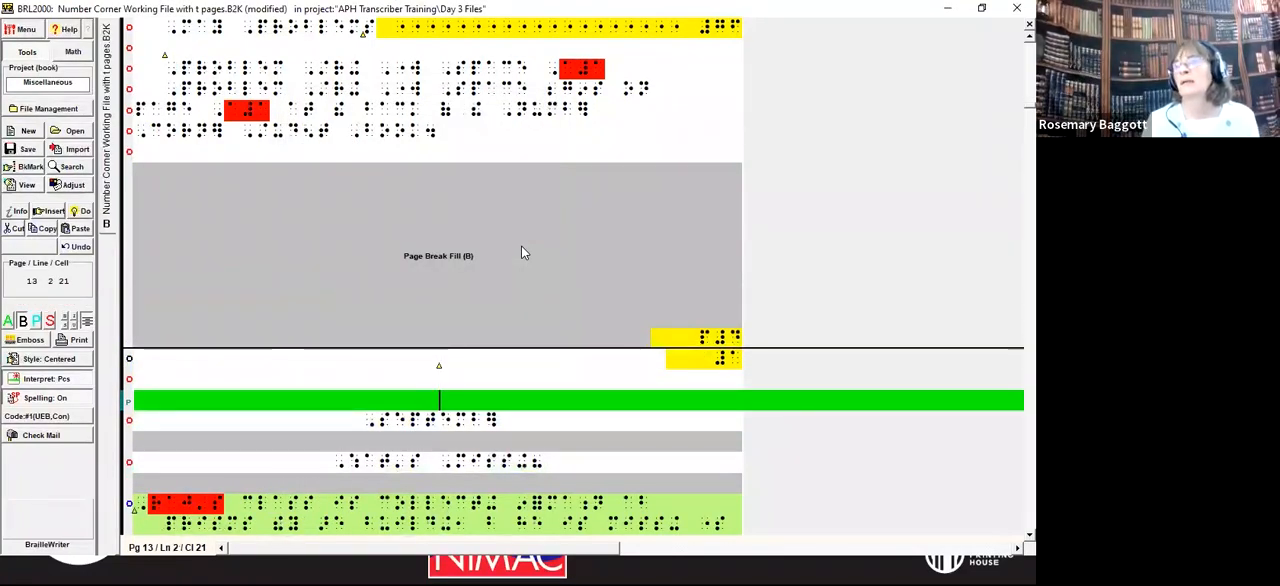
text(,num)
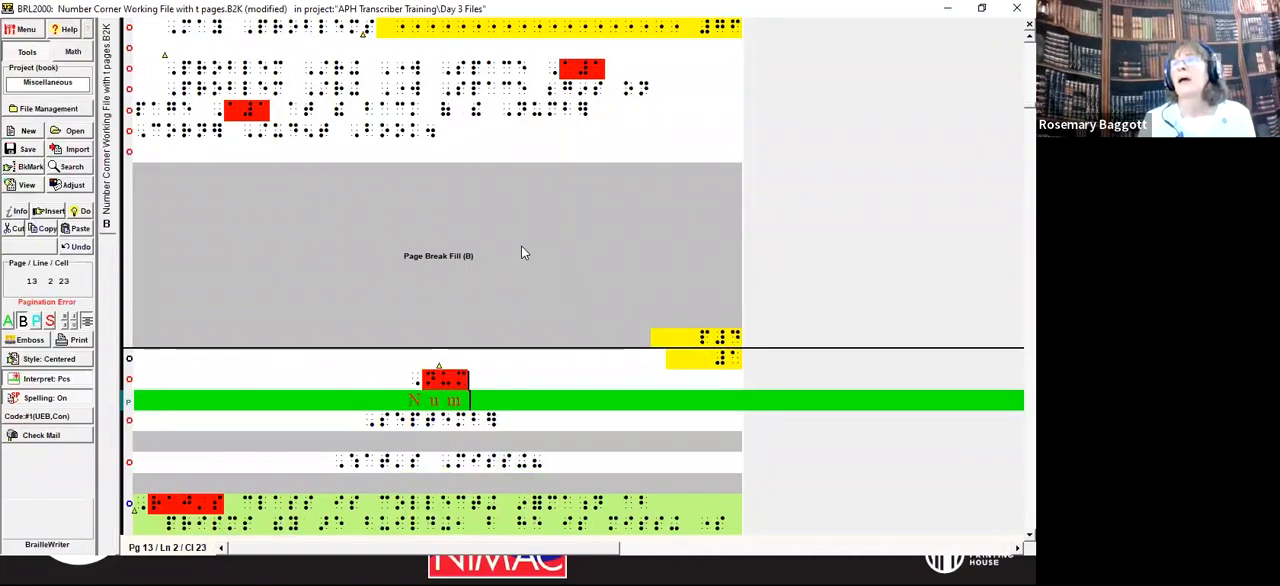
text(b] ,corn])
key(Return)
key(Up)
key(Up)
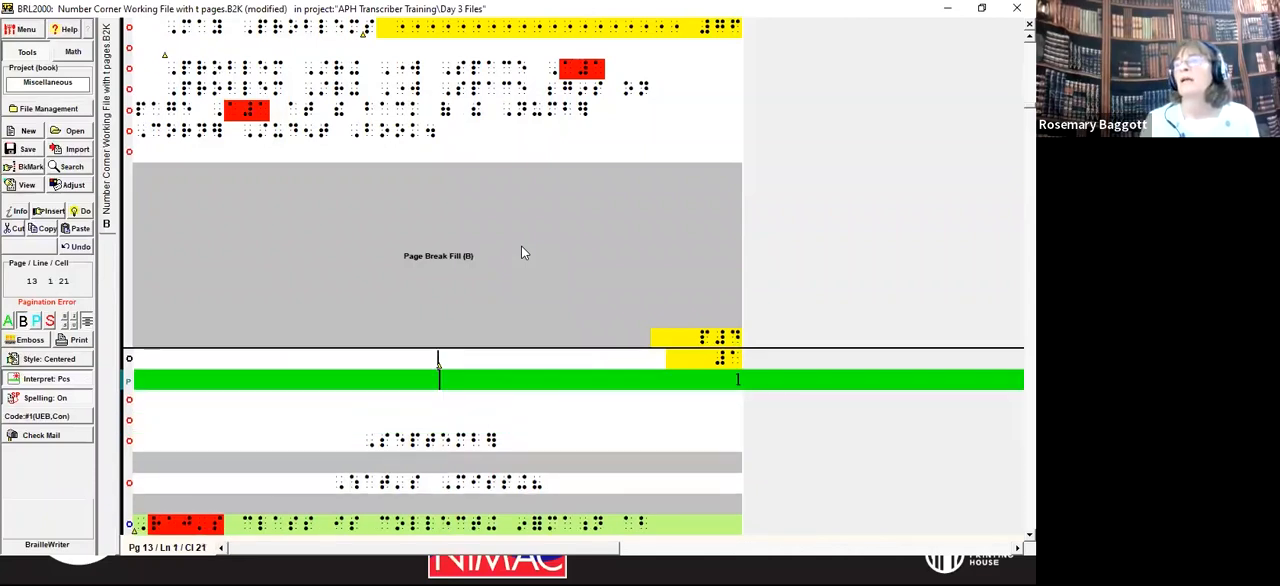
key(Down)
key(Home)
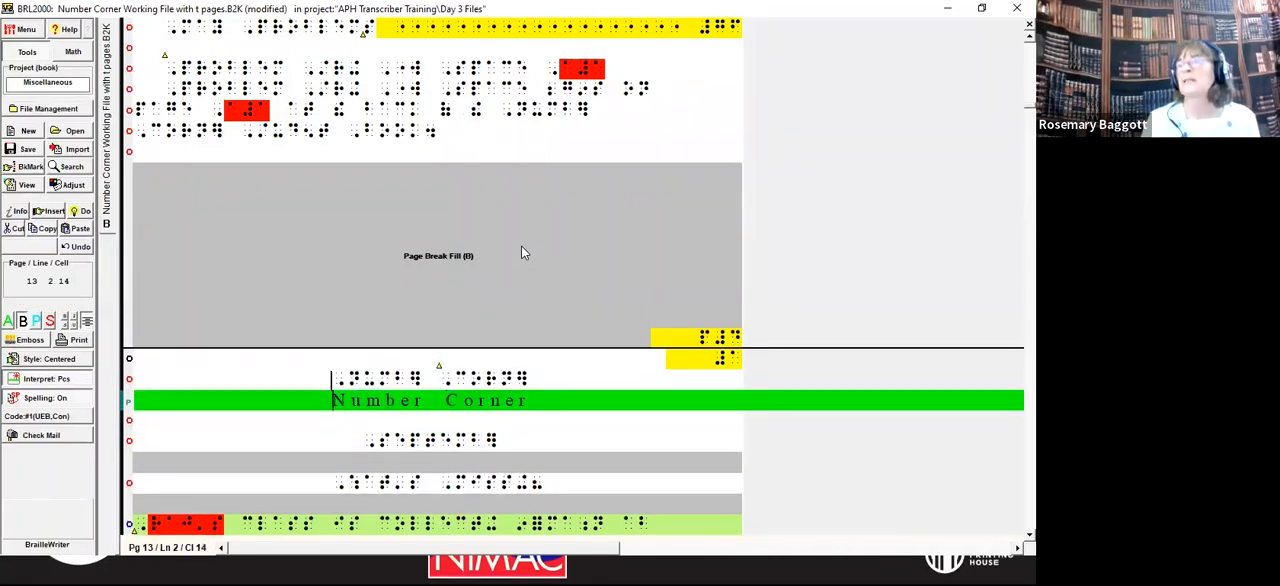
Step: Remove the line break above the "Number Corner" title so it sits on line 1 beside the print page number
key(Up)
key(Delete)
key(Down)
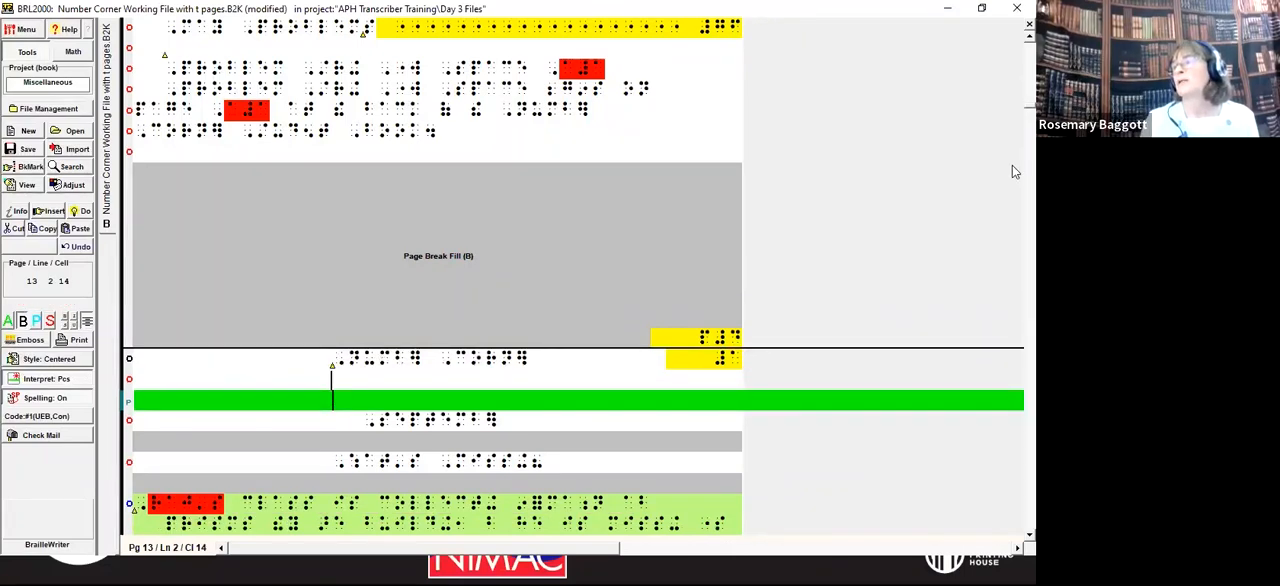
key(Up)
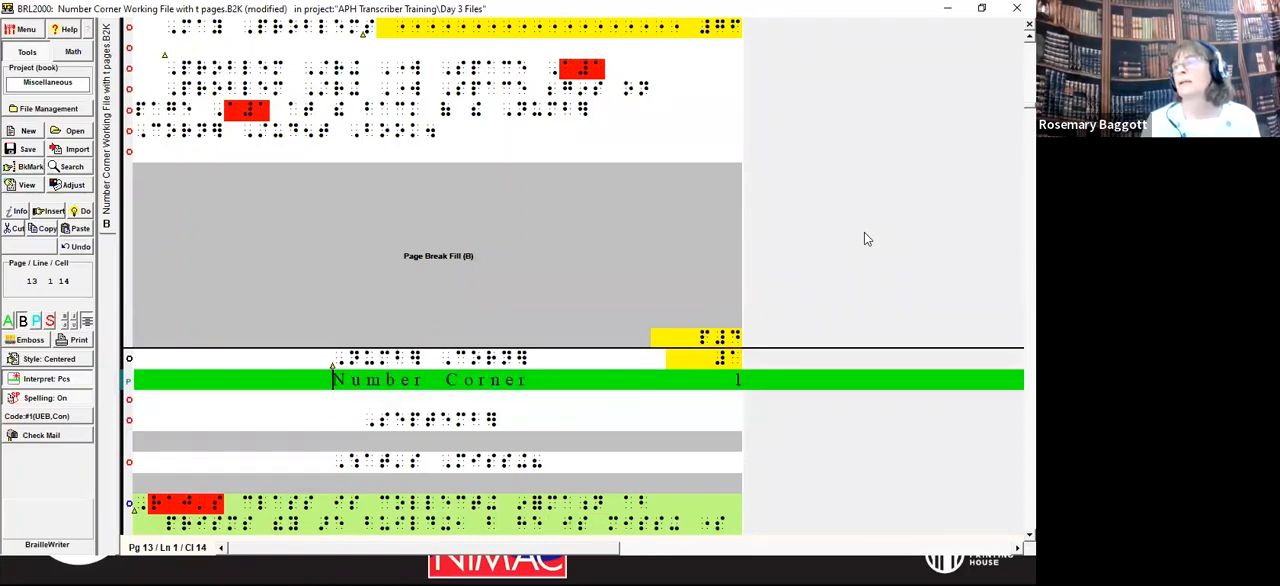
Step: Examine the rest of braille page 13, from the September heading through the stairstep table to the page's last lines
key(Down)
key(Down)
key(Down)
key(Down)
key(Down)
key(Down)
key(Down)
key(Down)
key(Down)
key(Down)
key(Down)
key(Down)
key(Down)
key(Down)
key(Down)
key(Down)
key(Down)
key(Down)
key(Down)
key(Down)
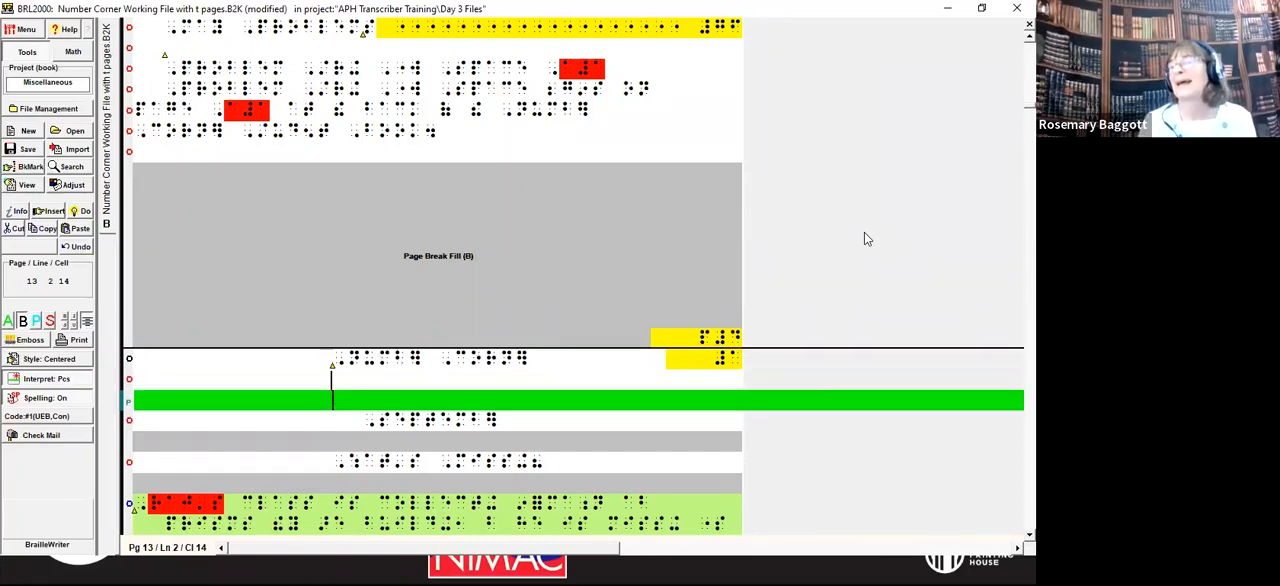
key(Down)
key(Down)
key(Down)
key(Down)
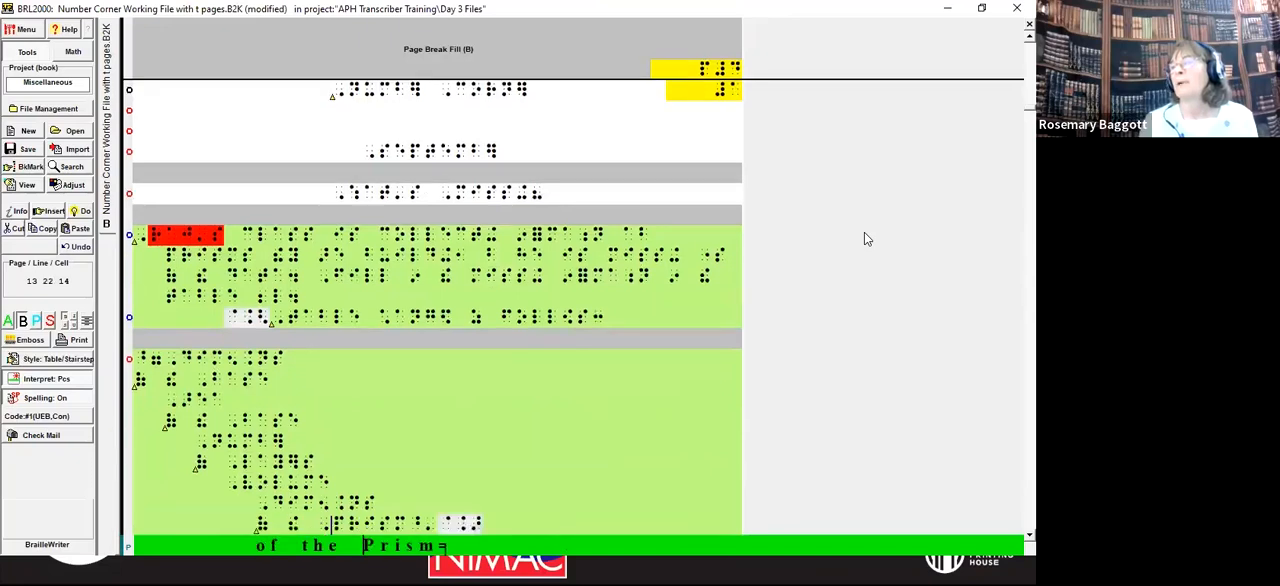
key(Up)
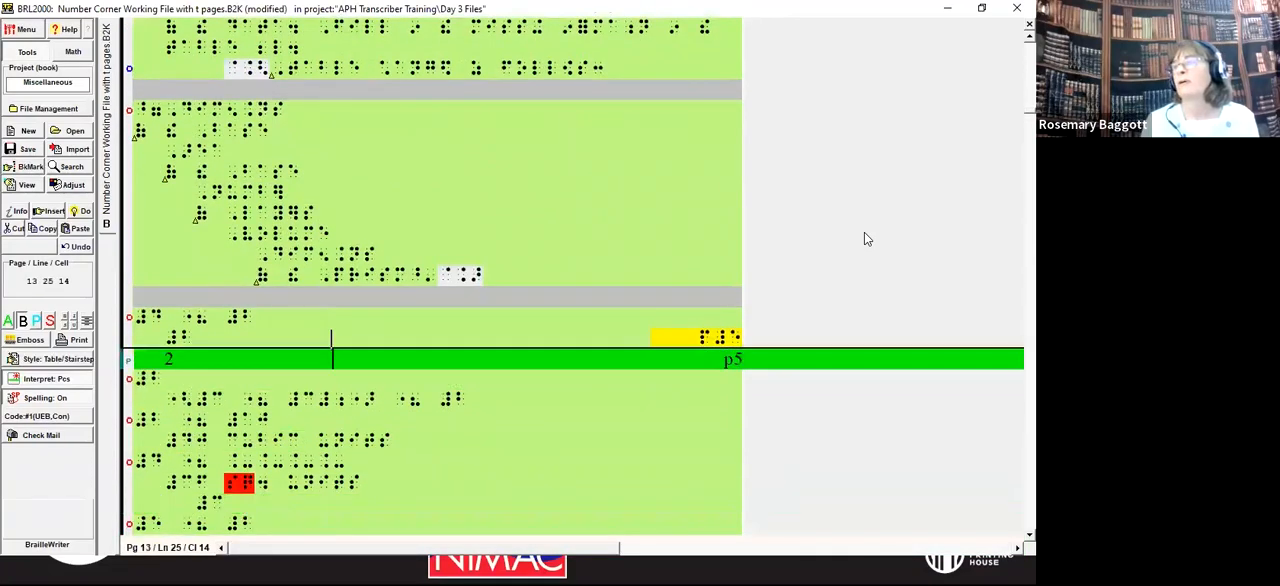
key(Up)
key(Up)
key(Up)
key(Up)
key(Up)
key(Up)
key(Up)
key(Up)
key(Up)
key(Up)
key(Up)
key(Up)
key(Up)
key(Up)
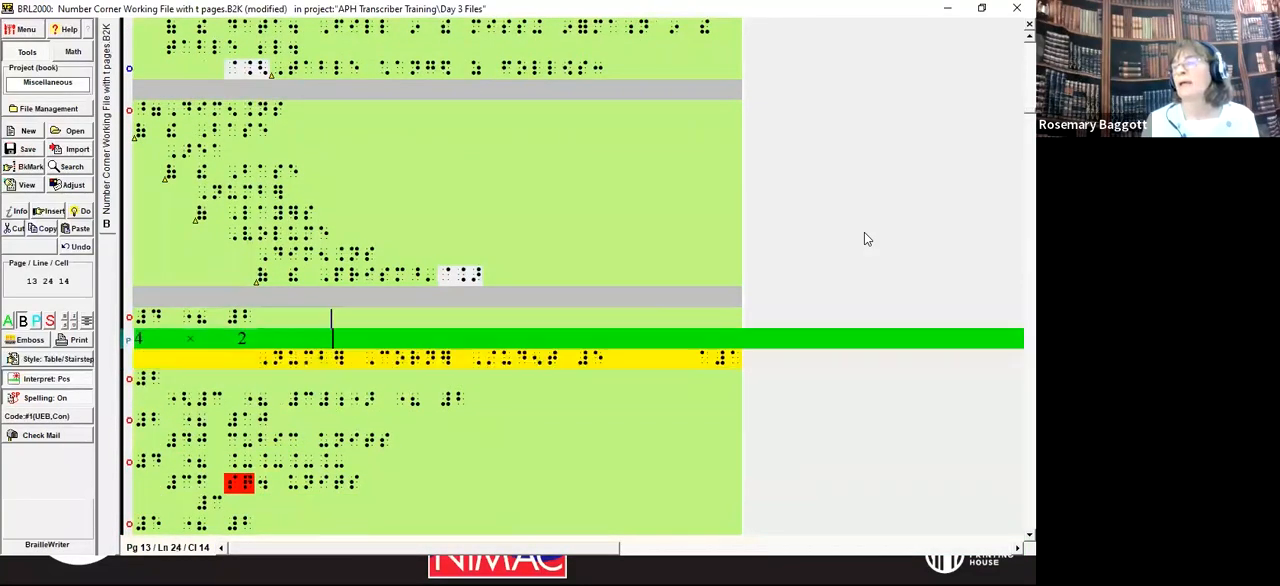
key(Down)
key(Down)
key(Down)
key(Down)
key(Down)
key(Down)
key(Down)
key(Down)
key(Down)
key(Down)
key(Down)
key(Down)
key(Down)
key(Down)
key(Down)
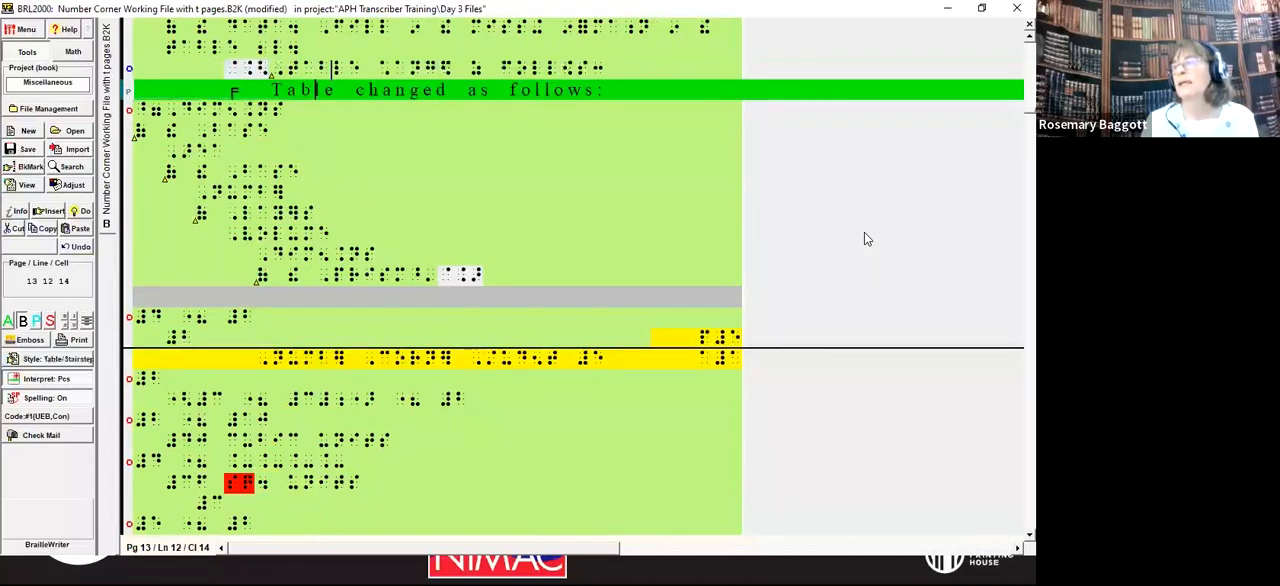
Step: Set the page numbering from line 2 of braille page 13 to Textbook, with print page 1 and braille page 1 as starting numbers
key(Up)
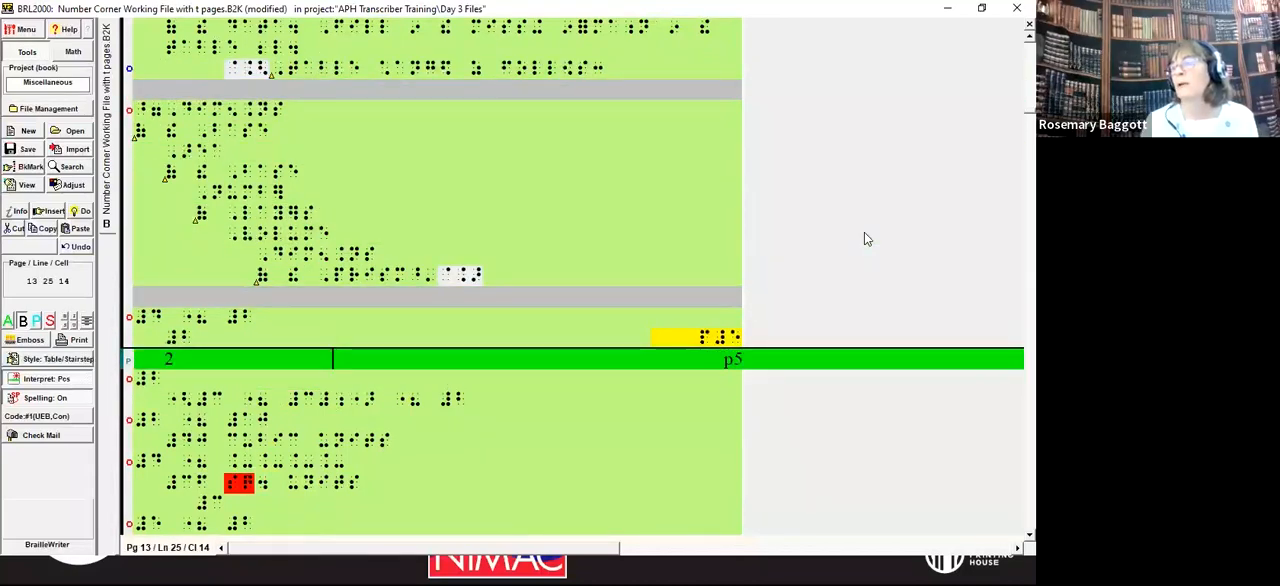
key(Up)
key(Up)
key(Up)
key(Up)
key(Up)
key(Up)
key(Up)
key(Up)
key(Up)
key(Up)
key(Up)
key(Up)
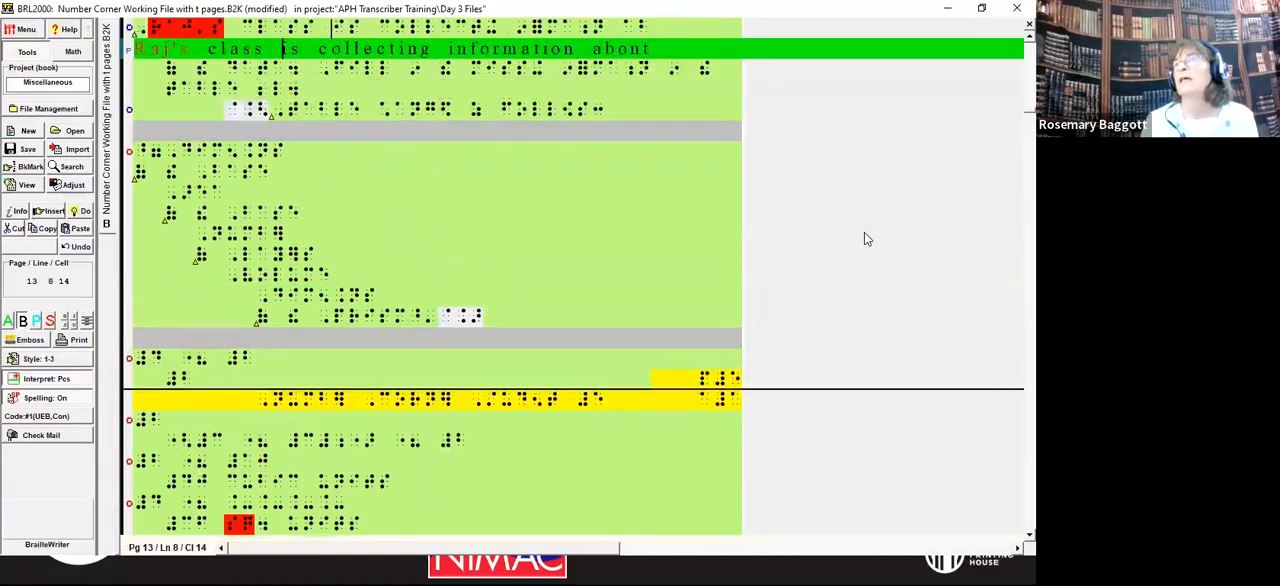
key(Down)
key(Down)
key(Down)
key(Down)
key(Up)
key(alt+d)
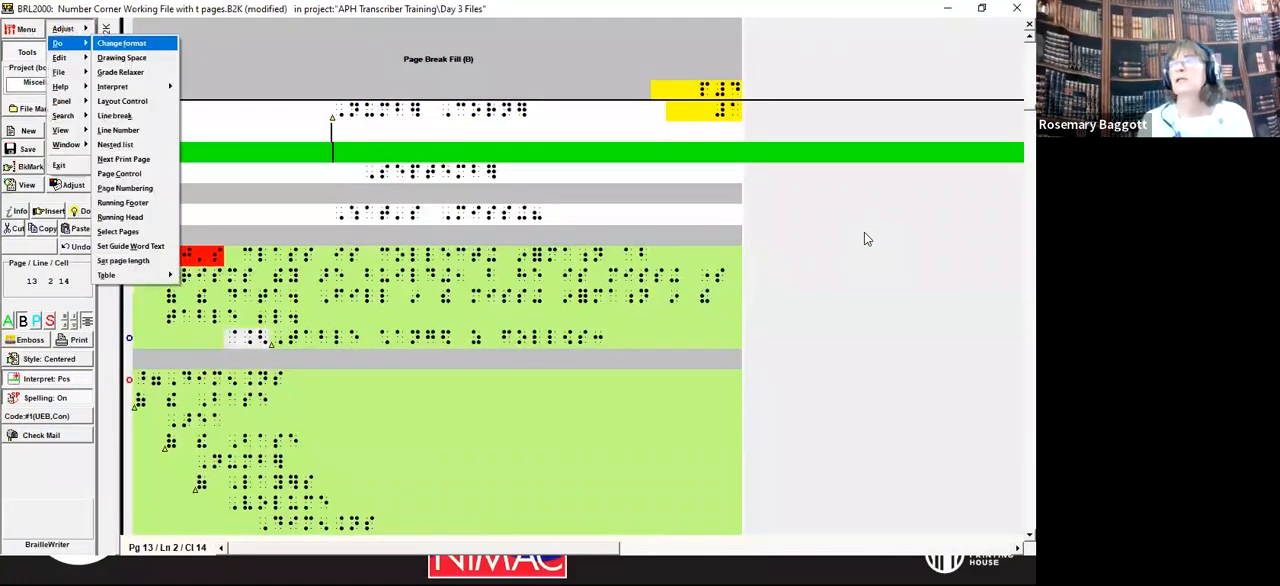
key(p)
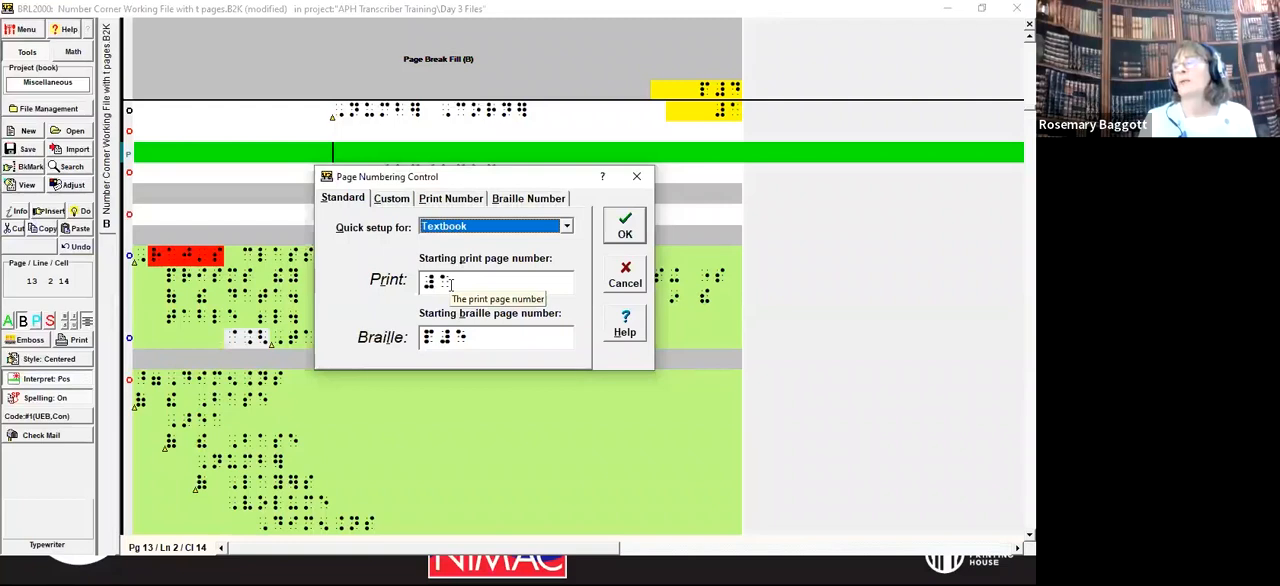
drag(475, 336, 418, 342)
text(#a)
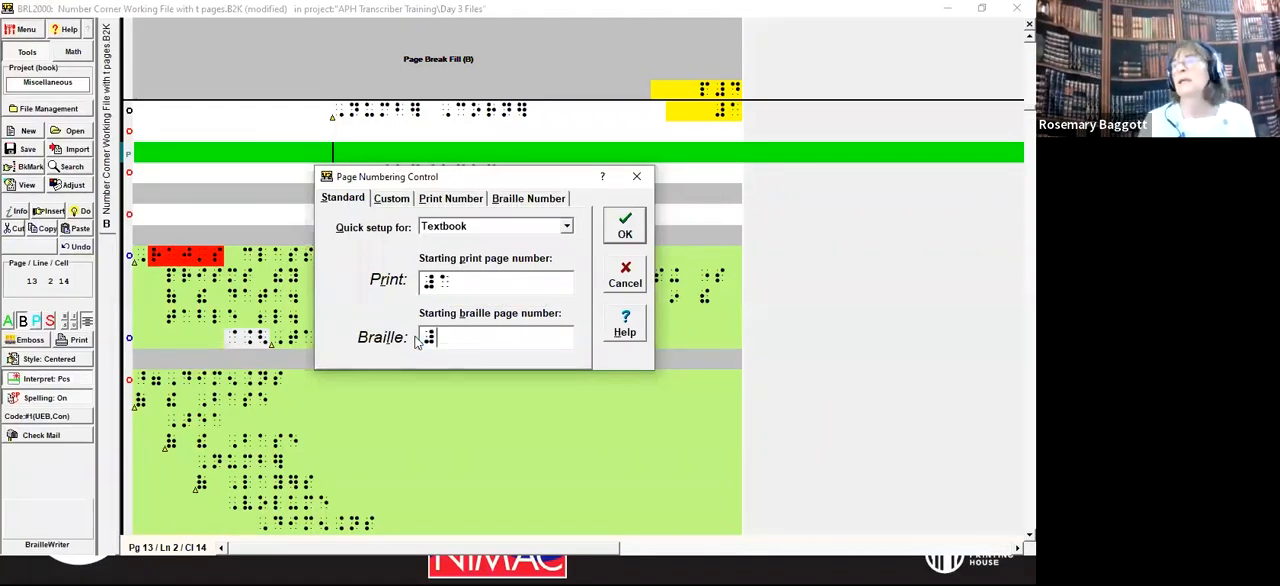
click(619, 229)
Step: Insert blank centered lines beneath the "What's Missing?" heading, above the paragraph on collecting information
key(Page_Down)
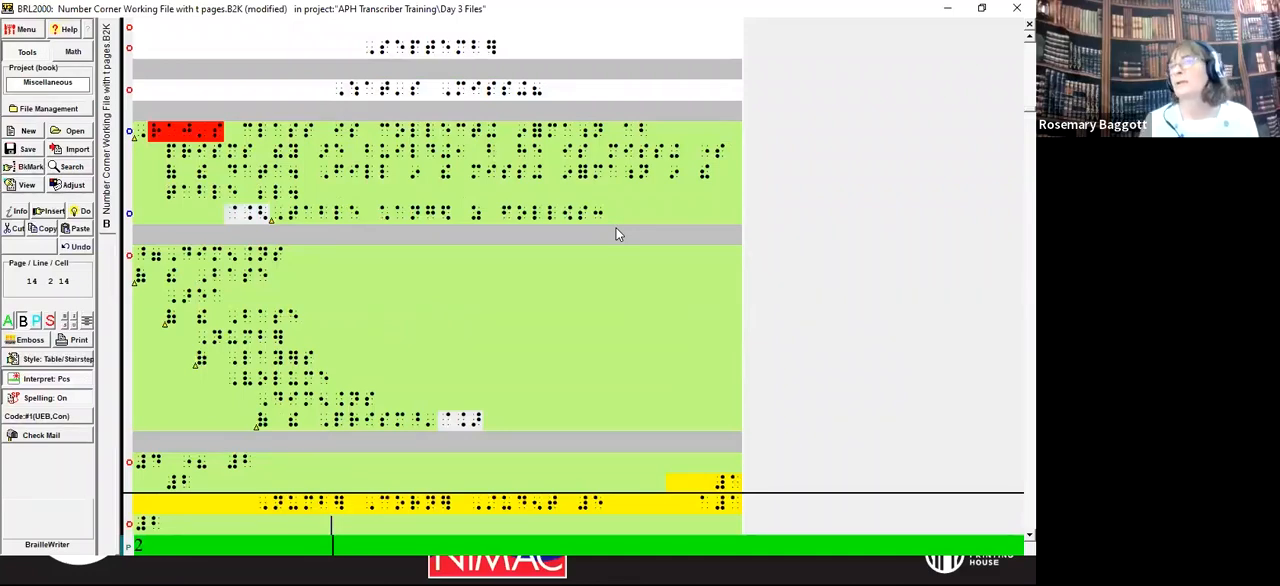
key(Up)
key(Up)
key(Up)
key(Up)
key(Up)
key(Up)
key(Up)
key(Up)
key(Up)
key(Up)
key(Up)
key(Up)
key(Up)
key(Up)
key(Up)
key(Up)
key(Up)
key(Up)
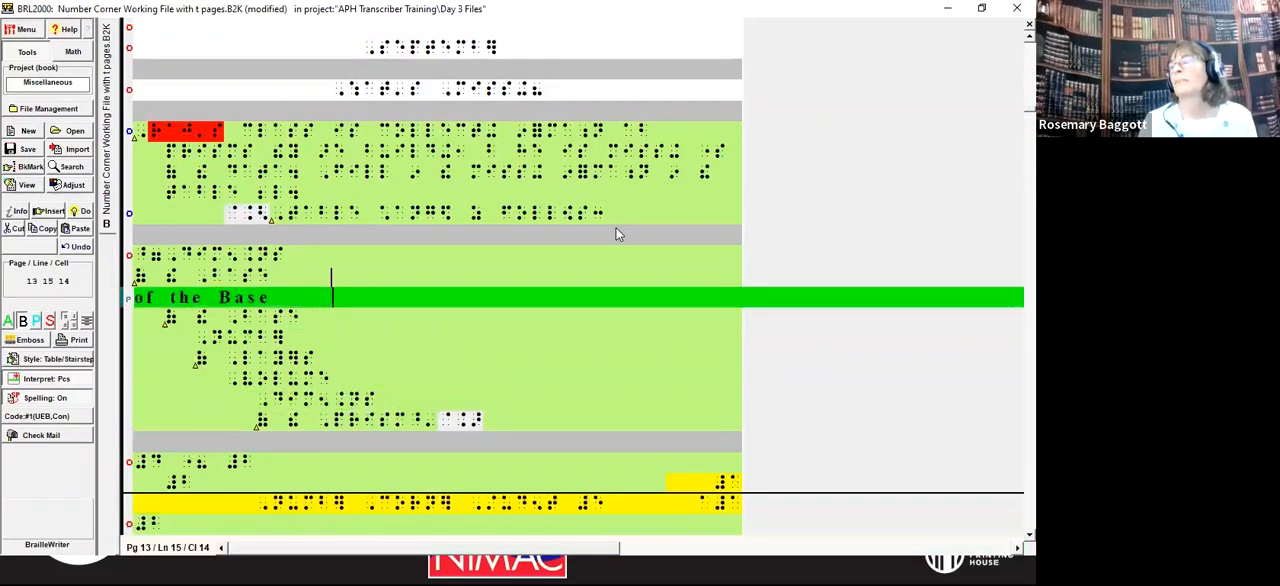
key(Up)
key(Home)
key(Right)
key(Right)
key(Right)
key(Right)
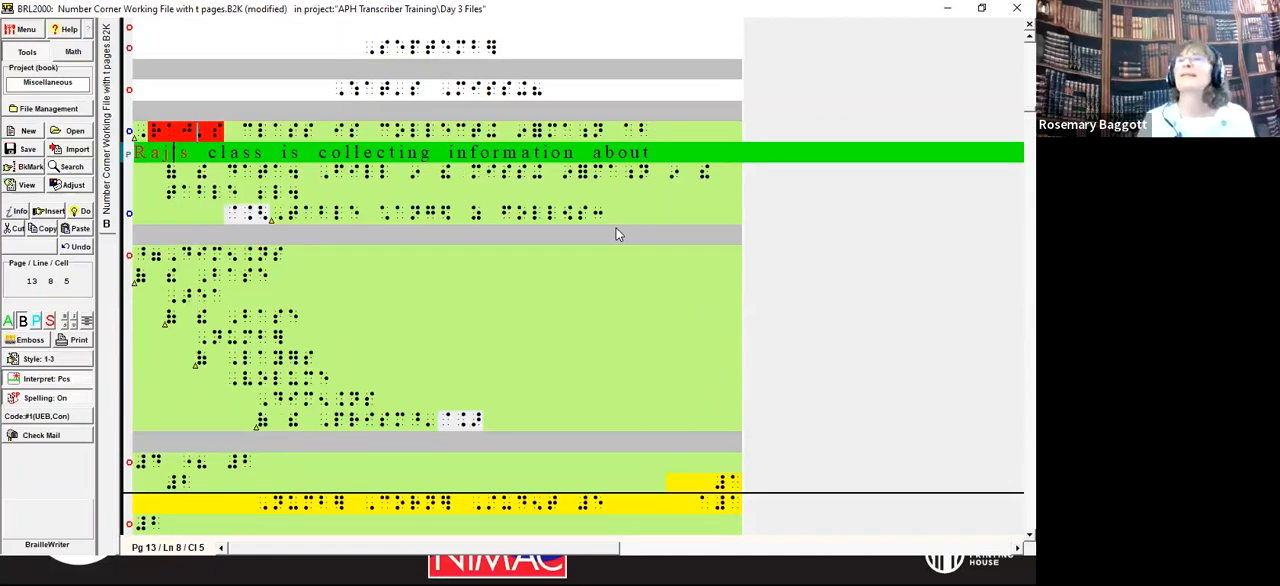
key(Home)
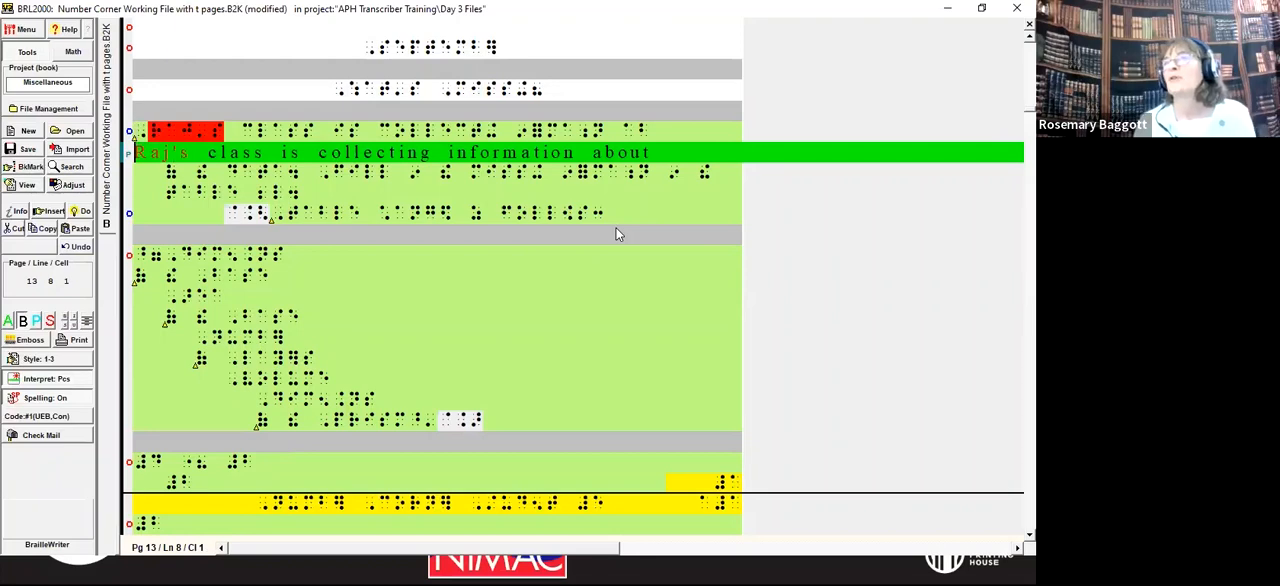
key(Up)
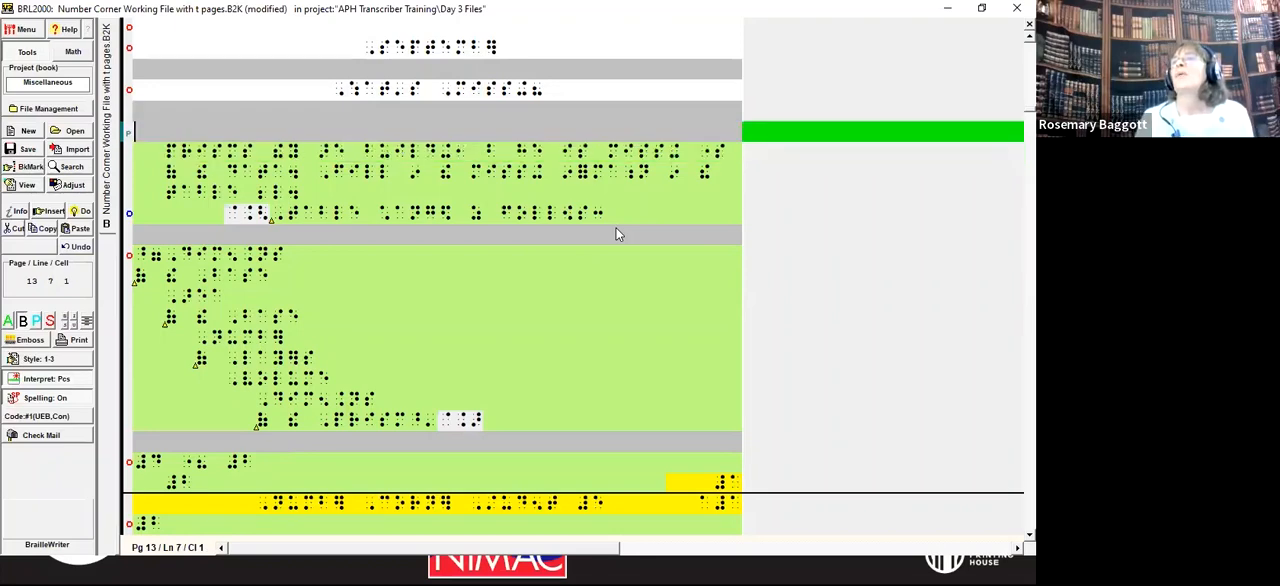
key(Up)
key(End)
key(Return)
key(Return)
key(Return)
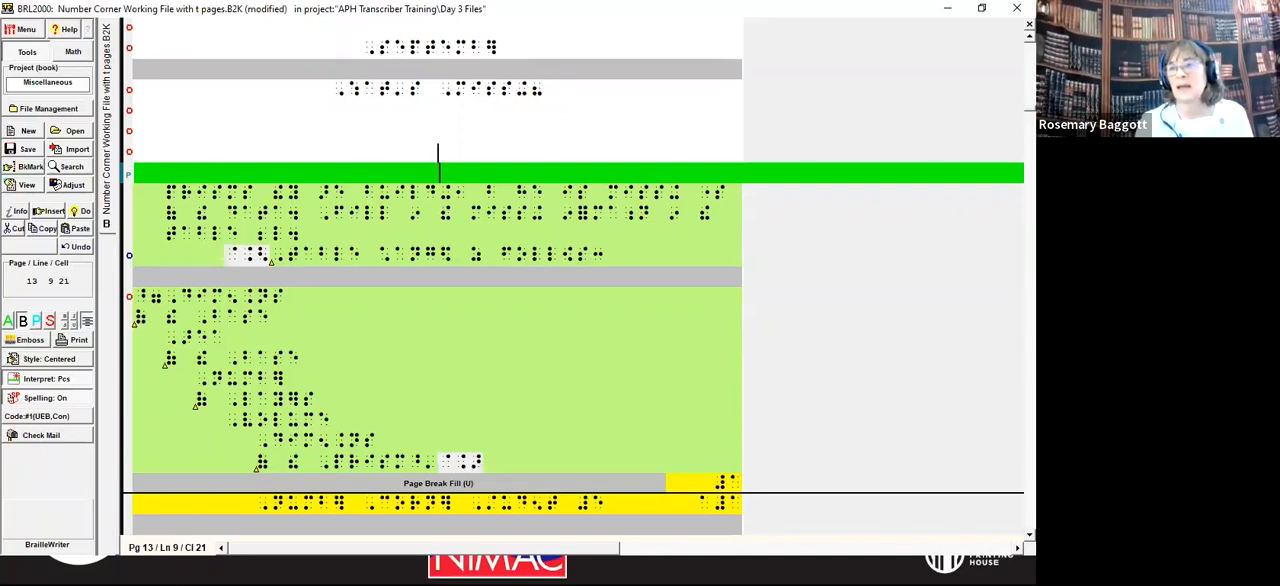
Step: Switch to the Photos app to consult the print contents page, and return to the blank lines in the braille file
click(55, 185)
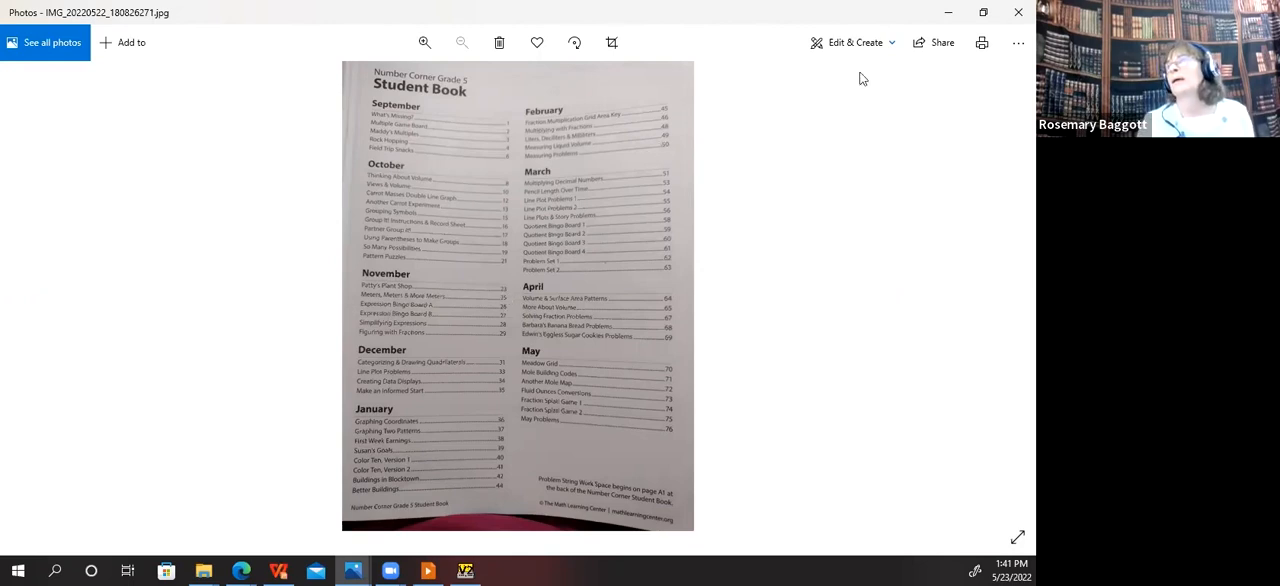
click(949, 14)
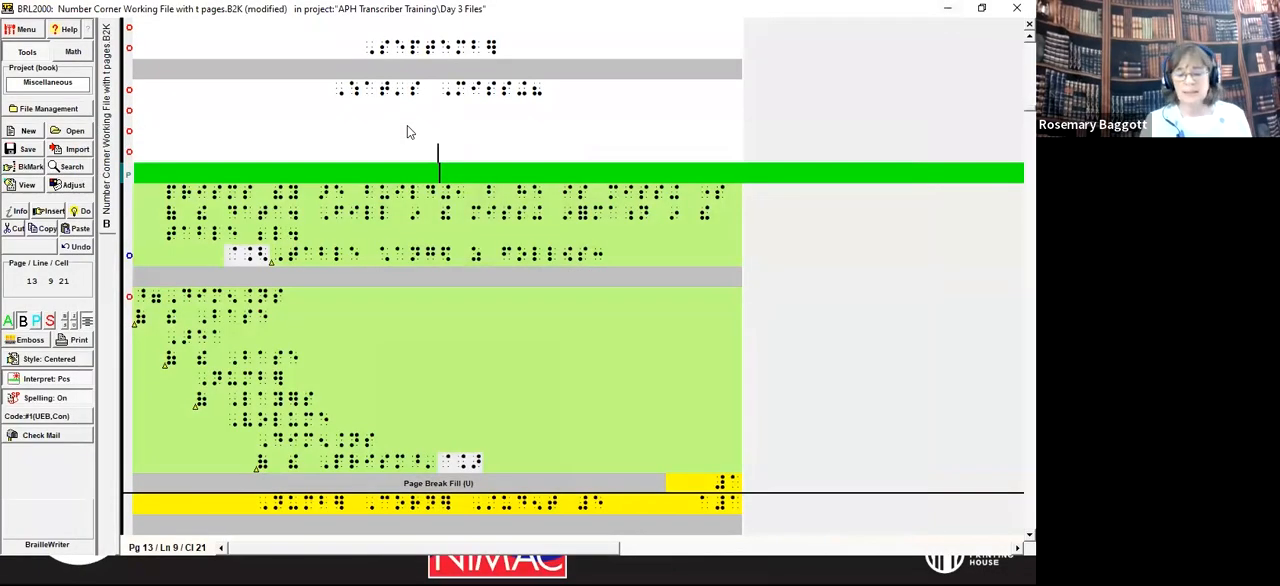
click(407, 125)
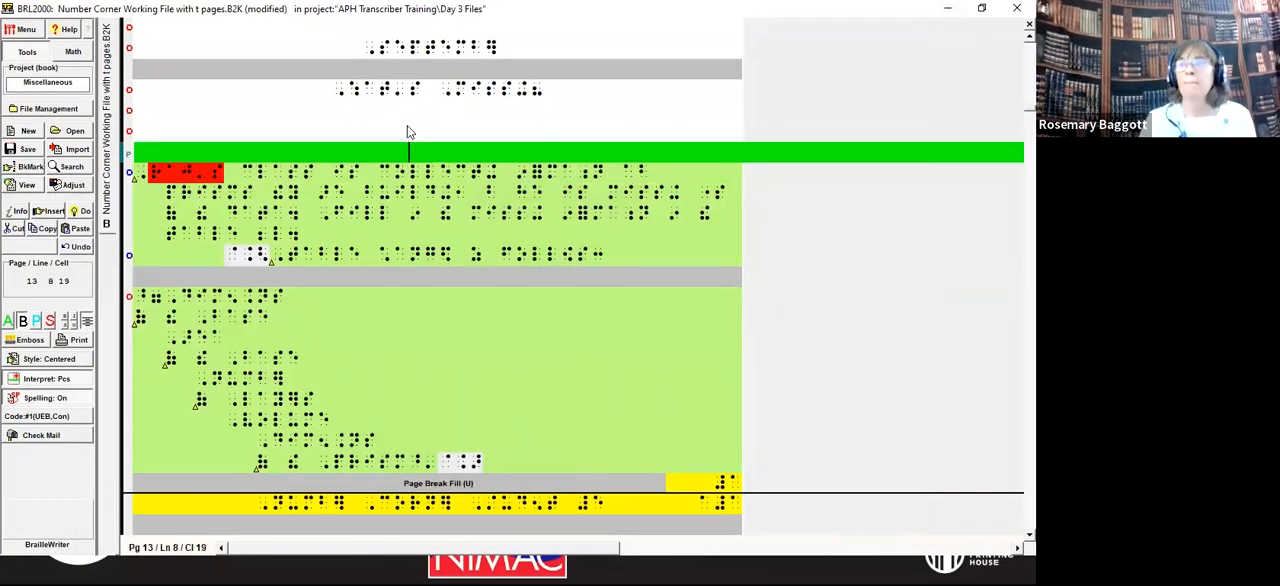
Step: Search the braille file for "November" starting from the cursor
key(alt+i)
key(Escape)
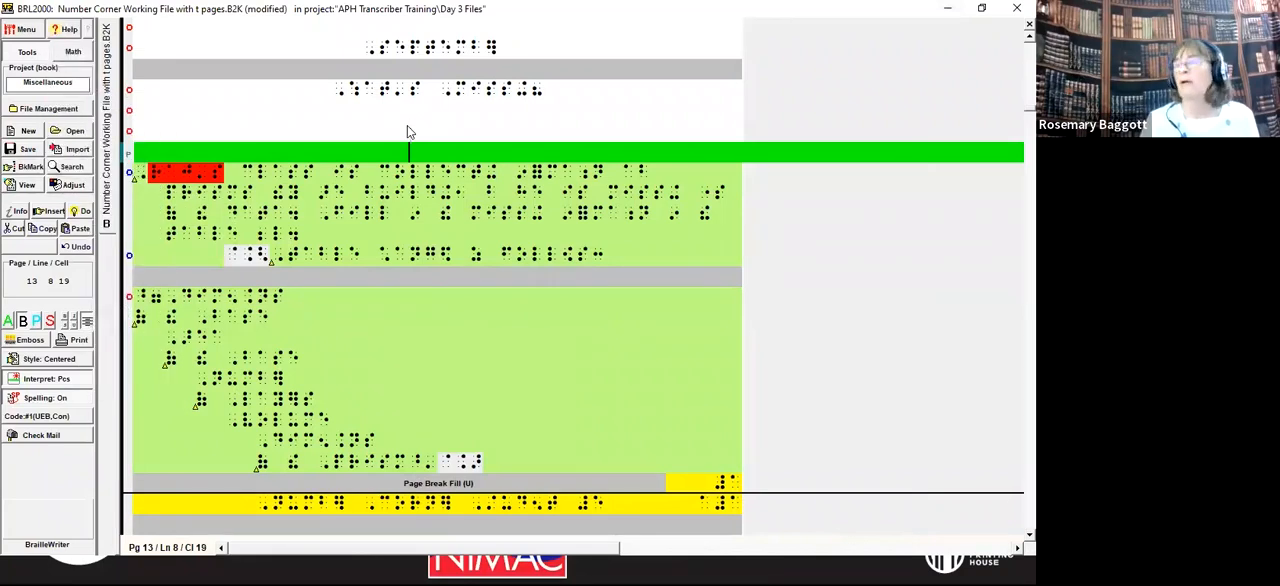
key(alt+s)
key(f)
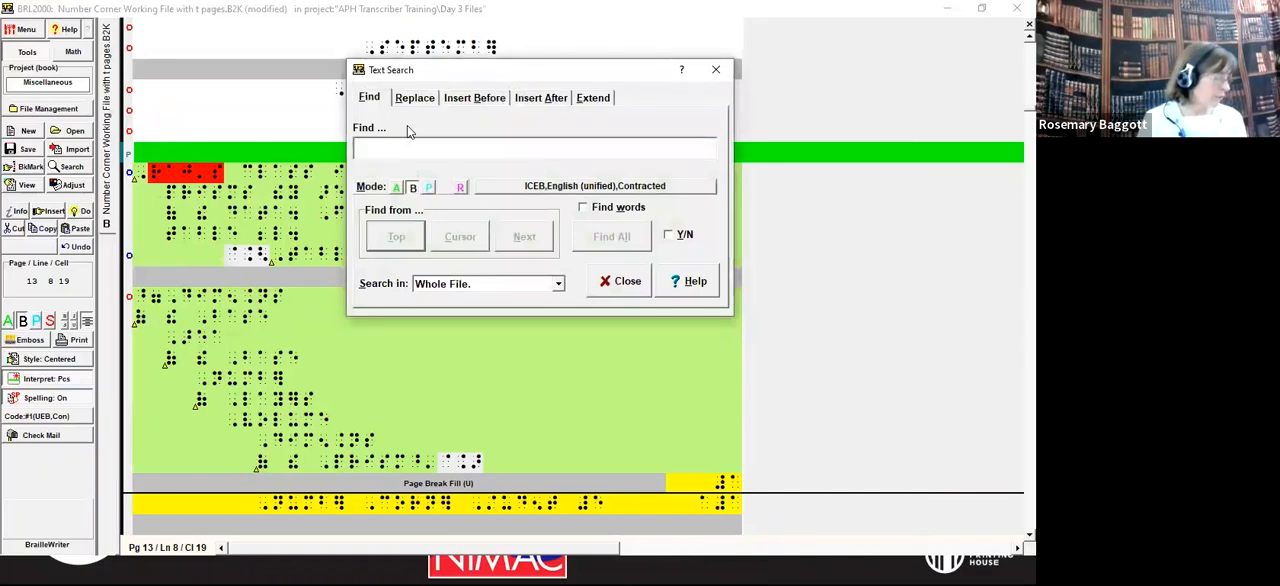
text(#novemb])
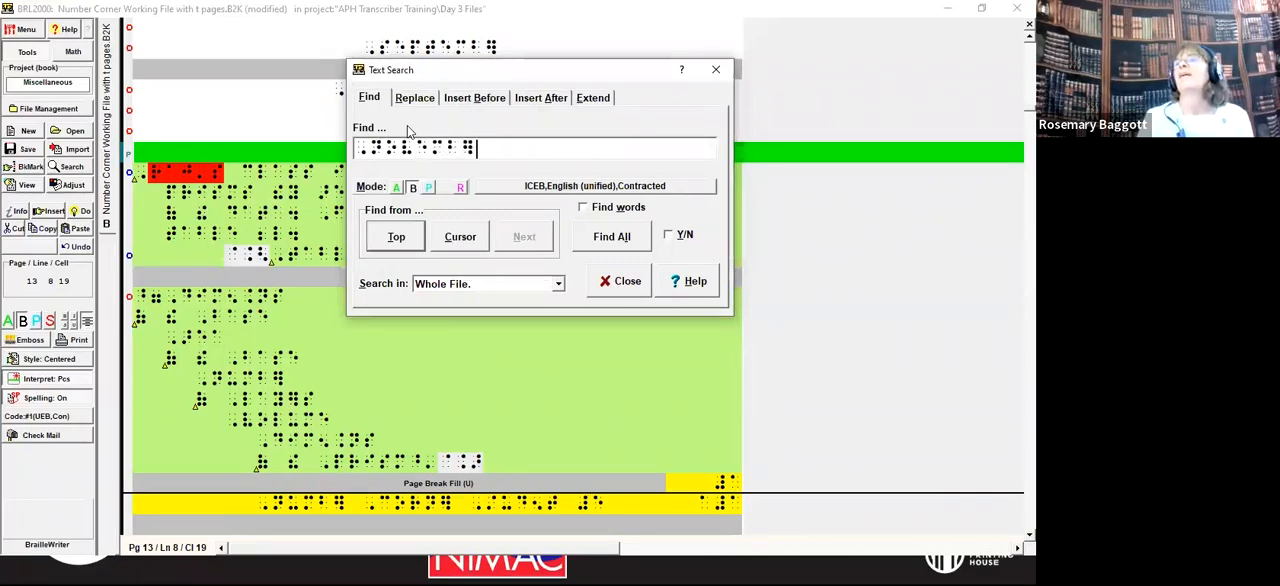
click(460, 236)
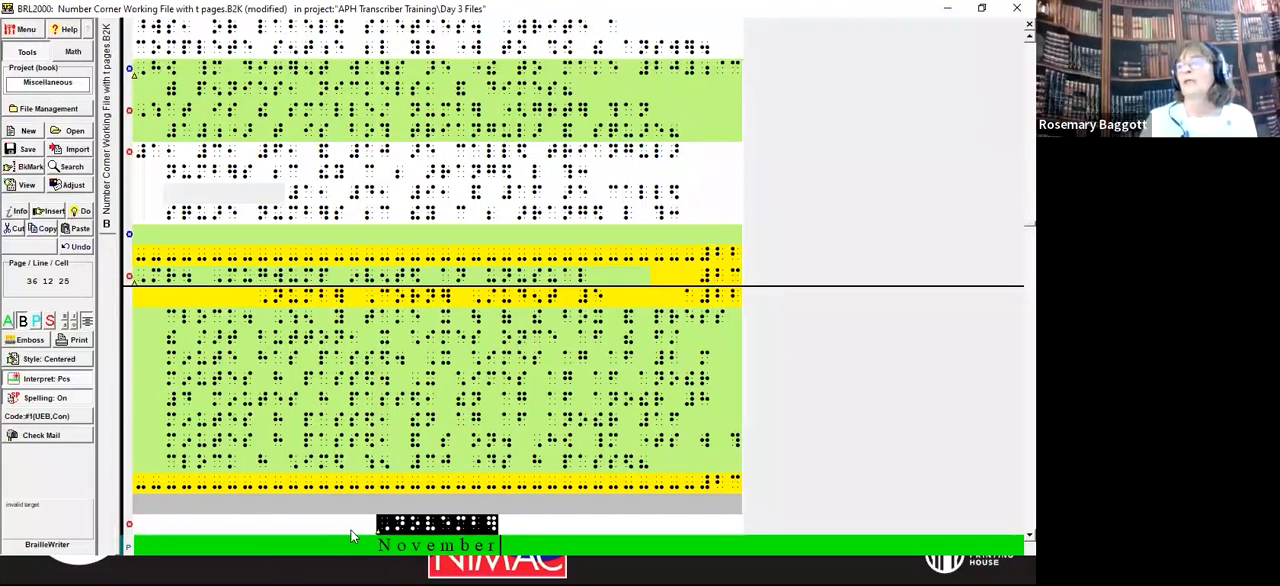
Step: Add two new lines after the clock-chime question that precedes the November heading, and center the second one
scroll(418, 500, down, 1)
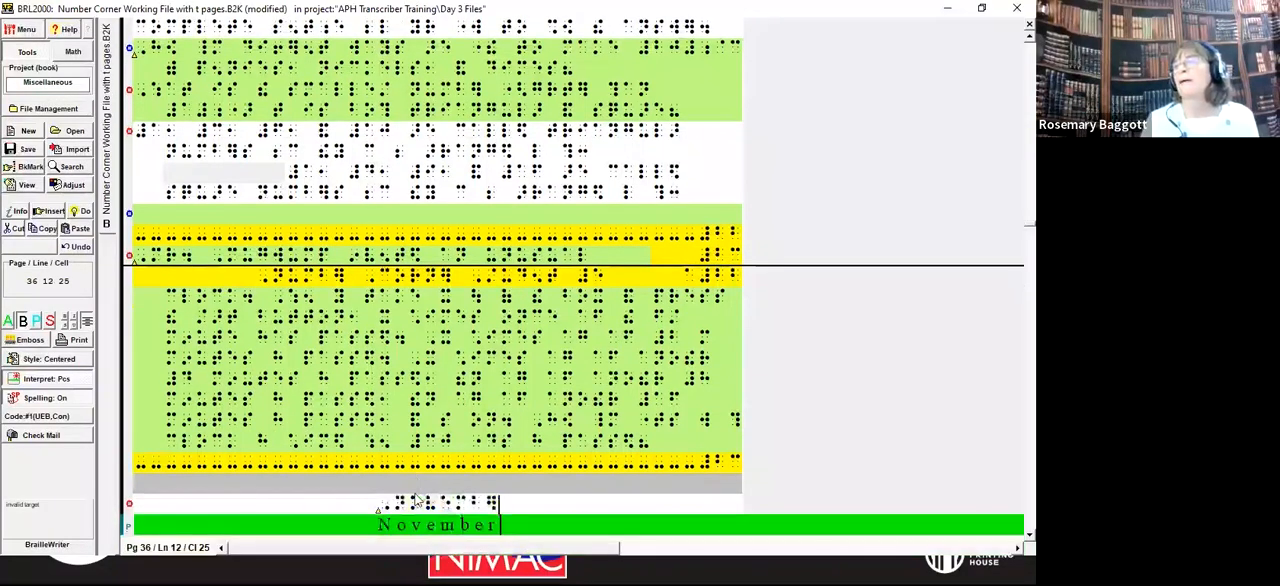
key(Up)
key(Up)
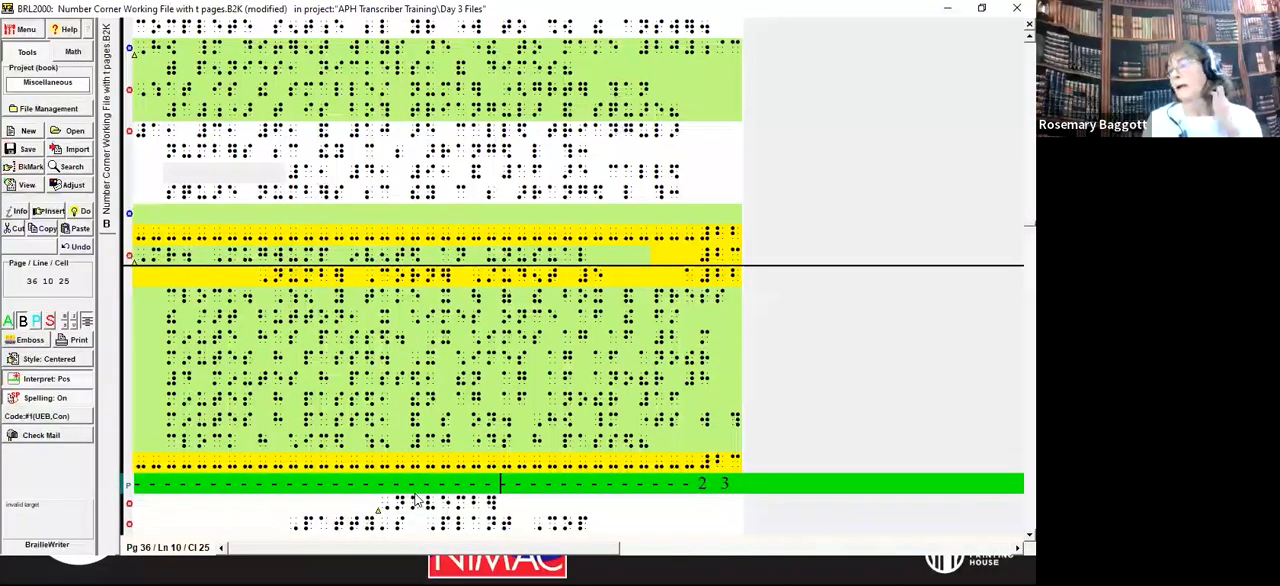
key(Up)
key(End)
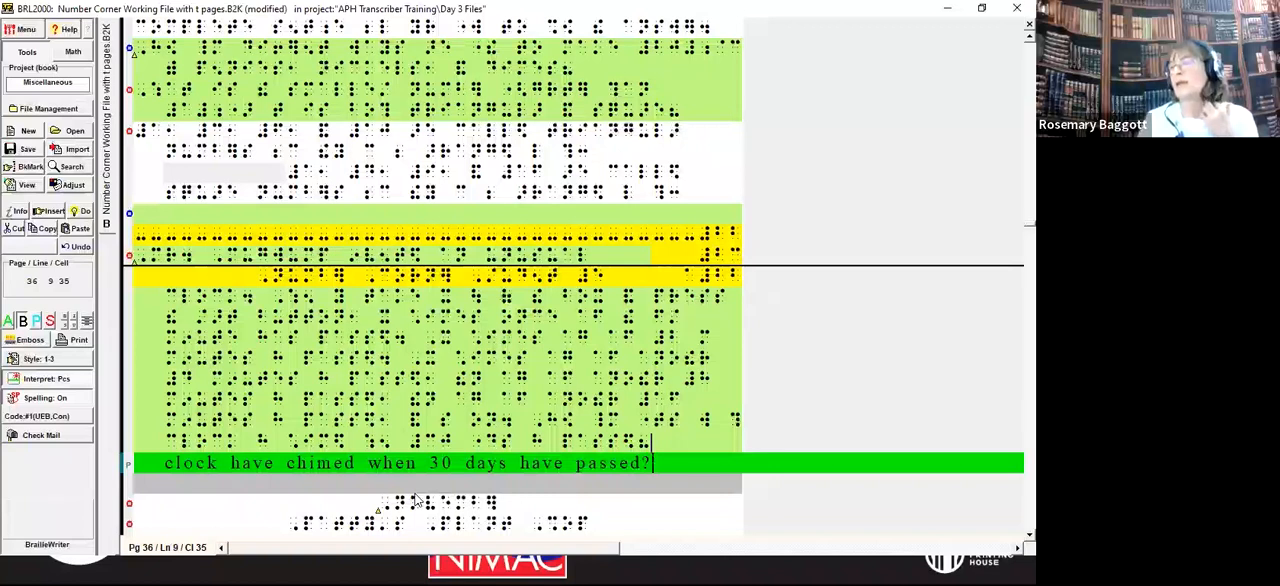
key(Return)
key(Return)
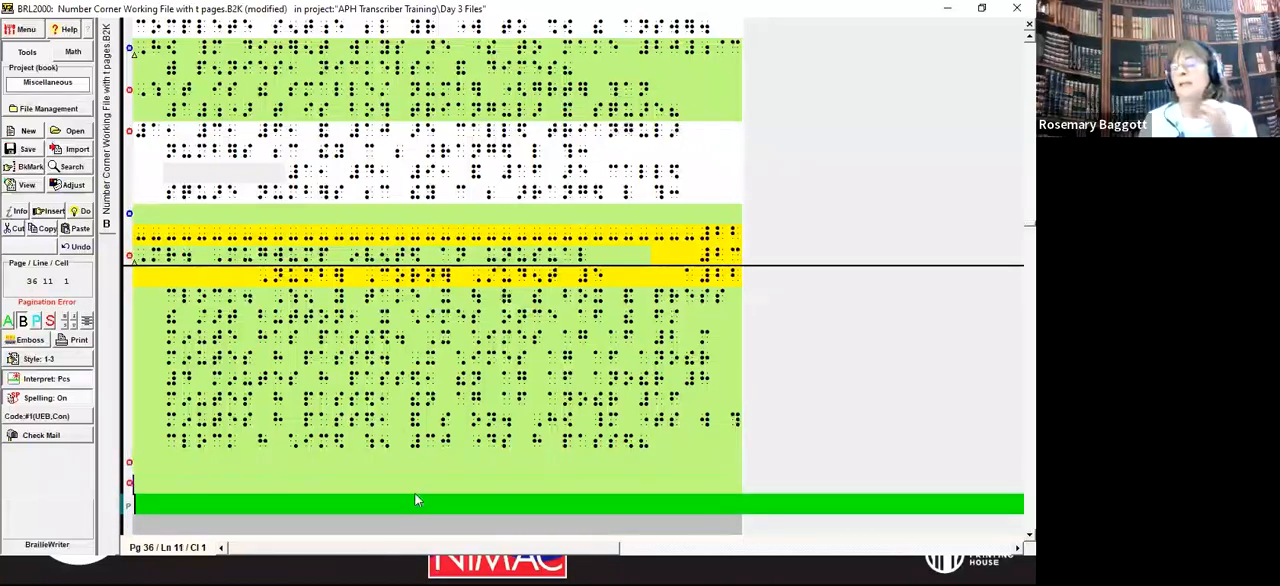
key(alt+c)
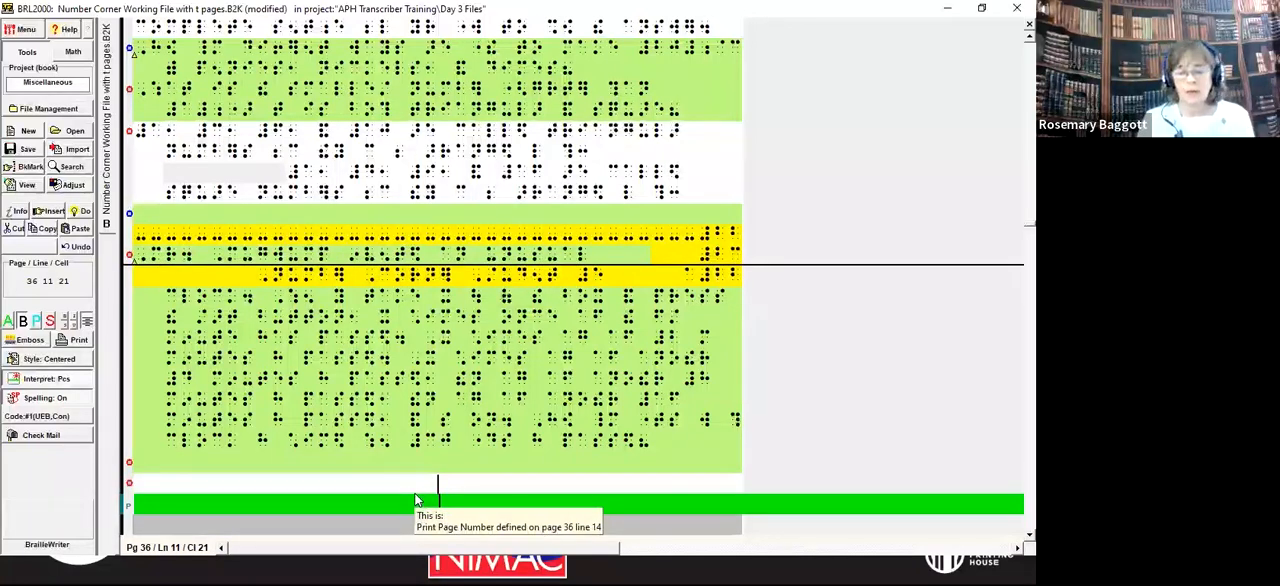
Step: Enter "End of Volume 1" on the centered line, enclosed in transcriber's note symbols
text(jg<,5d )
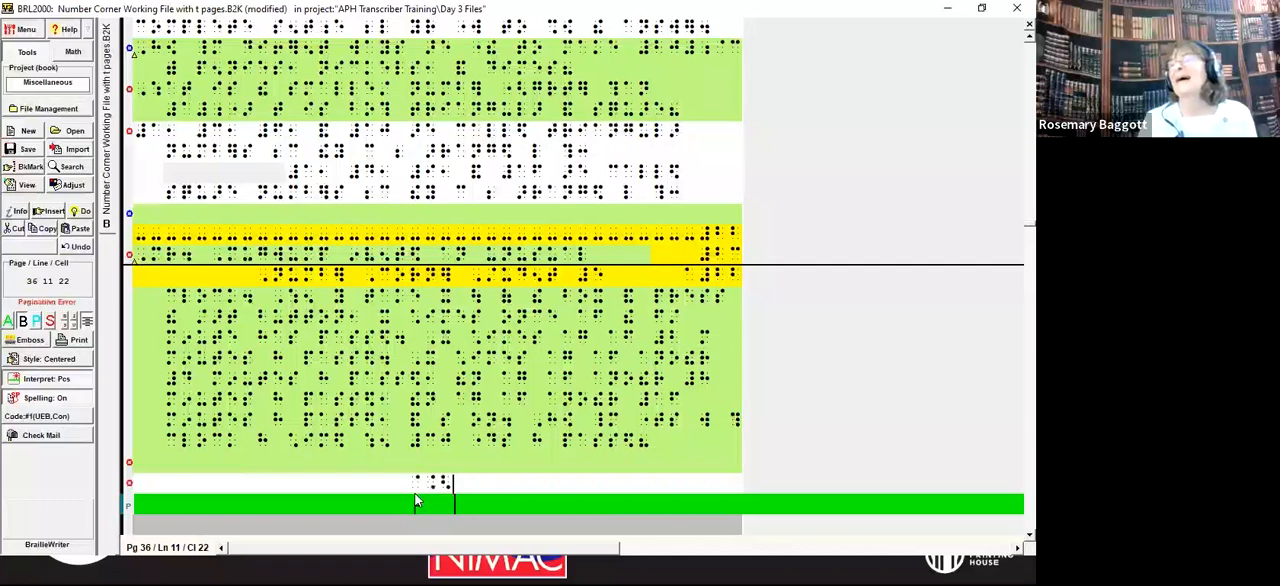
text(()
key(BackSpace)
key(BackSpace)
text(( v)
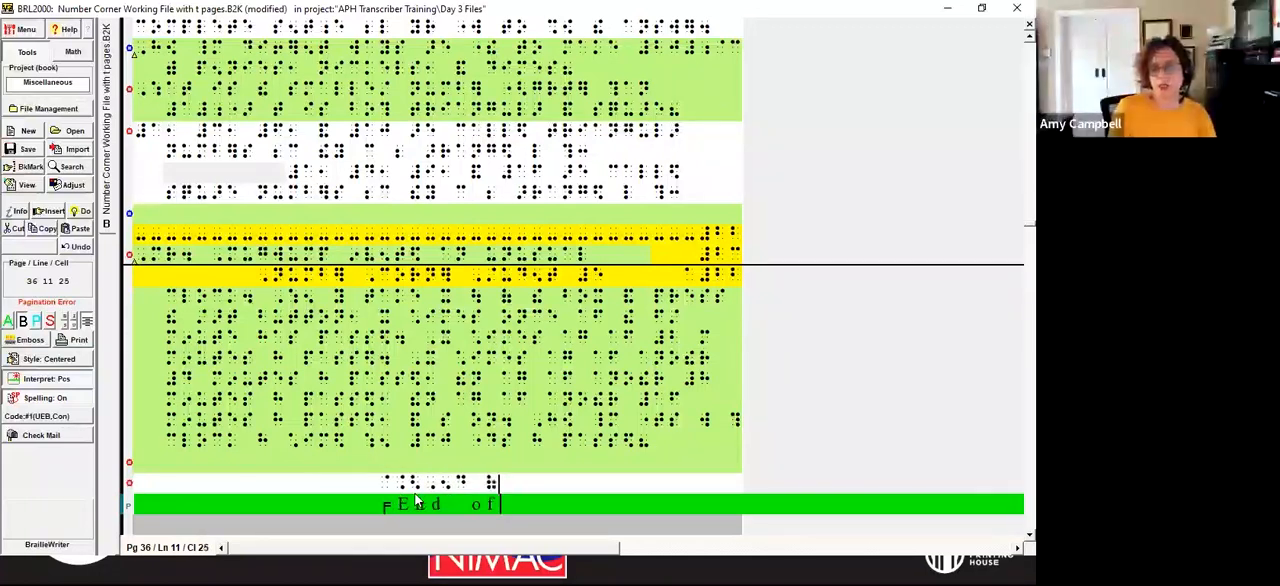
key(BackSpace)
key(BackSpace)
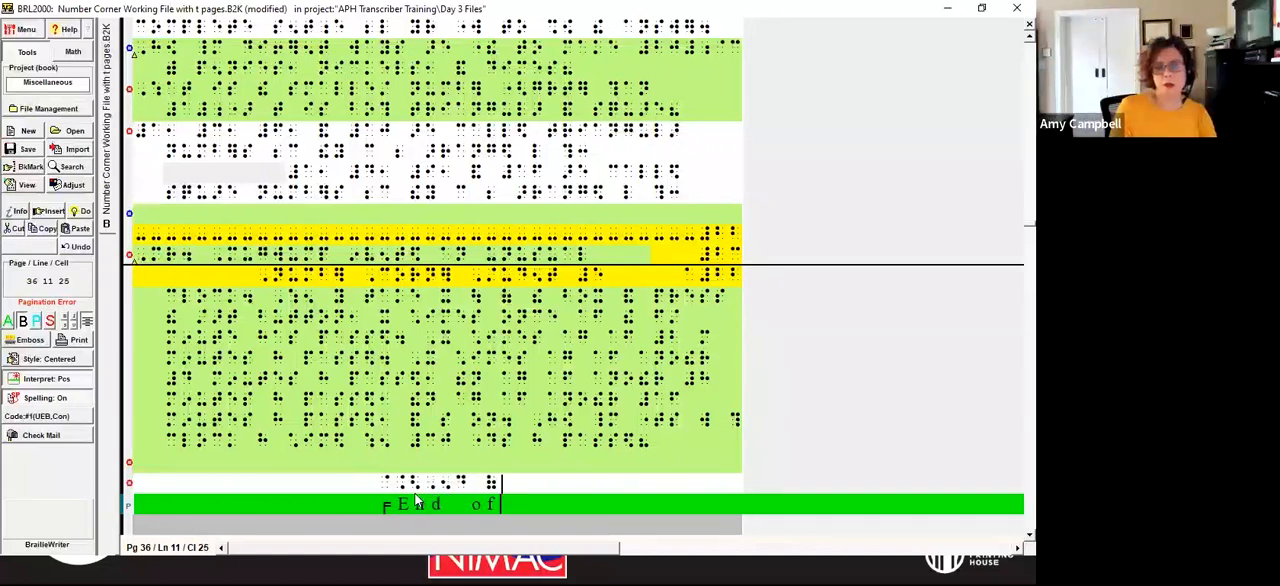
text(,volume #d)
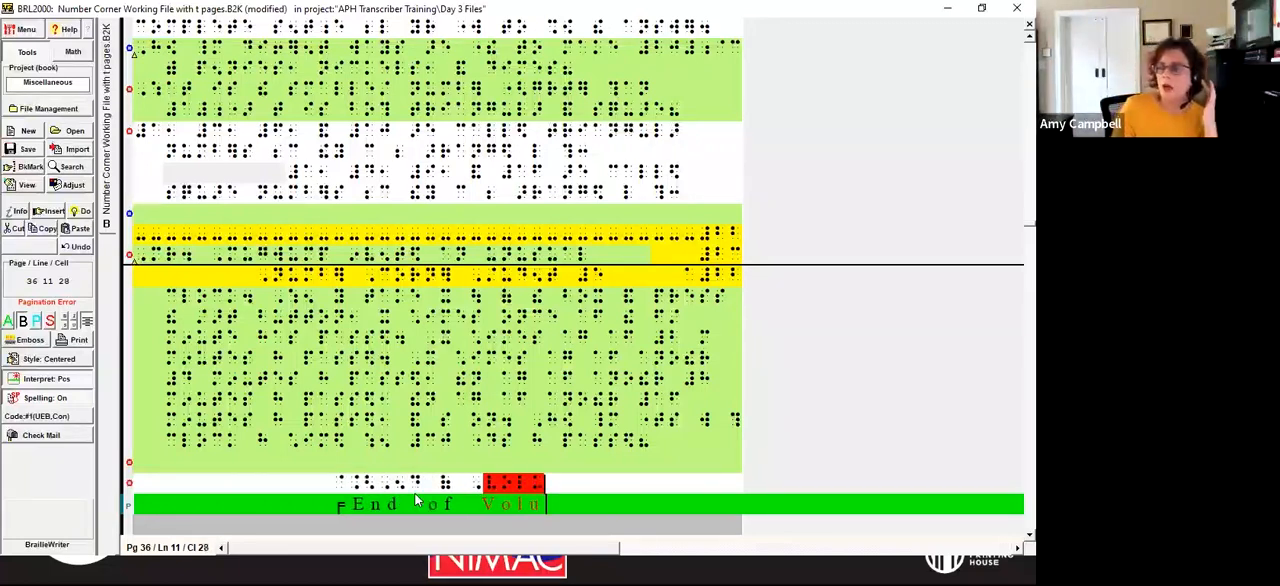
text(a@.>)
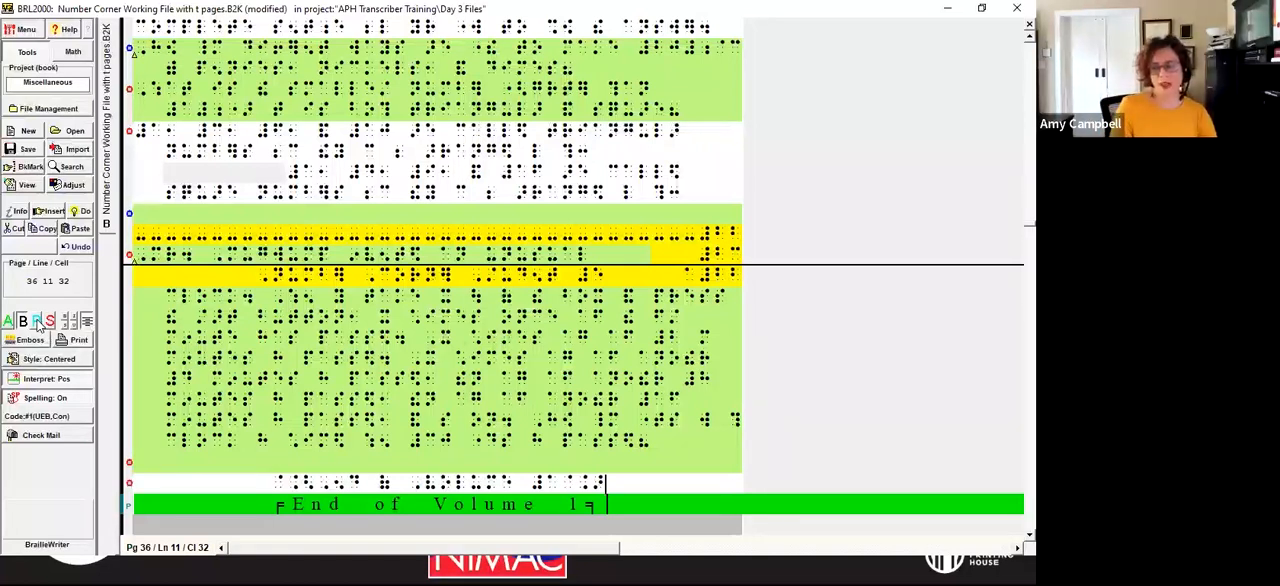
Step: Add four blank lines between the "End of Volume 1" note and the print page 23 change line
key(Down)
key(Down)
key(Down)
key(Down)
key(Down)
key(Down)
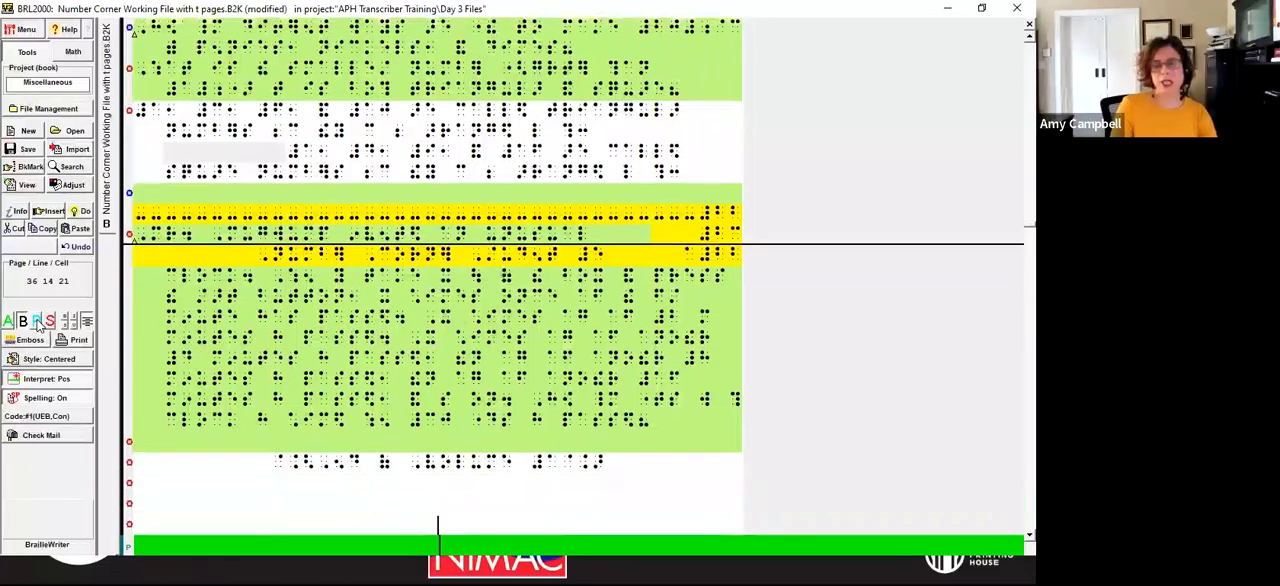
key(Up)
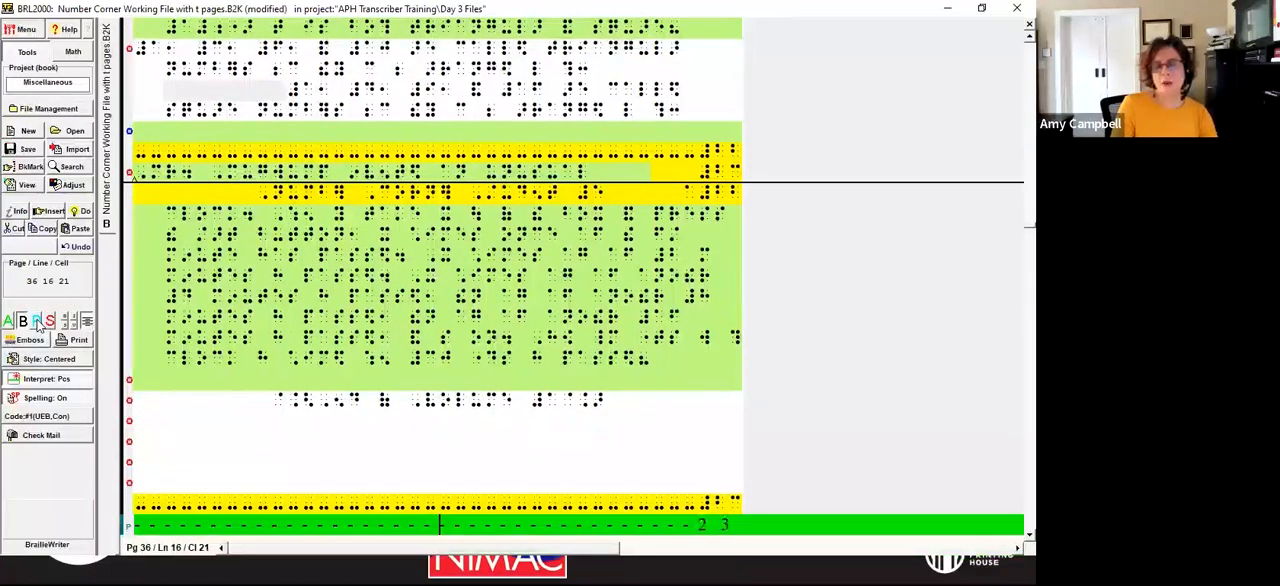
Step: Examine the lines from the "End of Volume 1" note through the page change line to the November heading
key(Down)
key(Down)
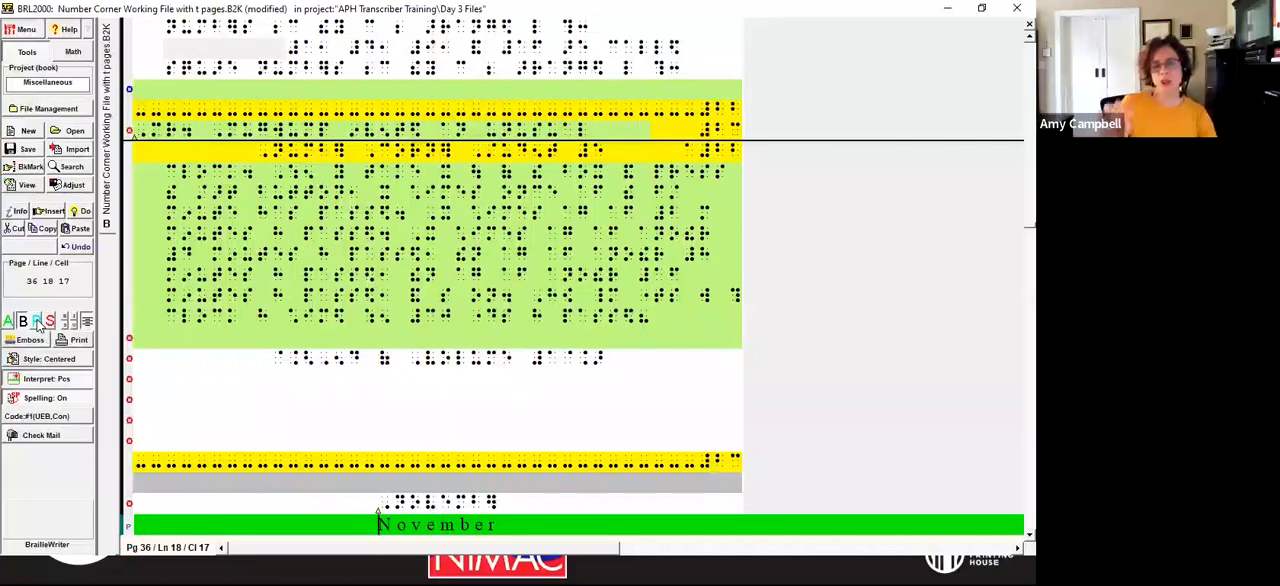
key(Up)
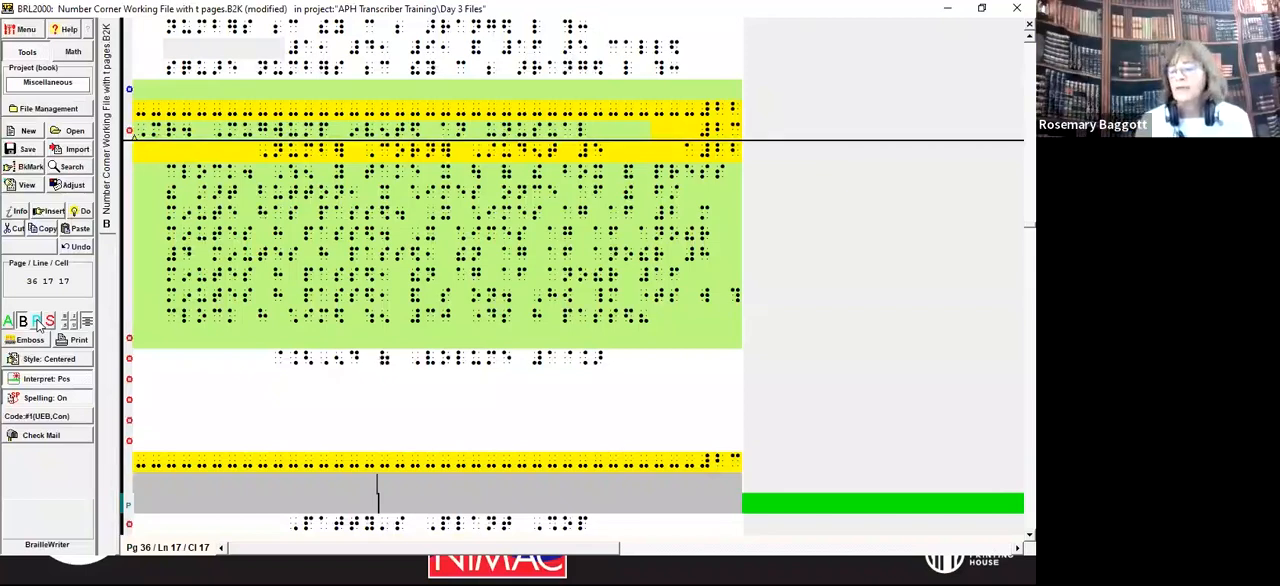
key(Up)
key(Up)
key(Up)
key(Up)
key(Up)
key(Up)
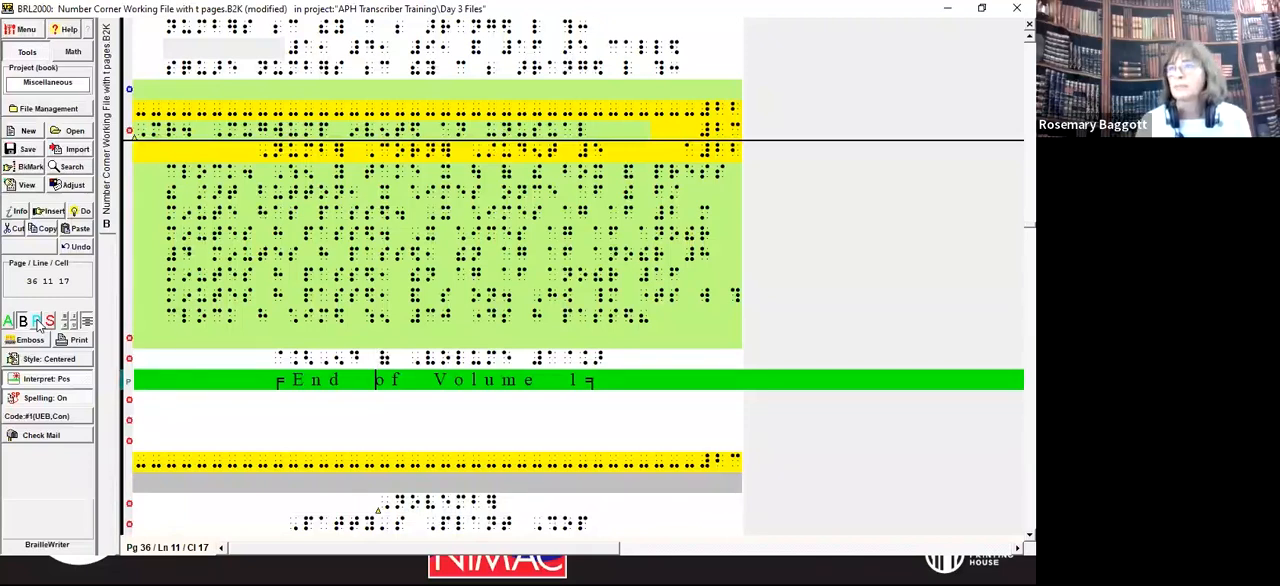
key(Up)
key(Down)
key(Down)
key(Down)
key(Down)
key(Down)
key(Down)
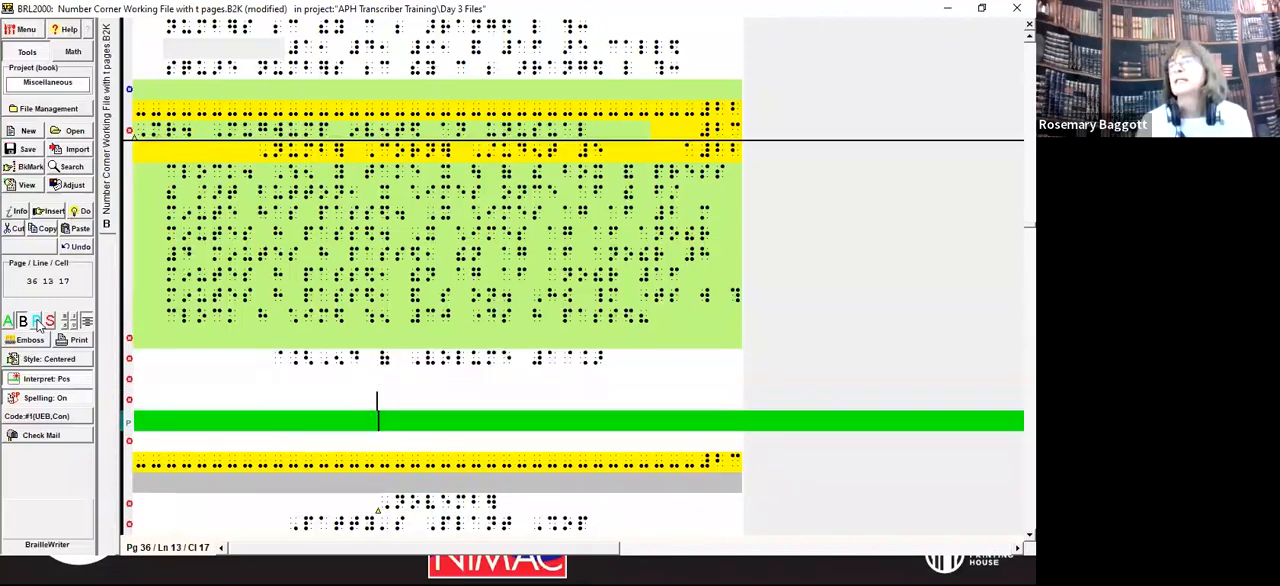
key(Down)
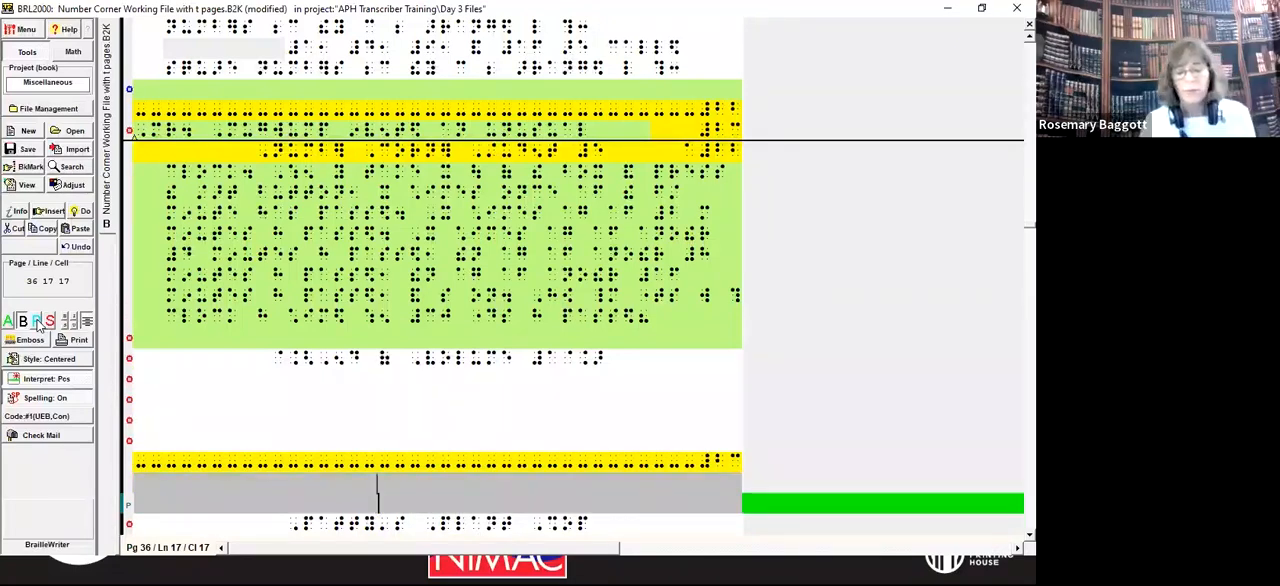
Step: Insert a page break to the next page ahead of the November heading
key(alt+d)
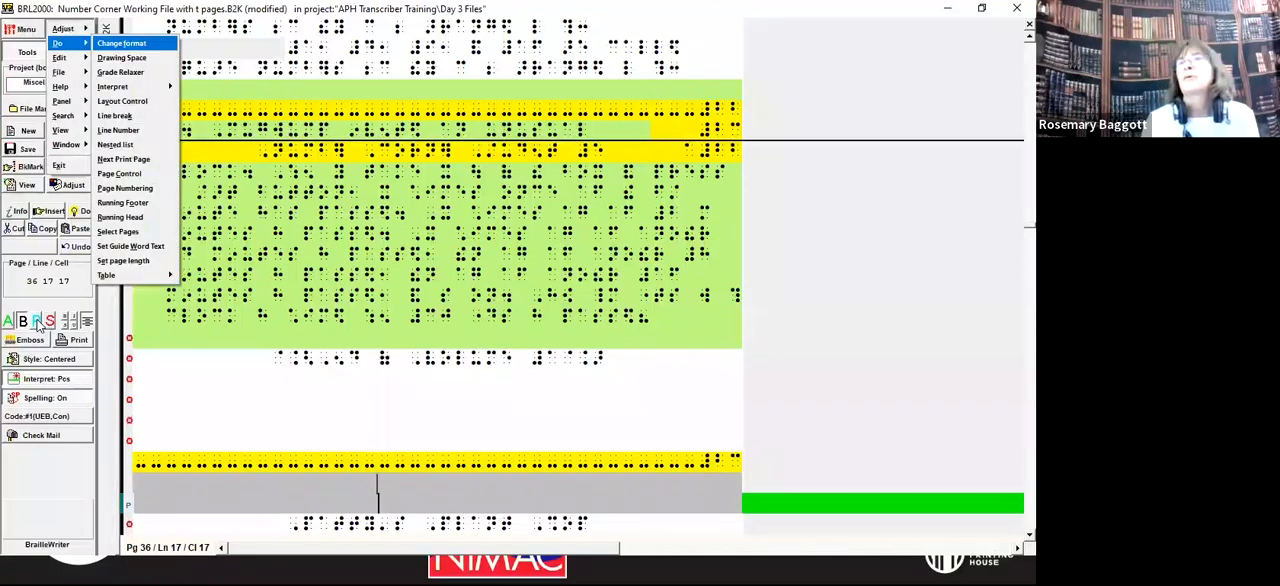
key(p)
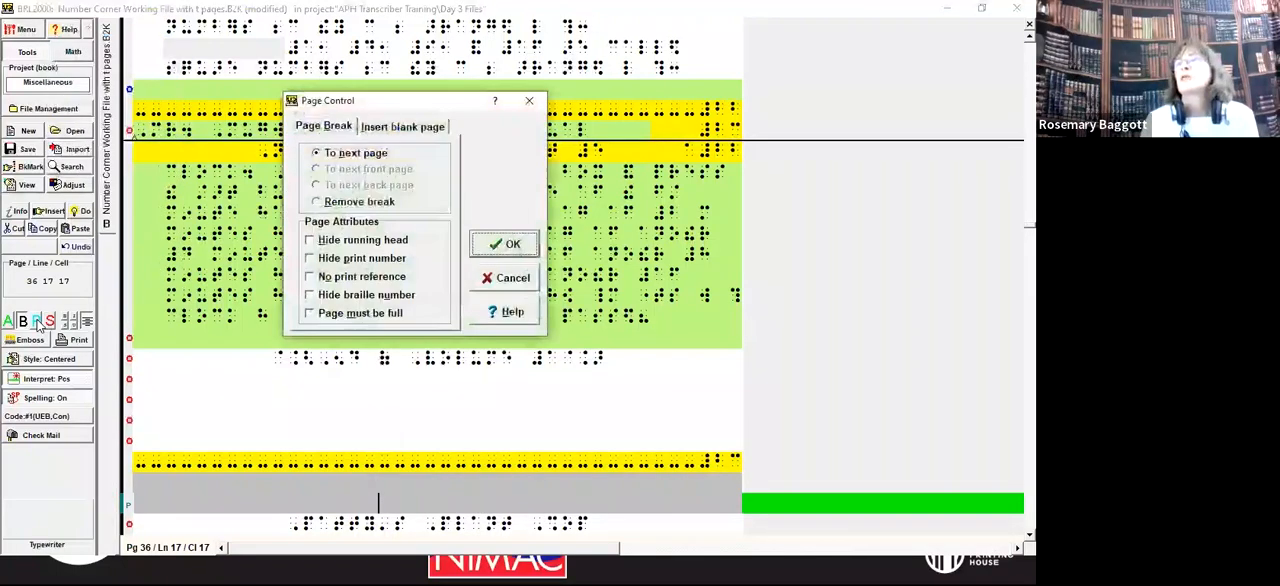
key(Return)
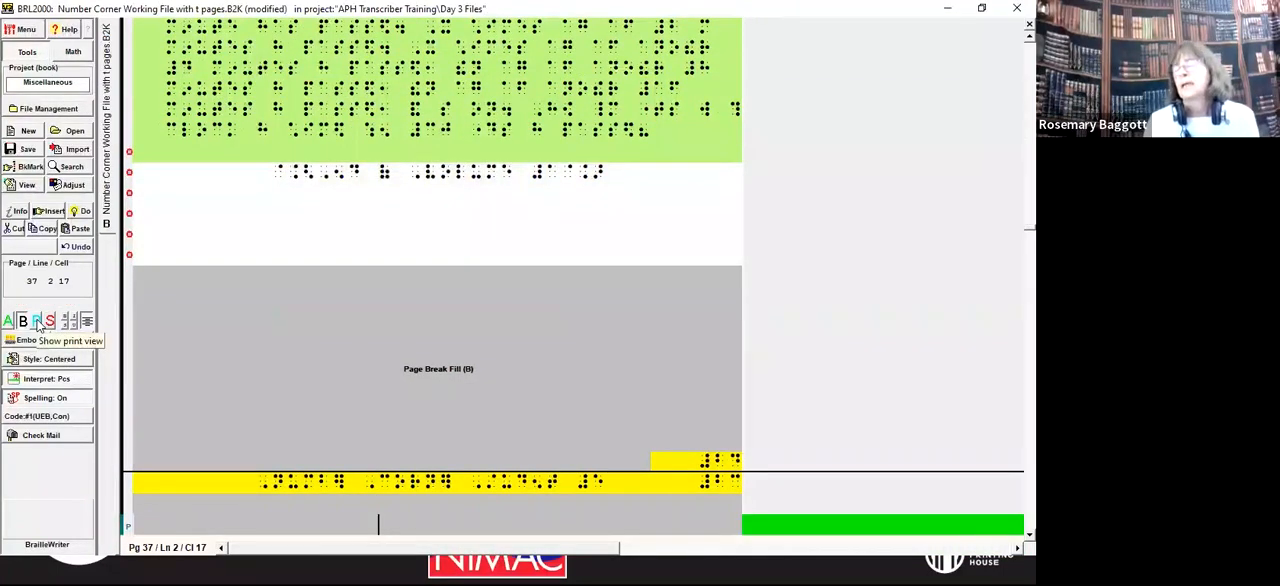
key(Down)
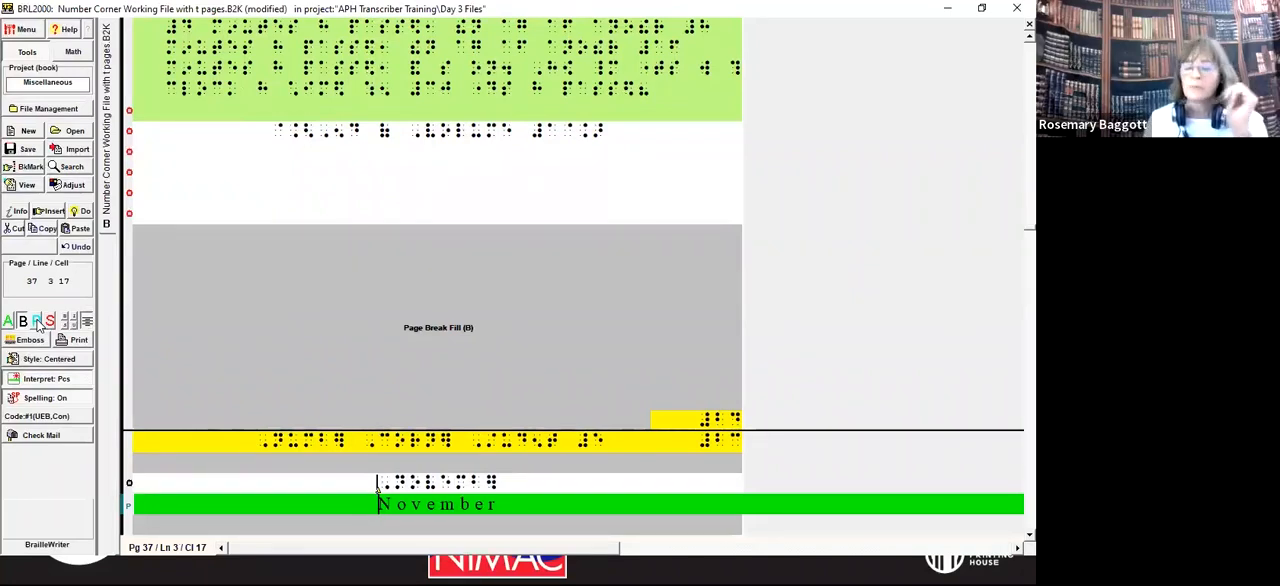
Step: Save the working file with the new volume ending
key(alt)
key(alt)
key(alt+f)
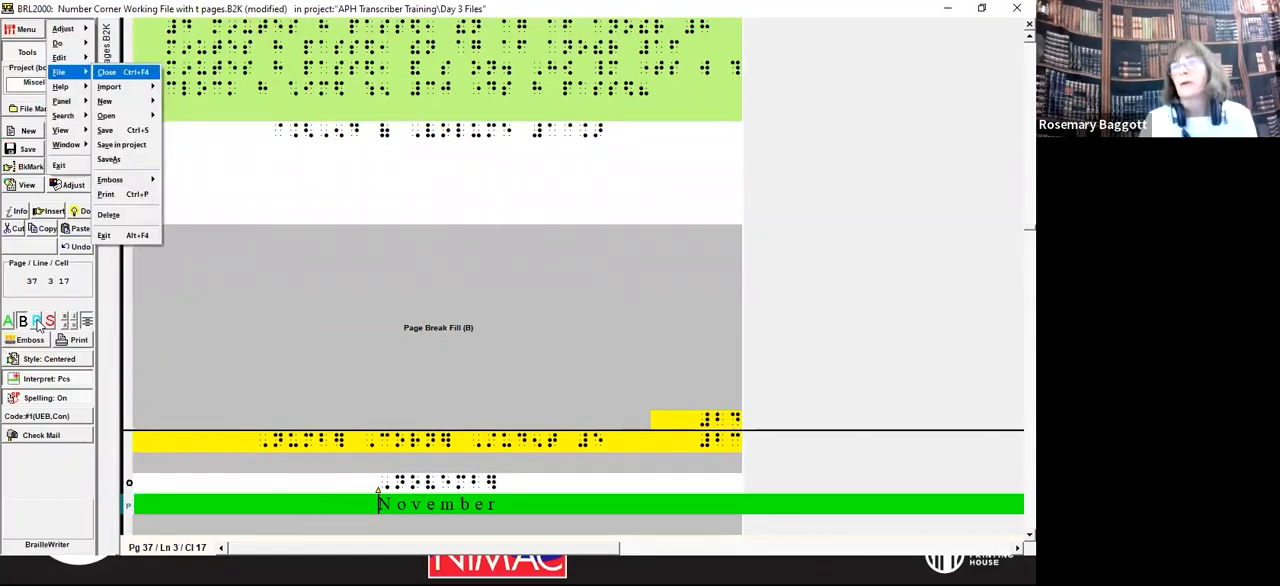
key(ctrl+s)
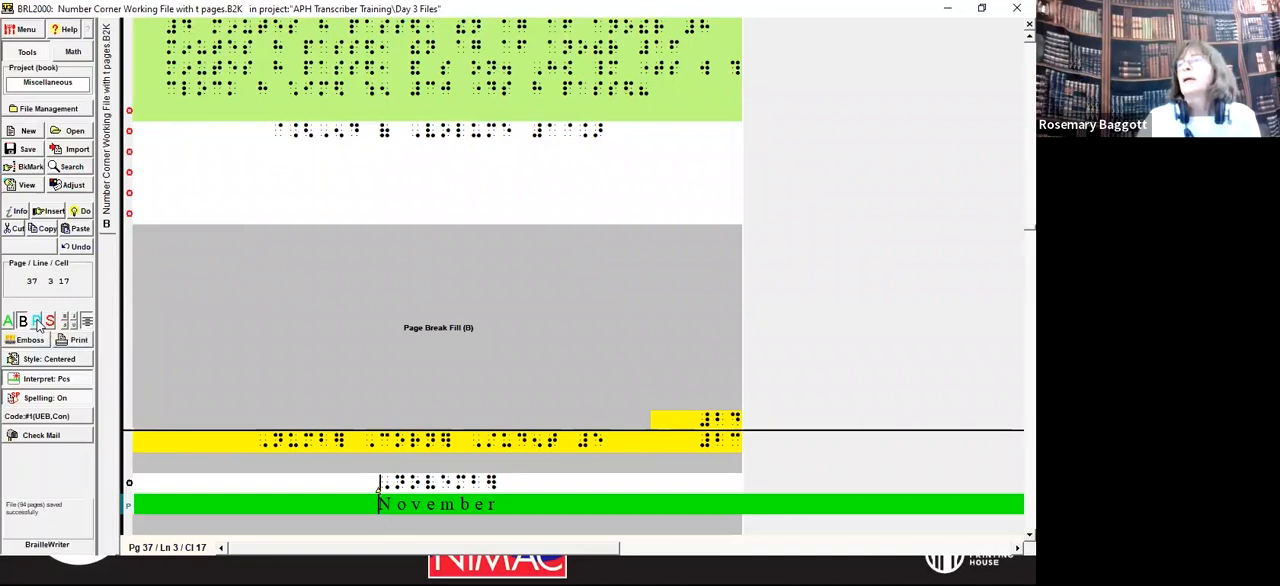
Step: Check the braille page number on the final page of volume 1, just before the November page
key(Up)
key(Up)
key(Up)
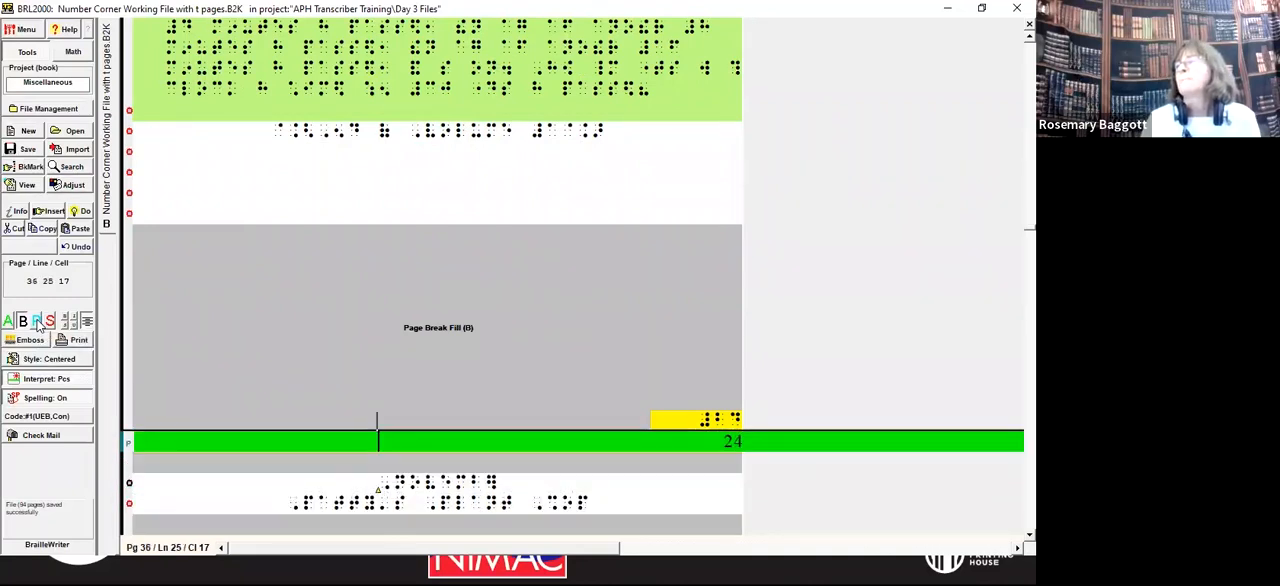
key(Down)
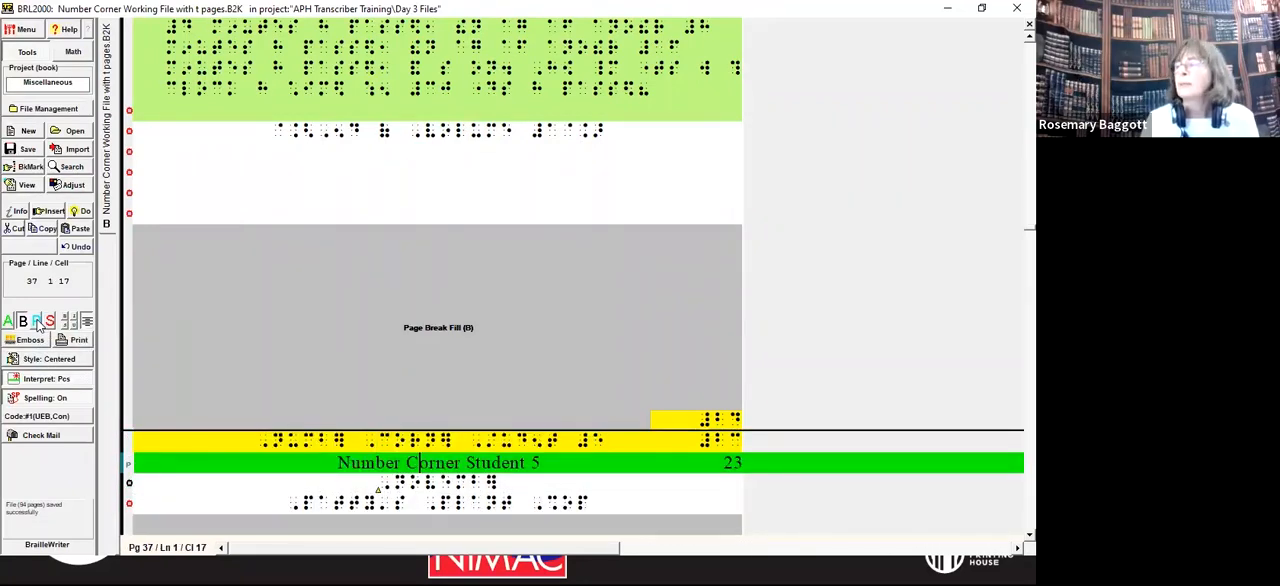
key(Up)
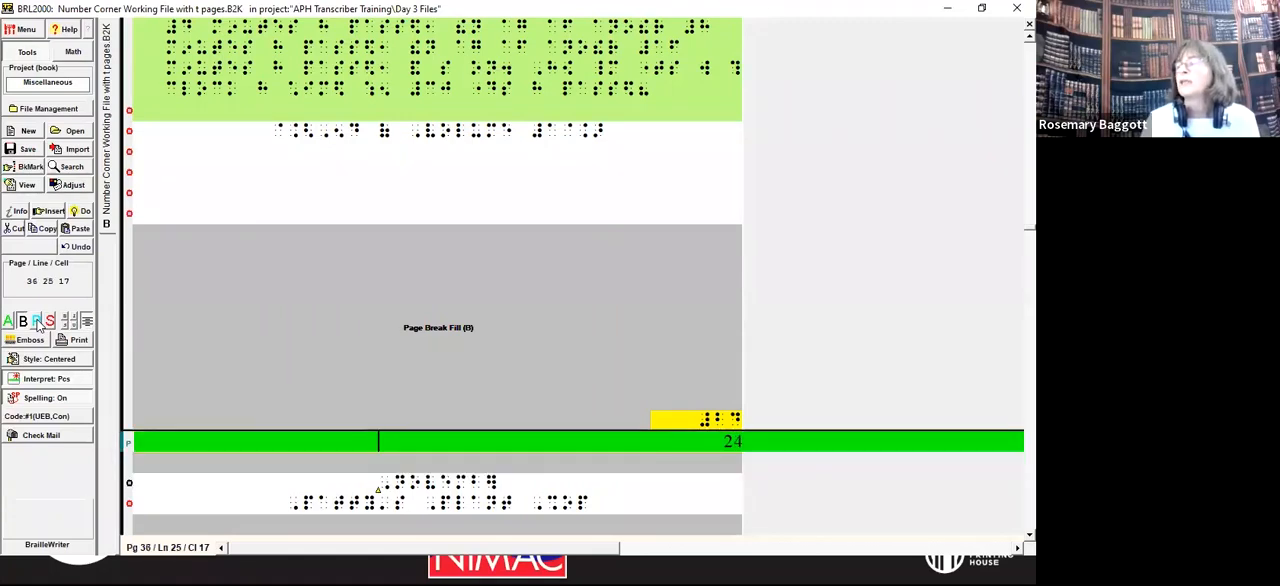
Step: Examine the t-page and p-page ranges in the braille pages line on the title page
key(ctrl+Home)
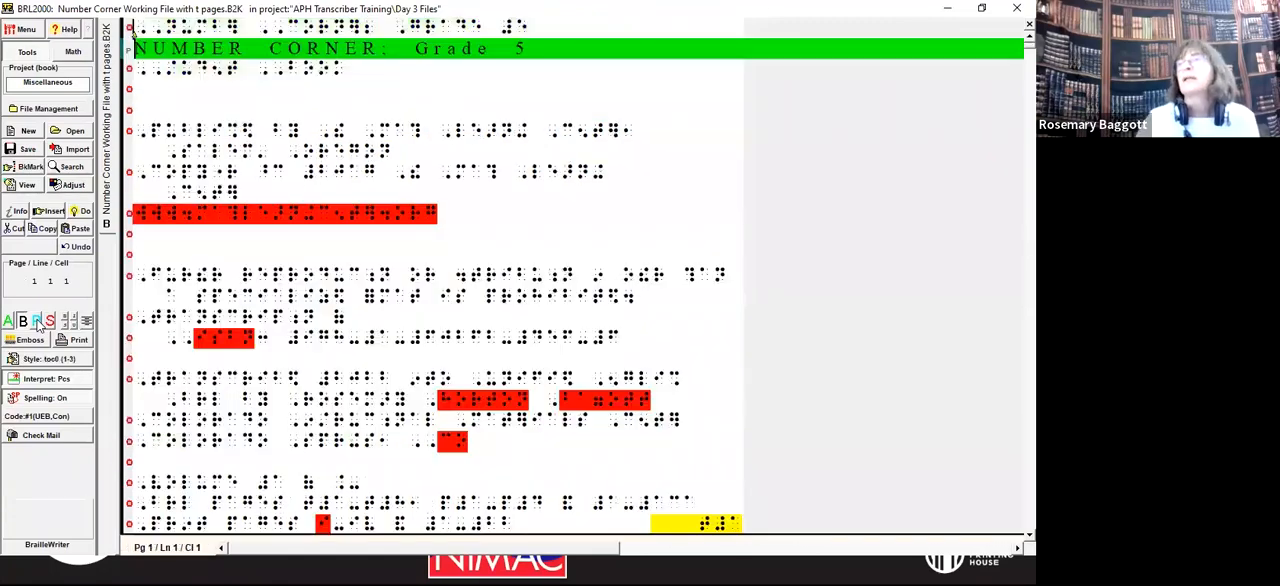
key(Down)
key(Down)
key(Down)
key(Down)
key(Down)
key(Down)
key(Down)
key(Down)
key(Down)
key(Down)
key(Down)
key(Down)
key(Down)
key(Down)
key(Down)
key(Down)
key(Down)
key(Down)
key(Down)
key(Down)
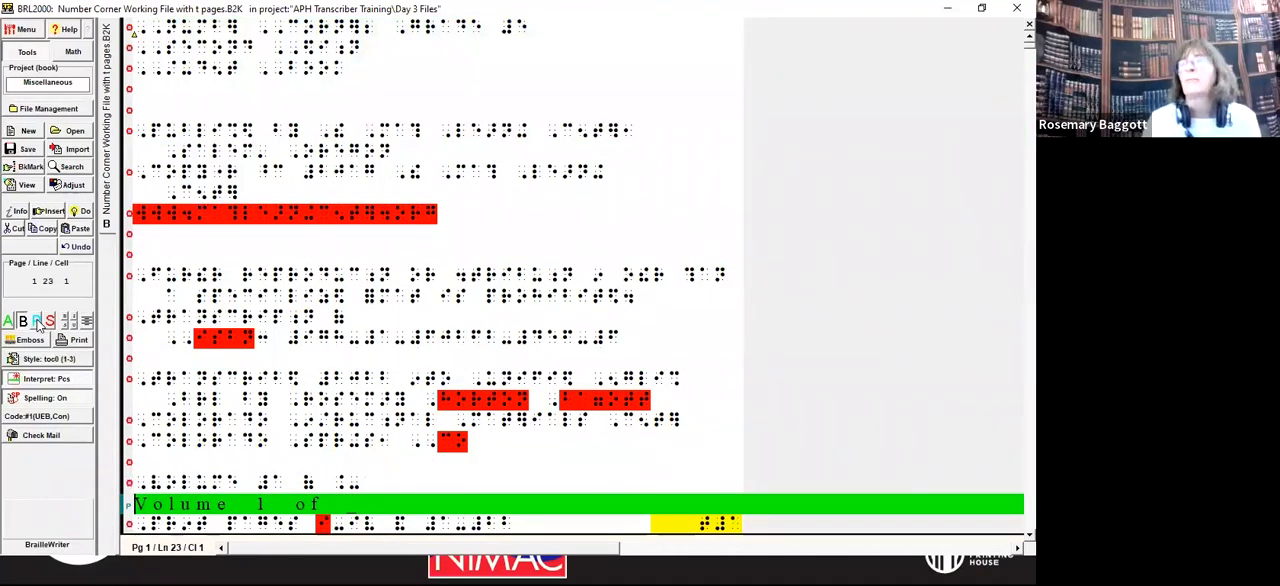
key(Down)
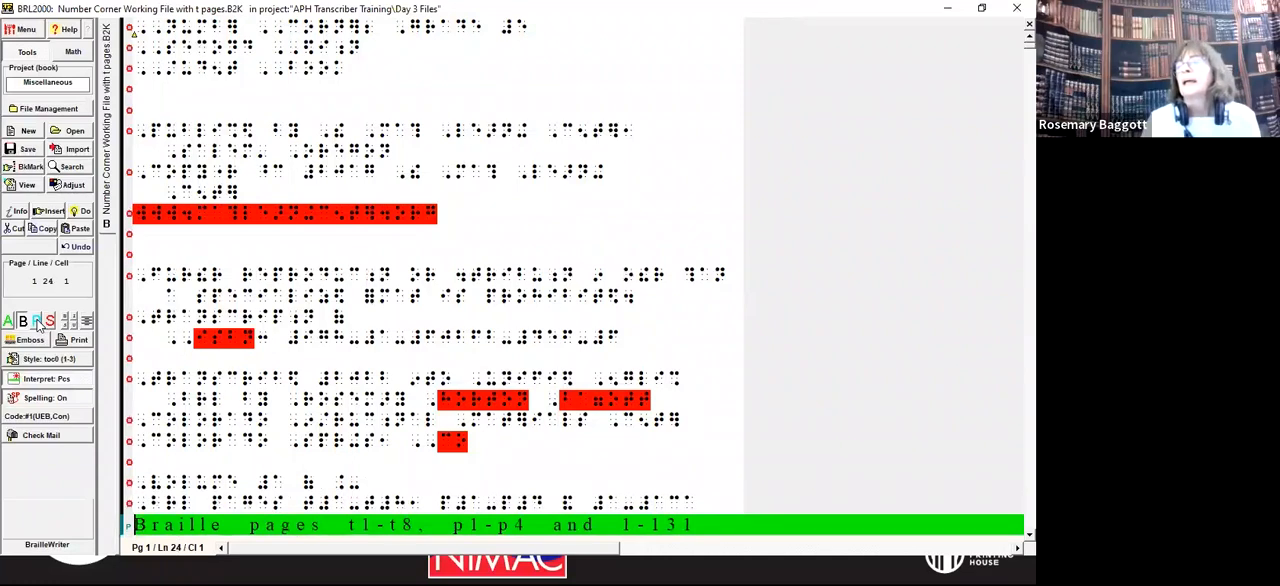
key(Right)
key(Right)
key(Right)
key(Right)
key(Right)
key(Right)
key(Right)
key(Right)
key(Right)
key(Right)
key(Right)
key(Right)
key(Right)
key(Right)
key(Right)
key(Right)
key(Right)
key(Right)
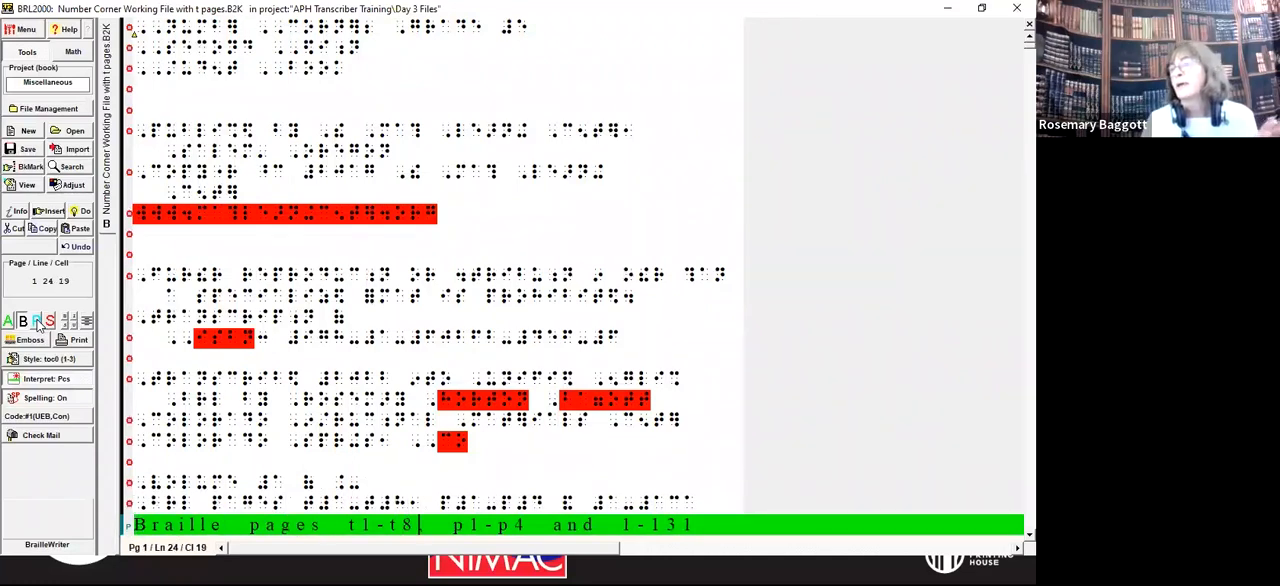
key(Right)
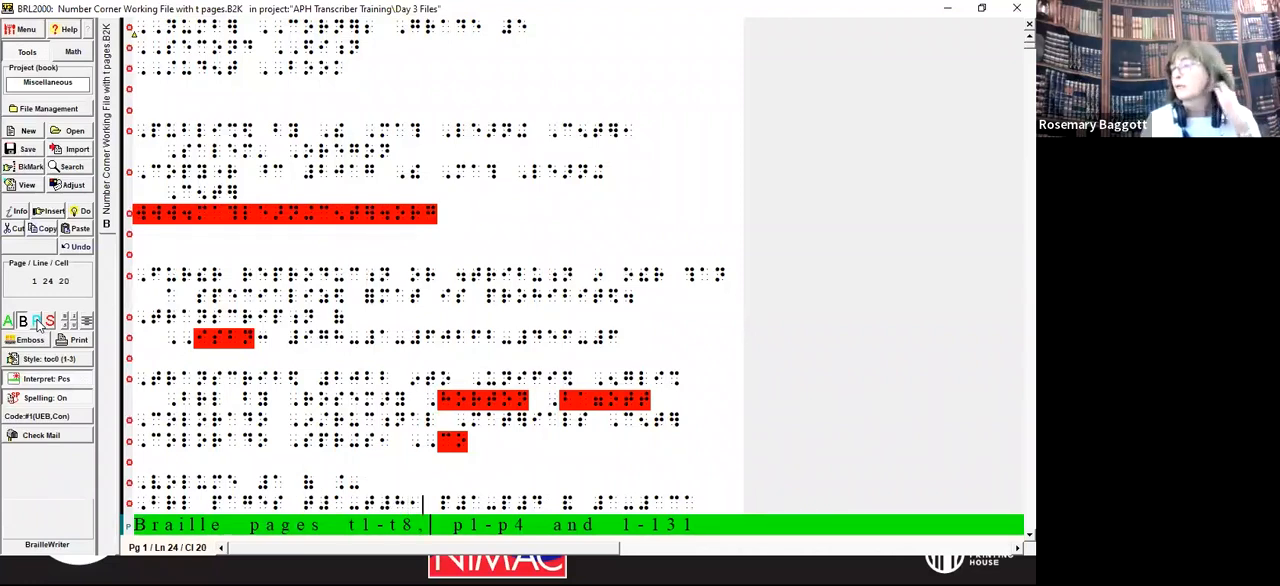
key(Right)
key(Right)
key(Right)
key(Right)
key(Right)
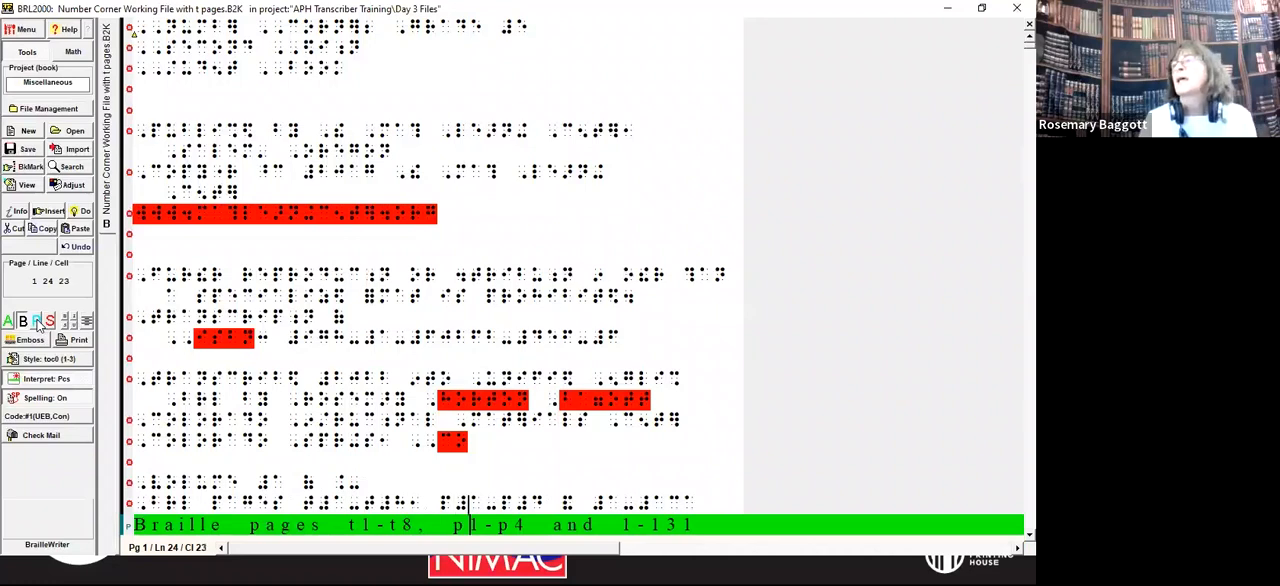
key(Right)
key(Right)
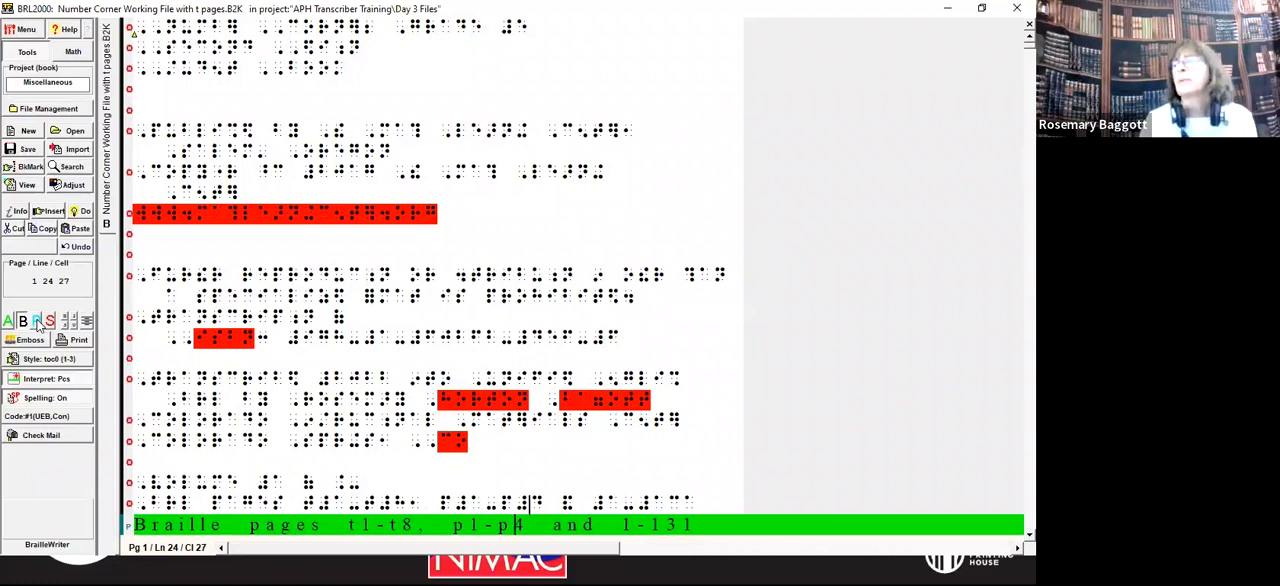
Step: Go through the transcriber's notes and contents pages to check the number of the last p-page
key(Page_Down)
key(Page_Down)
key(Page_Down)
key(Page_Down)
key(Page_Down)
key(Page_Down)
key(Page_Down)
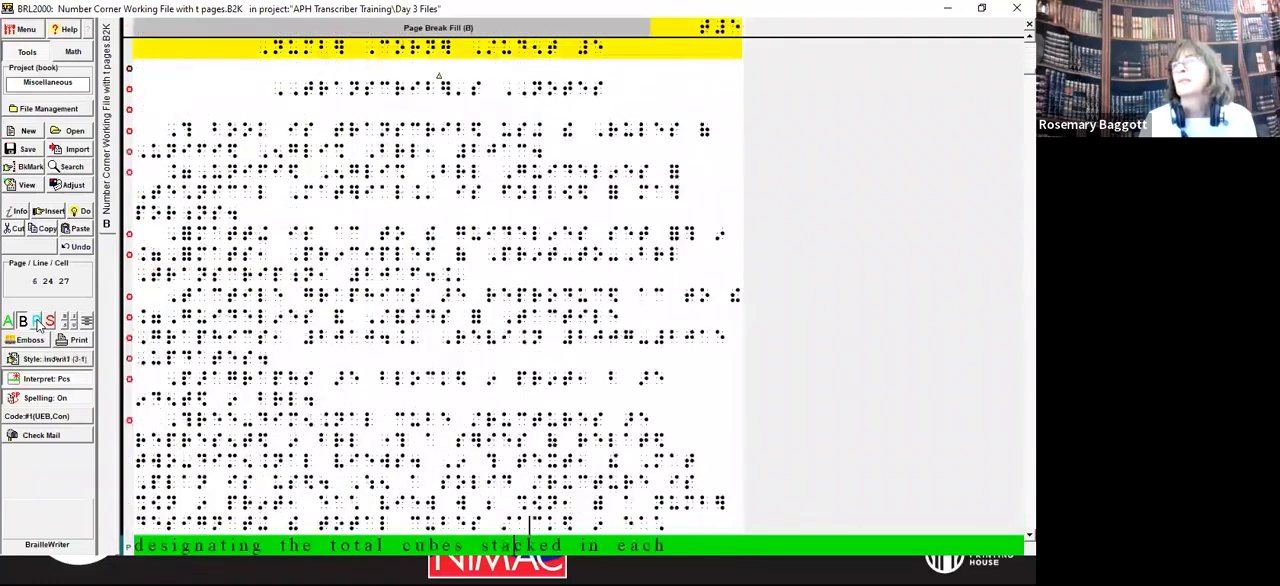
key(Page_Down)
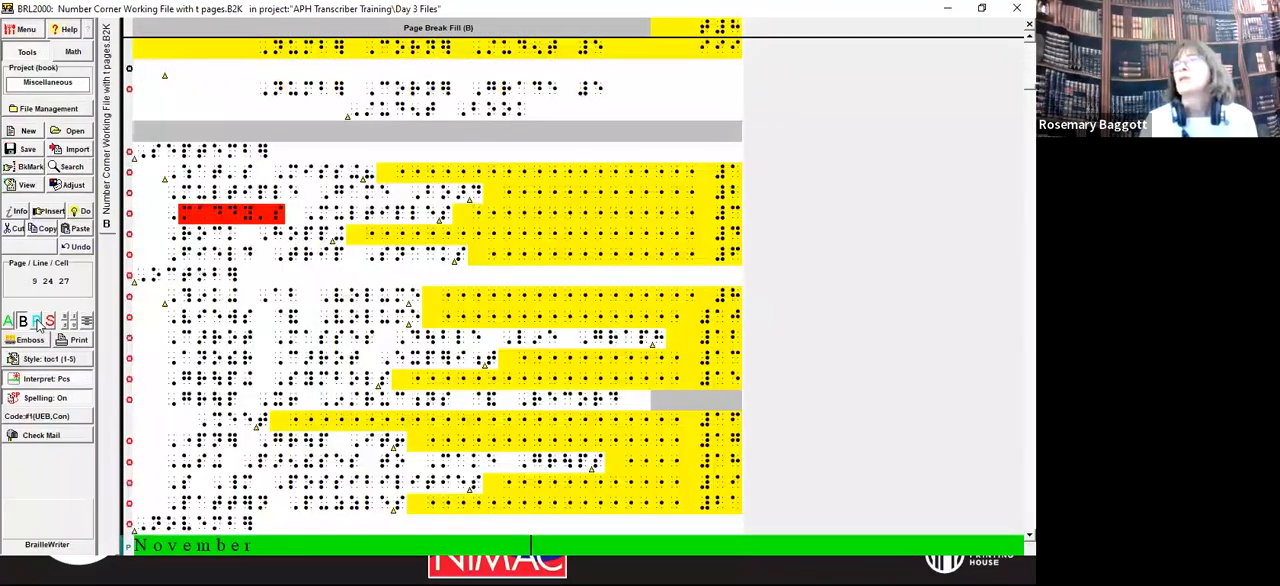
key(Down)
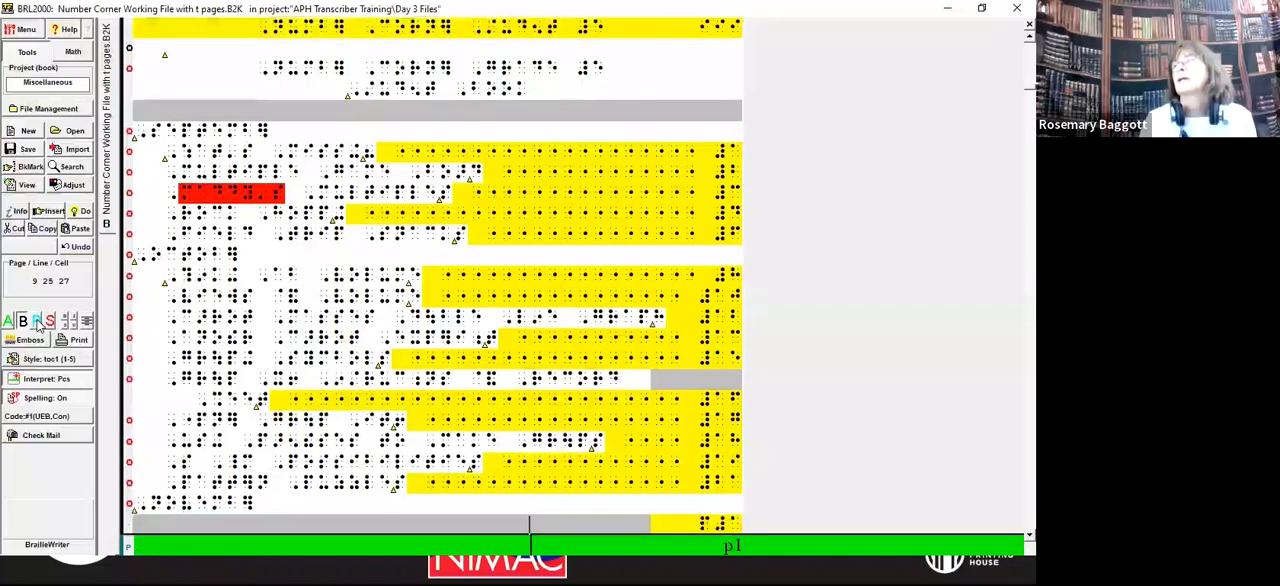
key(Down)
key(Down)
key(Down)
key(Page_Down)
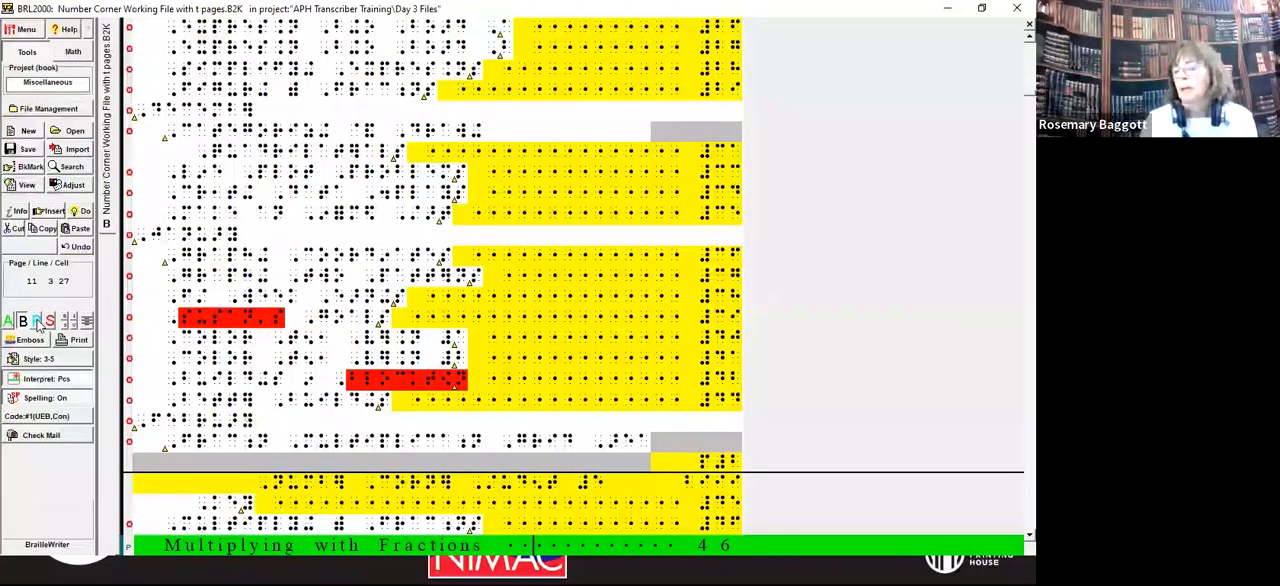
key(Page_Down)
key(Page_Down)
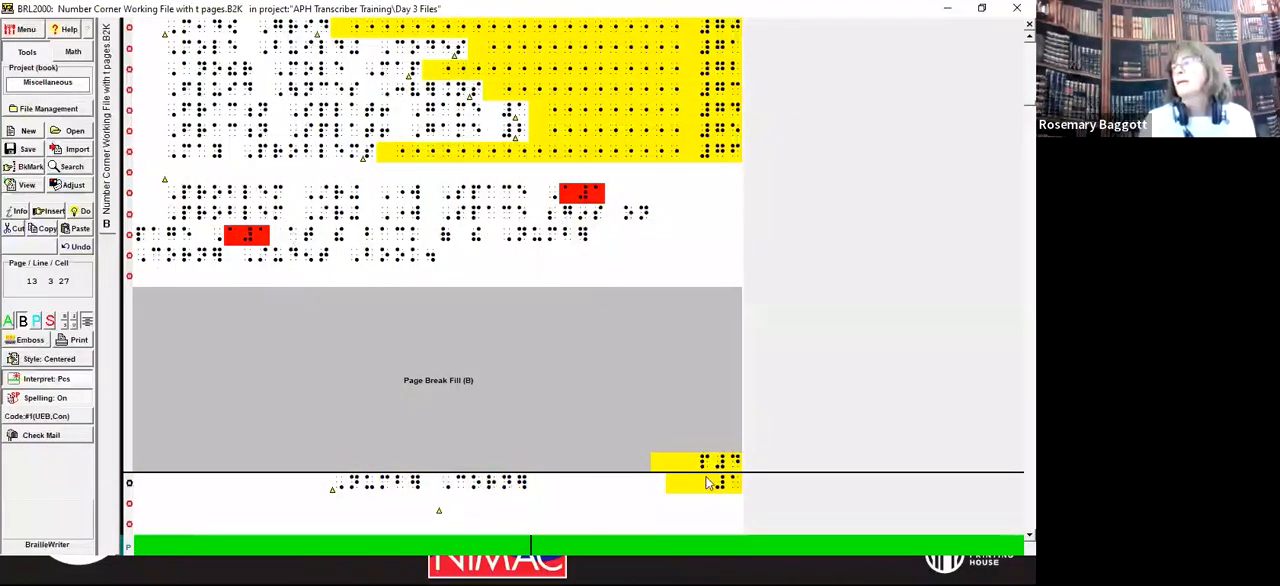
key(Up)
key(Up)
key(Up)
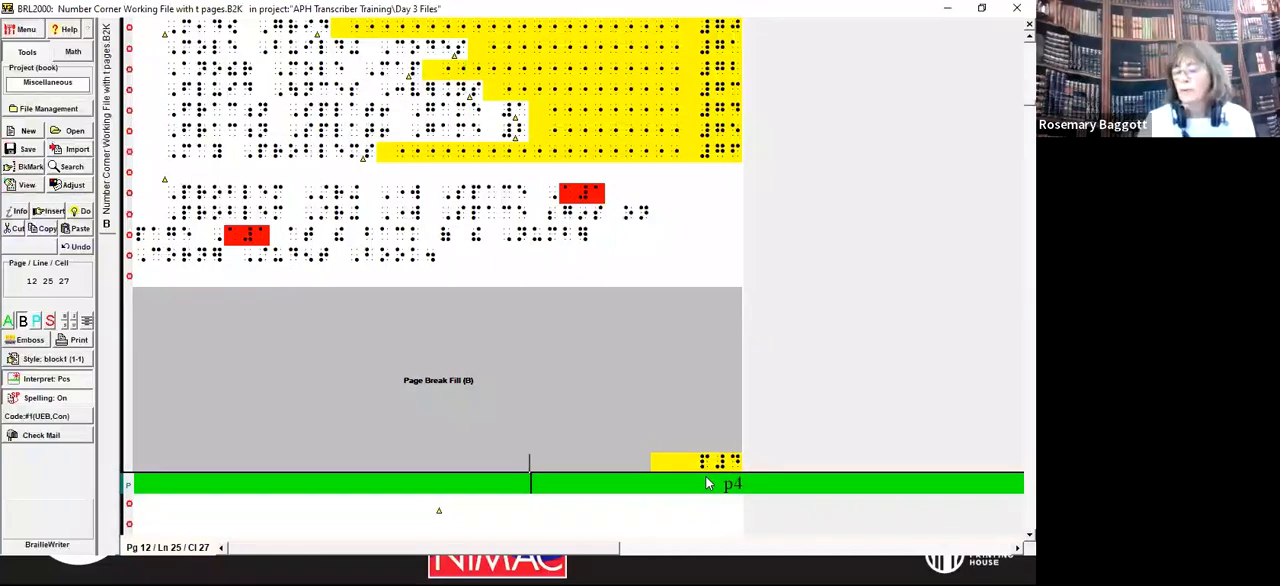
Step: Change the end of the text page range in the title page's braille pages line to 24
key(ctrl+Home)
key(Down)
key(Down)
key(Down)
key(Down)
key(Down)
key(Down)
key(Down)
key(Down)
key(Down)
key(Down)
key(Down)
key(Down)
key(Down)
key(Down)
key(Down)
key(Down)
key(Down)
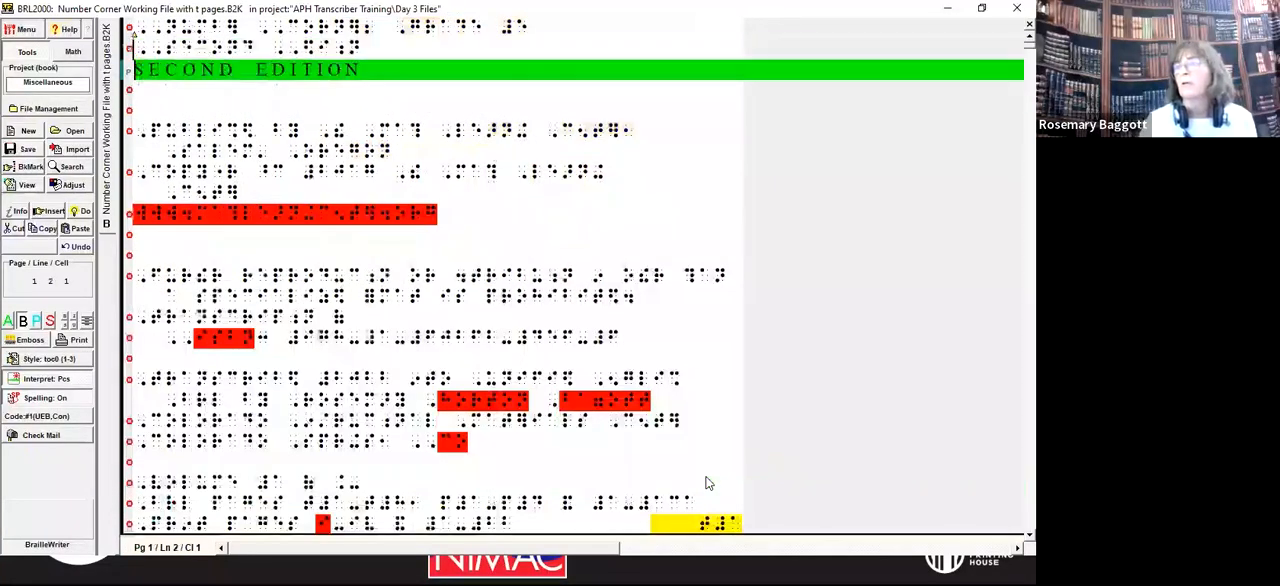
key(Down)
key(ctrl+Right)
key(ctrl+Right)
key(ctrl+Right)
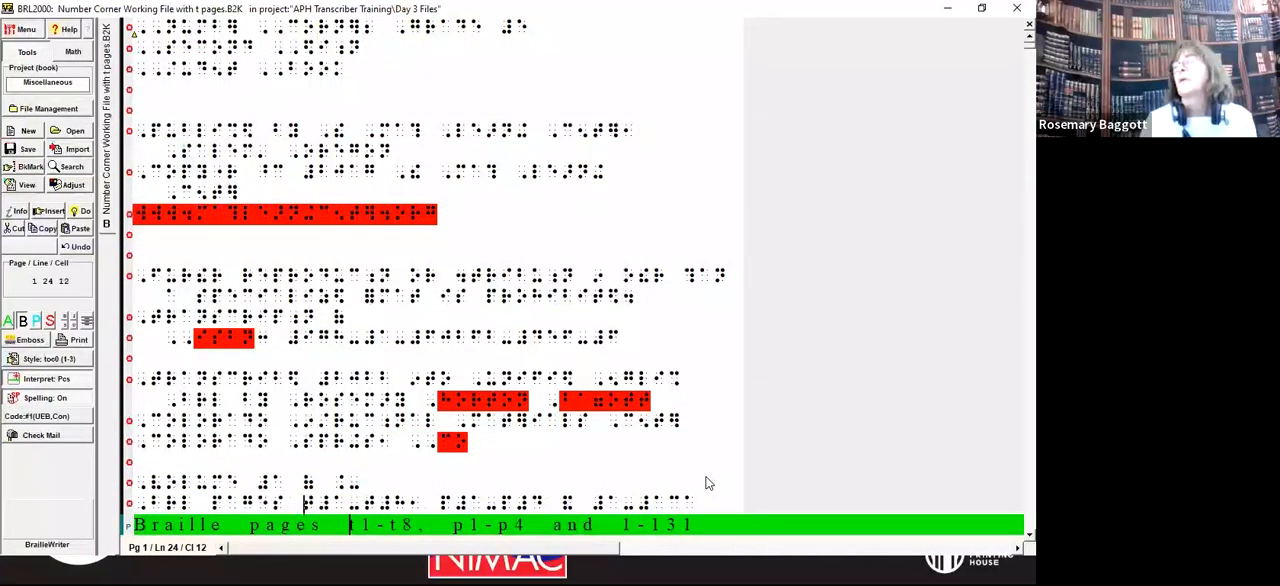
key(Right)
key(ctrl+Right)
key(ctrl+Right)
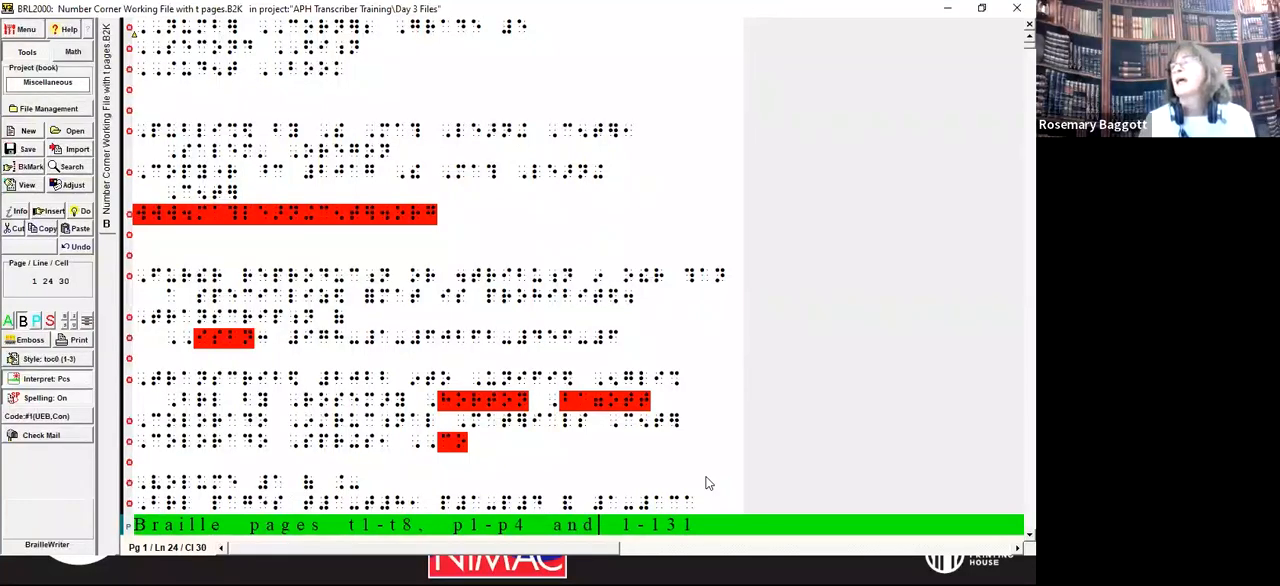
key(ctrl+Right)
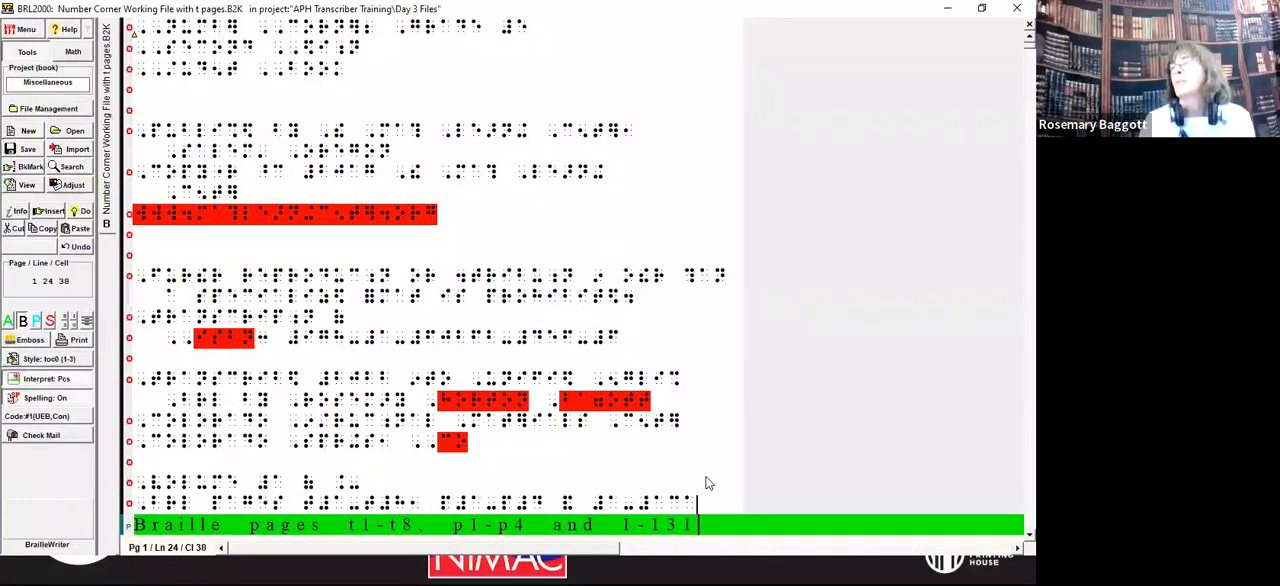
key(BackSpace)
key(BackSpace)
key(BackSpace)
text(24)
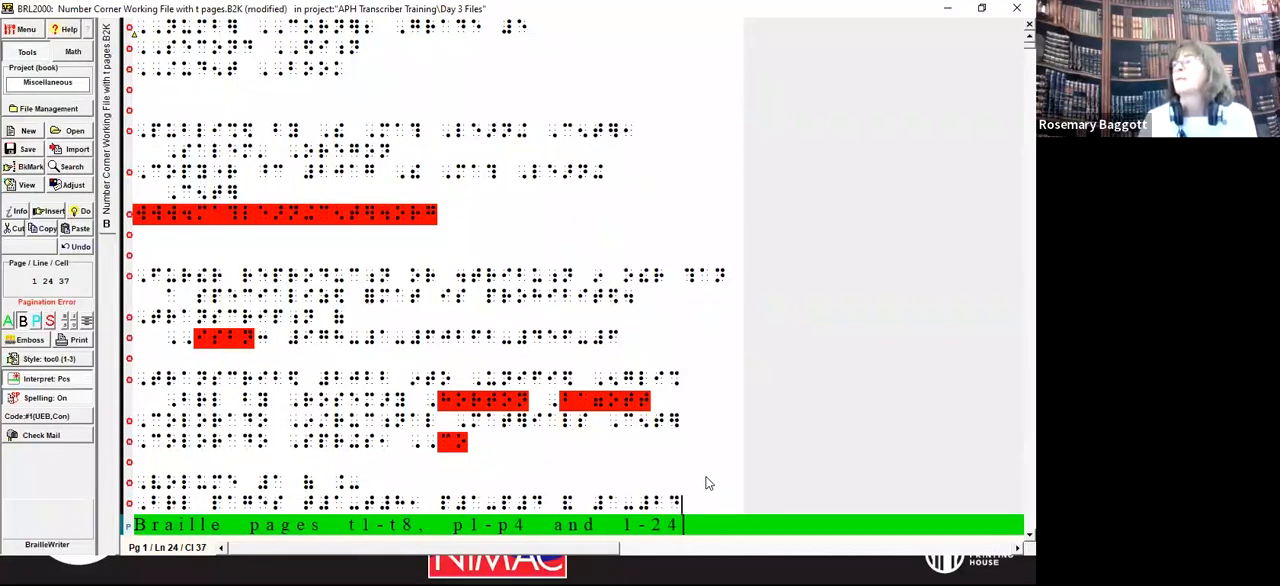
Step: Check the ranges in the title page's print pages line and save the file
key(Down)
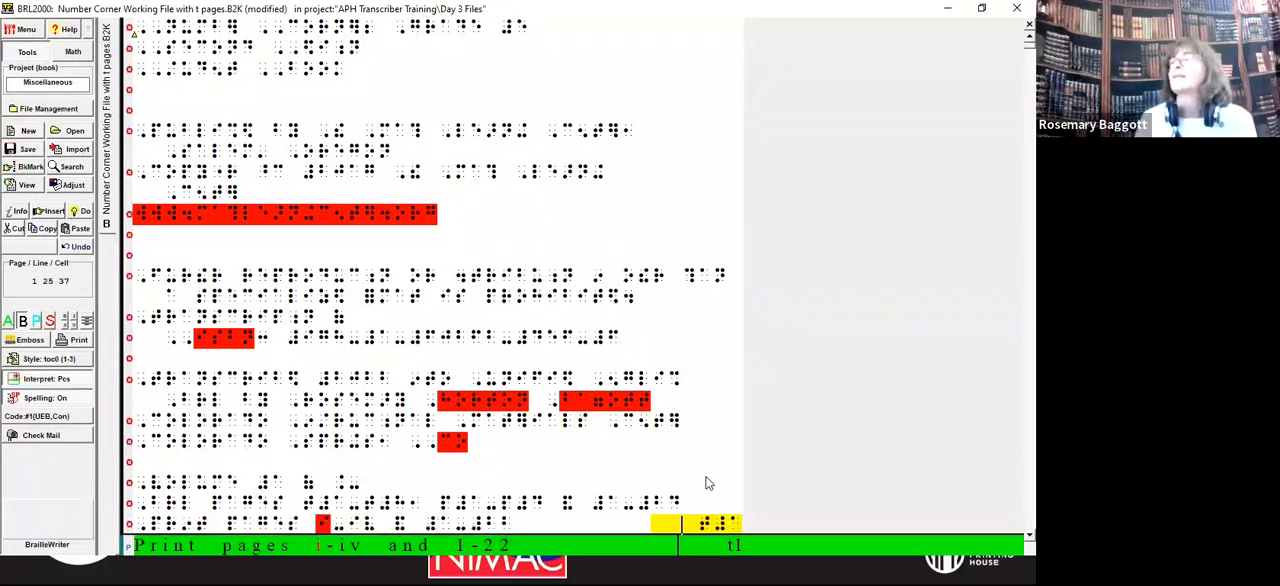
key(ctrl+Left)
key(ctrl+Left)
key(ctrl+Left)
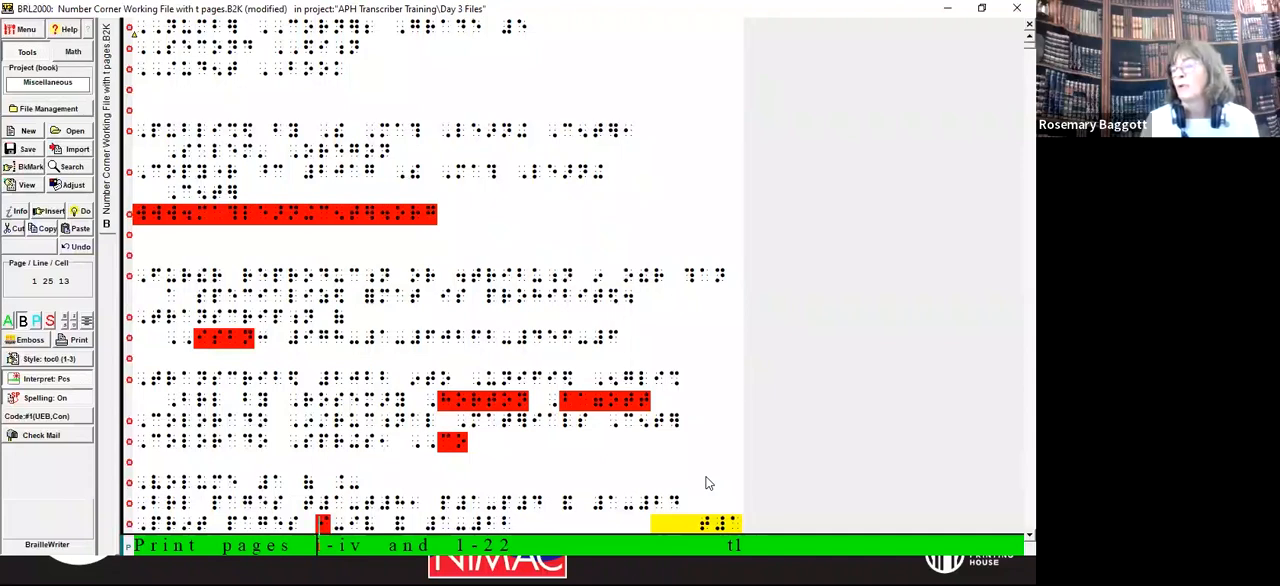
key(ctrl+Right)
key(ctrl+Right)
key(ctrl+Right)
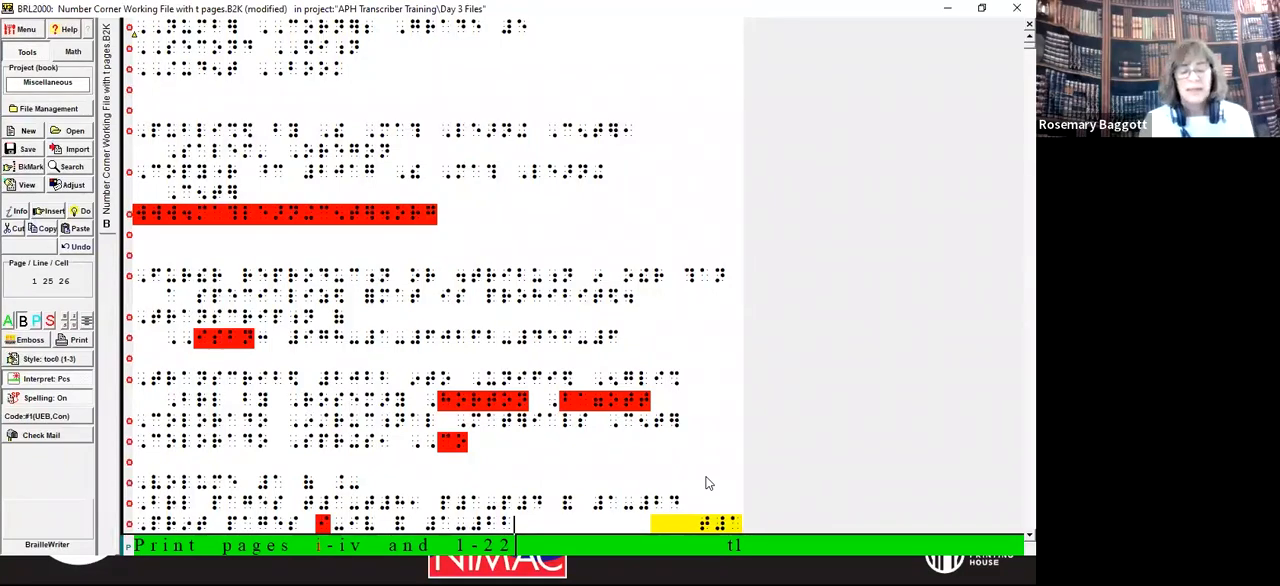
key(alt+f)
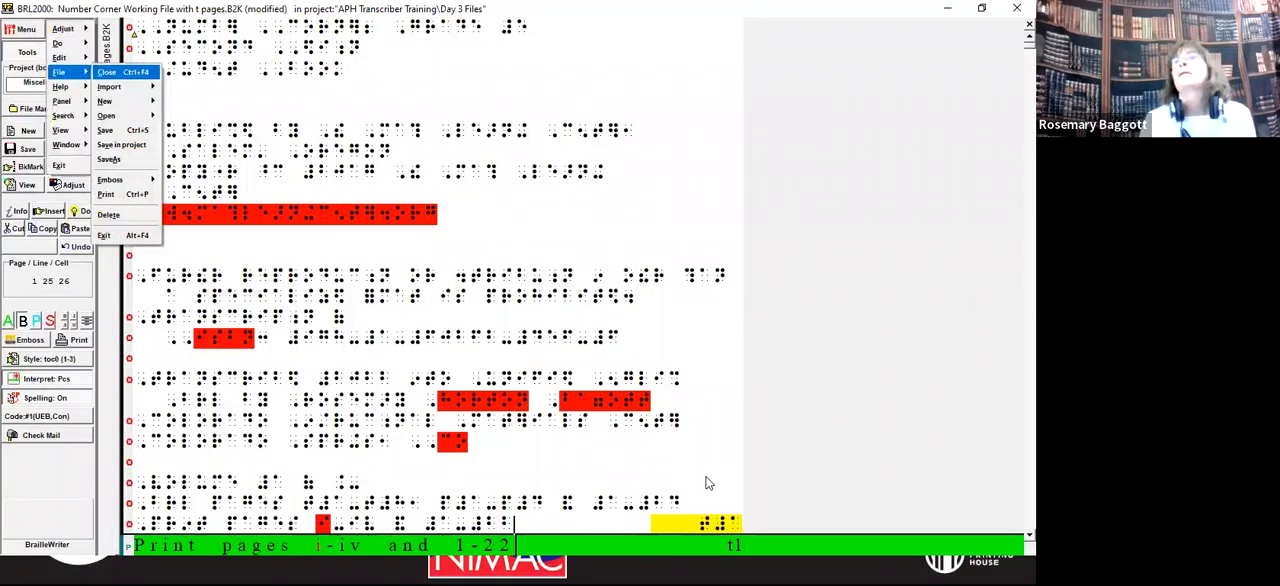
key(ctrl+s)
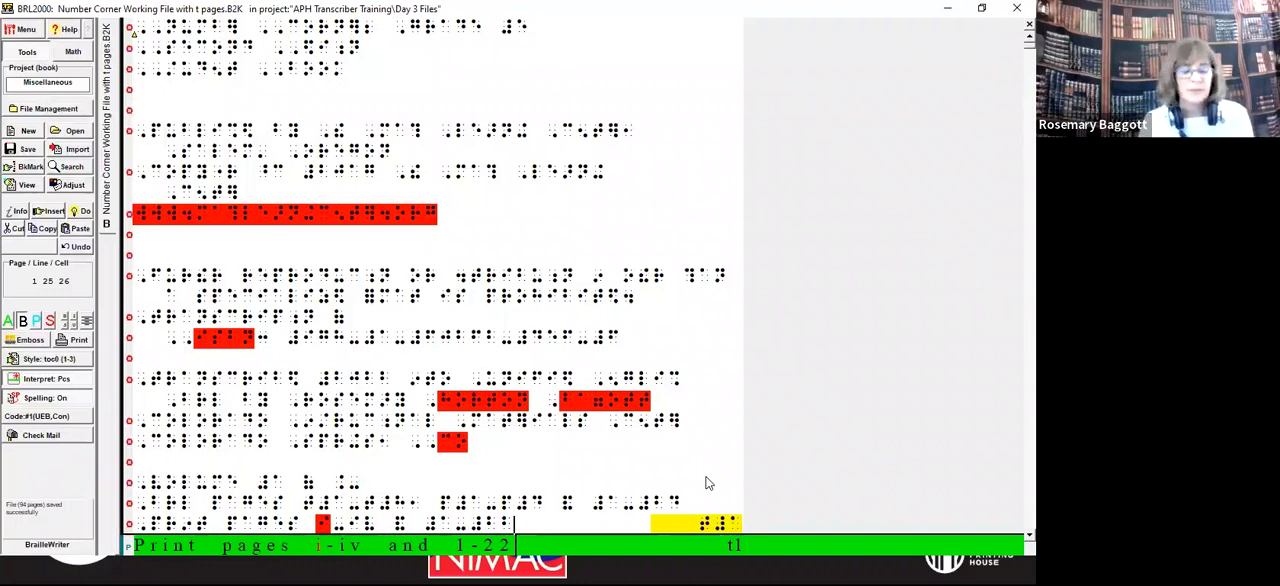
Step: Save a copy of the file as "Number Corner Working File Vol 2 with t pages" in the same folder
key(alt+f)
key(a)
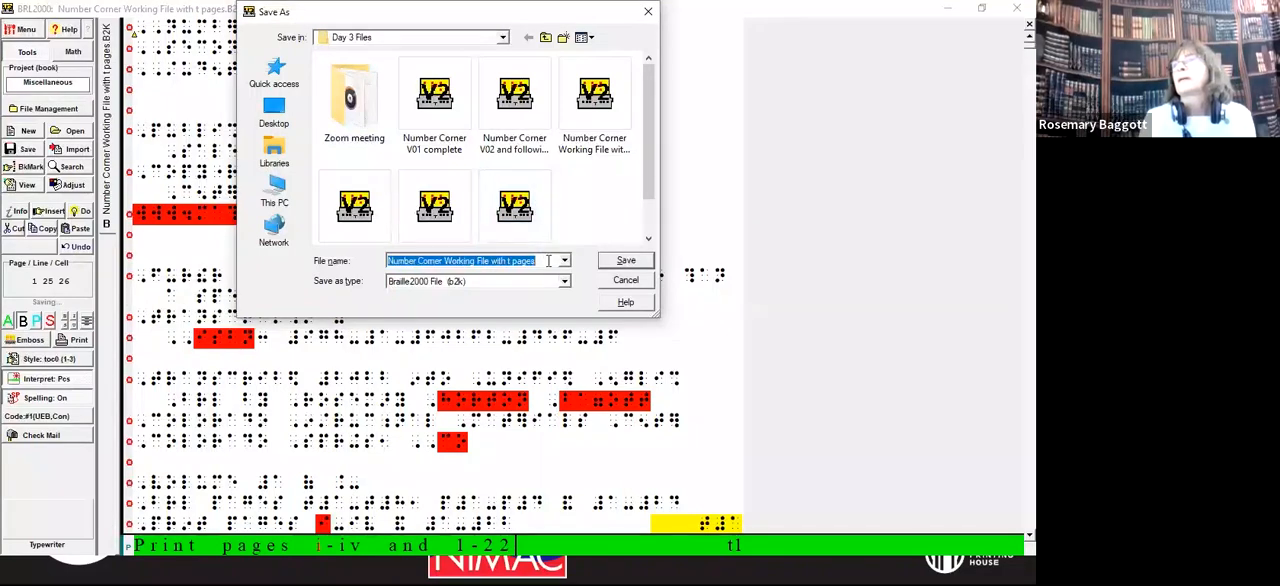
click(548, 260)
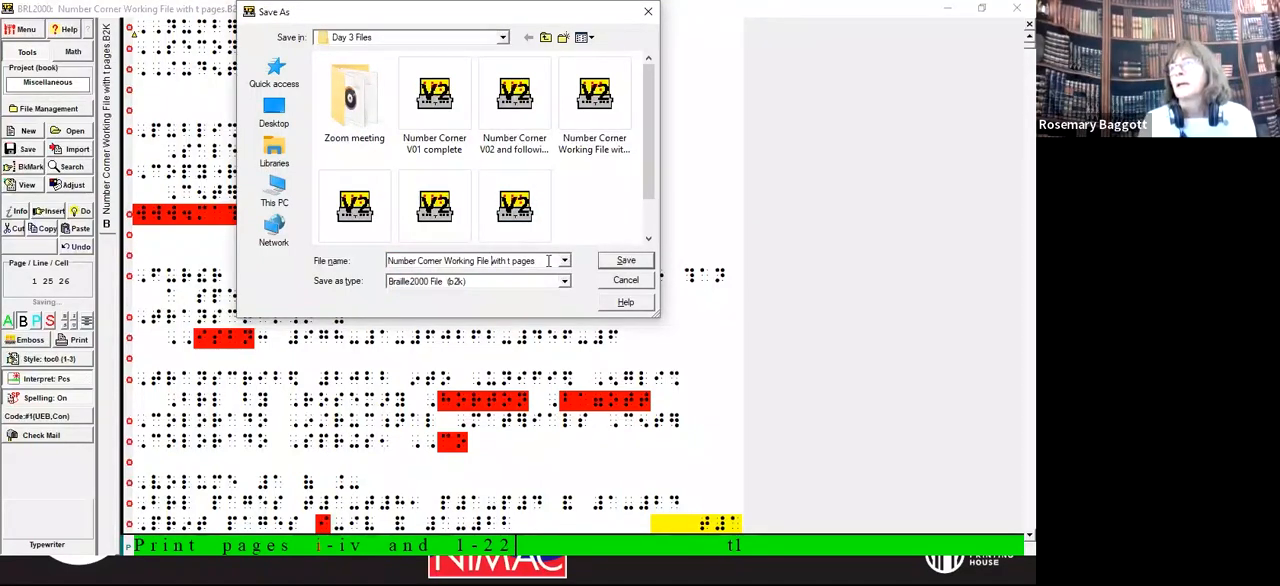
text(Vol 2)
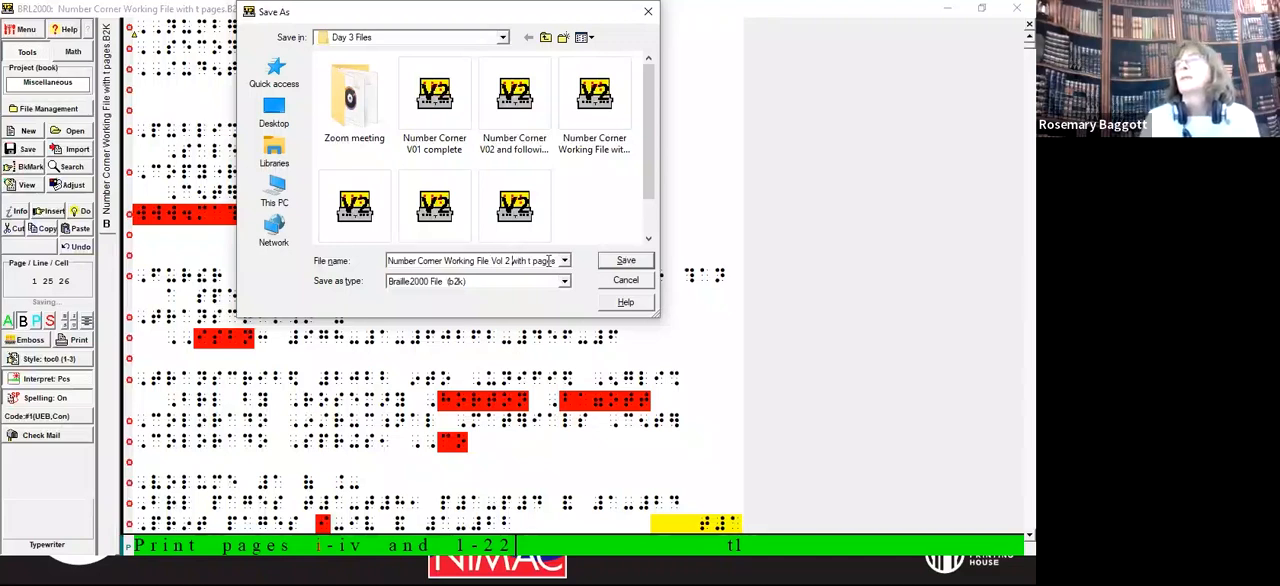
key(Return)
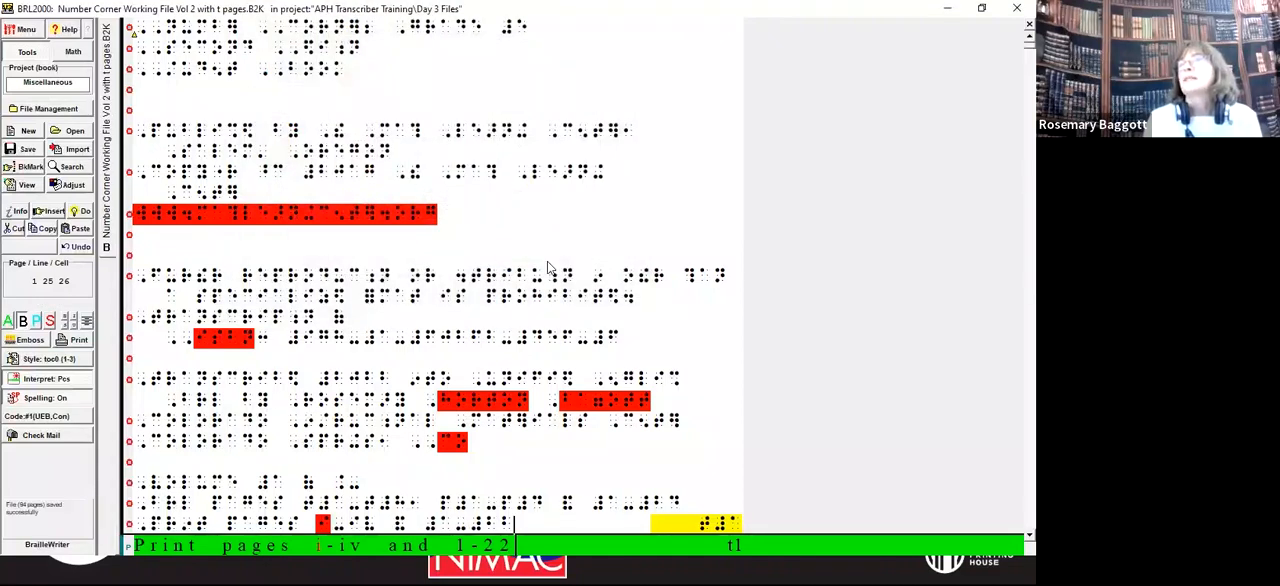
Step: Change the volume number on the title page to 2
key(Up)
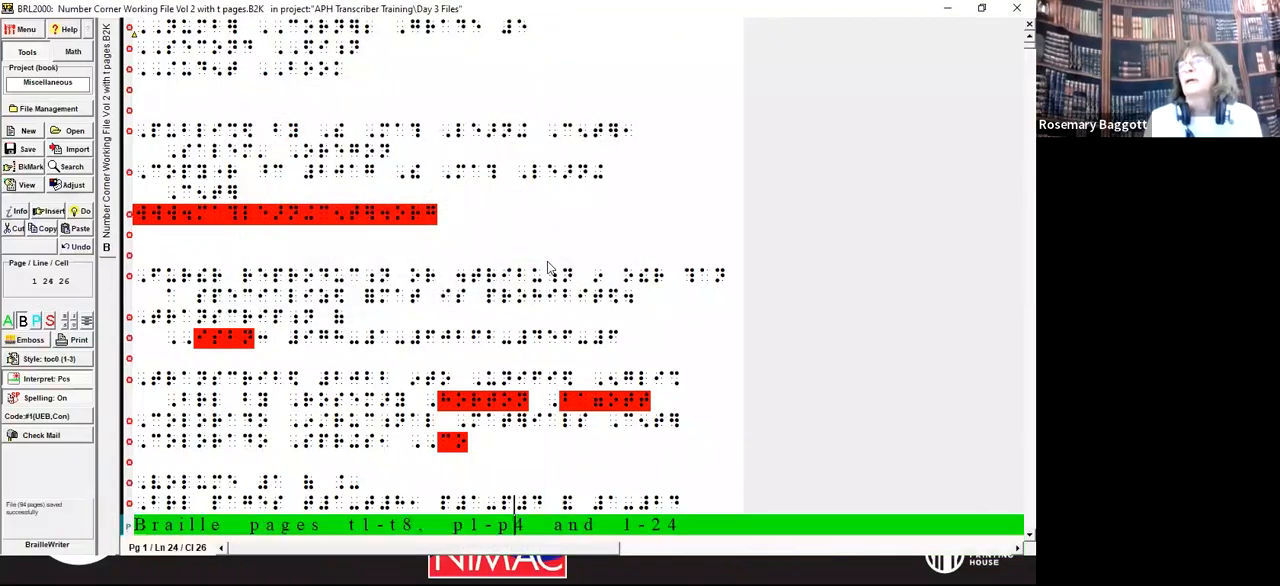
key(Up)
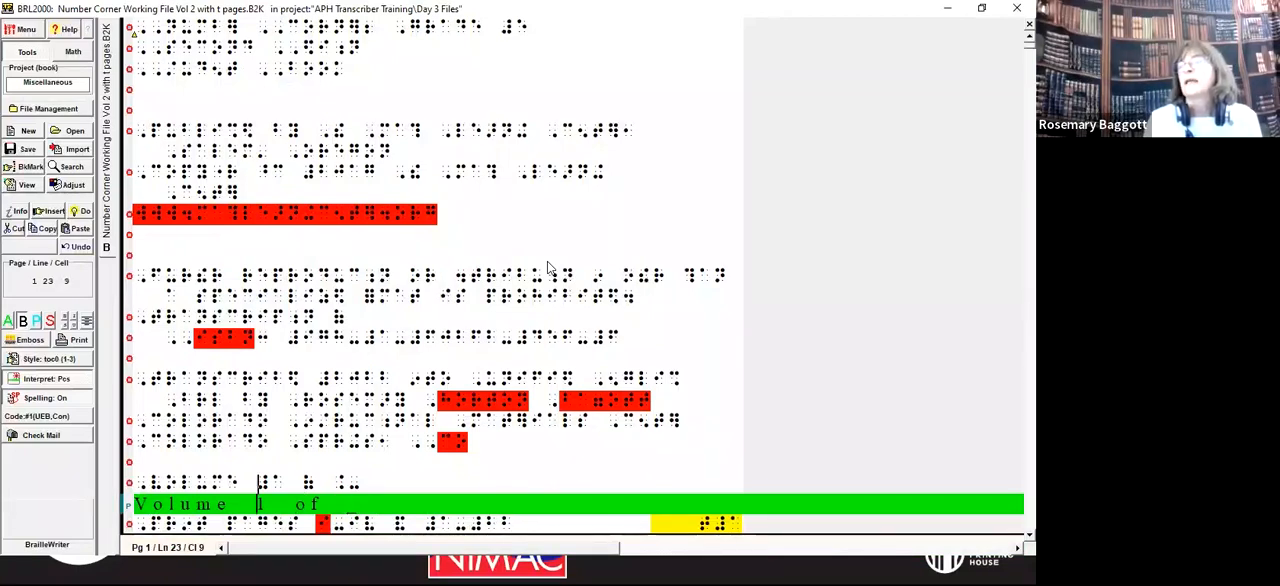
key(Right)
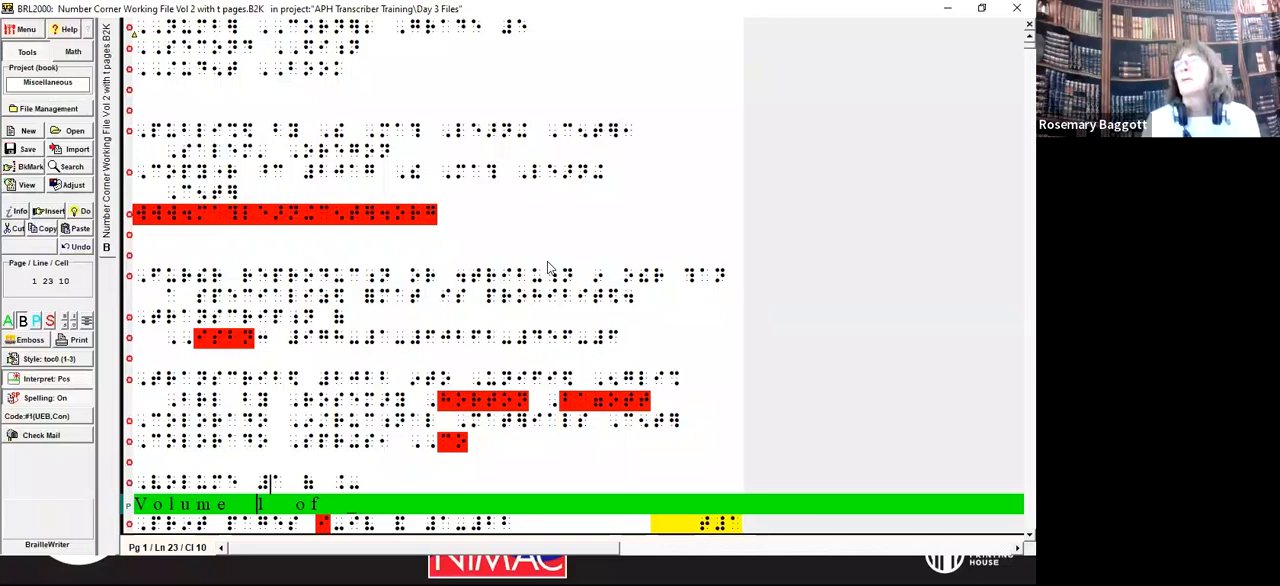
text(b)
key(Delete)
Step: Remove the ending number of the text page range in the title page's braille pages line, keeping its numeric indicator
key(Down)
key(End)
key(Left)
key(Left)
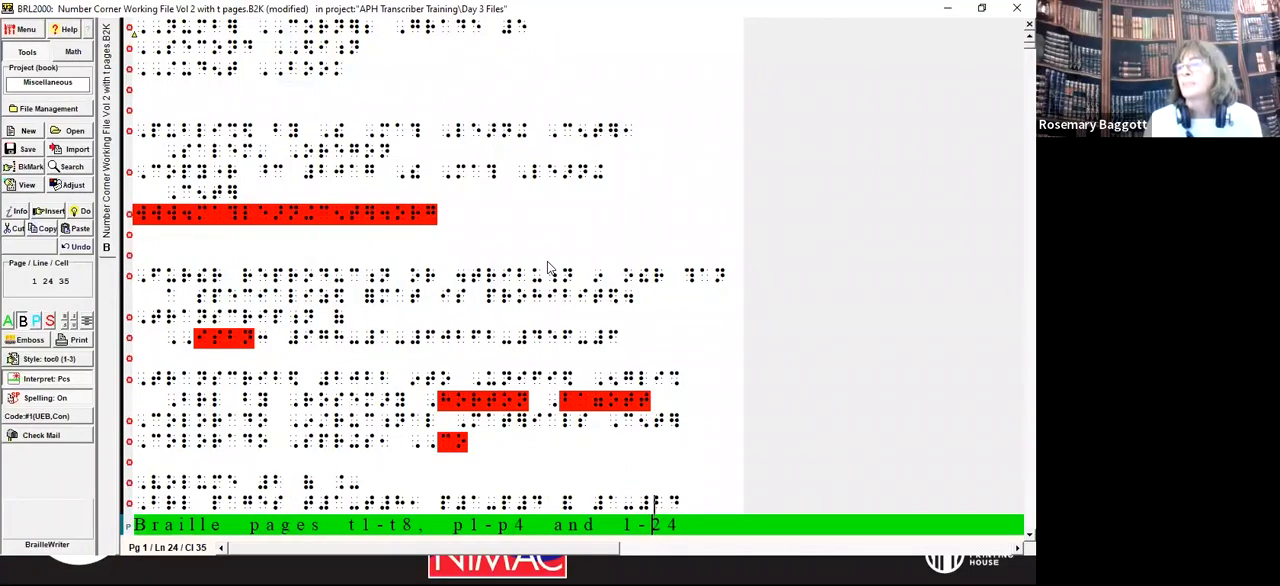
key(Delete)
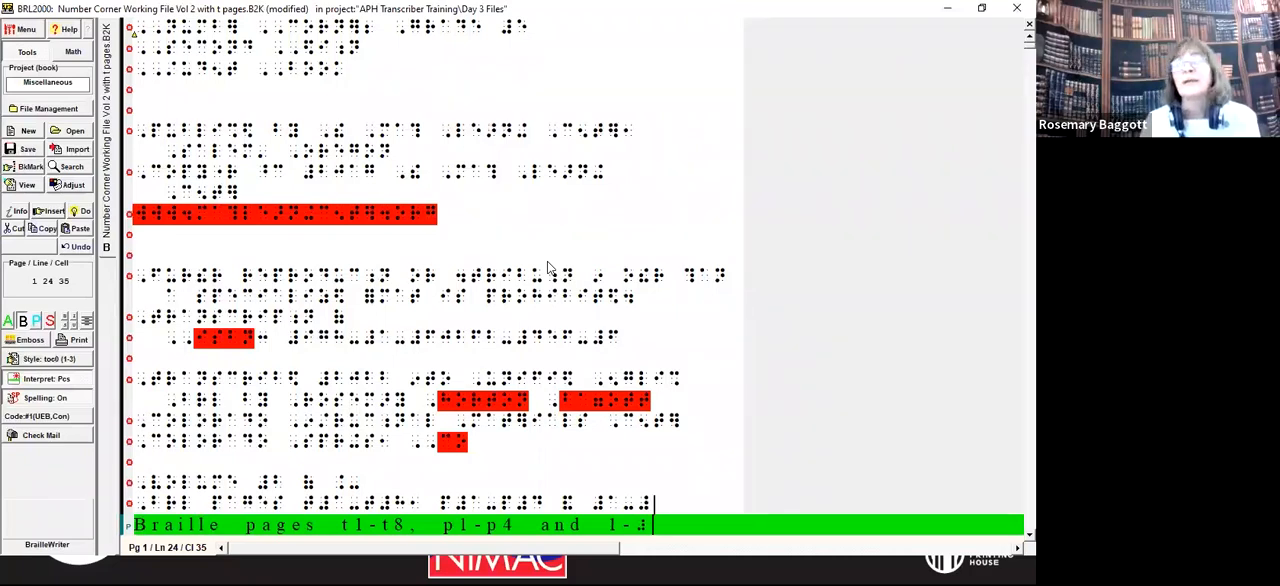
Step: Start the text range in the title page's print pages line at 23, leaving only a numeric indicator after the hyphen
key(Down)
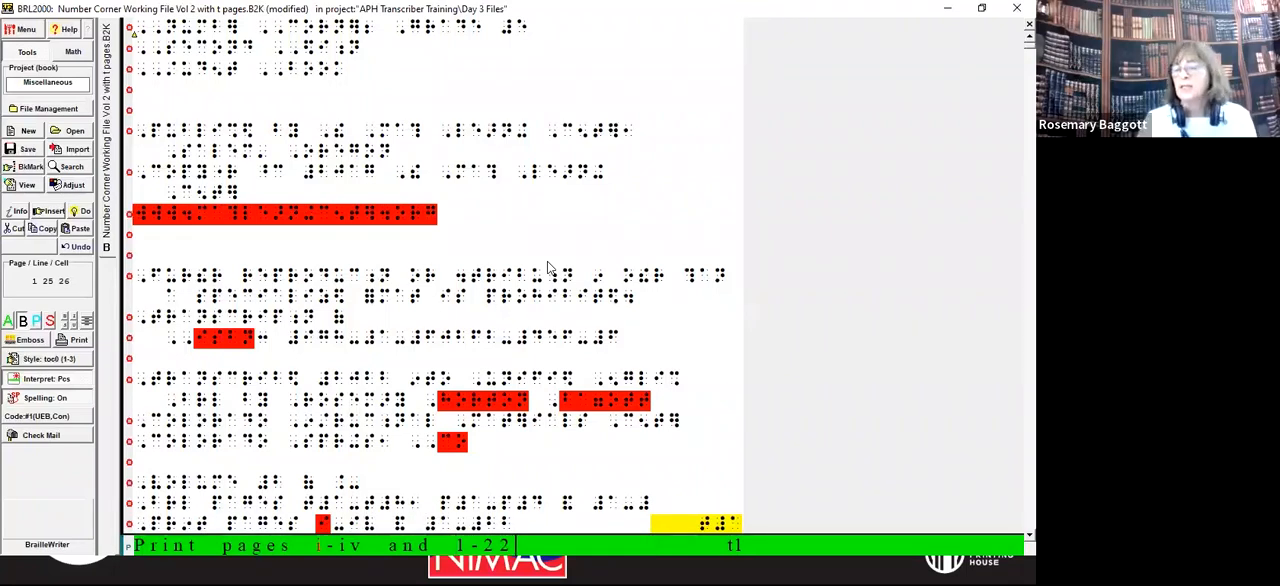
key(BackSpace)
key(BackSpace)
key(BackSpace)
key(BackSpace)
key(BackSpace)
text(23-)
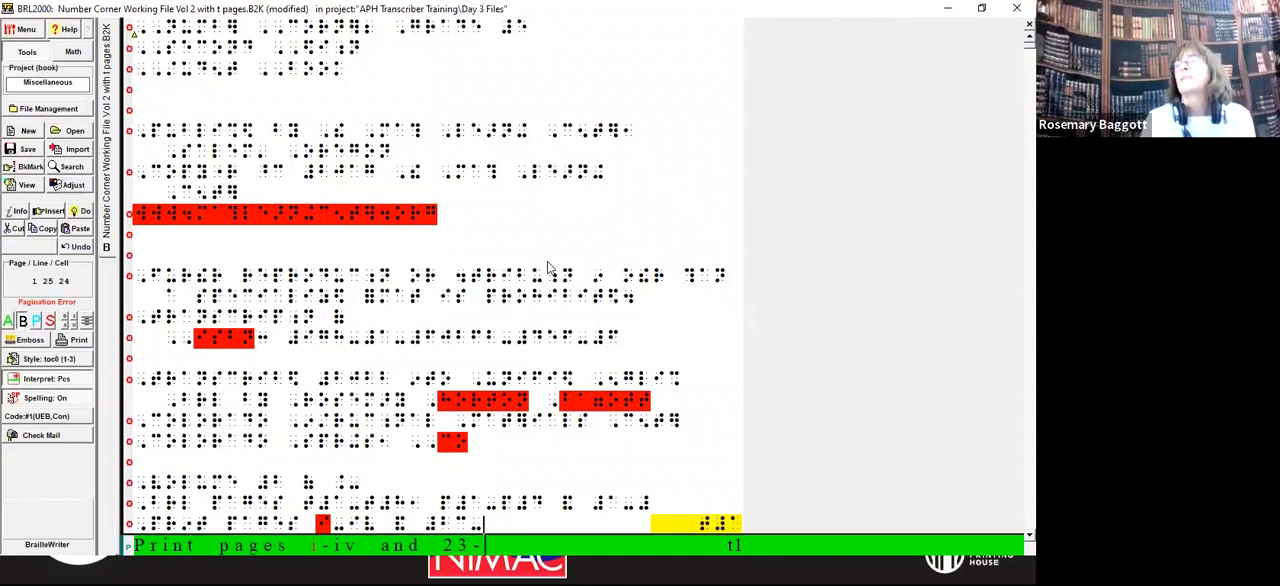
text(i)
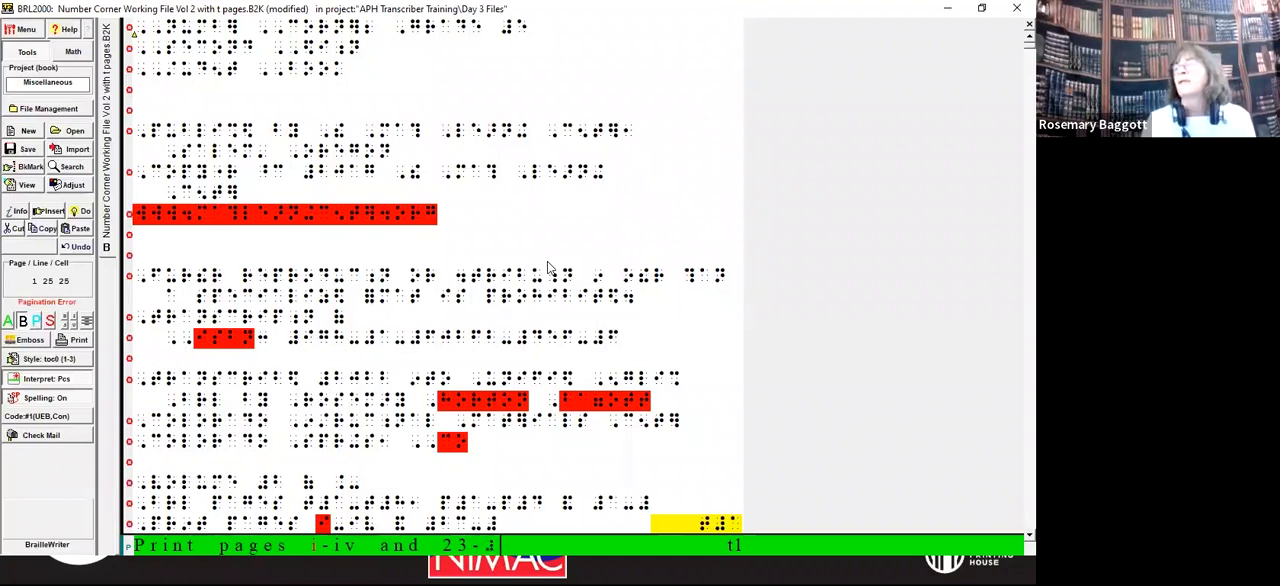
key(ctrl+Left)
key(ctrl+Left)
key(ctrl+Left)
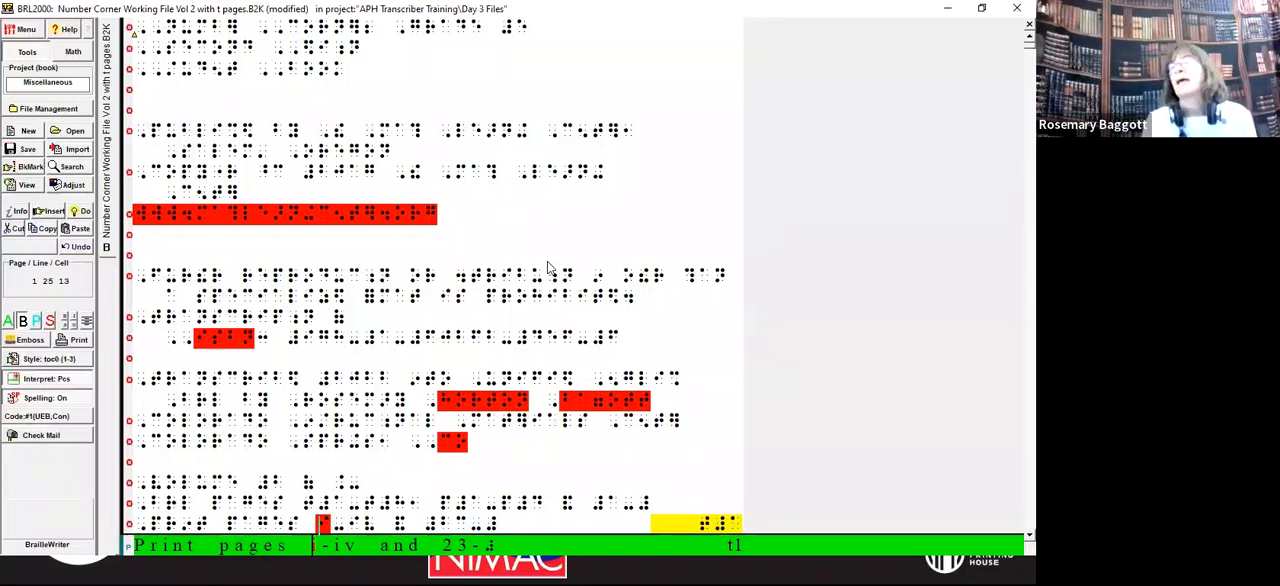
Step: Delete the text about the Number Corner Grade 5 package between the title page and the special symbols list
key(Down)
key(Down)
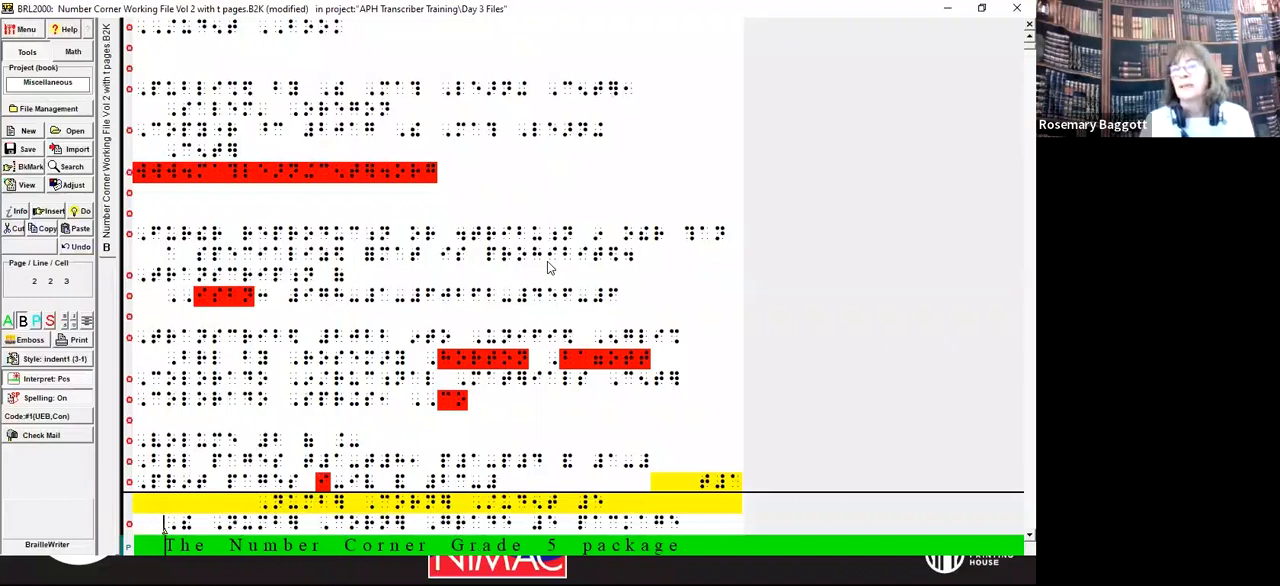
key(shift+Page_Down)
key(shift+Page_Down)
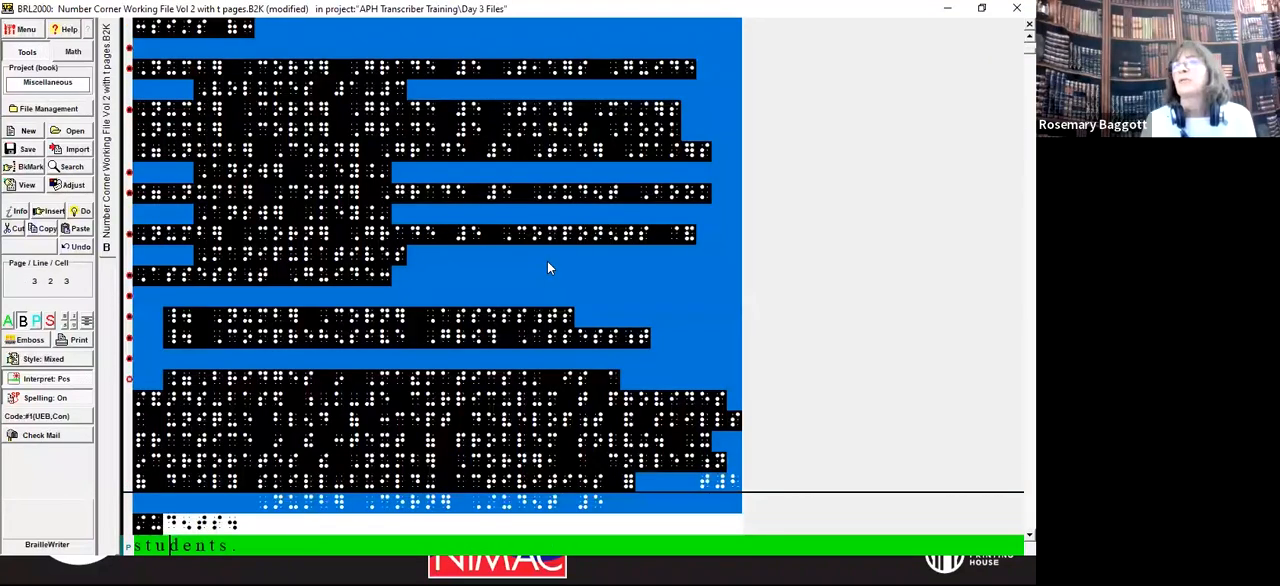
key(shift+Up)
key(shift+Up)
key(shift+Up)
key(shift+Up)
key(shift+Up)
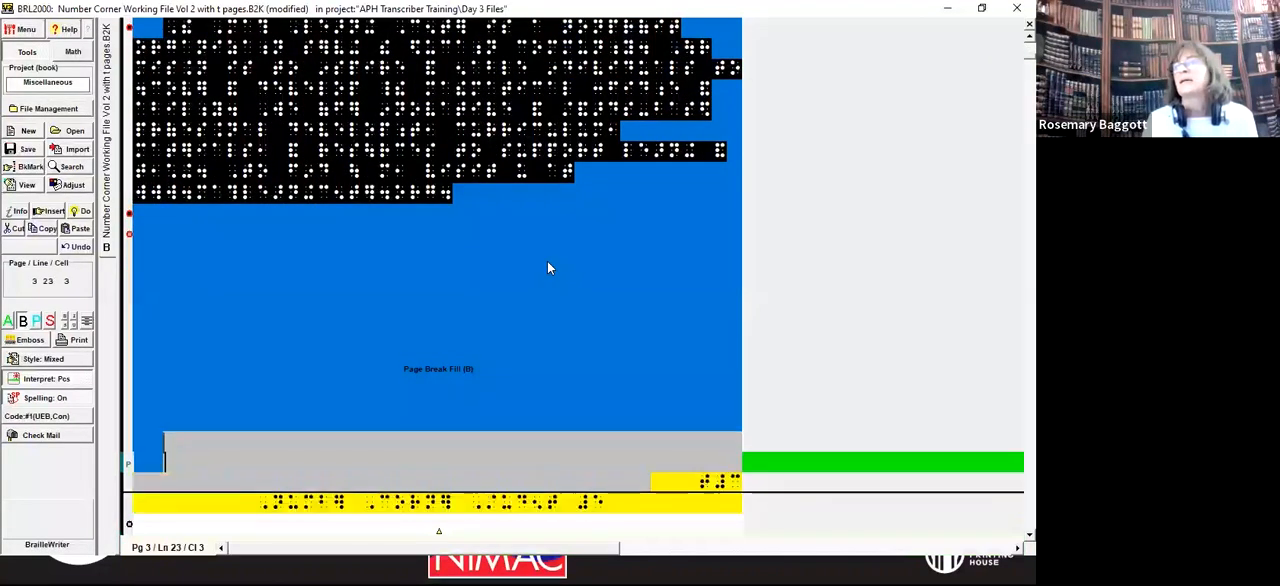
key(Delete)
key(Left)
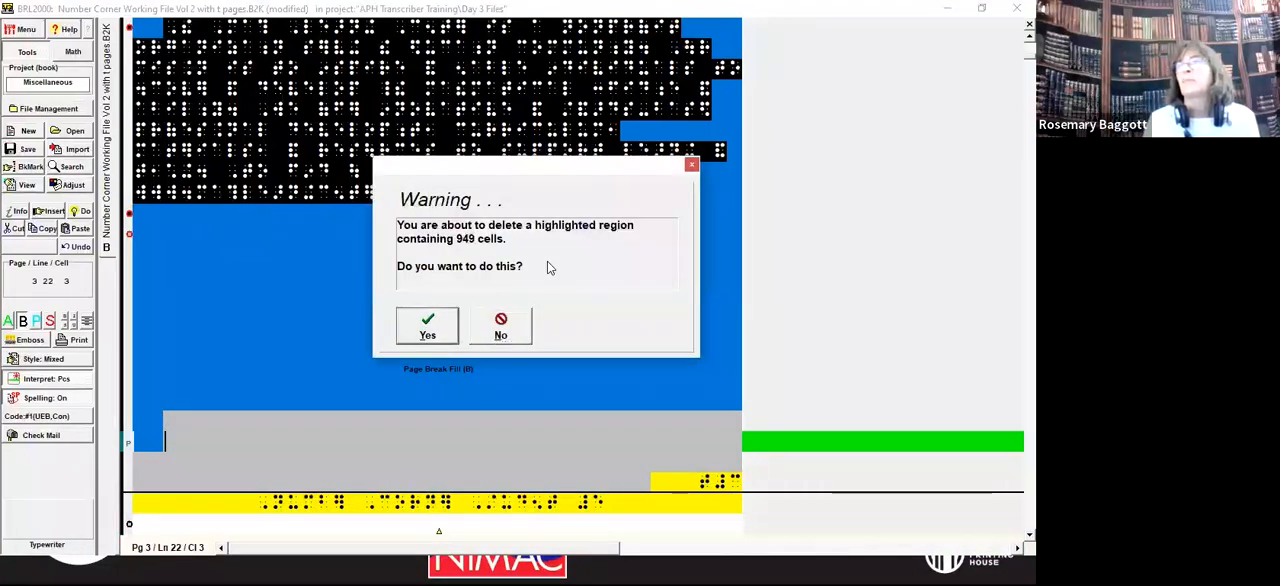
key(Return)
Step: Remove the leftover blank lines and page break so the special symbols list directly follows the title page
key(Up)
key(Up)
key(Up)
key(Up)
key(Up)
key(Up)
key(Up)
key(Up)
key(Up)
key(Up)
key(Up)
key(Up)
key(Up)
key(Up)
key(Up)
key(Up)
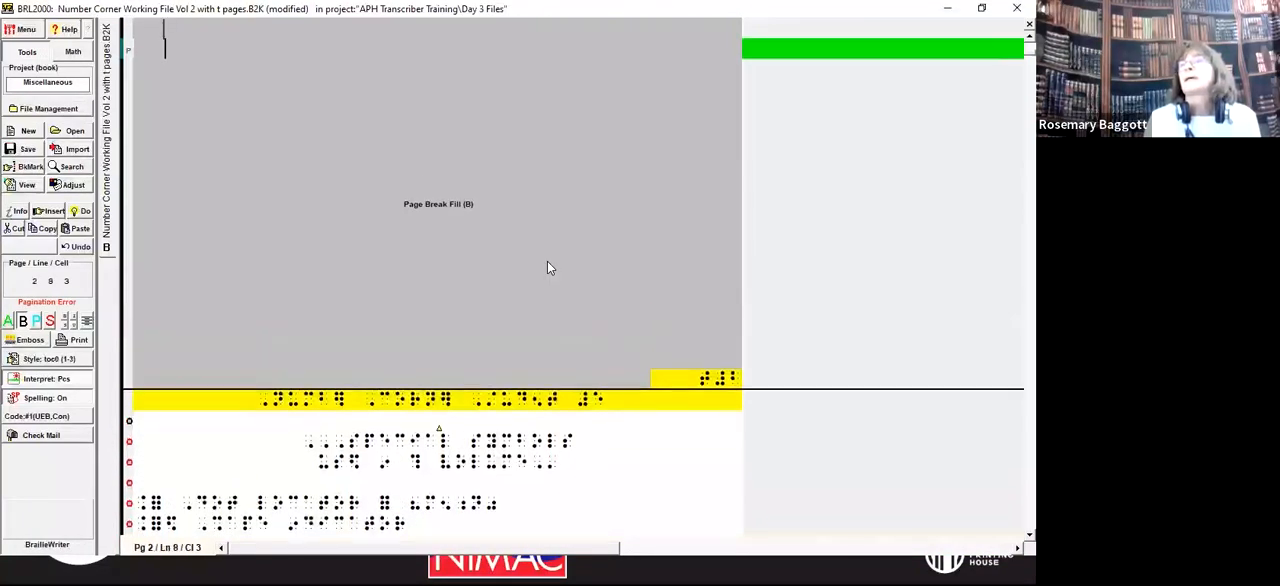
key(Down)
key(Down)
key(Down)
key(Down)
key(Down)
key(Down)
key(Down)
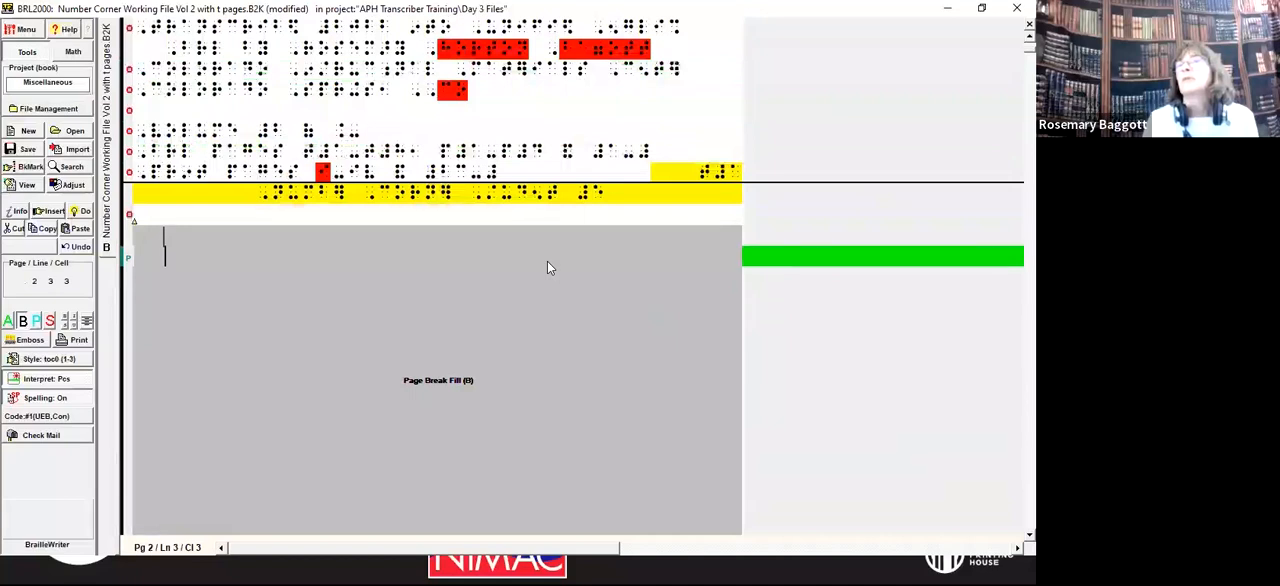
key(Return)
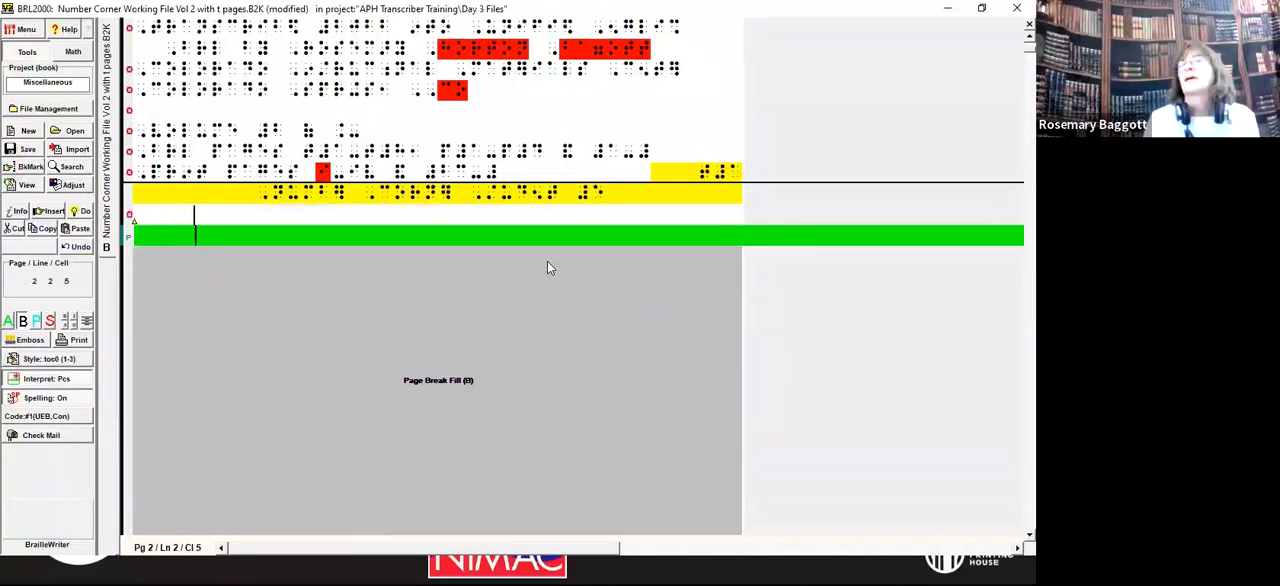
key(Return)
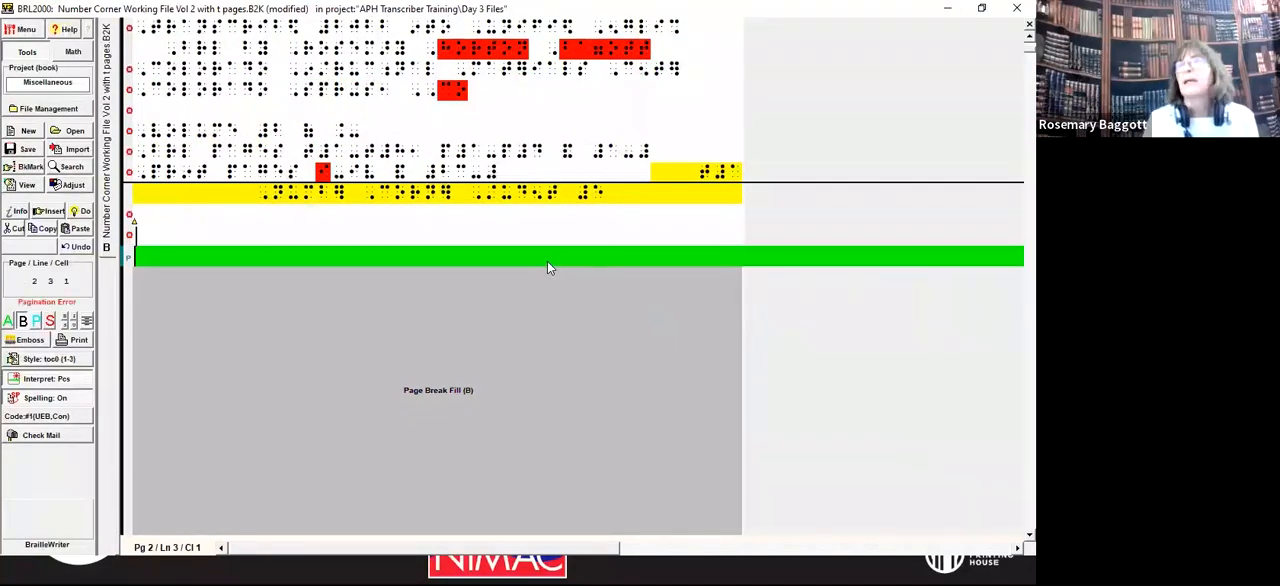
key(Delete)
key(Up)
key(Delete)
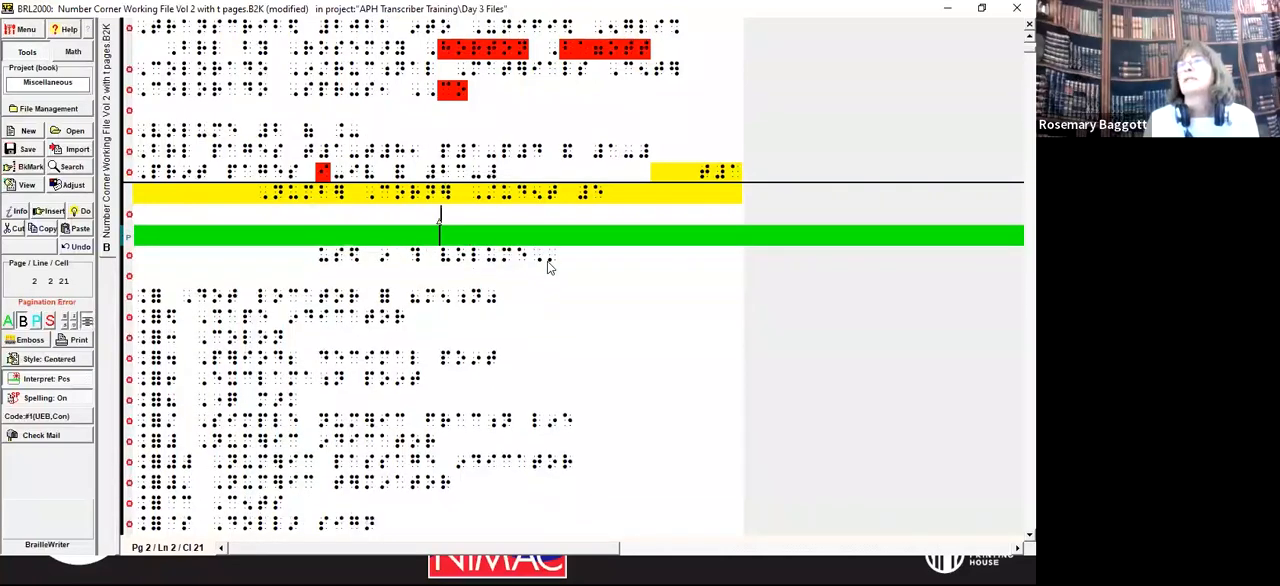
Step: Go through the special symbols list and the transcriber's notes to review the preliminary pages kept for volume 2
key(Down)
key(Down)
key(Down)
key(Down)
key(Down)
key(Down)
key(Down)
key(Down)
key(Down)
key(Down)
key(Down)
key(Down)
key(Down)
key(Down)
key(Down)
key(Down)
key(Down)
key(Down)
key(Down)
key(Down)
key(Down)
key(Down)
key(Down)
key(Down)
key(Down)
key(Down)
key(Down)
key(Down)
key(Down)
key(Down)
key(Down)
key(Down)
key(Down)
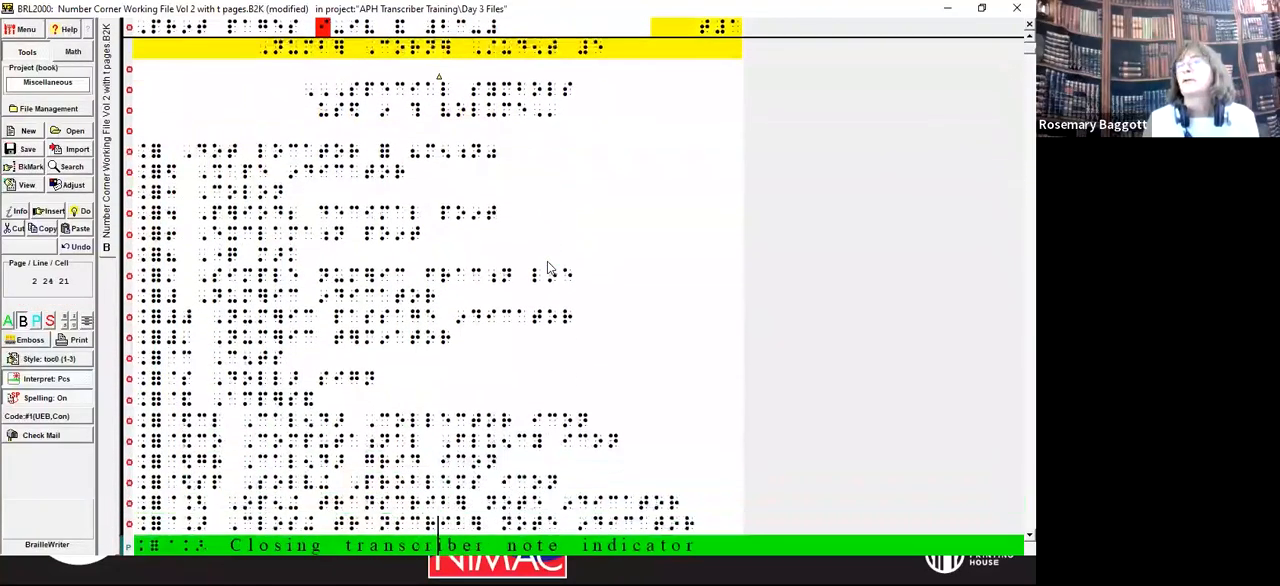
key(Down)
key(Down)
key(Down)
key(Down)
key(Down)
key(Down)
key(Down)
key(Down)
key(Down)
key(Down)
key(Down)
key(Down)
key(Down)
key(Down)
key(Down)
key(Down)
key(Down)
key(Down)
key(Down)
key(Down)
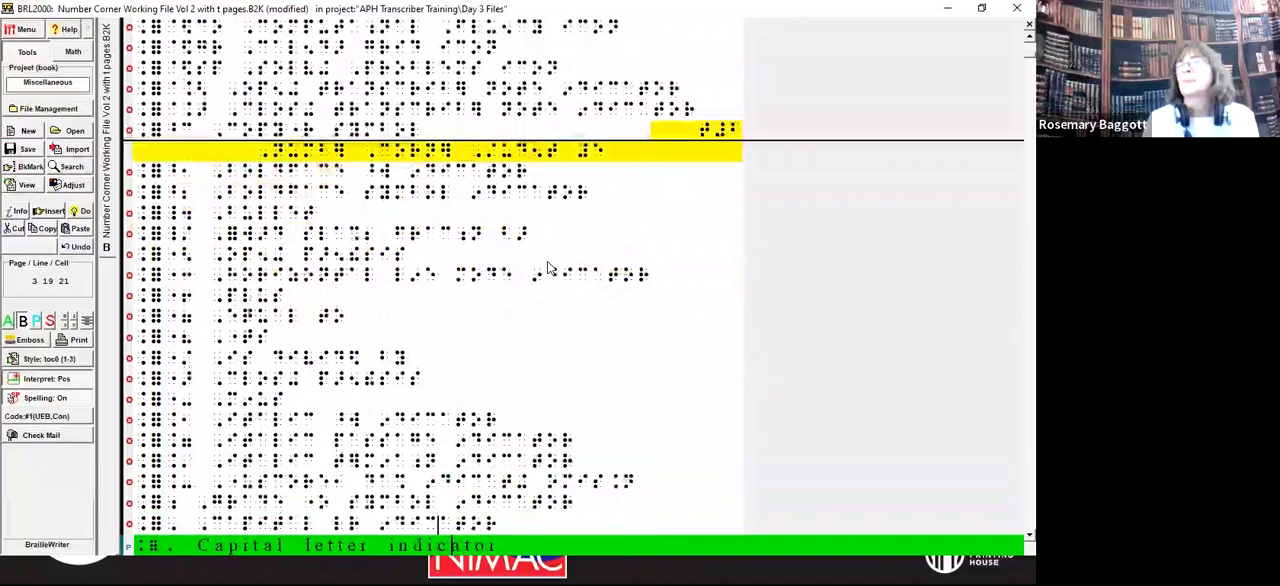
key(Down)
key(Down)
key(Down)
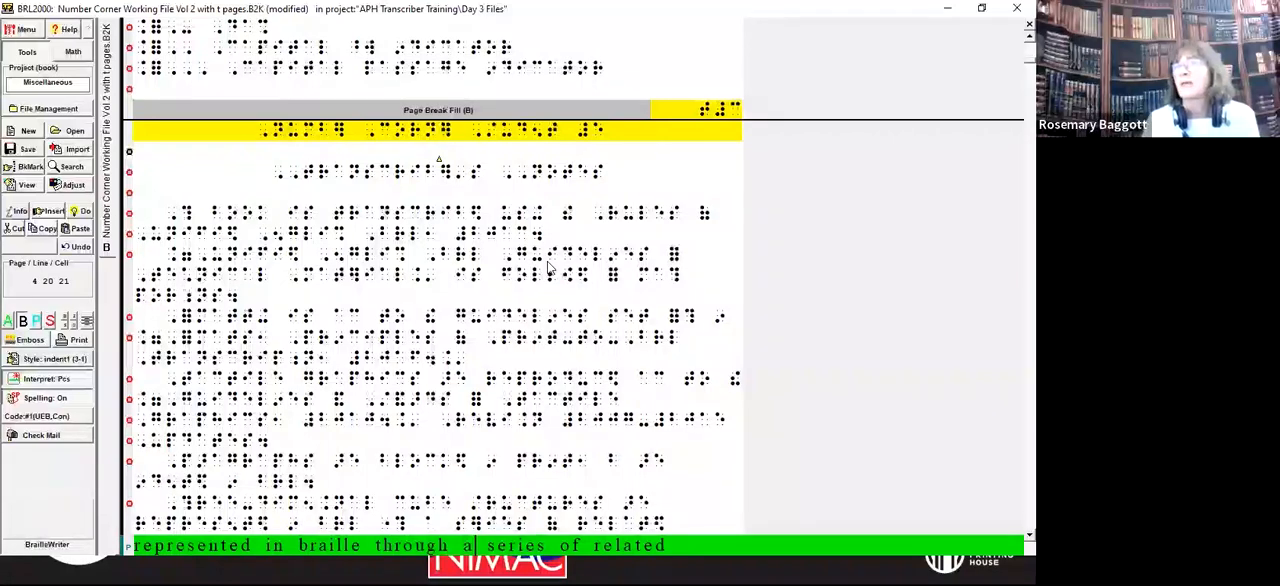
key(Down)
key(Down)
key(Down)
key(Down)
key(Down)
key(Down)
key(Down)
key(Down)
key(Down)
key(Down)
key(Down)
key(Down)
key(Down)
key(Down)
key(Down)
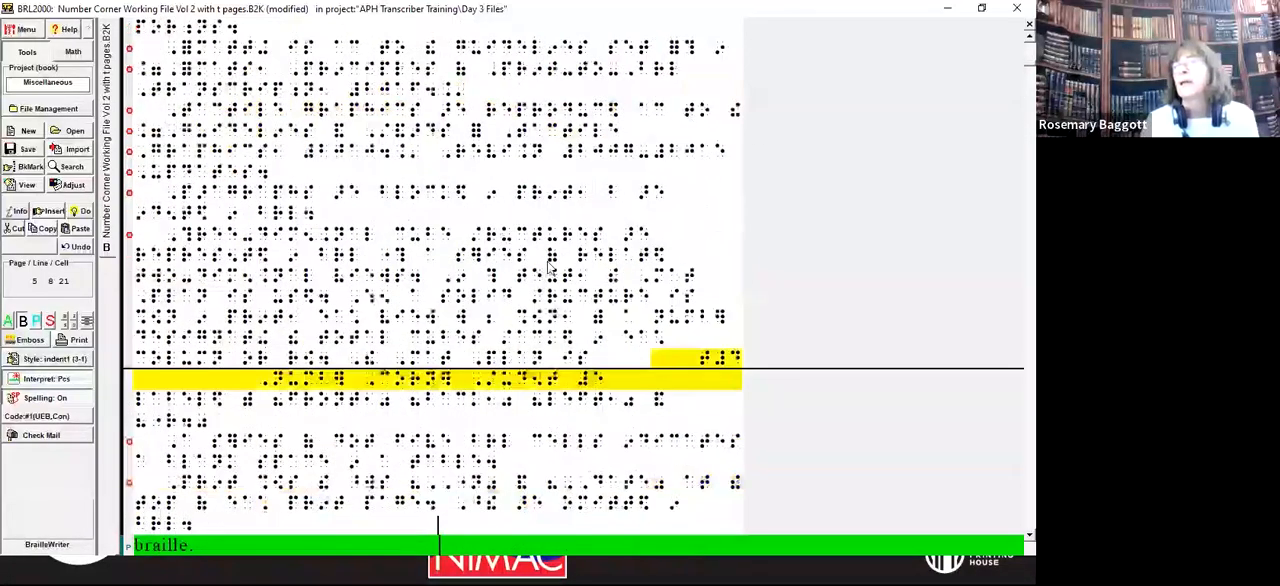
key(Down)
key(Down)
key(Down)
key(Down)
key(Down)
key(Down)
key(Down)
key(Down)
key(Down)
key(Down)
key(Down)
key(Down)
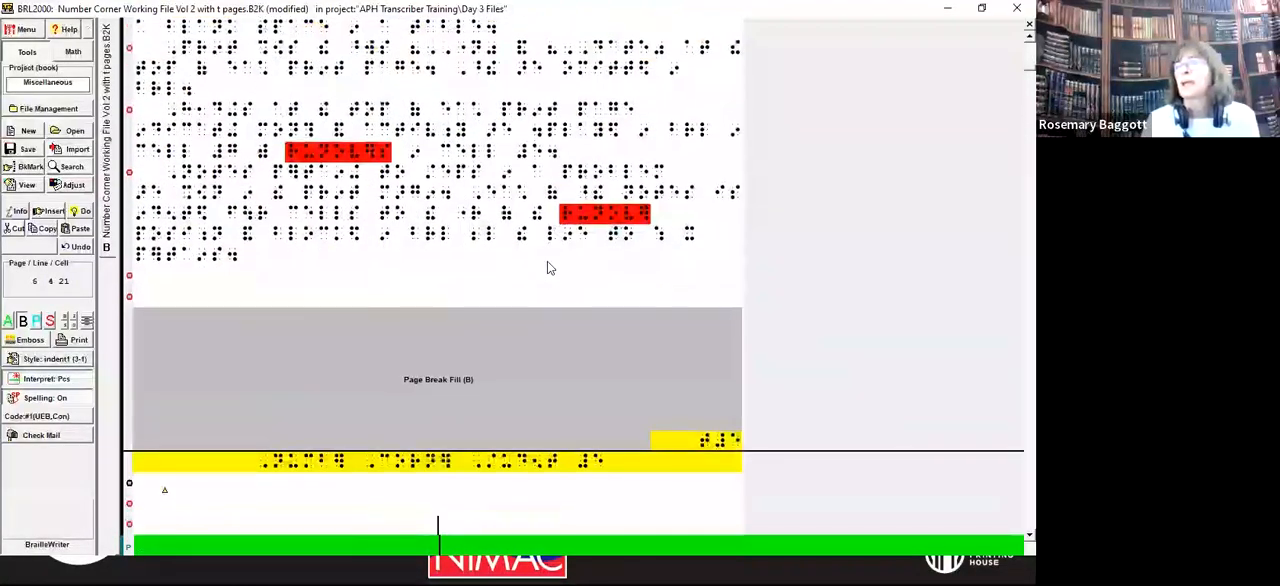
Step: Examine the blank lines and page breaks on the page between the transcriber's notes and the contents
key(Up)
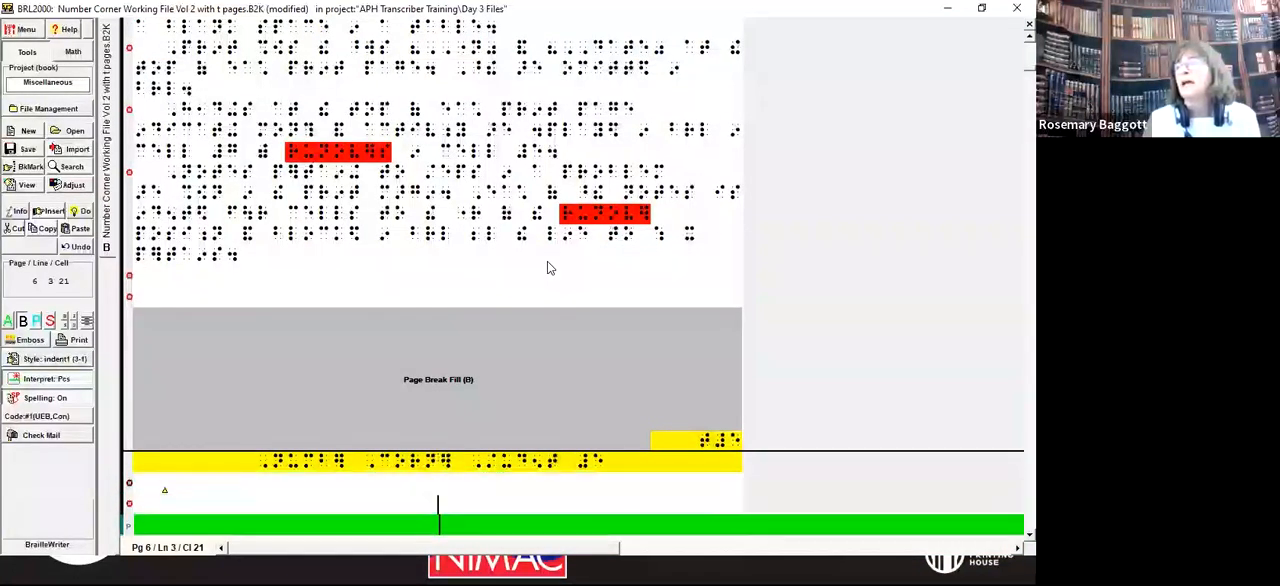
key(Up)
key(Up)
key(Up)
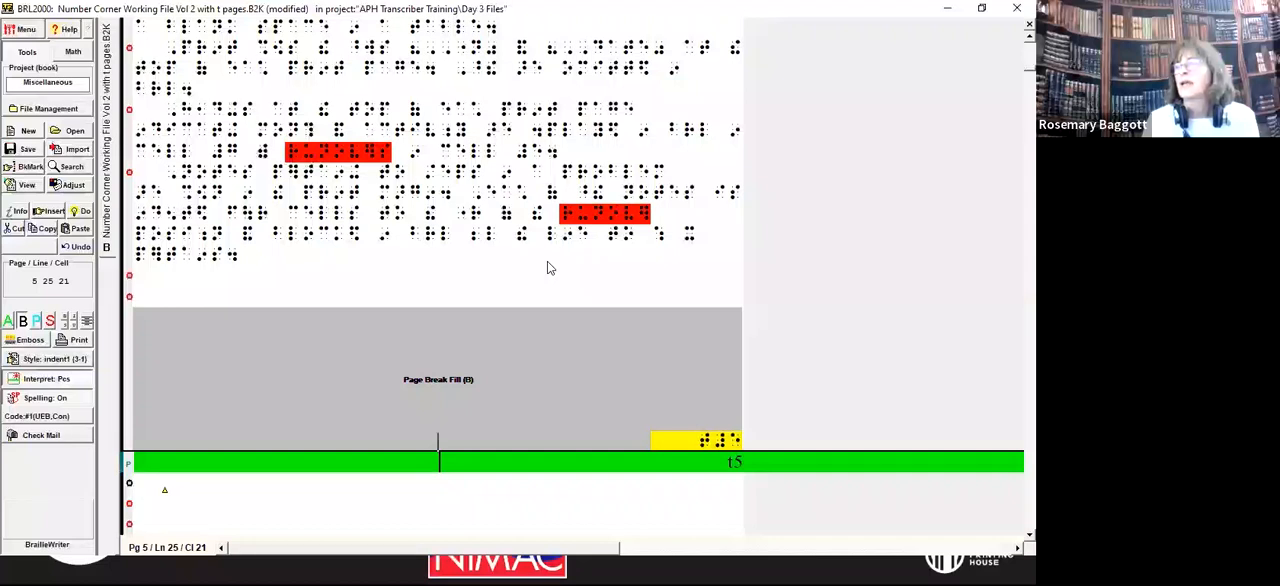
key(Down)
key(Down)
key(Down)
key(Down)
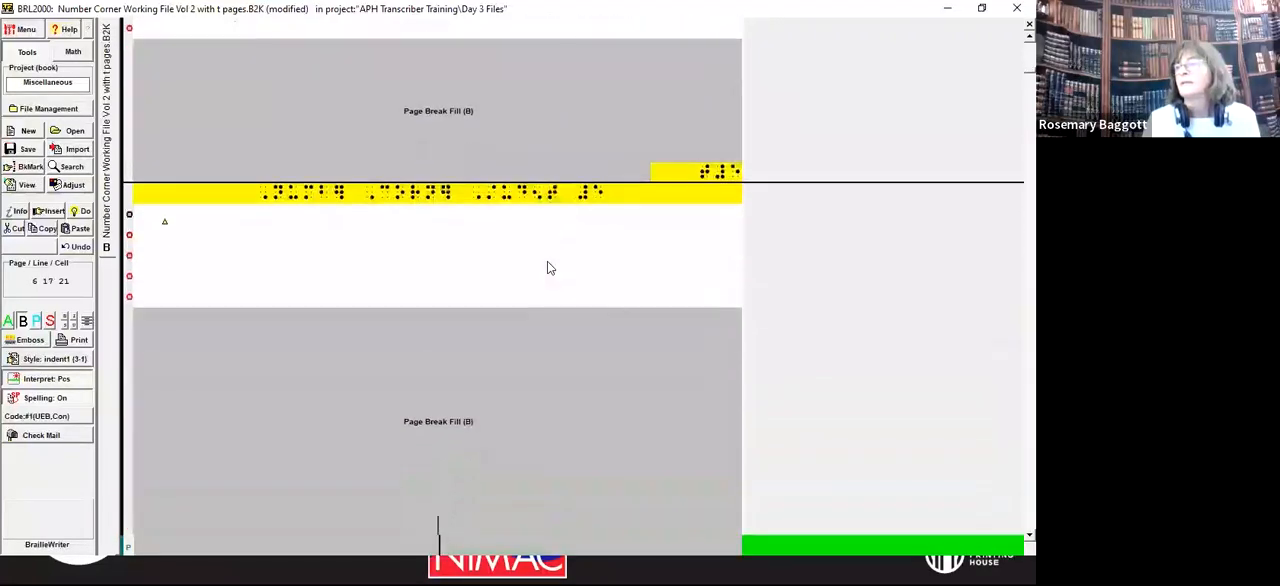
key(Down)
key(Down)
key(Down)
key(Down)
key(Down)
key(Down)
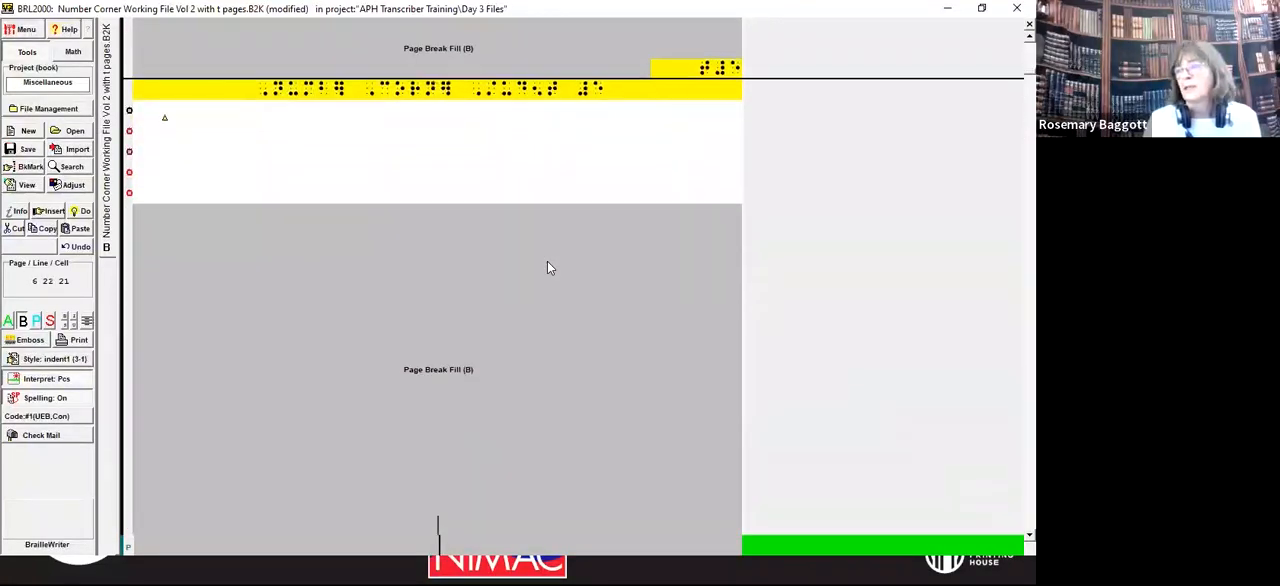
Step: Add a centered line reading "(cont.)" directly below the Student Book heading of the contents
key(Down)
key(Down)
key(Down)
key(Down)
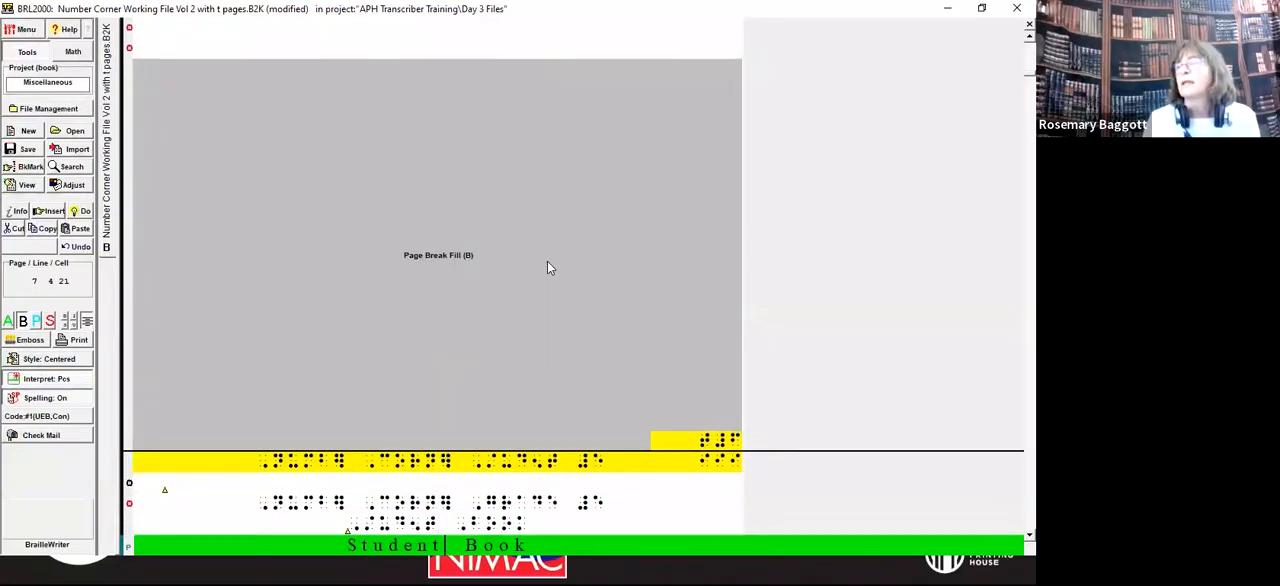
key(Down)
key(Down)
key(Down)
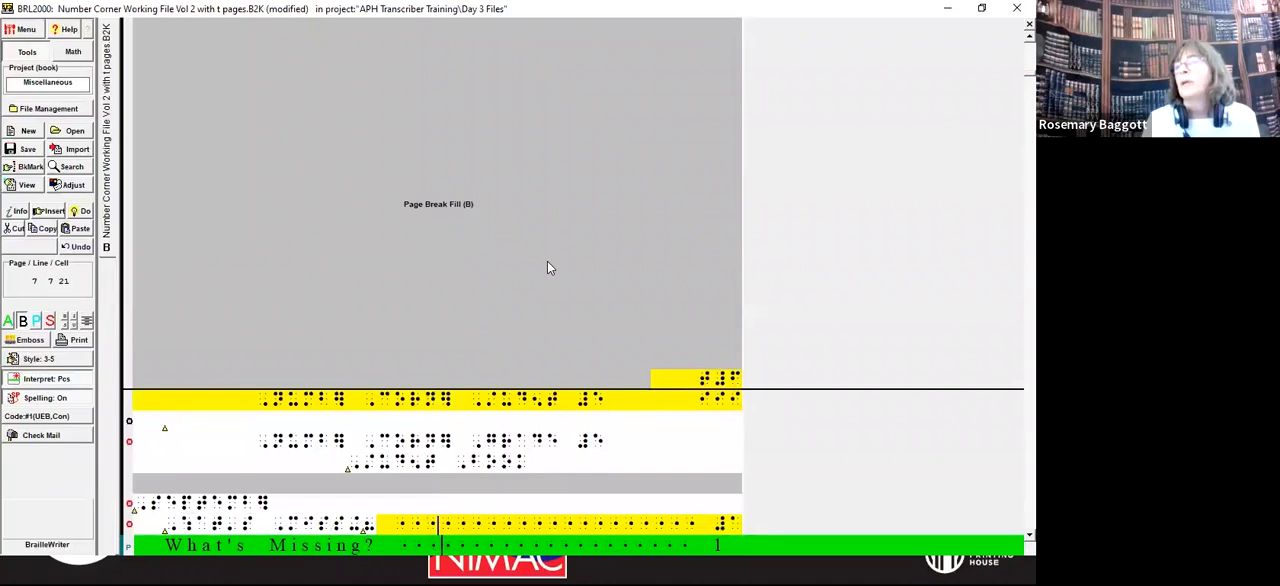
key(Up)
key(Home)
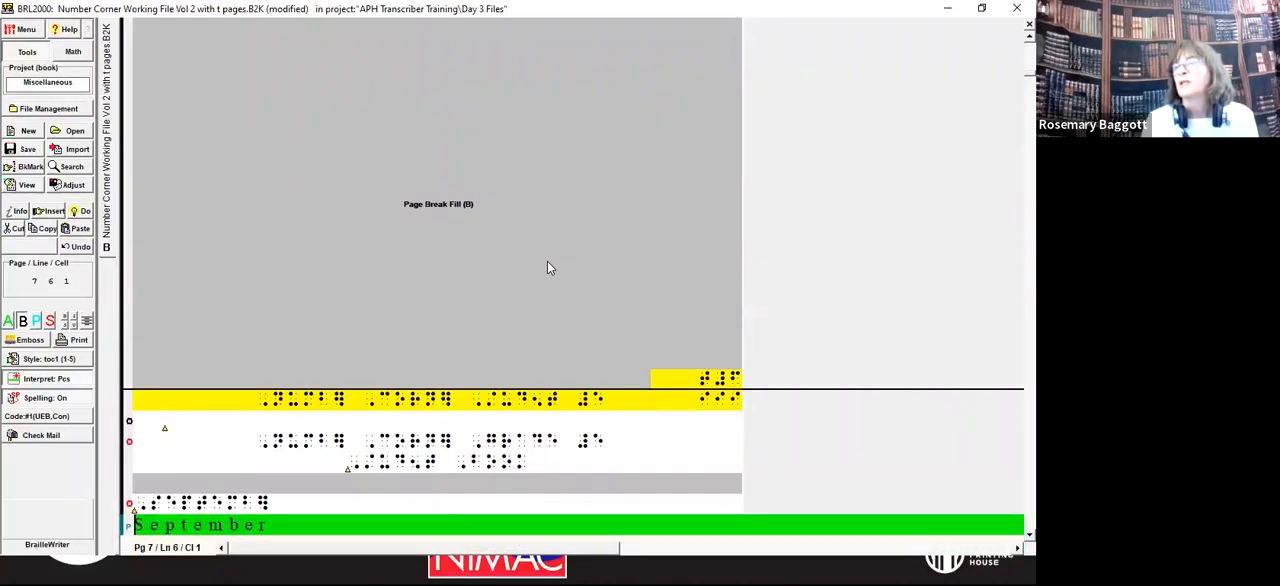
key(Up)
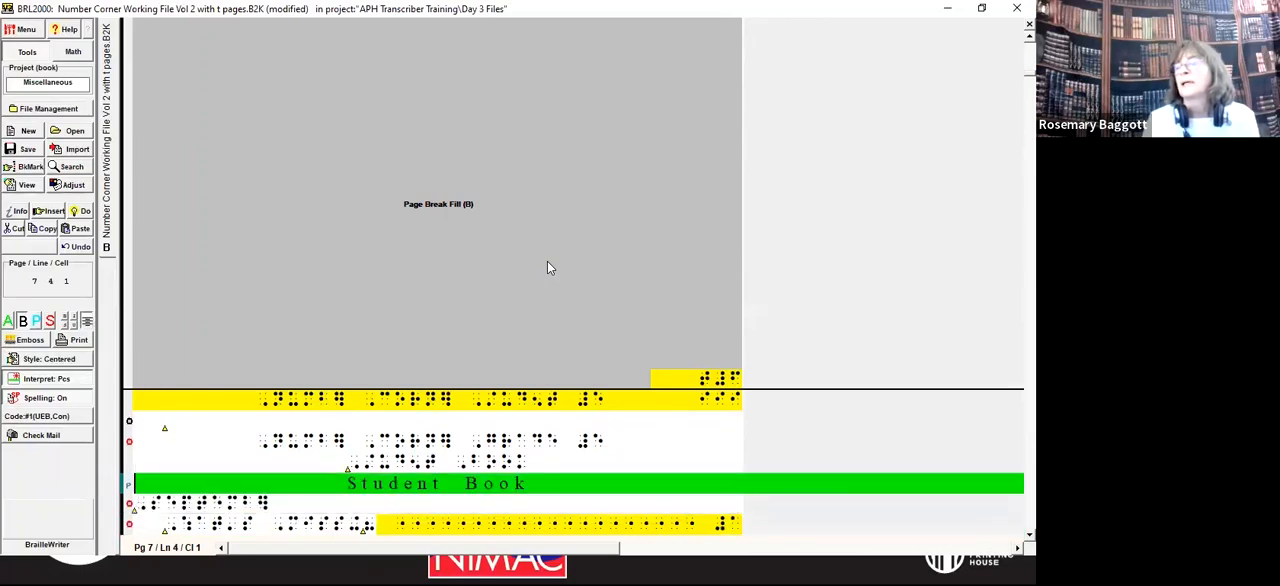
key(Down)
key(Up)
key(Up)
key(End)
key(Return)
text(<""3)
key(BackSpace)
key(BackSpace)
key(BackSpace)
key(BackSpace)
text("<3t4">)
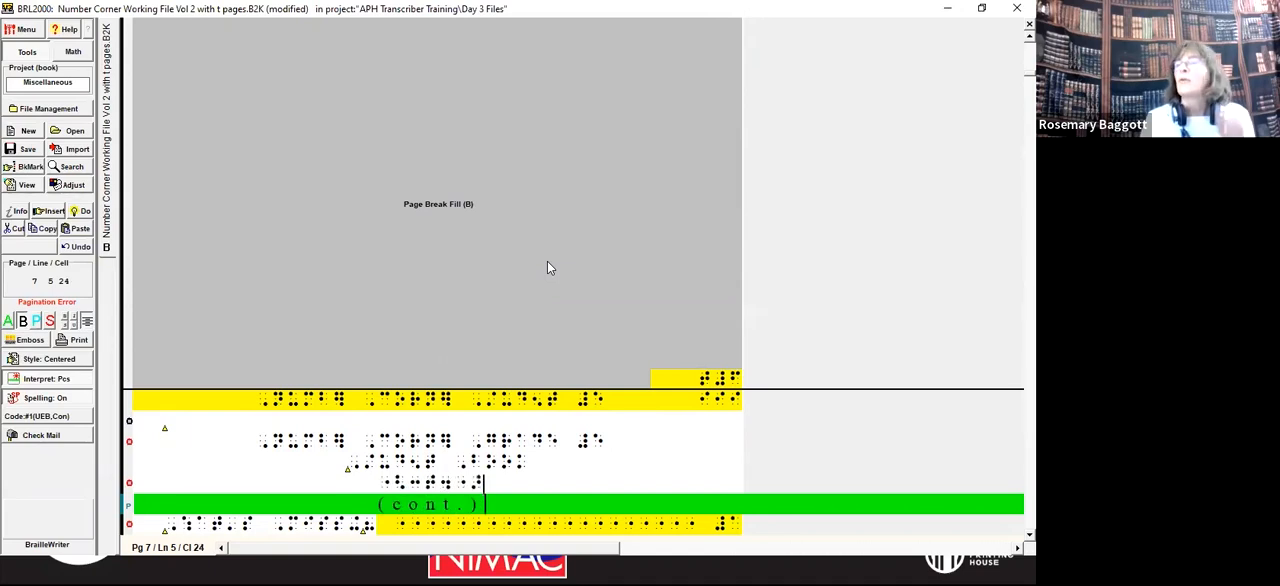
Step: Delete the contents entries from the September heading up to the November heading
key(Down)
key(Home)
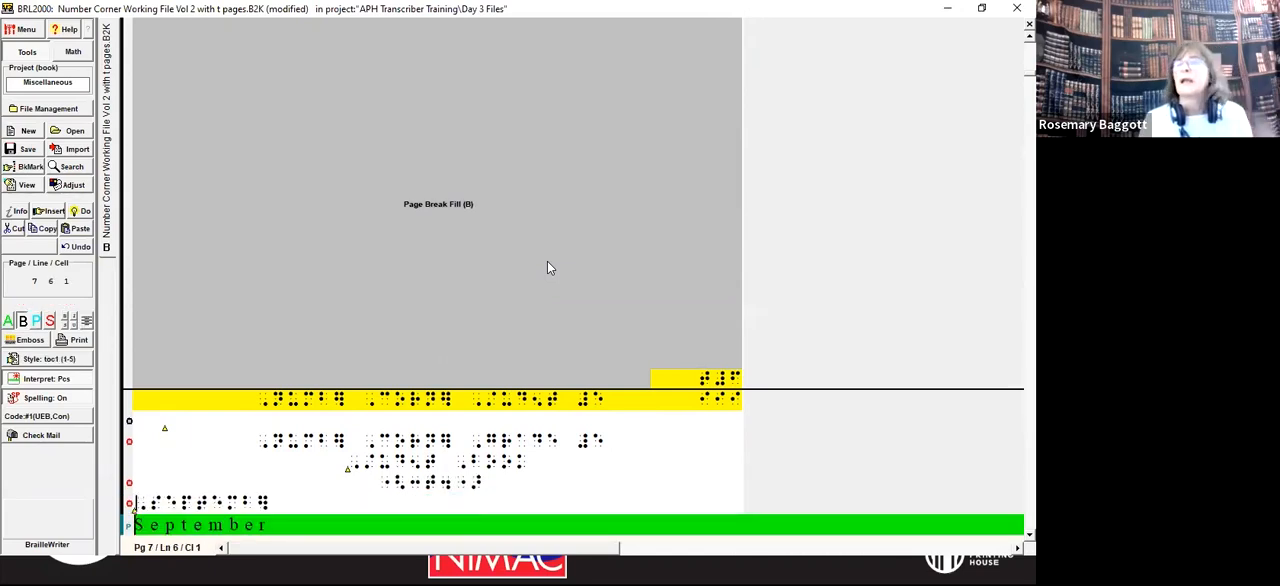
key(shift+Down)
key(shift+Down)
key(shift+Down)
key(shift+Down)
key(shift+Down)
key(shift+Down)
key(shift+Down)
key(shift+Down)
key(shift+Down)
key(shift+Down)
key(shift+Down)
key(shift+Down)
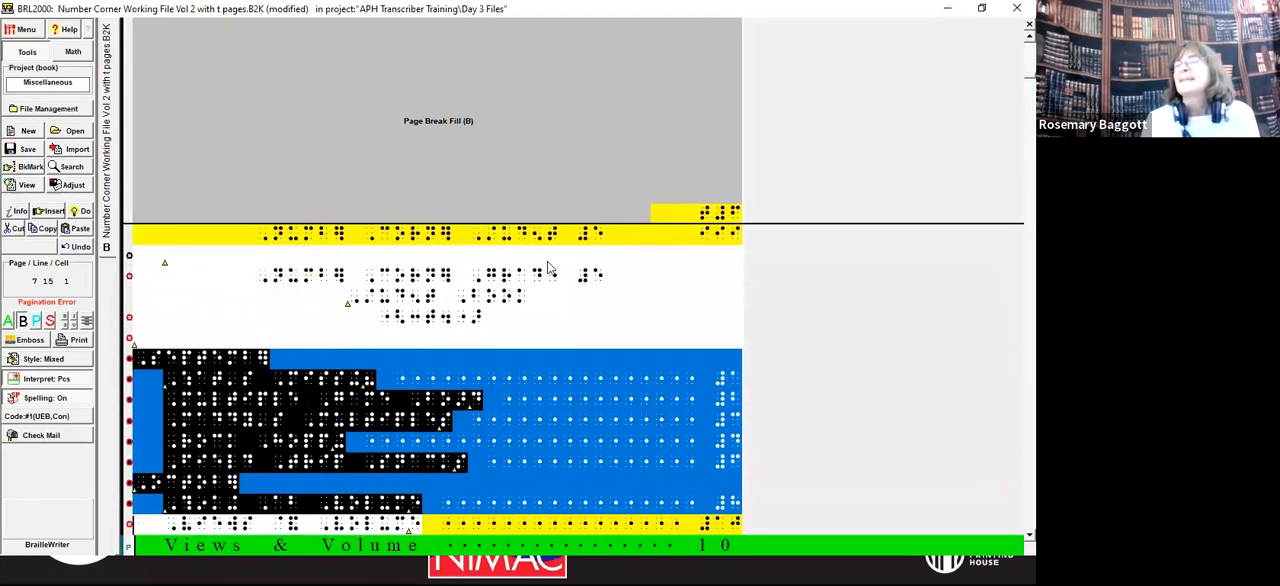
key(shift+Down)
key(shift+Down)
key(shift+Down)
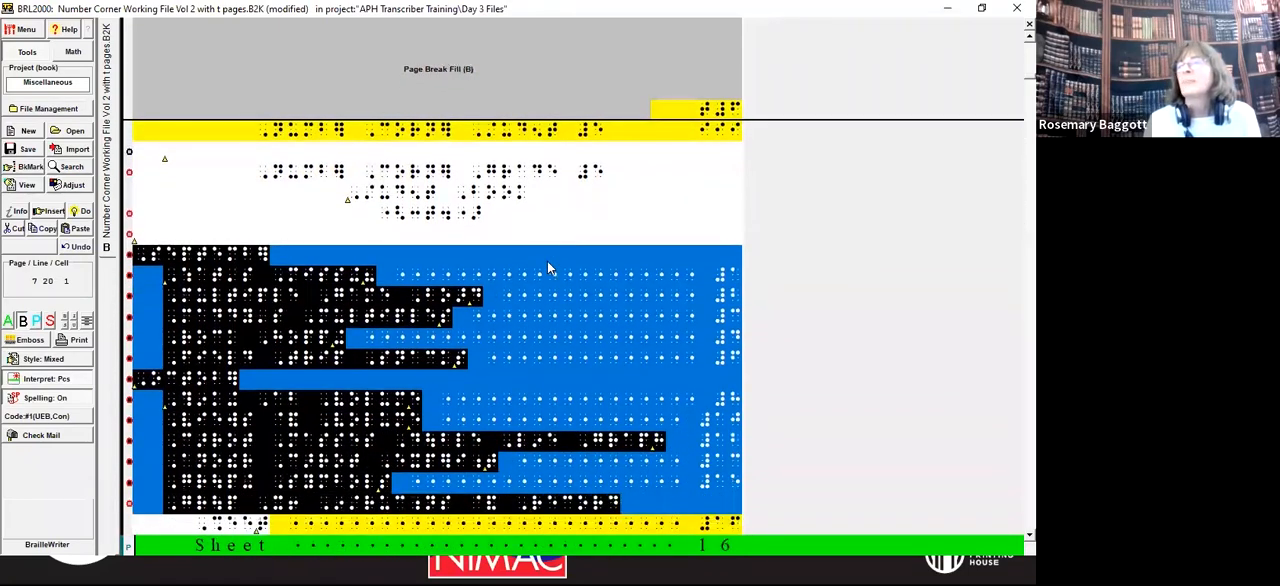
key(shift+Down)
key(shift+Down)
key(shift+Down)
key(shift+Down)
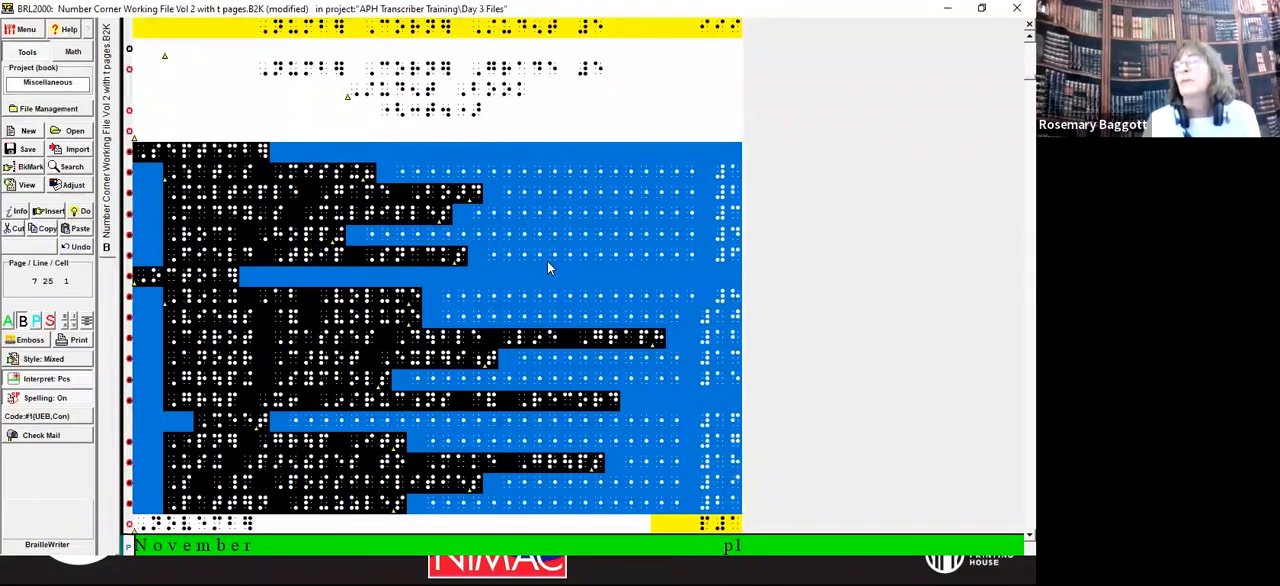
key(Delete)
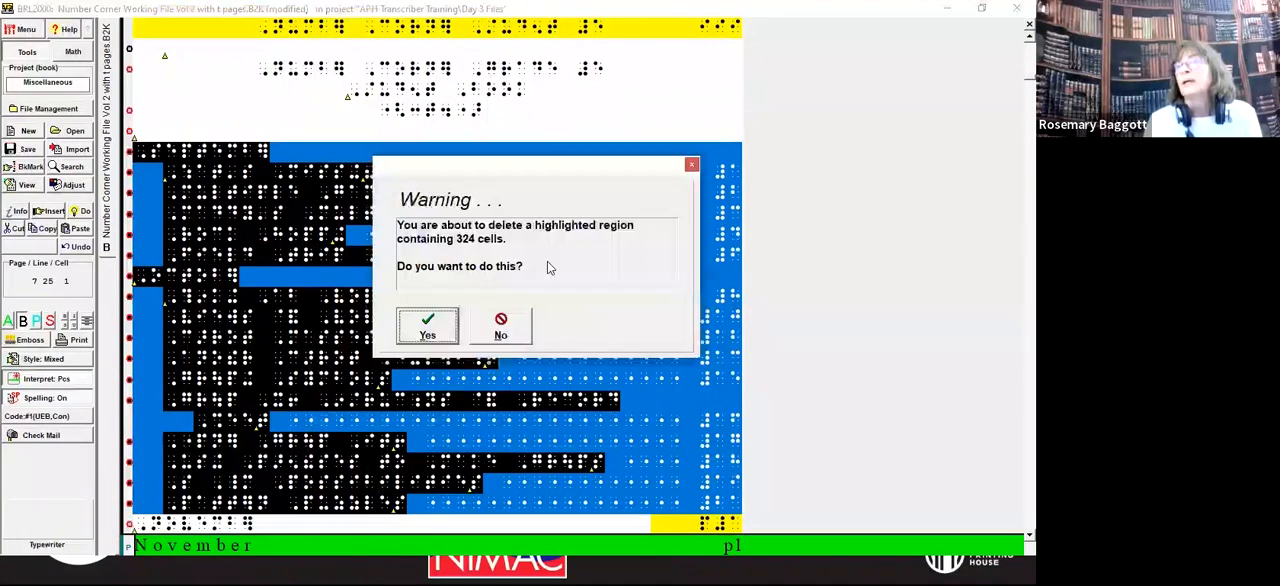
key(Return)
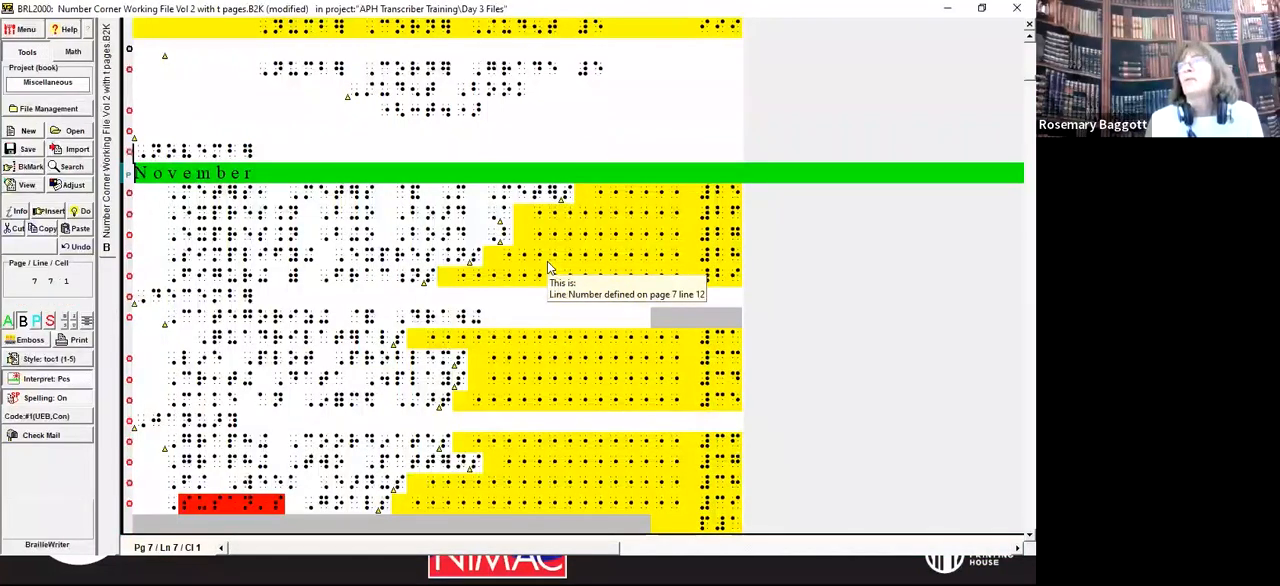
Step: Check the remaining contents entries and the print page number on the first page of the book text
key(Down)
key(Down)
key(Down)
key(Down)
key(Down)
key(Down)
key(Down)
key(Down)
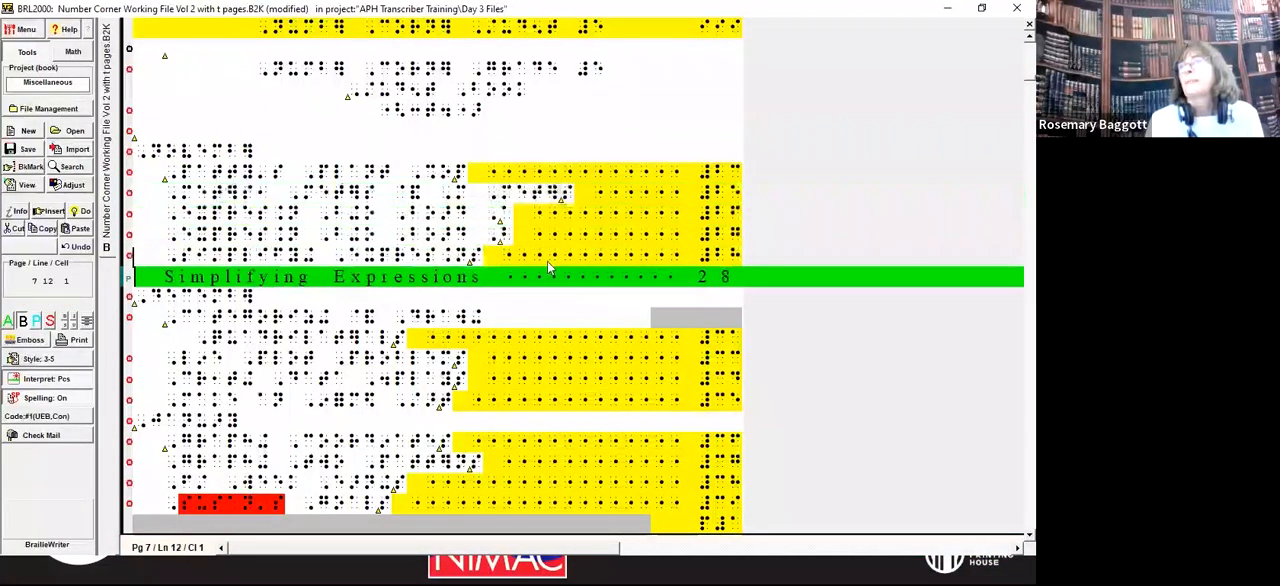
key(Page_Down)
key(Page_Down)
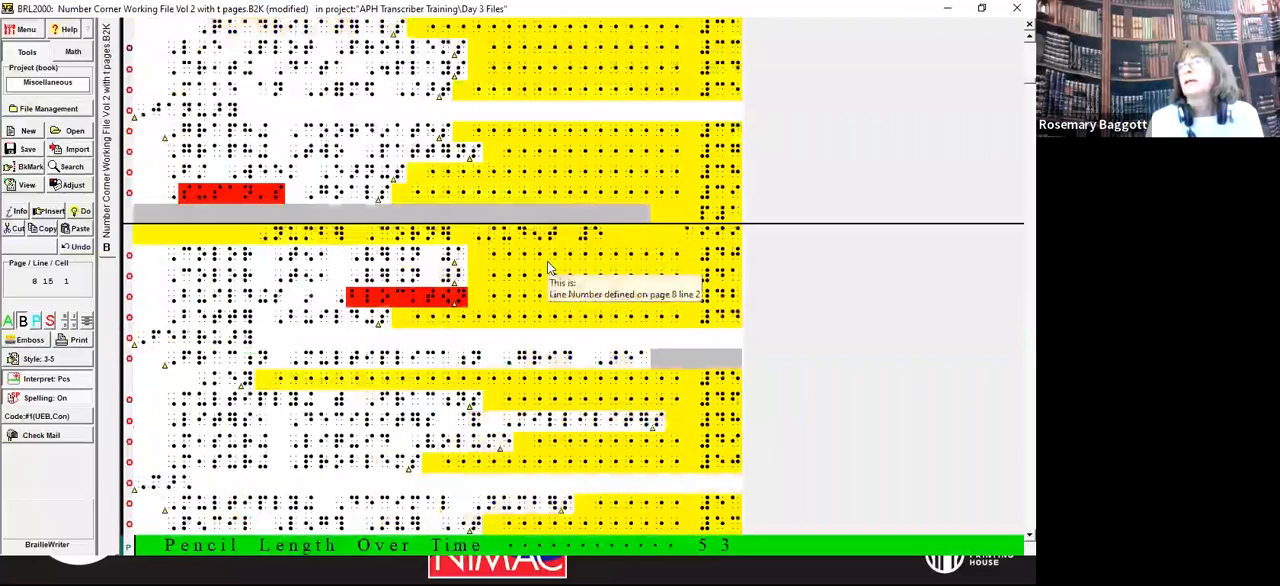
key(Page_Down)
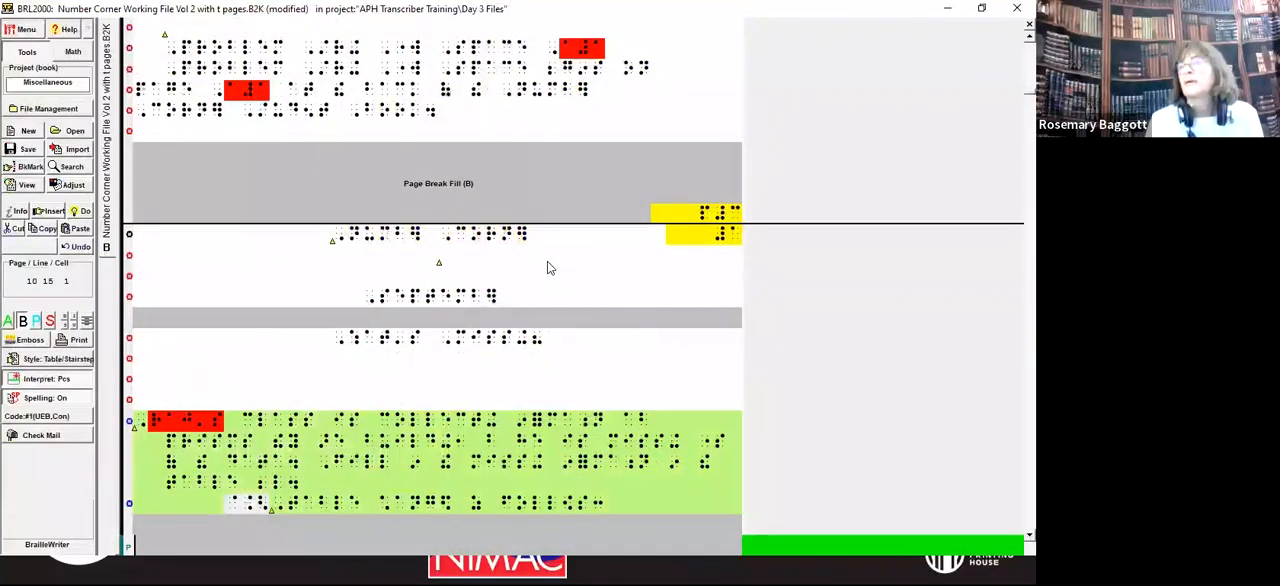
key(Up)
key(Up)
key(Up)
key(Up)
key(Up)
key(Up)
key(Up)
key(Up)
key(Up)
key(Up)
key(Up)
key(Up)
key(Up)
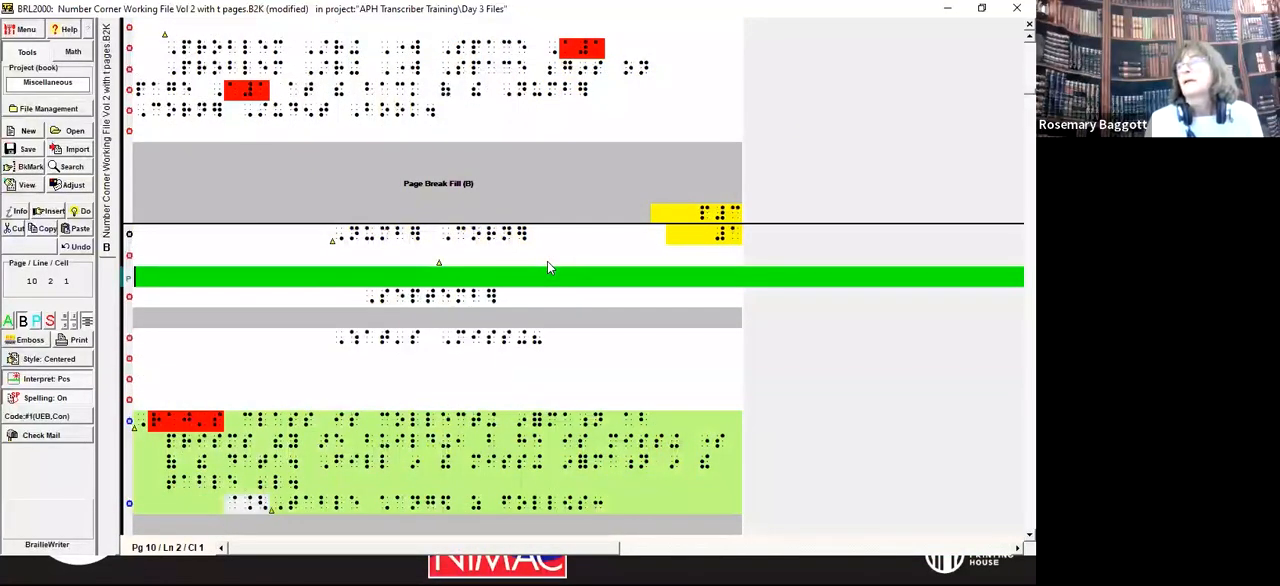
key(Down)
key(Down)
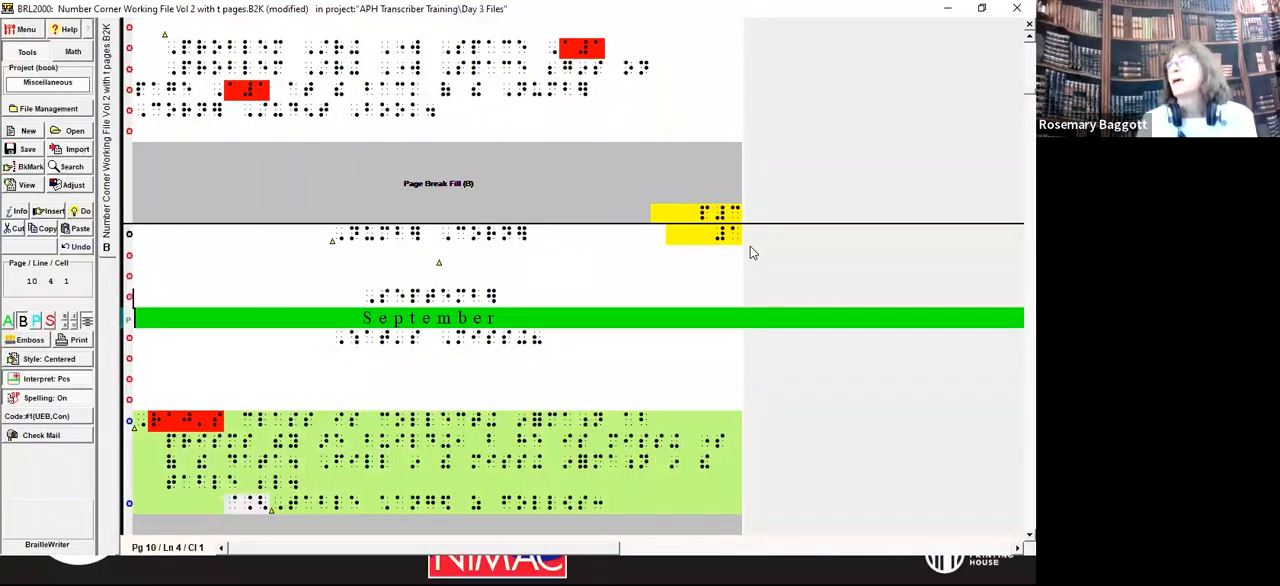
mouse_move(732, 240)
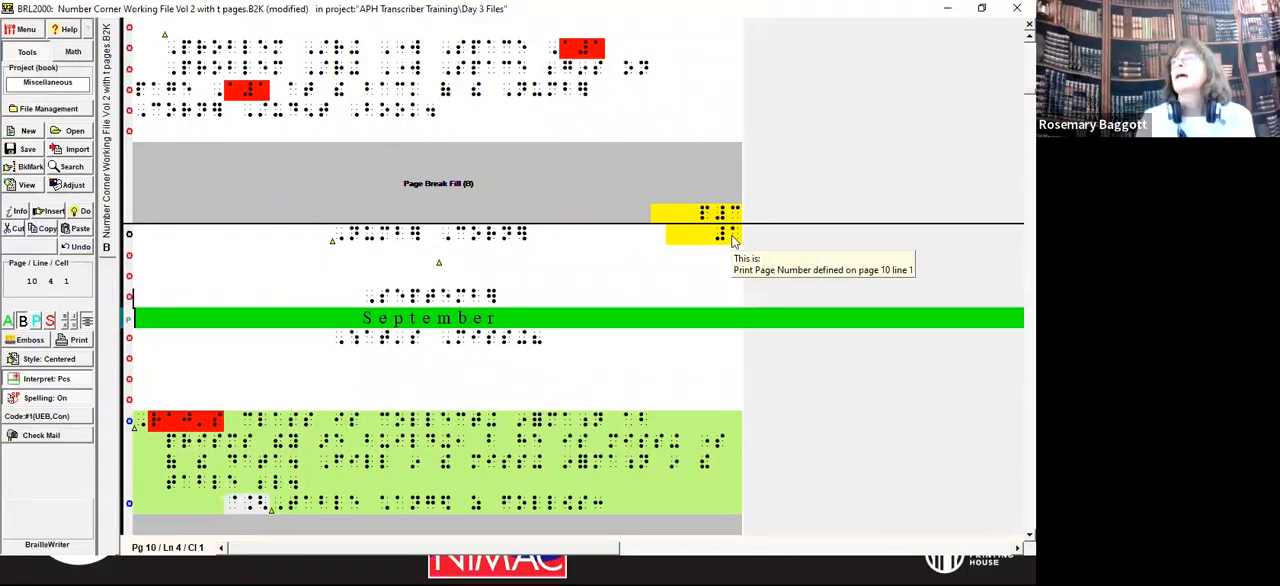
Step: Delete the body text from the September heading through the page break preceding the November section
click(363, 305)
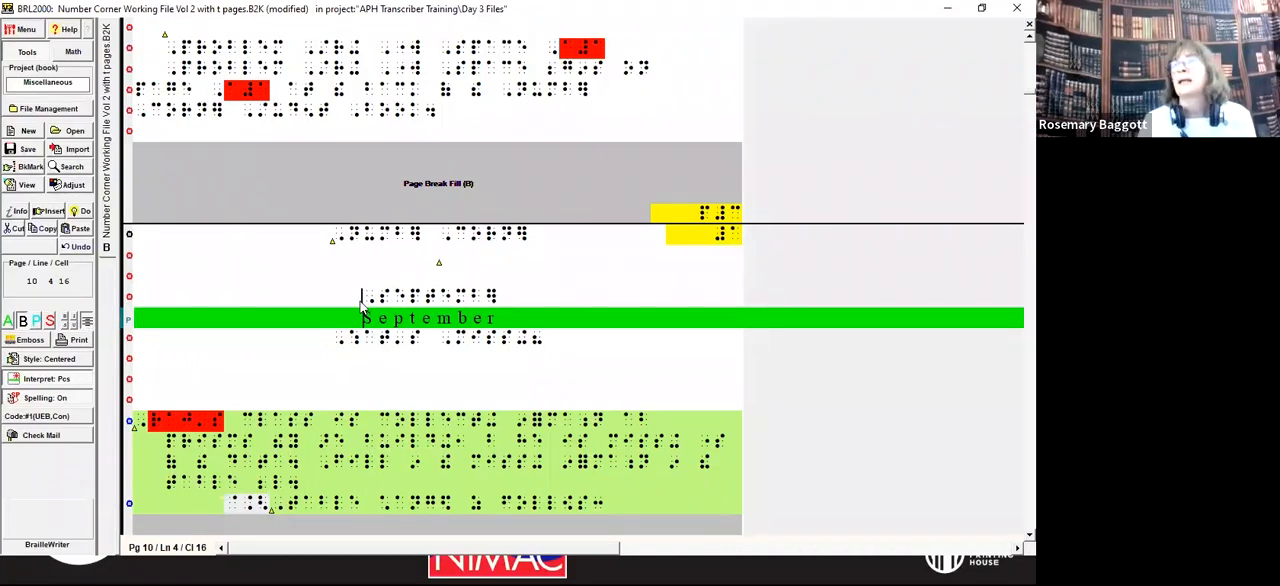
key(shift+Page_Down)
key(shift+Page_Down)
key(shift+Page_Down)
key(shift+Page_Down)
key(shift+Page_Down)
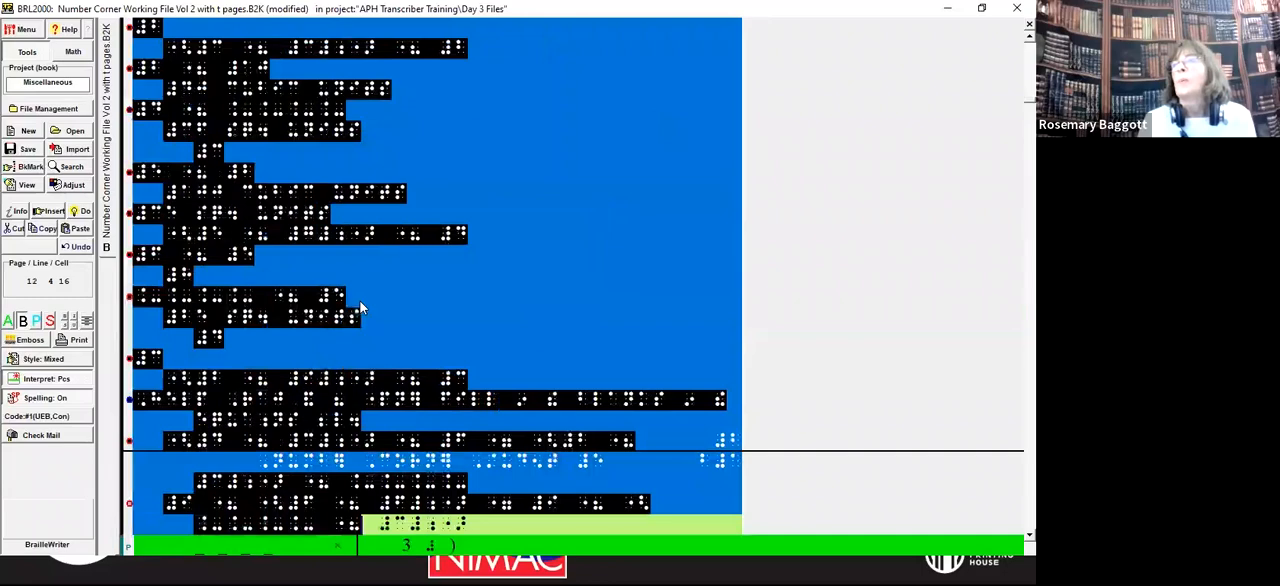
key(shift+Page_Down)
key(shift+Page_Down)
key(shift+Page_Down)
key(shift+Page_Down)
key(shift+Page_Down)
key(shift+Page_Down)
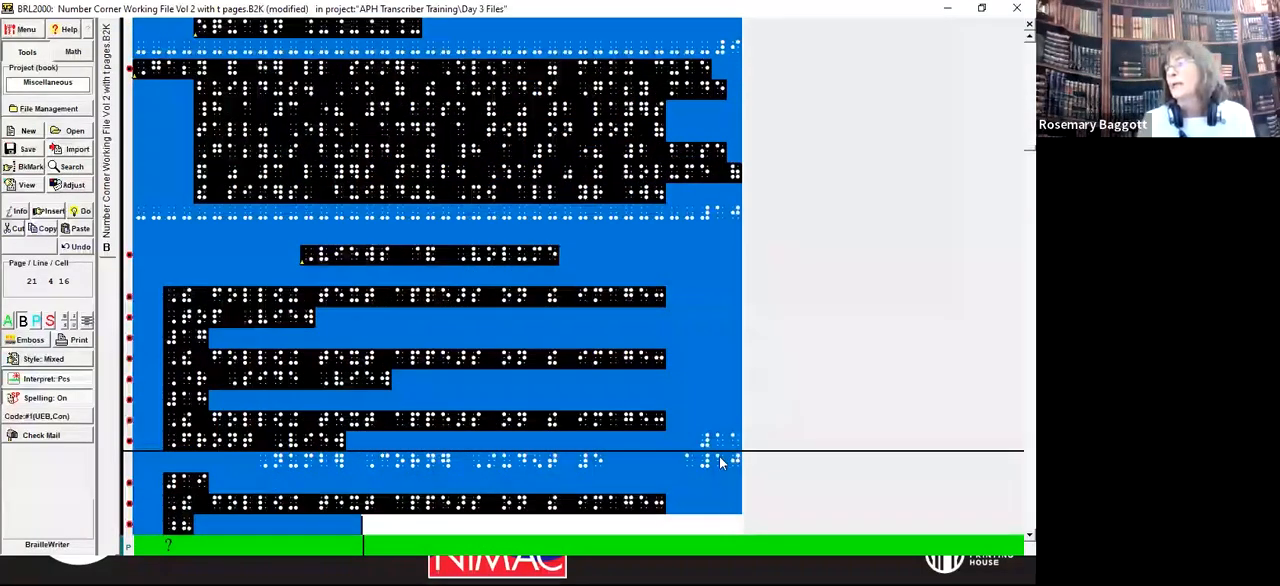
mouse_move(721, 459)
key(shift+Page_Down)
key(shift+Page_Down)
key(shift+Page_Down)
key(shift+Page_Down)
key(shift+Page_Down)
key(shift+Page_Down)
key(shift+Page_Down)
key(shift+Page_Down)
key(shift+Page_Down)
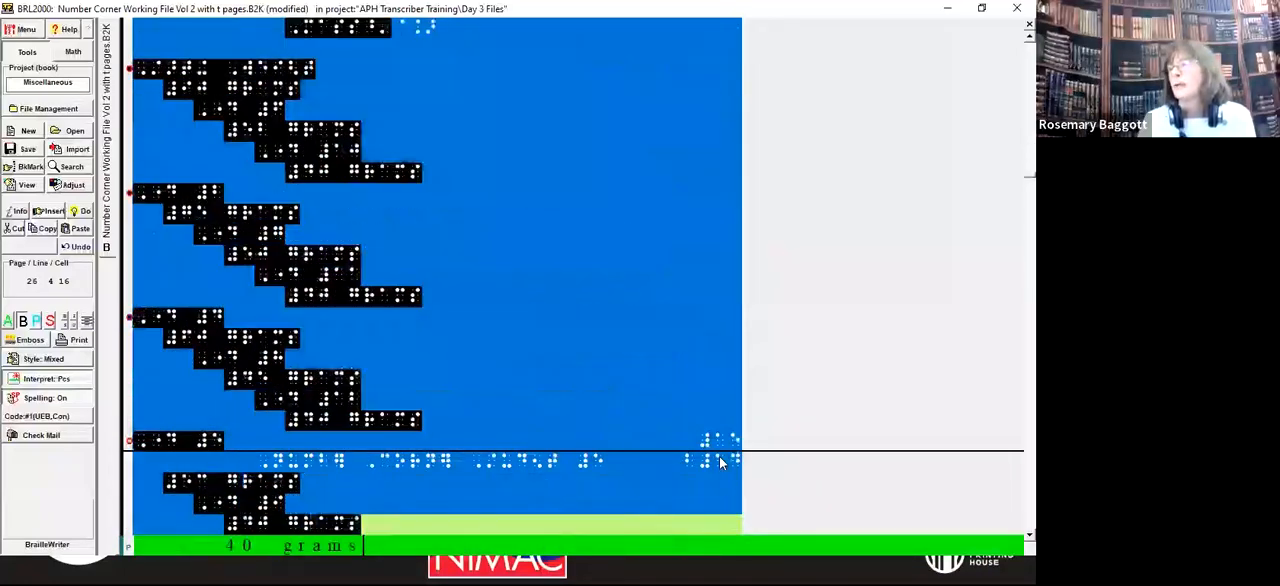
key(shift+Page_Down)
key(shift+Page_Down)
key(shift+Page_Down)
key(shift+Page_Down)
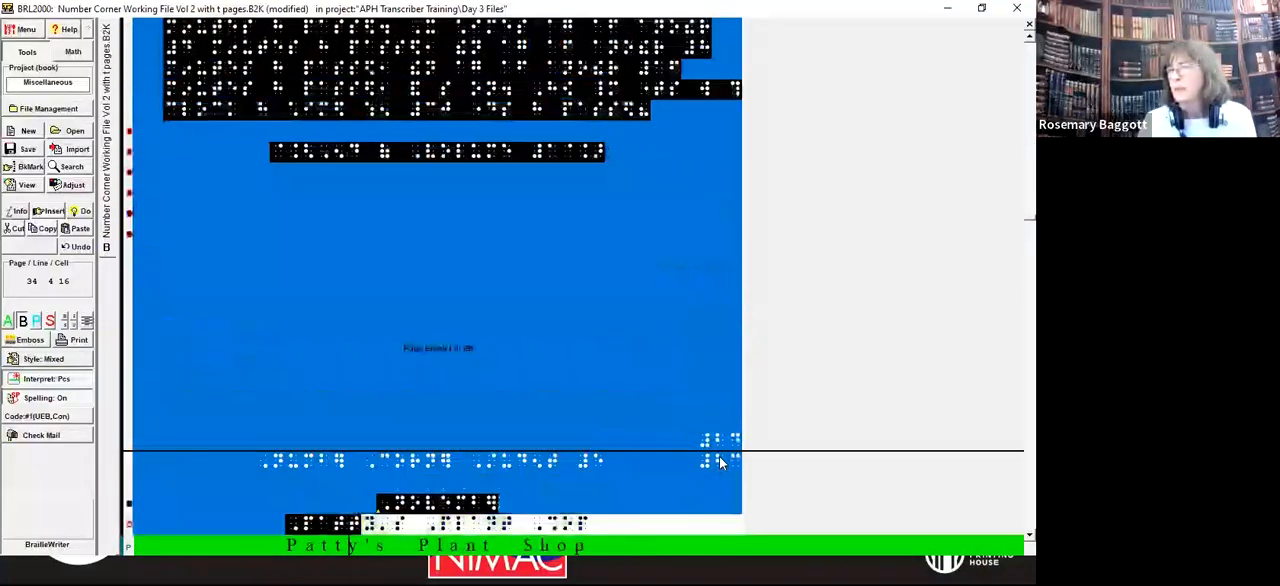
key(shift+Up)
key(shift+Up)
key(shift+Up)
key(shift+Up)
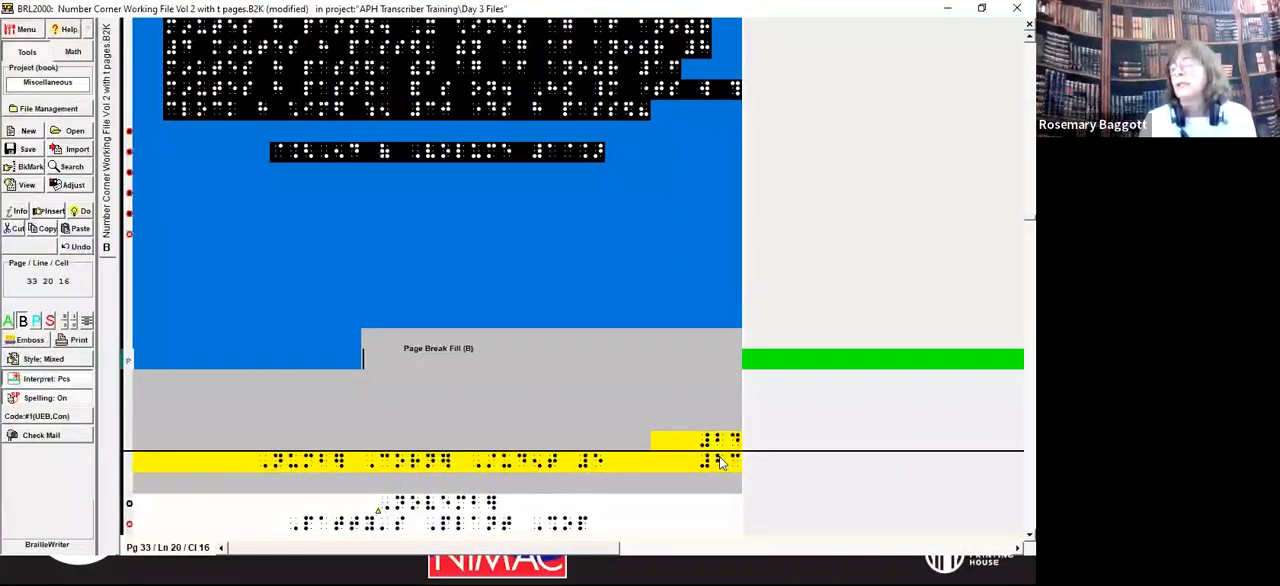
key(Delete)
key(Return)
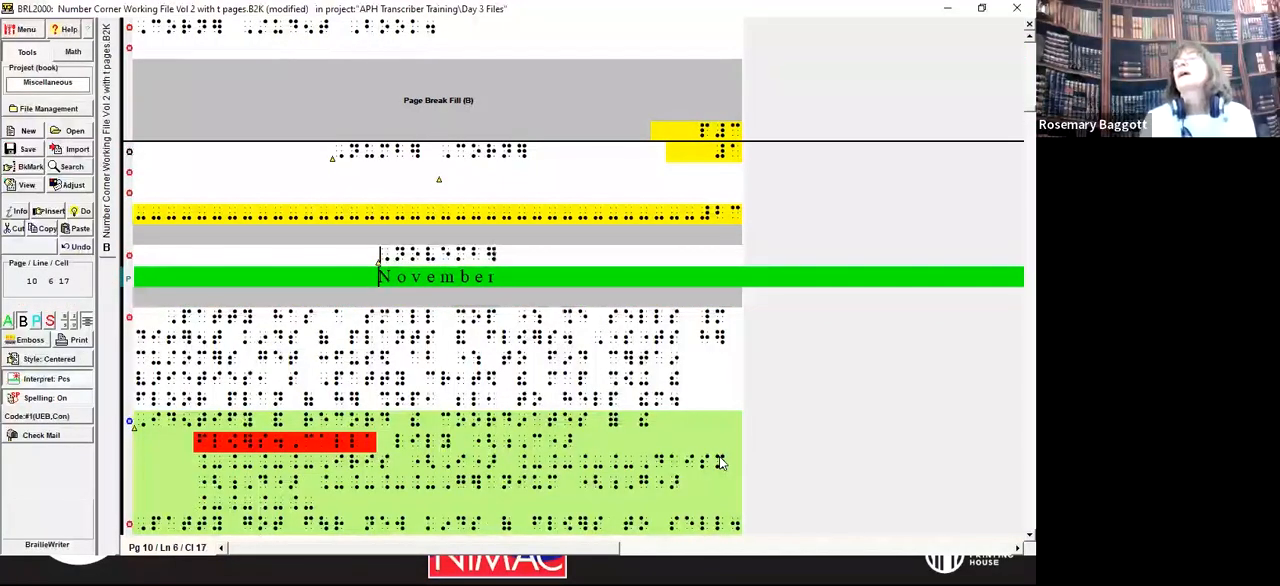
Step: Delete the print page 23 change indicator and the extra blank lines between the Number Corner title and the November heading
key(Up)
key(Up)
key(Up)
key(Up)
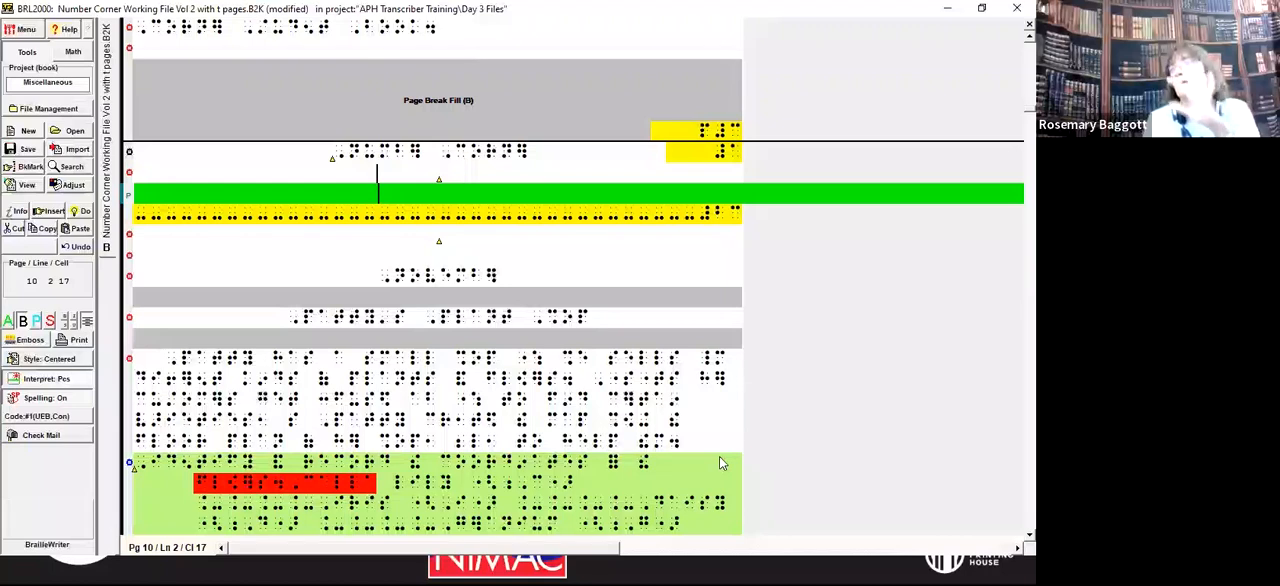
key(Down)
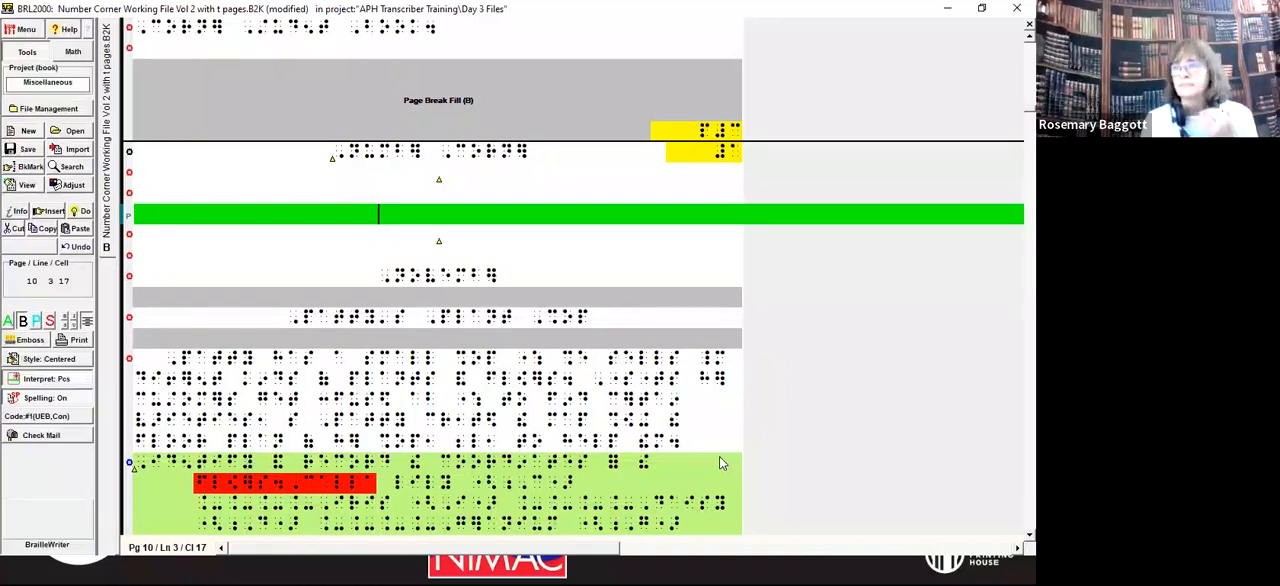
key(Up)
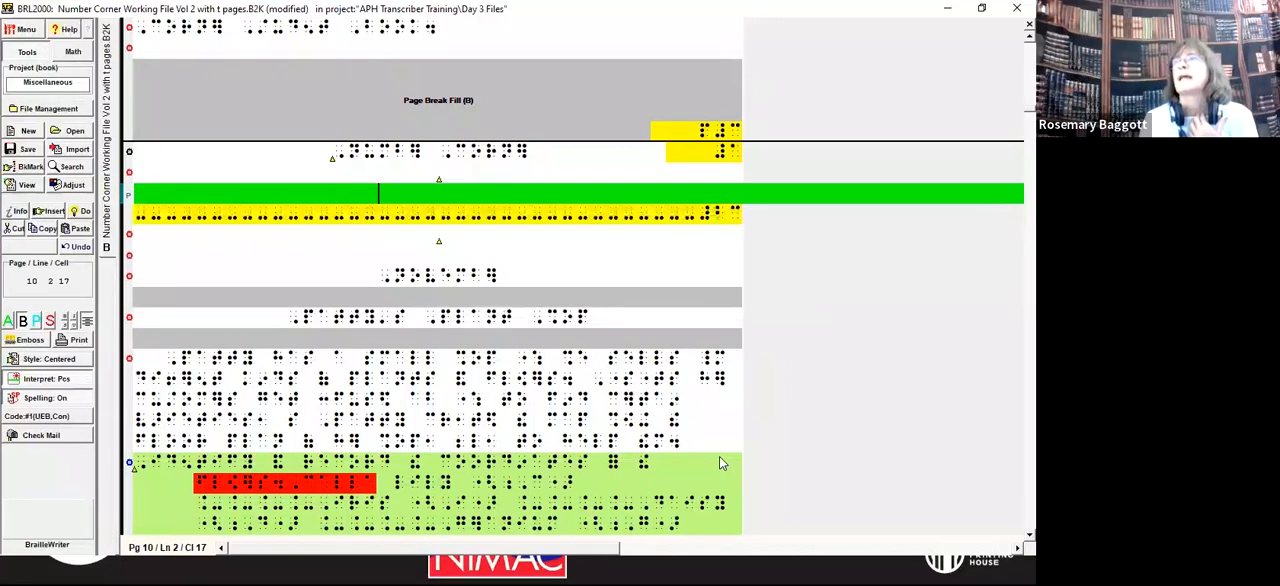
key(Up)
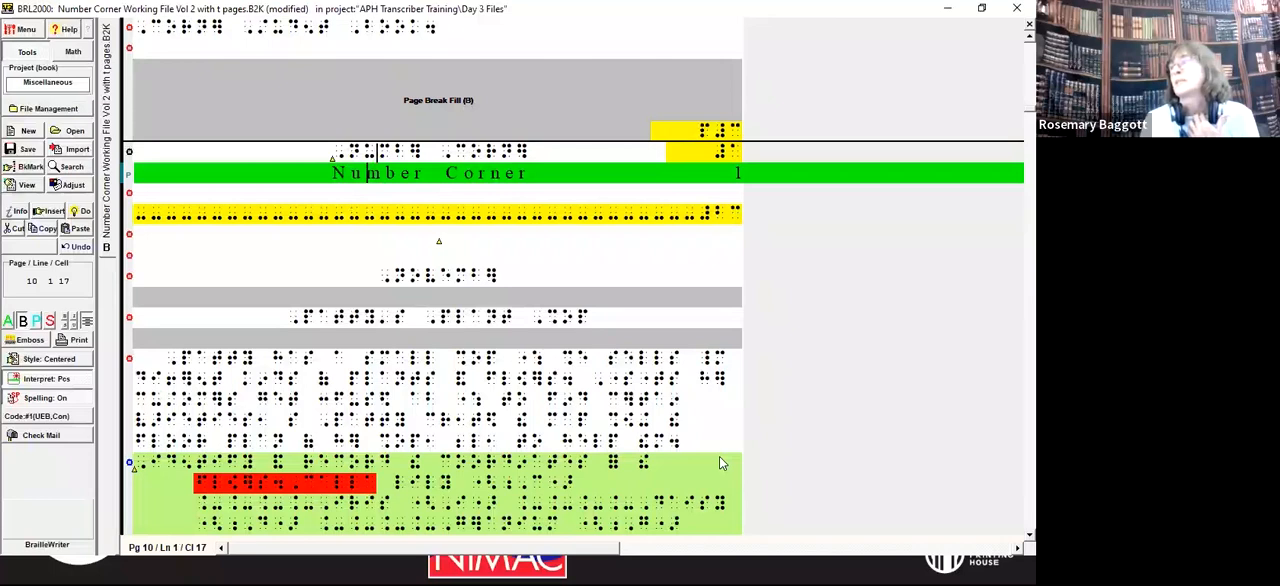
key(Down)
key(Down)
key(Down)
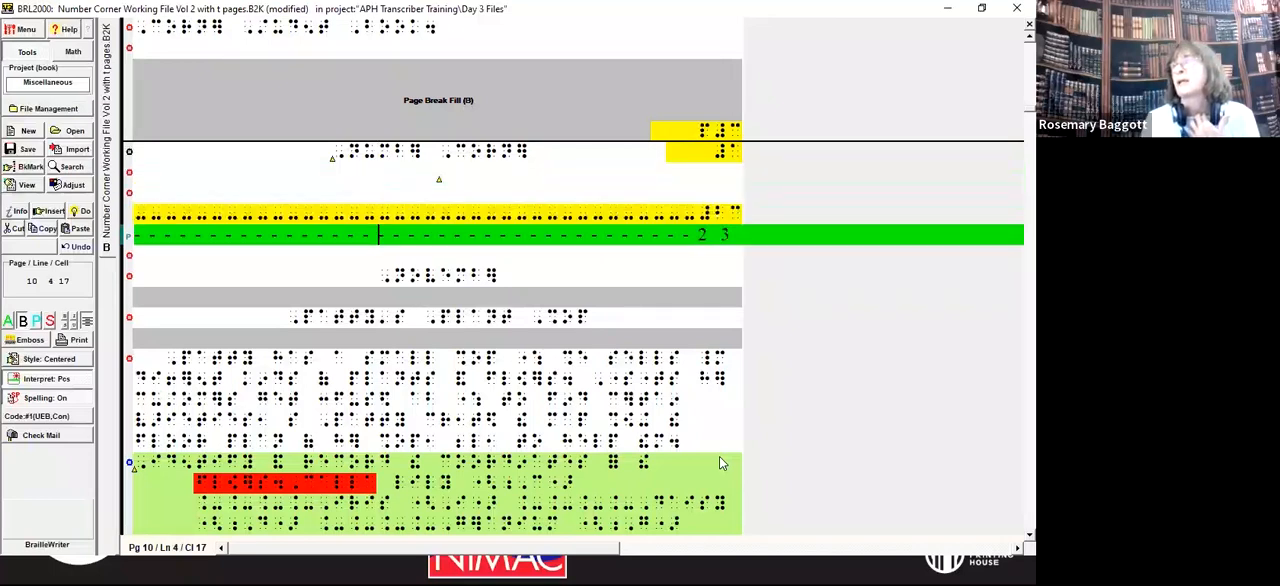
key(Down)
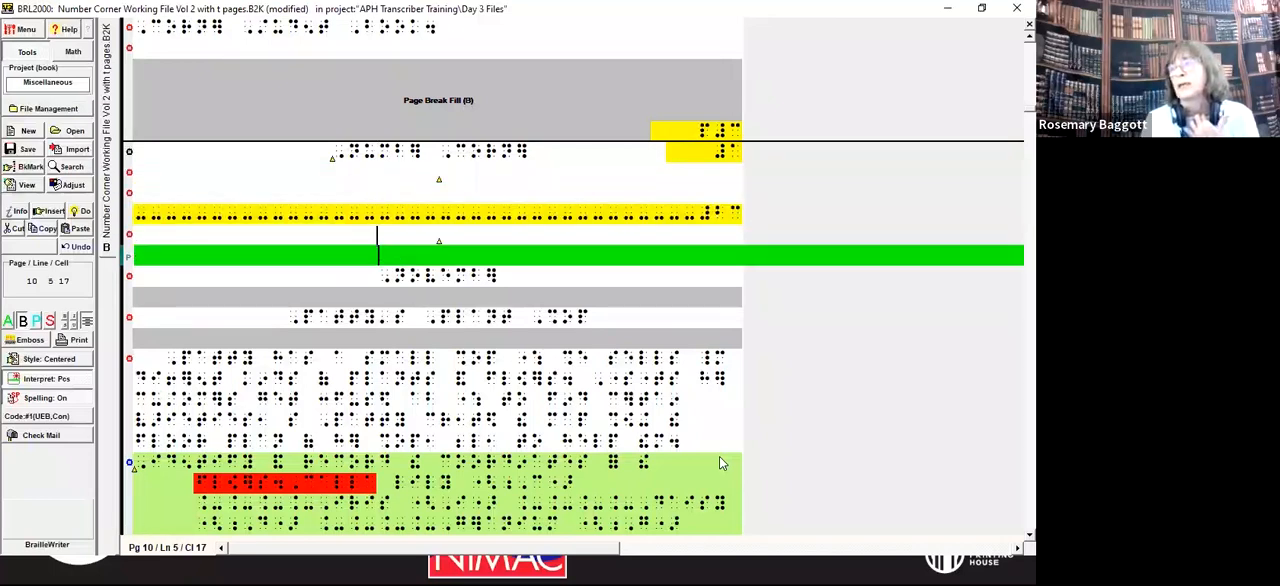
key(Up)
key(Up)
key(Up)
key(Up)
key(Down)
key(Down)
key(Down)
key(Up)
key(shift+Down)
key(shift+Down)
key(shift+Down)
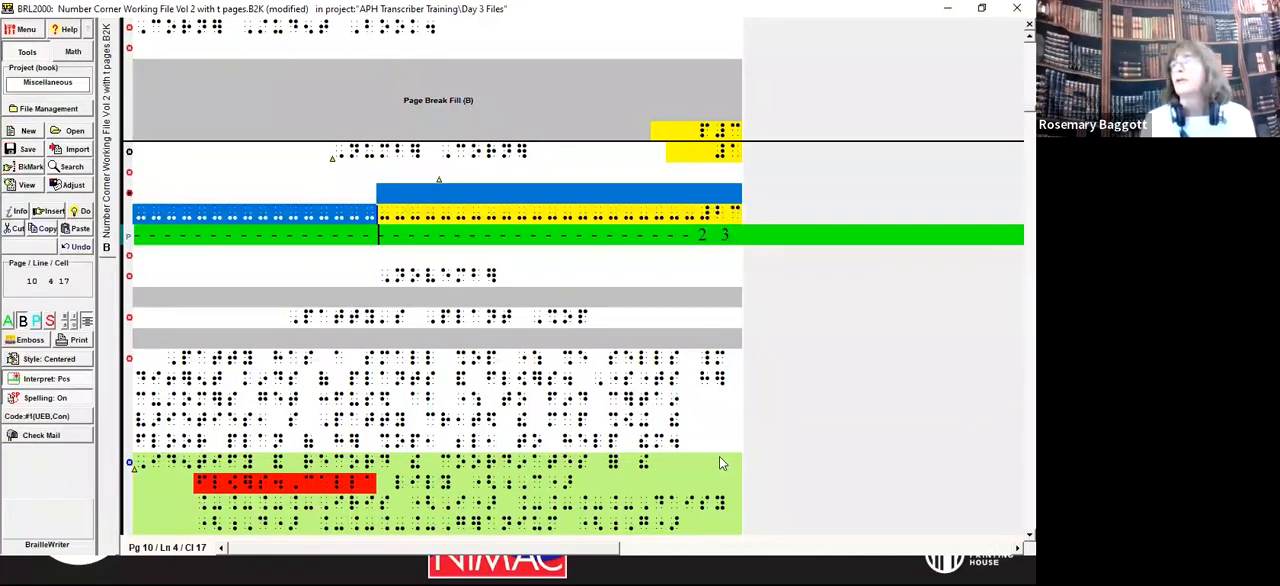
key(Delete)
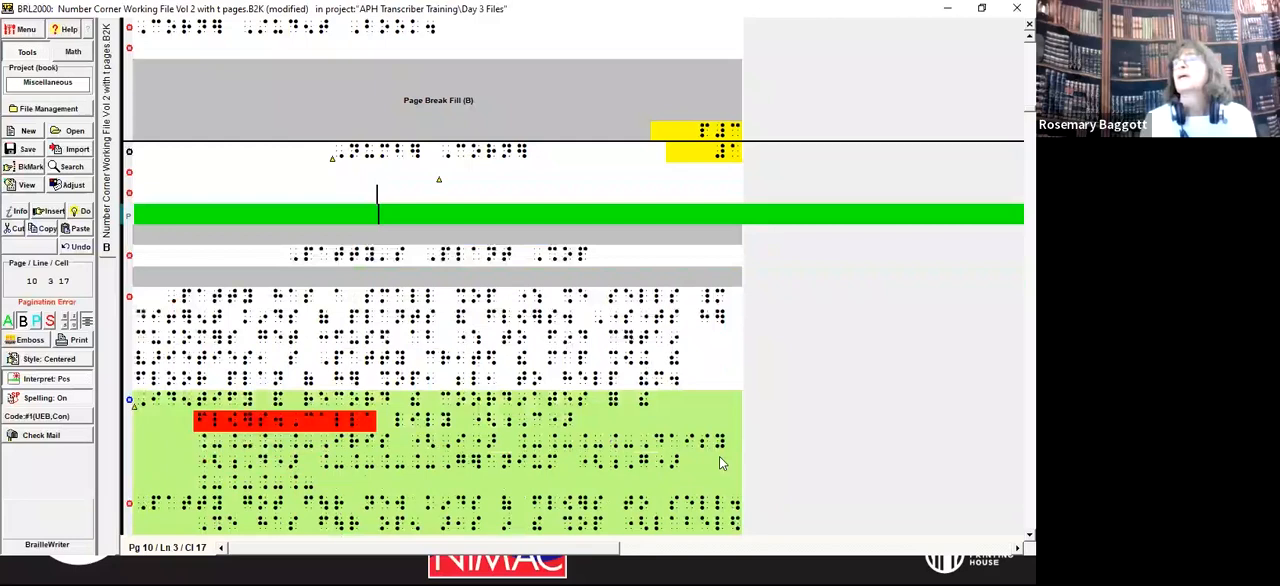
Step: Set the page numbering at the Number Corner title to starting print page 23 and starting braille page 1
key(Up)
key(Up)
key(Left)
key(Left)
key(Left)
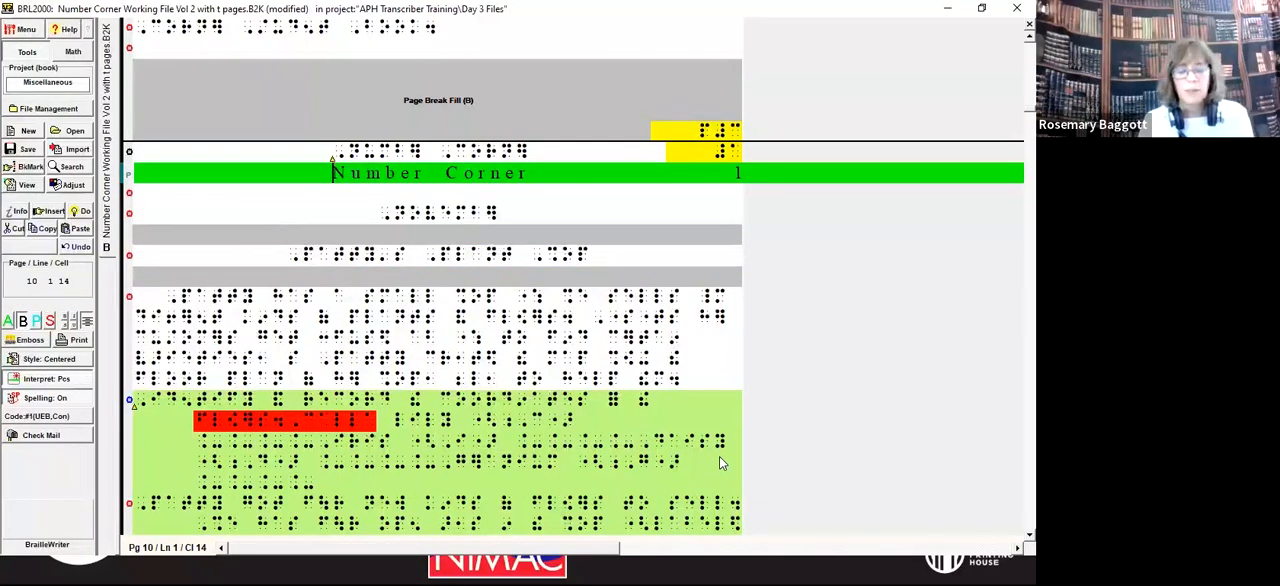
key(alt+d)
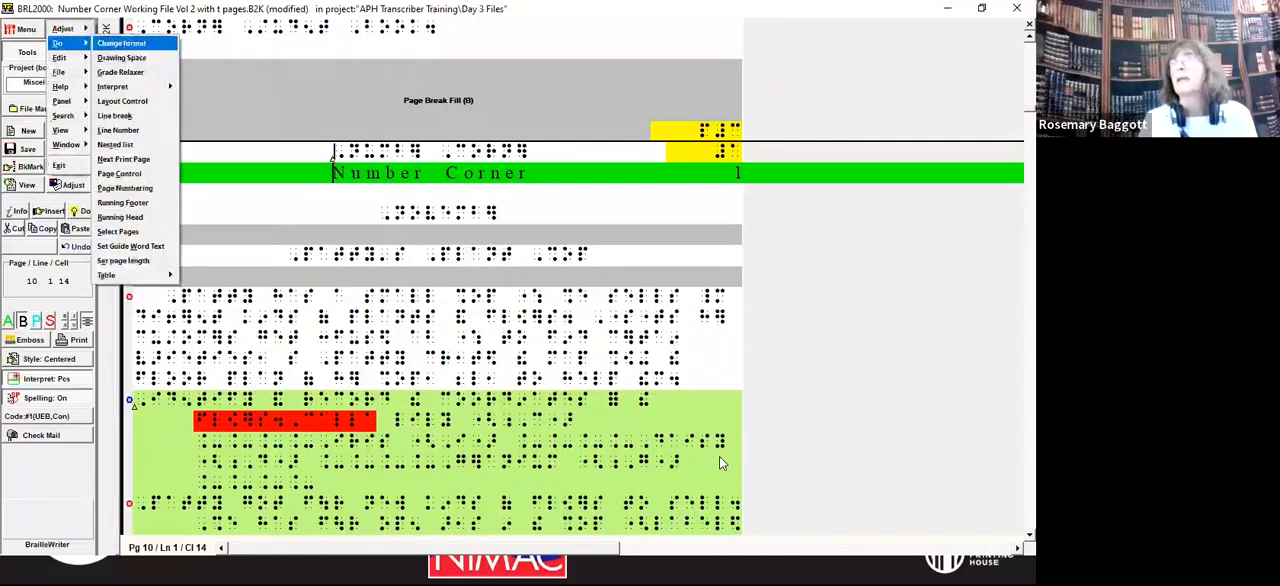
key(p)
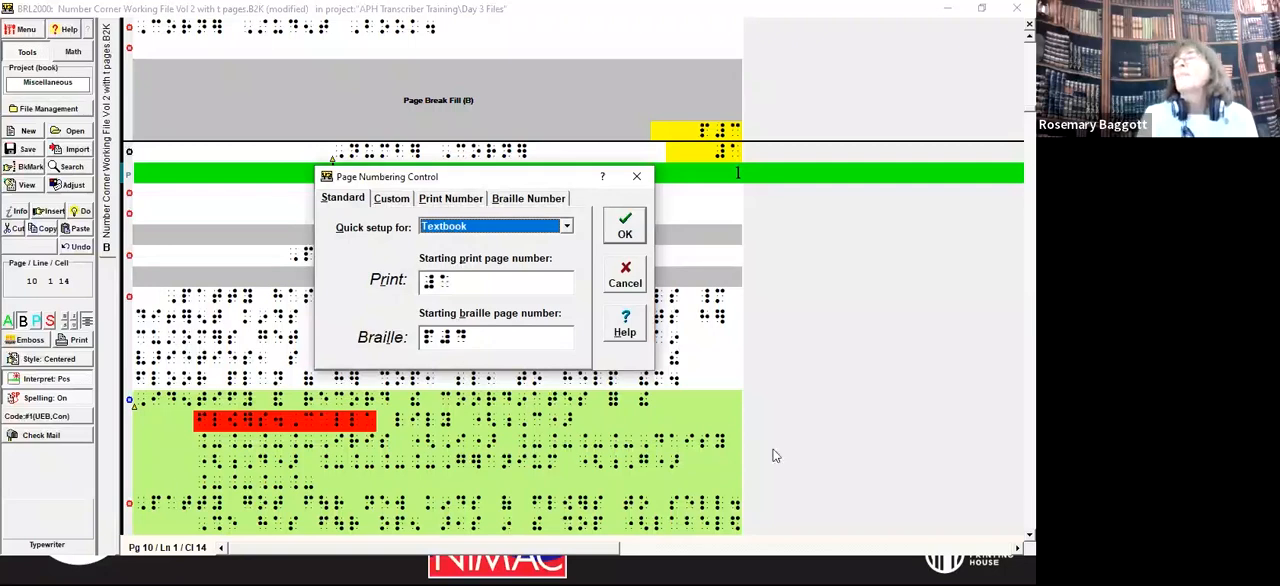
click(471, 339)
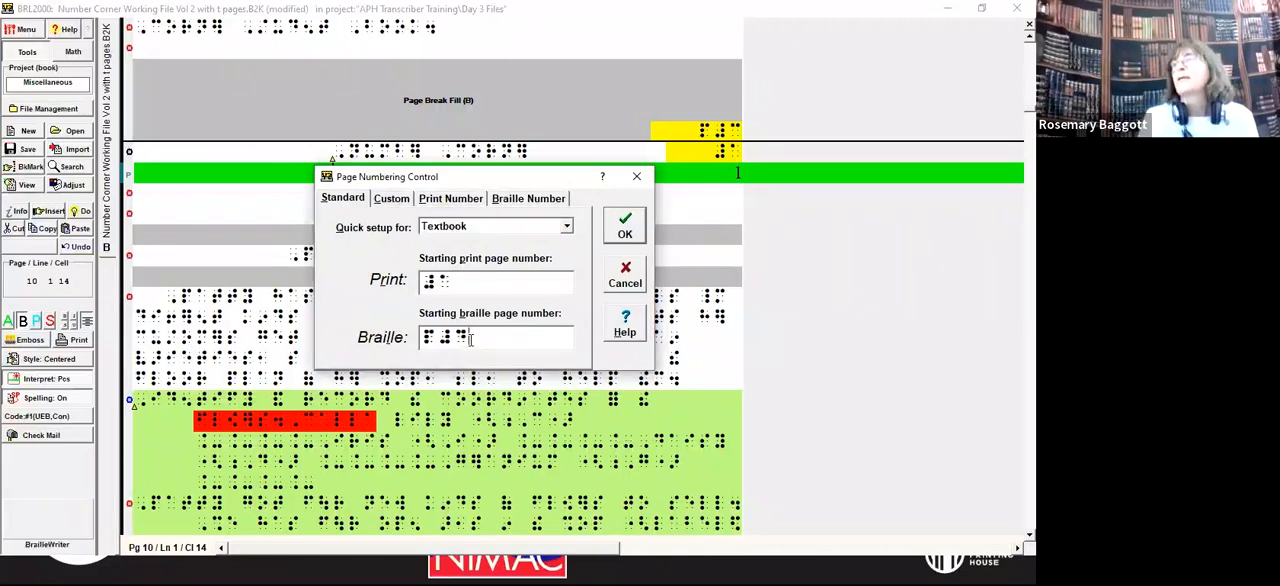
drag(468, 339, 412, 337)
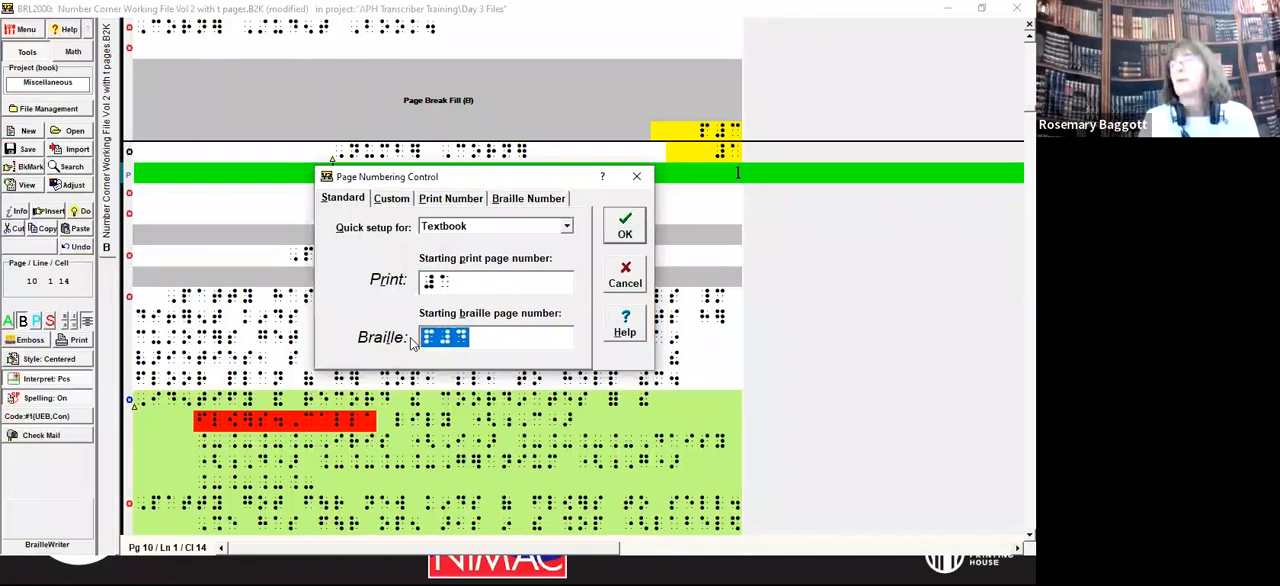
text(#a)
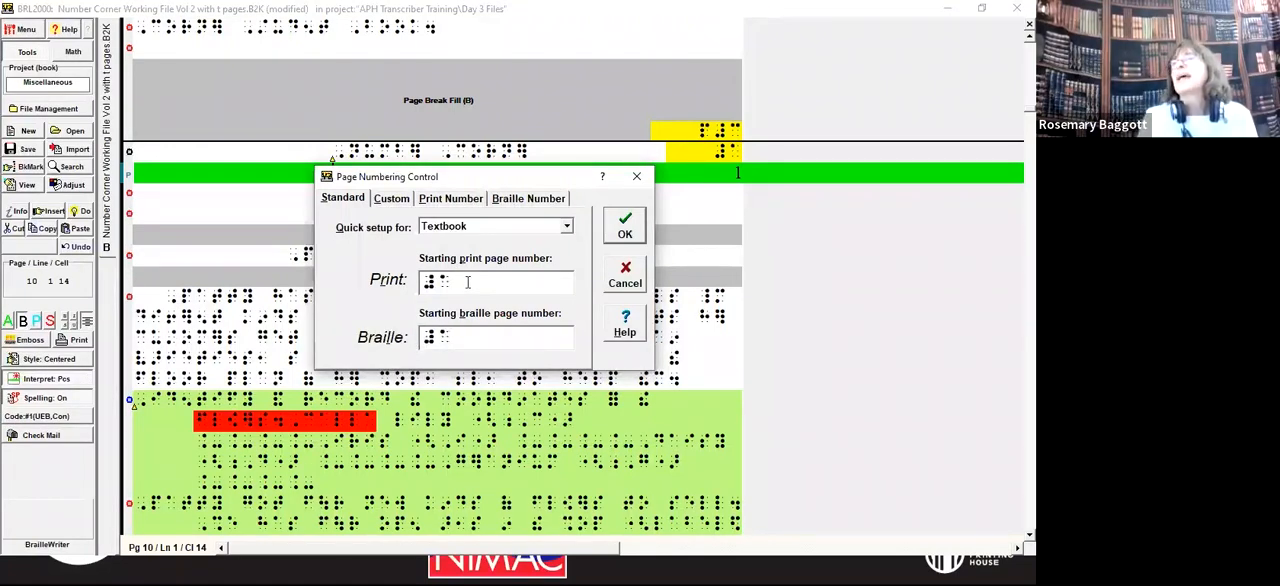
drag(467, 282, 399, 280)
text(#bc)
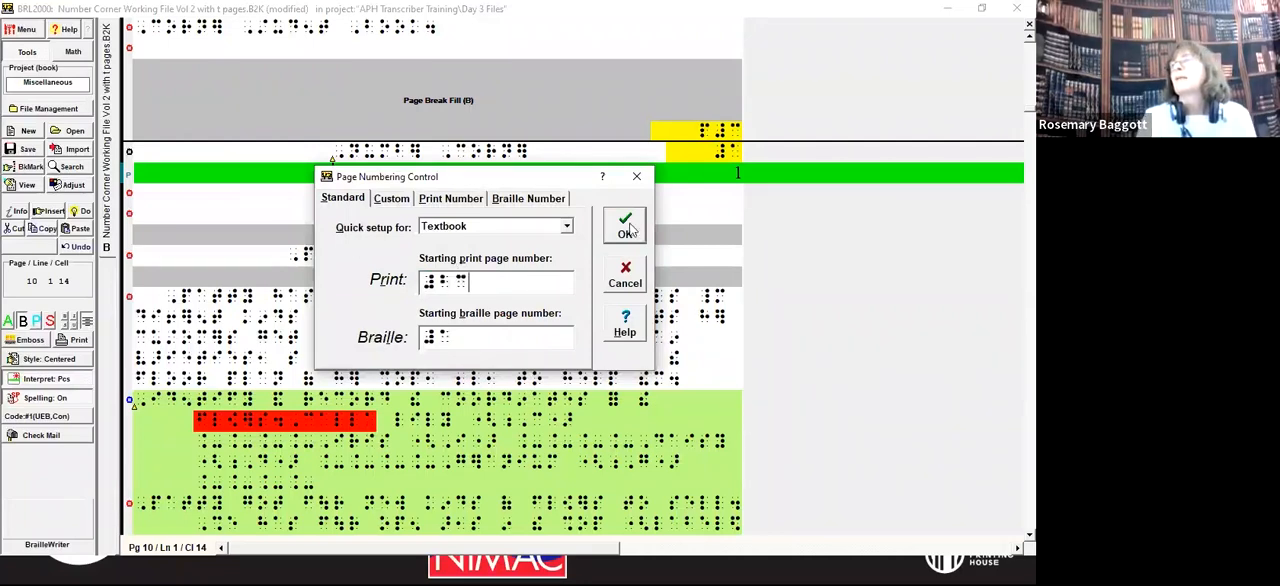
click(625, 226)
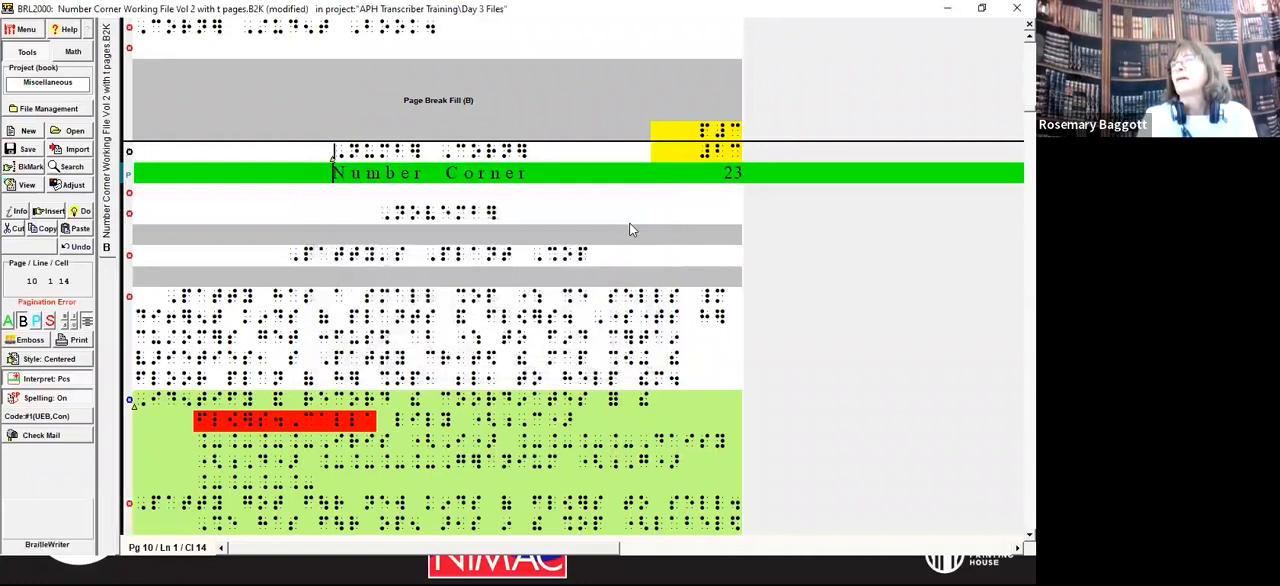
Step: Try adding blank lines and a print page change after the contents, just before the Number Corner page
key(Up)
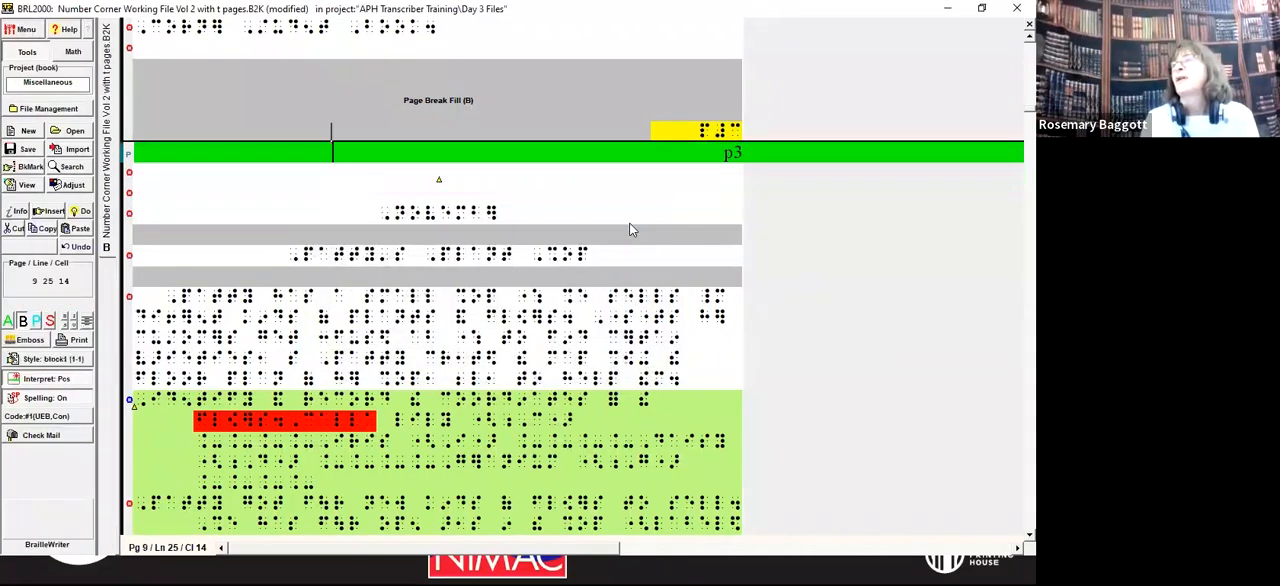
key(Down)
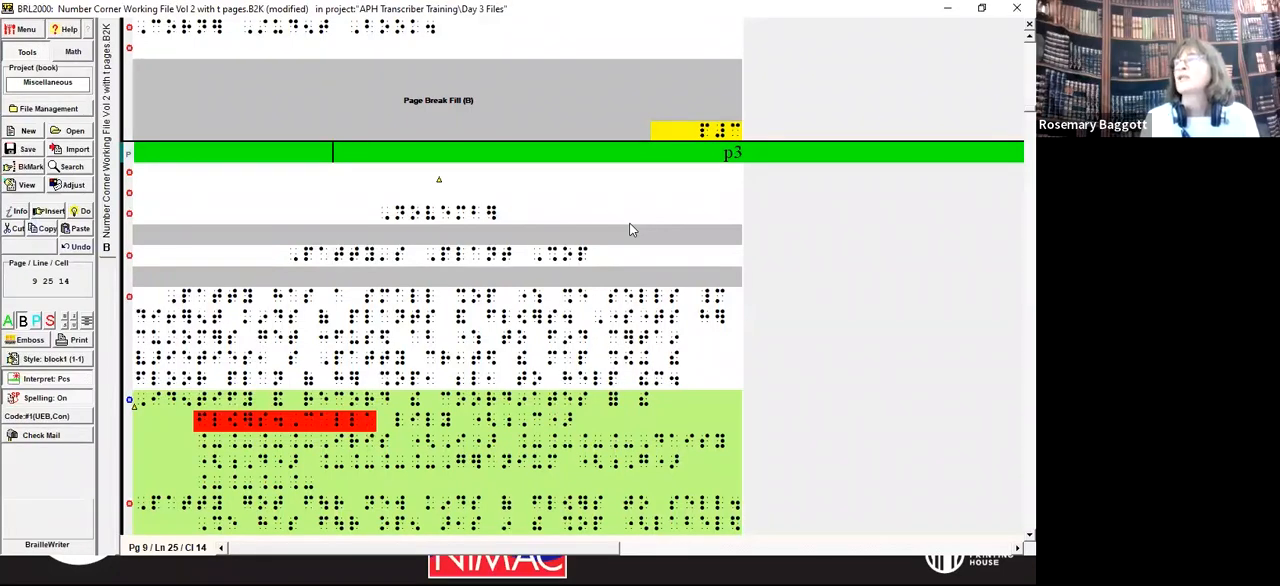
key(Up)
key(Up)
key(Up)
key(Up)
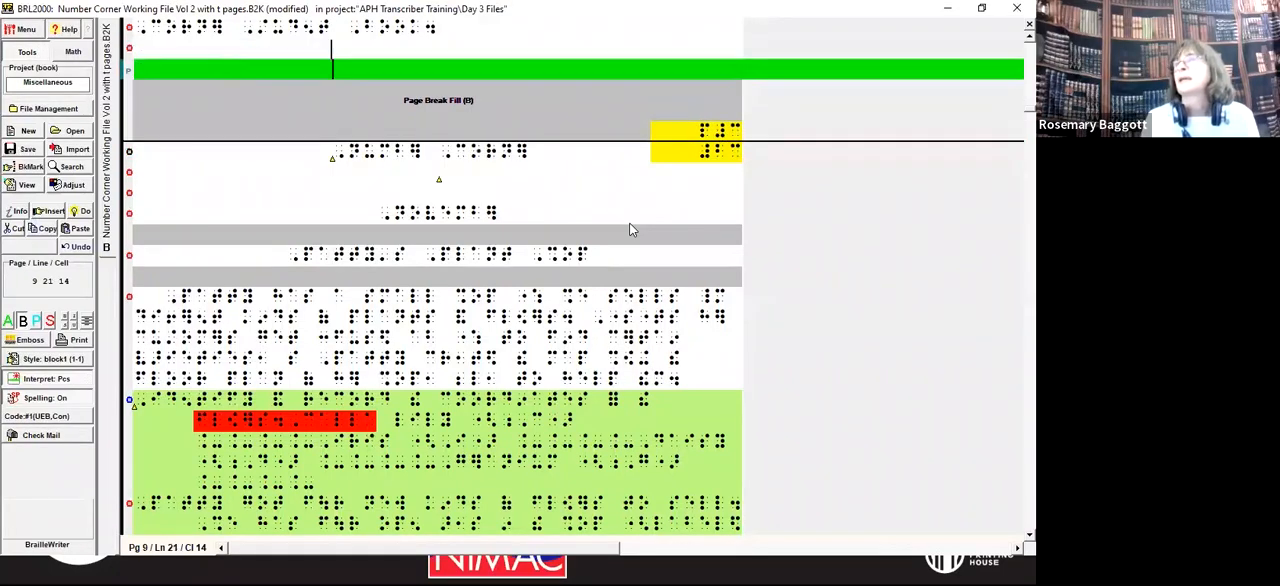
key(Return)
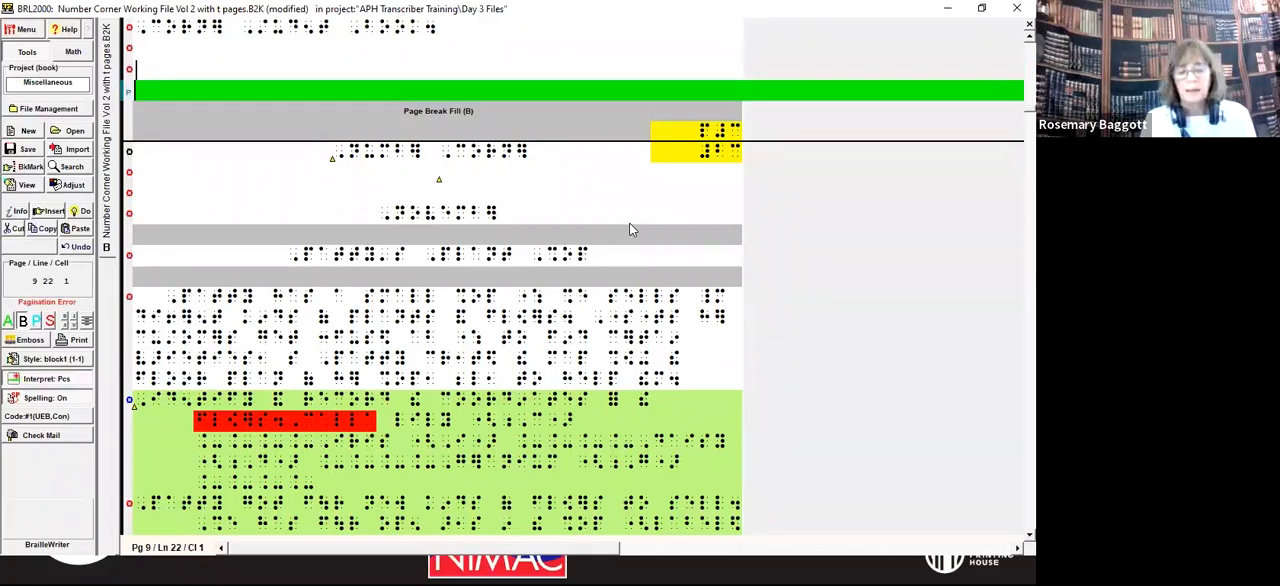
key(Return)
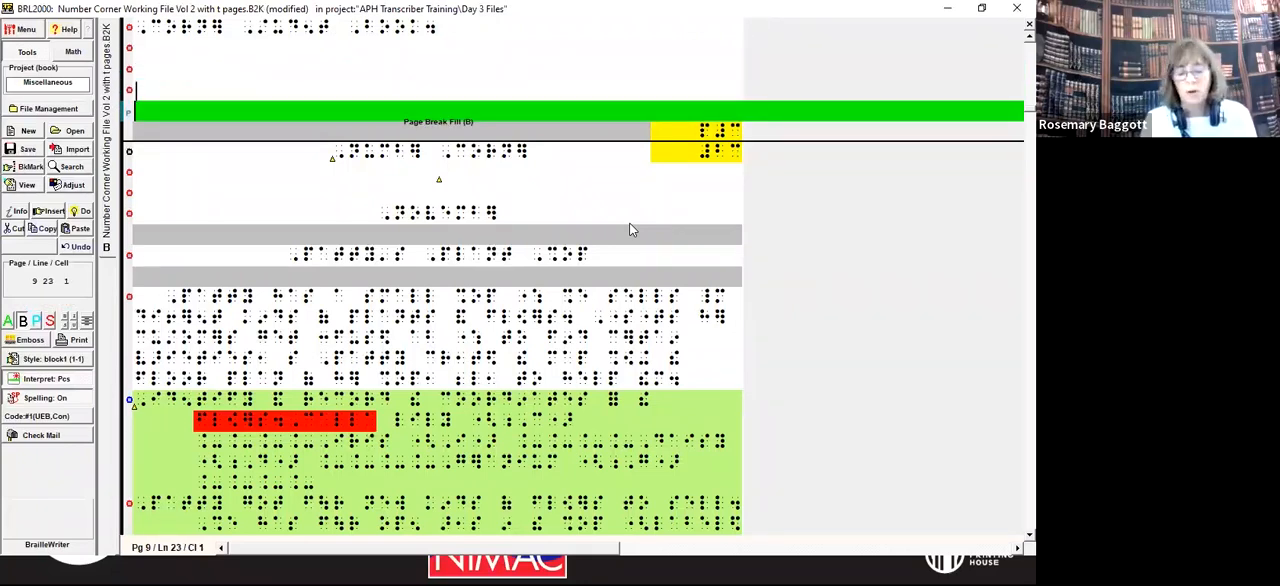
key(alt+d)
key(p)
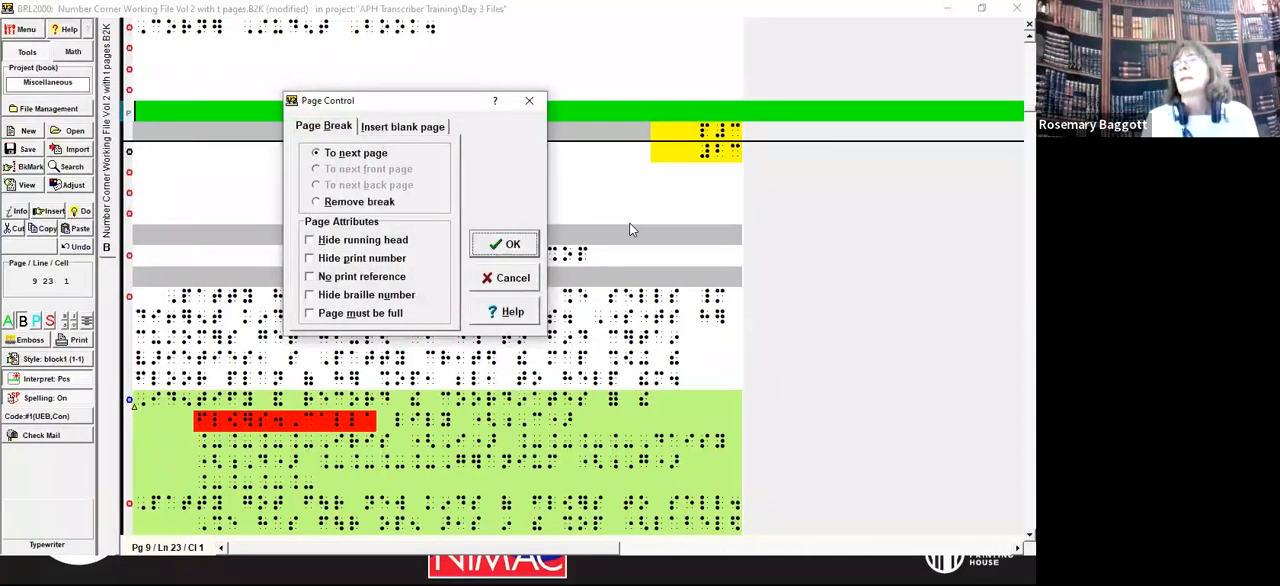
click(520, 281)
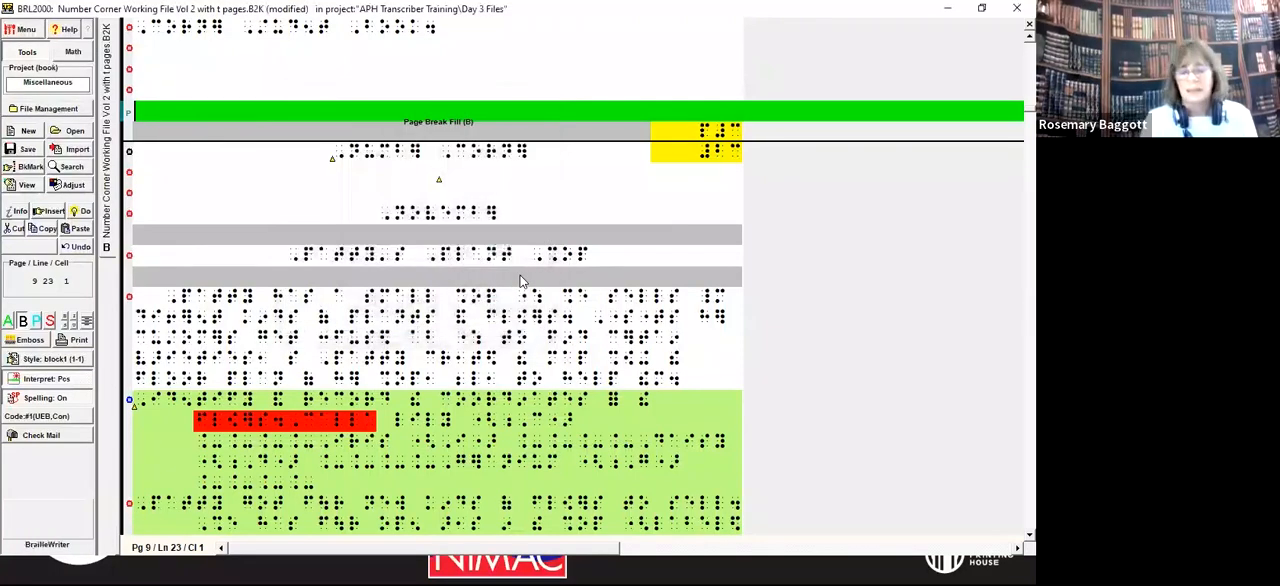
key(alt+d)
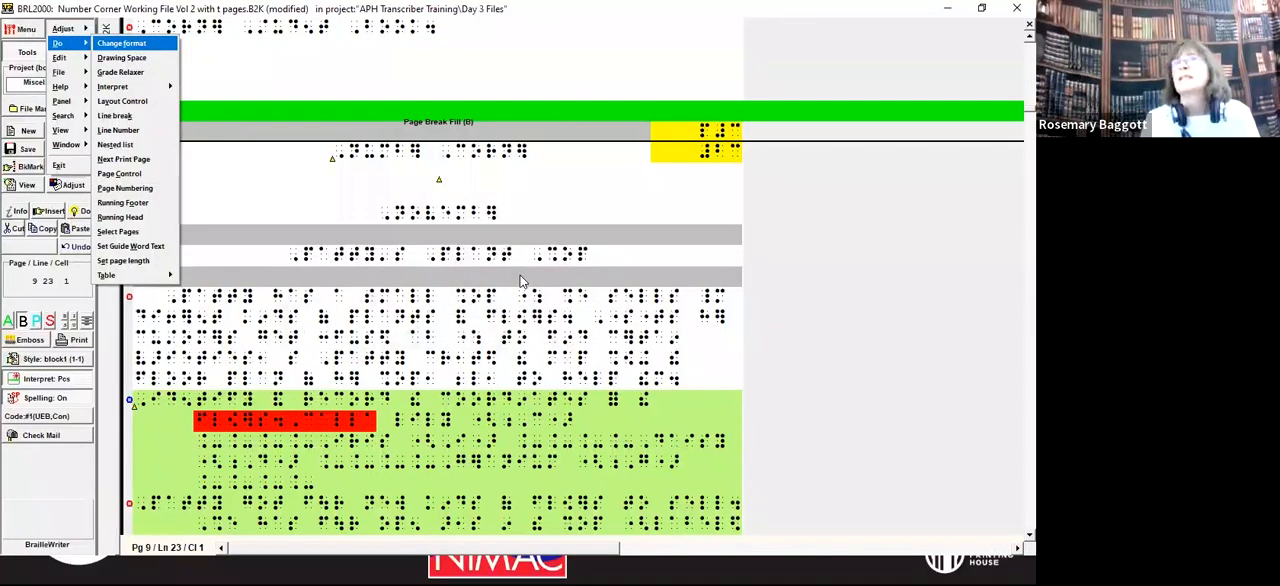
key(n)
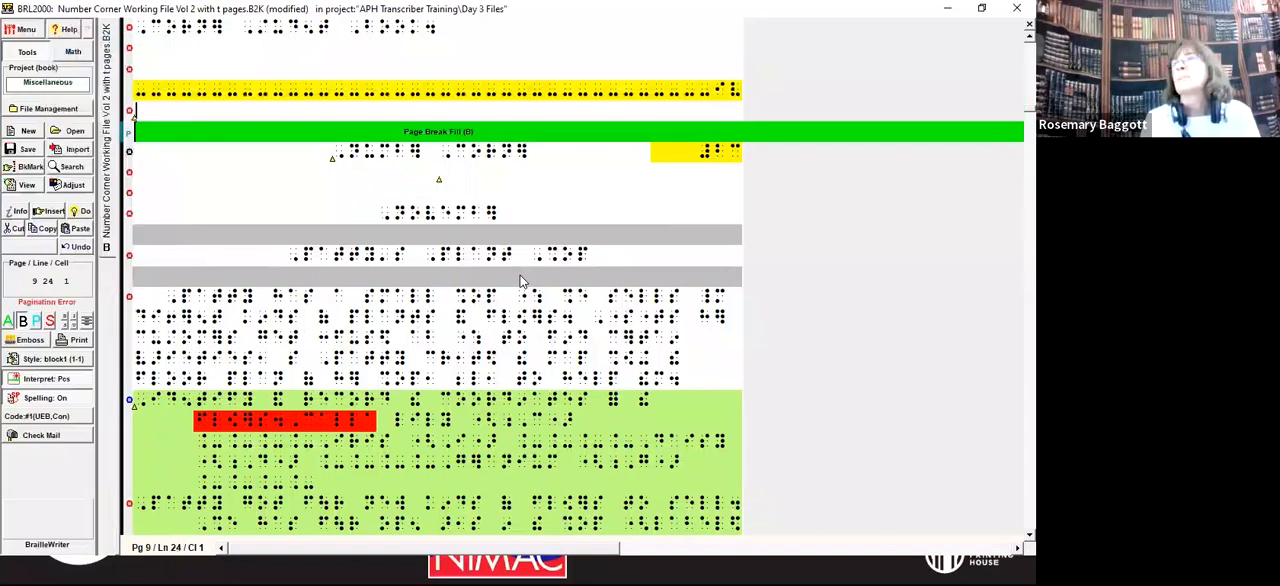
key(Right)
key(Return)
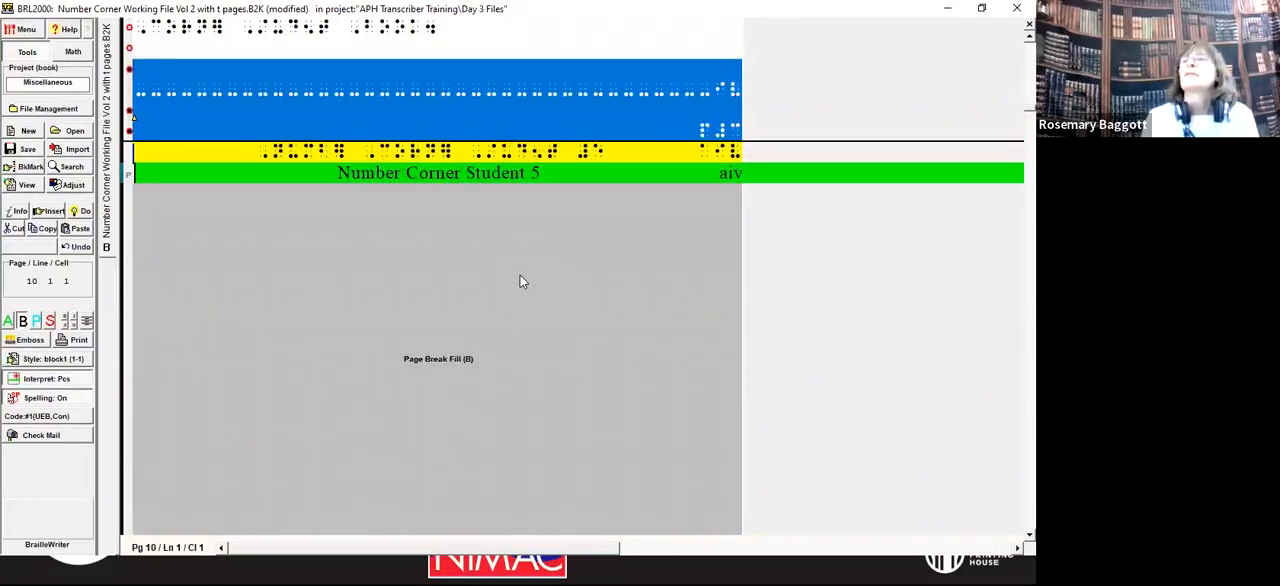
Step: Insert a break to the next page after the contents and add blank lines on the new page
key(alt+d)
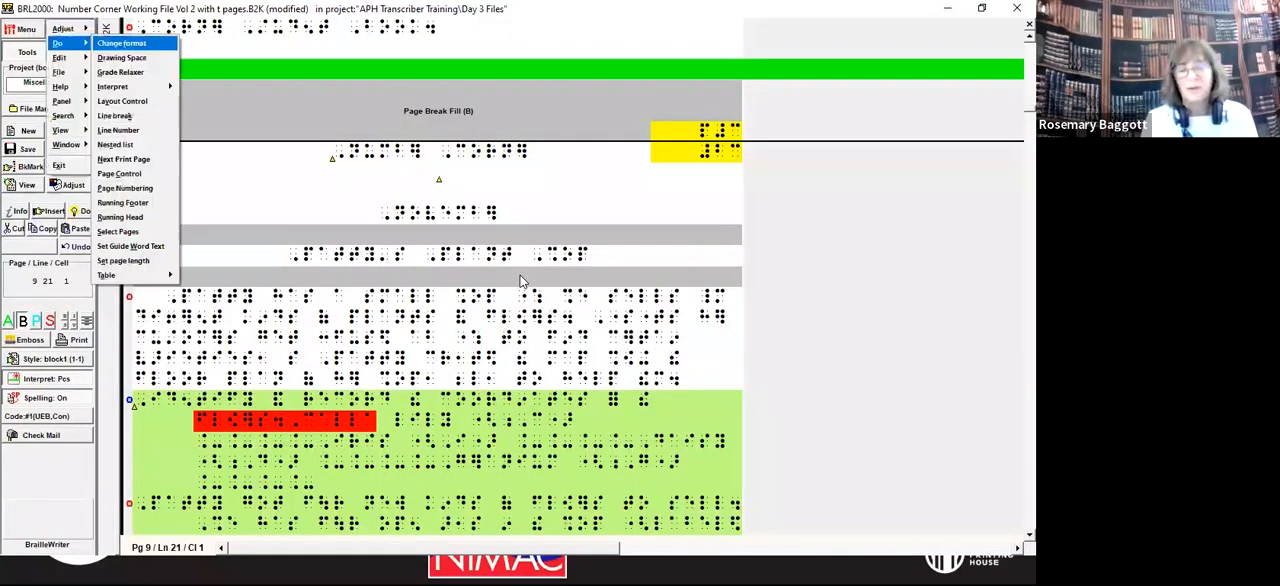
key(p)
key(Return)
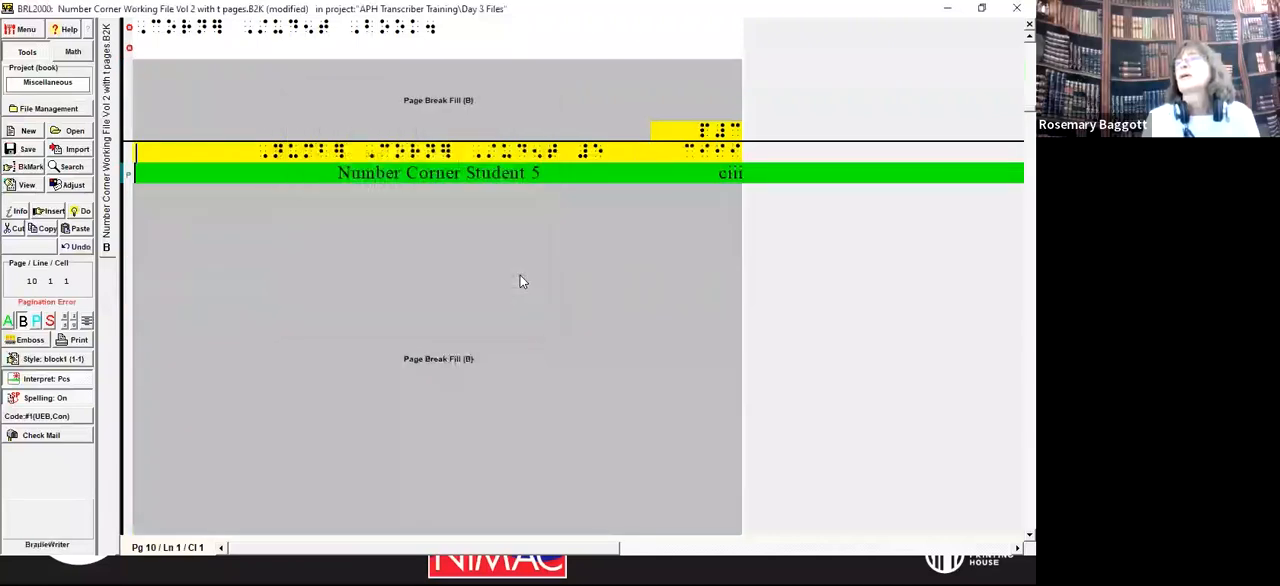
key(Return)
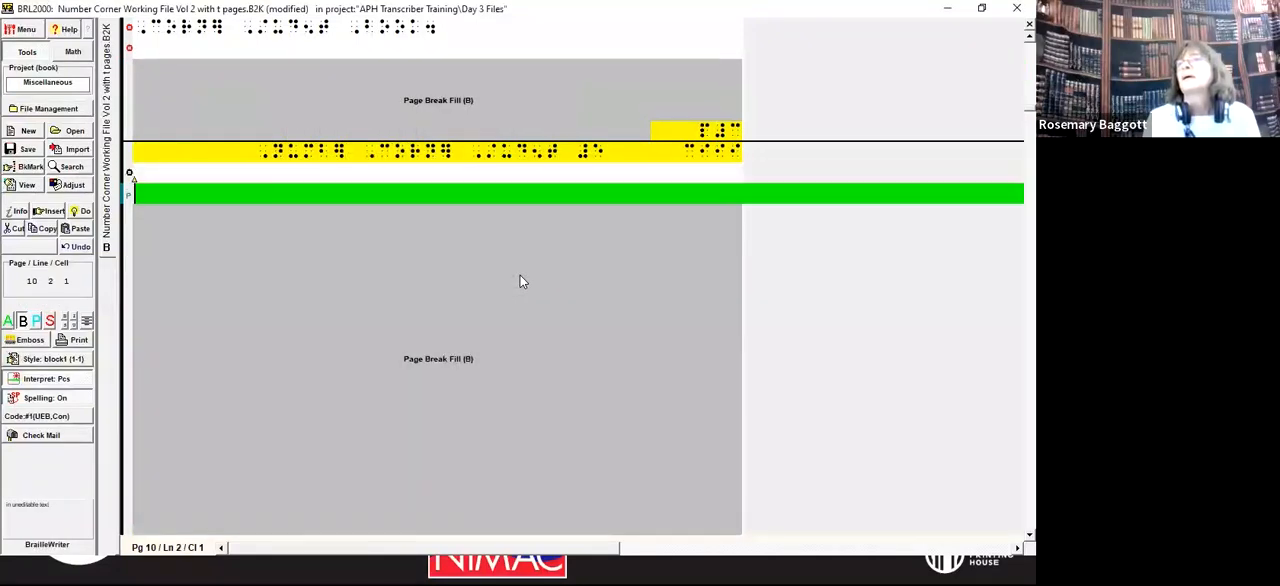
key(Return)
key(Return)
key(Return)
key(Return)
key(Return)
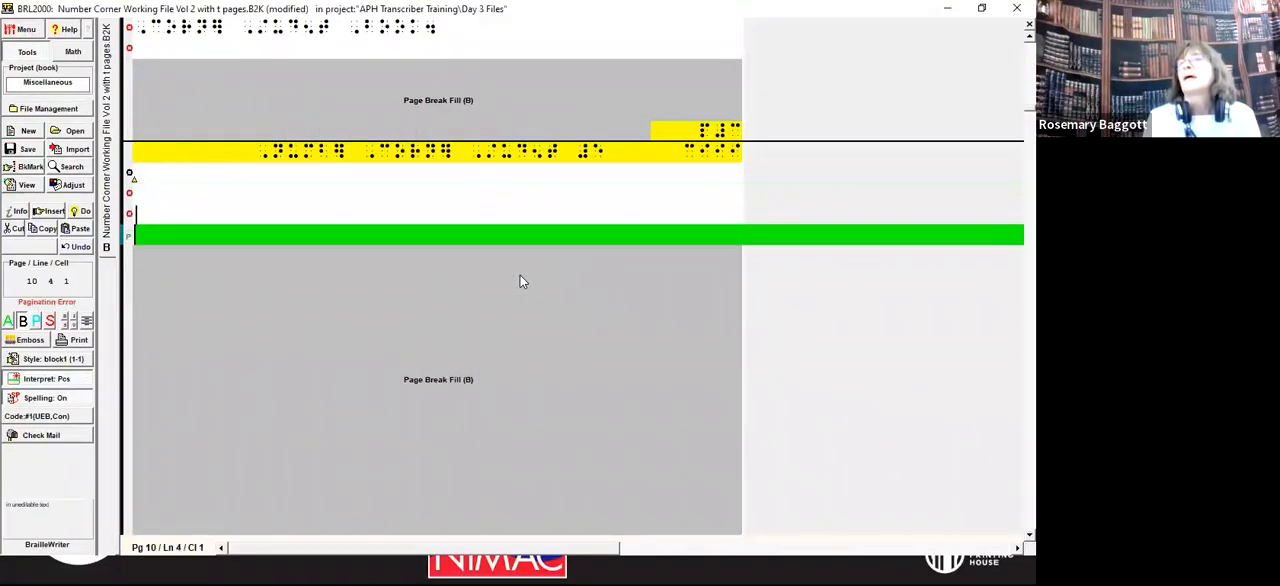
Step: Delete one extra blank line between the Number Corner title and the November heading
key(Down)
key(Down)
key(Down)
key(Down)
key(Down)
key(Down)
key(Down)
key(Down)
key(Down)
key(Down)
key(Down)
key(Down)
key(Down)
key(Down)
key(Down)
key(Down)
key(Down)
key(Down)
key(Down)
key(Down)
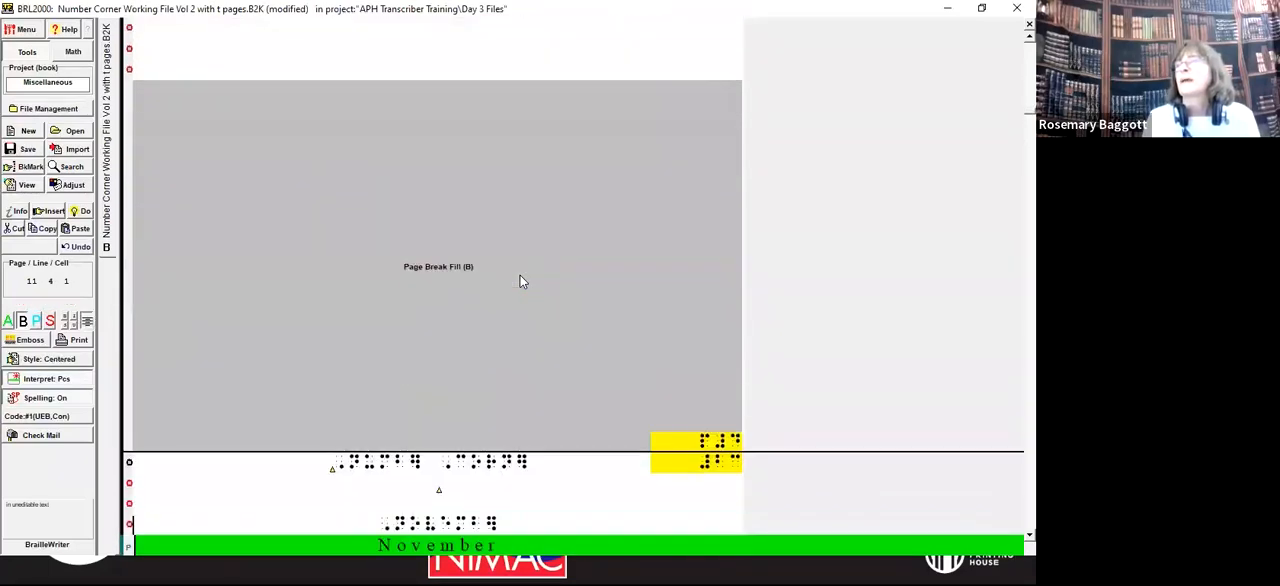
key(Up)
key(Up)
key(Up)
key(Up)
key(Up)
key(Up)
key(Up)
key(Up)
key(Up)
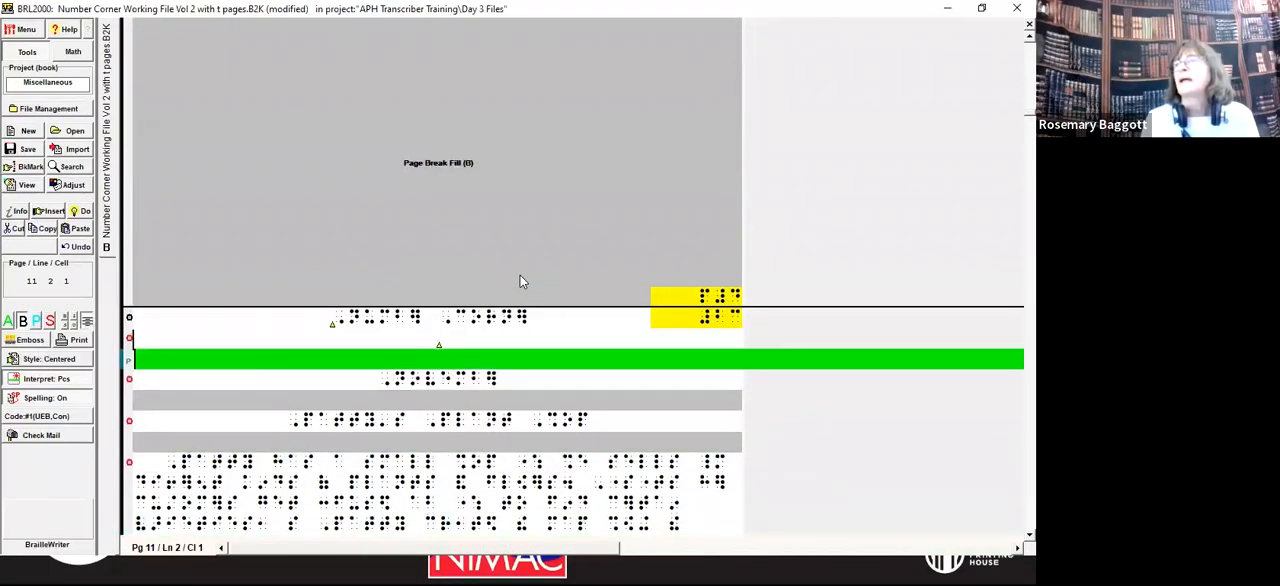
key(Delete)
key(Down)
key(Down)
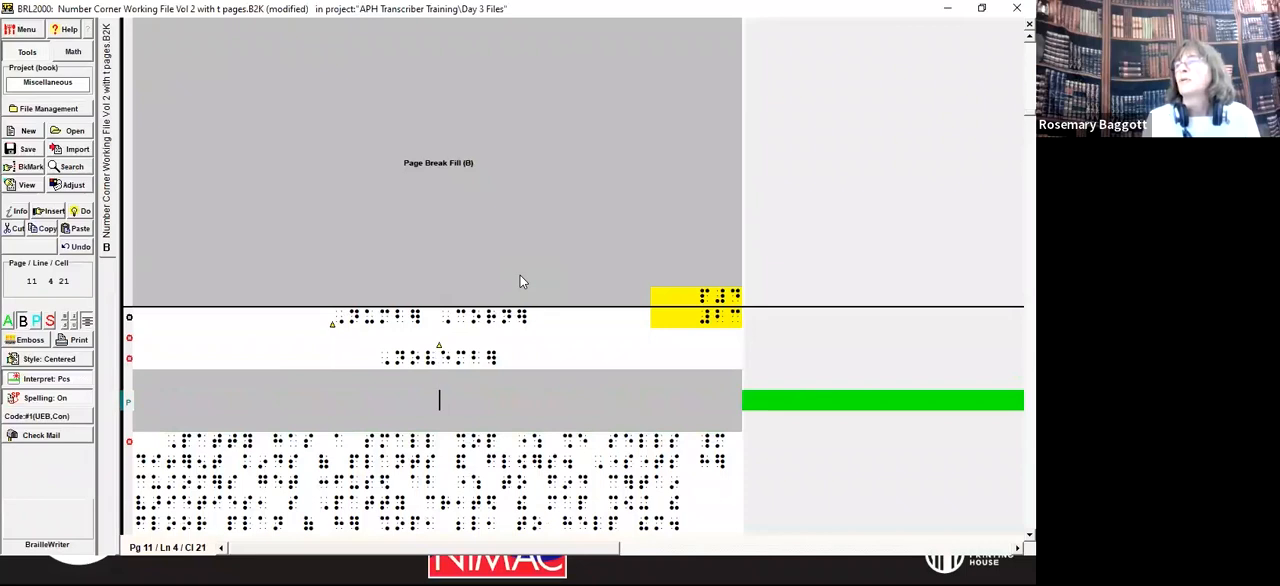
key(Down)
key(Down)
key(Down)
key(Down)
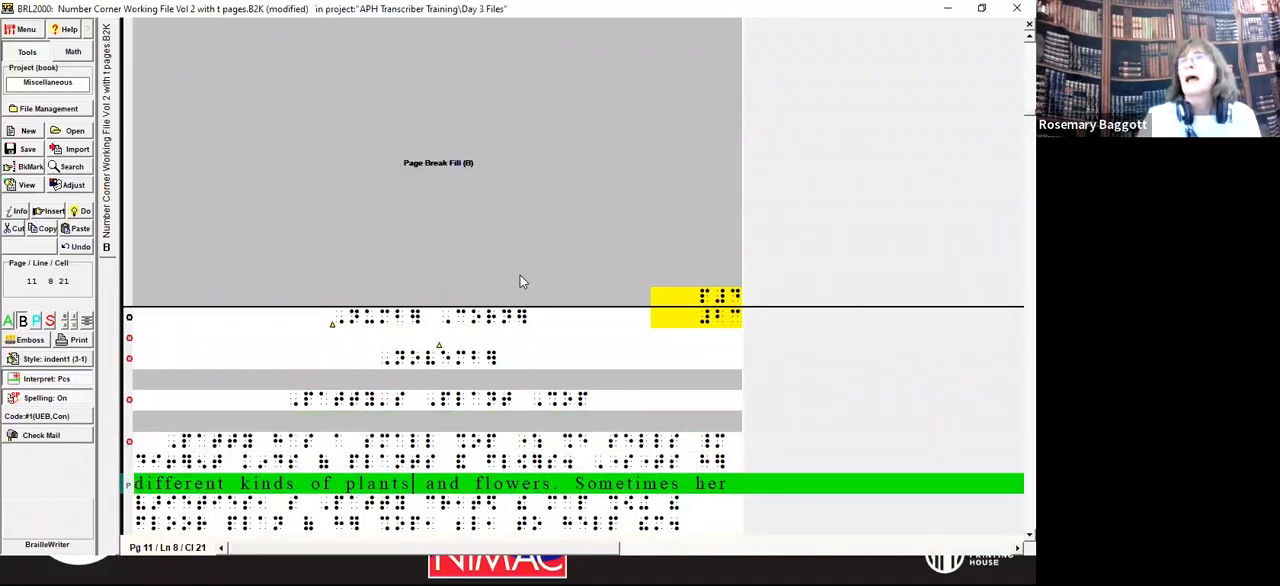
Step: Save the volume 2 file, then open Number Corner Working File with t pages.B2K with print interpretation turned on
key(alt+f)
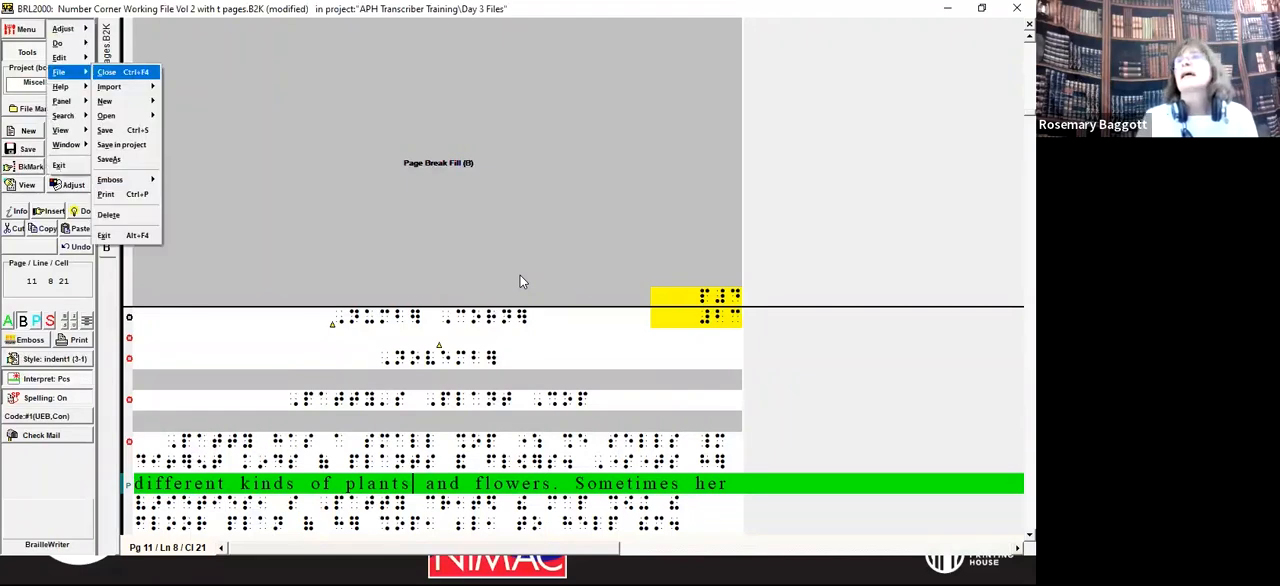
key(s)
key(alt+f)
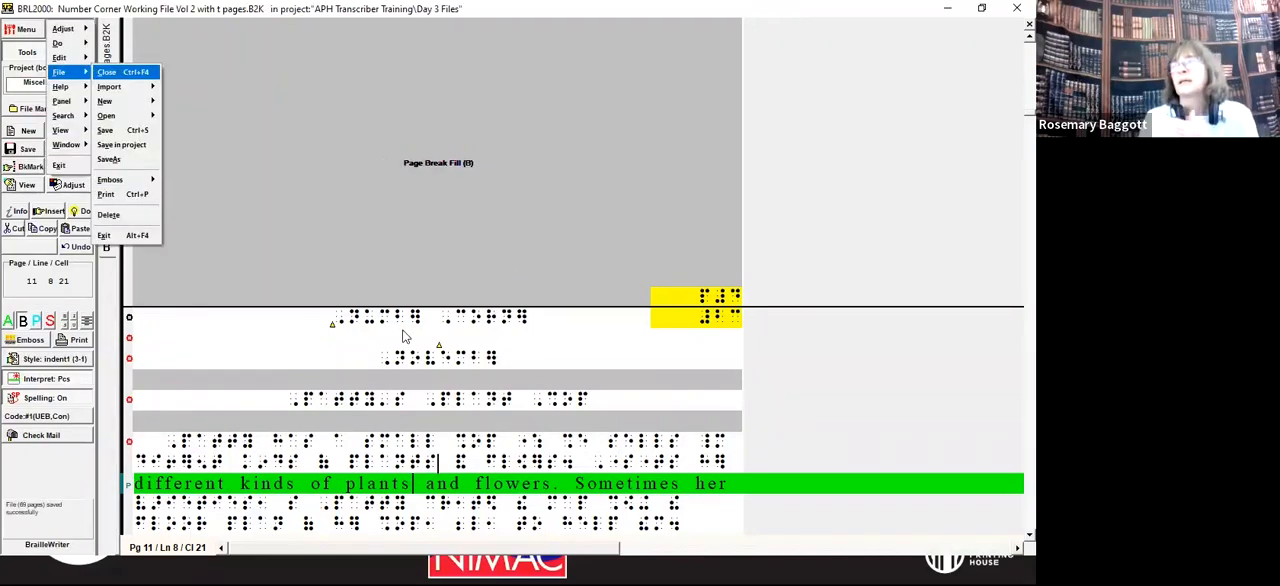
key(o)
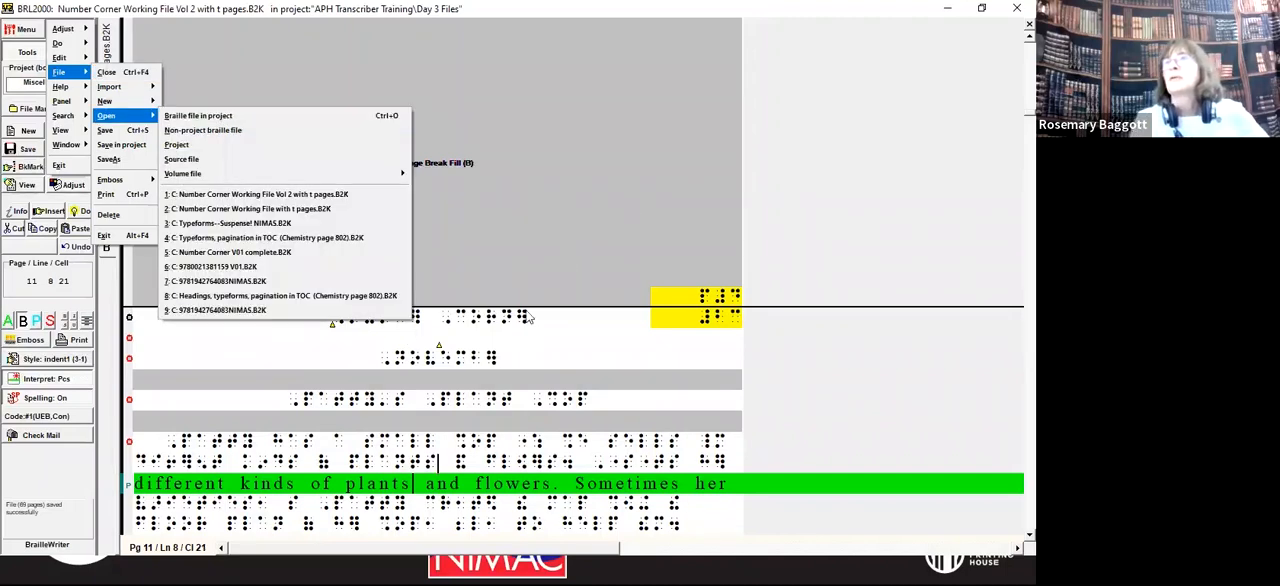
click(257, 210)
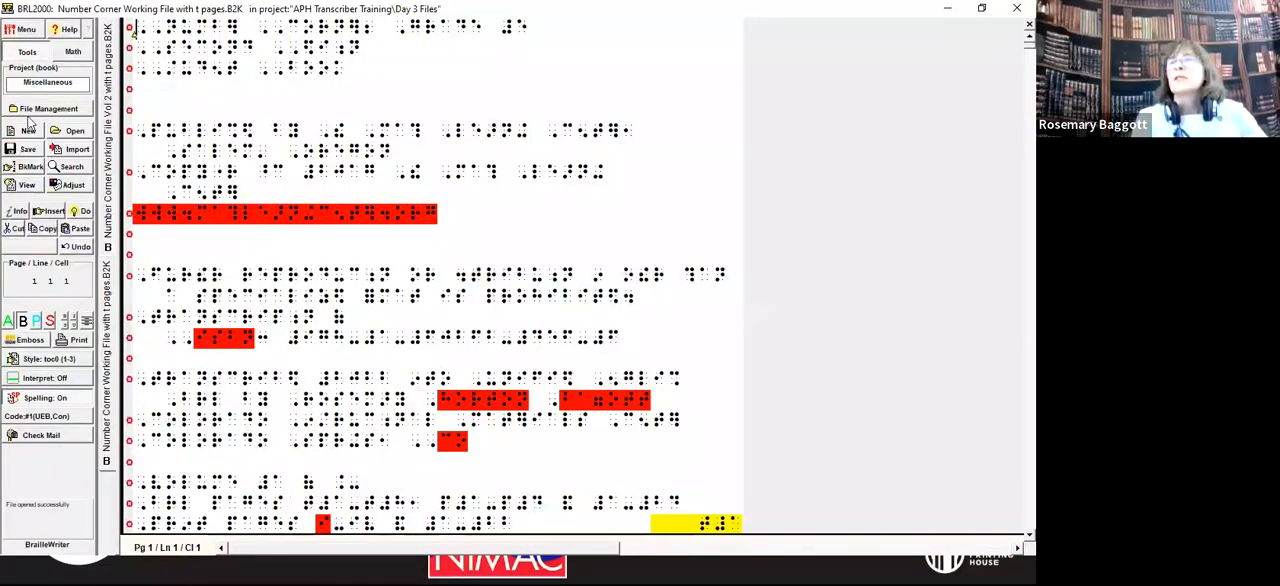
click(70, 378)
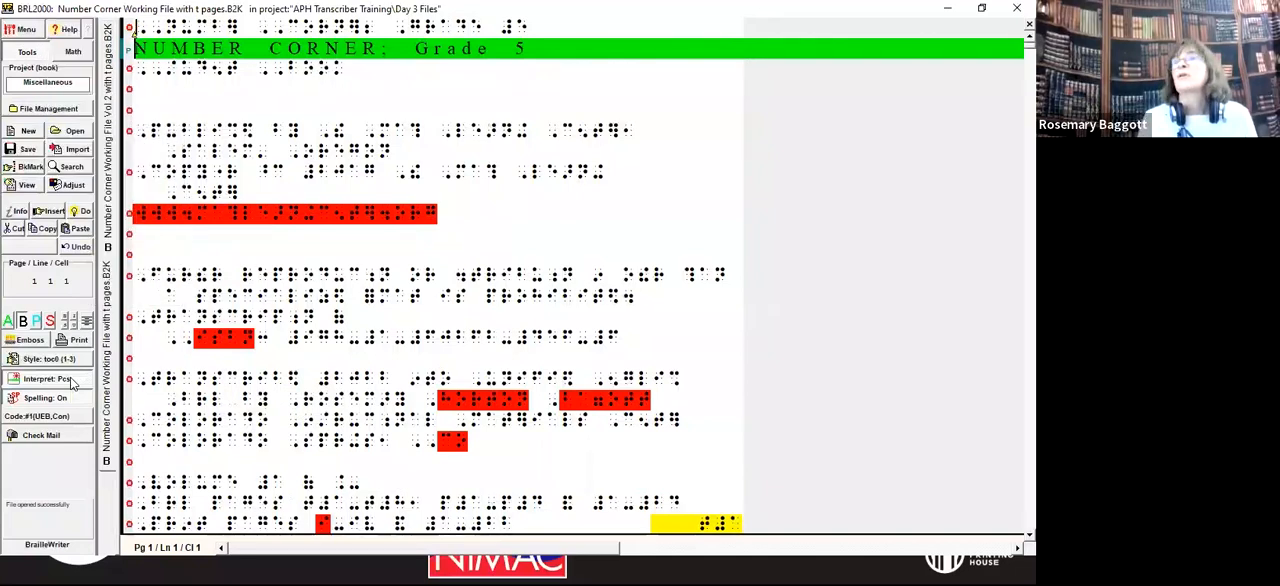
Step: Search the whole file from its beginning for the "End of Volume" transcriber's note
key(ctrl+f)
text(@.<)
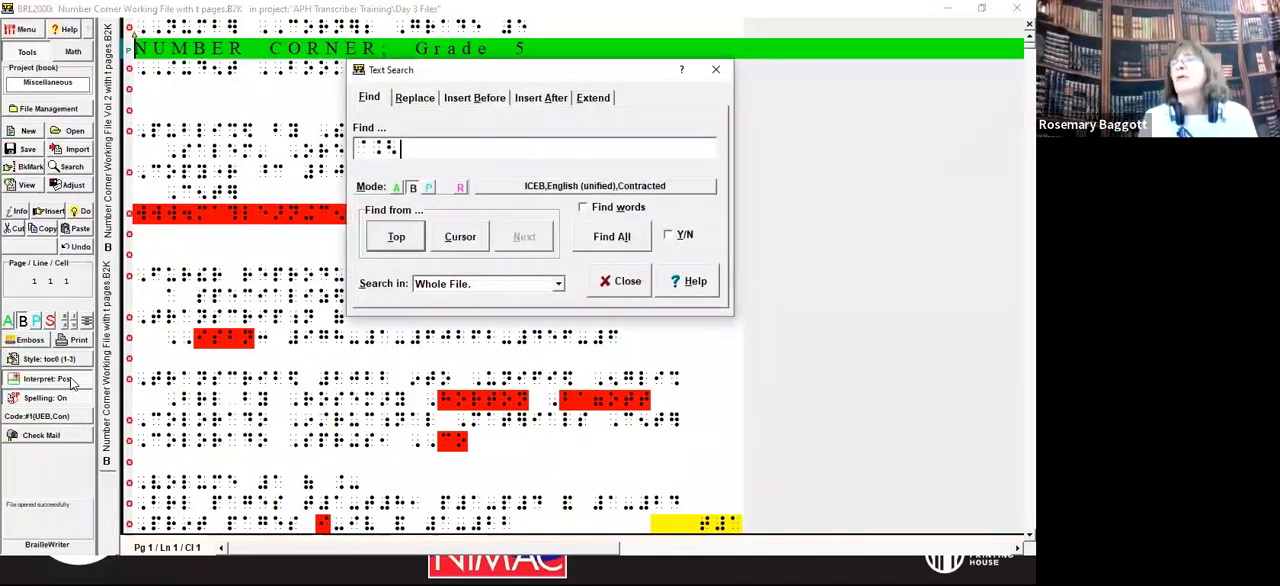
text(,,d ( ,volum)
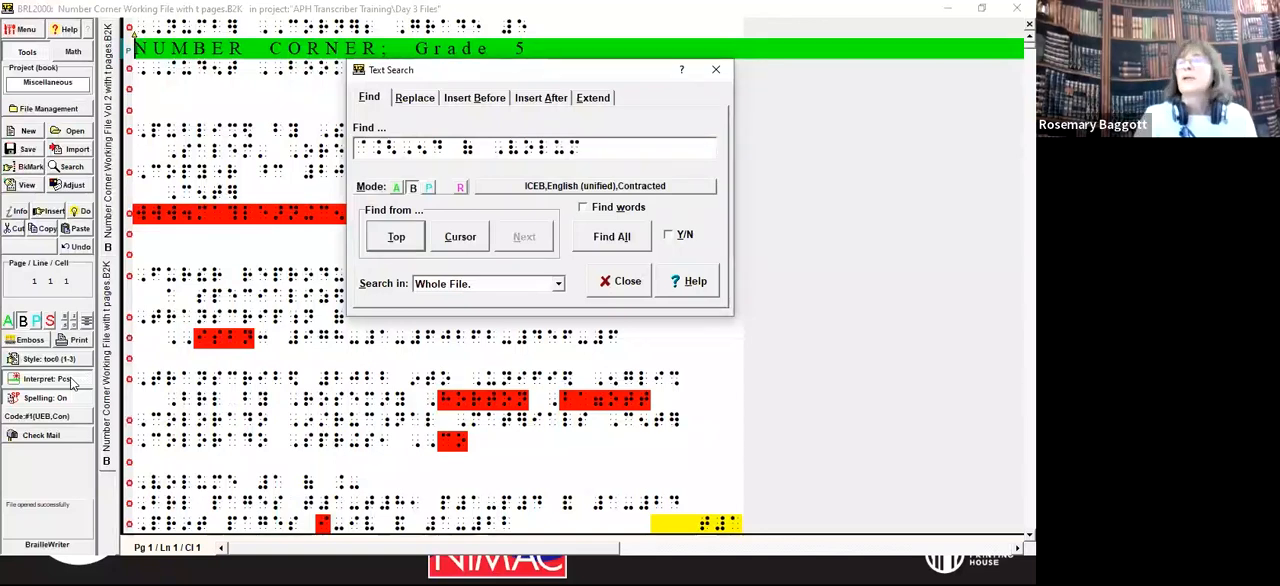
click(398, 235)
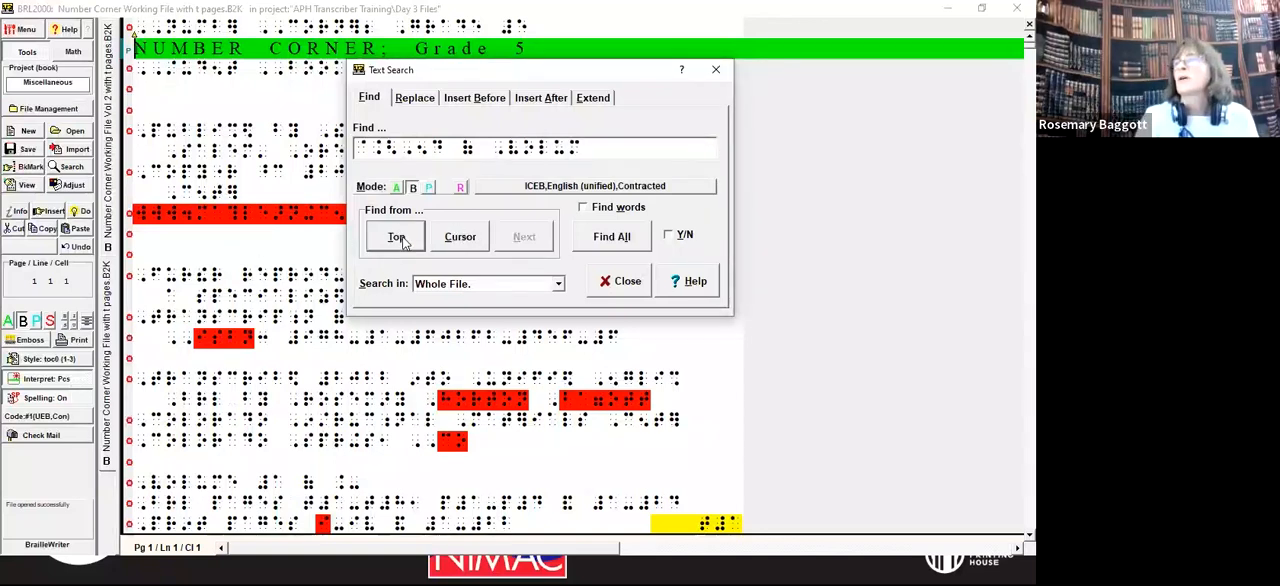
scroll(402, 236, down, 5)
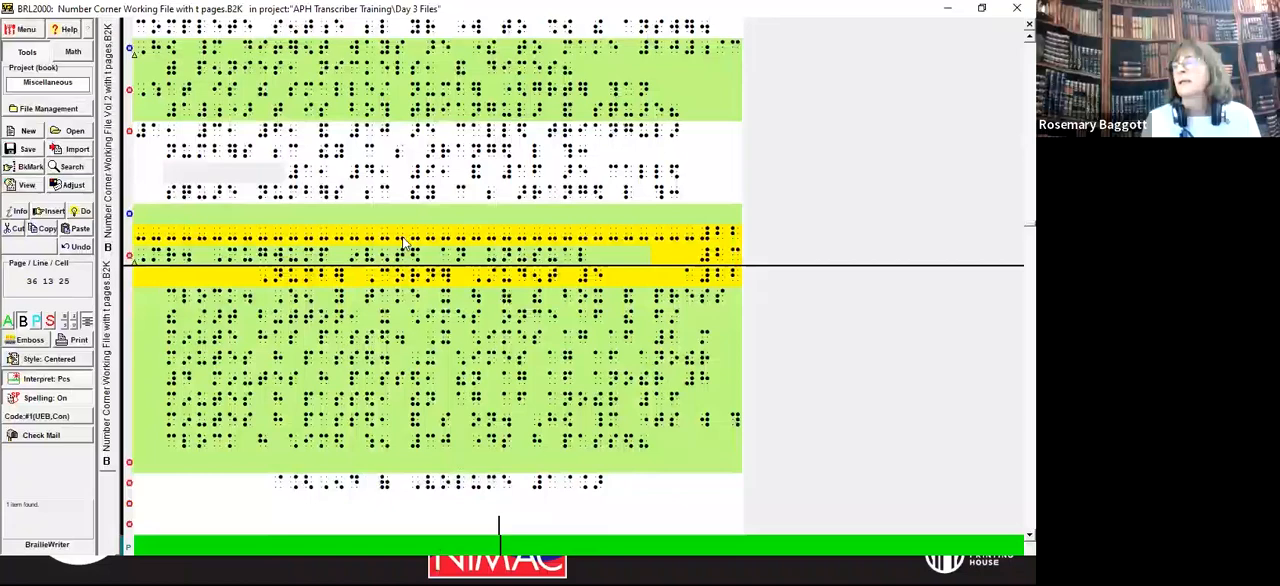
Step: Delete everything from the blank lines below the end-of-volume note through the end of the original file and approve the deletion
key(Down)
key(Down)
key(Down)
key(Down)
key(Down)
key(Down)
key(Down)
key(Down)
key(Down)
key(Down)
key(Down)
key(Down)
key(Down)
key(Down)
key(Down)
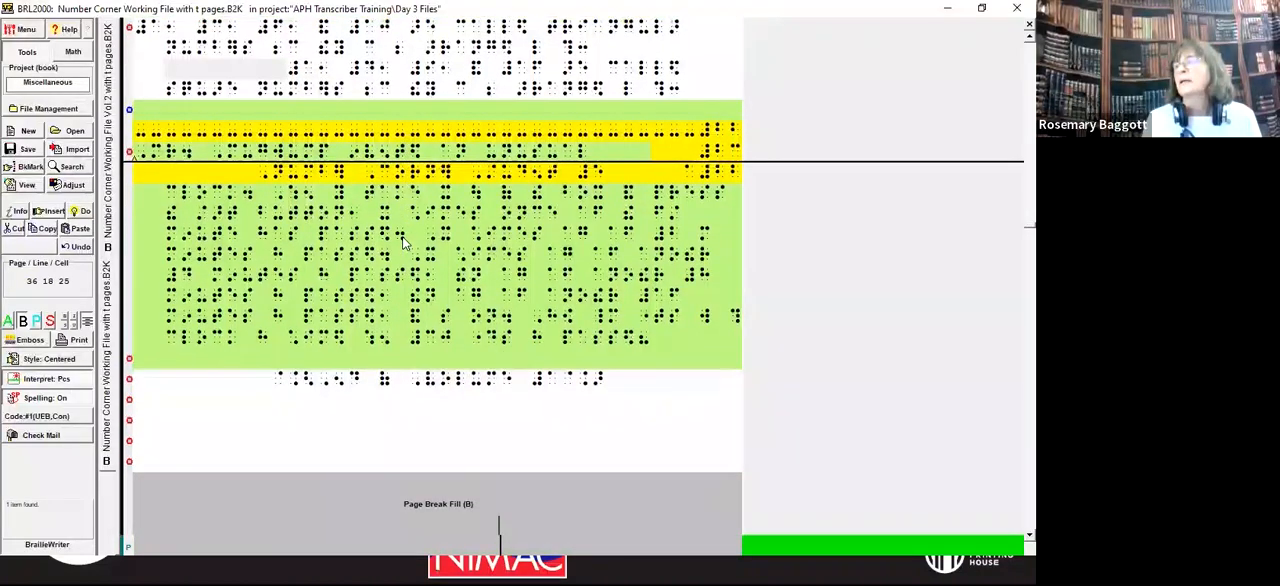
key(Up)
key(Up)
key(Up)
key(Up)
key(Up)
key(Up)
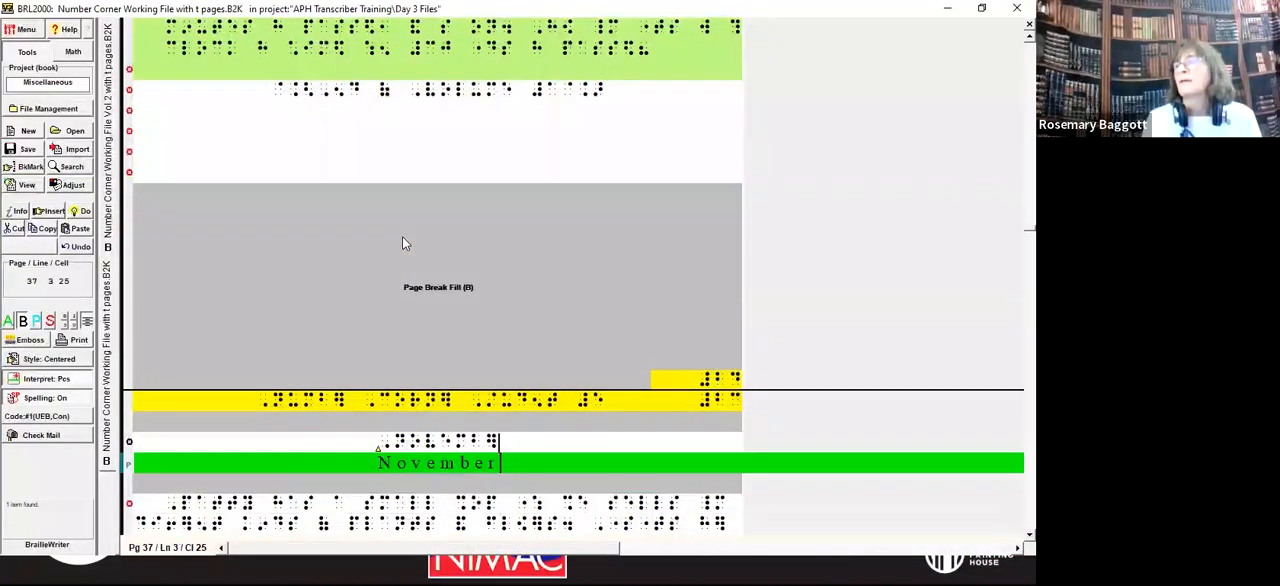
key(Up)
key(Up)
key(Up)
key(Up)
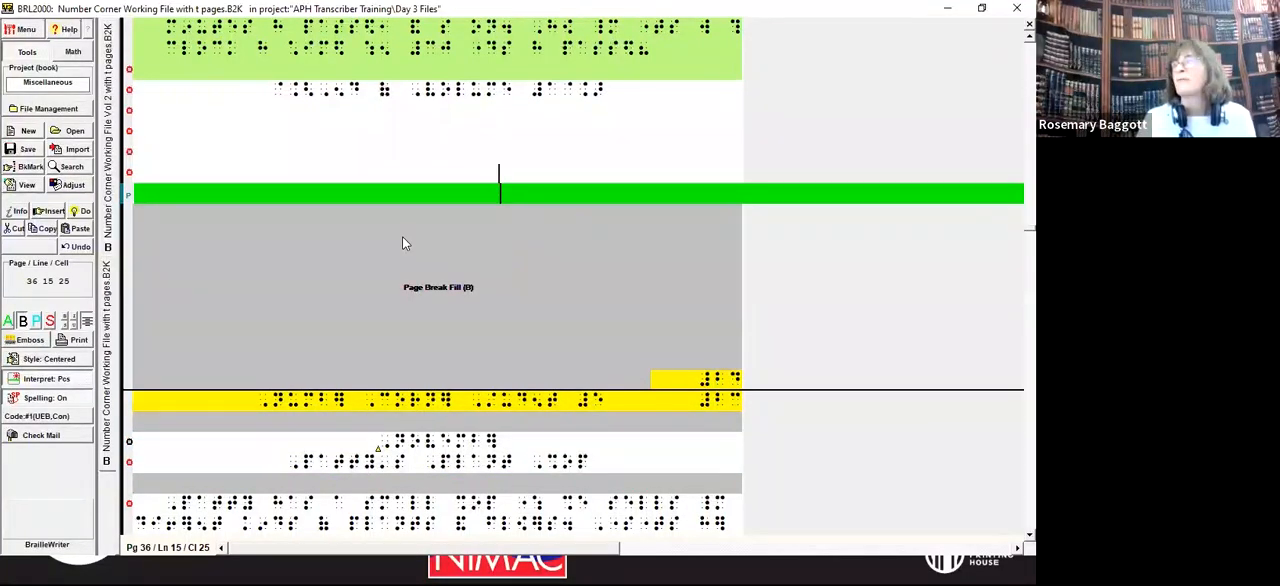
key(ctrl+shift+End)
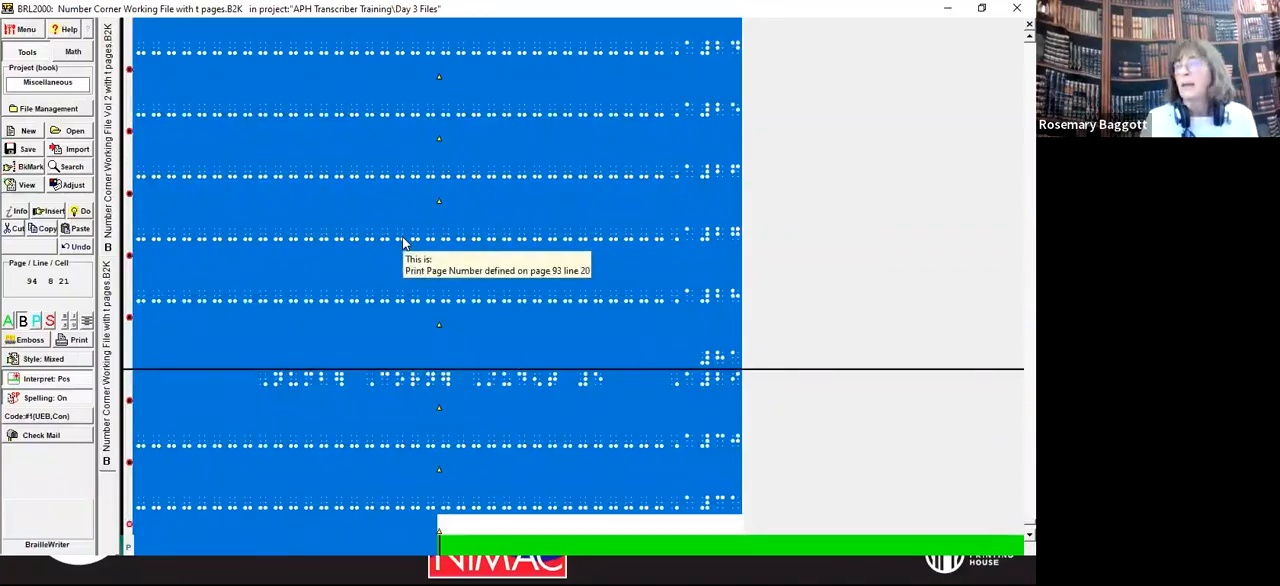
key(Delete)
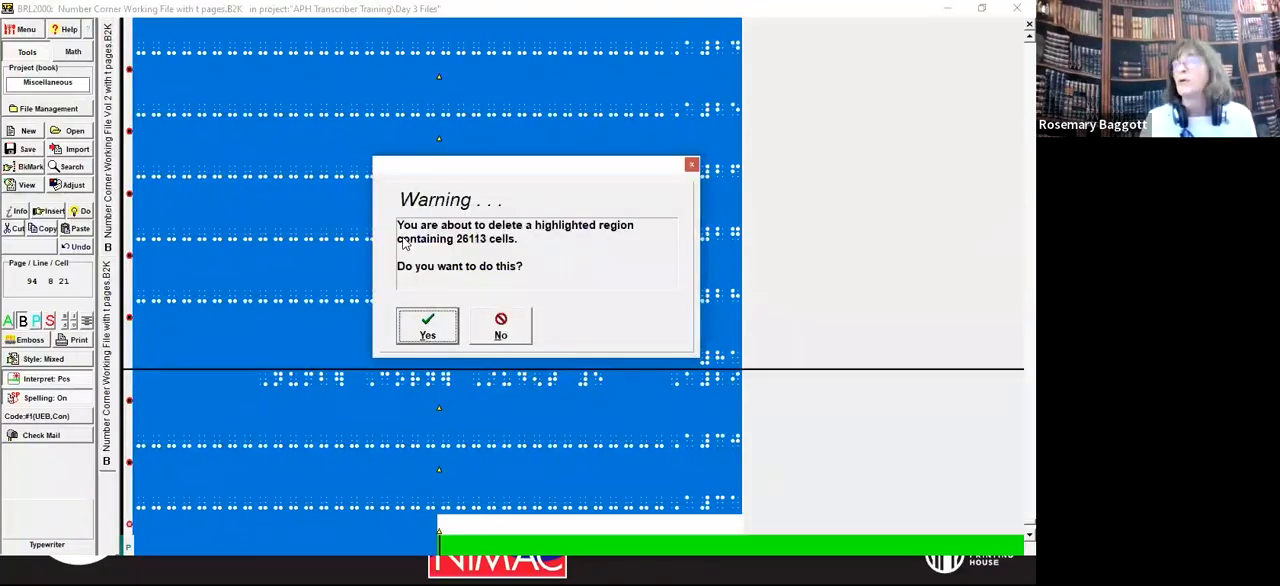
key(Return)
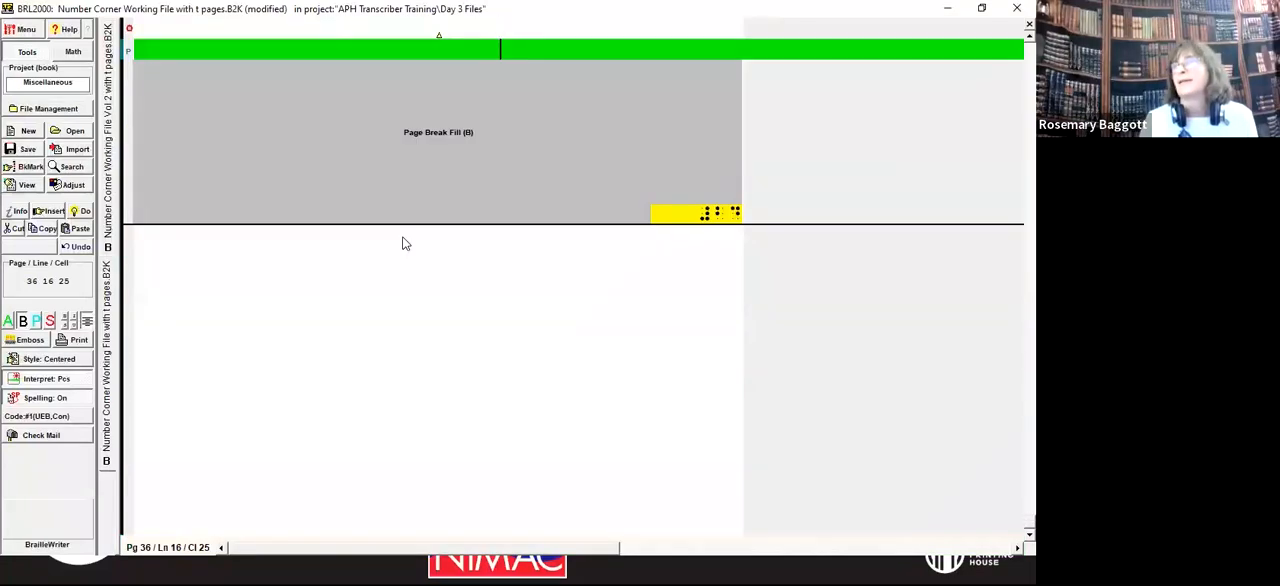
Step: Delete the leftover print page indicator line and its surrounding blank lines below the end-of-volume note
scroll(404, 243, up, 1)
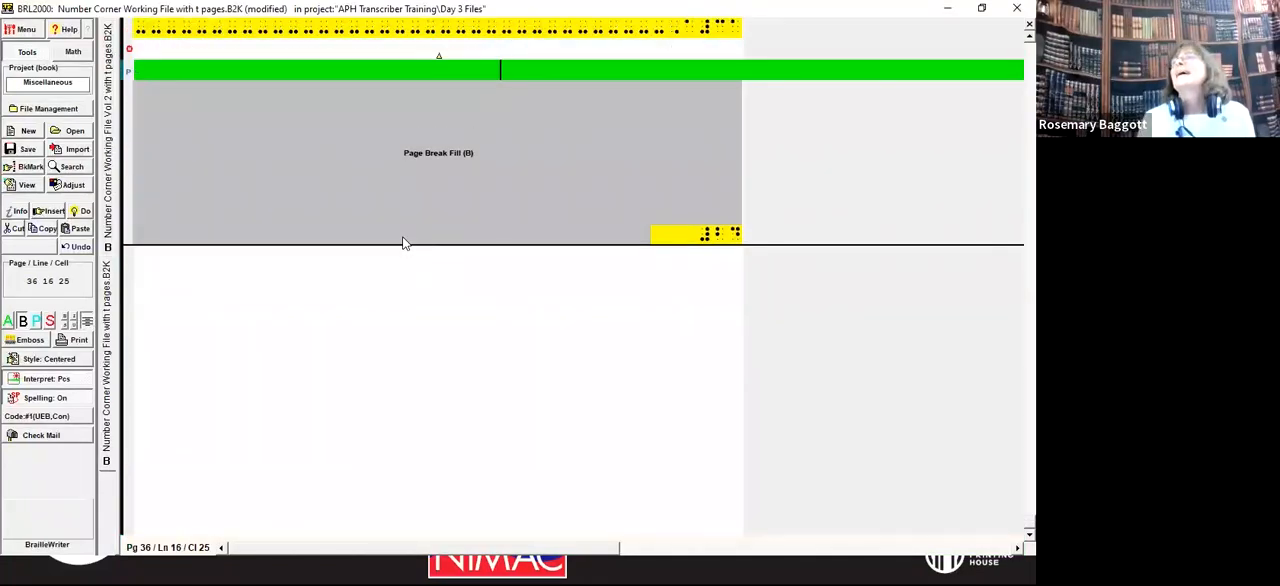
key(Right)
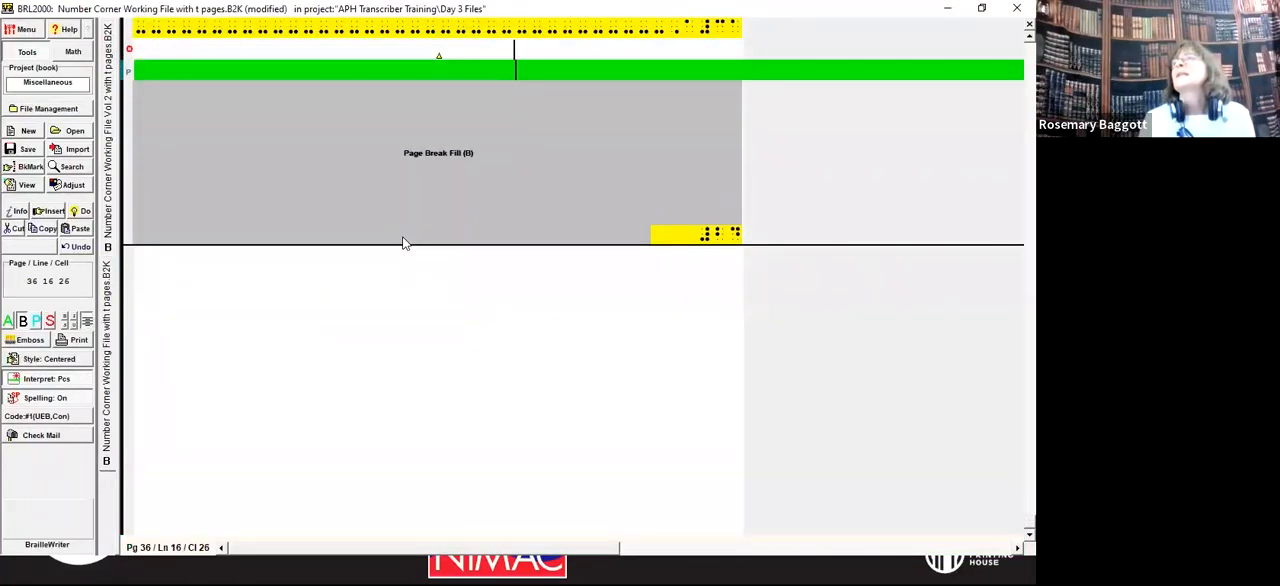
key(Up)
key(Up)
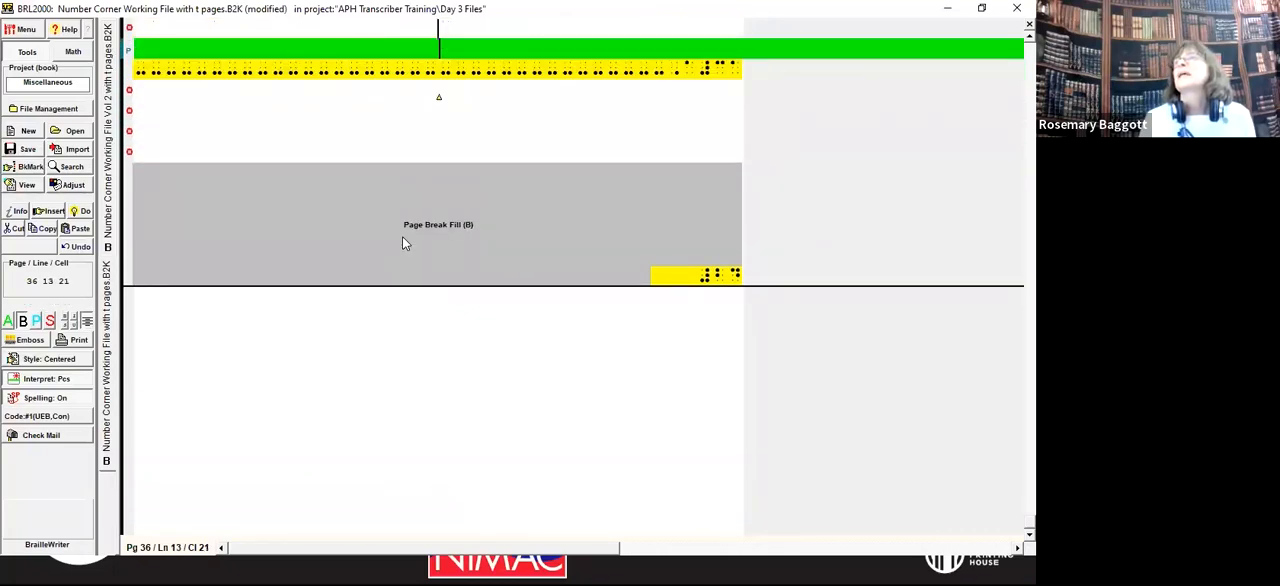
key(shift+Down)
key(shift+Down)
key(shift+Down)
key(shift+Down)
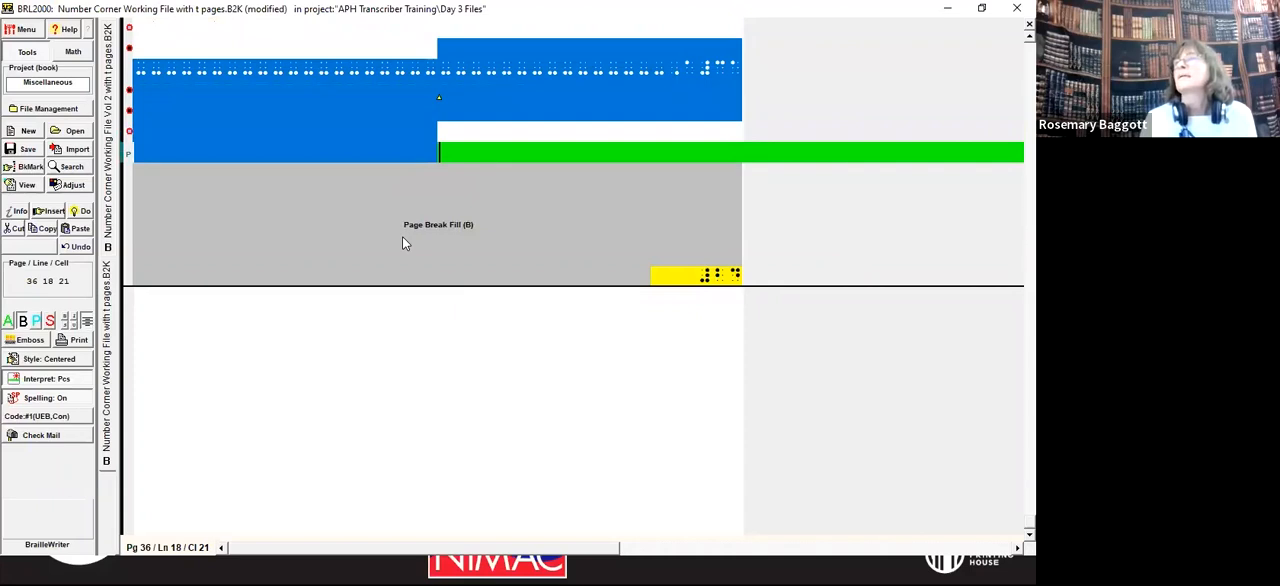
key(Delete)
key(Down)
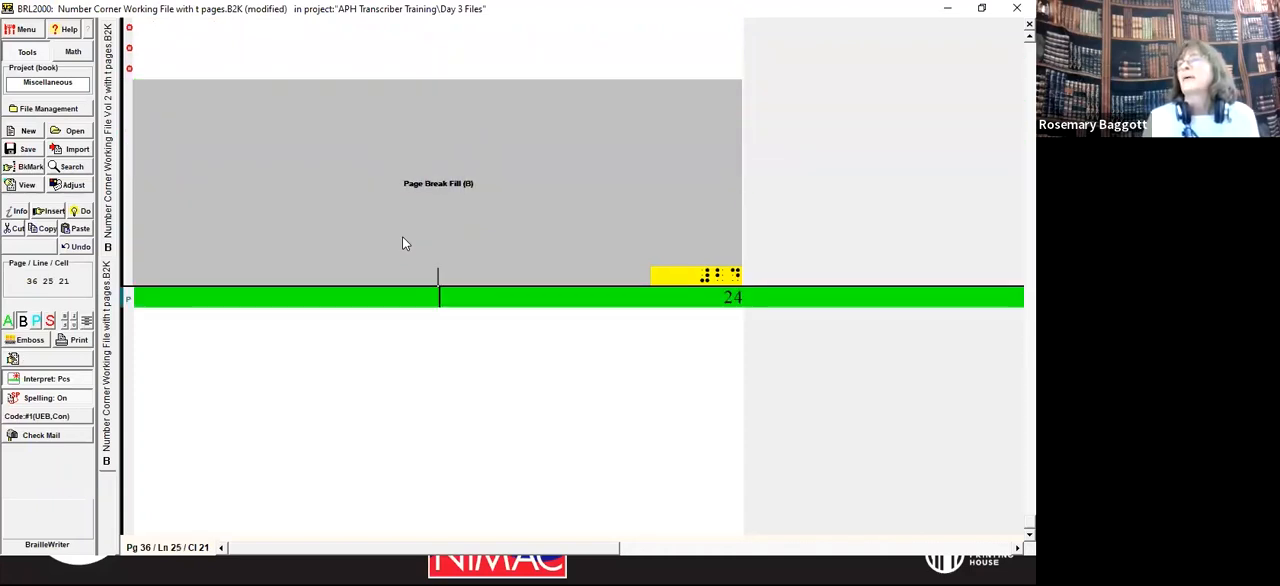
Step: Return to the beginning of the shortened volume 1 file, save it, and switch to the presentation slides
key(Up)
key(Up)
key(Up)
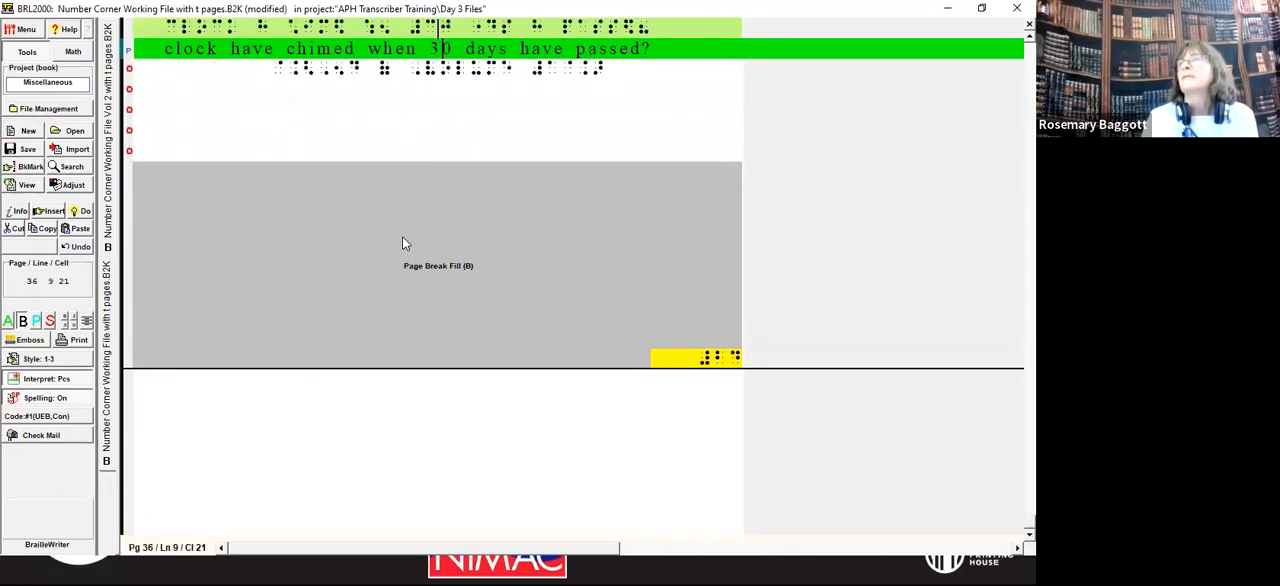
key(ctrl+Home)
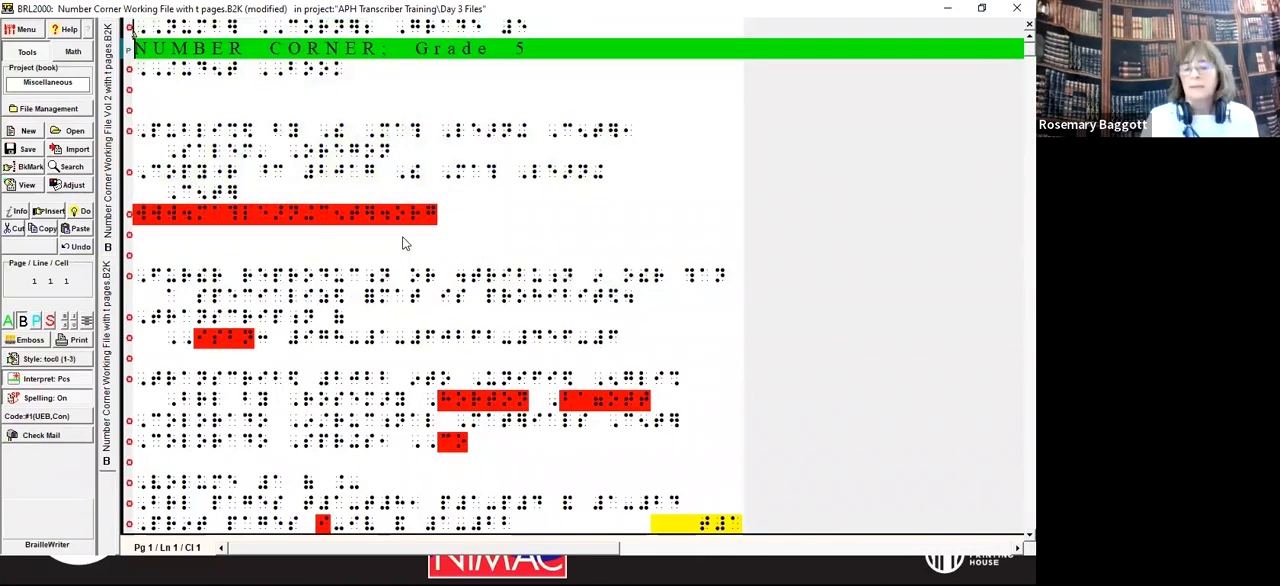
key(alt+f)
key(s)
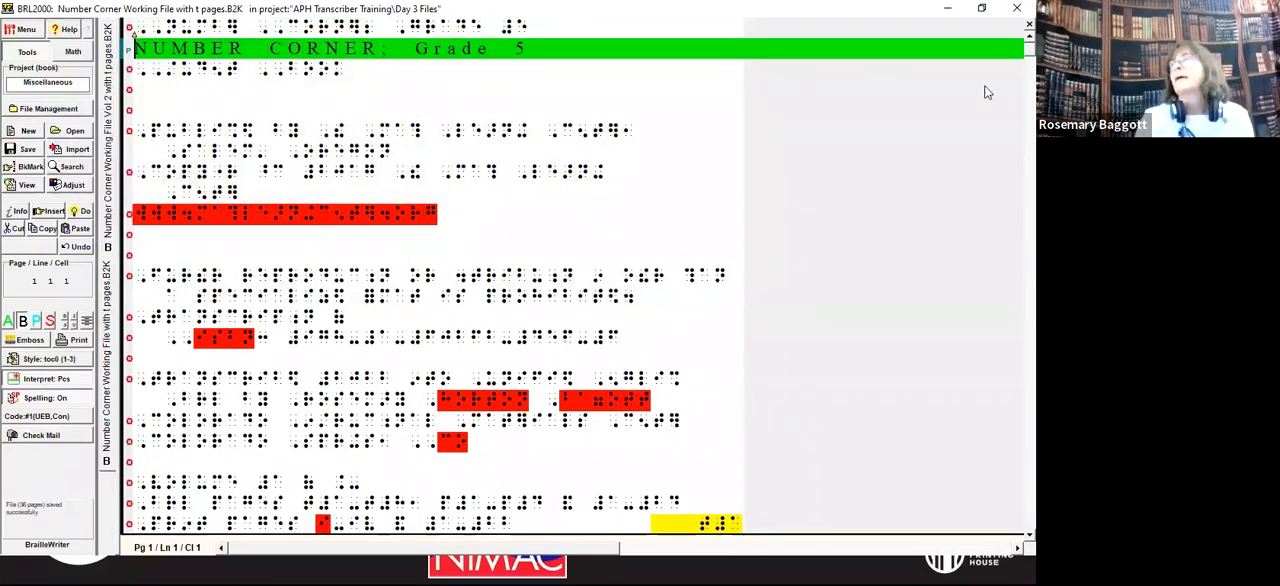
click(947, 8)
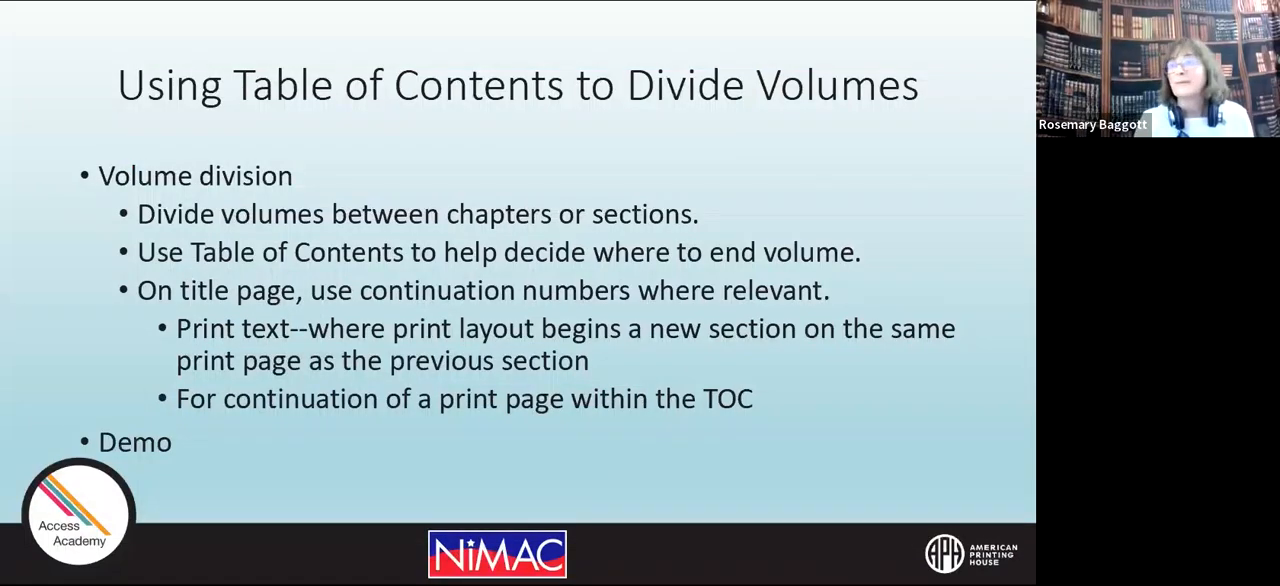
key(Right)
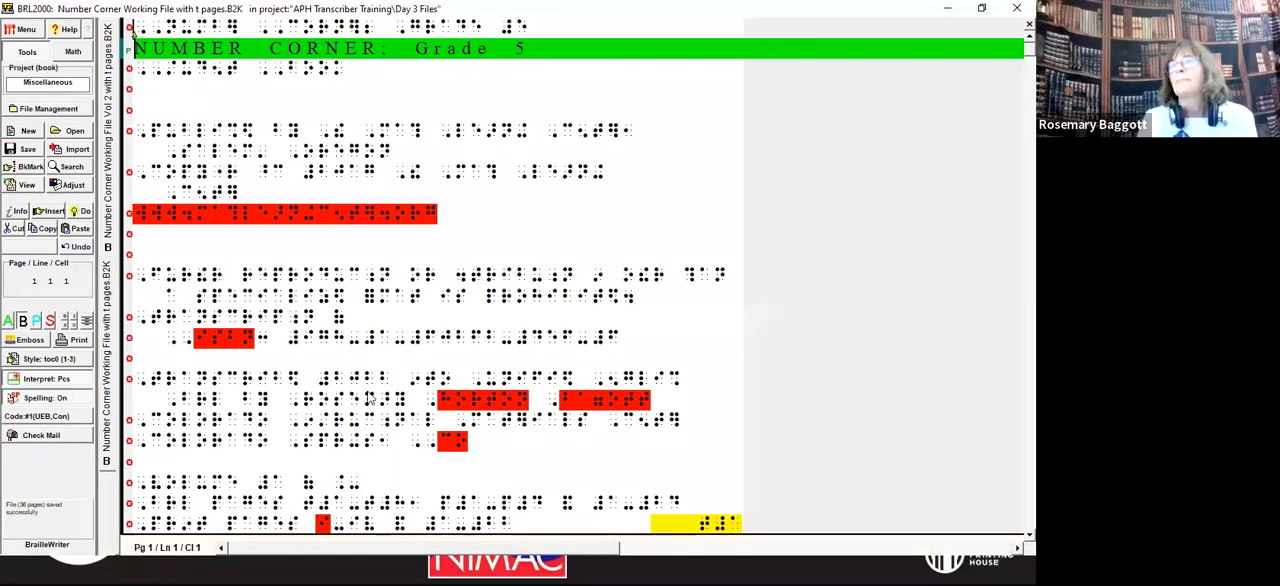
Step: Examine the volume number and print page range lines on the title pages of the volume 1 and volume 2 files
click(257, 481)
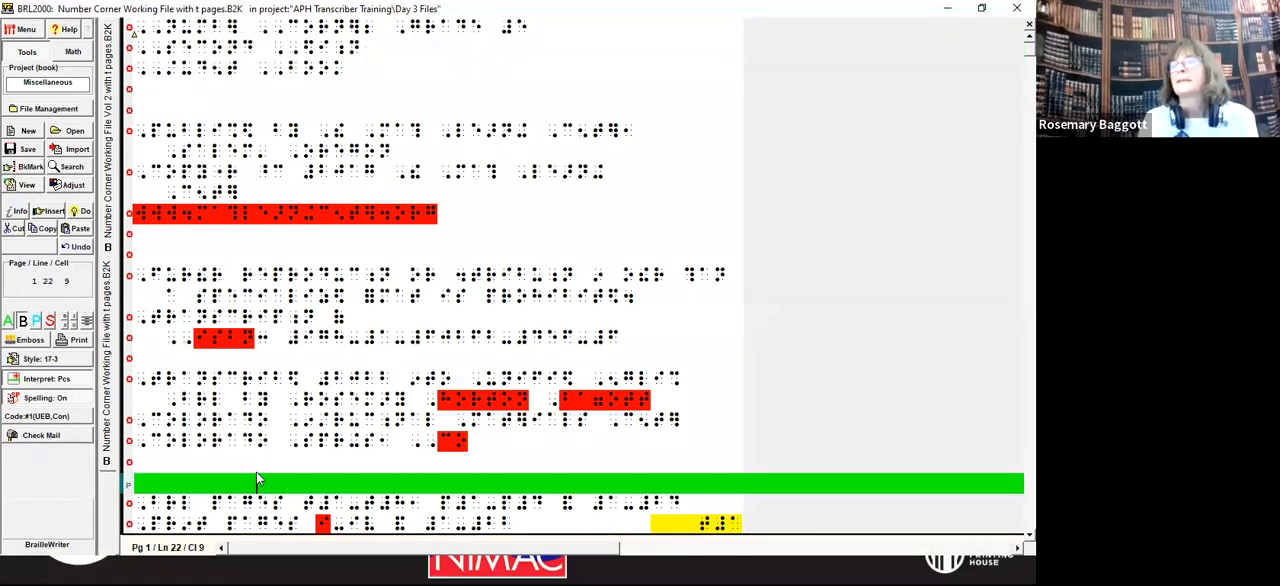
key(Down)
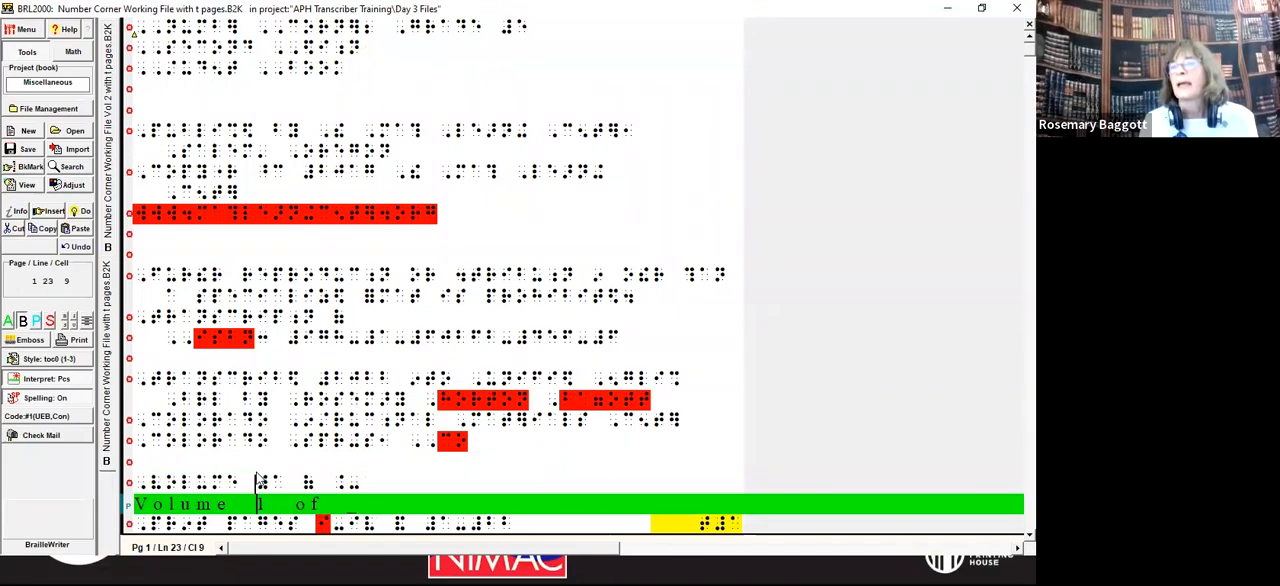
key(Down)
key(Down)
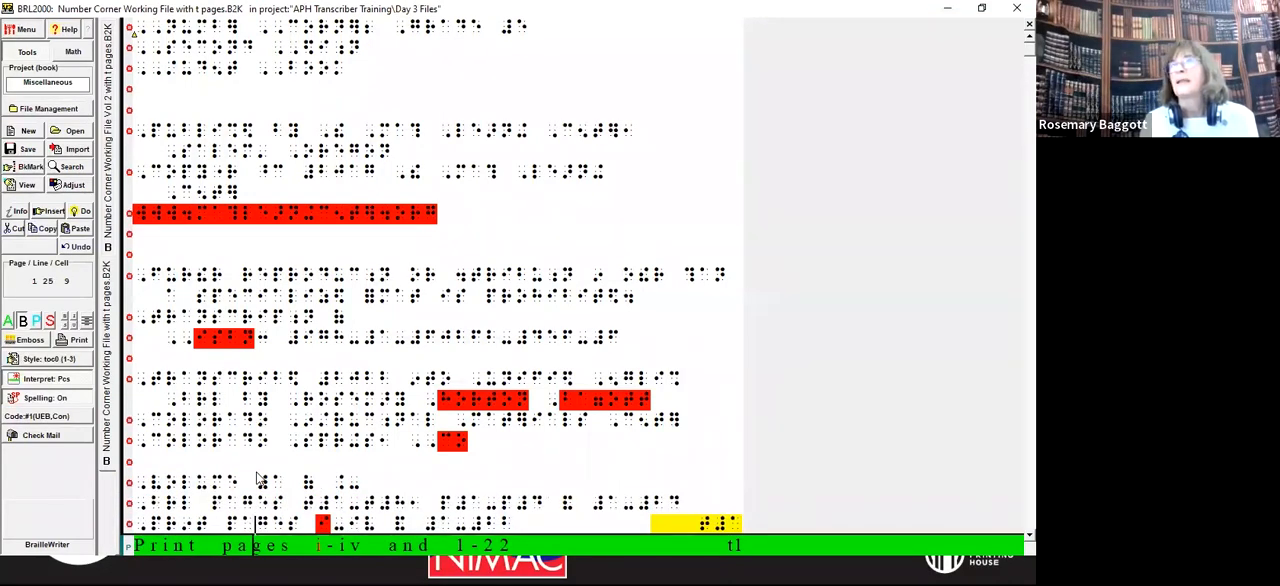
click(108, 110)
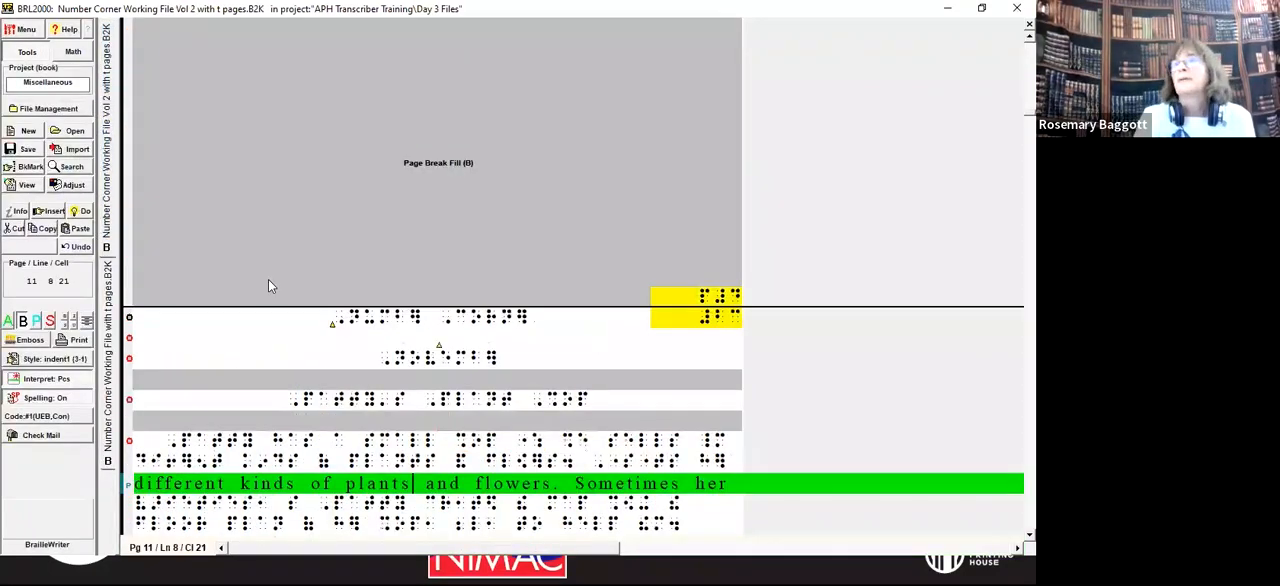
key(ctrl+Home)
key(Down)
key(Down)
key(Down)
key(Down)
key(Down)
key(Down)
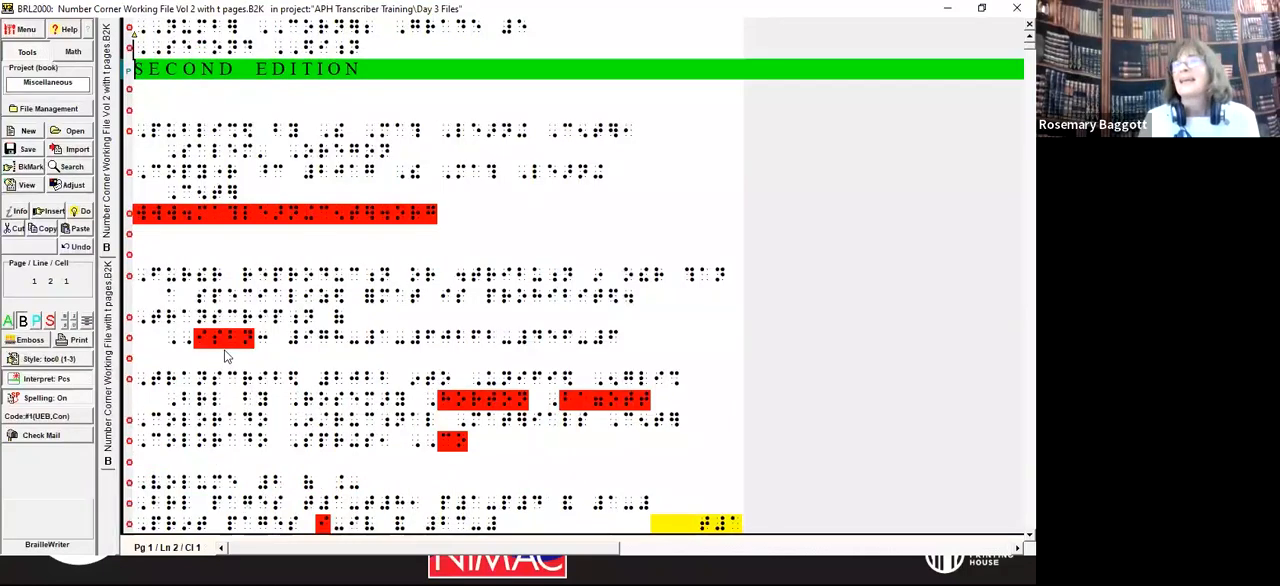
key(Down)
key(Down)
key(Down)
key(Down)
key(Down)
key(Down)
key(Down)
key(Down)
key(Down)
key(Down)
key(Down)
key(Down)
key(Down)
key(Down)
key(Down)
key(Down)
key(Down)
key(Down)
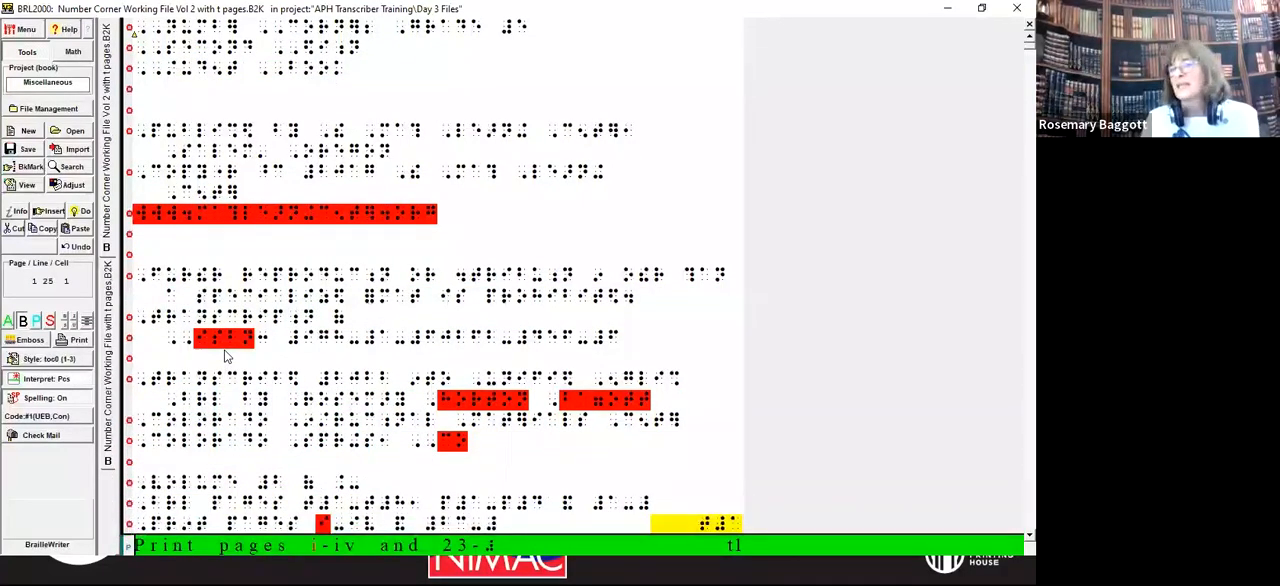
Step: Look through volume 2's preliminary pages and its contents entries from November onward, glancing back at the volume 1 file
key(Page_Down)
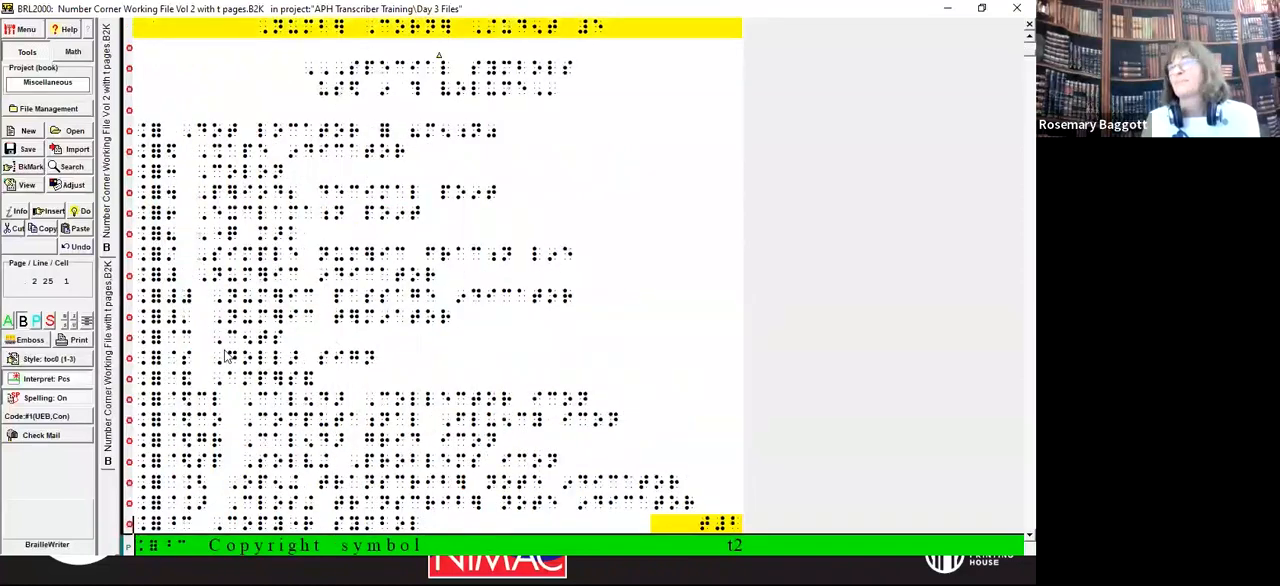
key(Page_Down)
key(Page_Down)
key(Page_Down)
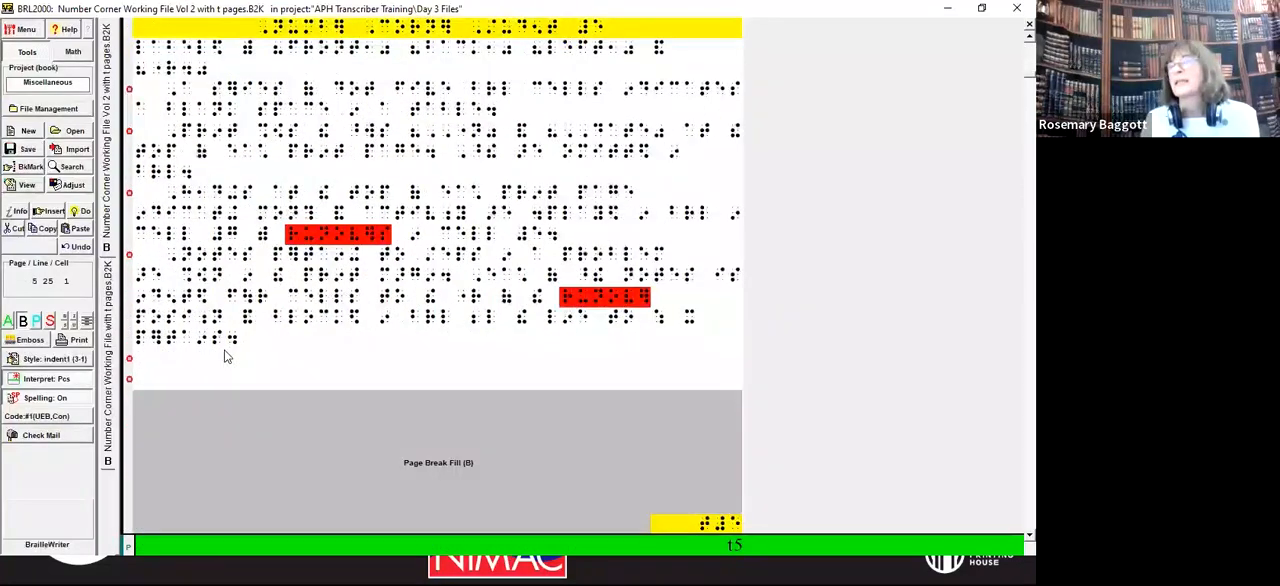
key(Down)
key(Down)
key(Down)
key(Down)
key(Down)
key(Down)
key(Down)
key(Down)
key(Down)
key(Down)
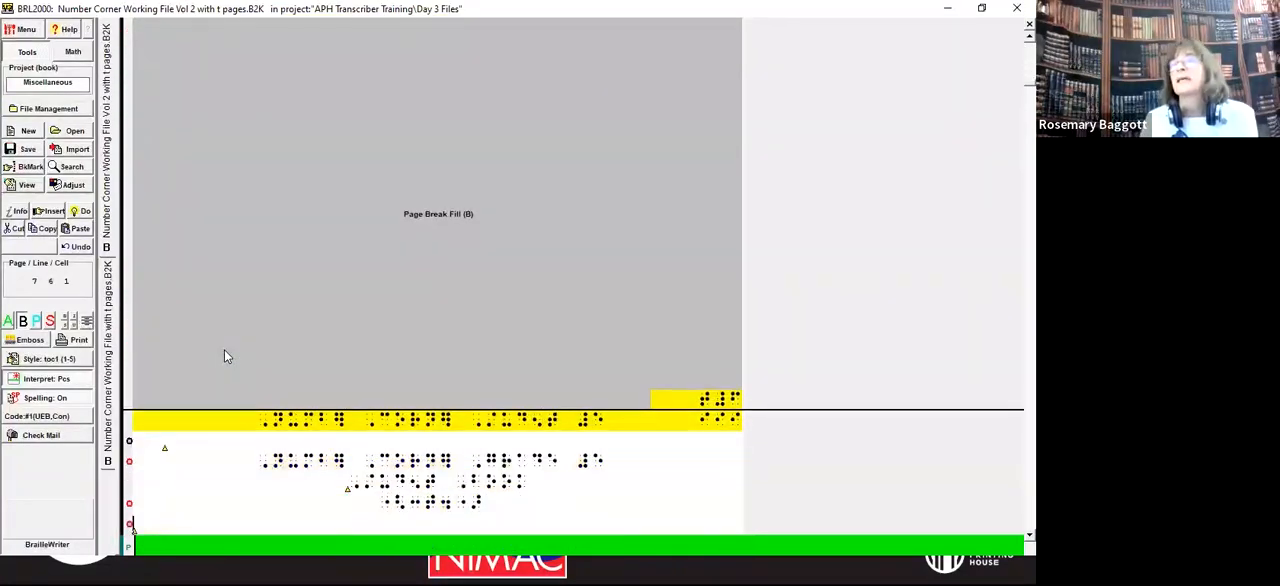
key(Down)
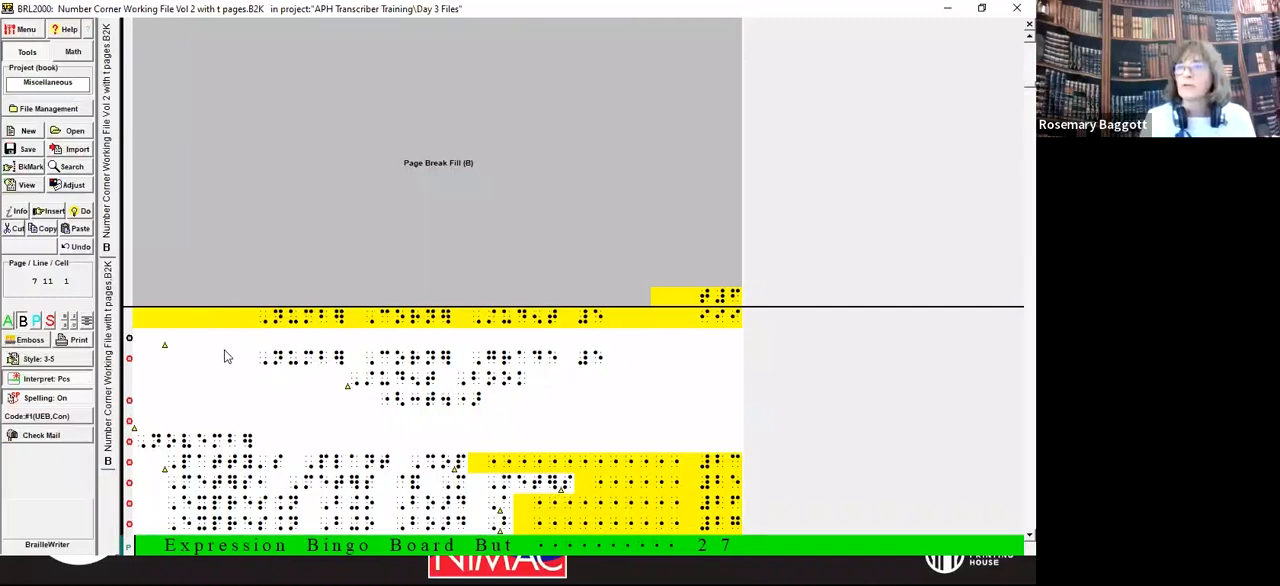
key(Down)
key(Down)
key(Down)
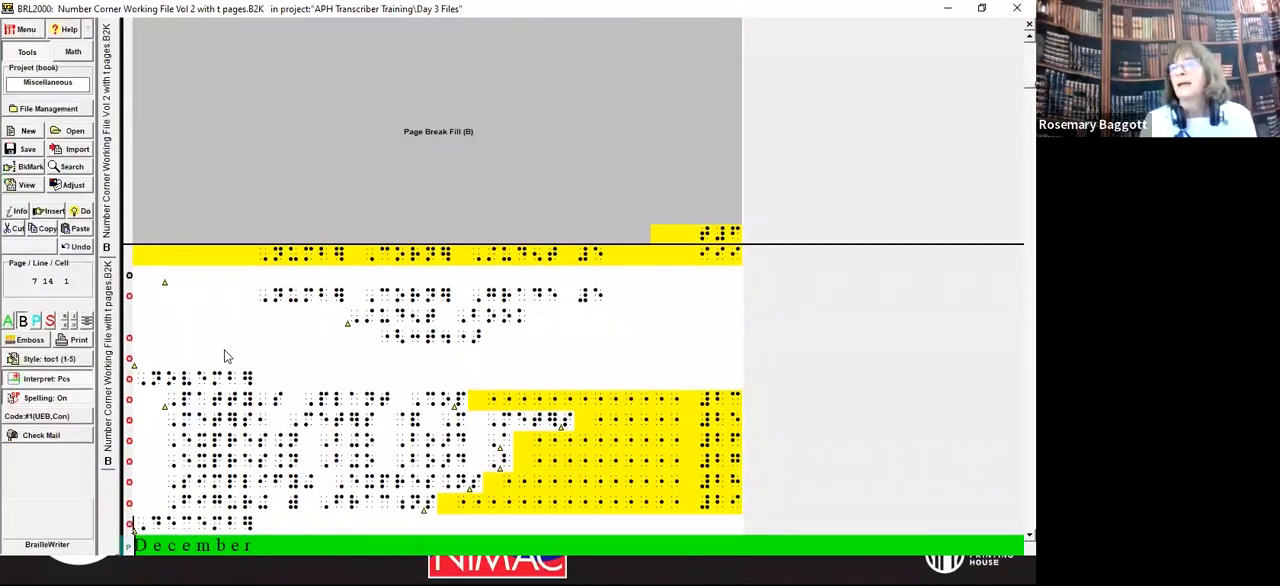
key(Down)
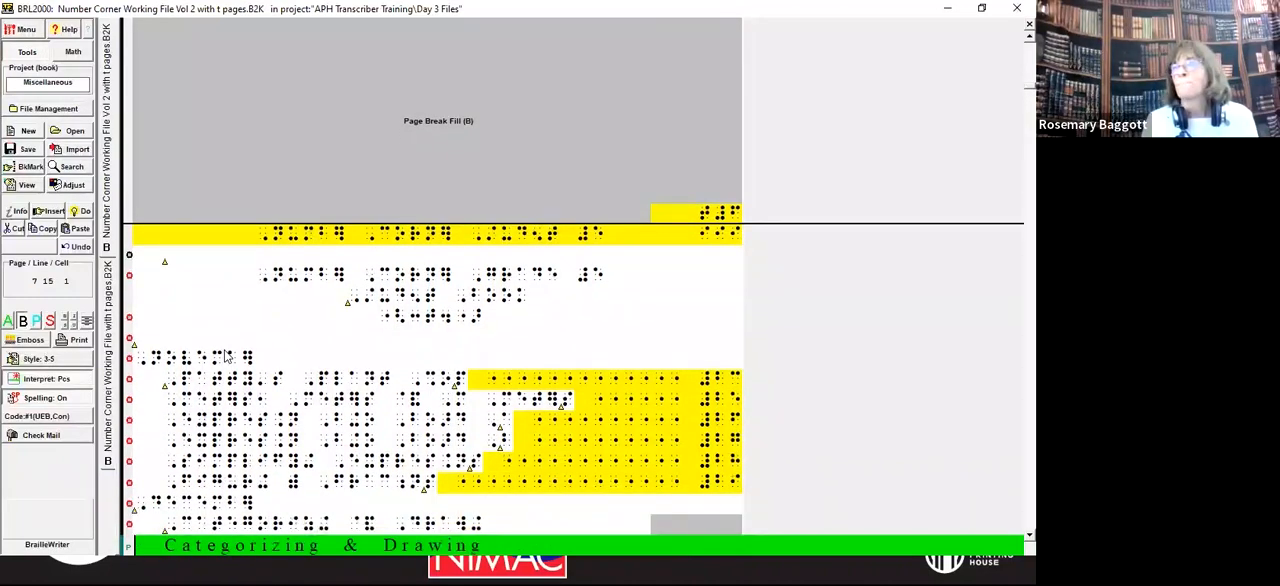
key(Down)
key(Down)
key(Down)
key(Down)
key(Down)
key(Down)
key(Down)
key(Down)
key(Down)
key(Down)
key(Down)
key(Down)
key(Down)
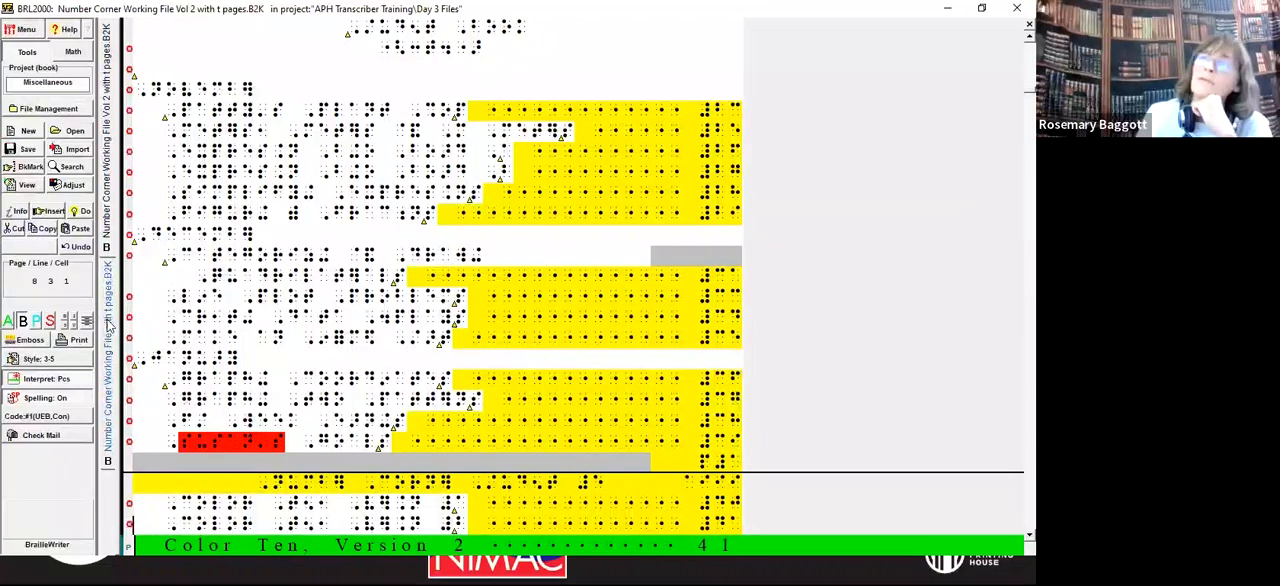
click(108, 325)
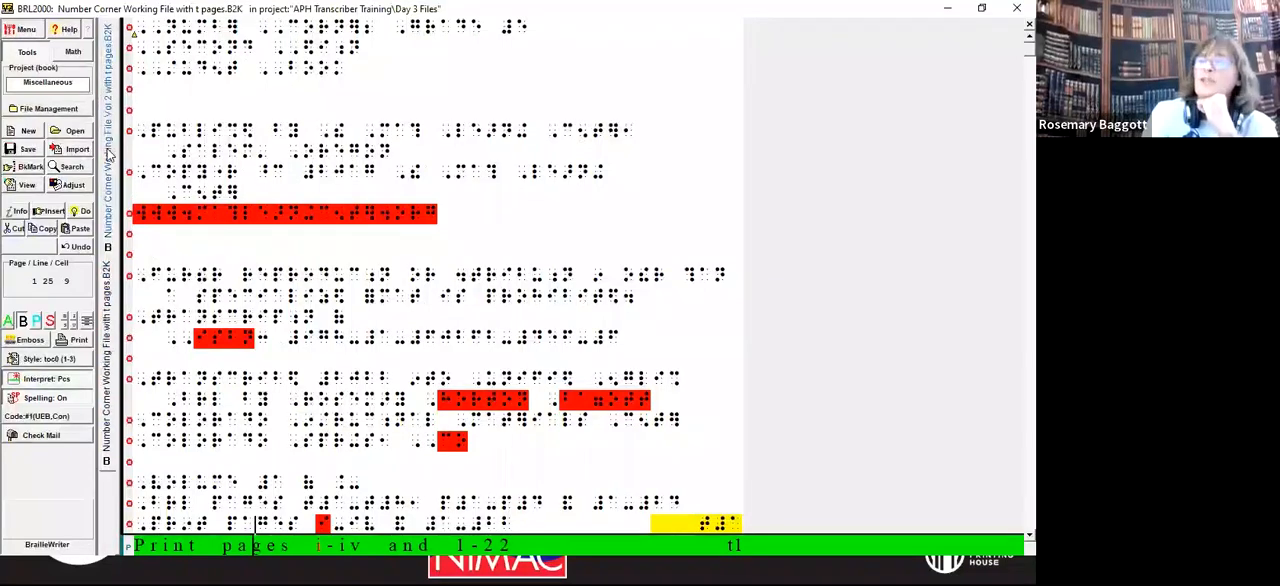
click(108, 218)
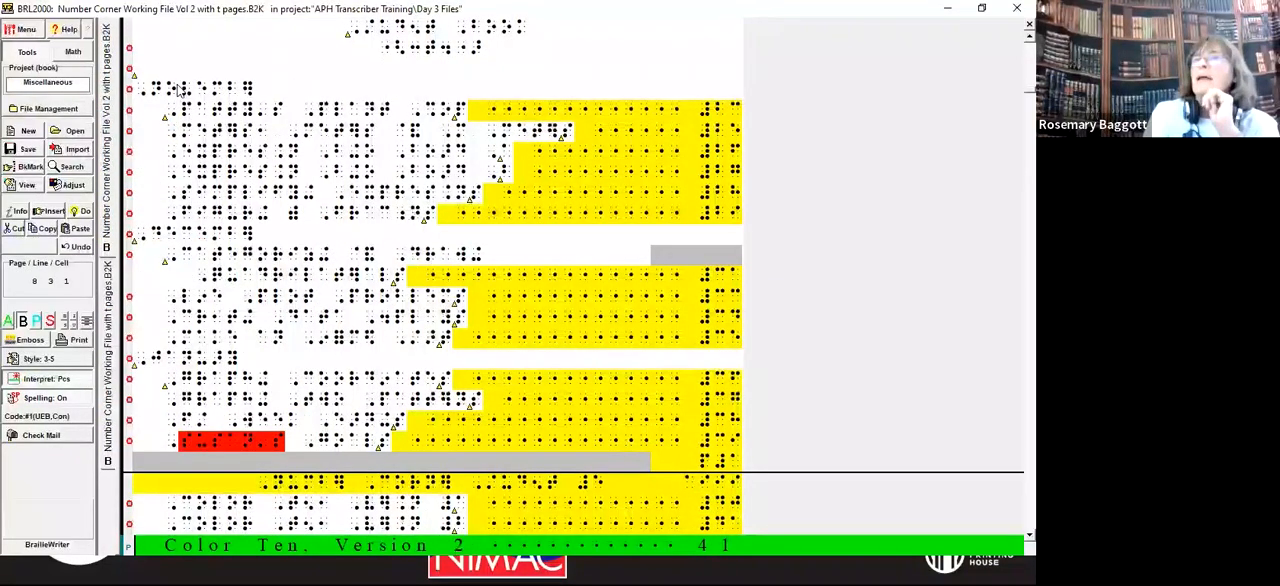
Step: Set the starting print page number of volume 2's first contents page to aiii in the page numbering settings
click(420, 74)
key(Up)
key(Up)
key(Up)
key(Up)
key(Up)
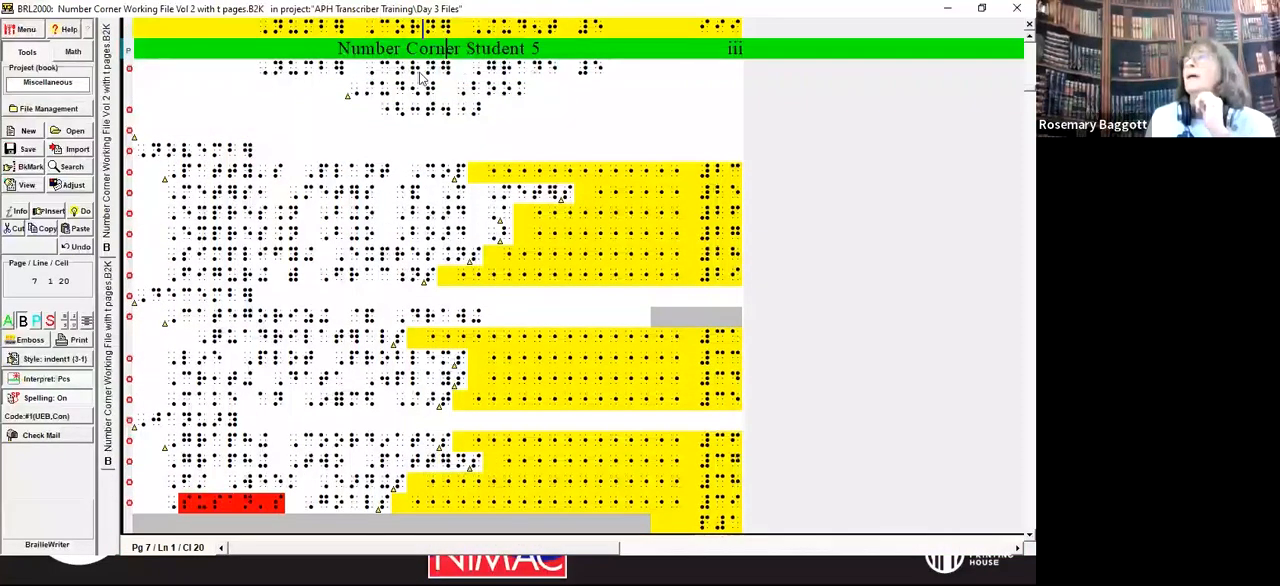
key(Down)
key(Down)
key(Home)
key(Up)
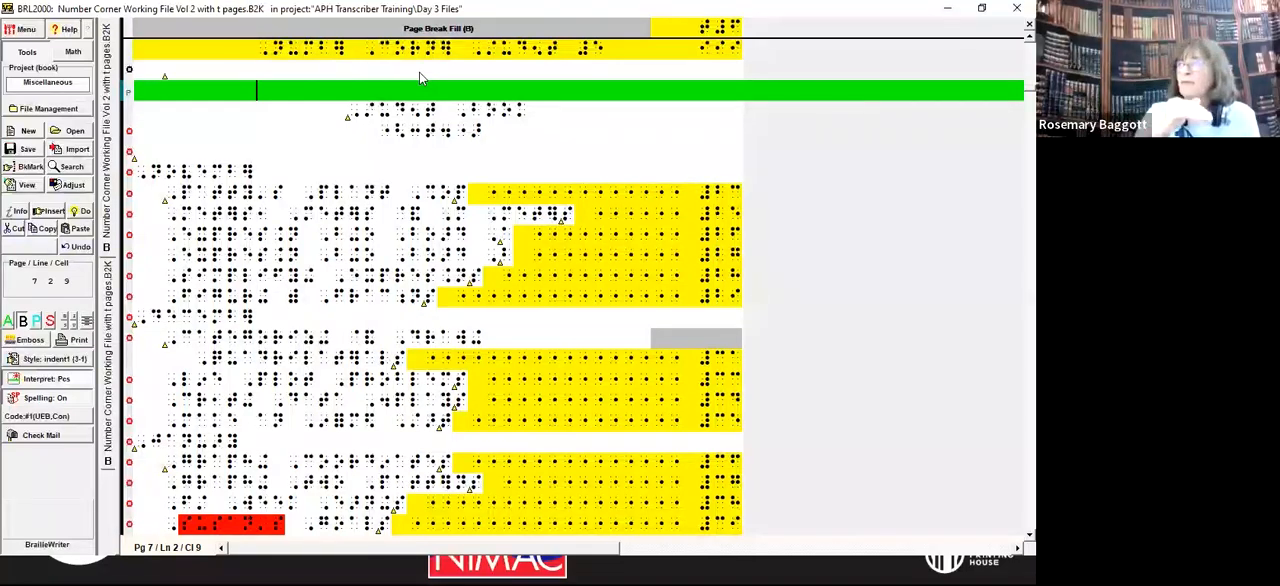
key(alt+d)
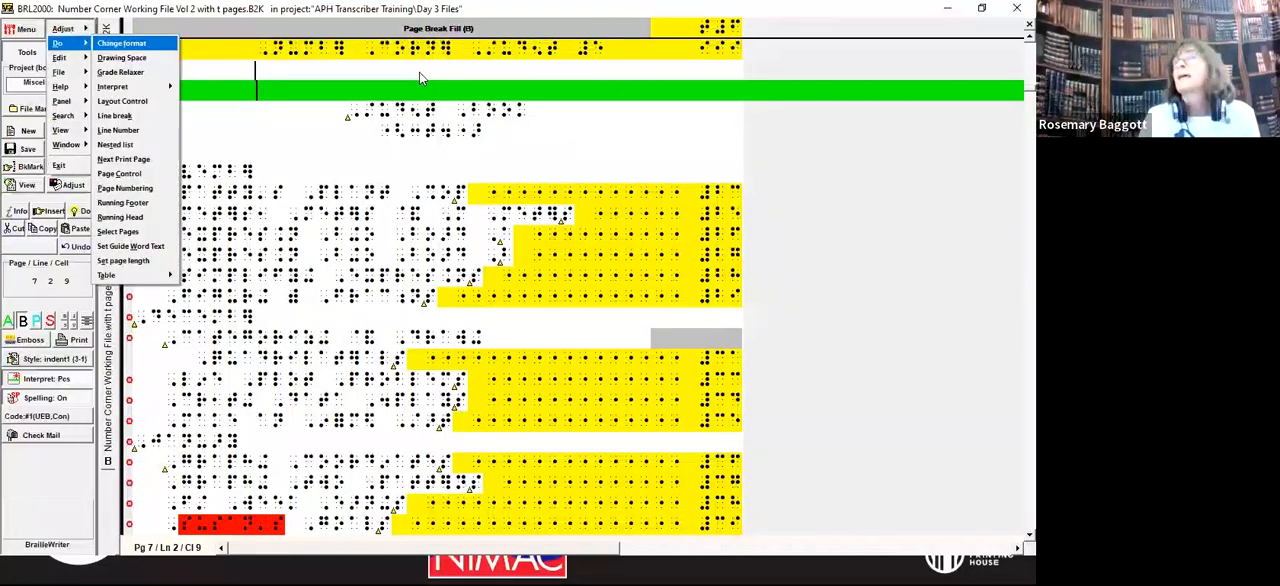
key(n)
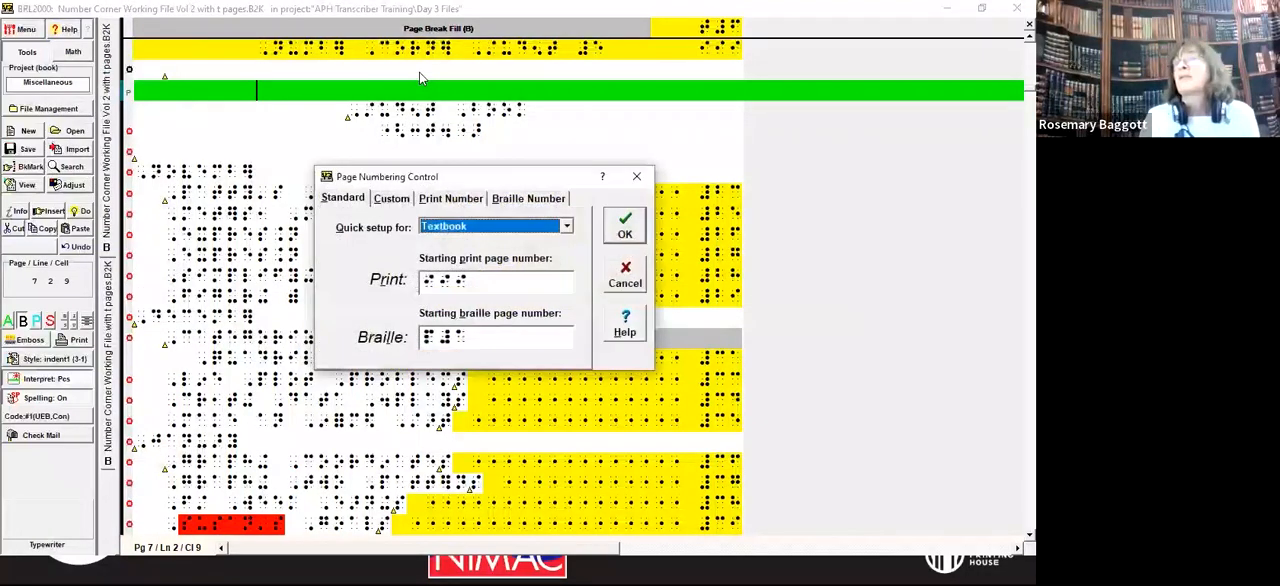
key(Tab)
key(Tab)
key(shift+Tab)
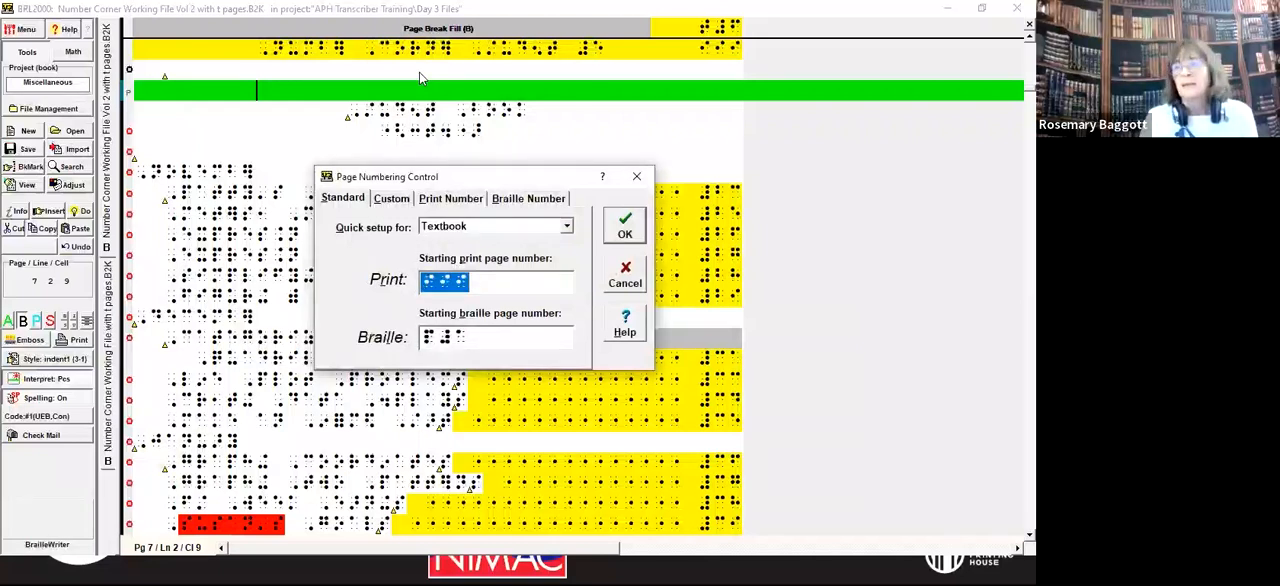
text(ajii)
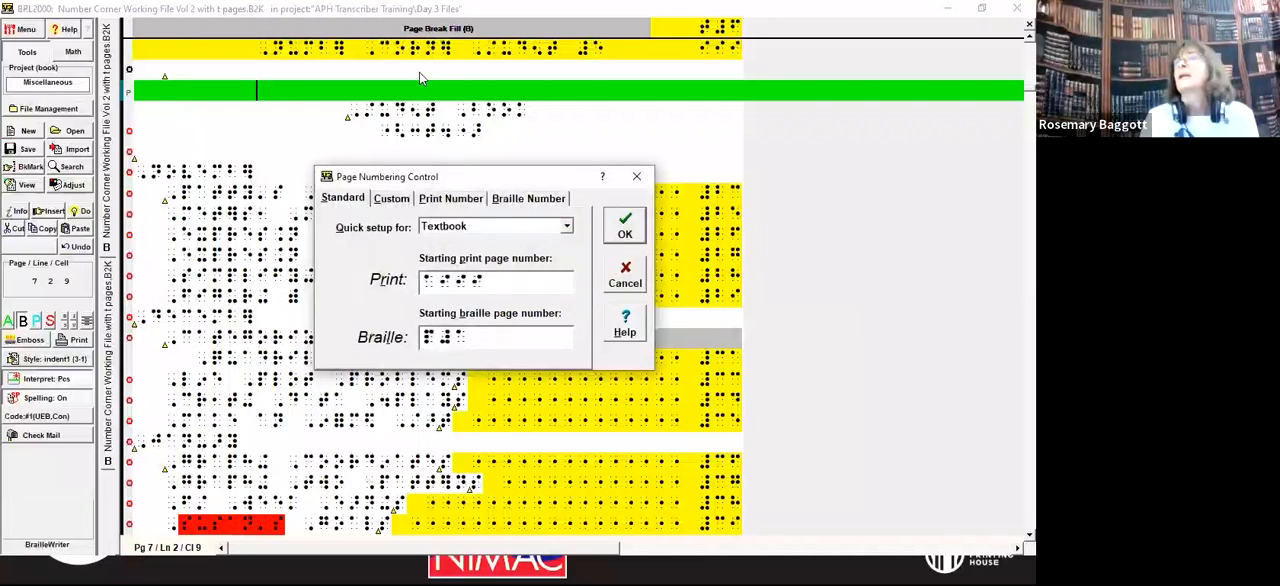
key(Return)
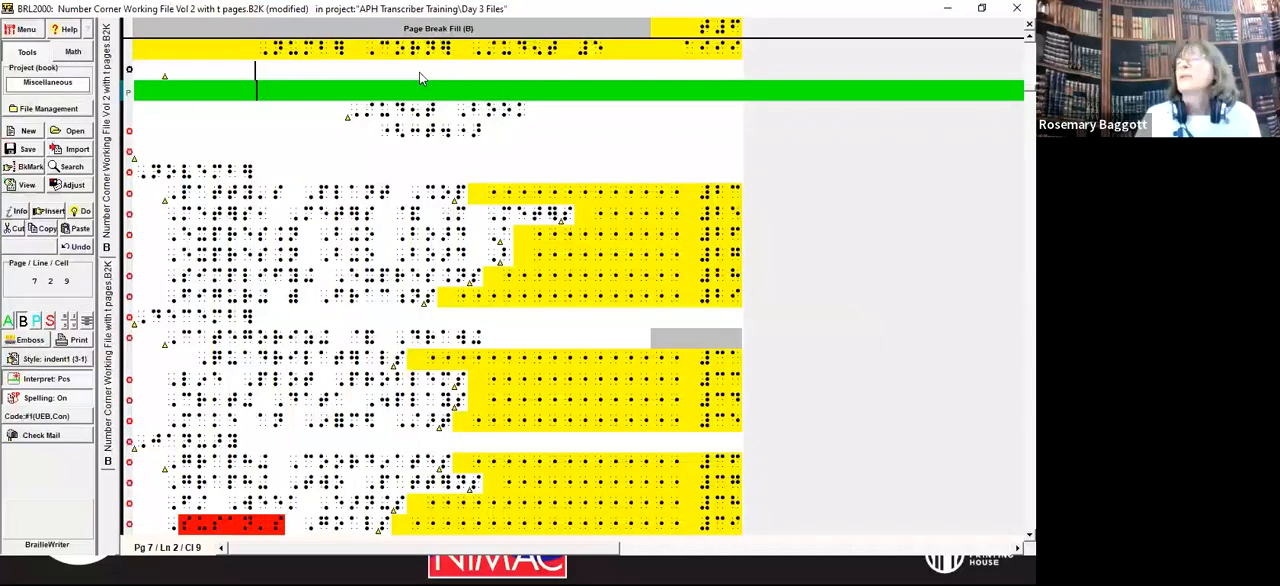
key(Up)
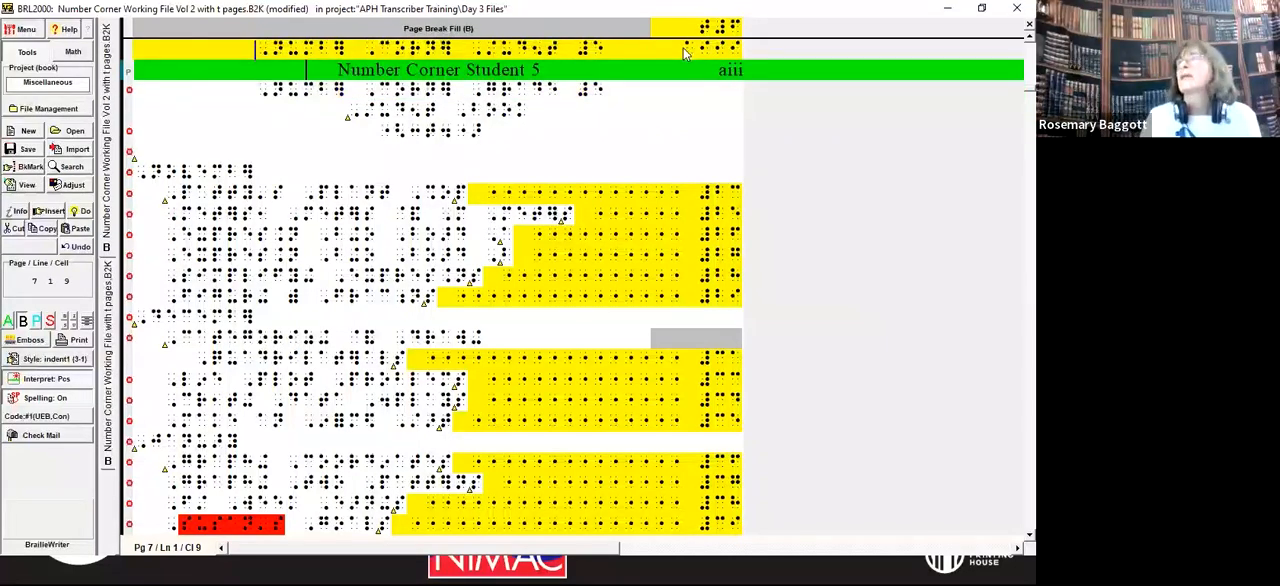
Step: On volume 2's title page, replace i-iv with aiii- in the print page range line
key(ctrl+Home)
key(Down)
key(Down)
key(Down)
key(Down)
key(Down)
key(Down)
key(Down)
key(Down)
key(Down)
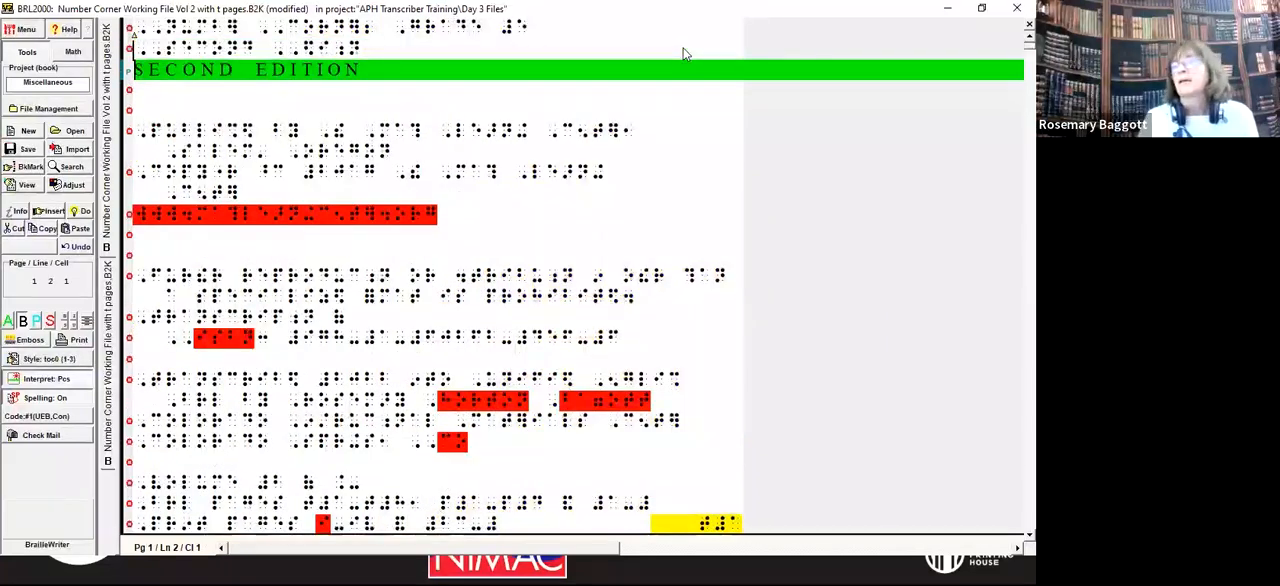
key(Down)
key(Down)
key(Down)
key(Down)
key(Down)
key(Down)
key(Down)
key(Down)
key(Down)
key(Down)
key(Down)
key(Down)
key(Down)
key(Down)
key(Down)
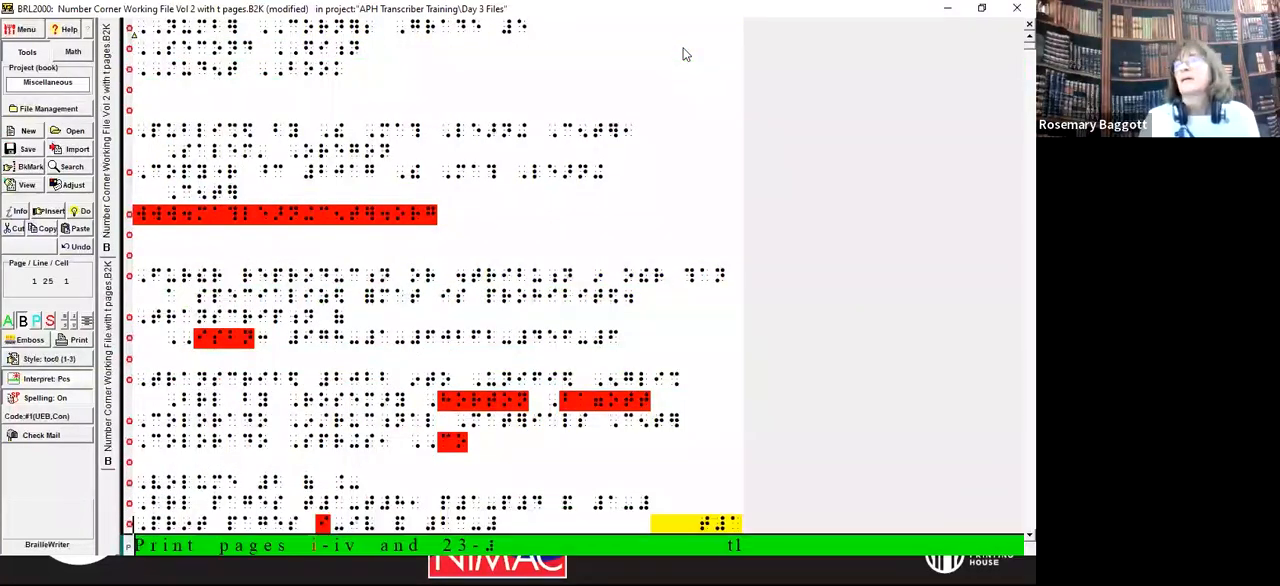
key(Right)
key(Right)
key(Right)
key(Right)
key(Right)
key(Right)
key(Right)
key(Right)
key(Right)
key(Right)
key(Right)
key(Right)
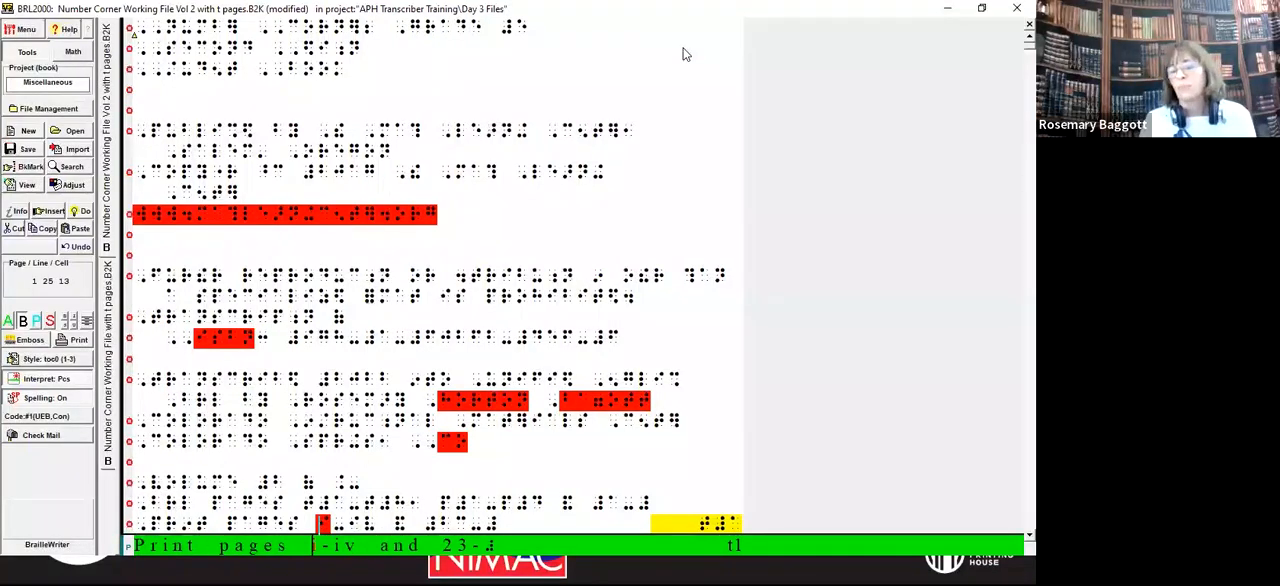
text(aii)
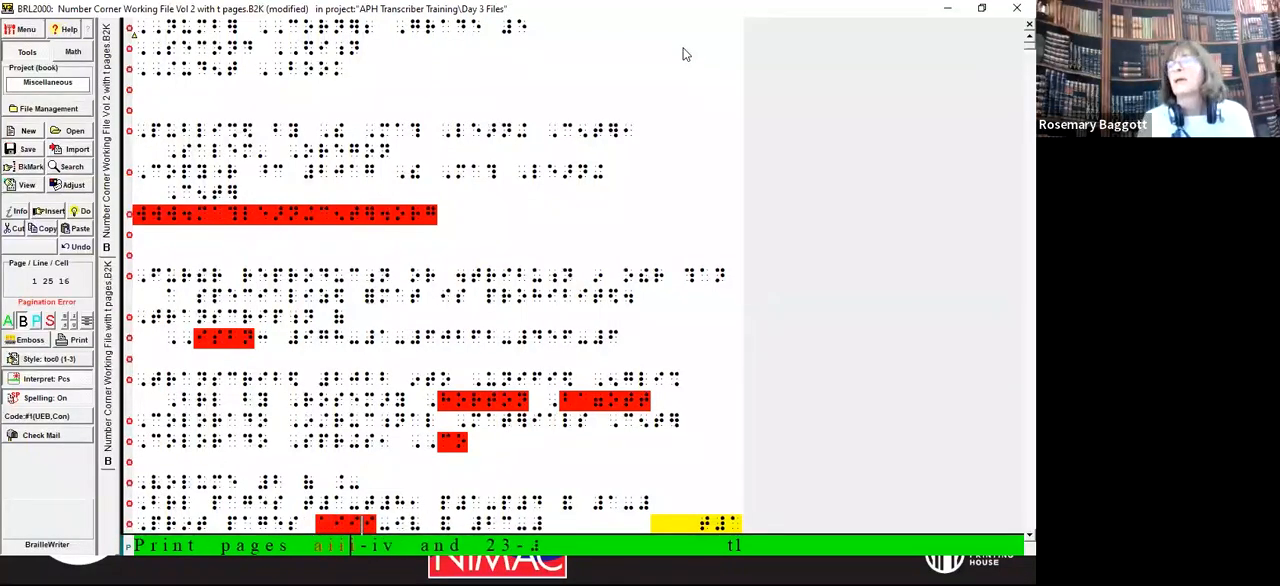
key(BackSpace)
key(BackSpace)
key(BackSpace)
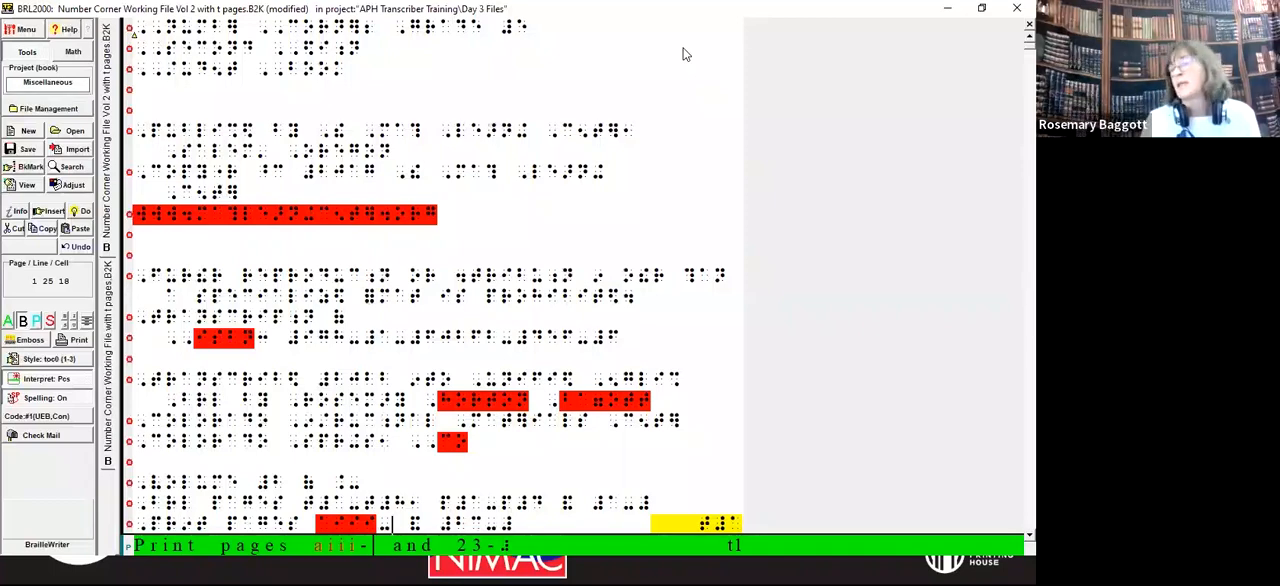
key(ctrl+Left)
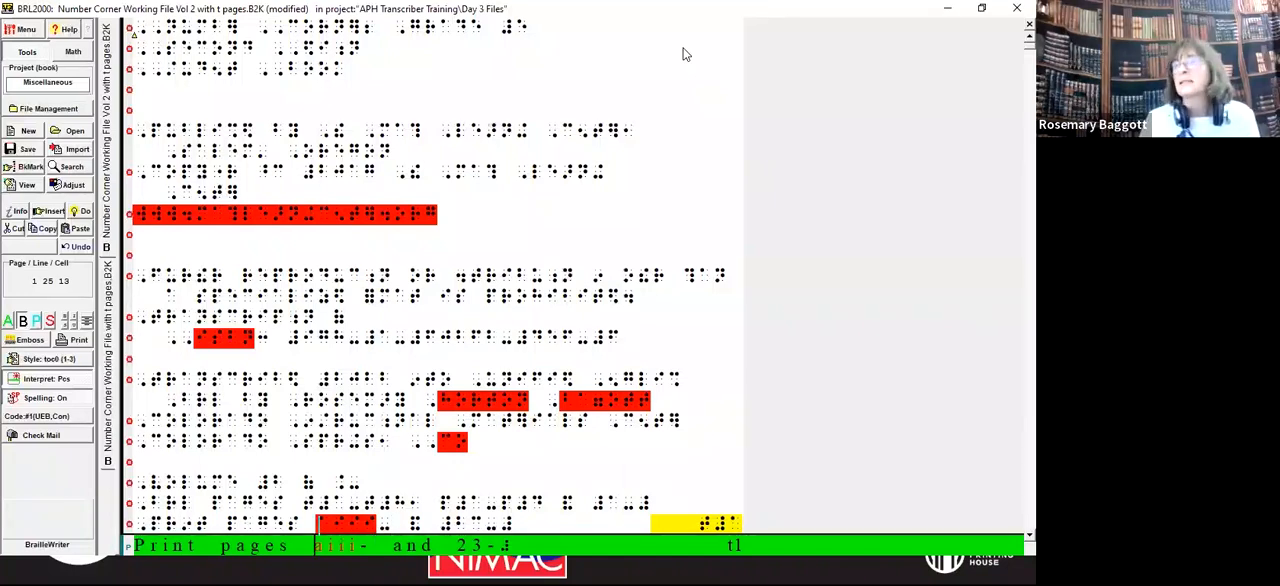
Step: Examine the print page numbers in the running heads of volume 2's contents pages
key(Page_Down)
key(Page_Down)
key(Page_Down)
key(Page_Down)
key(Page_Down)
key(Page_Down)
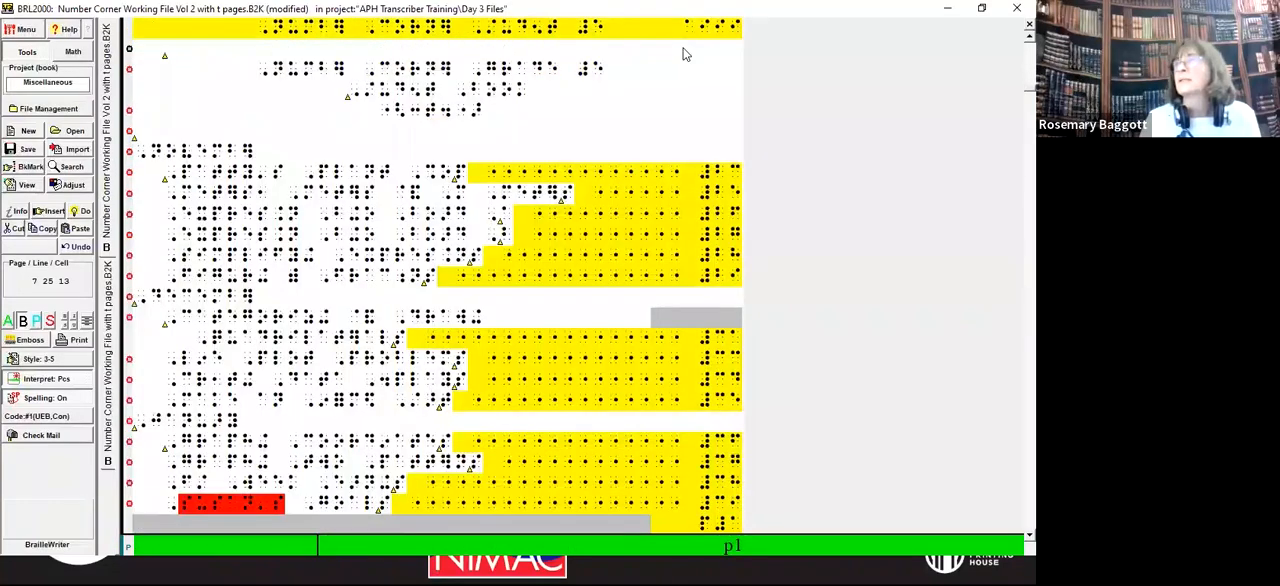
key(Down)
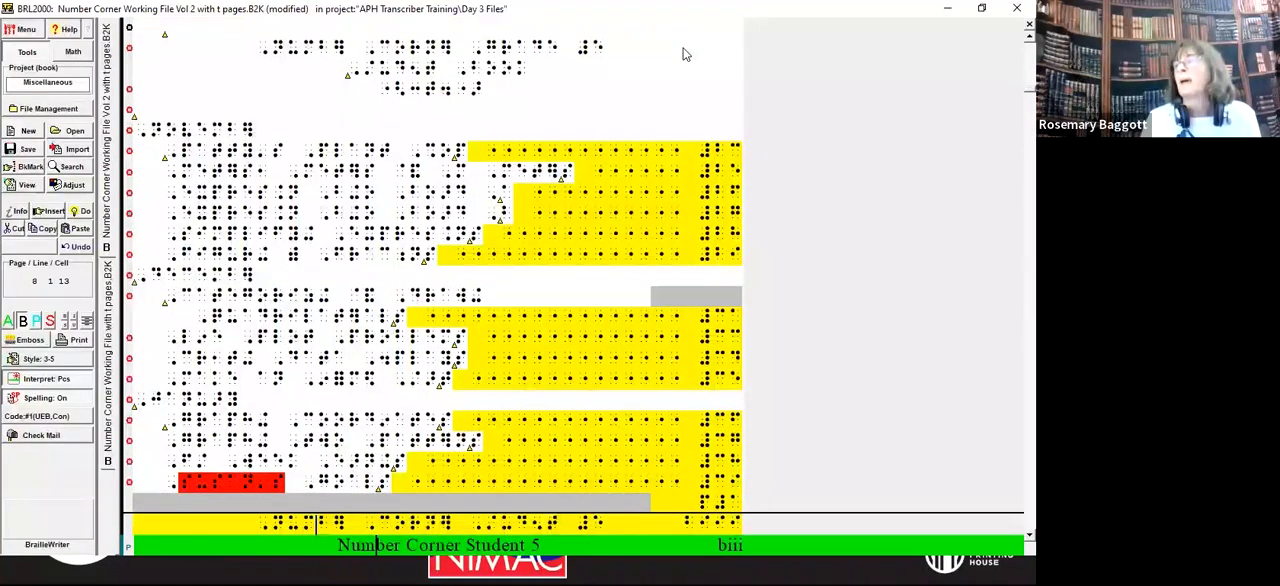
key(Up)
key(Up)
key(Up)
key(Up)
key(Up)
key(Up)
key(Up)
key(Up)
key(Up)
key(Up)
key(Up)
key(Up)
key(Up)
key(Up)
key(Up)
key(Up)
key(Up)
key(Up)
key(Up)
key(Up)
key(Up)
key(Up)
key(Up)
key(Up)
key(Up)
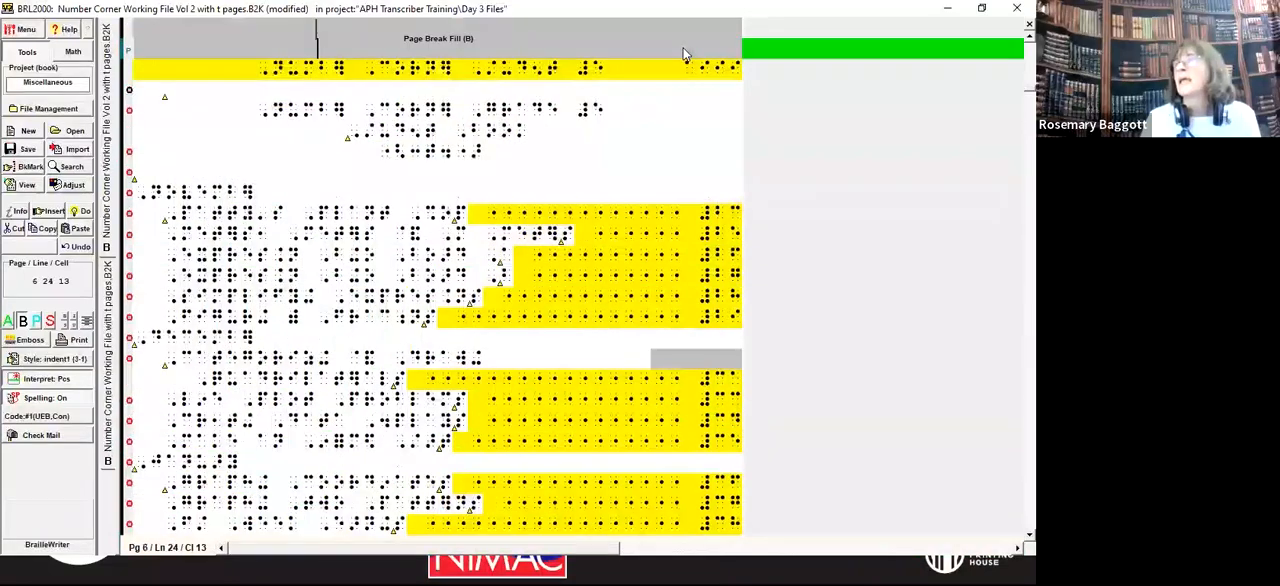
key(Down)
key(Down)
key(Down)
key(Down)
key(Down)
key(Down)
key(Down)
key(Down)
key(Down)
key(Down)
key(Down)
key(Down)
key(Down)
key(Down)
key(Down)
key(Down)
key(Down)
key(Down)
key(Down)
key(Down)
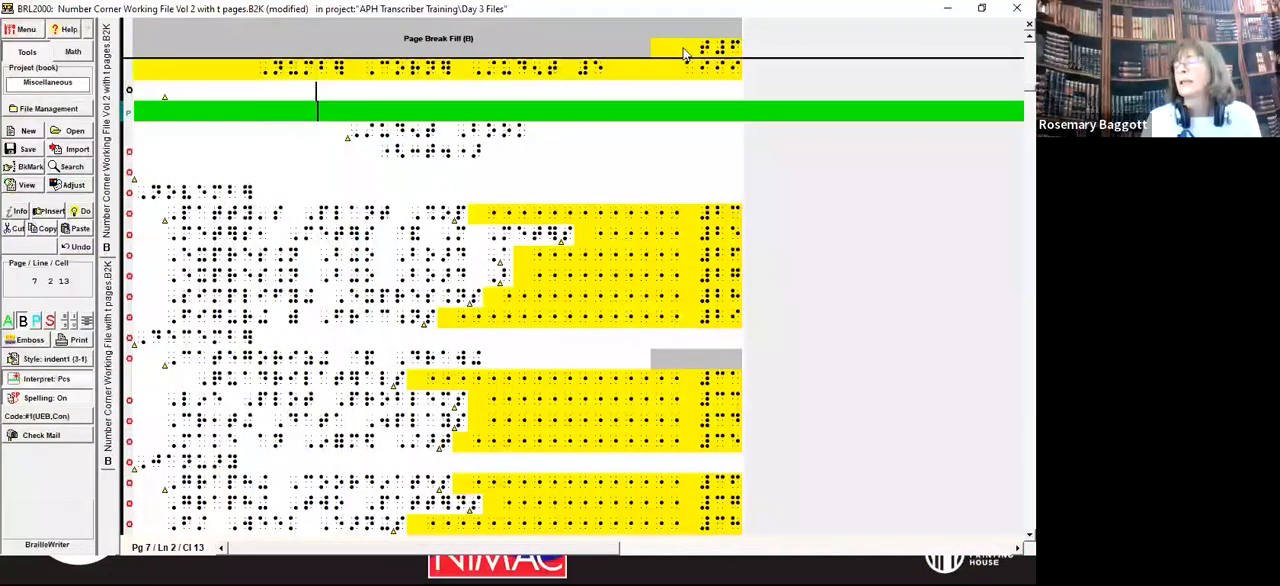
key(Down)
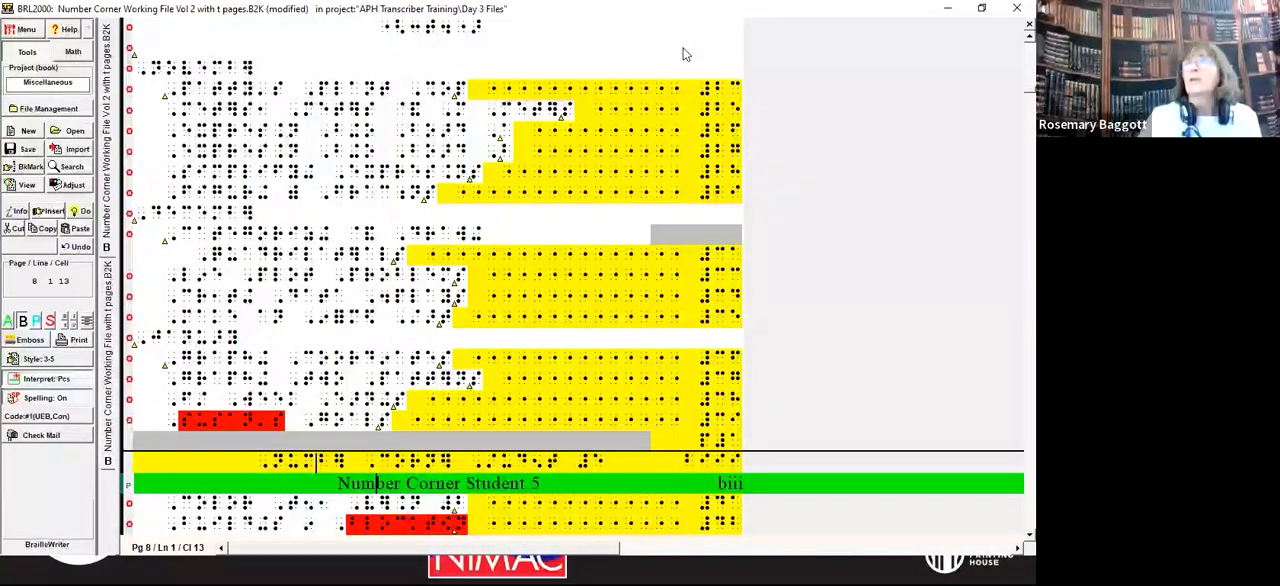
Step: Save the volume 2 file and switch to the volume 1 file
key(alt+f)
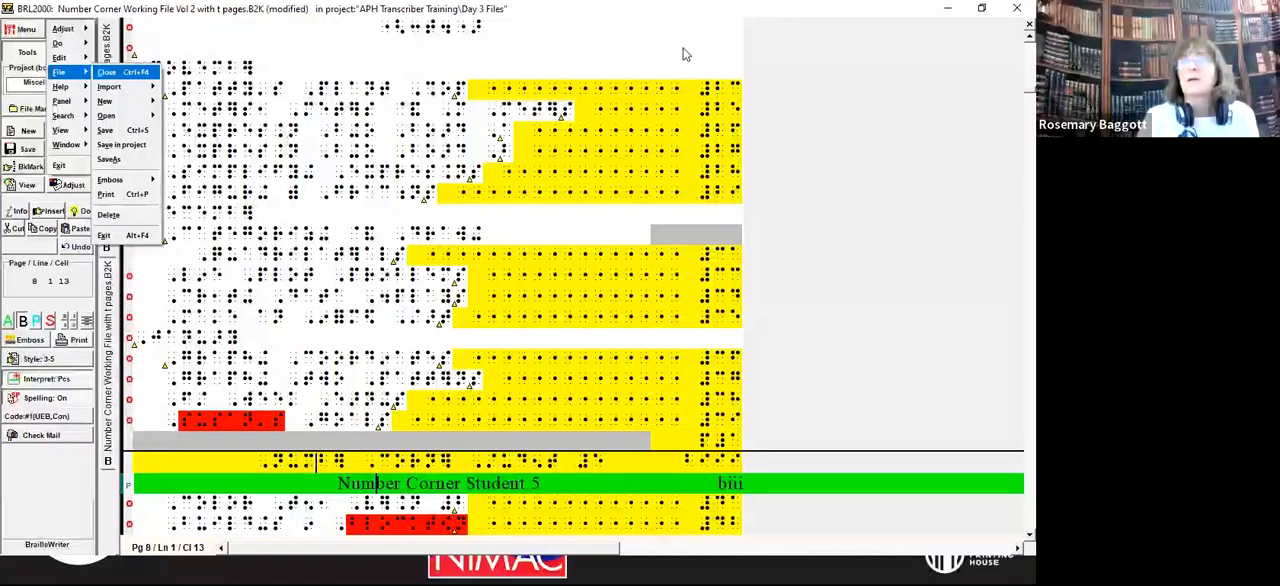
key(s)
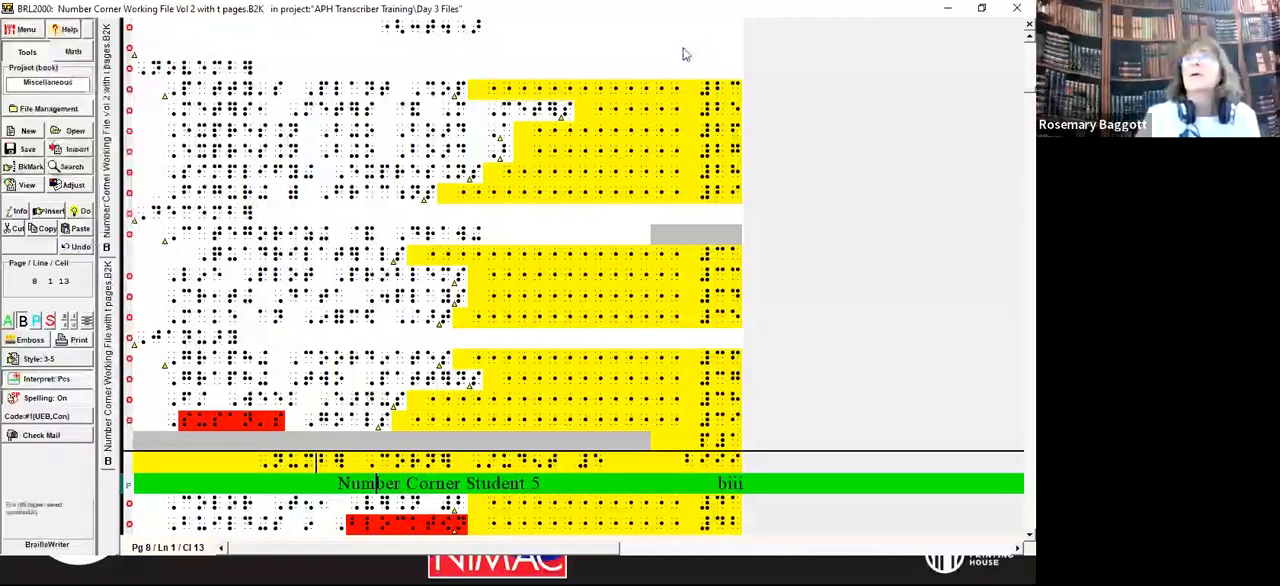
right_click(111, 322)
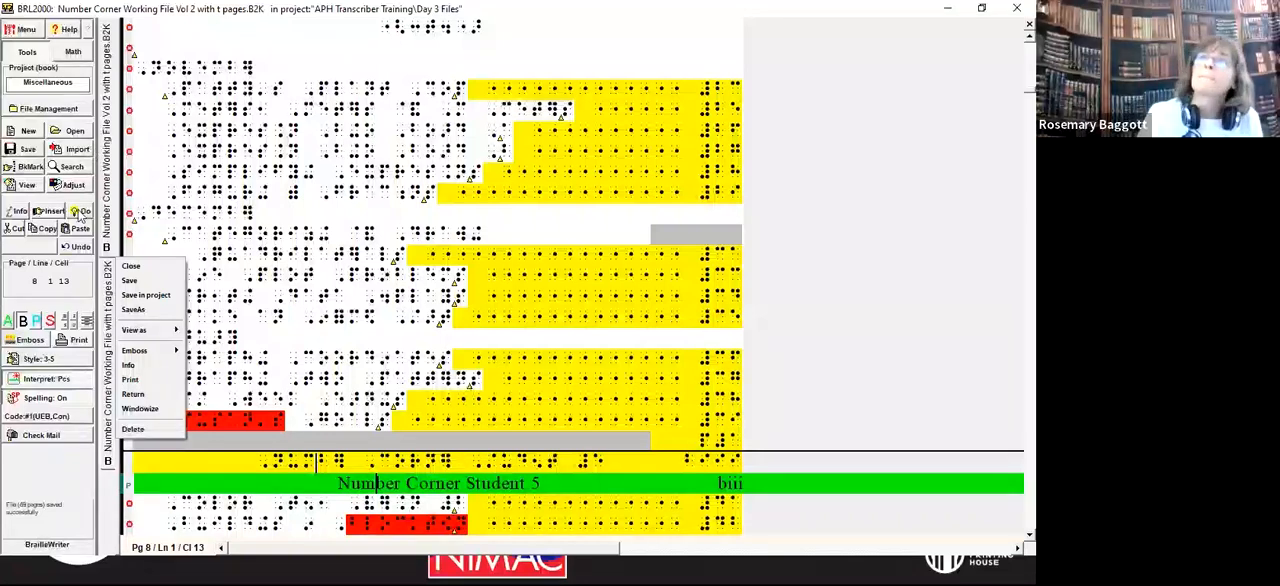
click(111, 320)
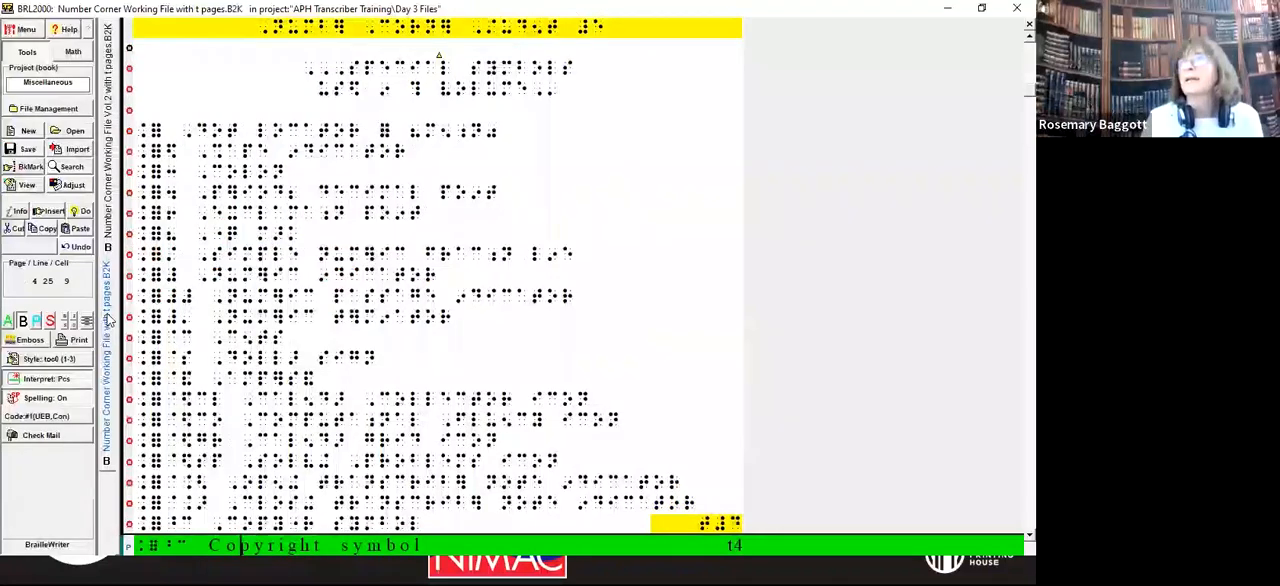
Step: Insert new lines below the Student Book line at the start of volume 1's contents
key(Page_Down)
key(Page_Down)
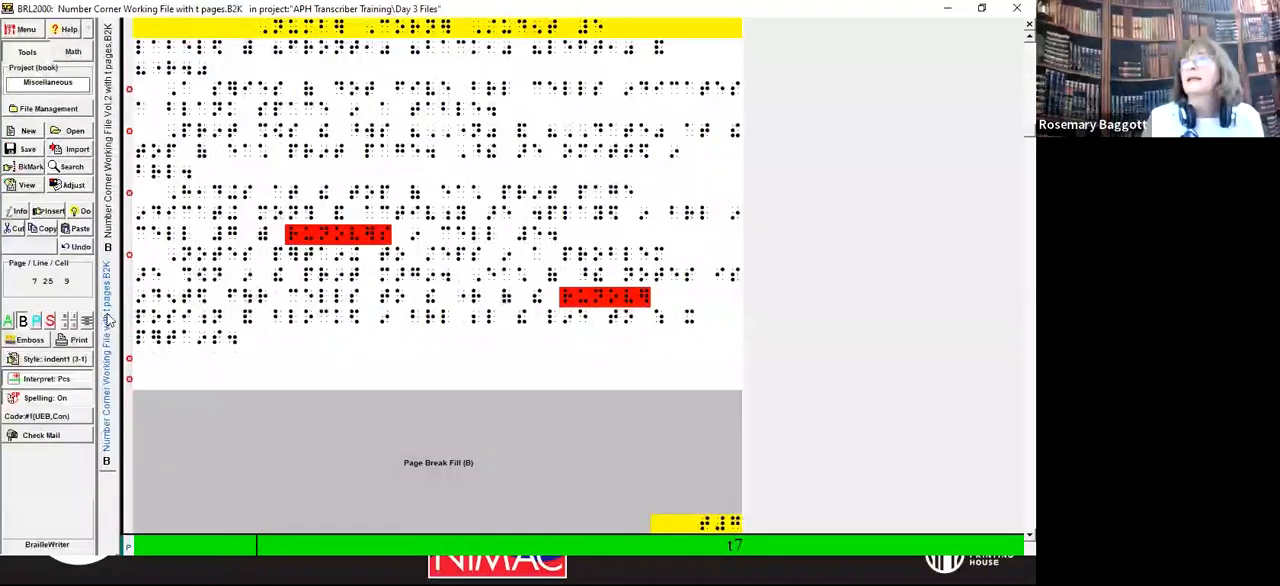
key(Page_Down)
key(Up)
key(Up)
key(Up)
key(Up)
key(Up)
key(Up)
key(Up)
key(Up)
key(Up)
key(Up)
key(Up)
key(Up)
key(Up)
key(Up)
key(Up)
key(Up)
key(Up)
key(Up)
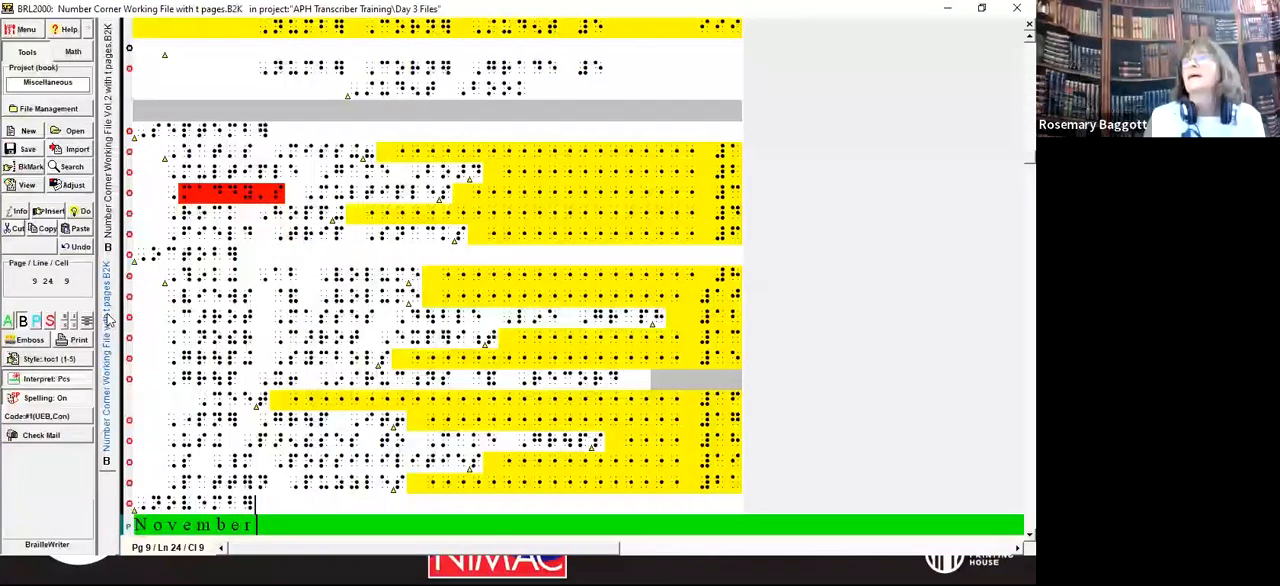
key(Up)
key(Up)
key(Up)
key(Up)
key(Down)
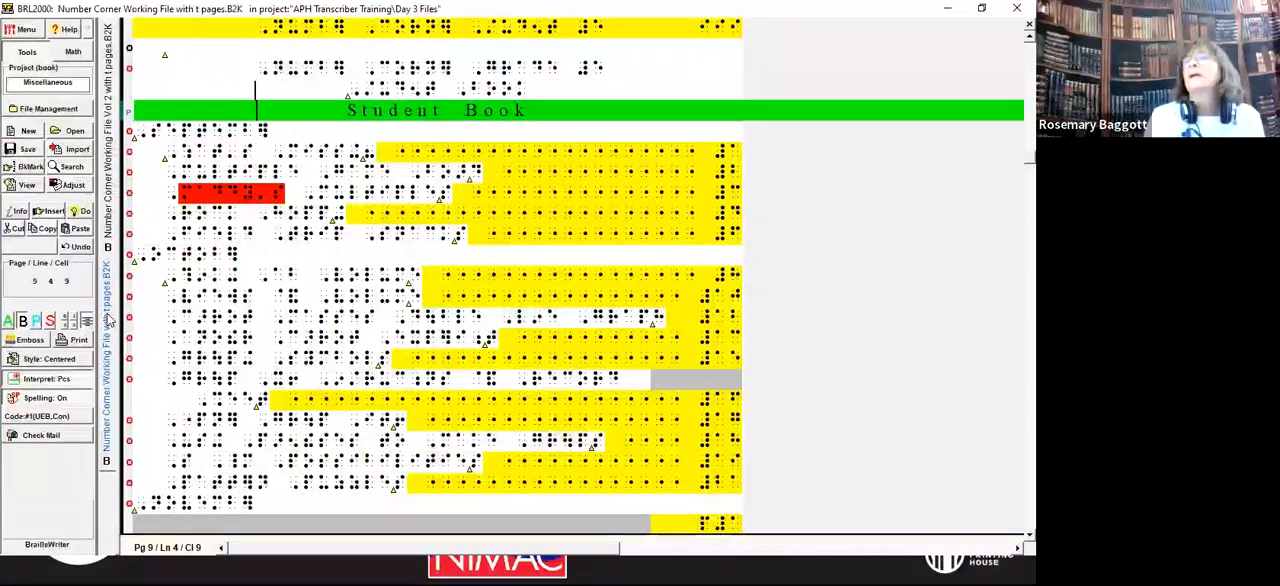
key(End)
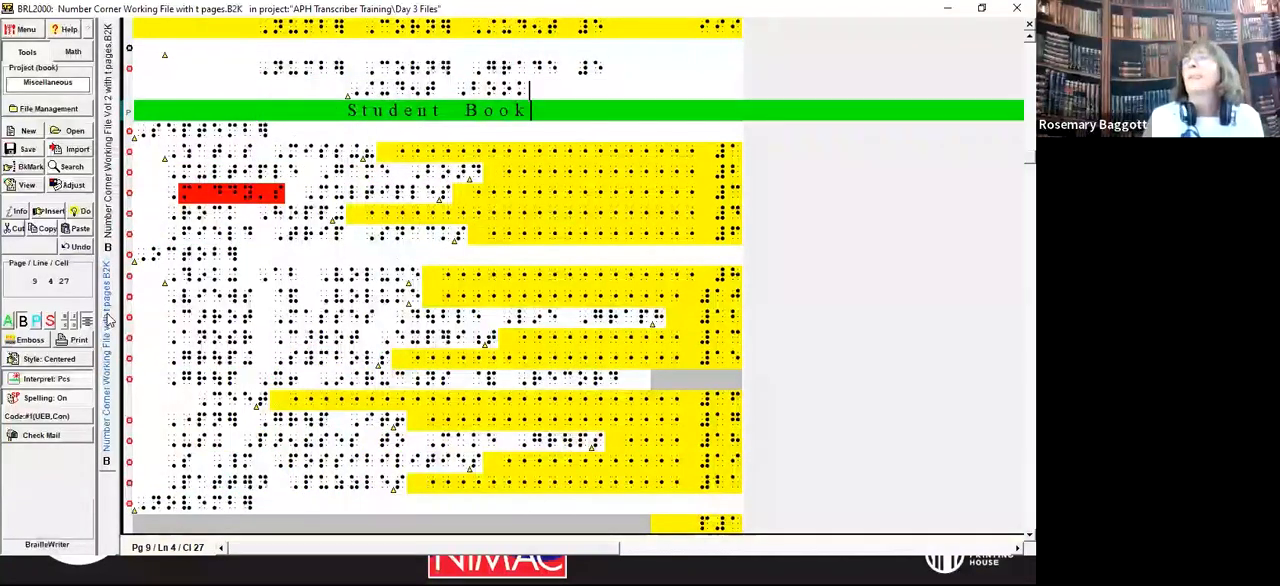
key(Return)
key(Return)
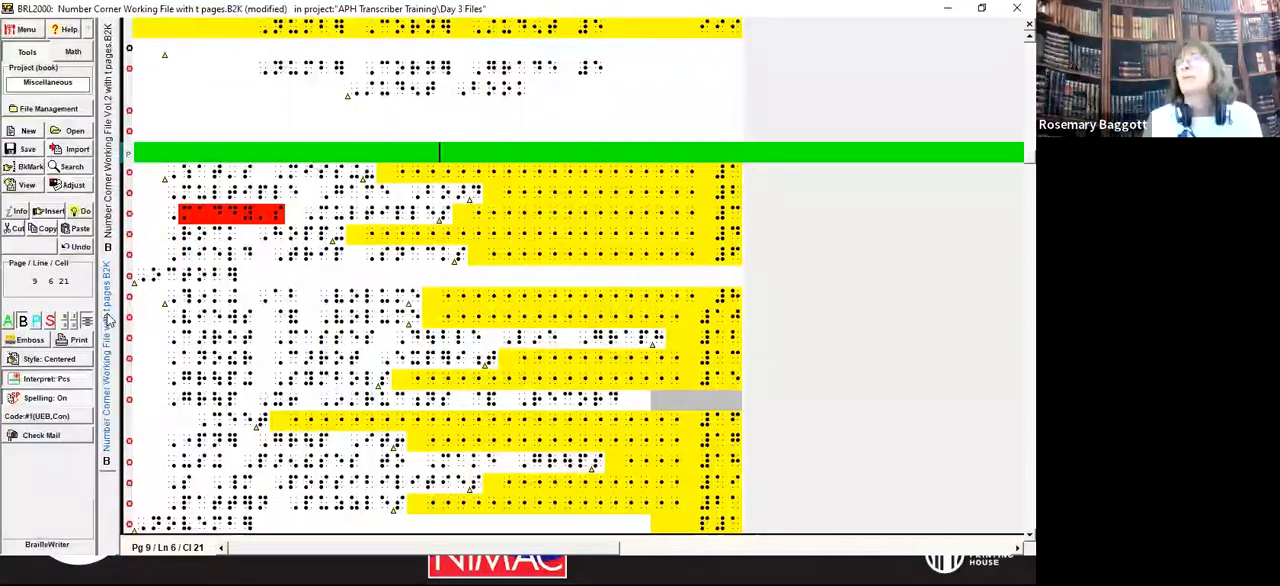
Step: Enter the centered heading Volume 1, enclosed in braille indicators, above the September entries
text(FVolum)
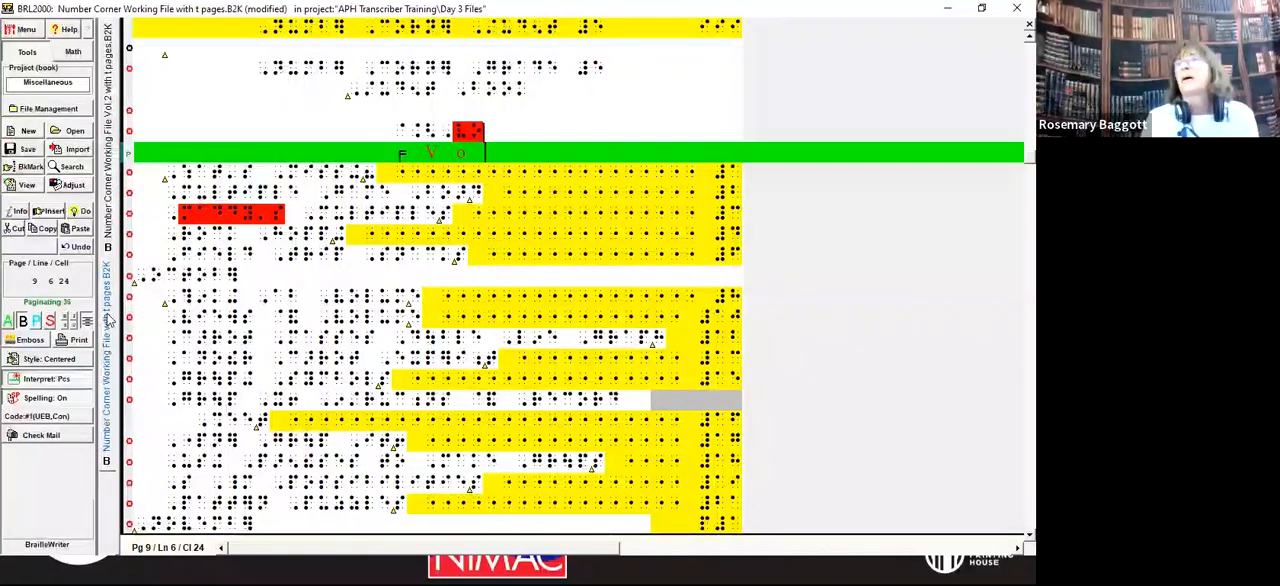
text( e#a@.>)
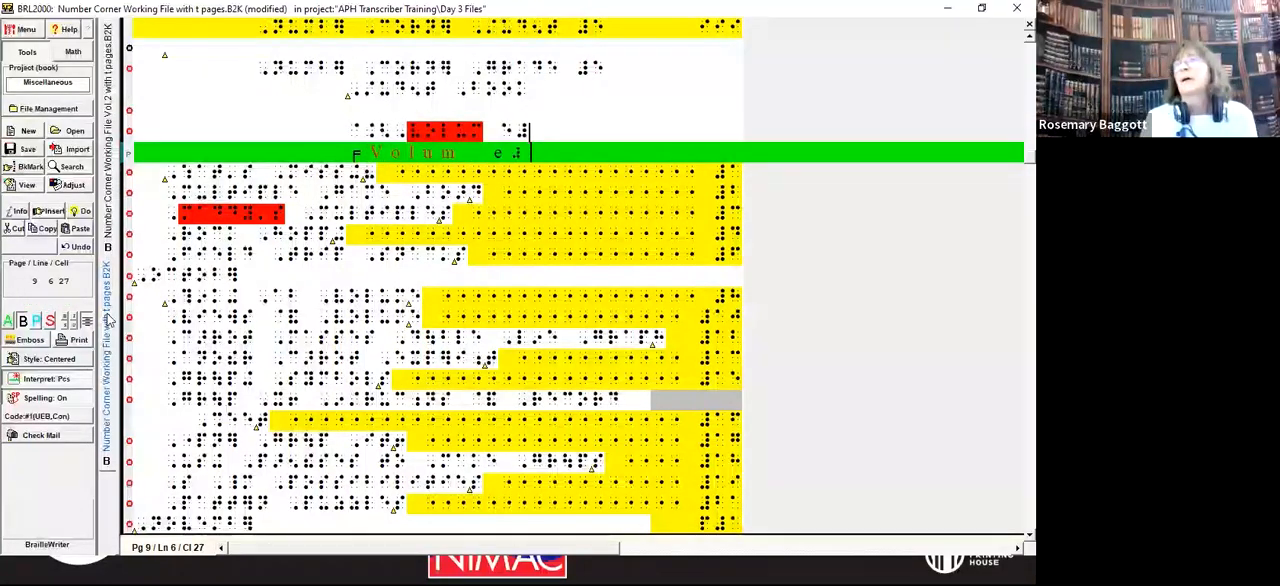
key(ctrl+Left)
key(ctrl+Left)
key(ctrl+Right)
text(e)
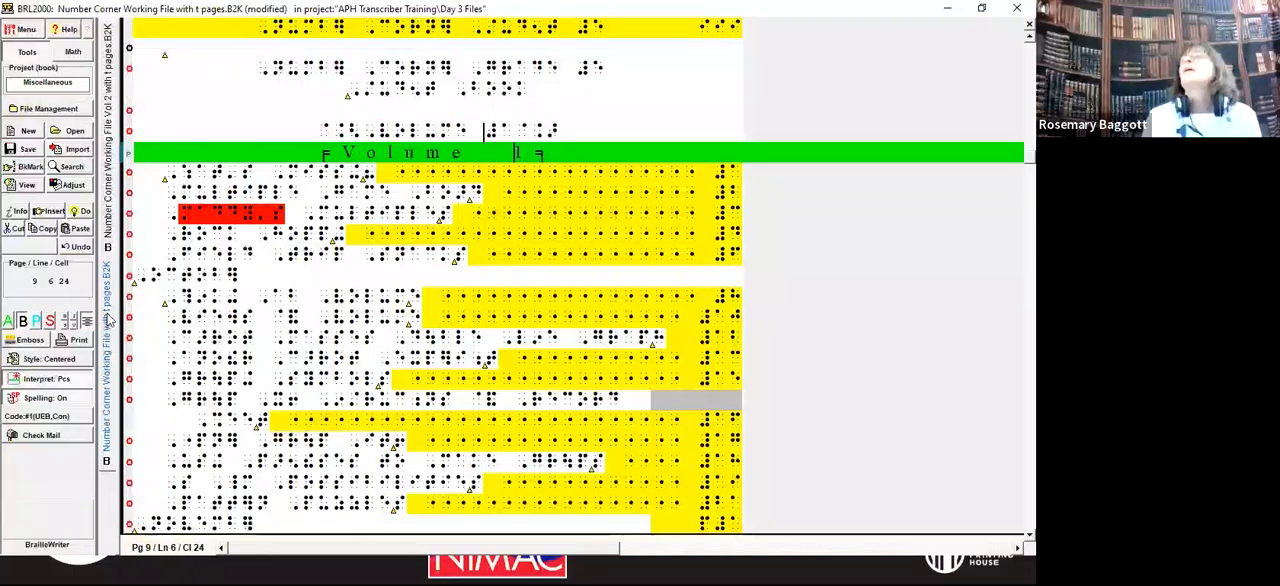
Step: Insert a new centered line above the November entries in volume 1's contents
key(Down)
key(Down)
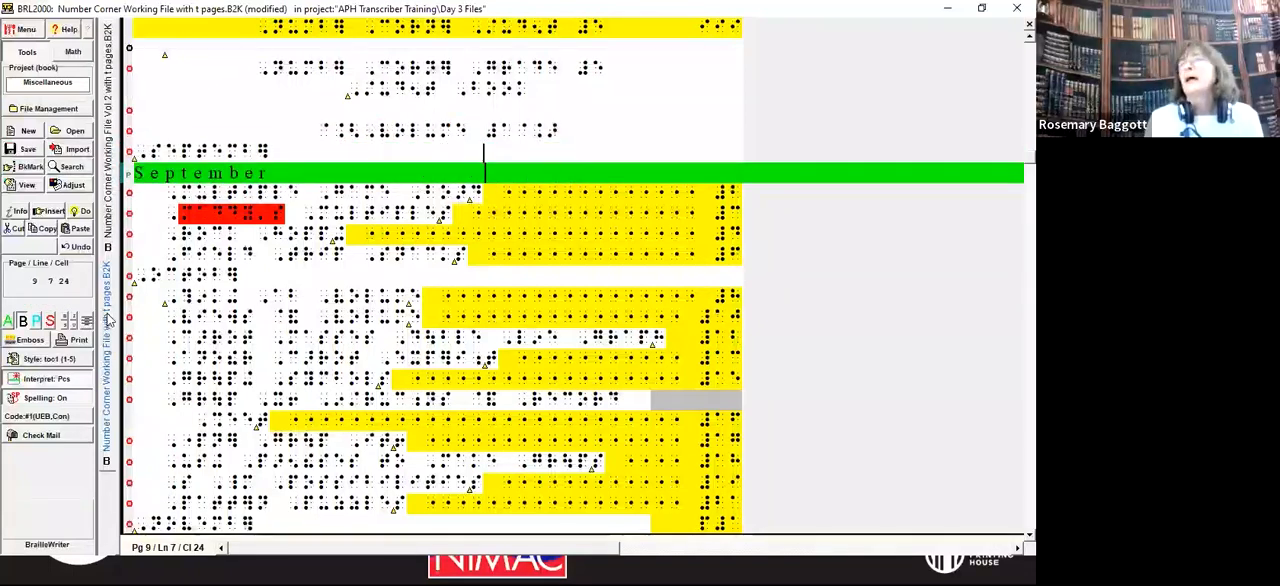
key(Home)
key(Down)
key(Down)
key(Down)
key(Down)
key(Down)
key(Down)
key(Down)
key(Down)
key(Down)
key(Down)
key(Down)
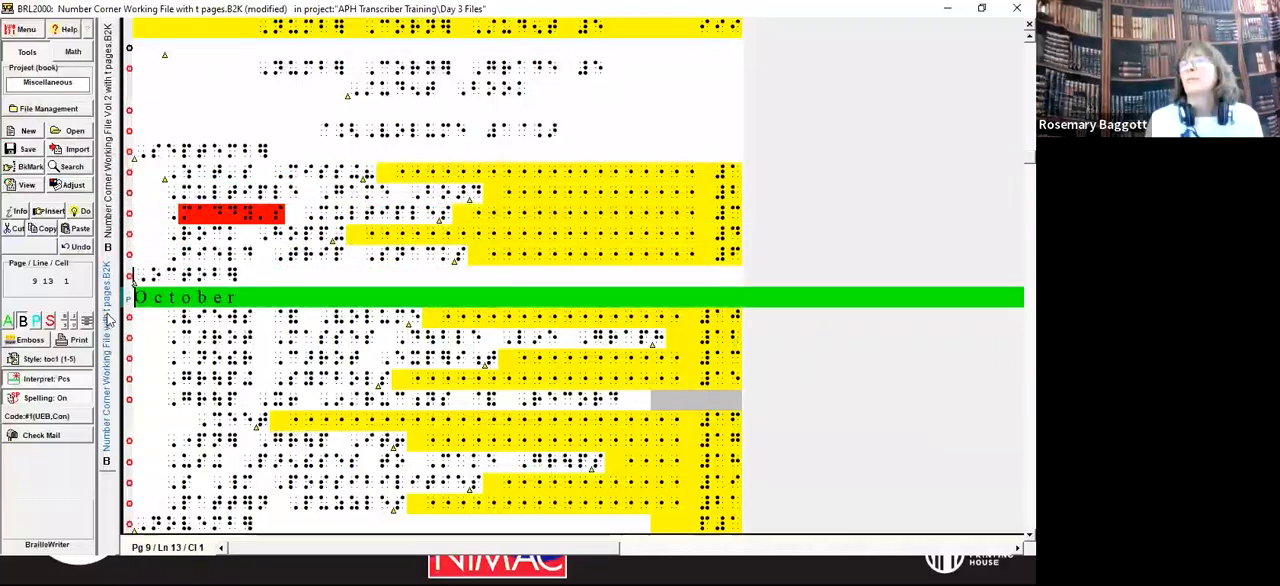
key(Down)
key(Down)
key(Down)
key(Down)
key(Down)
key(Down)
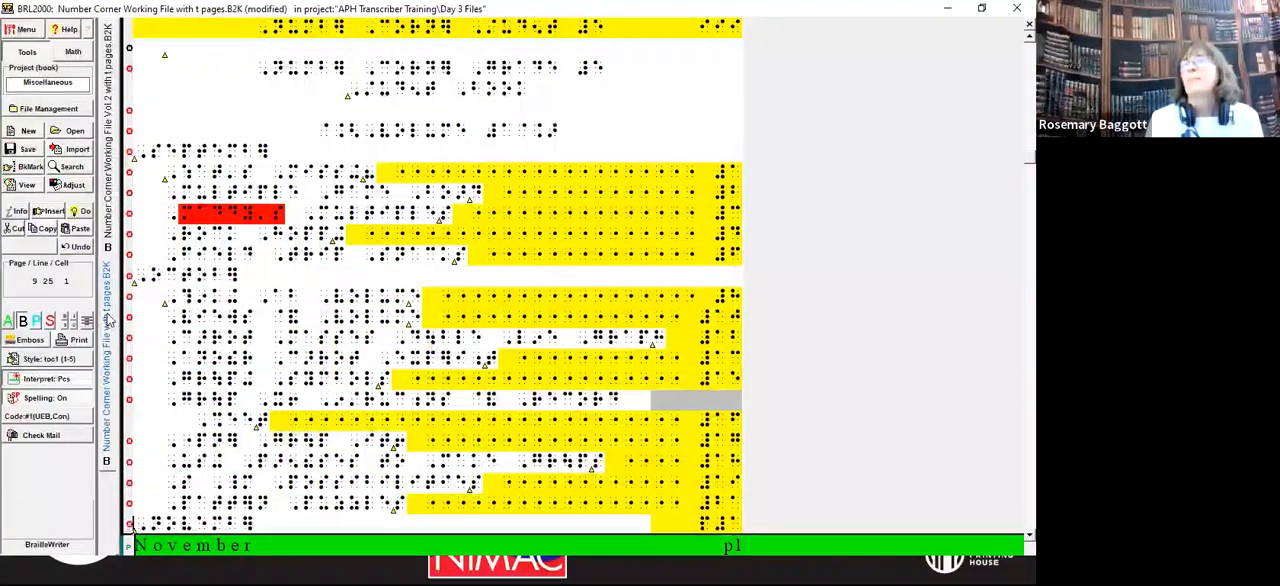
key(Down)
key(Down)
key(Down)
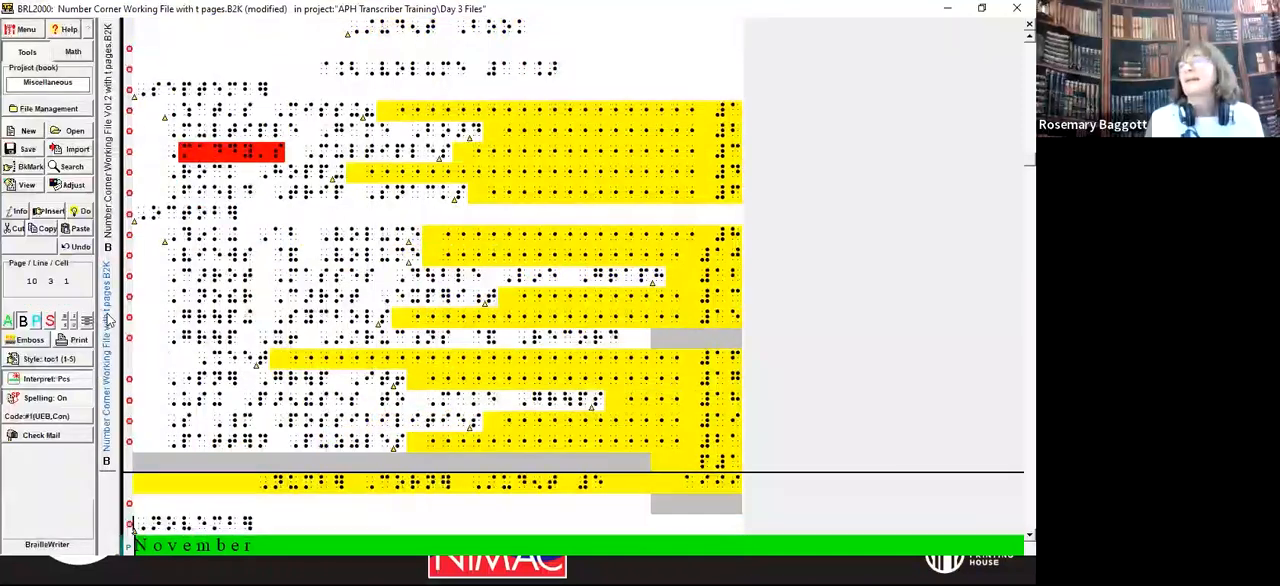
key(Return)
key(Up)
key(alt+c)
Step: Enter the heading Other Volumes, enclosed in braille indicators, above November
text(@.<,o)
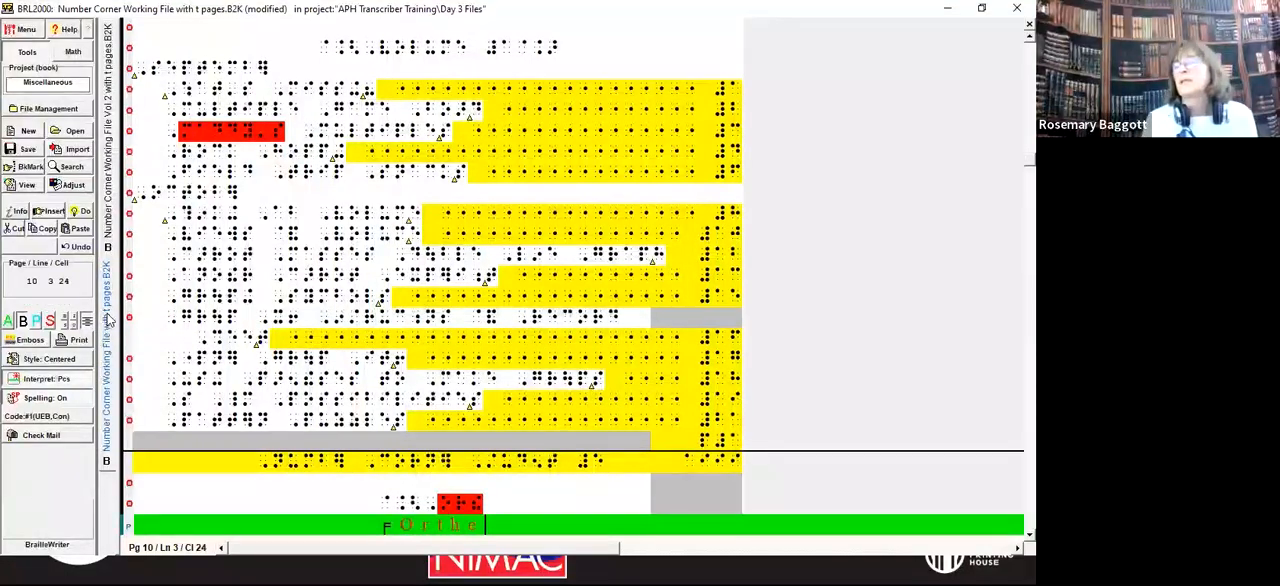
text(?])
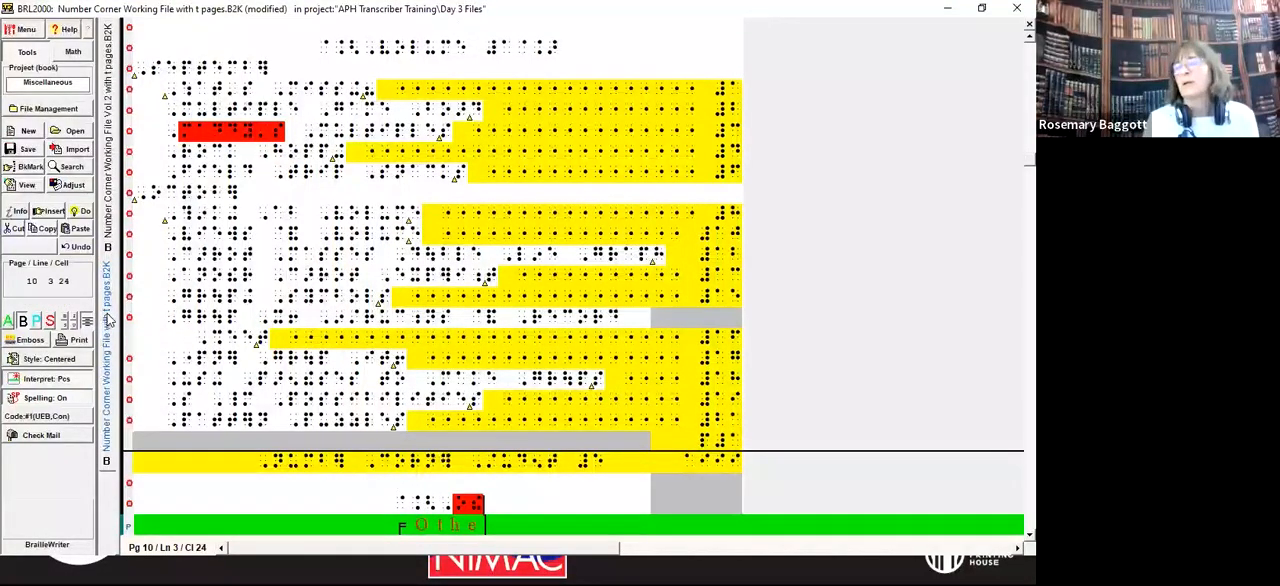
text( ,volumes)
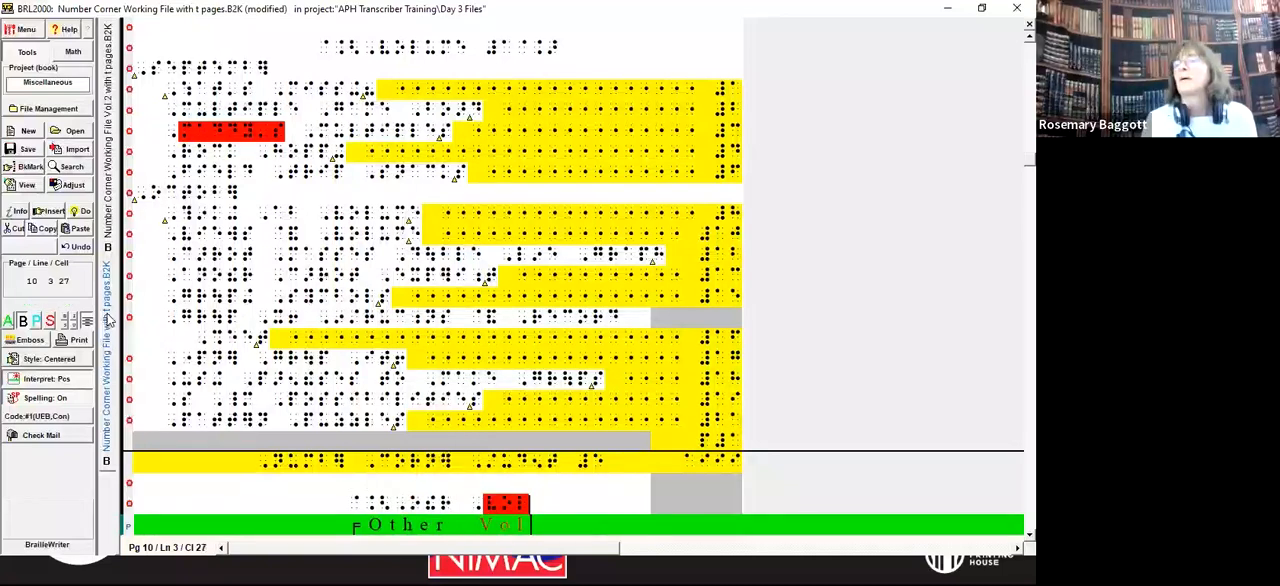
text(@.>)
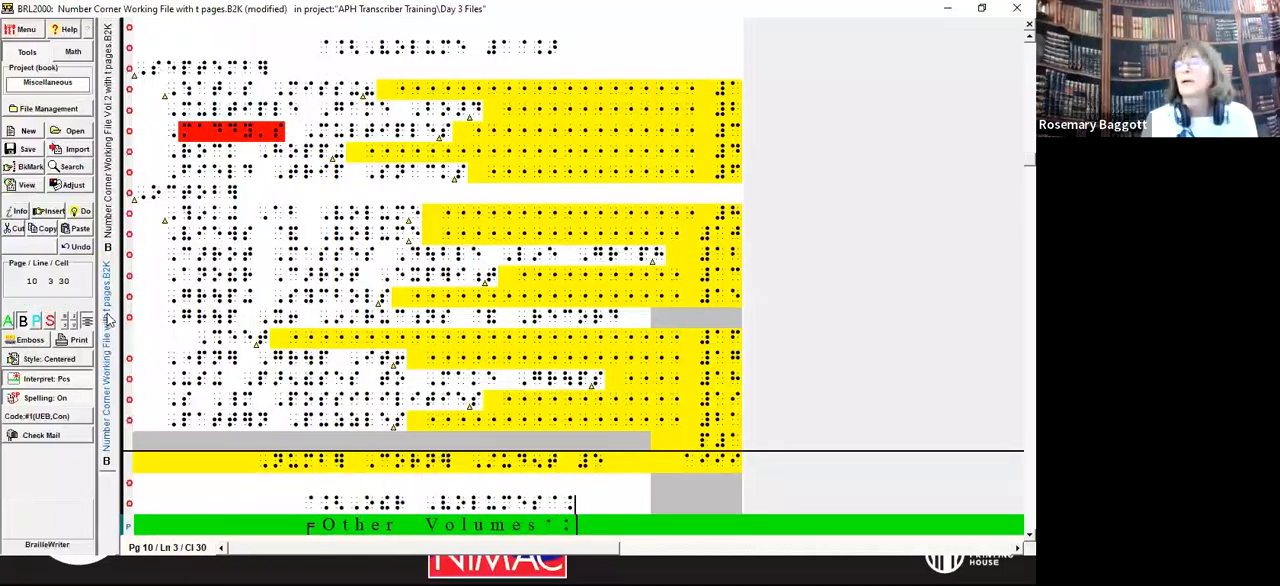
Step: Examine the contents entries below the Other Volumes heading, from November through January
key(Down)
key(Down)
key(Down)
key(Down)
key(Down)
key(Down)
key(Down)
key(Down)
key(Down)
key(Down)
key(Down)
key(Down)
key(Down)
key(Down)
key(Down)
key(Down)
key(Down)
key(Down)
key(Down)
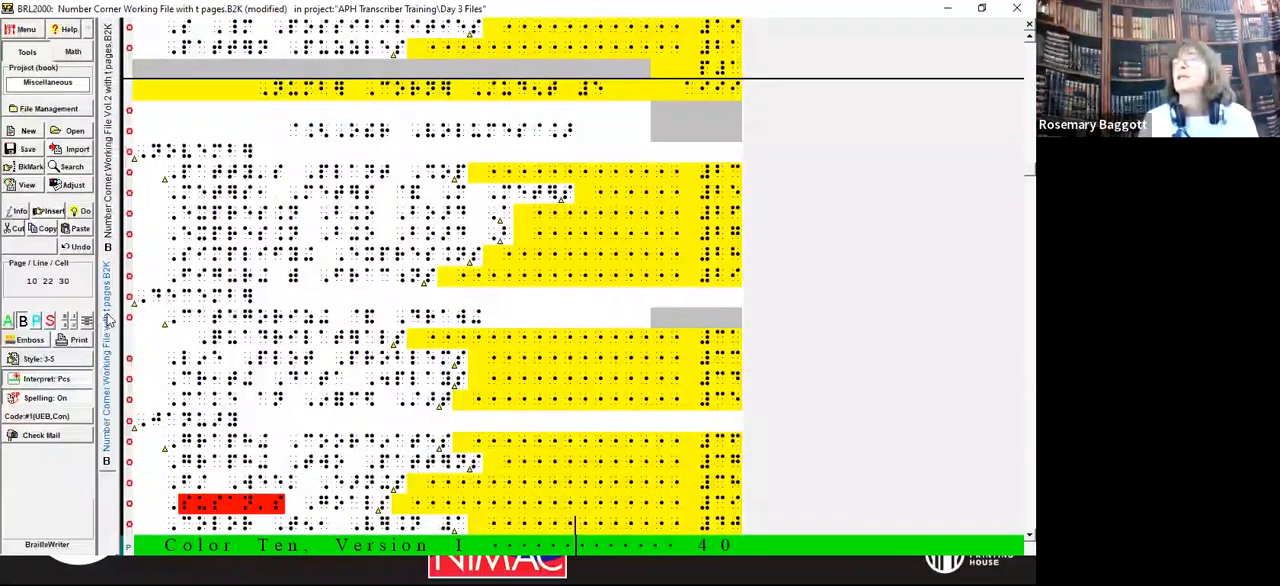
key(Up)
key(Up)
key(Up)
key(Up)
key(Up)
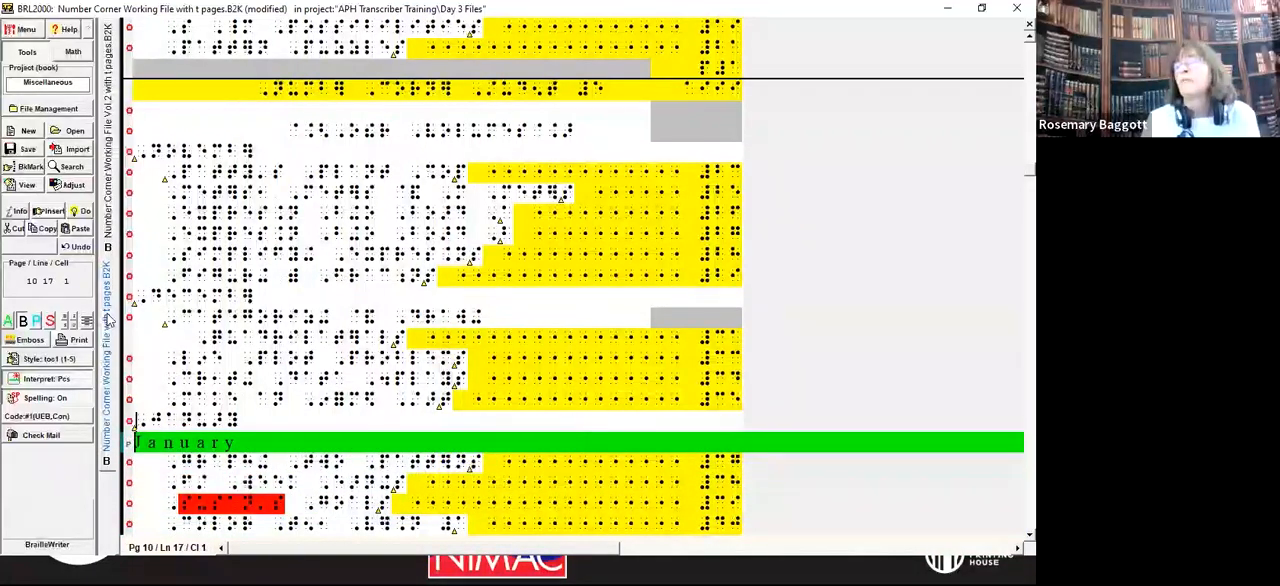
key(Up)
key(Up)
key(Up)
key(Up)
key(Up)
key(Up)
key(Up)
key(Up)
key(Up)
key(Up)
key(Up)
key(Up)
key(Up)
key(Up)
key(Up)
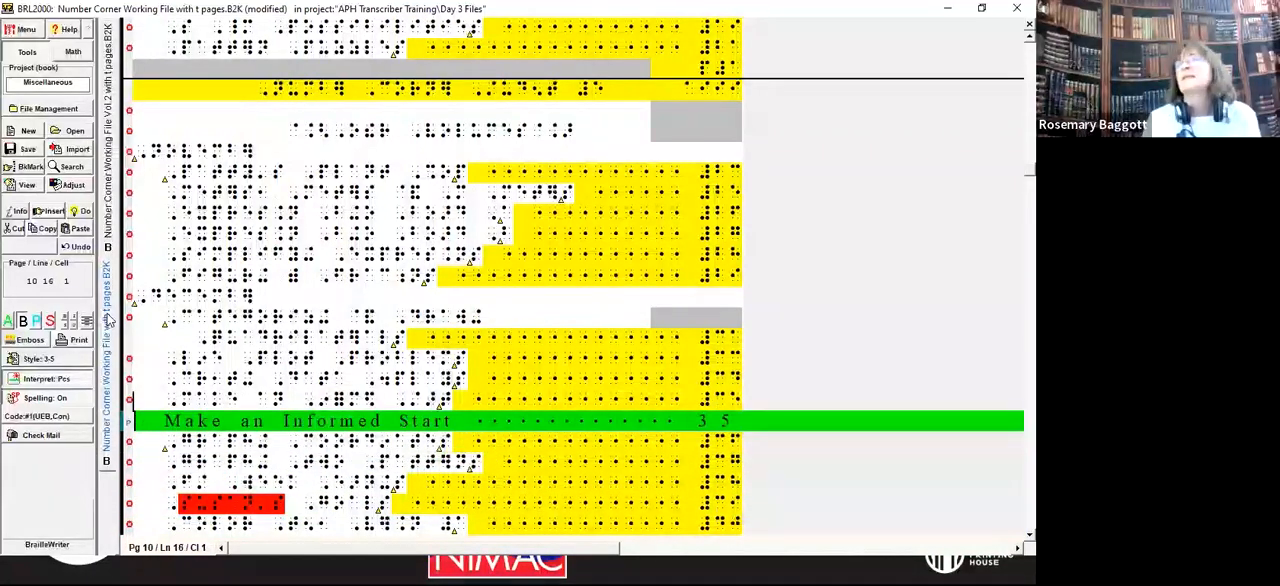
key(Down)
key(Down)
key(Down)
key(Down)
key(Down)
key(Down)
key(Down)
key(Down)
key(Down)
key(Down)
key(Down)
key(Down)
key(Down)
key(Down)
key(Down)
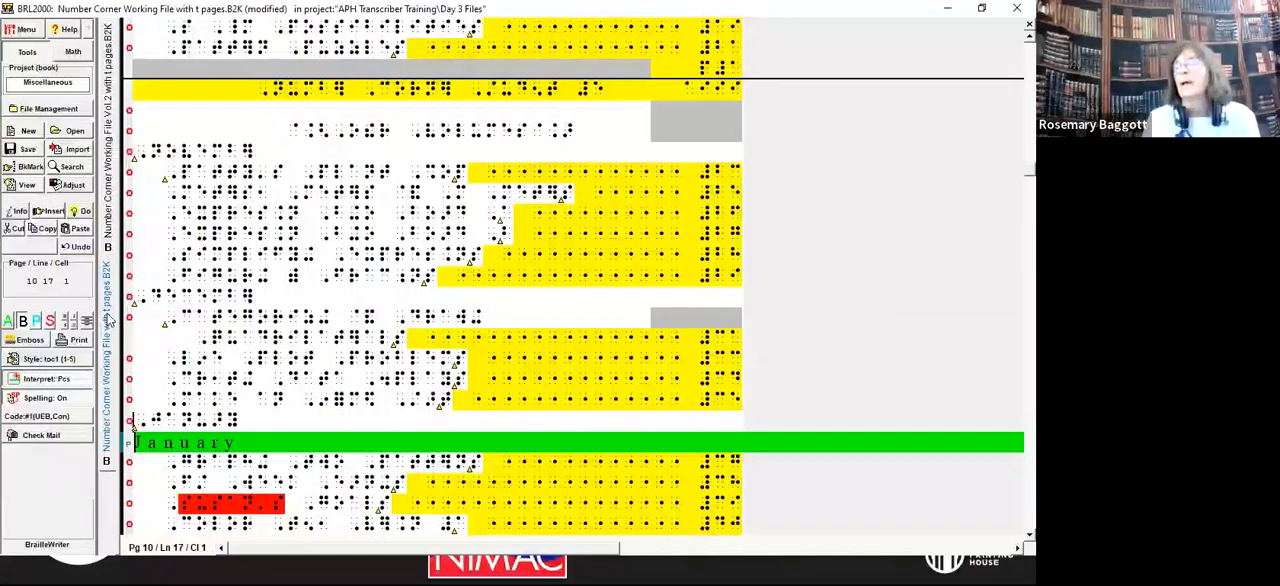
key(Down)
key(Down)
key(Down)
key(Down)
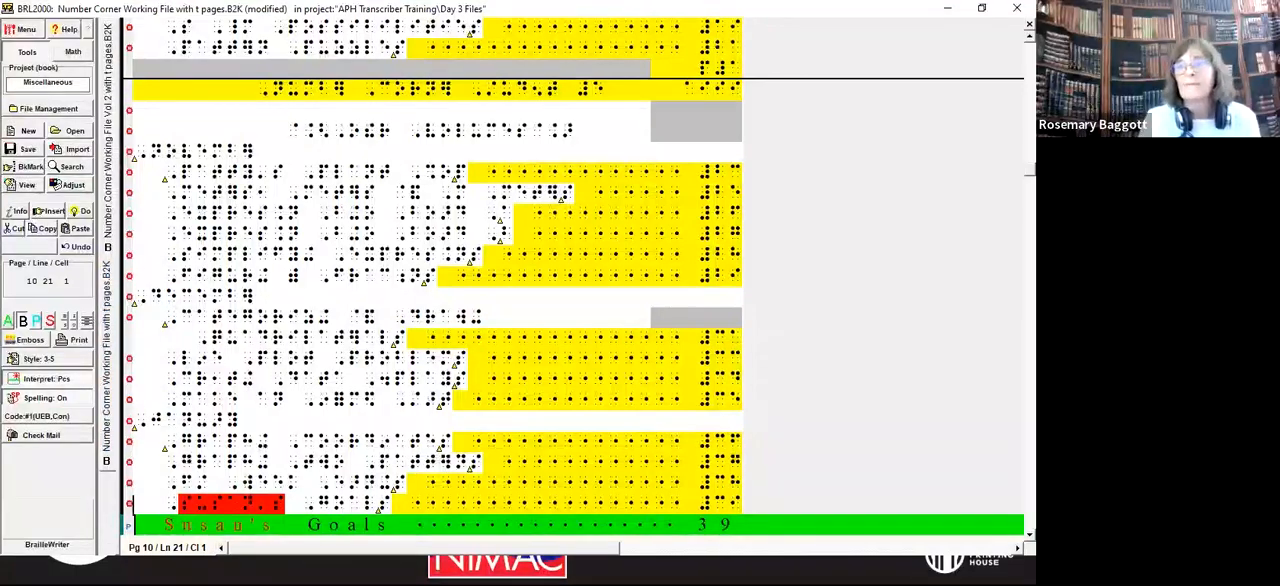
key(alt+Tab)
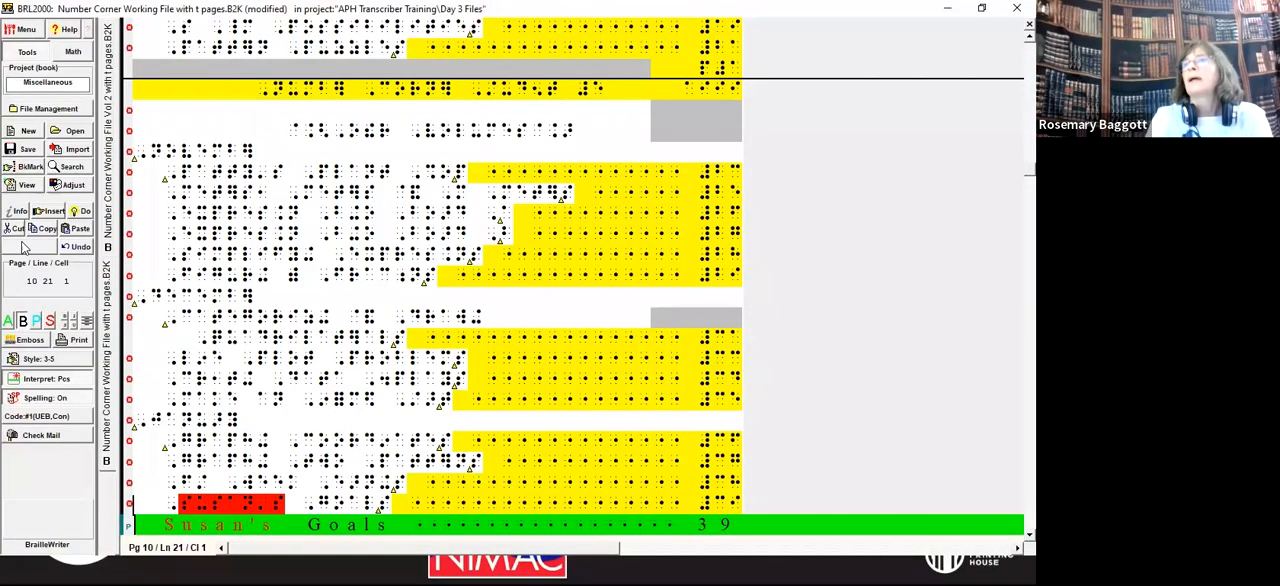
click(575, 245)
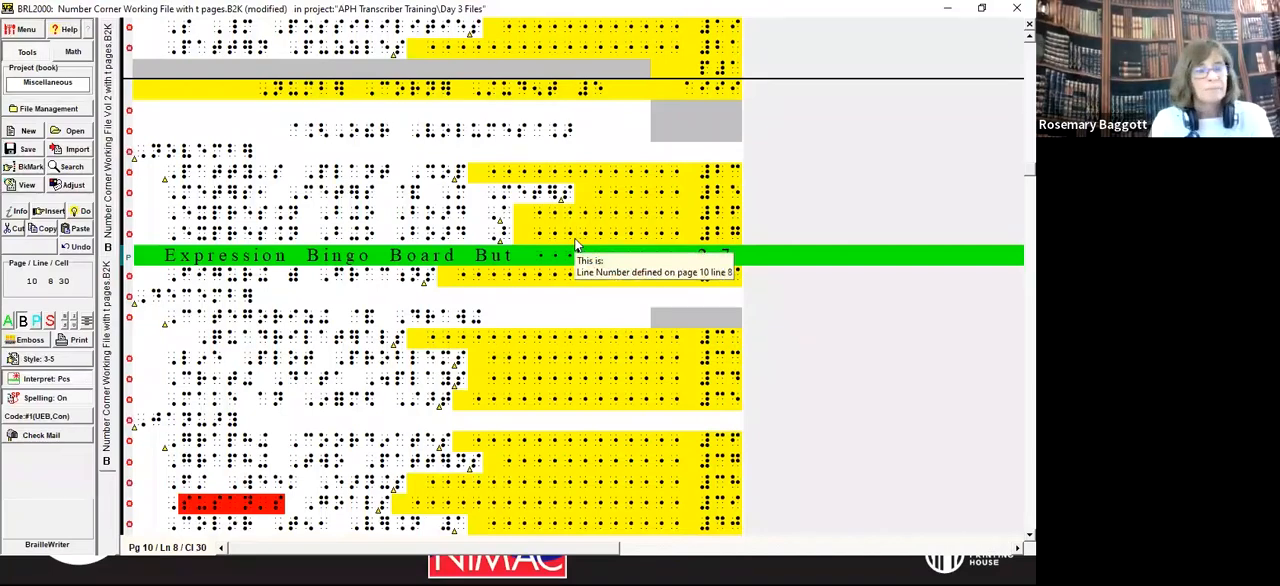
Step: Examine volume 1's preliminary pages from the title page onward and locate the blank page ahead of the contents
key(ctrl+Home)
key(Page_Down)
key(Page_Down)
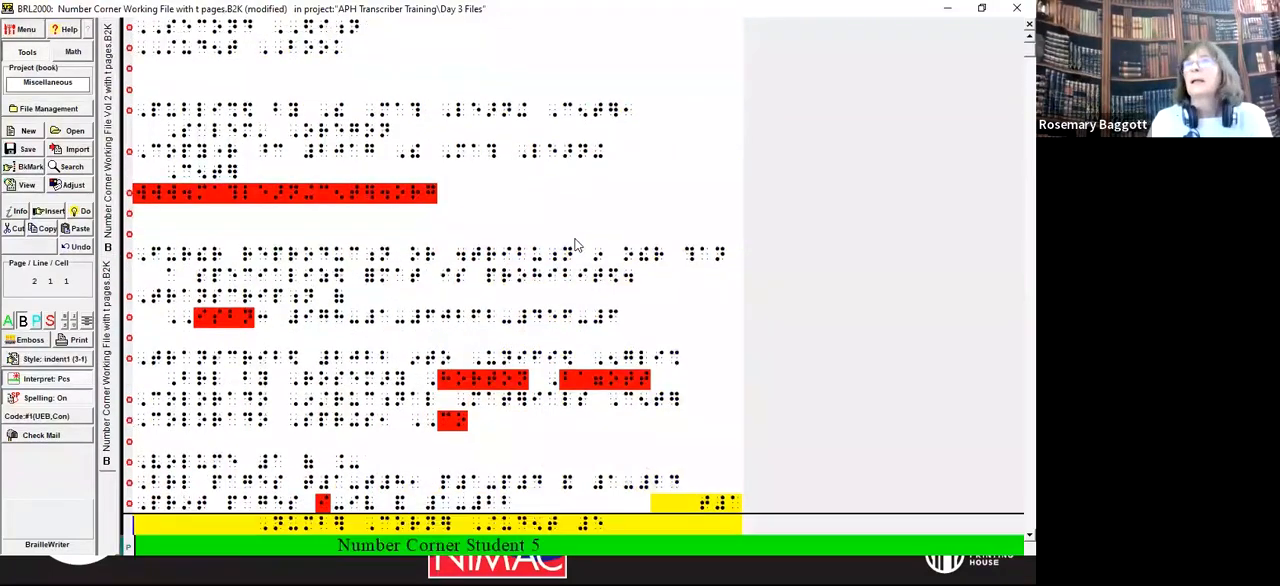
key(Page_Down)
key(Page_Down)
key(Page_Down)
key(Page_Down)
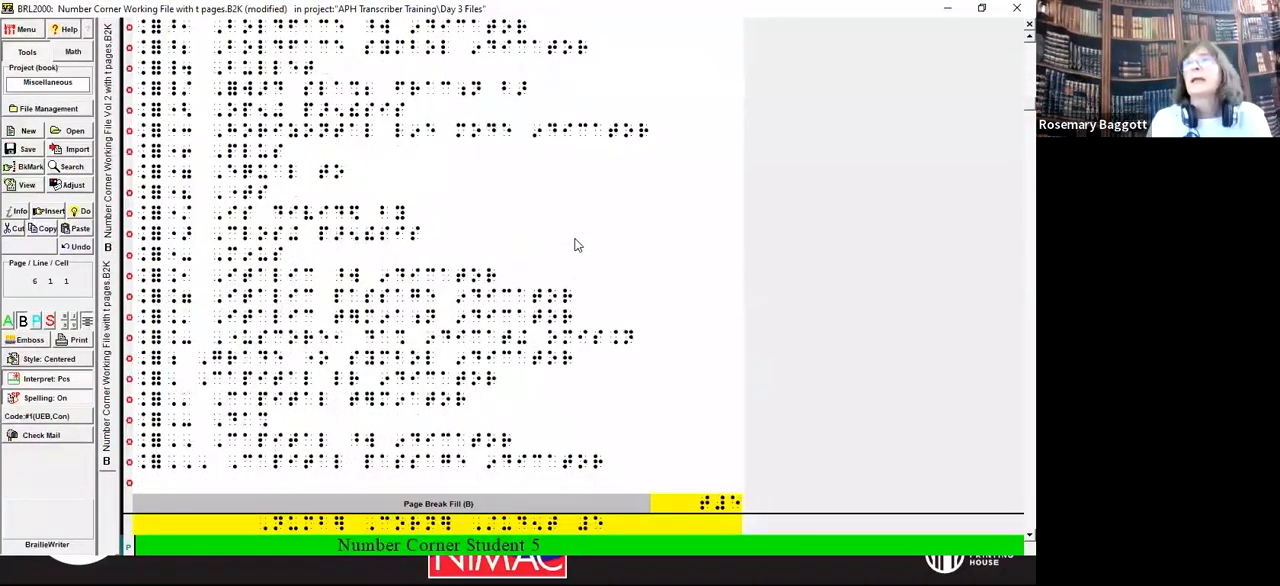
key(Page_Down)
key(Page_Down)
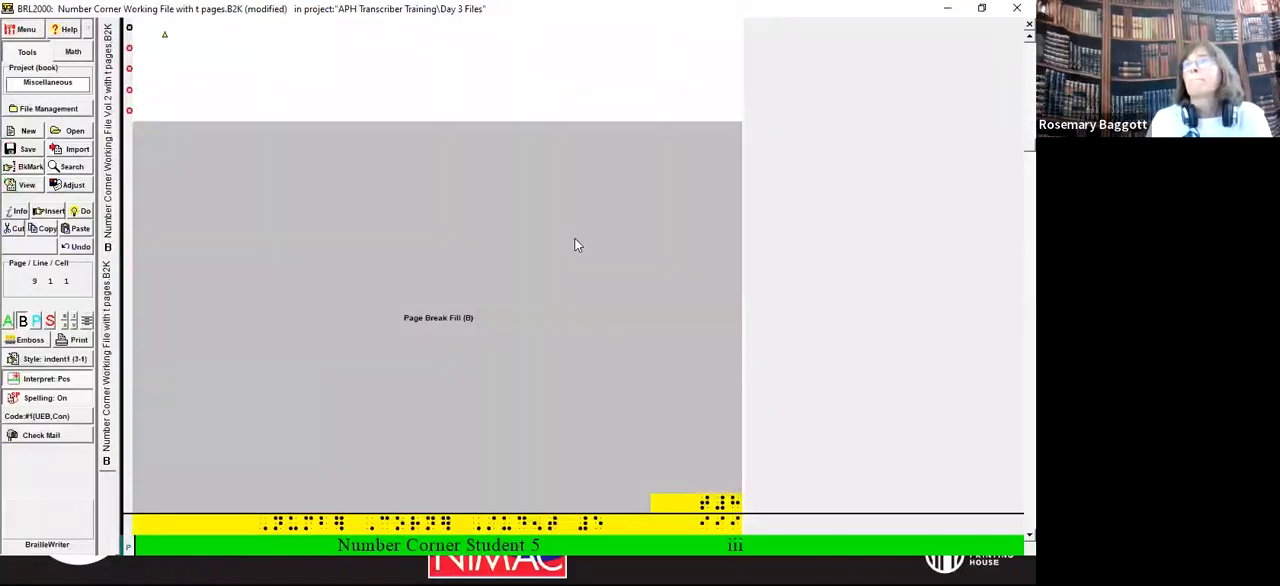
key(Page_Down)
key(Page_Down)
key(Page_Down)
key(Page_Down)
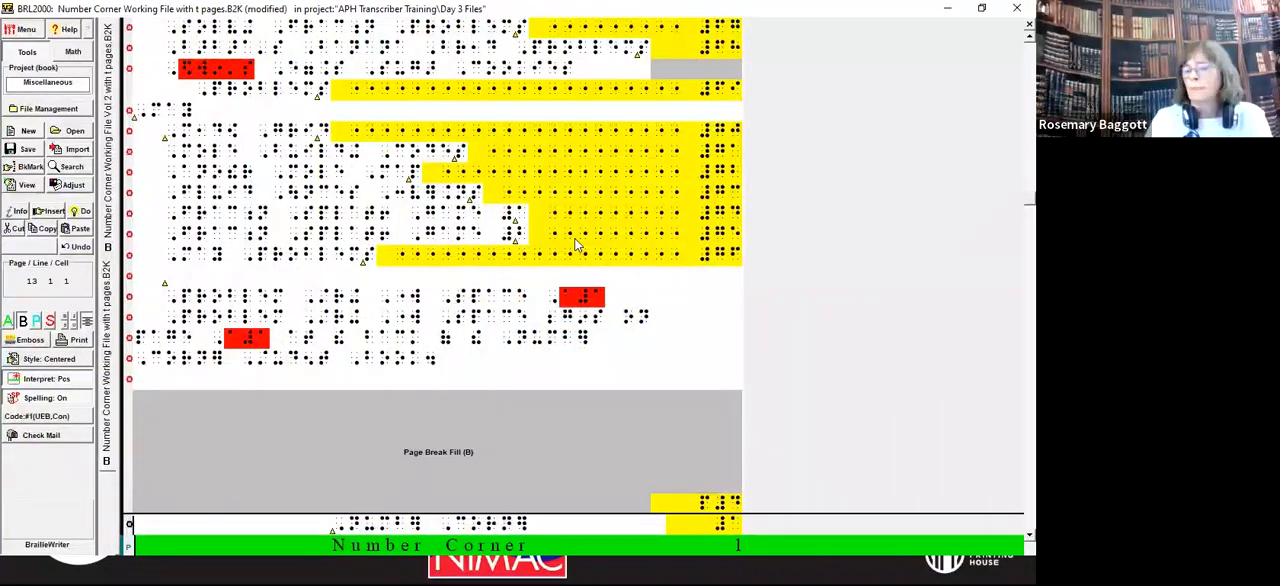
key(ctrl+Home)
key(Page_Down)
key(Page_Down)
key(Page_Down)
key(Page_Down)
key(Page_Down)
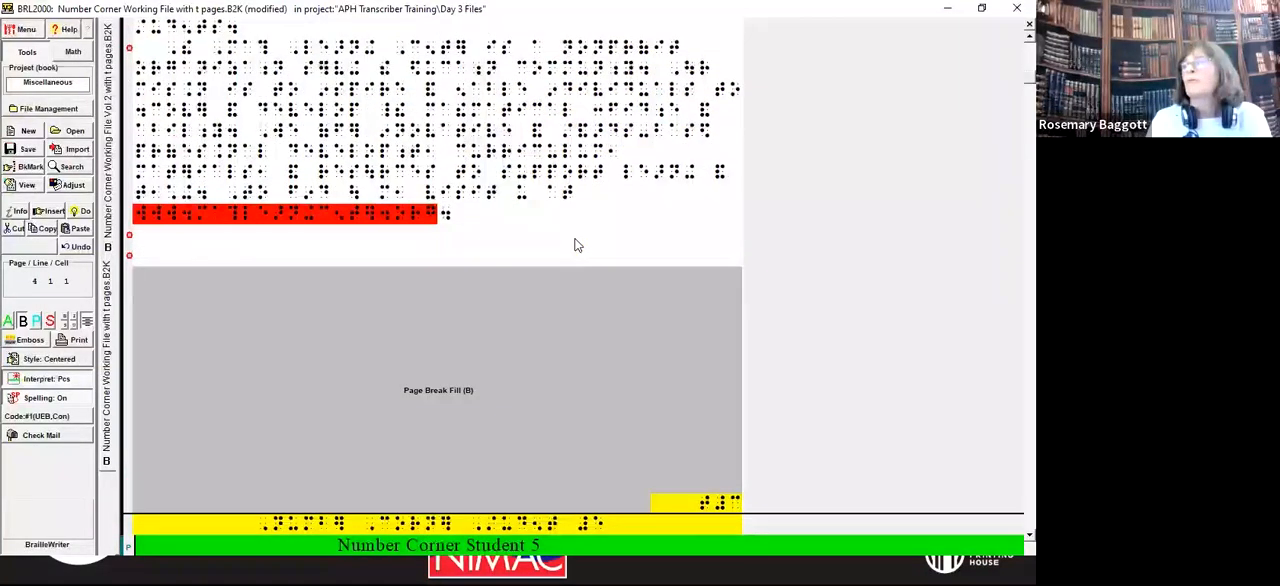
key(Page_Down)
key(Page_Down)
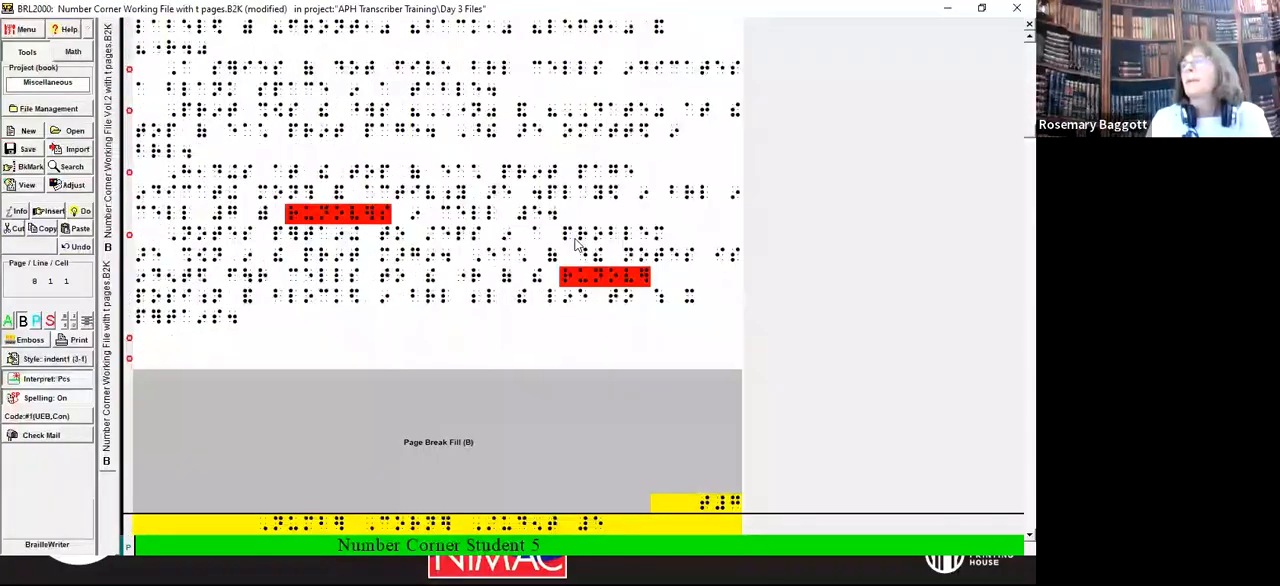
Step: Remove the page break that starts the blank page before the contents and add a blank line there
key(Down)
key(Down)
key(Down)
key(Down)
key(Down)
key(Down)
key(Down)
key(Down)
key(Down)
key(Down)
key(Down)
key(Down)
key(Down)
key(Down)
key(Down)
key(Down)
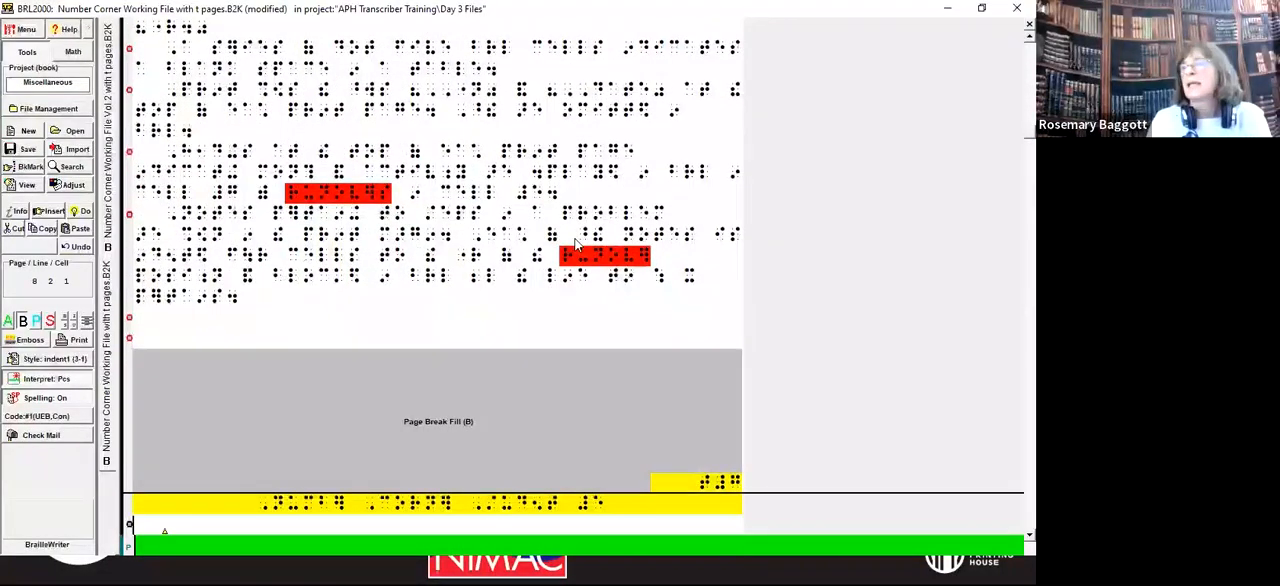
key(Up)
key(Up)
key(Up)
key(Up)
key(Up)
key(Up)
key(Up)
key(Up)
key(Up)
key(Up)
key(Up)
key(Up)
key(Up)
key(Up)
key(Up)
key(Up)
key(Up)
key(Down)
key(Up)
key(Up)
key(Up)
key(Up)
key(Up)
key(Up)
key(Up)
key(Up)
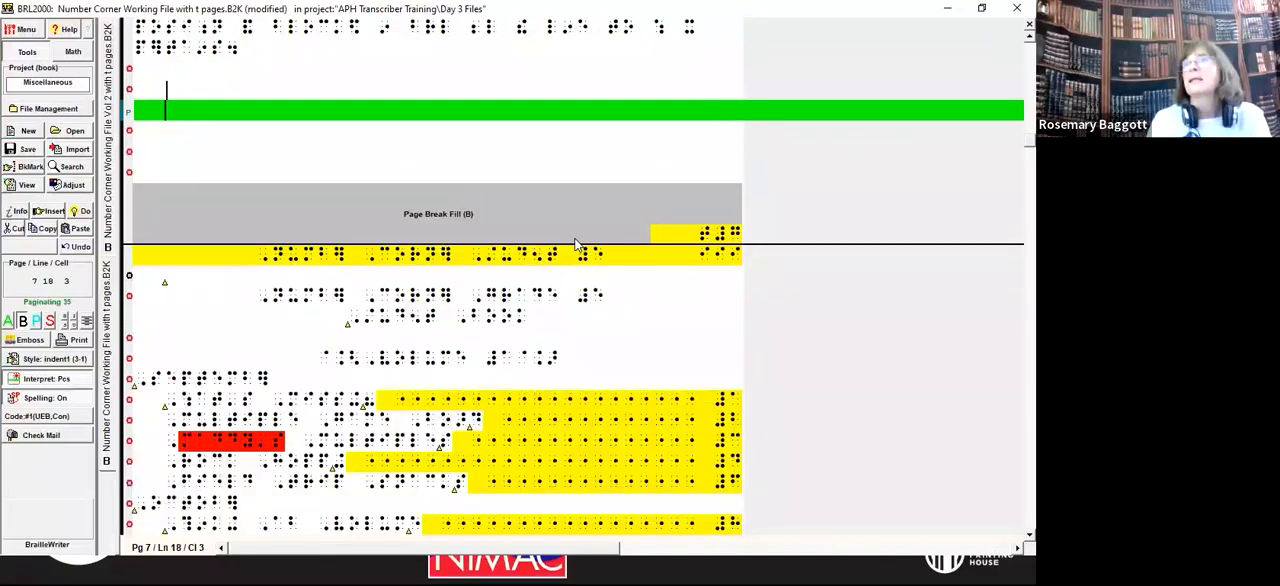
key(Return)
key(Return)
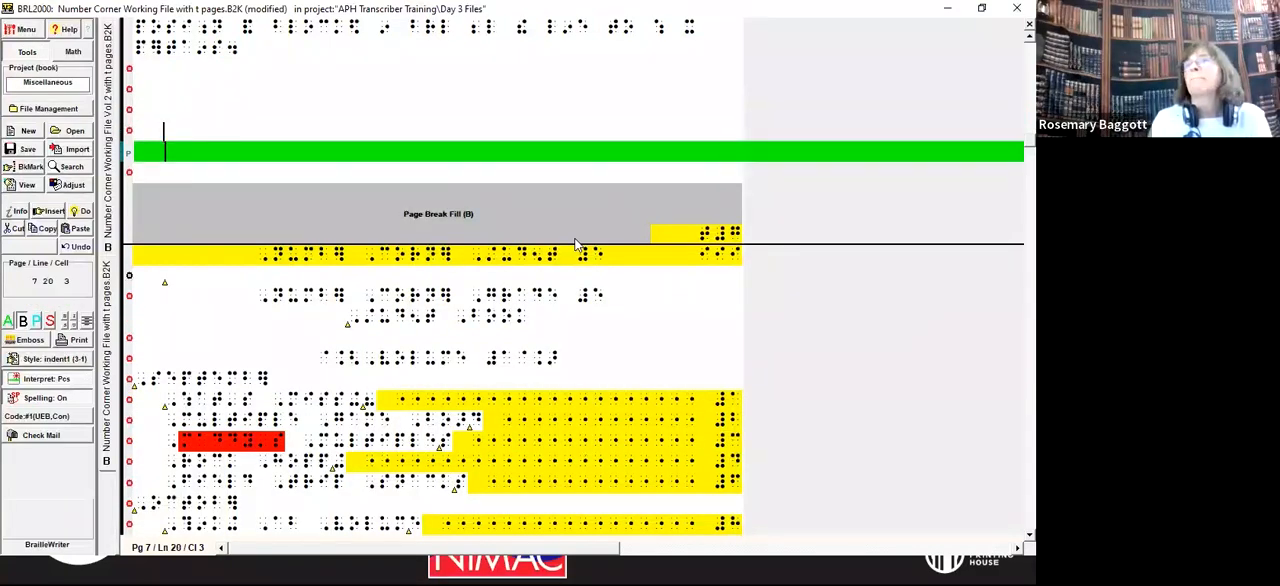
key(BackSpace)
key(BackSpace)
key(Return)
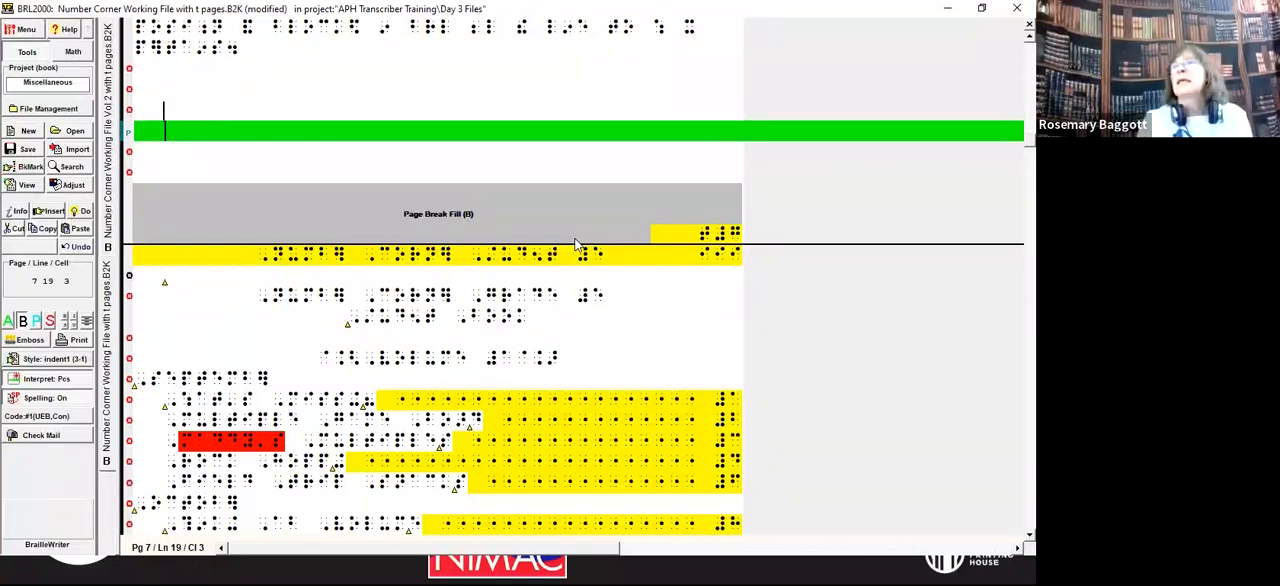
Step: Add a page break to the next page before the contents with the running head hidden
mouse_move(731, 237)
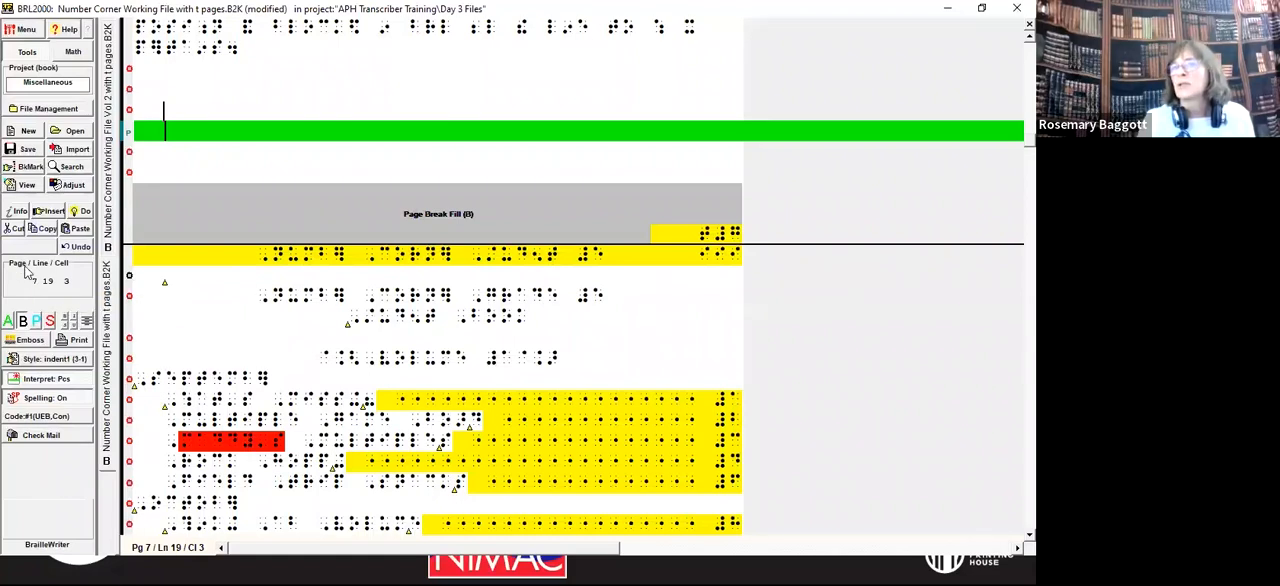
click(197, 110)
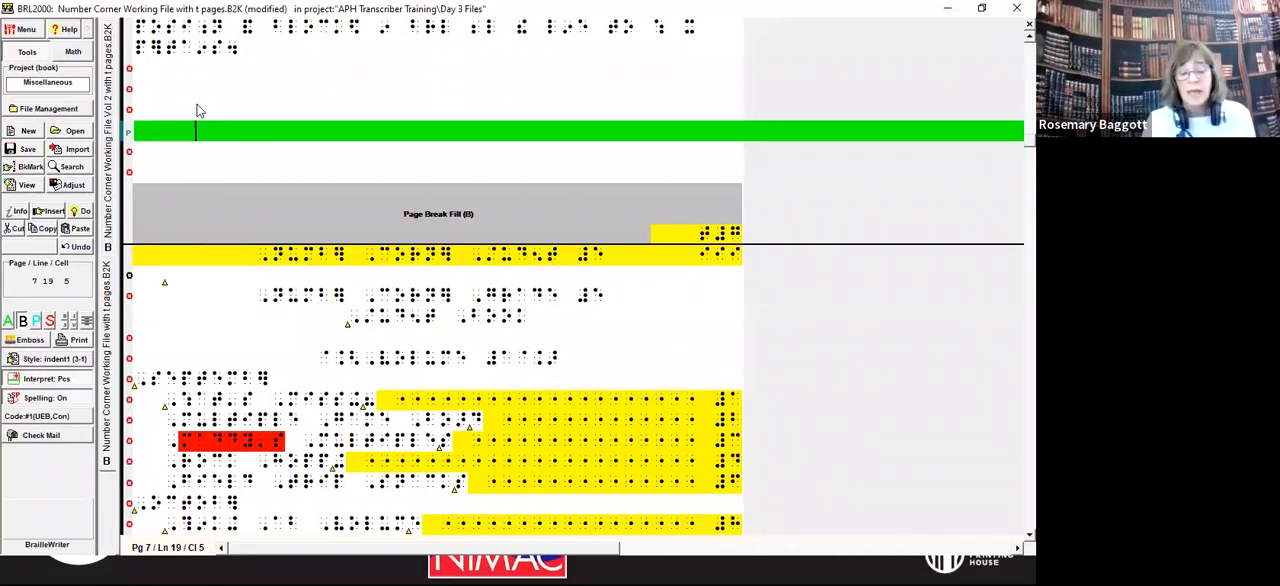
key(alt+d)
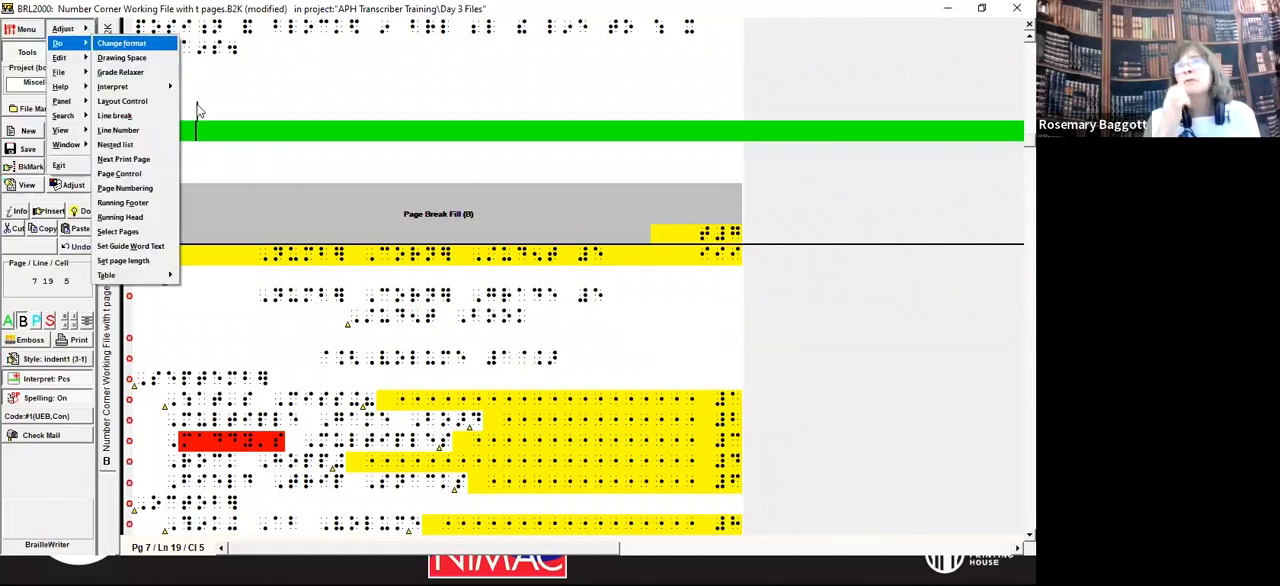
key(p)
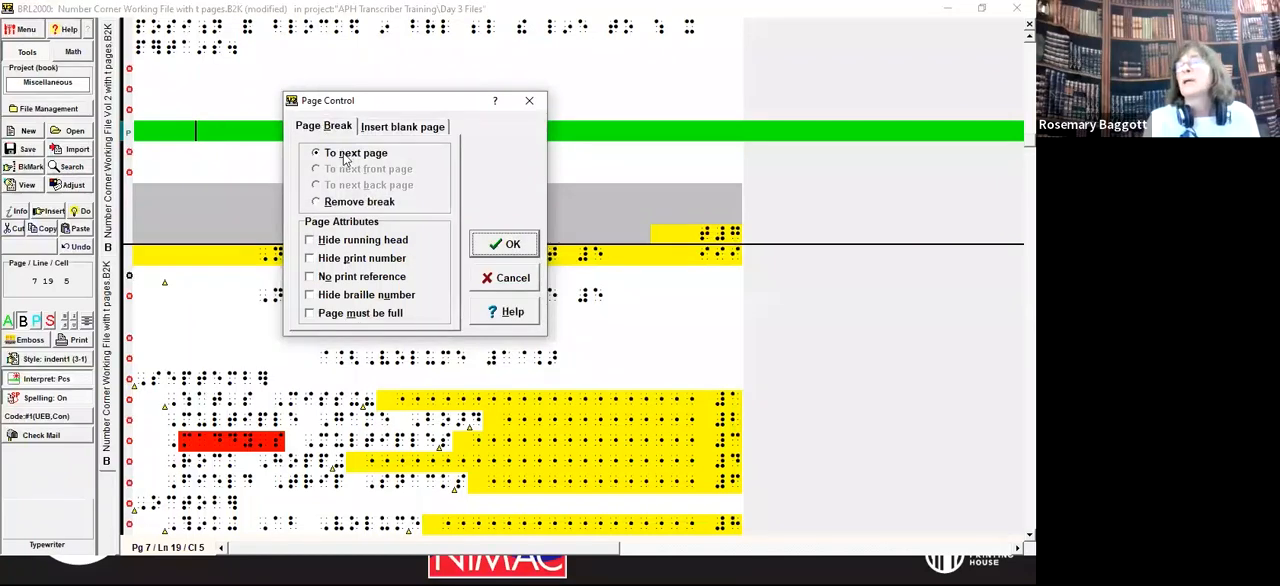
click(310, 241)
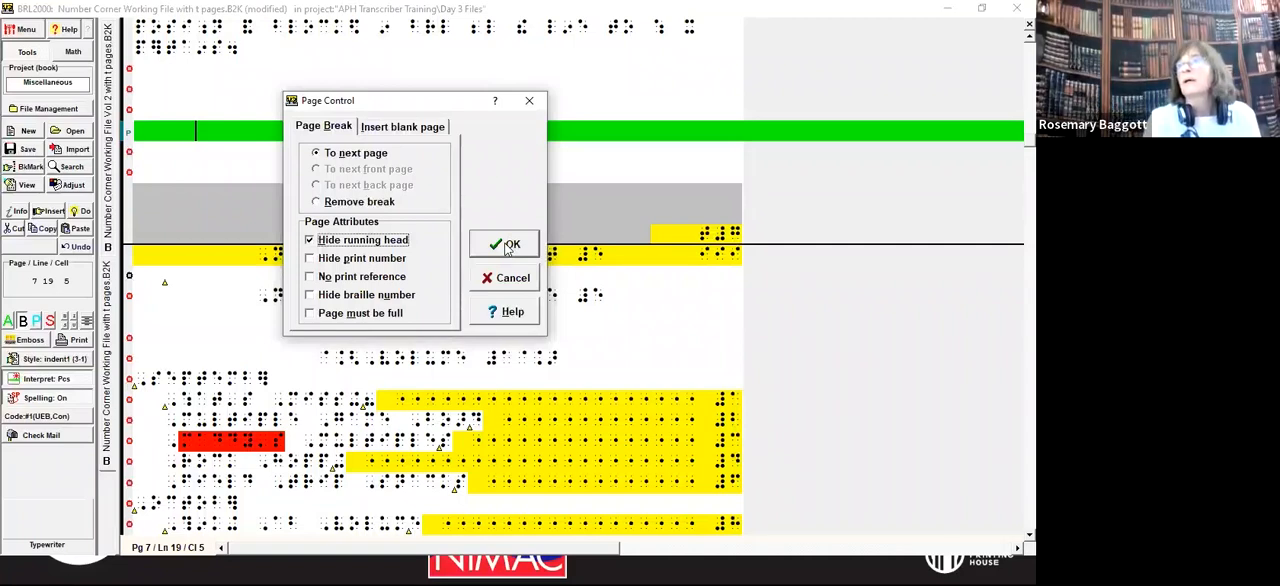
click(507, 246)
Step: Check the layout of the blank page and the following contents page down to September
key(Down)
key(Down)
key(Down)
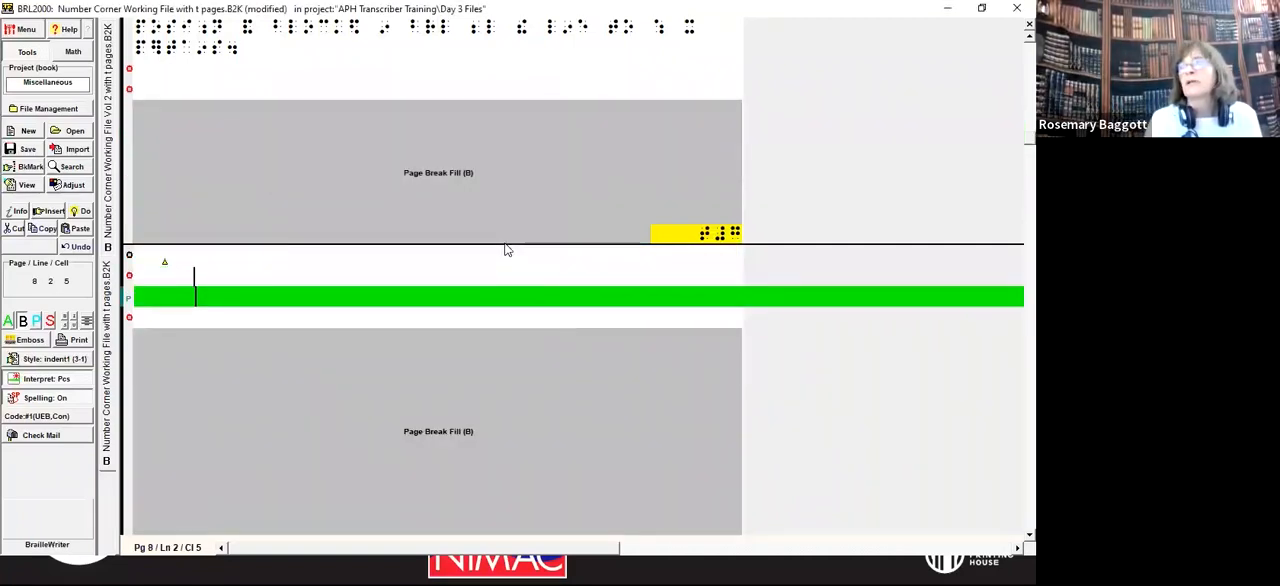
key(Up)
key(Up)
key(Up)
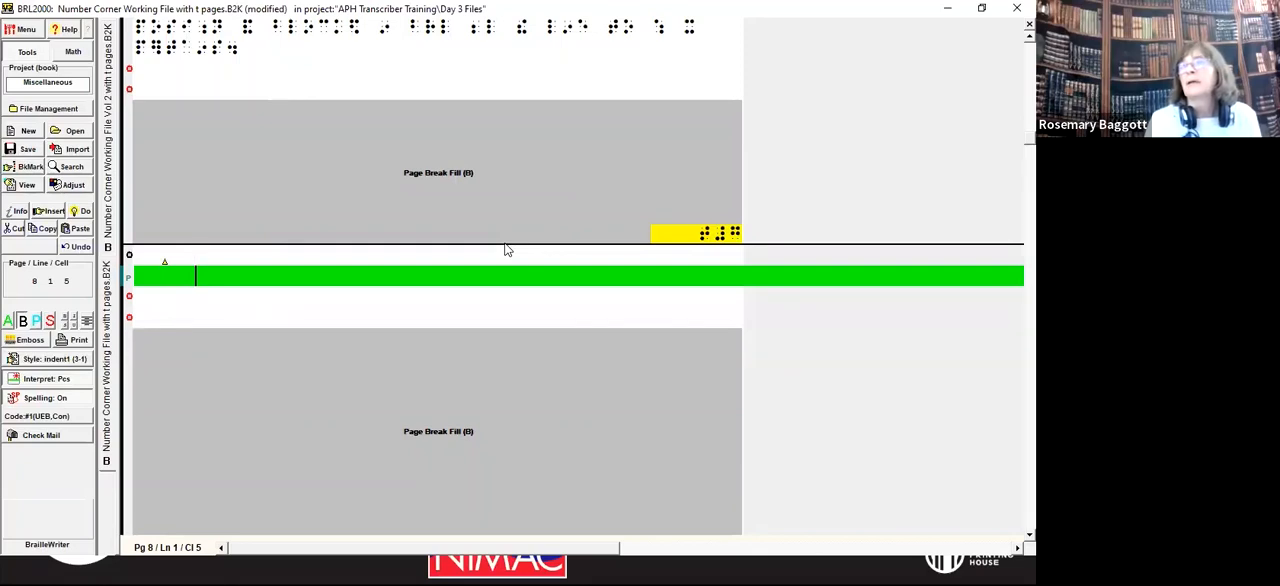
key(Down)
key(Down)
key(Down)
key(Down)
key(Down)
key(Down)
key(Down)
key(Down)
key(Down)
key(Down)
key(Down)
key(Down)
key(Down)
key(Down)
key(Down)
key(Down)
key(Down)
key(Down)
key(Down)
key(Down)
key(Down)
key(Down)
key(Down)
key(Down)
key(Down)
key(Down)
key(Down)
key(Down)
key(Down)
key(Down)
key(Down)
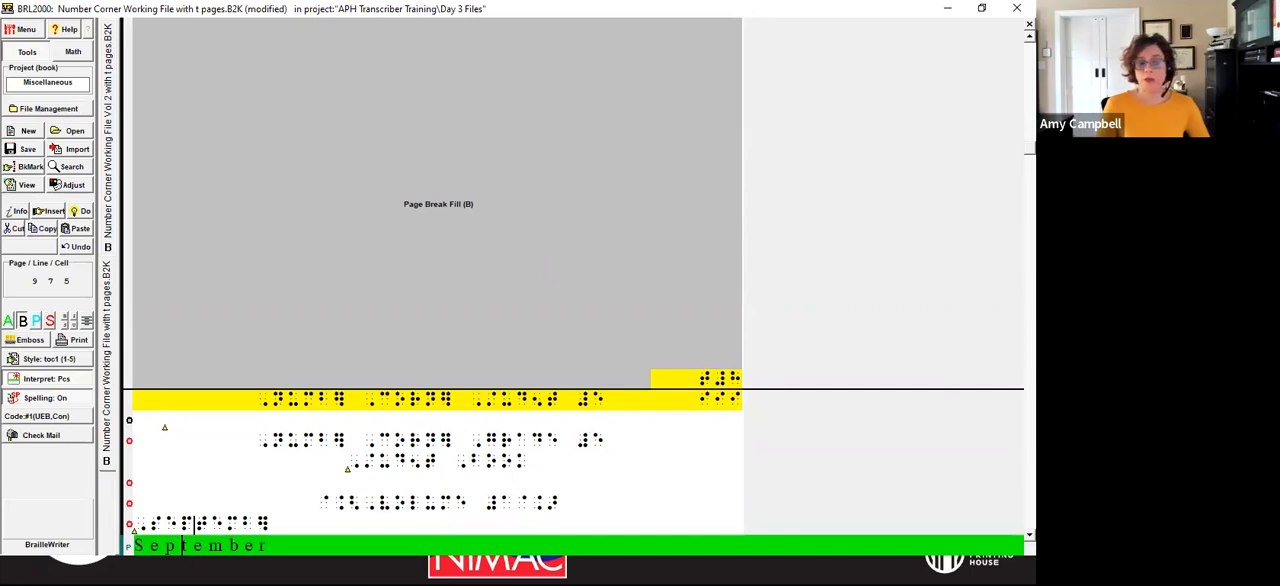
Step: Switch to the Braille Formats 2016 web manual, view Section 2 on transcriber-generated pages and front matter, and minimize the browser
key(alt+Tab)
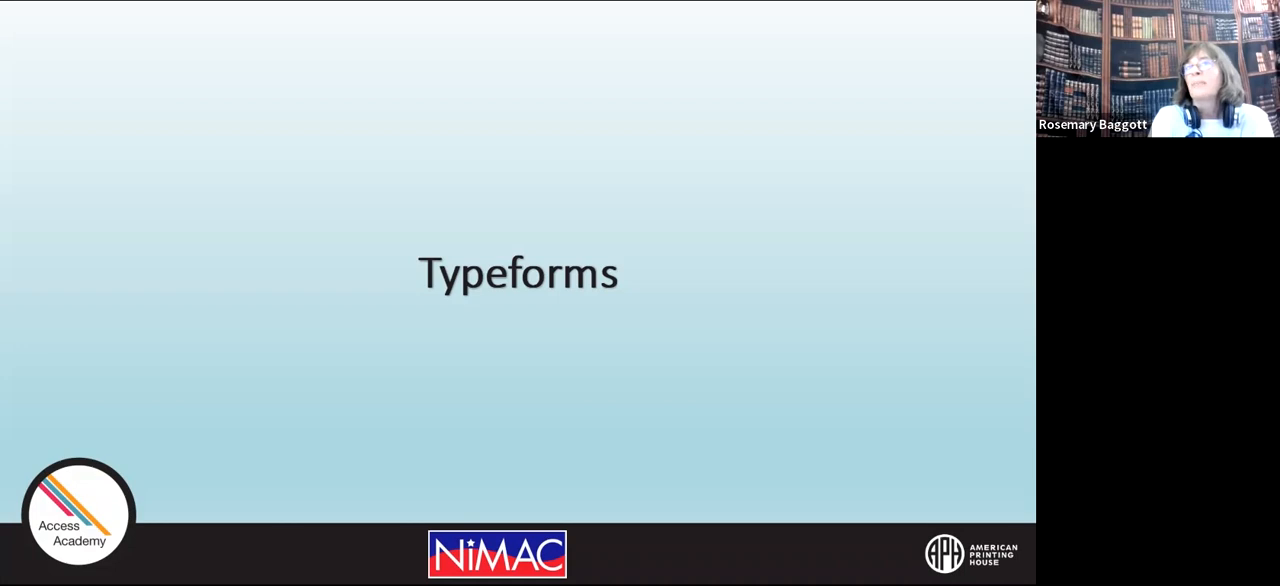
key(alt+Tab)
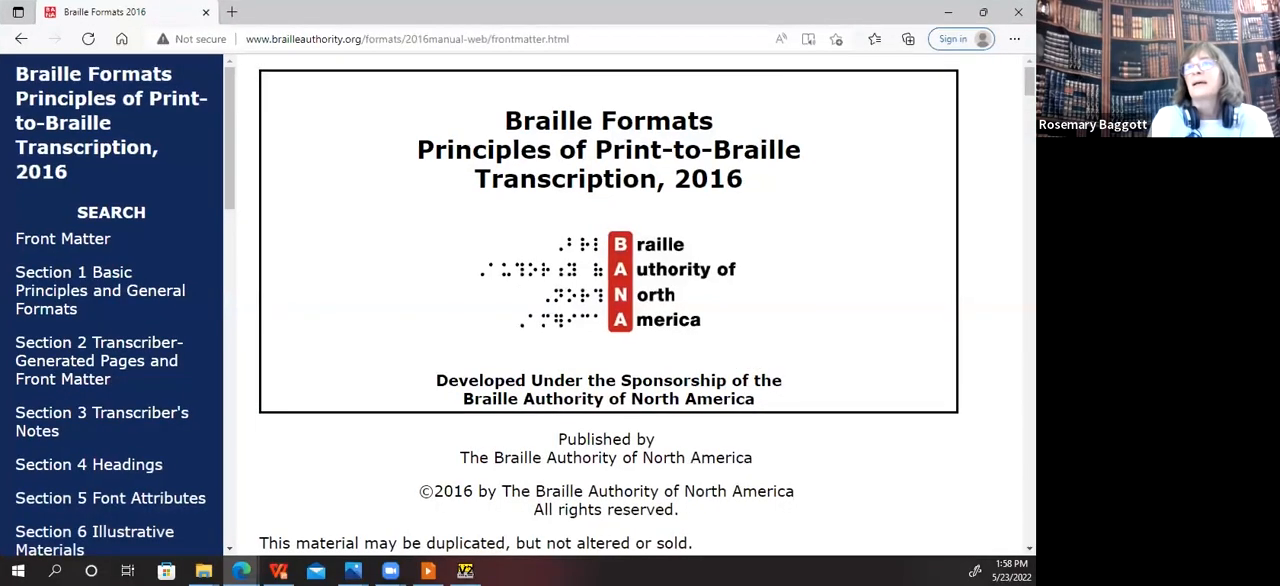
click(92, 368)
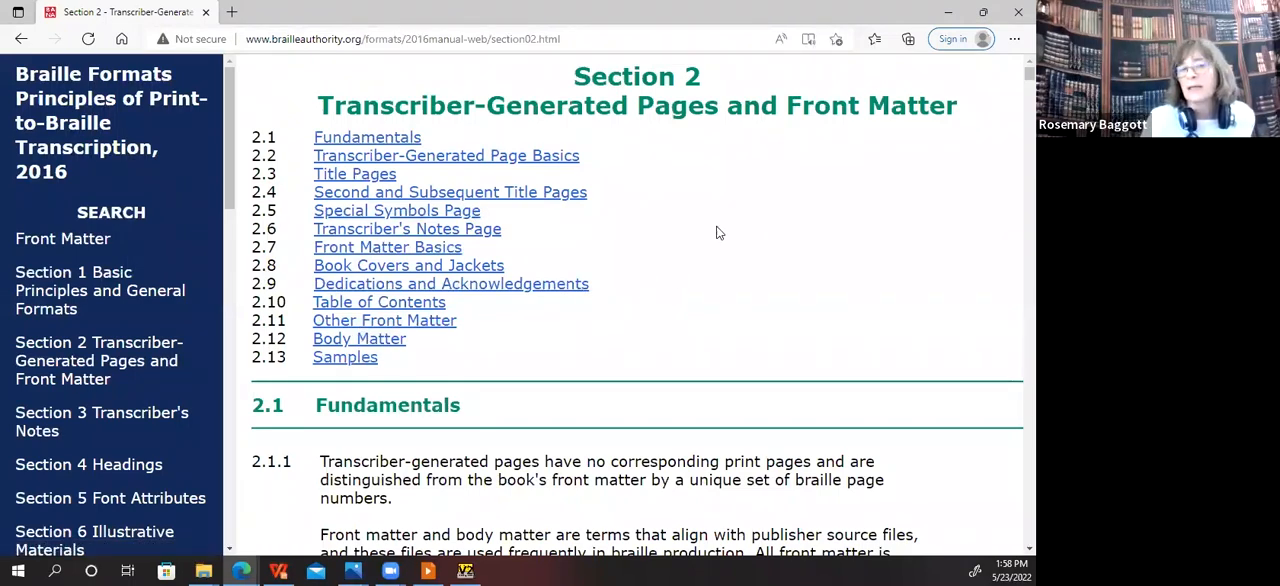
click(949, 16)
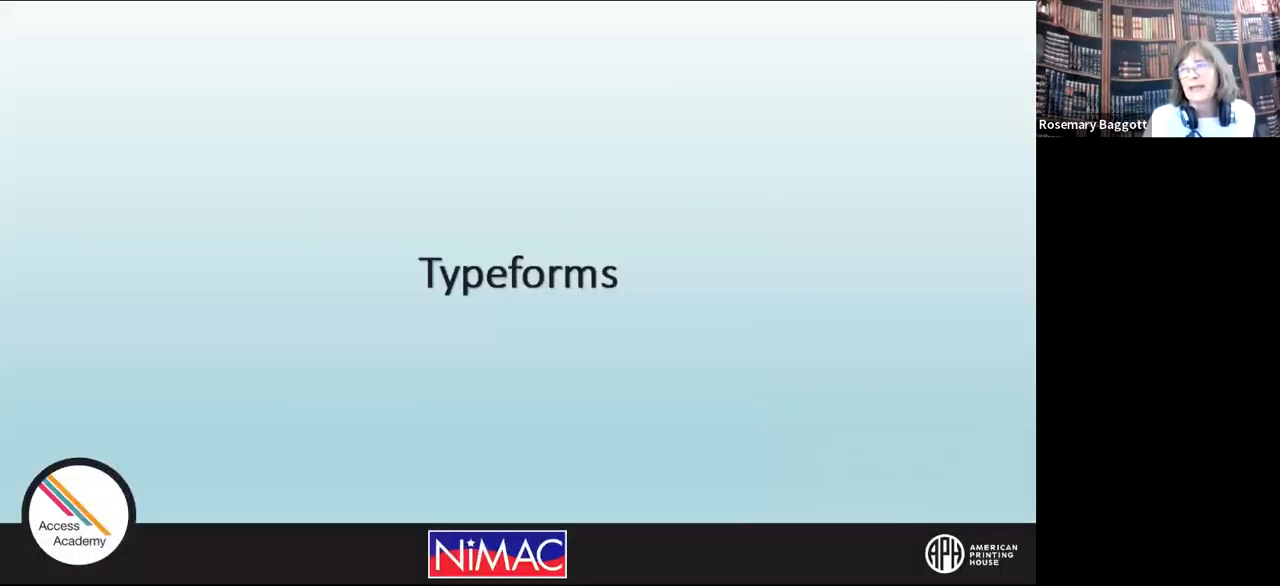
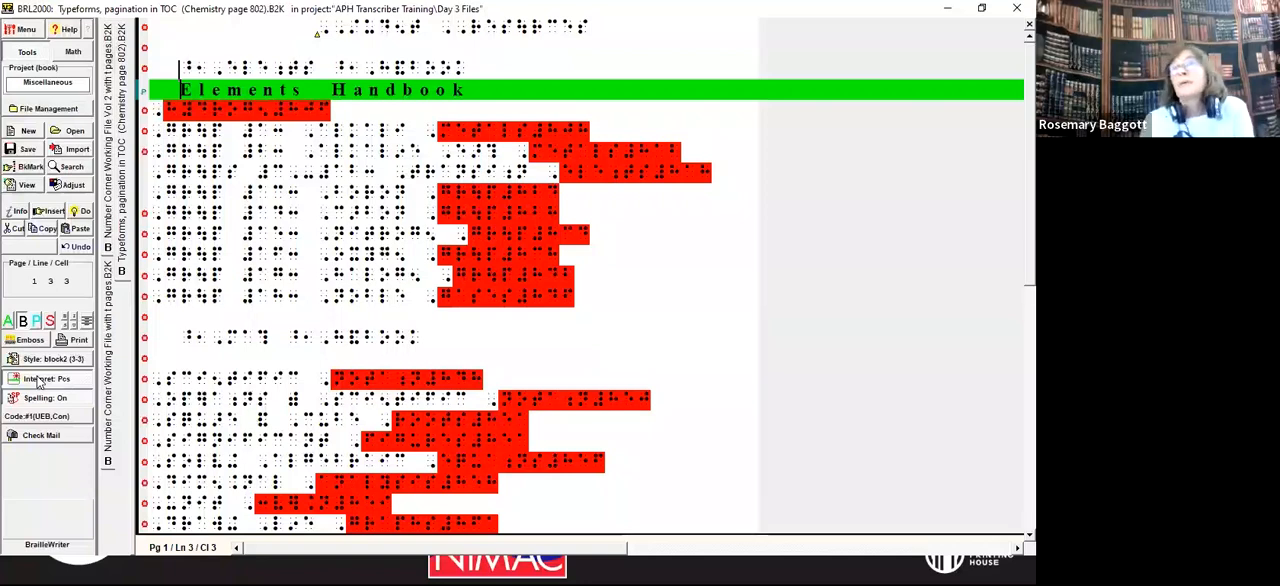
Step: Remove the bold indicators in front of both words of the Elements Handbook heading
key(Delete)
key(Delete)
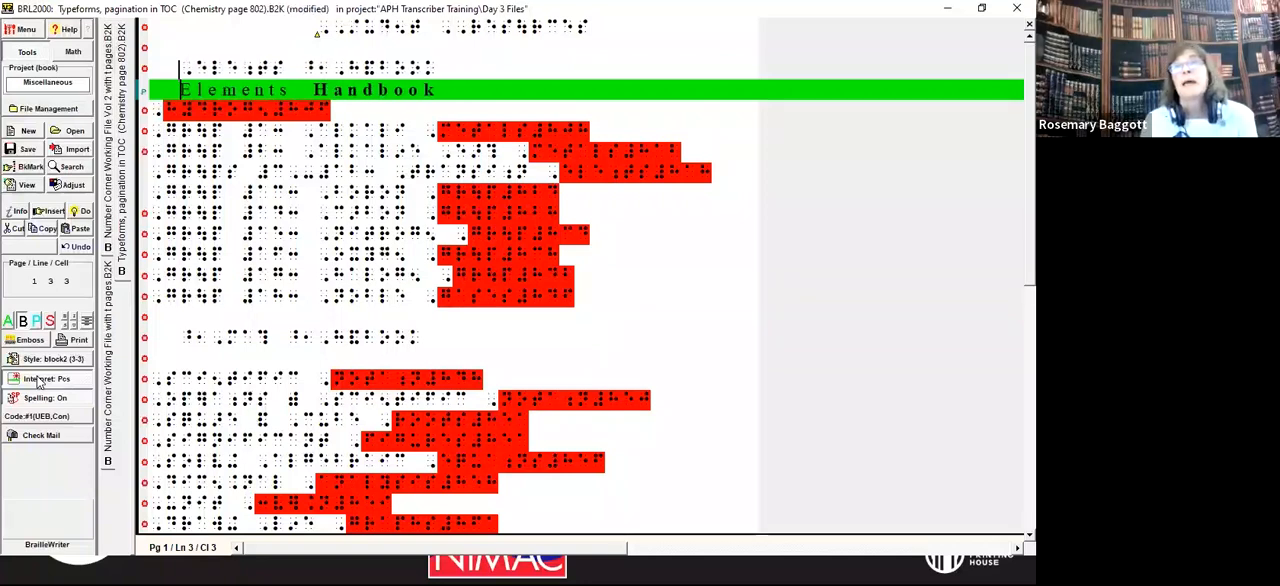
key(ctrl+Right)
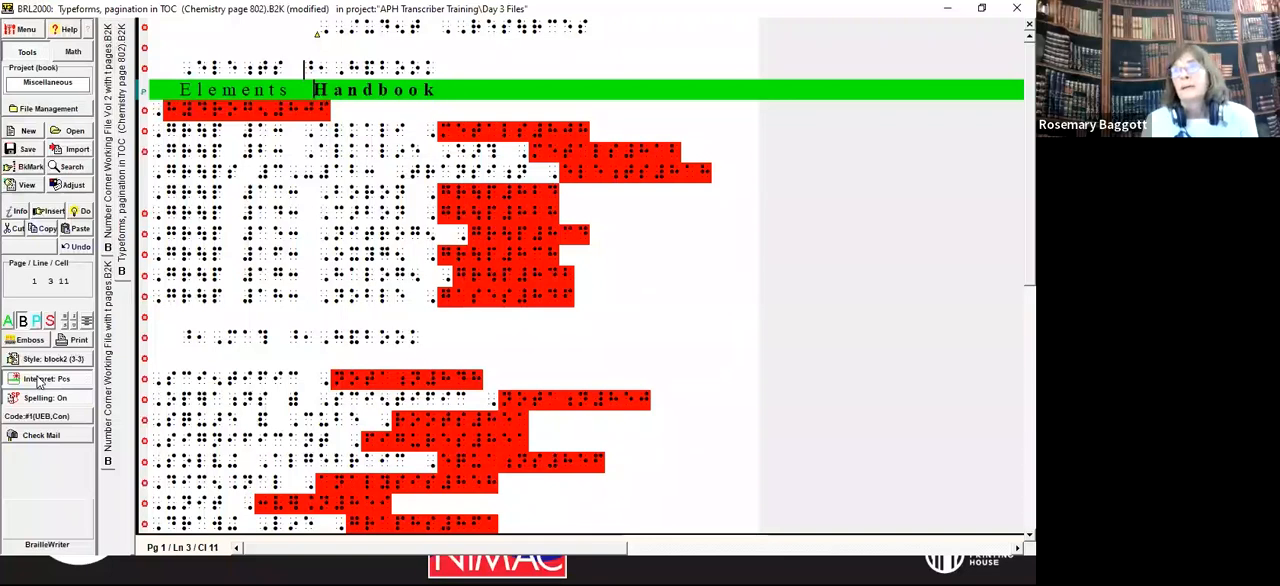
key(Right)
key(Delete)
key(Delete)
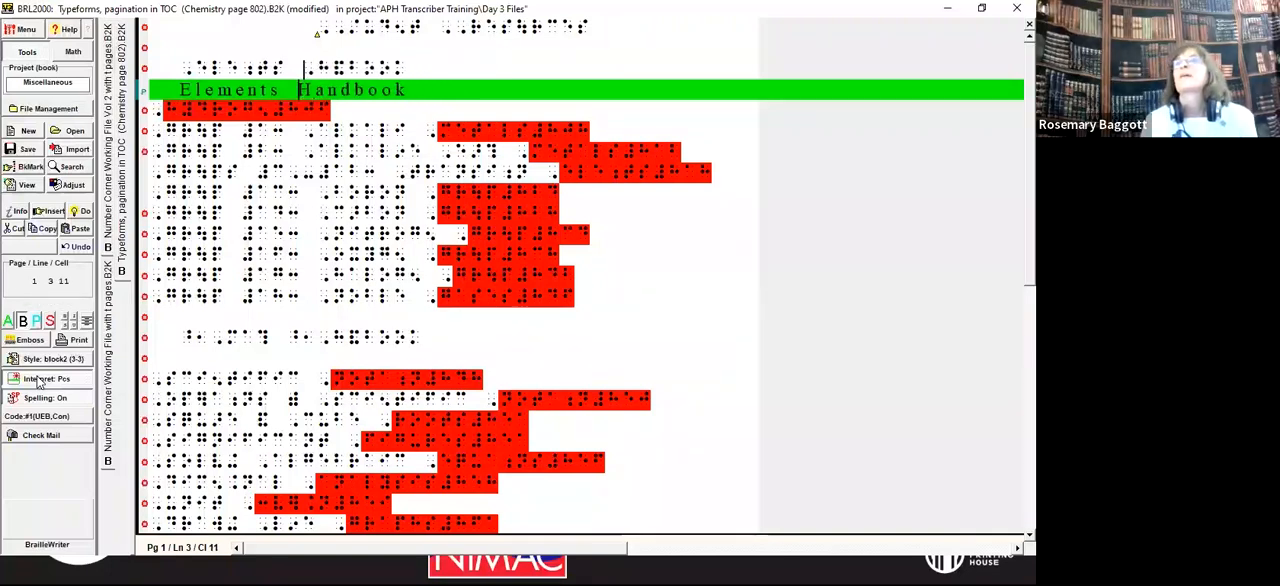
Step: Remove the bold indicators in front of both words of the Math Handbook heading
key(Down)
key(Down)
key(Down)
key(Down)
key(Down)
key(Down)
key(Down)
key(Down)
key(Down)
key(Down)
key(Down)
key(Down)
key(Down)
key(Down)
key(Down)
key(Down)
key(Down)
key(Up)
key(Up)
key(Up)
key(Up)
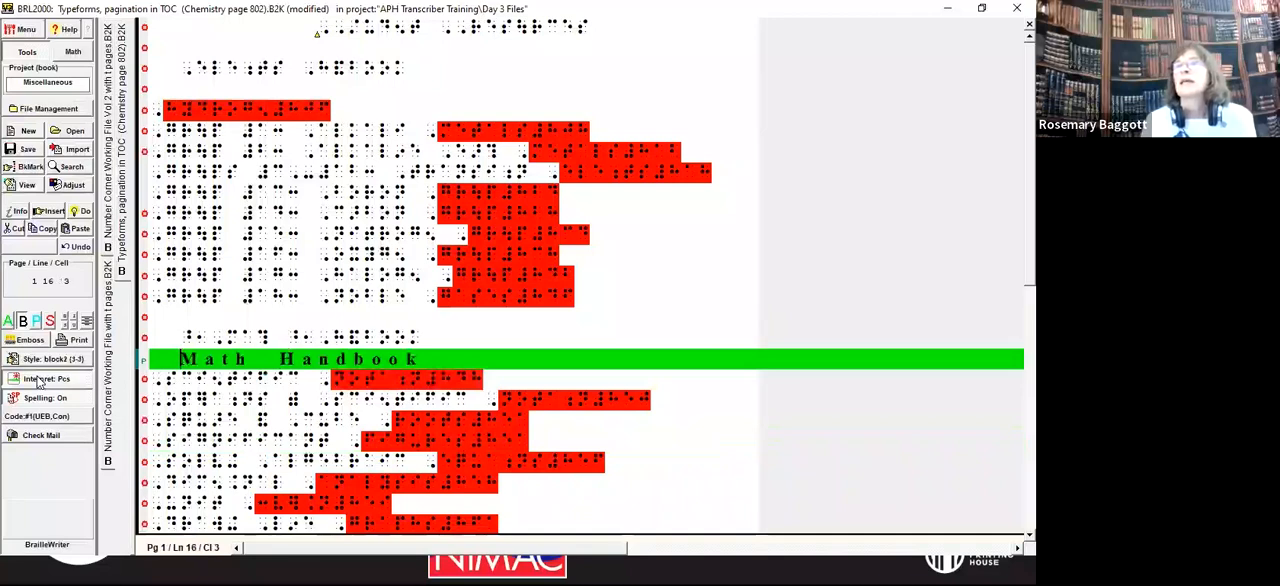
key(Delete)
key(Delete)
key(Right)
key(Right)
key(Right)
key(Right)
key(Right)
key(Delete)
key(Delete)
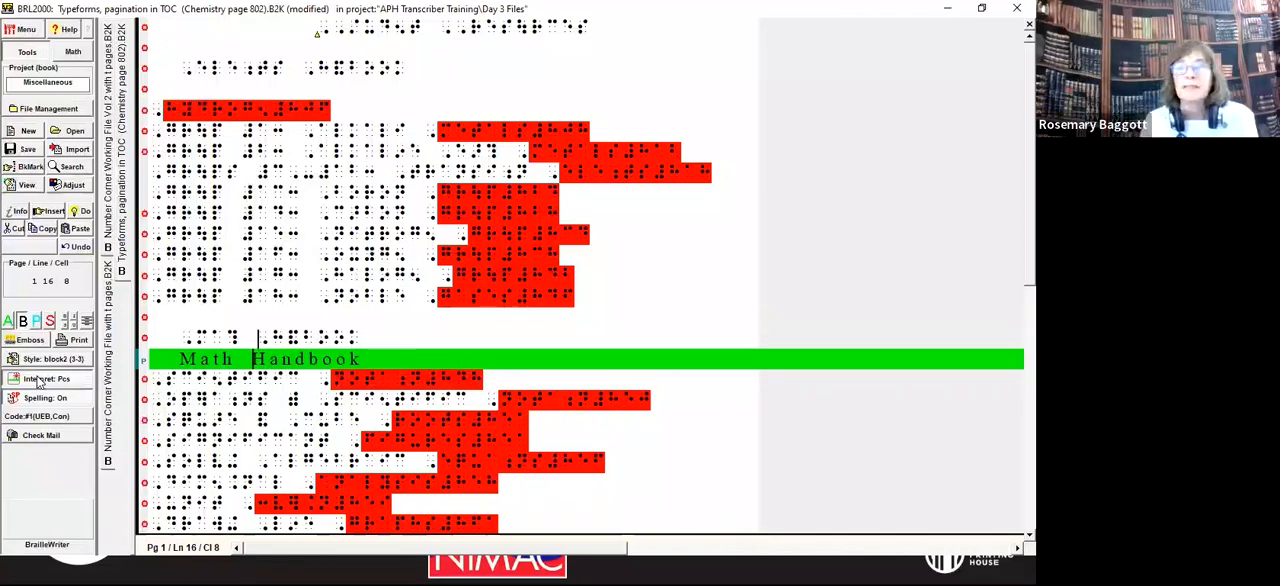
Step: Remove the bold indicators in front of both words of the Reference Tables heading
key(Down)
key(Down)
key(Down)
key(Down)
key(Down)
key(Down)
key(Down)
key(Down)
key(Down)
key(Down)
key(Down)
key(Down)
key(Down)
key(Down)
key(Down)
key(Down)
key(Down)
key(Down)
key(Down)
key(Up)
key(Up)
key(Up)
key(Up)
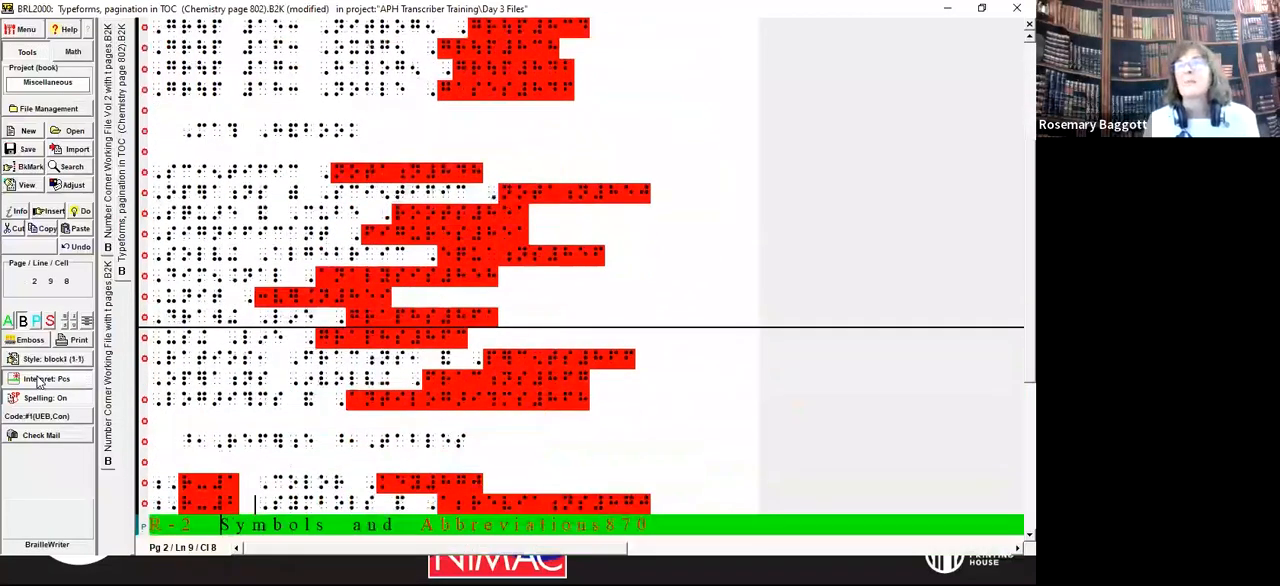
key(Delete)
key(End)
key(ctrl+Left)
key(Delete)
key(Delete)
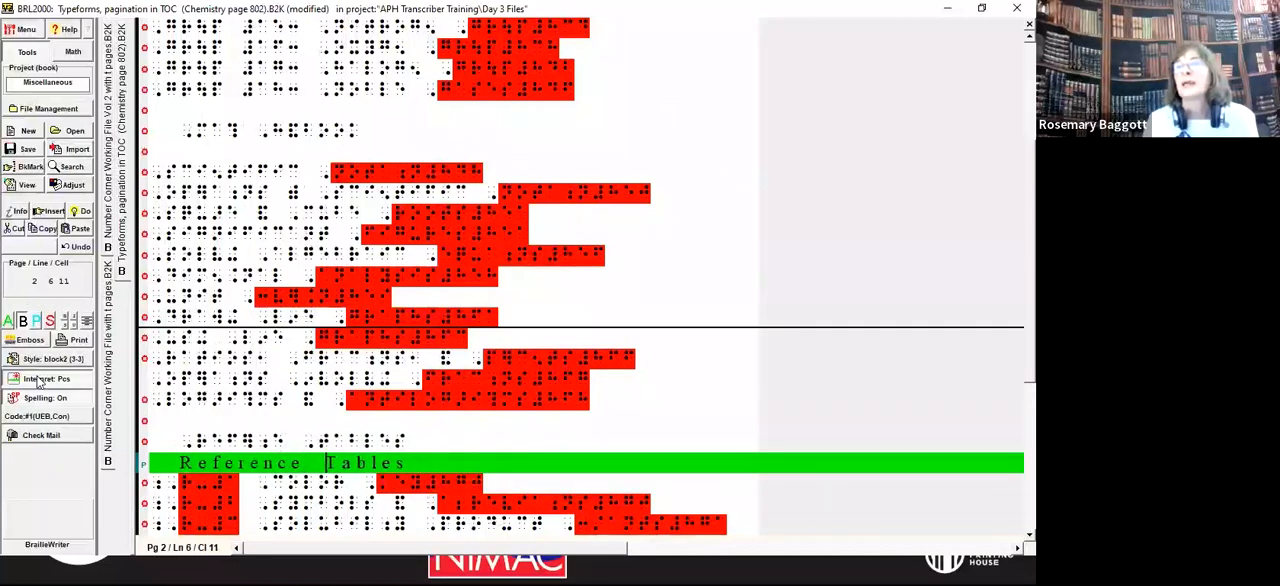
Step: Examine the R-numbered contents entries under Reference Tables down to the start of the Supplemental Practice Problems entry
key(Down)
key(Down)
key(Down)
key(Down)
key(Down)
key(Down)
key(Down)
key(Down)
key(Down)
key(Down)
key(Down)
key(Down)
key(Down)
key(Down)
key(Down)
key(Down)
key(Down)
key(Down)
key(Down)
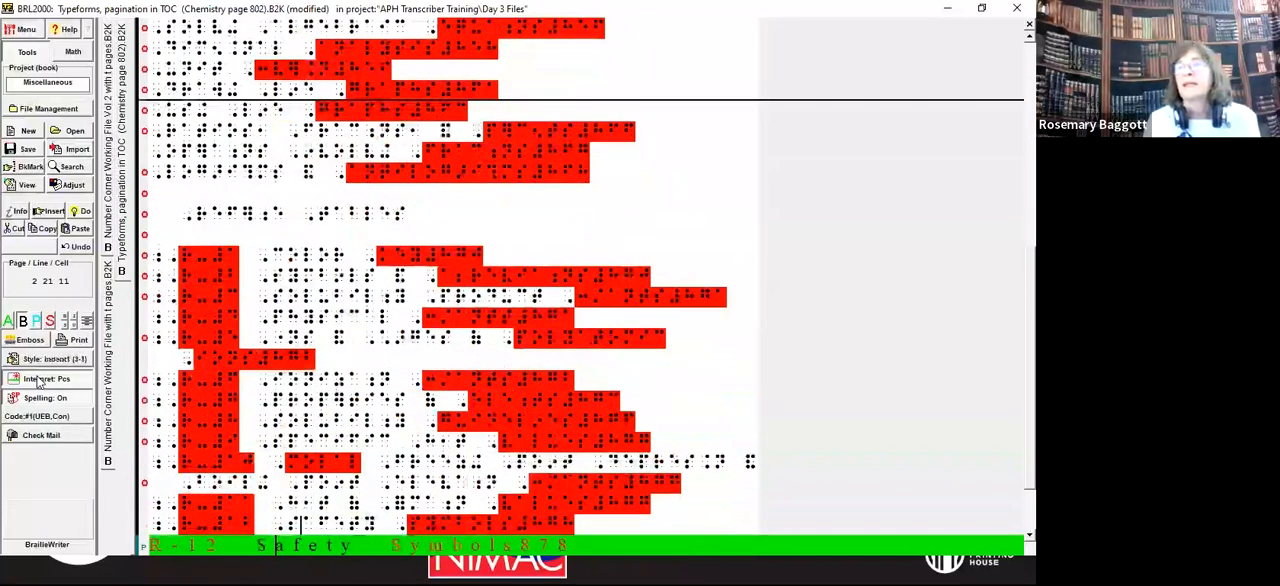
key(Up)
key(Up)
key(Up)
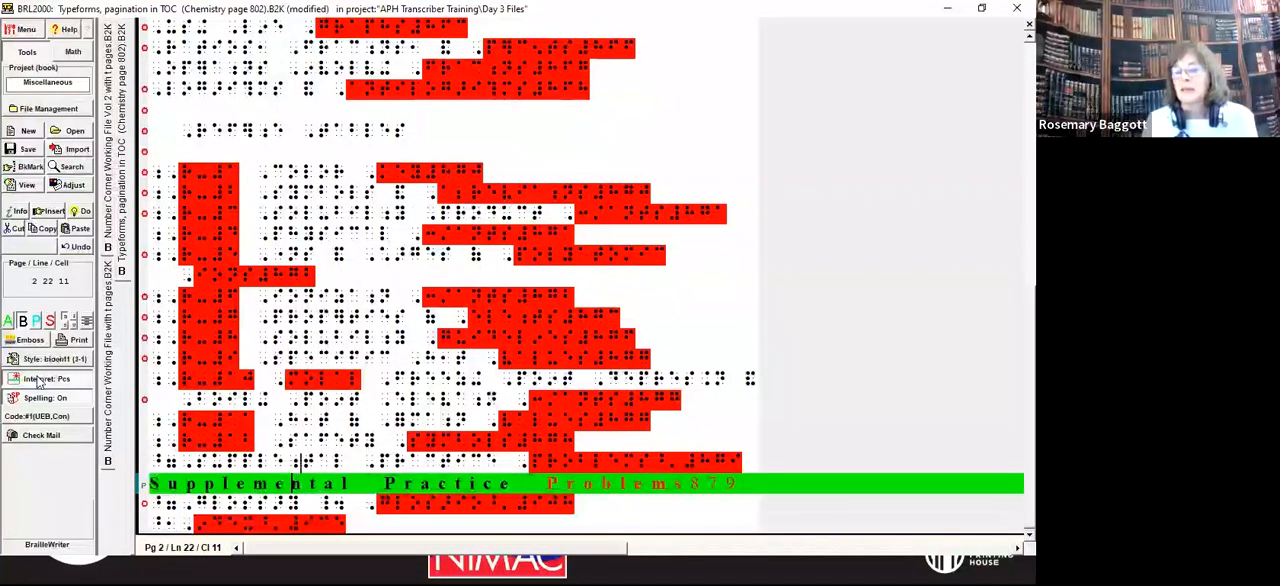
key(Home)
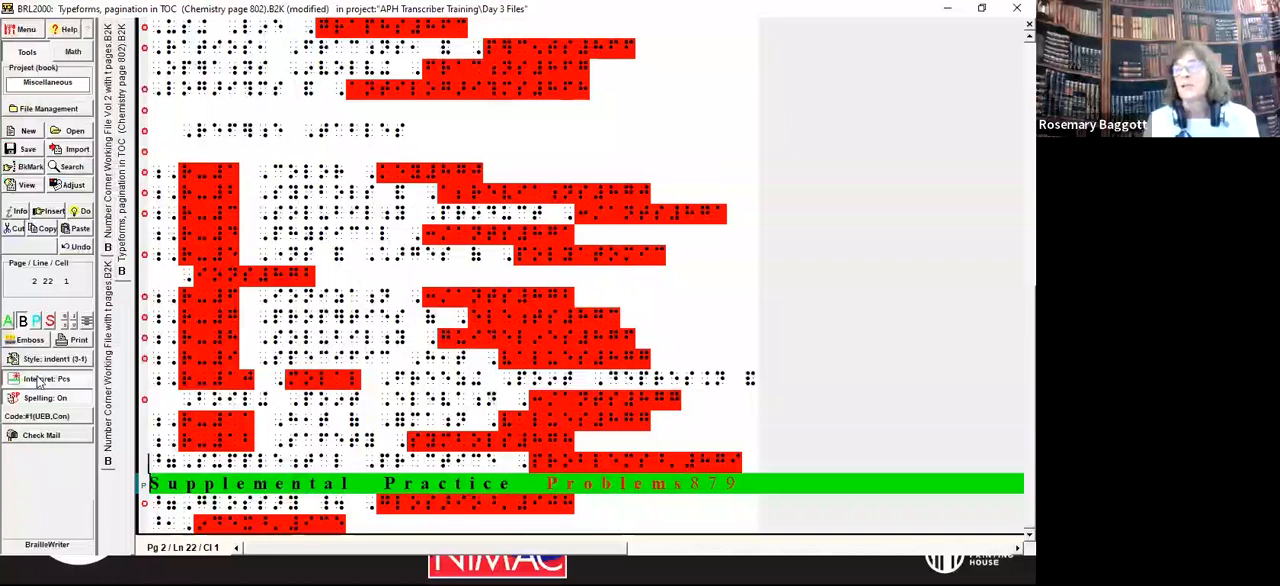
key(Up)
key(Down)
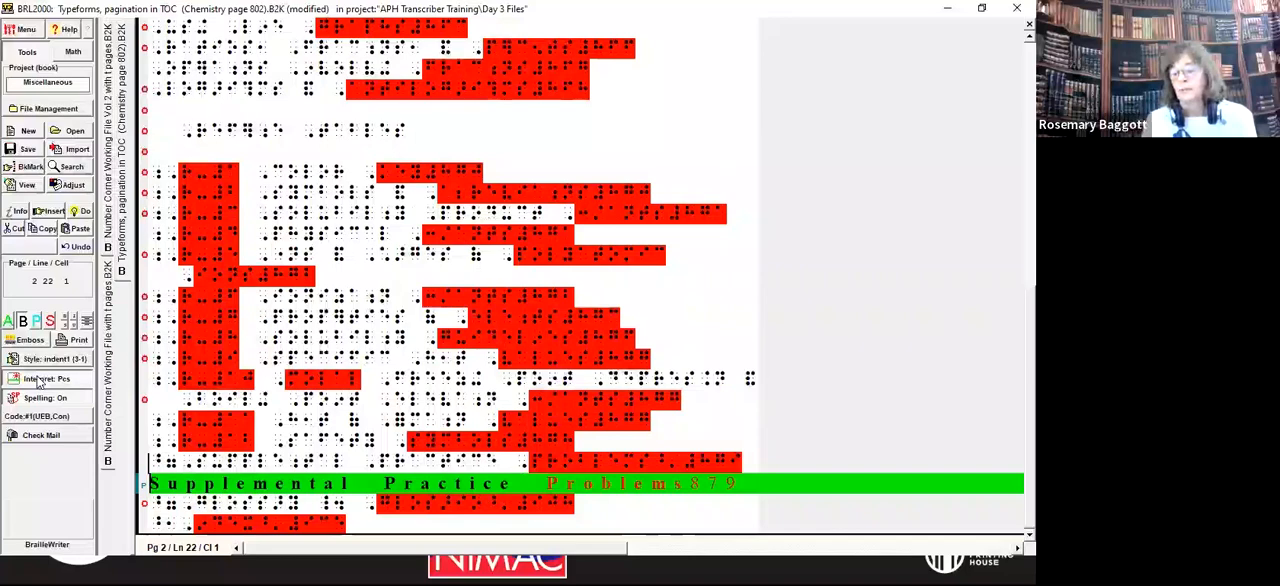
Step: Review the contents from the beginning through the Elements Handbook, Math Handbook and Reference Tables sections to Supplemental Practice Problems
key(ctrl+Home)
key(Down)
key(Down)
key(Down)
key(Down)
key(Down)
key(Down)
key(Down)
key(Down)
key(Down)
key(Down)
key(Down)
key(Down)
key(Down)
key(Down)
key(Down)
key(Down)
key(Down)
key(Up)
key(Up)
key(Up)
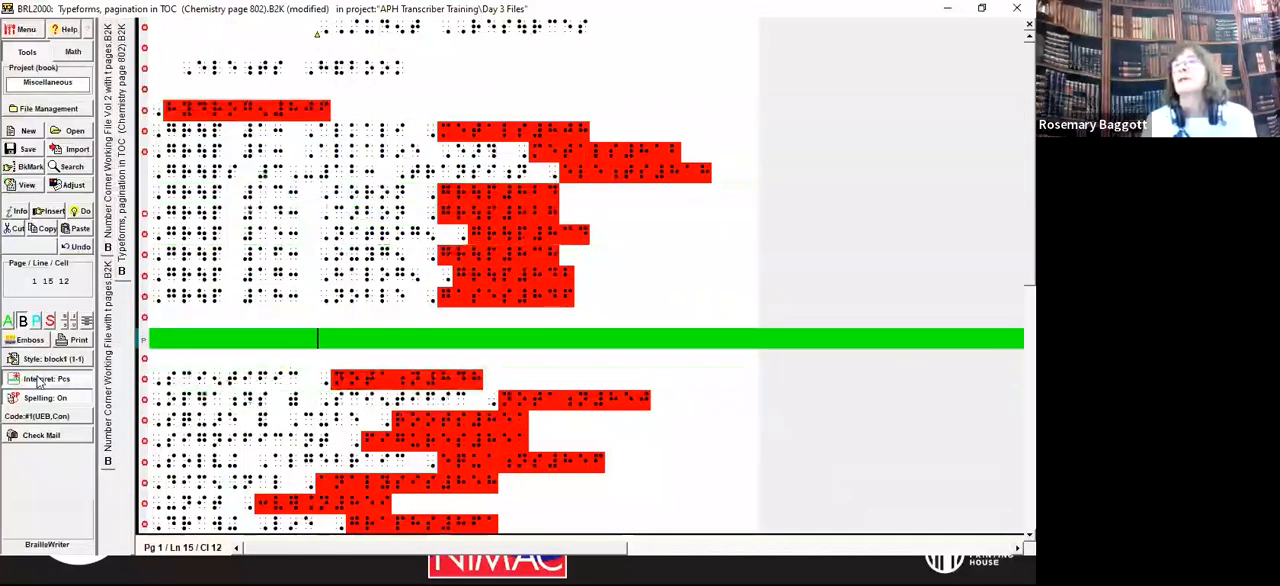
key(Down)
key(Down)
key(Down)
key(Down)
key(Down)
key(Down)
key(Down)
key(Down)
key(Down)
key(Down)
key(Down)
key(Down)
key(Down)
key(Down)
key(Down)
key(Down)
key(Down)
key(Down)
key(Down)
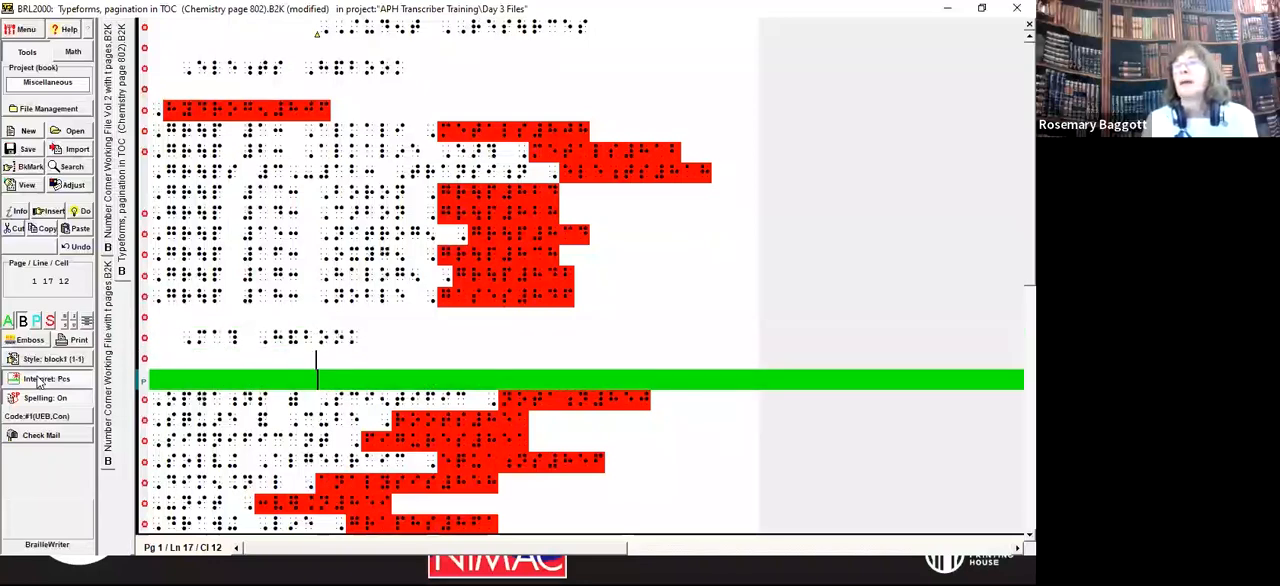
key(Down)
key(Down)
key(Up)
key(Up)
key(Up)
key(Up)
key(Up)
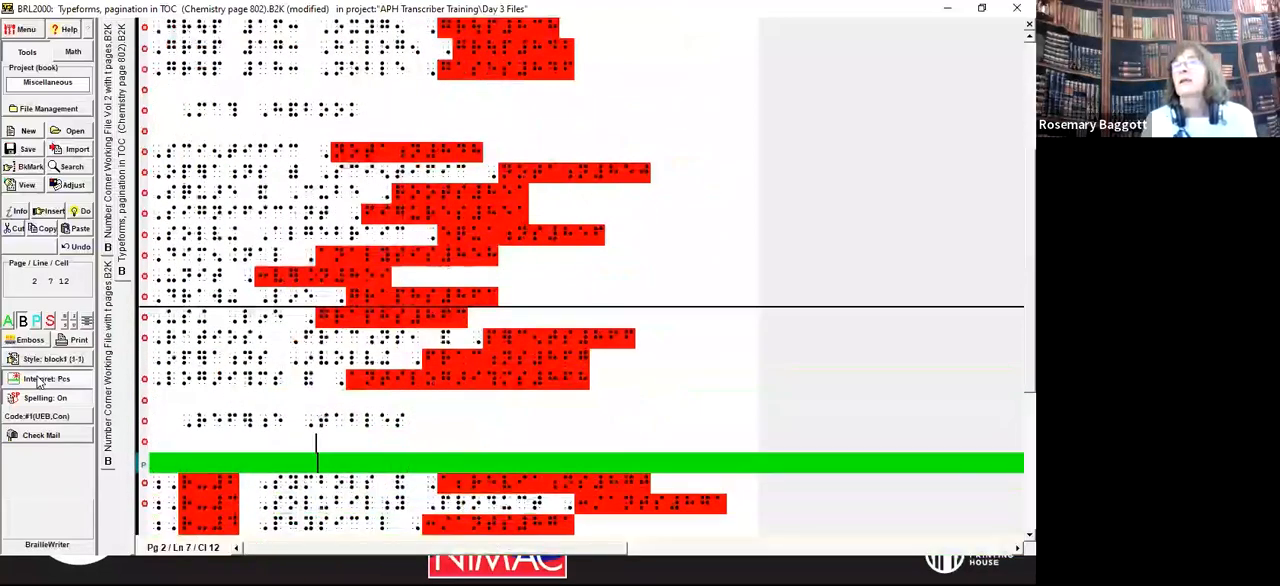
key(Down)
key(Down)
key(Down)
key(Down)
key(Down)
key(Down)
key(Down)
key(Down)
key(Down)
key(Down)
key(Down)
key(Down)
key(Down)
key(Down)
key(Down)
key(Down)
key(Down)
key(Down)
key(Down)
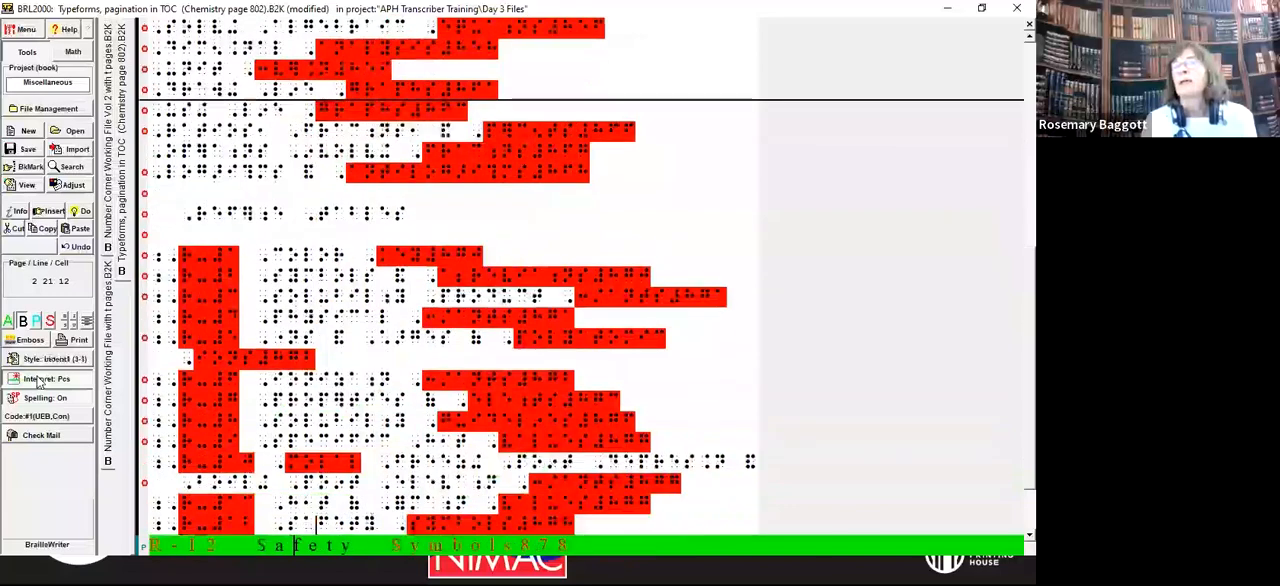
key(Up)
key(Up)
key(Up)
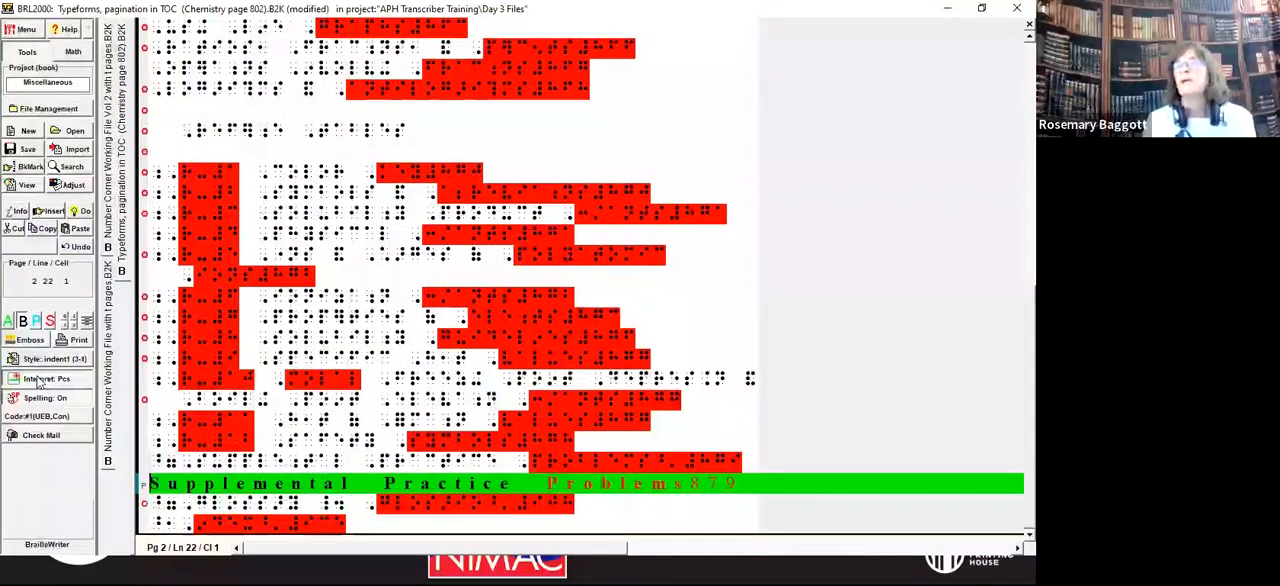
Step: Insert a blank line above the Supplemental Practice Problems entry, keeping the entry at cell 1
key(Return)
key(Return)
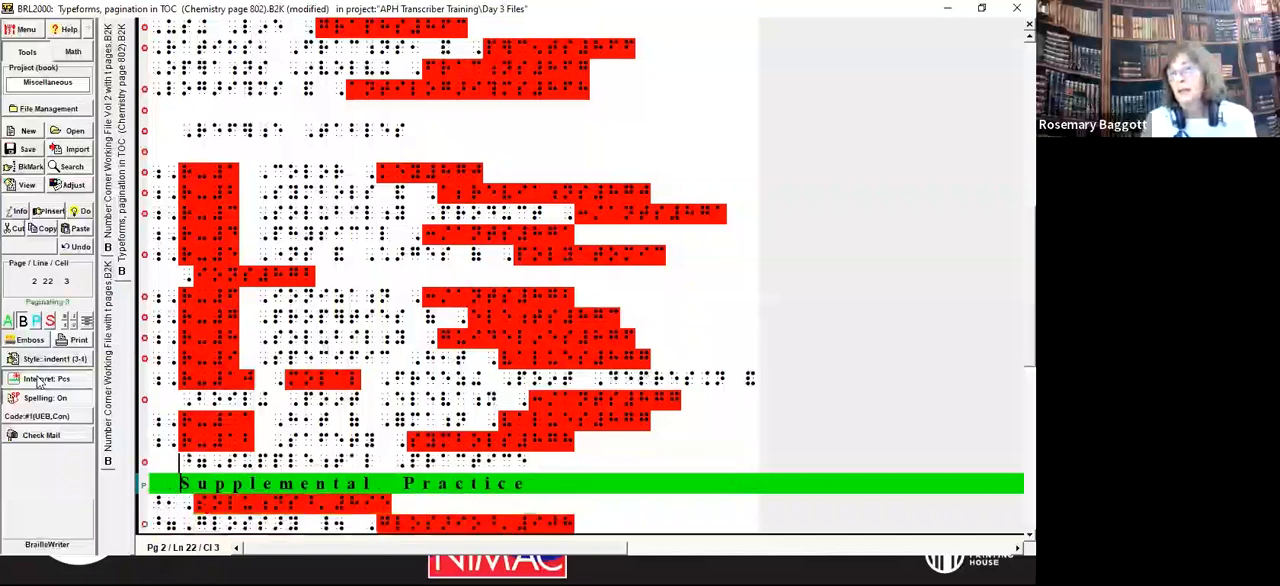
key(BackSpace)
key(BackSpace)
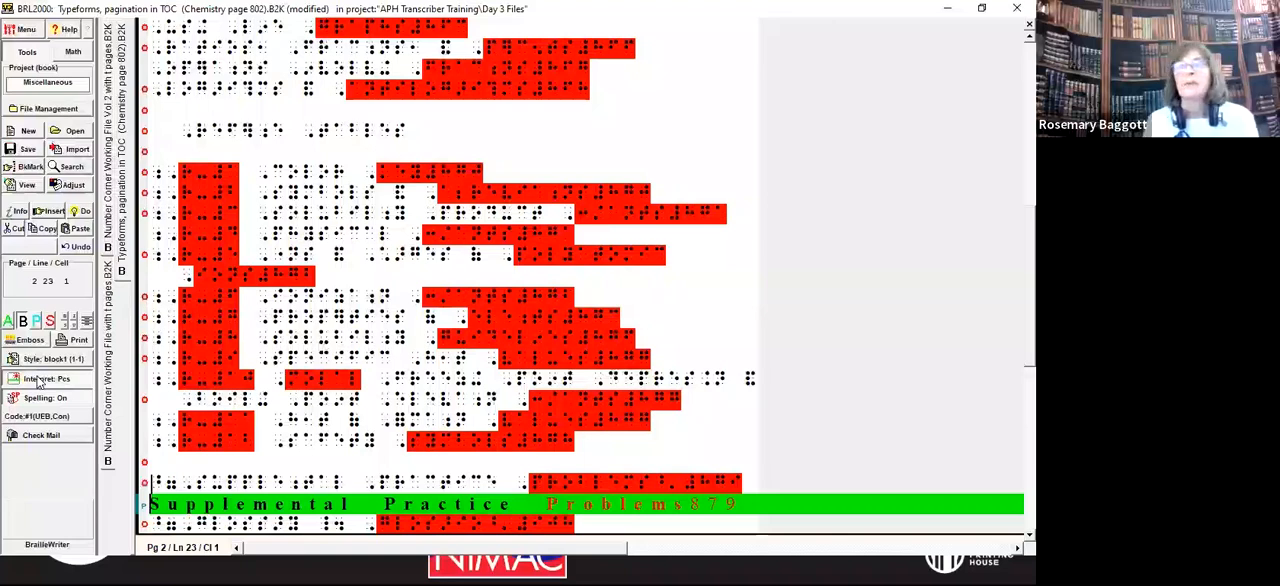
Step: Remove the bold indicator before Supplemental and the bold terminator before 879 in the Supplemental Practice Problems entry
key(Delete)
key(Delete)
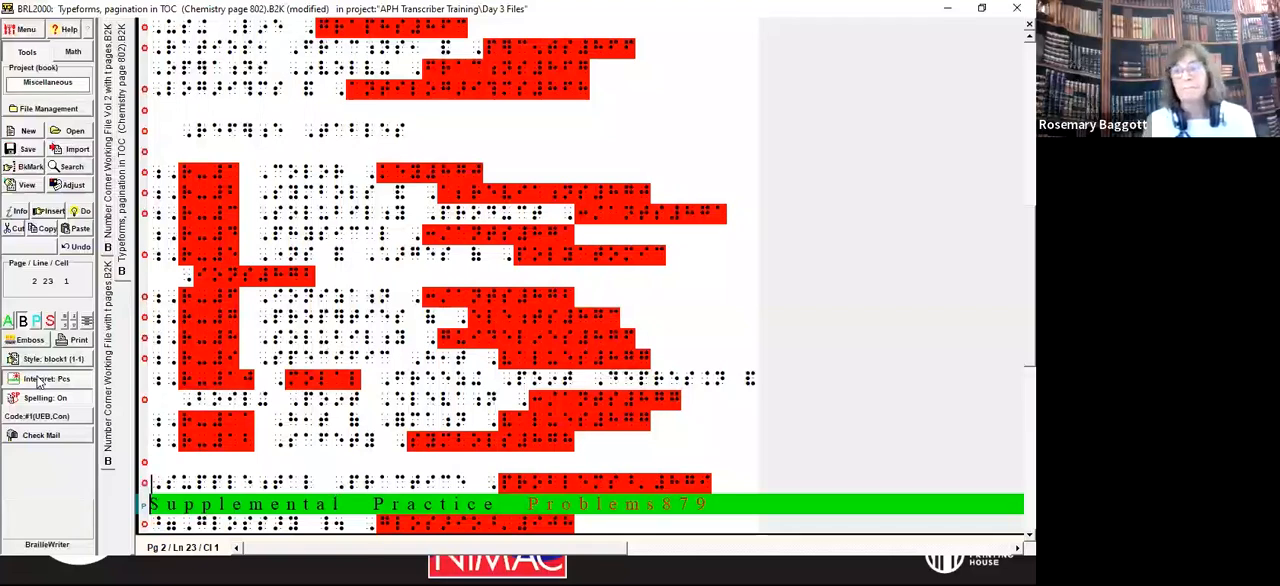
key(Left)
key(Right)
key(Left)
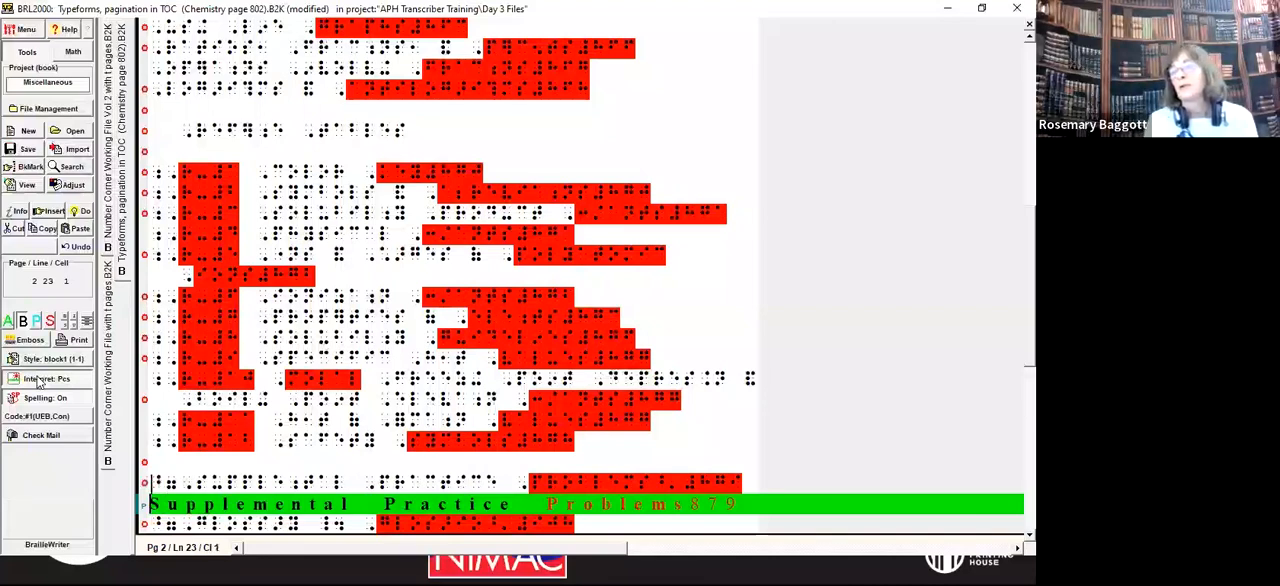
key(Delete)
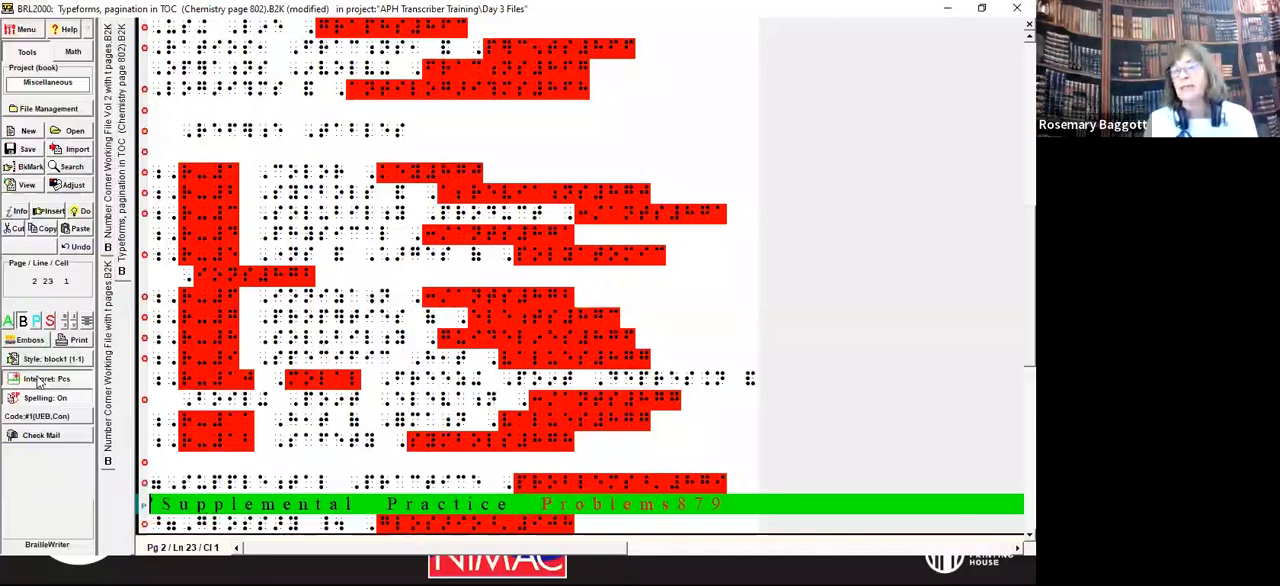
key(Delete)
key(End)
key(Left)
key(Left)
key(Left)
key(Left)
key(Left)
key(Left)
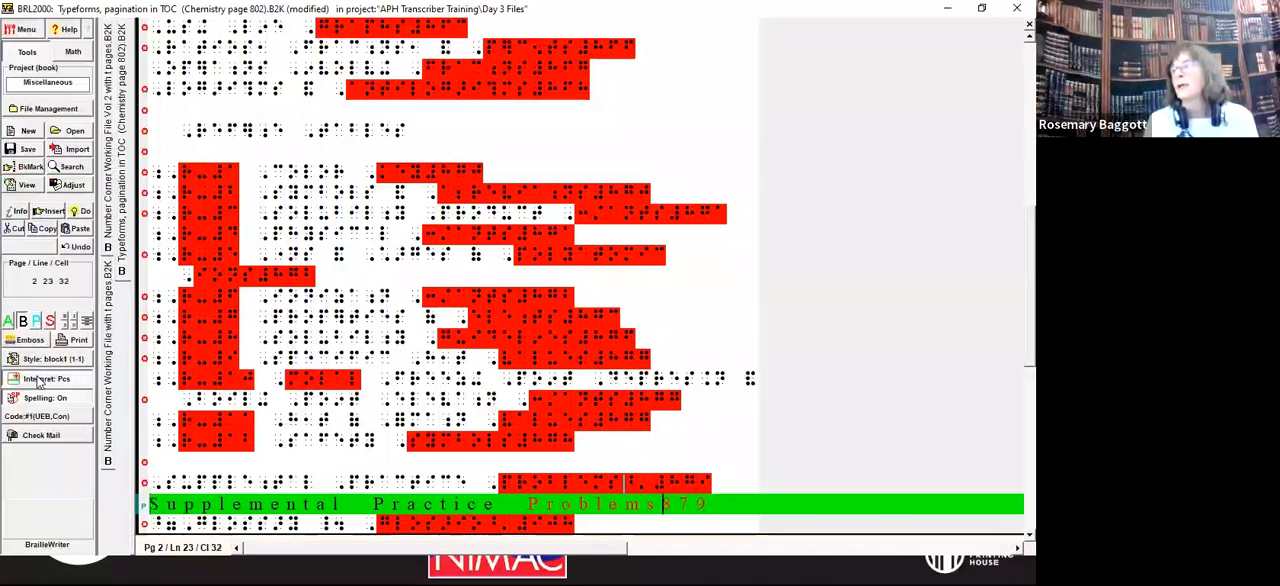
key(Delete)
key(Delete)
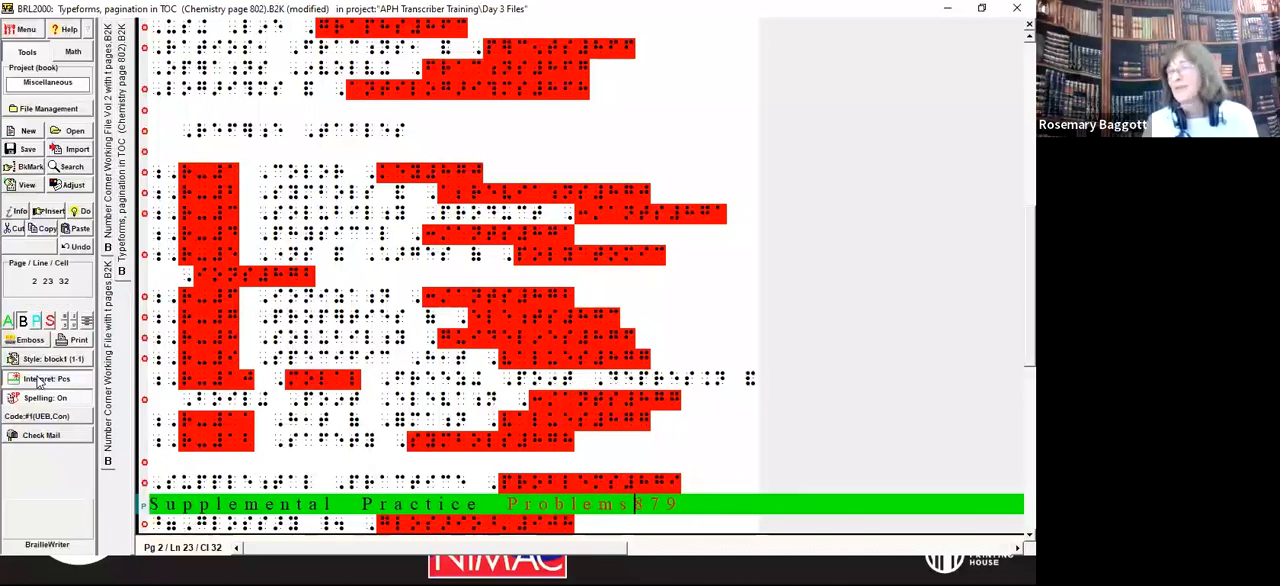
Step: Restart the Selected Solutions entry on its own line and remove the bold indicator in front of Selected
key(Down)
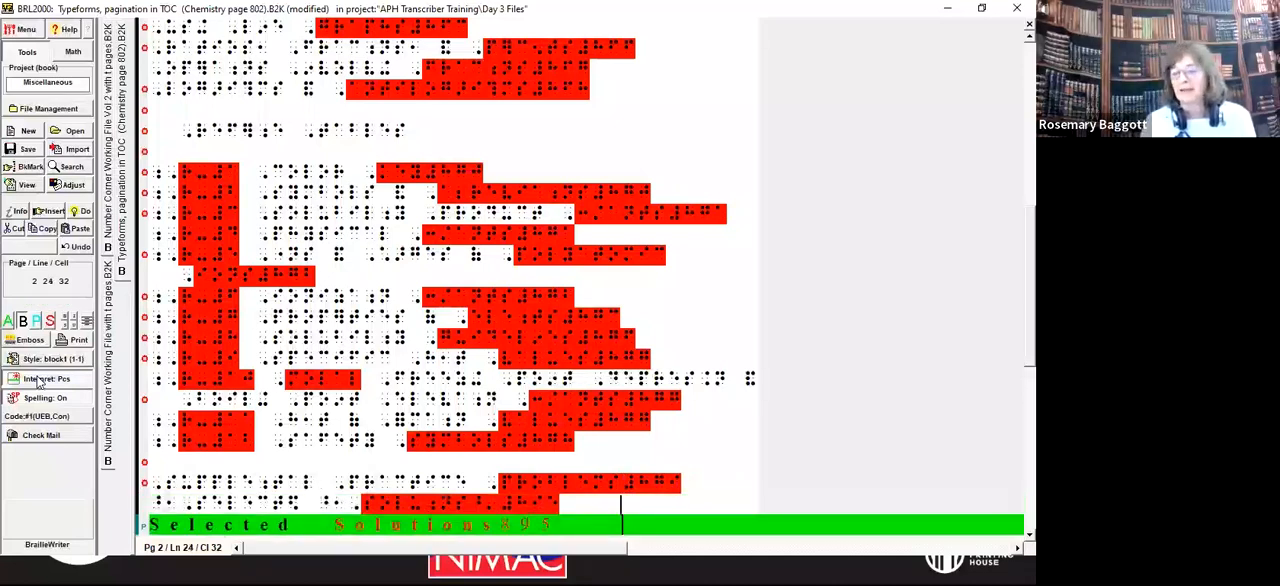
key(Home)
key(BackSpace)
key(BackSpace)
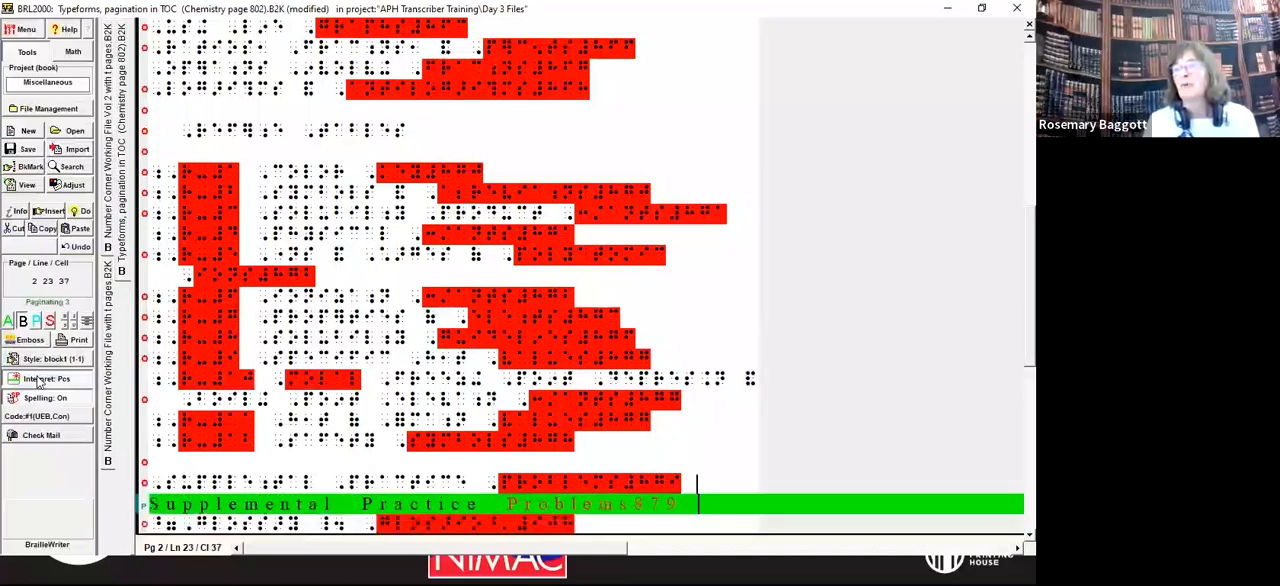
key(Return)
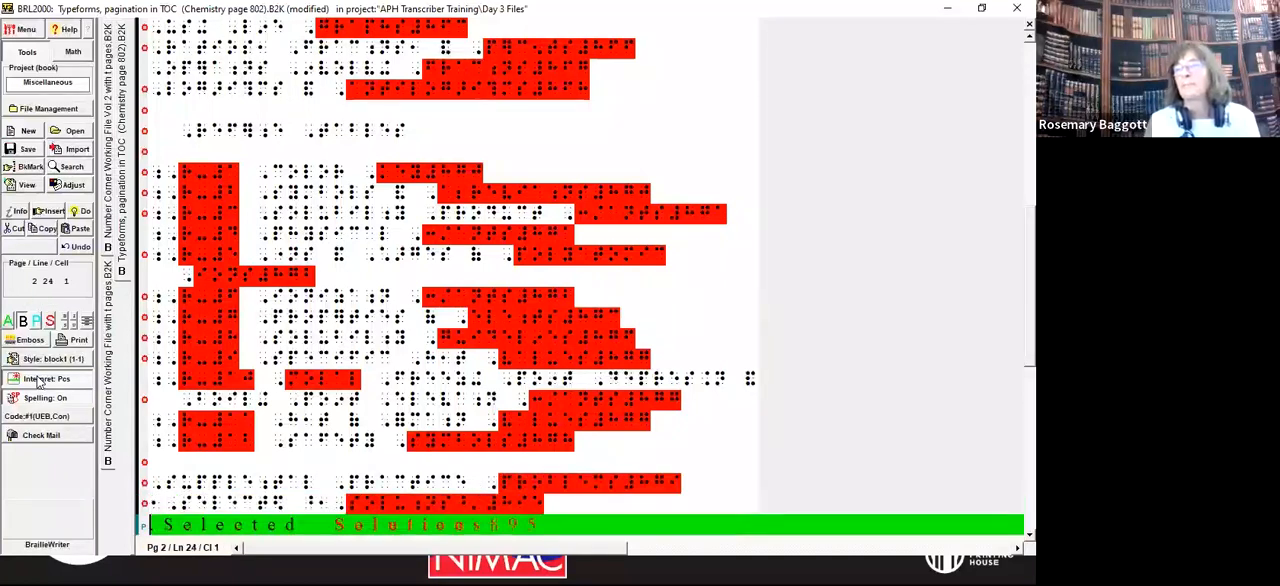
key(Return)
key(Up)
key(Delete)
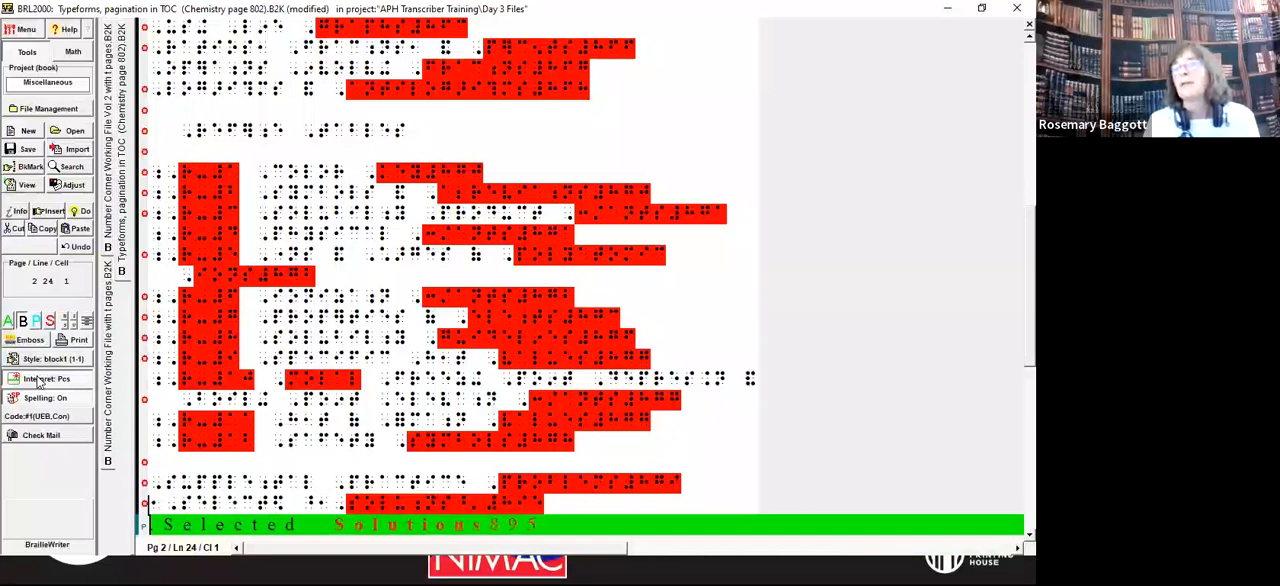
key(Delete)
Step: Remove the bold indicator in front of Solutions and the bold terminator before page number 895
key(Right)
key(Right)
key(Right)
key(Right)
key(Right)
key(Right)
key(Right)
key(Right)
key(Right)
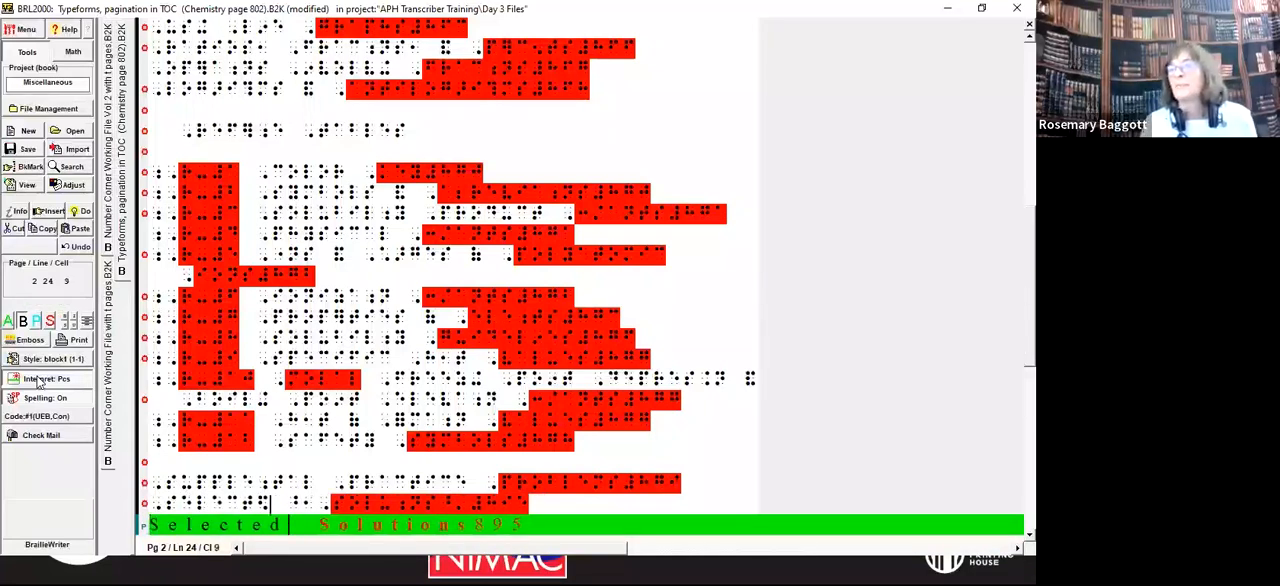
key(Delete)
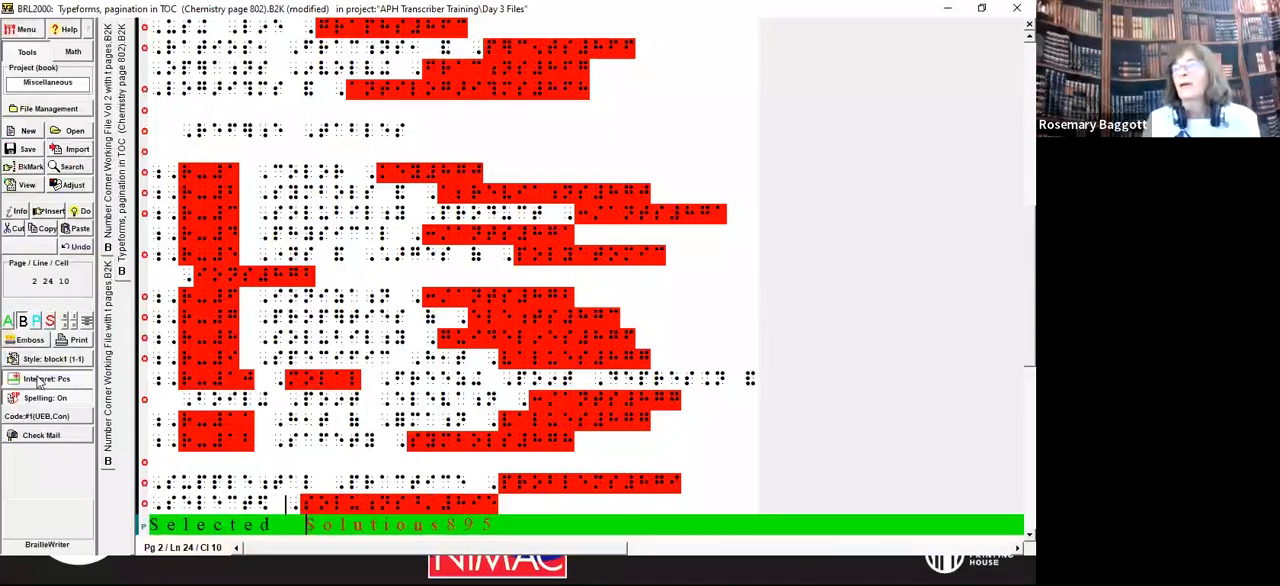
key(Right)
key(Right)
key(Right)
key(Right)
key(Right)
key(Right)
key(Right)
key(Right)
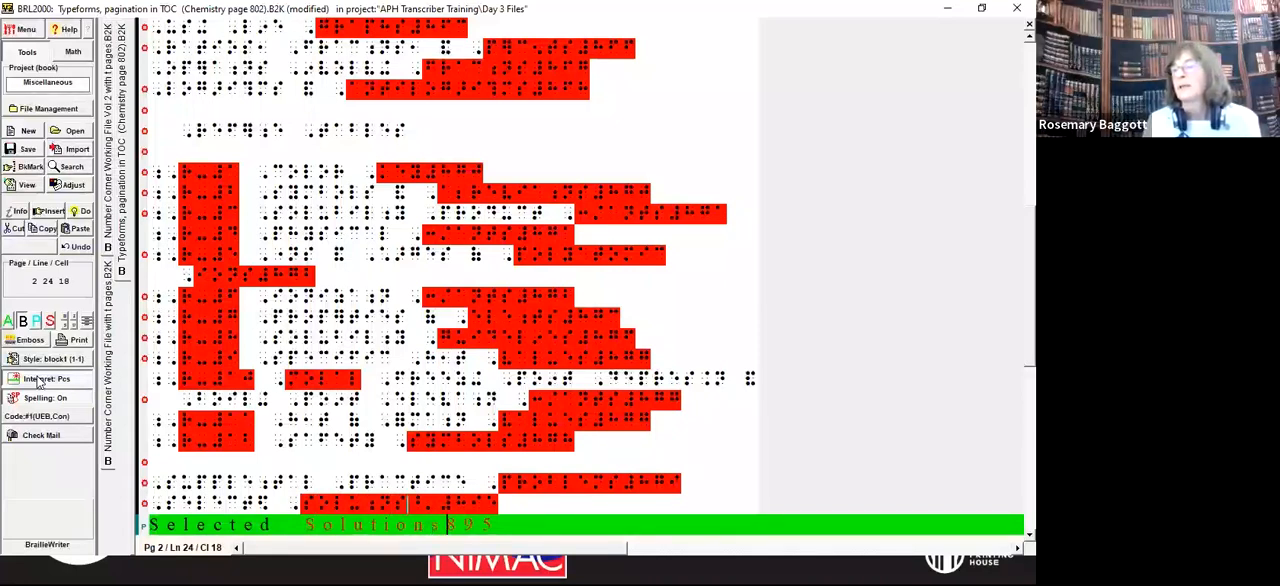
key(BackSpace)
key(BackSpace)
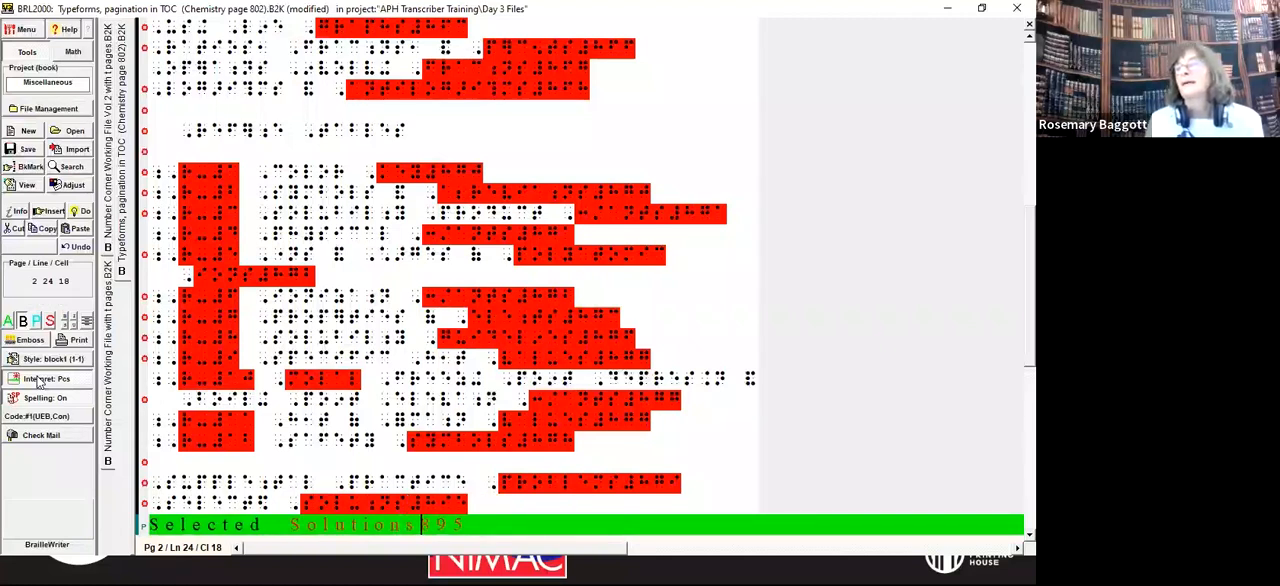
Step: Remove the bold indicator at the start of the Glossary • Glosario entry
key(End)
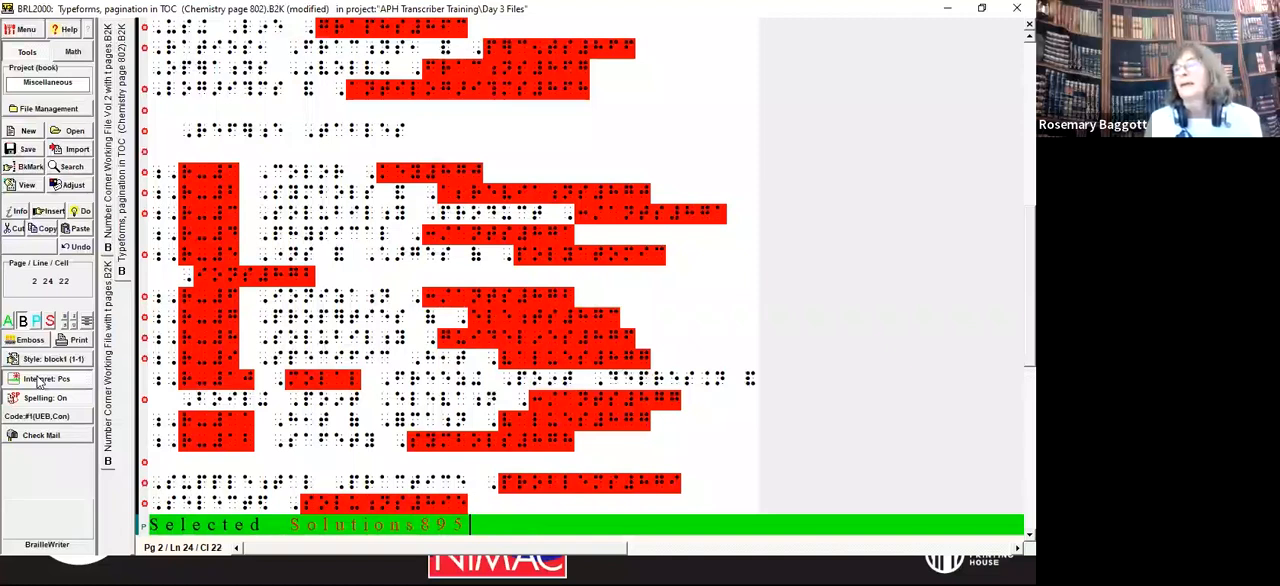
key(Down)
key(Home)
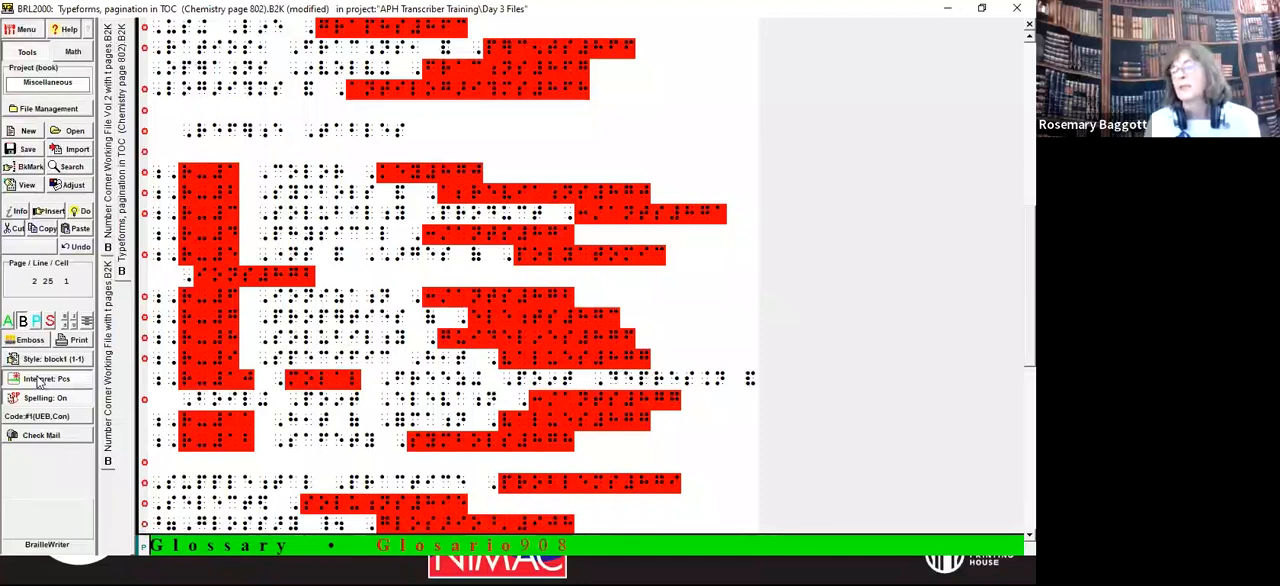
key(Delete)
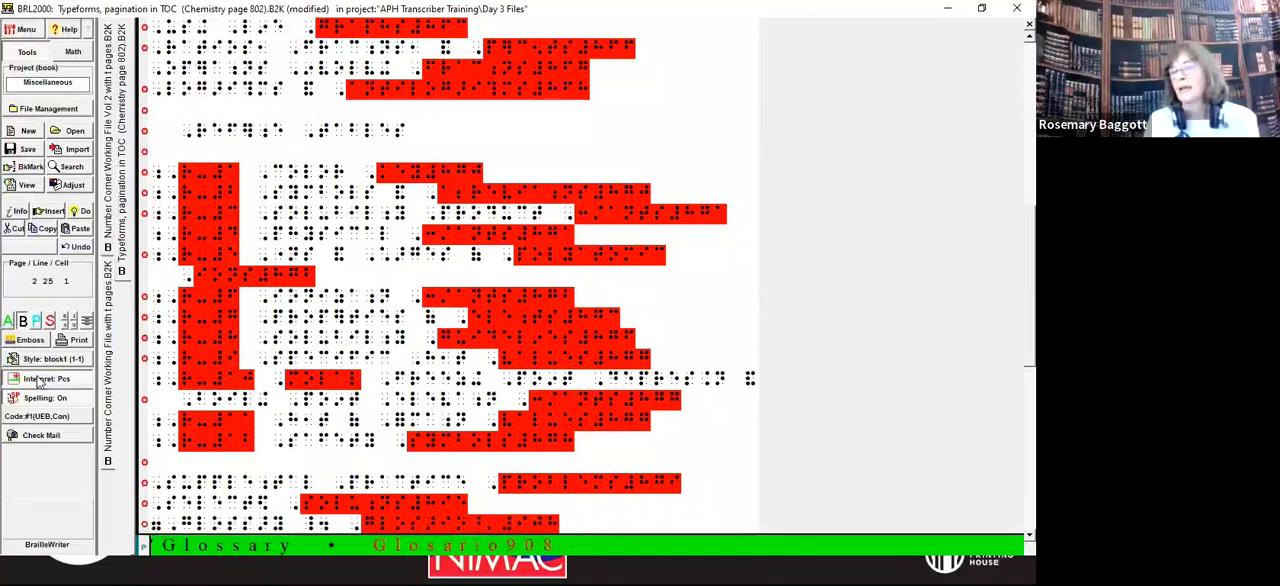
key(Delete)
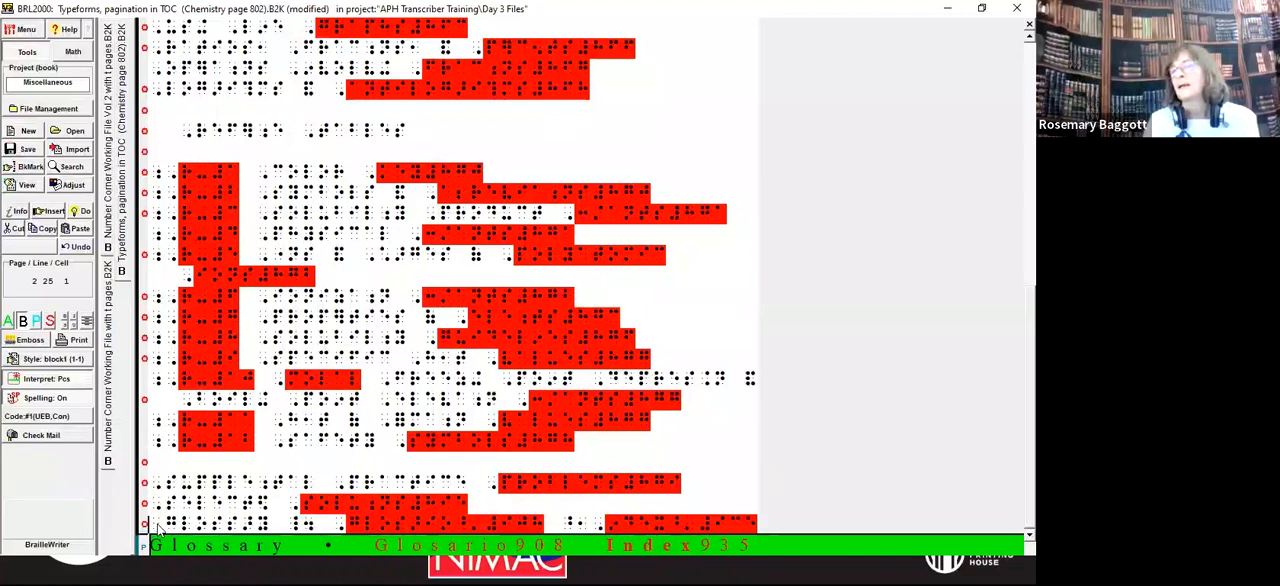
Step: Remove the bold indicator before Glosario and the bold terminator before page number 908 in the Glossary entry
key(ctrl+Right)
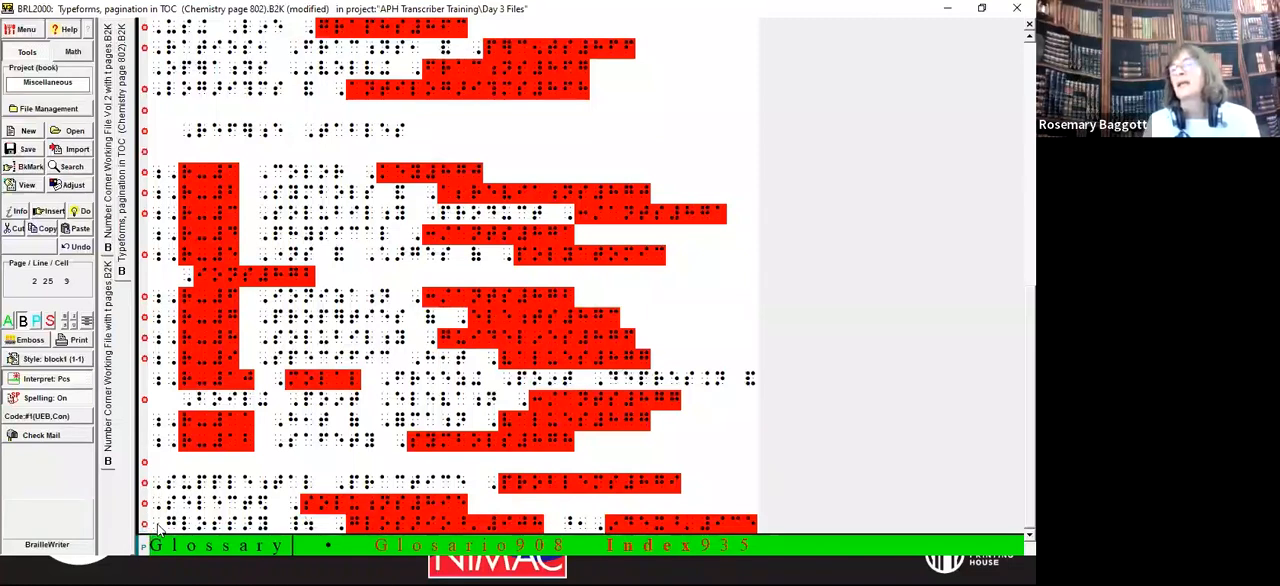
key(Right)
key(Right)
key(Right)
key(Right)
key(Right)
key(Right)
key(Right)
key(Right)
key(Right)
key(Right)
key(Right)
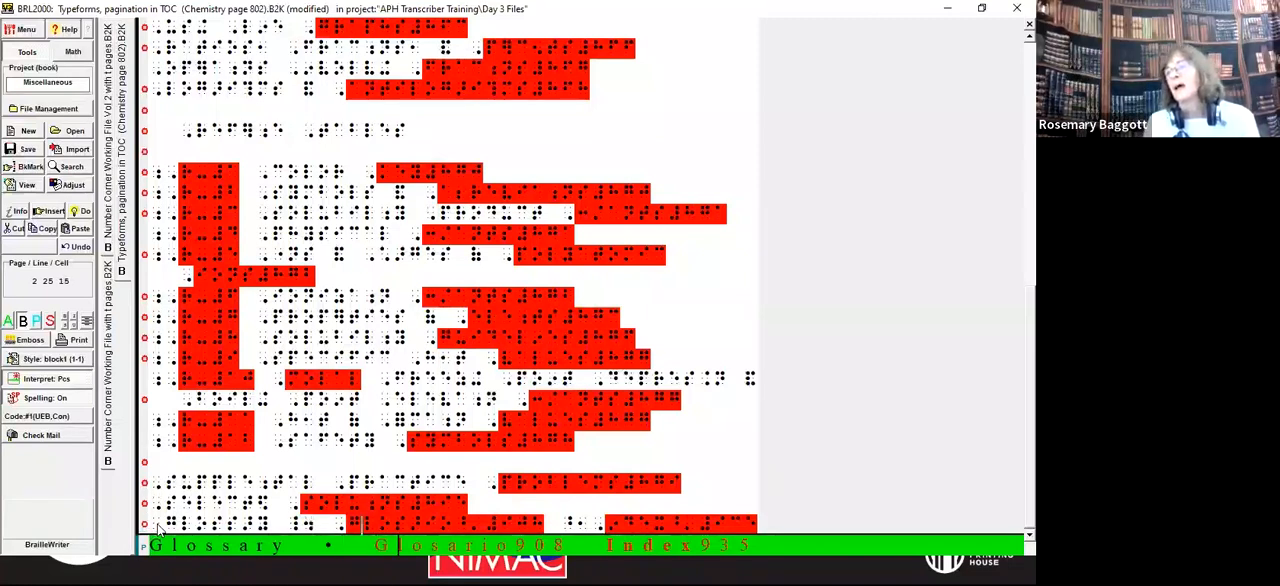
key(Right)
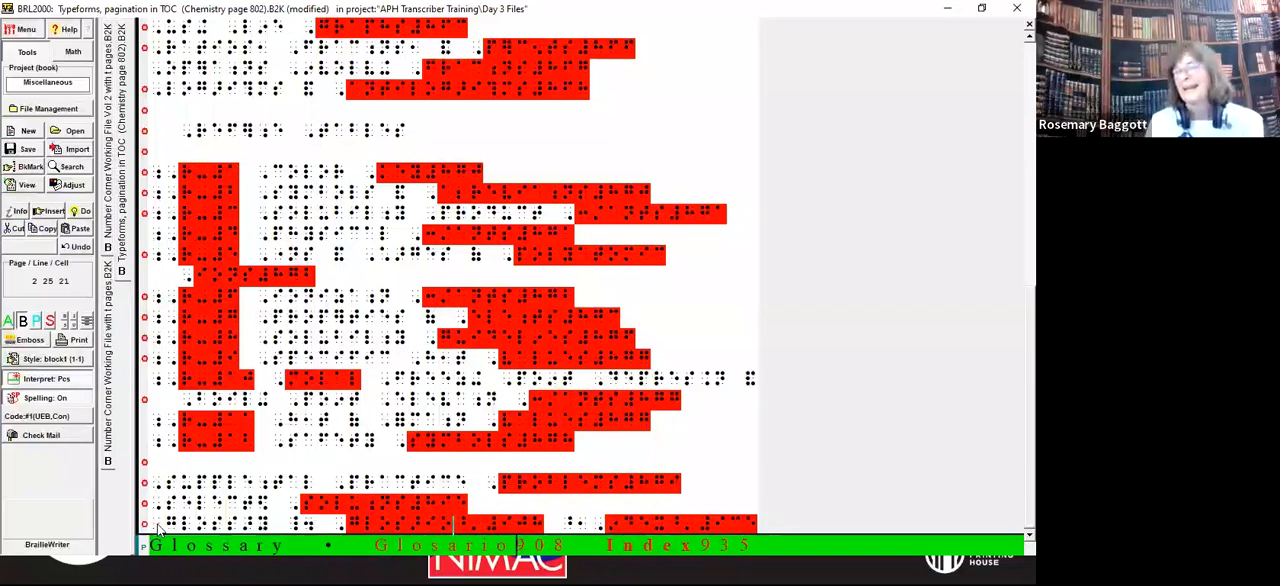
key(Delete)
key(Delete)
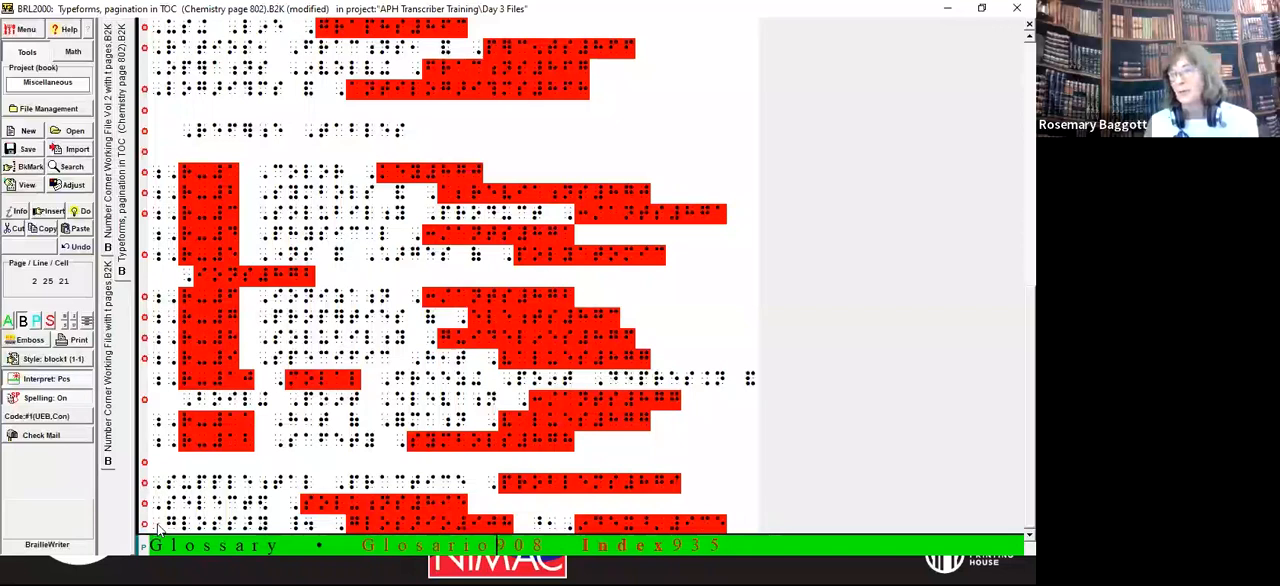
Step: Start the Index entry on its own line and remove its bold indicator and the bold terminator before 935
key(Right)
key(Right)
key(Right)
key(Right)
key(Return)
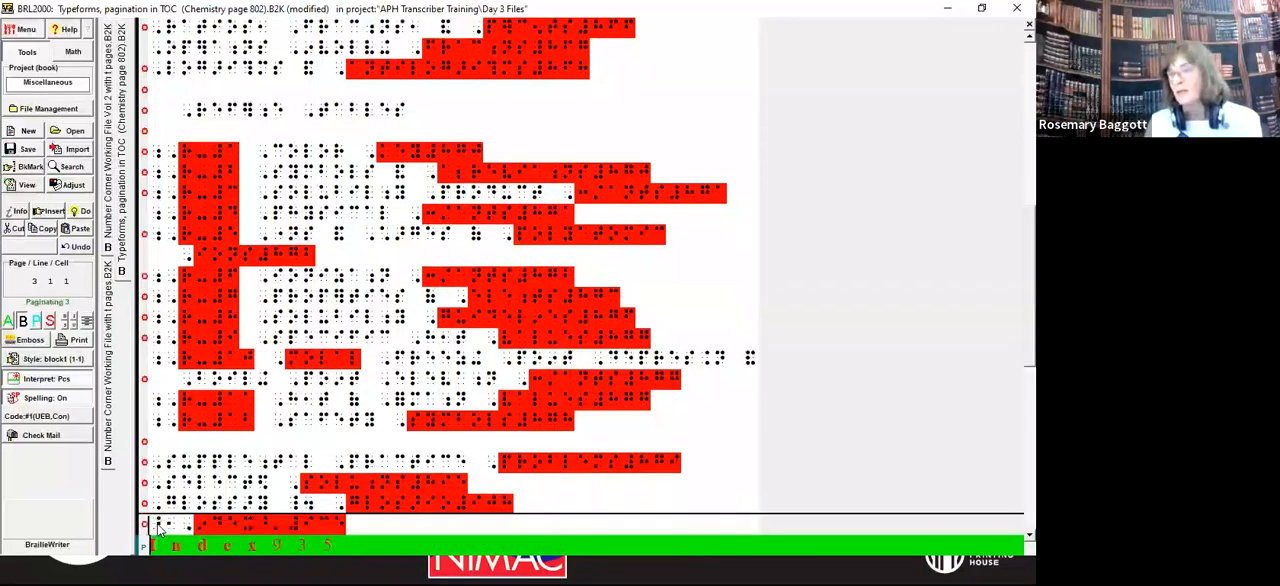
key(Delete)
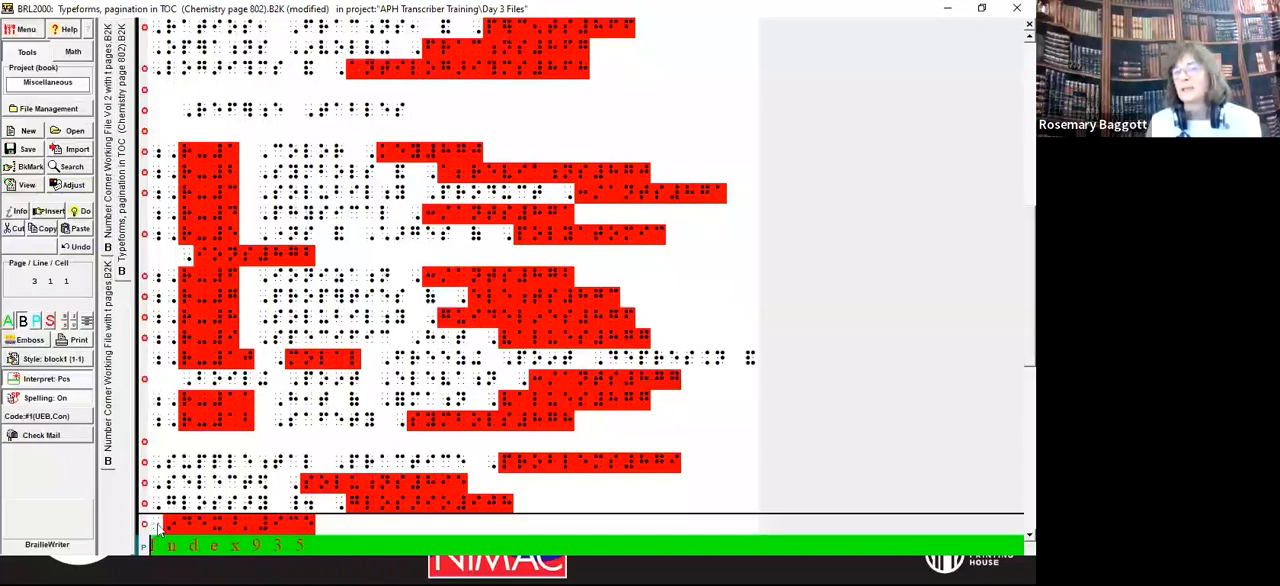
key(Right)
key(Right)
key(Right)
key(Right)
key(Right)
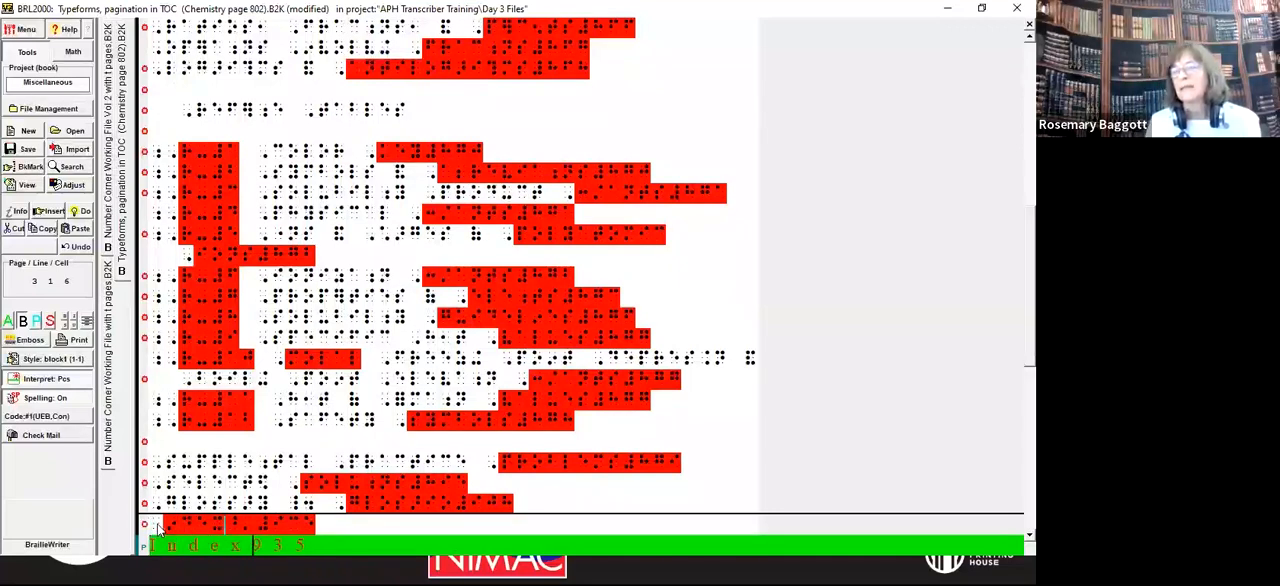
key(BackSpace)
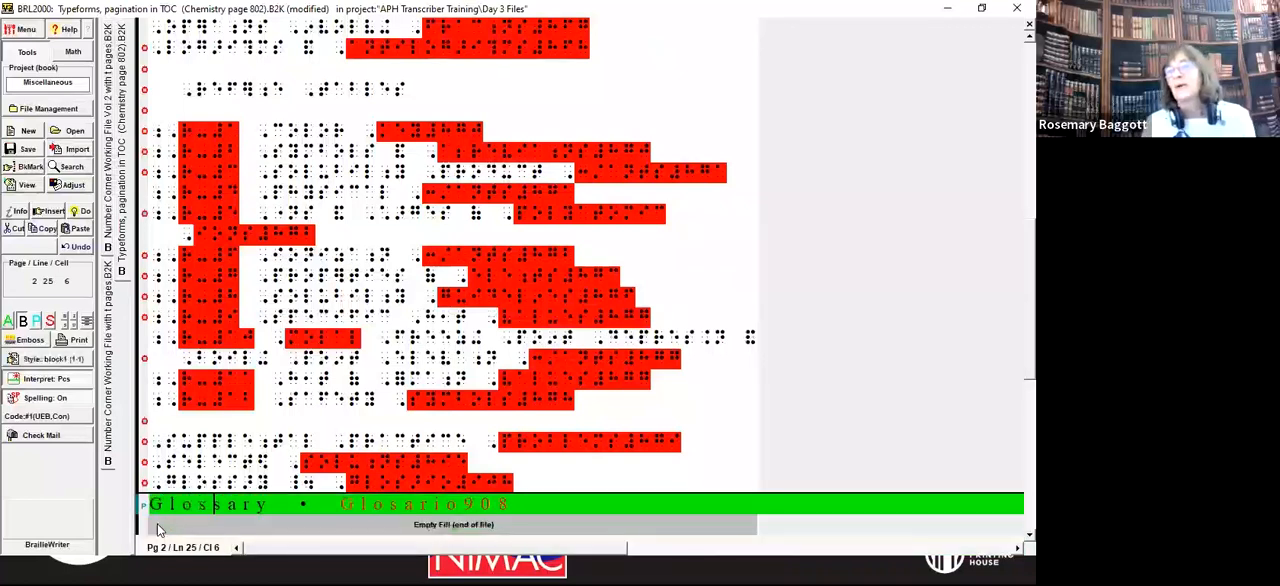
key(Up)
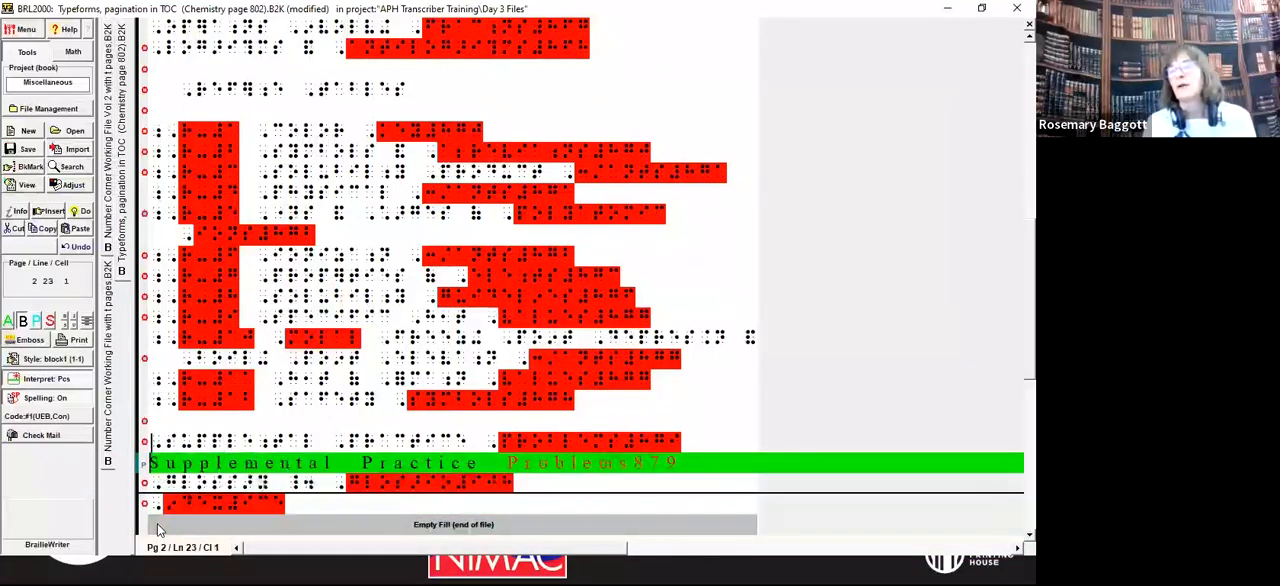
key(Down)
key(Down)
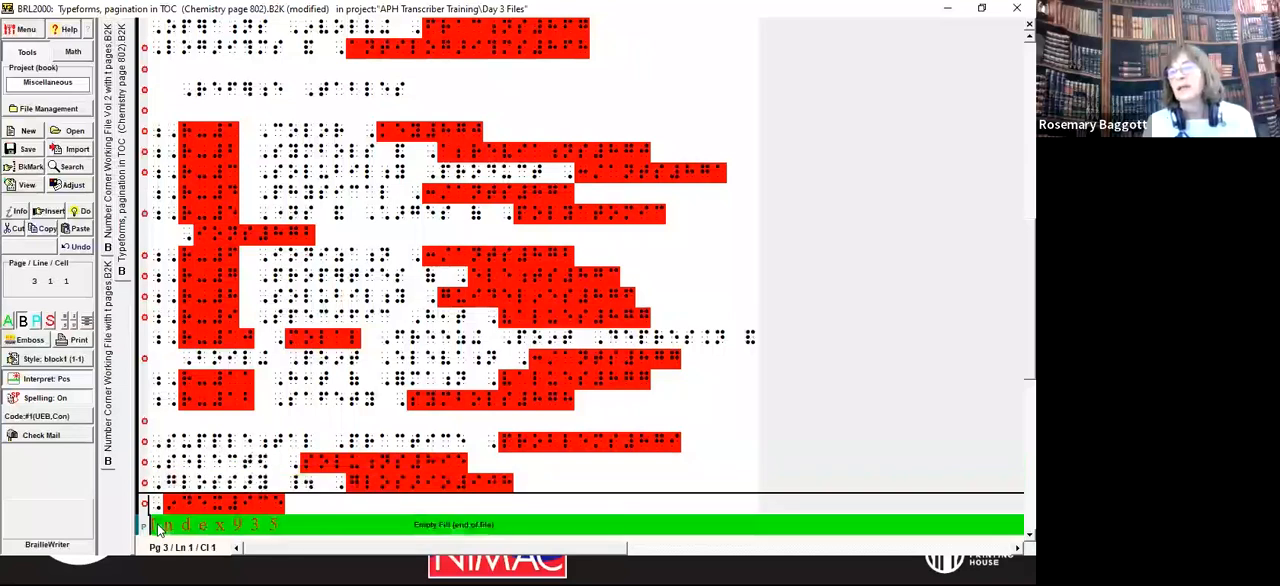
key(Down)
key(Down)
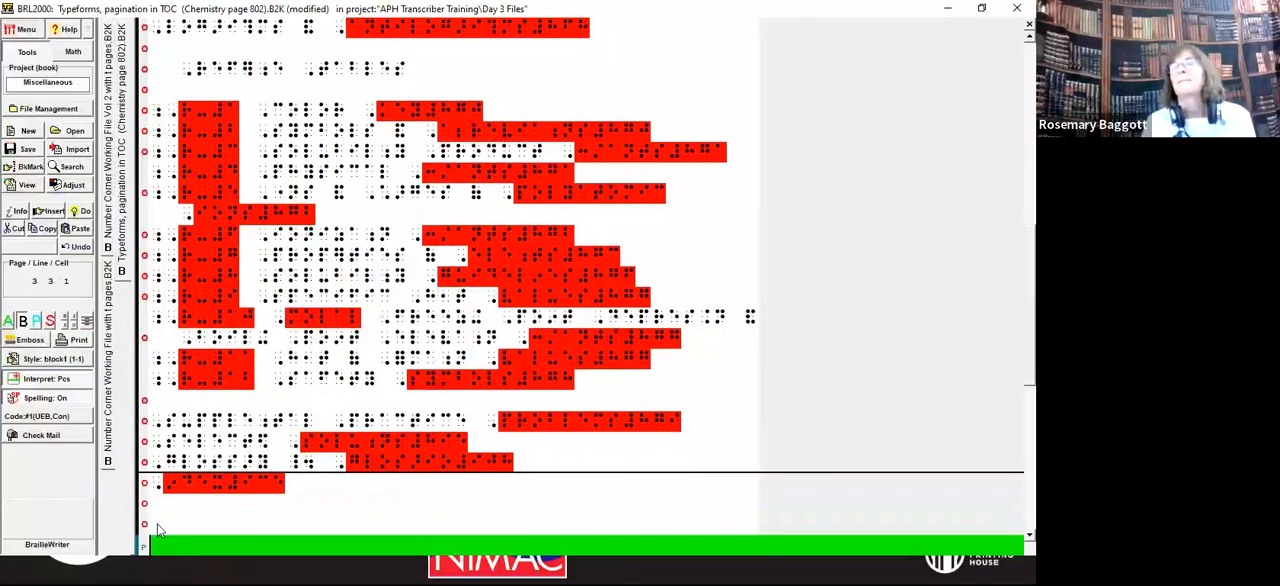
Step: Change the emphasis of the four entries from Supplemental Practice Problems through Index from everything to plain, applied to the highlighted text
key(Up)
key(Up)
key(Up)
key(Up)
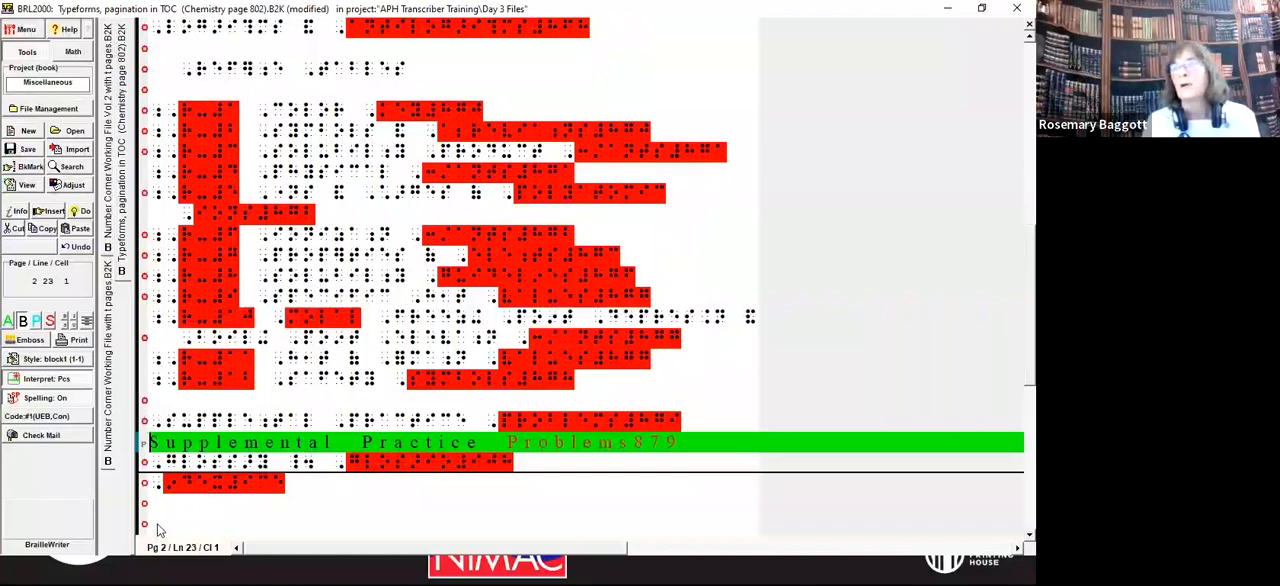
key(shift+Down)
key(shift+Down)
key(shift+Down)
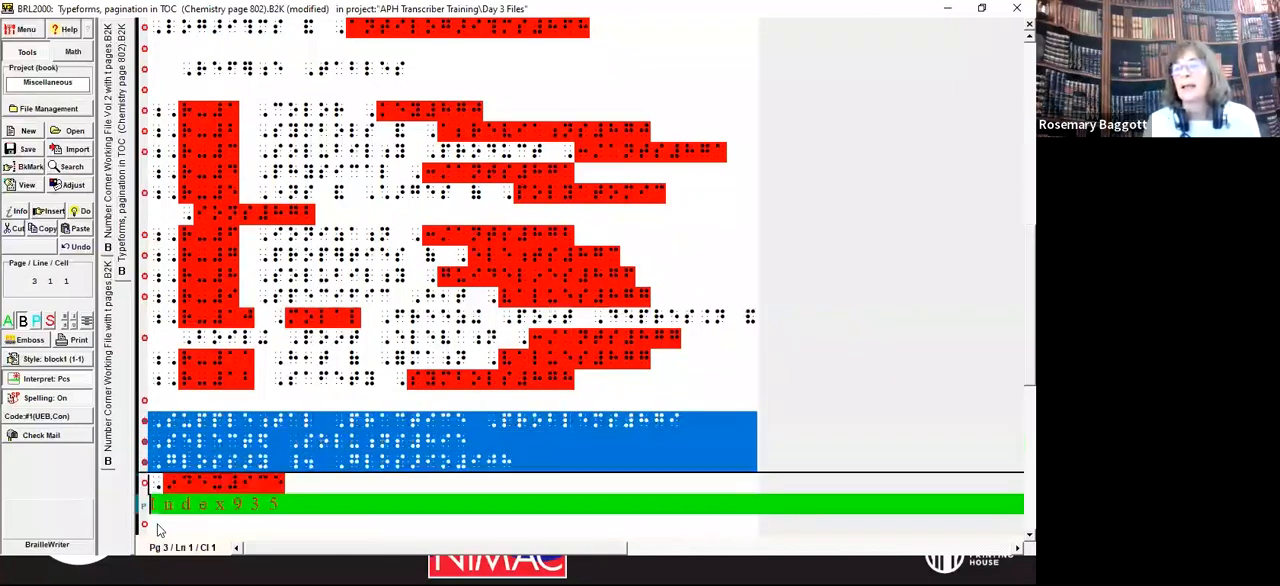
key(shift+Down)
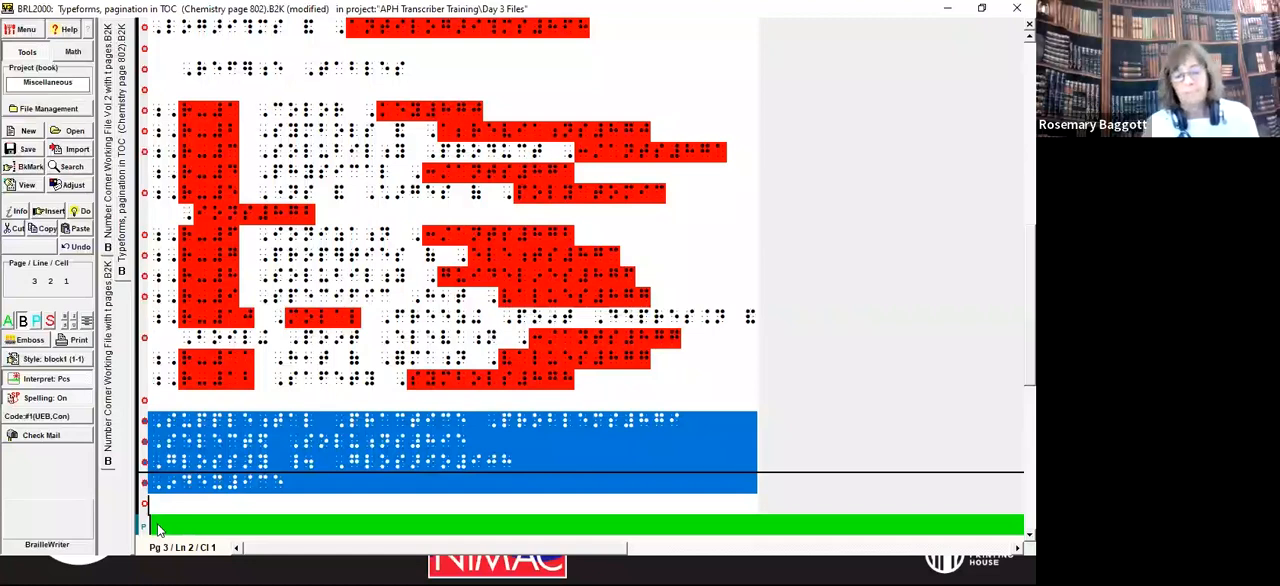
key(alt+d)
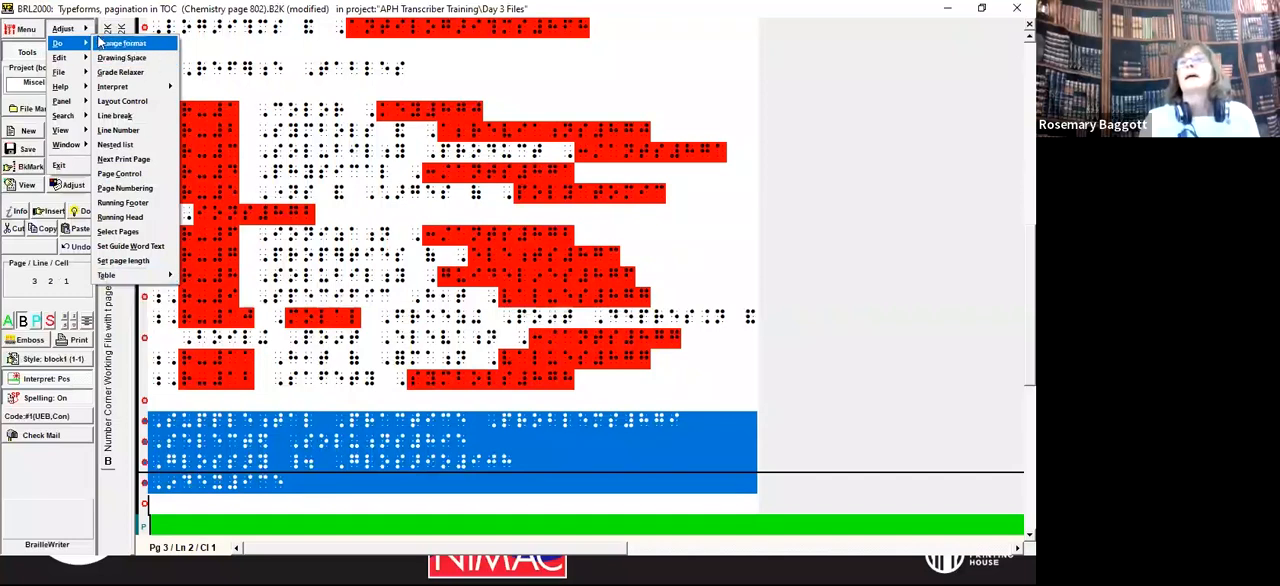
mouse_move(68, 28)
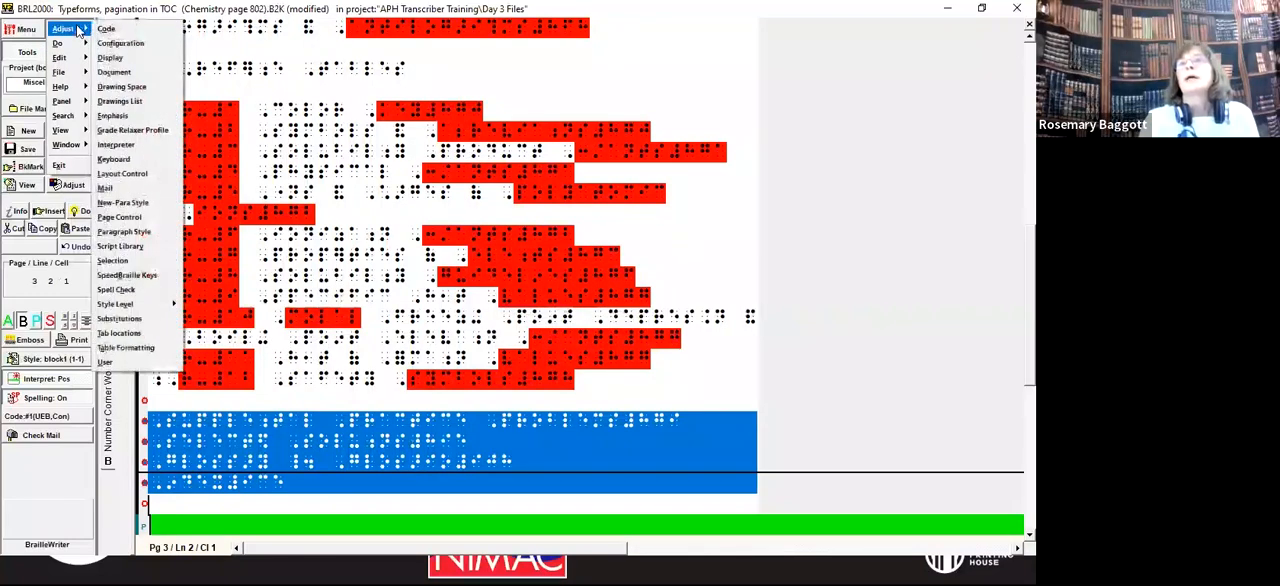
click(113, 117)
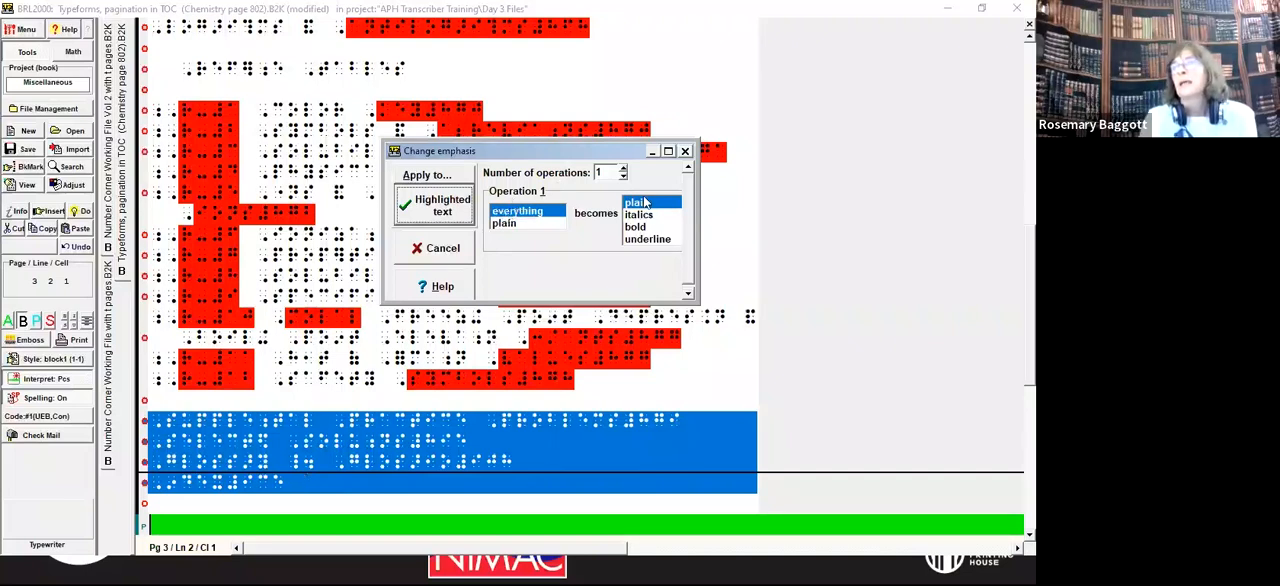
click(443, 207)
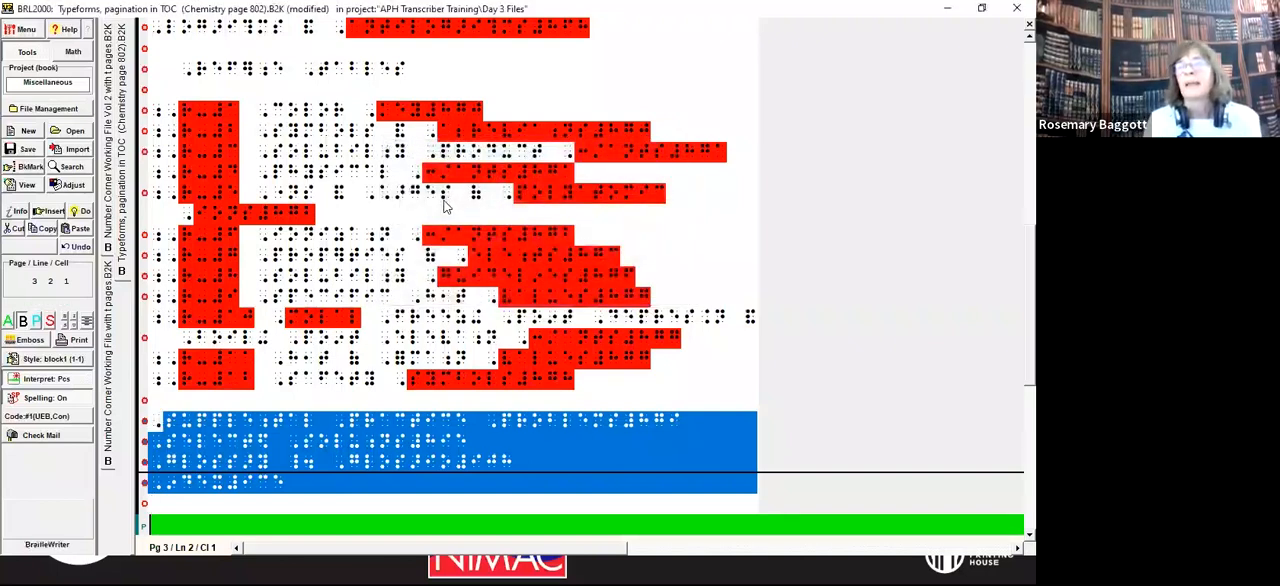
key(Up)
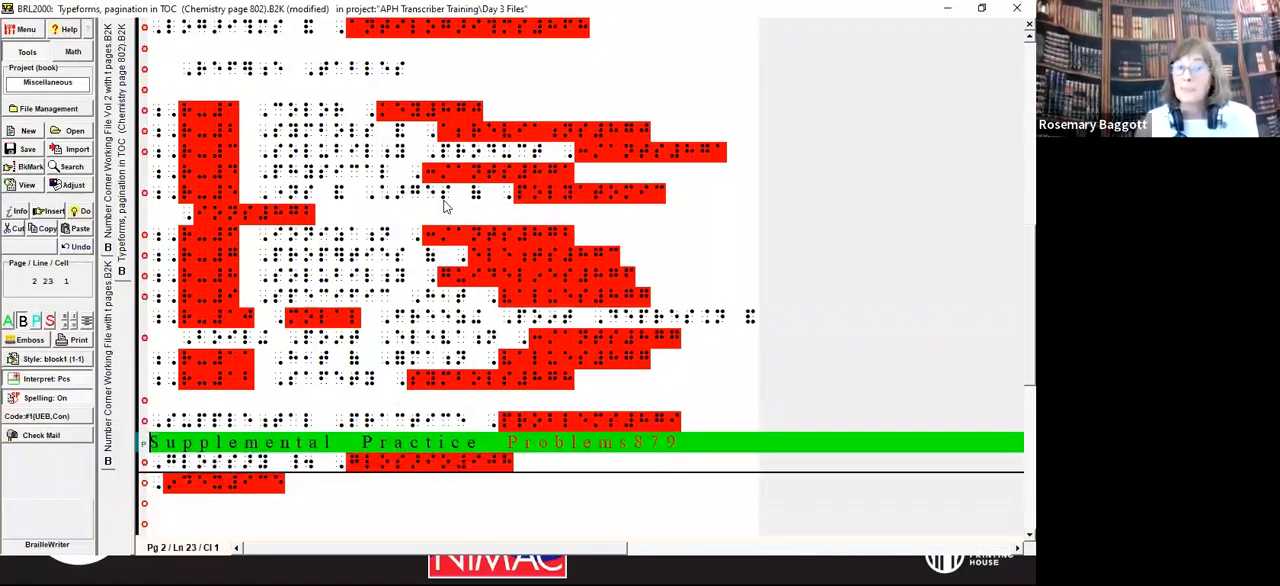
key(Down)
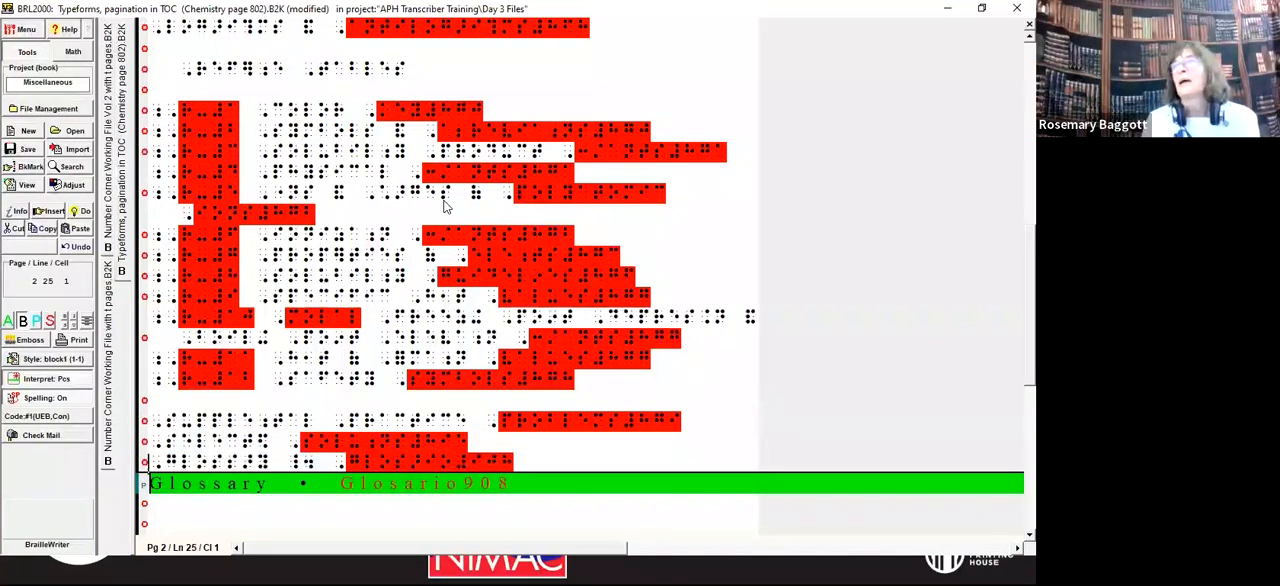
key(Up)
key(Up)
key(Up)
key(Up)
key(Up)
key(Up)
key(Up)
key(Up)
key(Up)
key(Up)
key(Up)
key(Up)
key(Up)
key(Up)
key(Up)
key(Up)
key(Up)
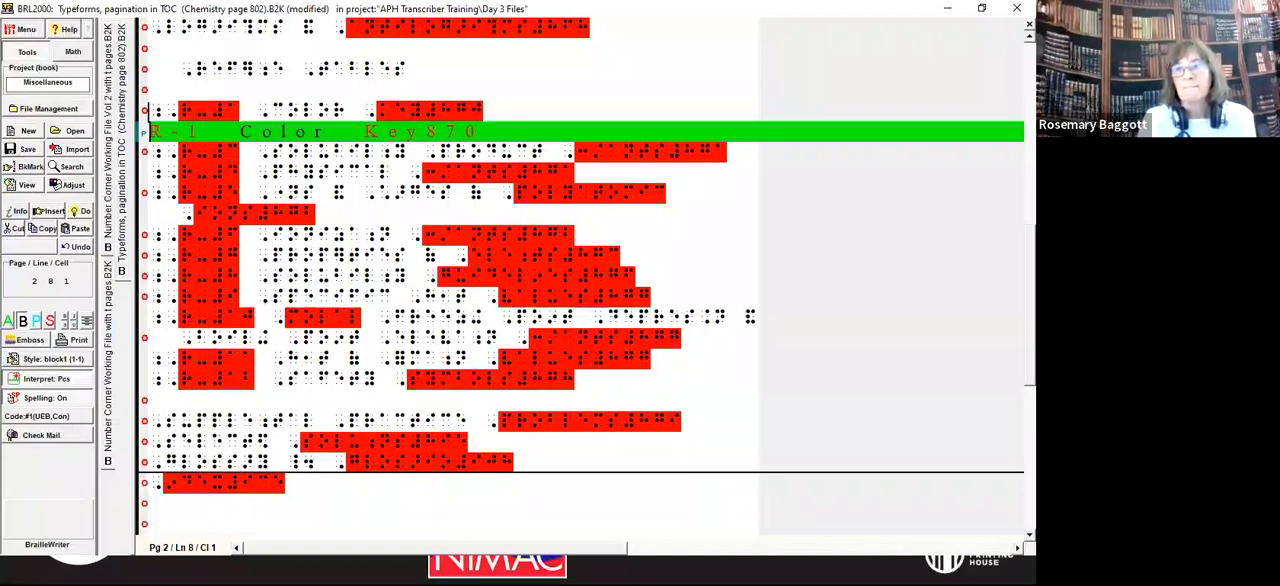
key(alt+Tab)
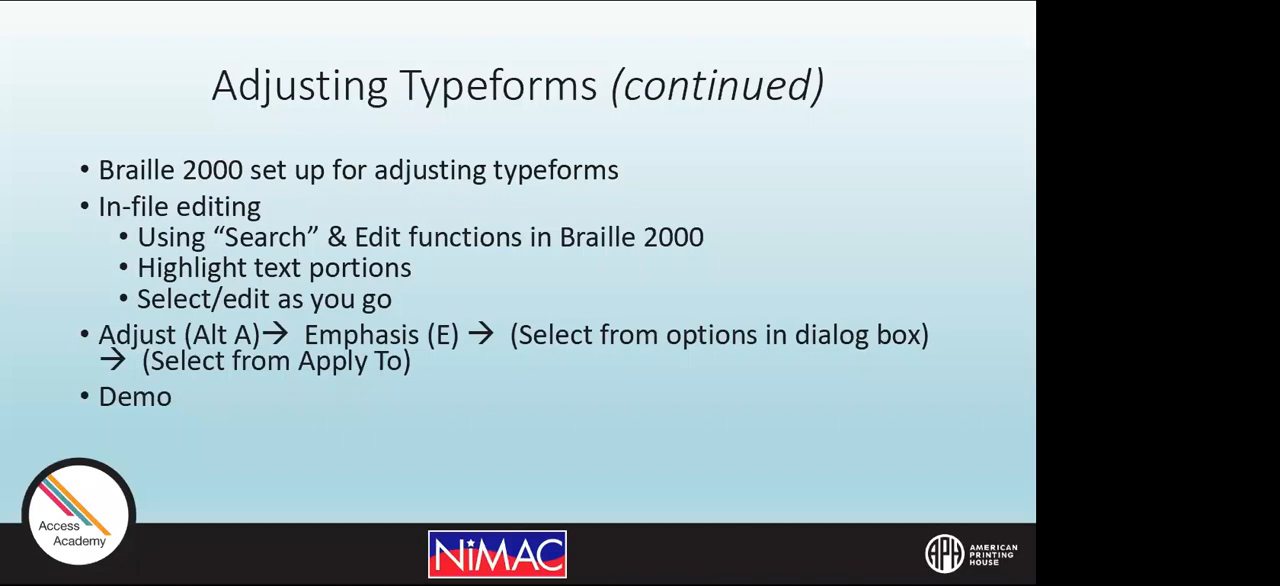
key(Right)
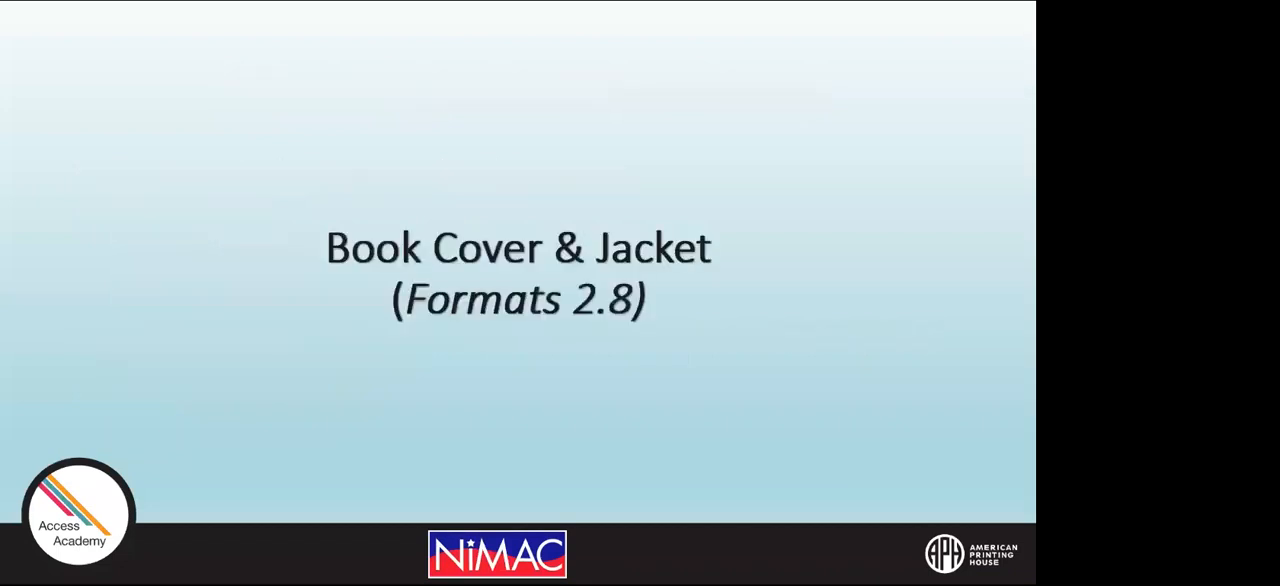